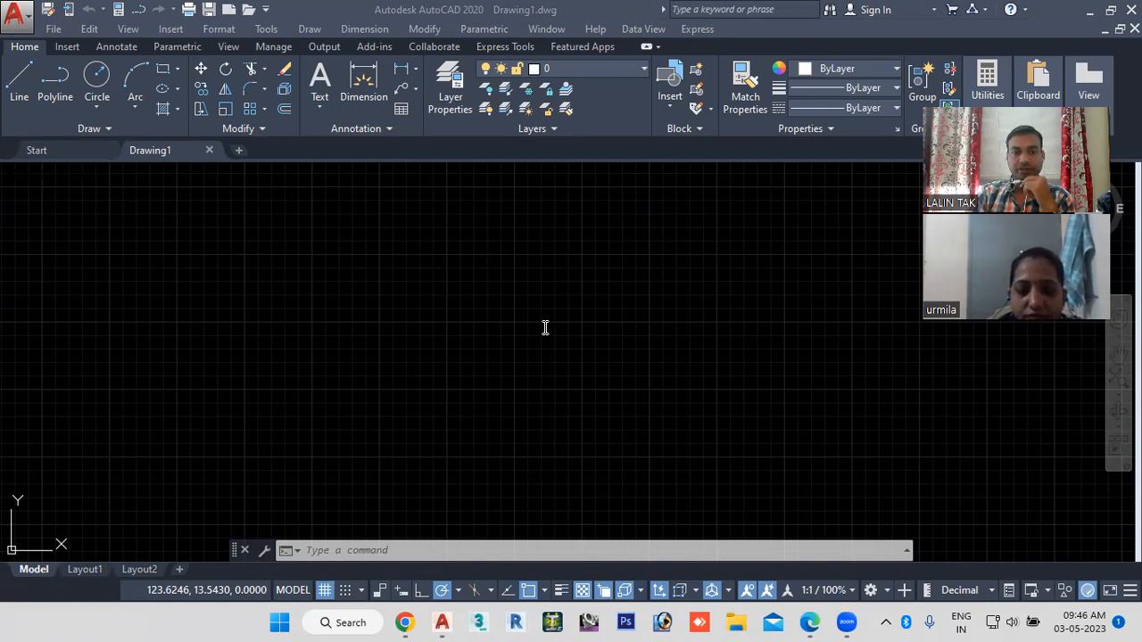
# Step: Switch to the Dimension measurement PDF in Edge and review its list of dimension types and their command shortcuts
pyautogui.hotkey('alt', 'Tab')
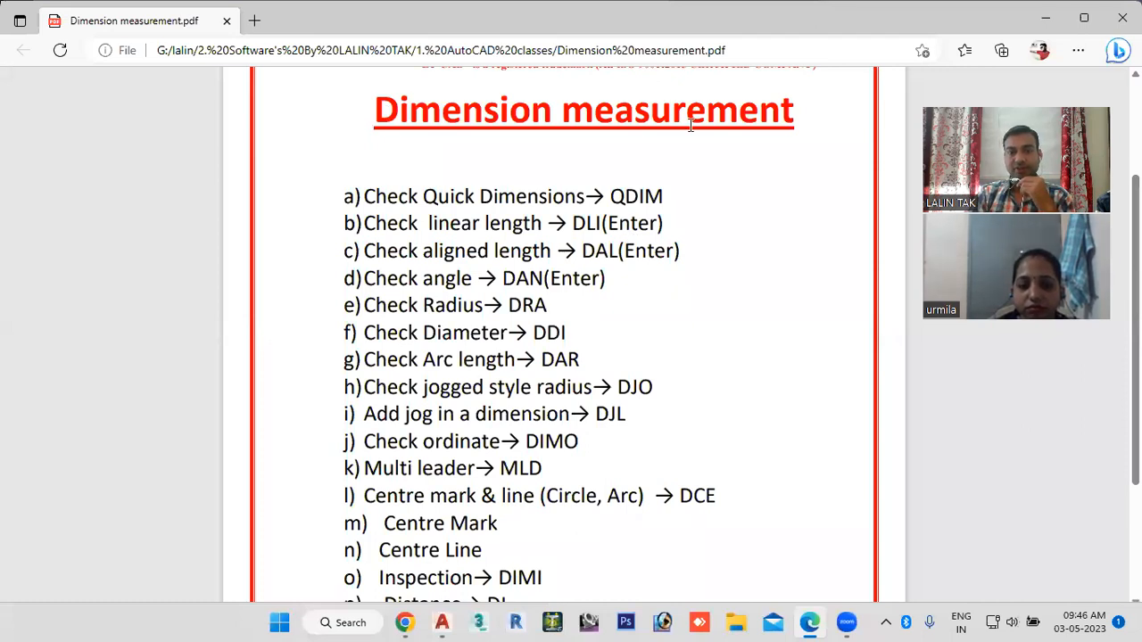
pyautogui.scroll(-3, 557, 183)
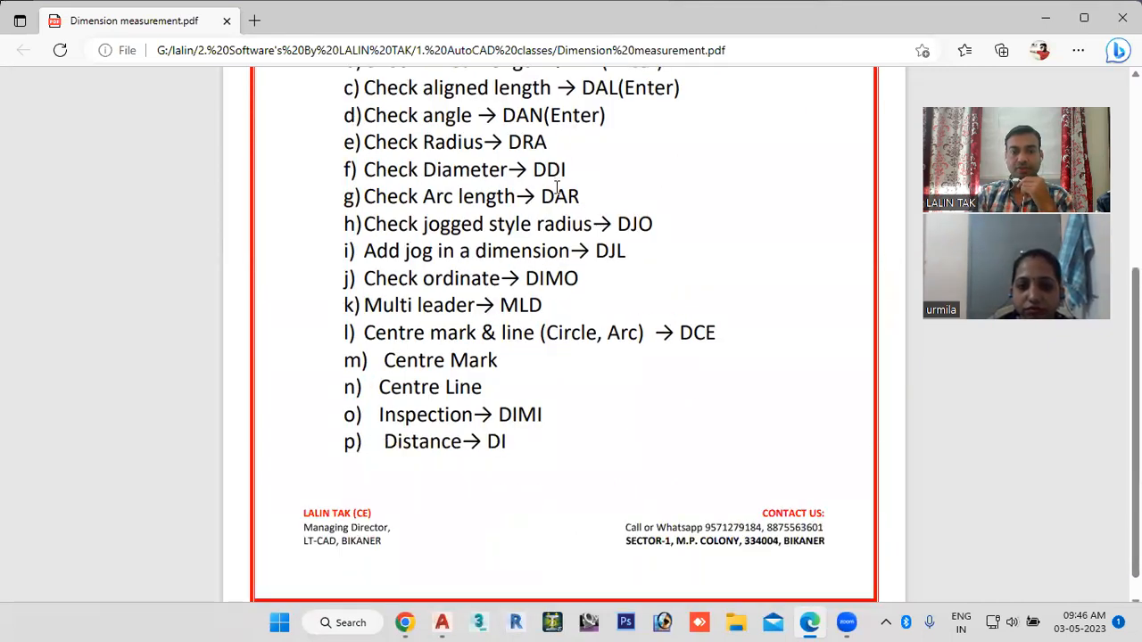
pyautogui.scroll(3, 555, 189)
pyautogui.scroll(2, 540, 147)
pyautogui.scroll(-3, 541, 170)
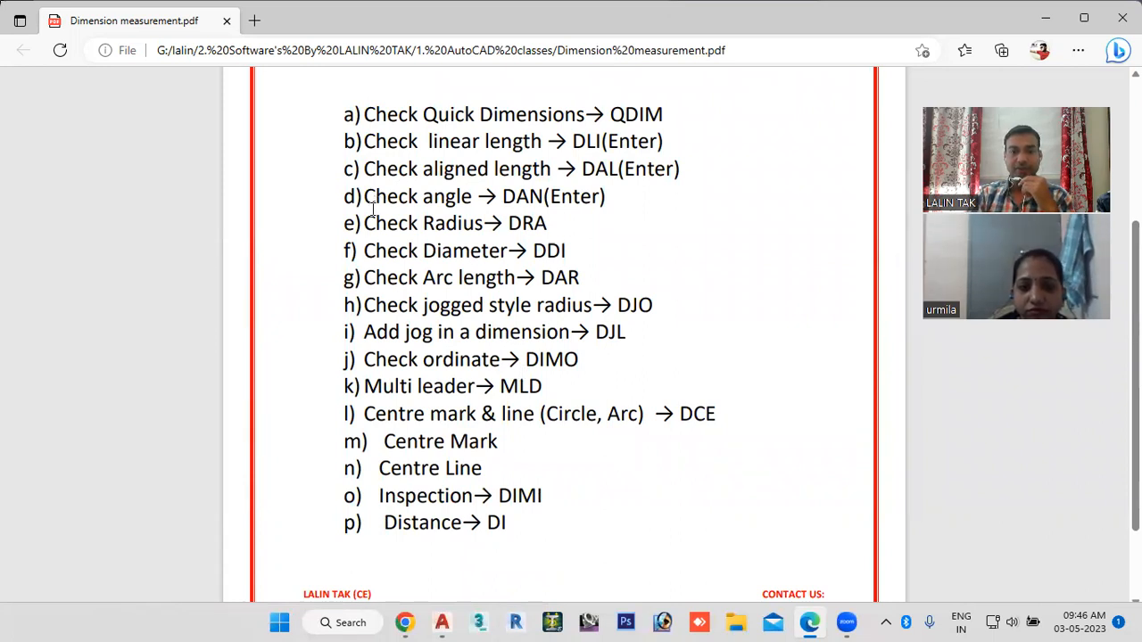
pyautogui.scroll(1, 377, 202)
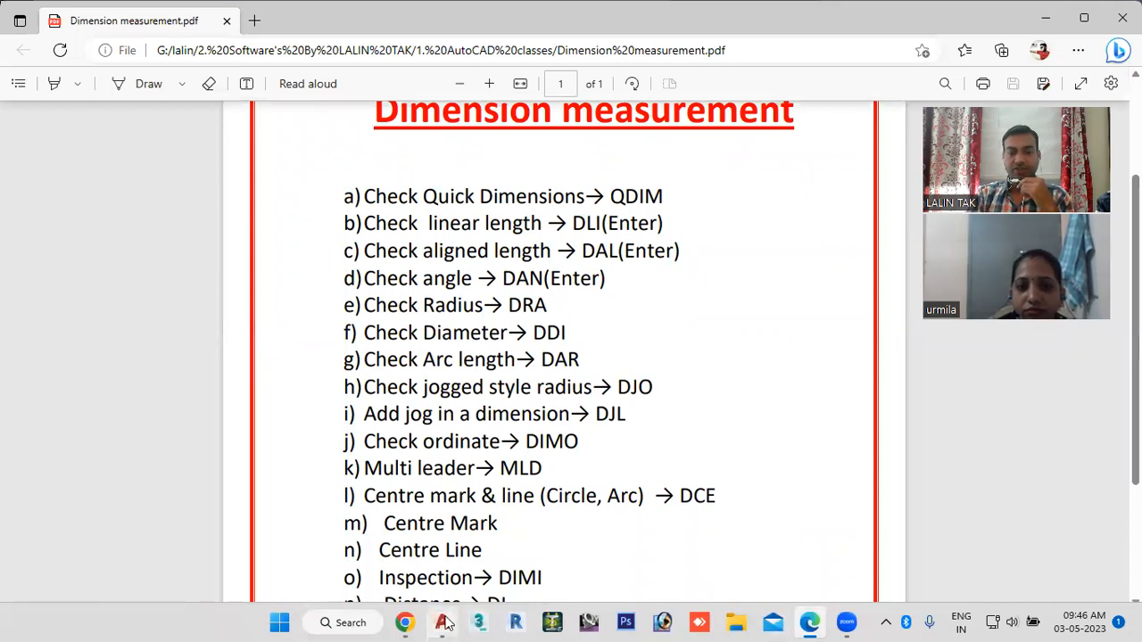
# Step: Switch to AutoCAD and set the drawing units to Decimal length with precision 0 and Millimeters as the insertion scale
pyautogui.hotkey('alt', 'Tab')
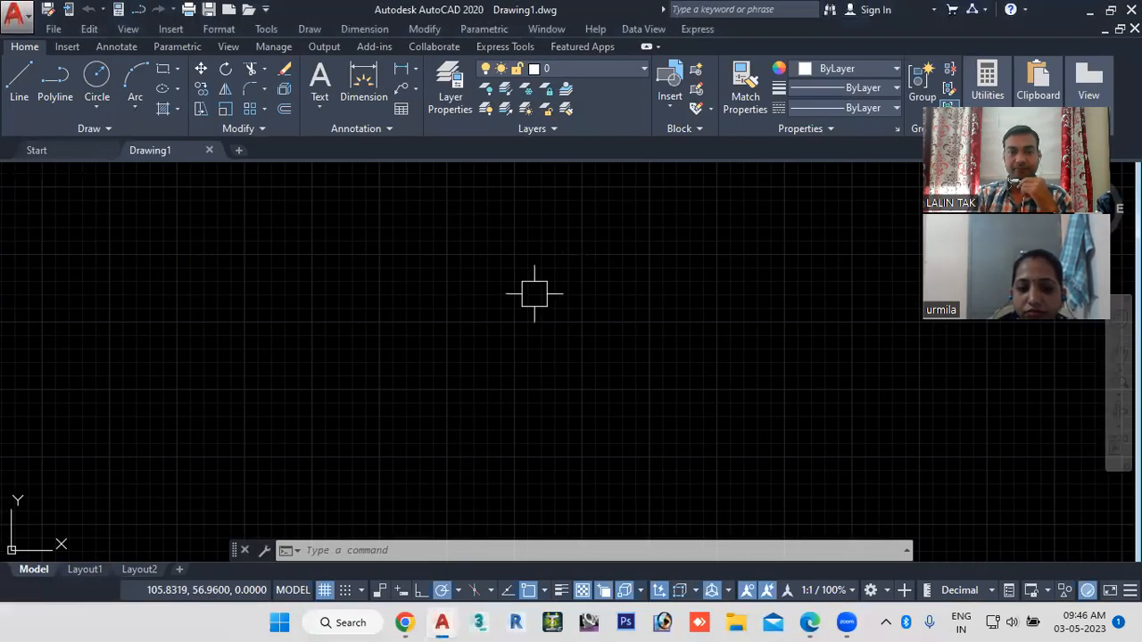
pyautogui.click(363, 549)
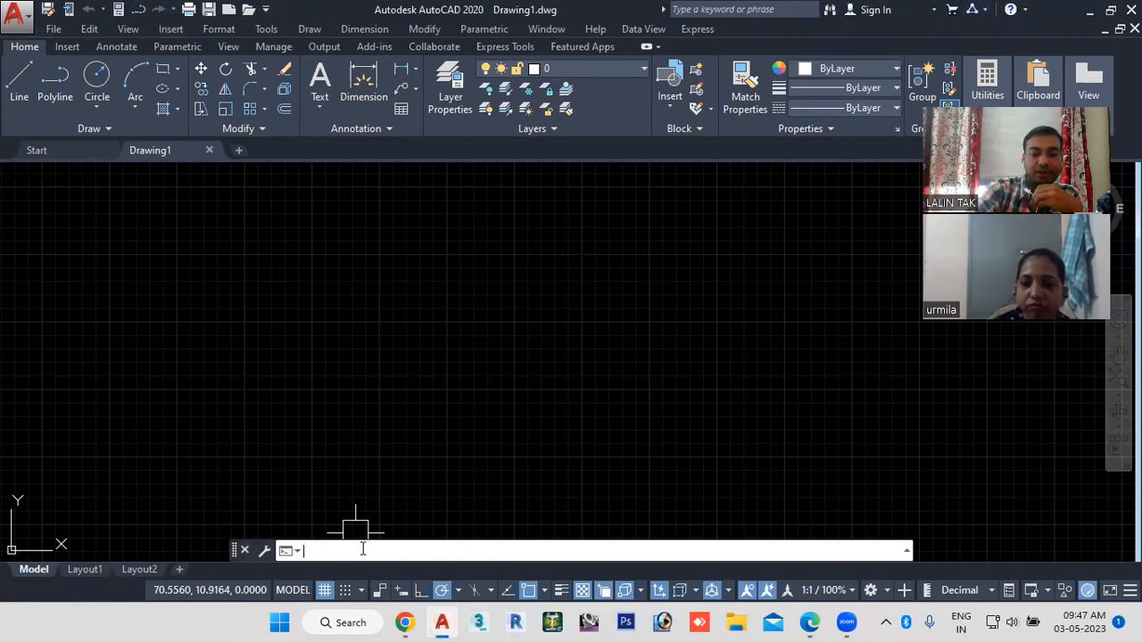
pyautogui.write('un')
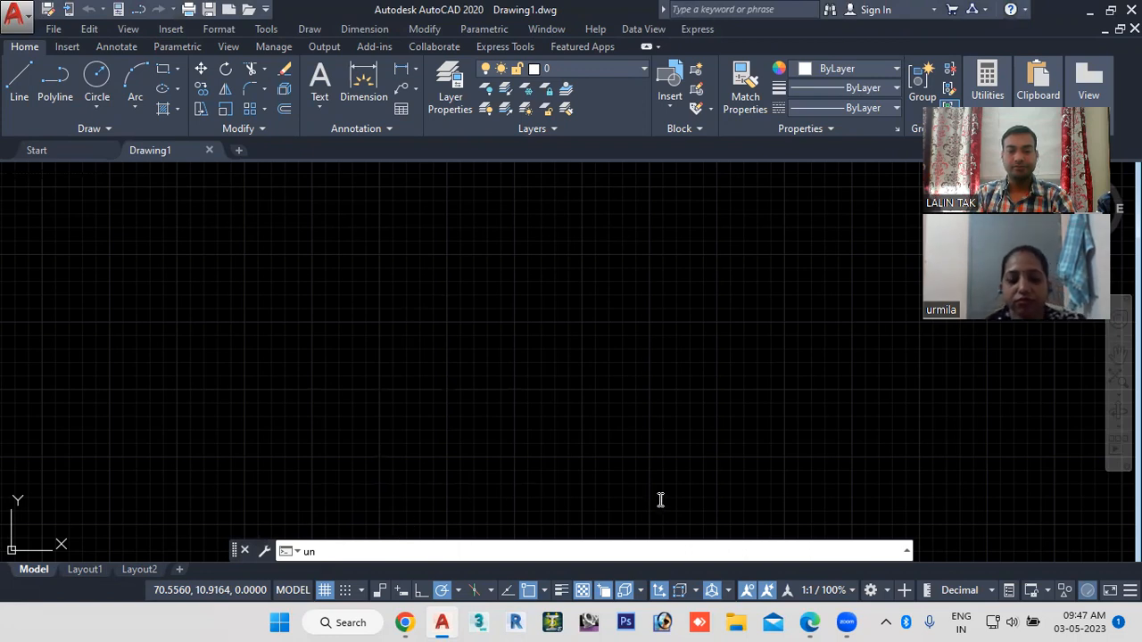
pyautogui.press('Return')
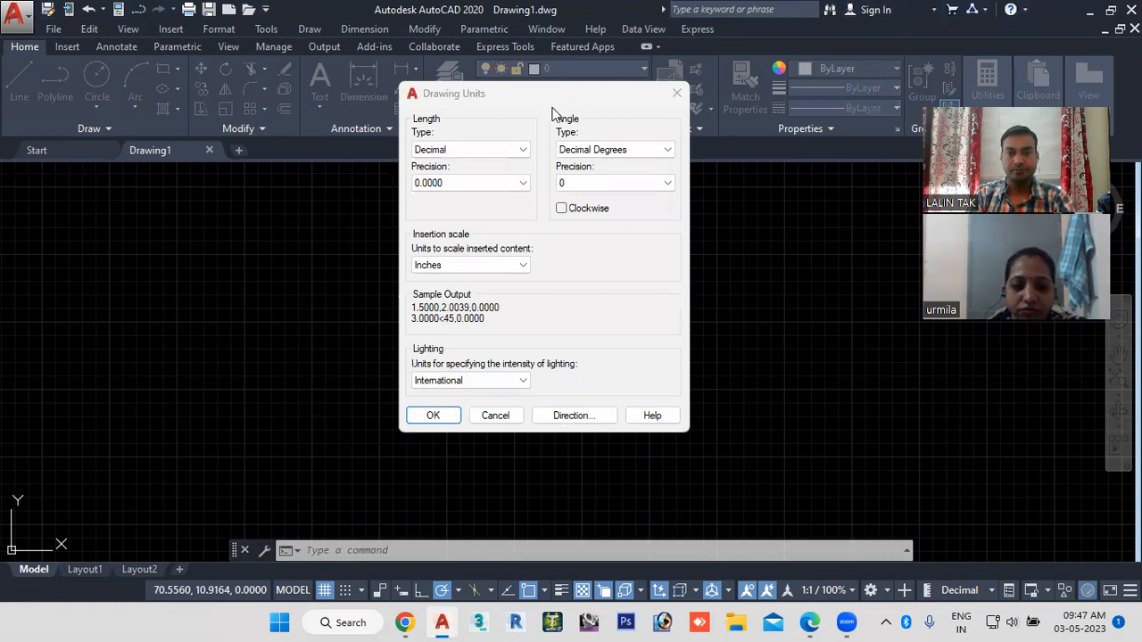
pyautogui.click(516, 150)
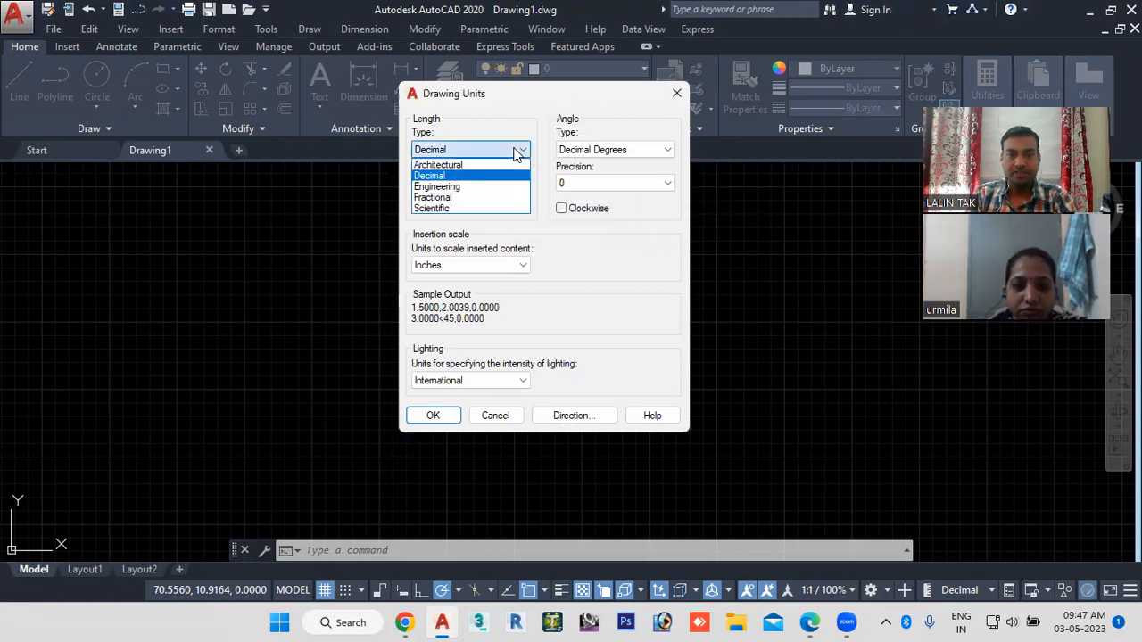
pyautogui.click(442, 173)
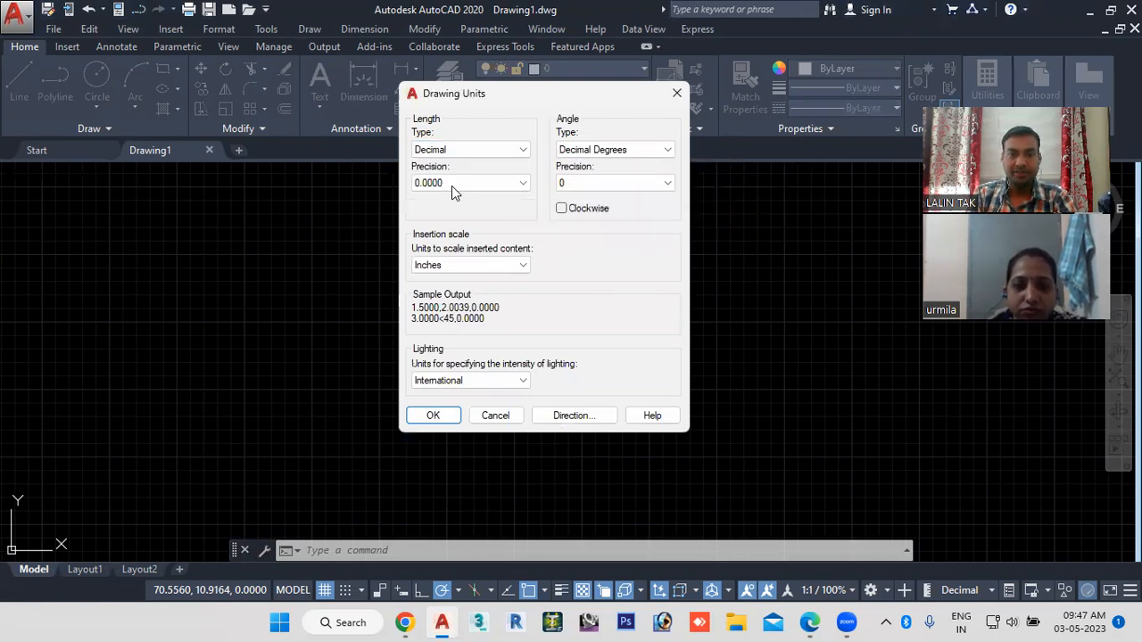
pyautogui.click(464, 182)
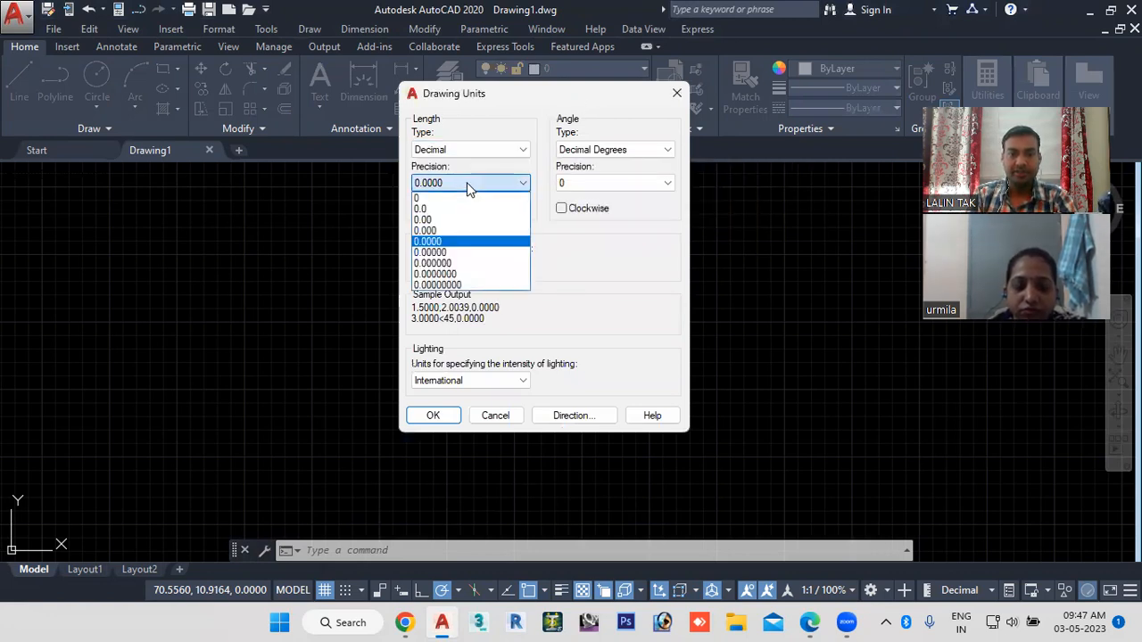
pyautogui.click(423, 200)
pyautogui.click(465, 265)
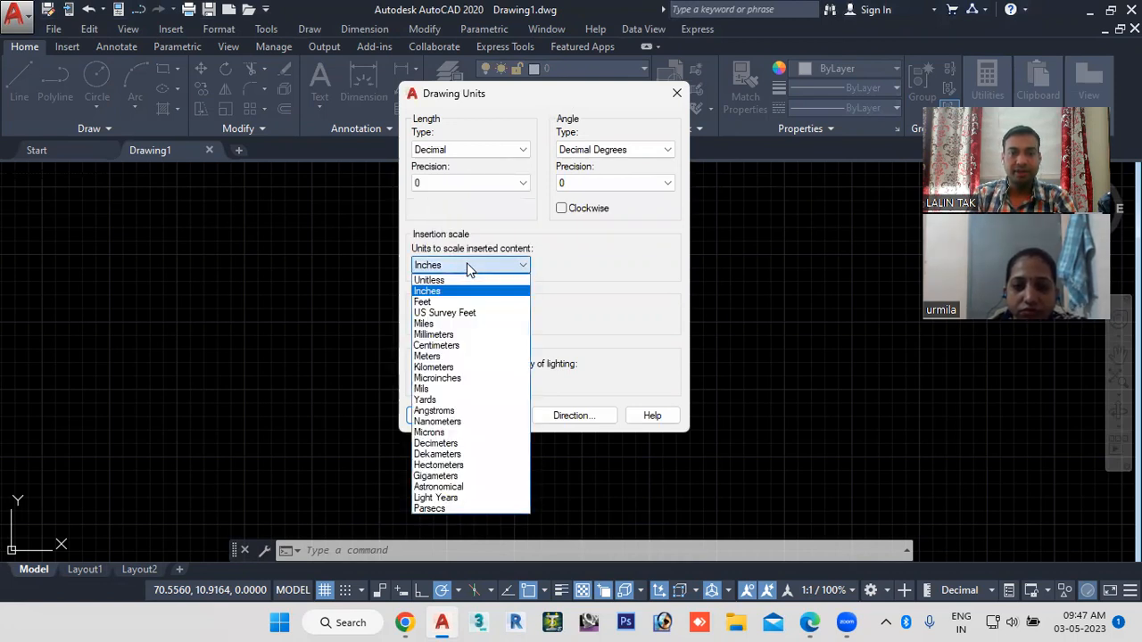
pyautogui.click(449, 333)
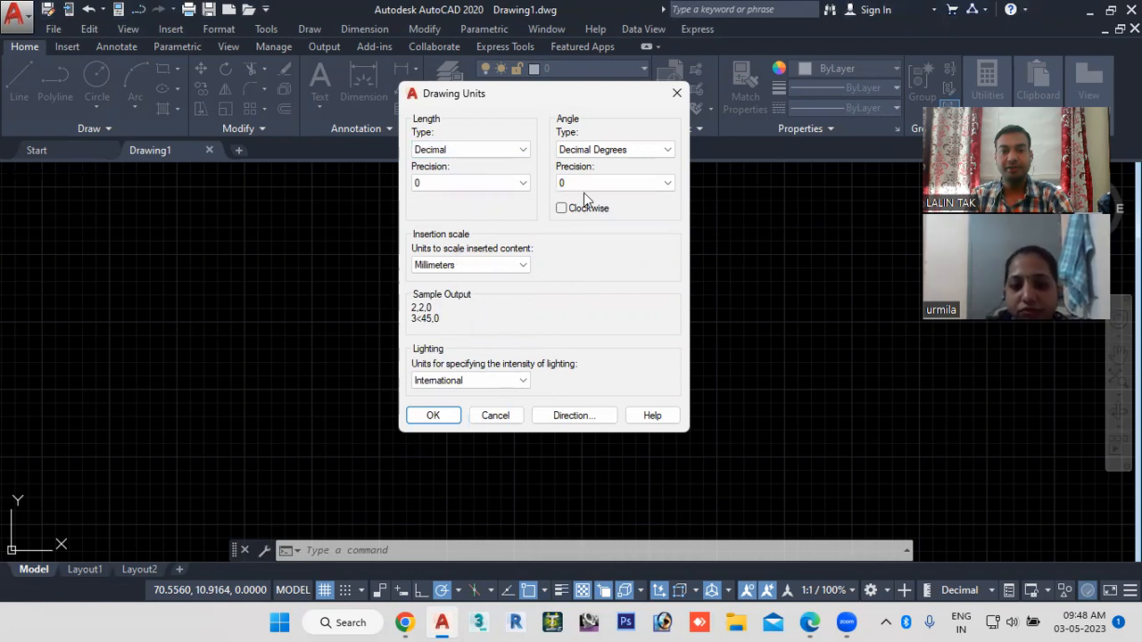
pyautogui.click(438, 421)
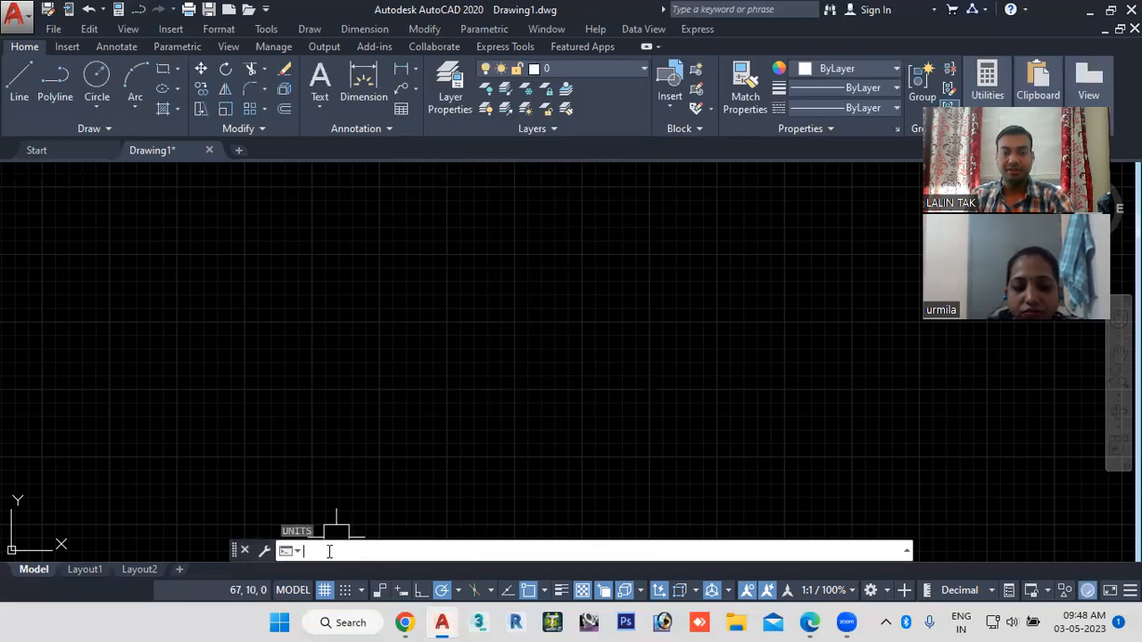
# Step: Modify the Standard dimension style so its primary units use a linear precision of 0
pyautogui.write('d')
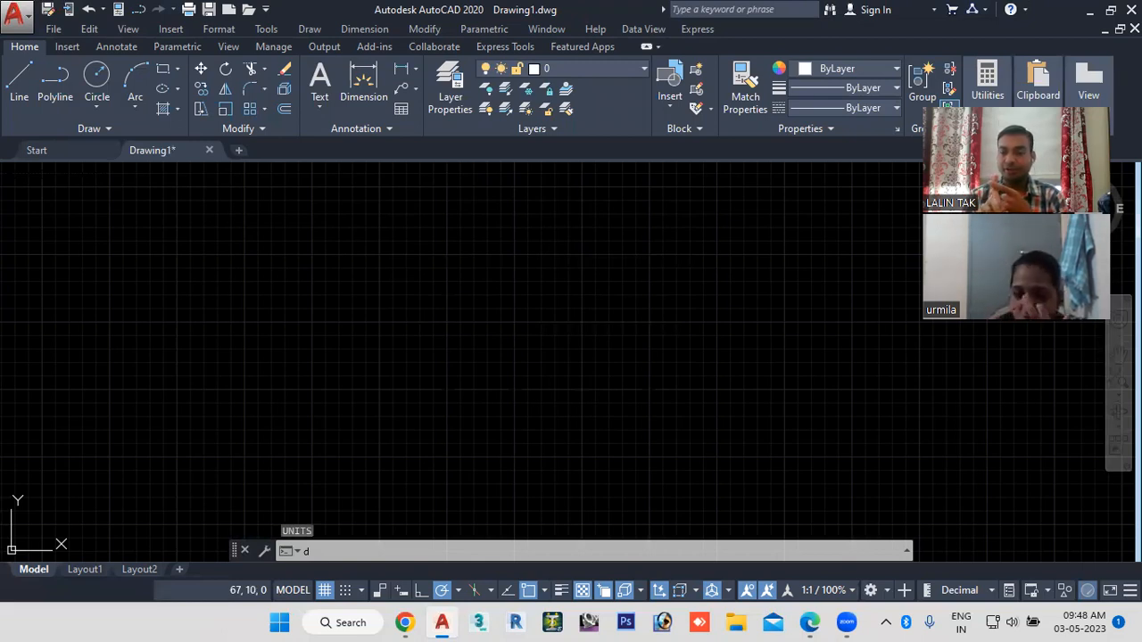
pyautogui.press('Return')
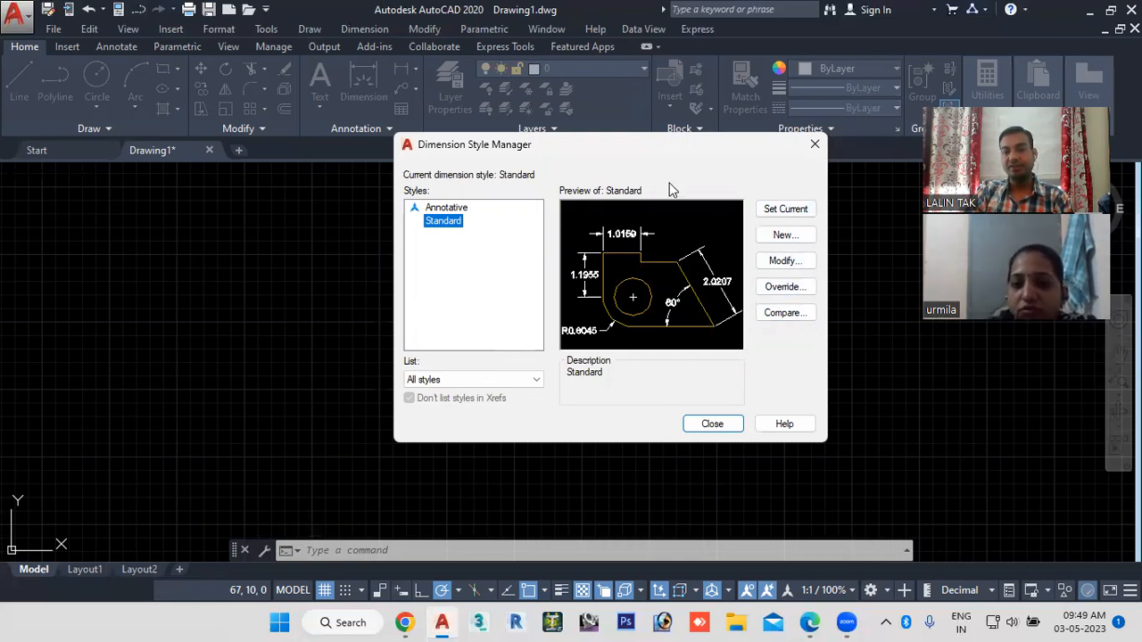
pyautogui.click(782, 262)
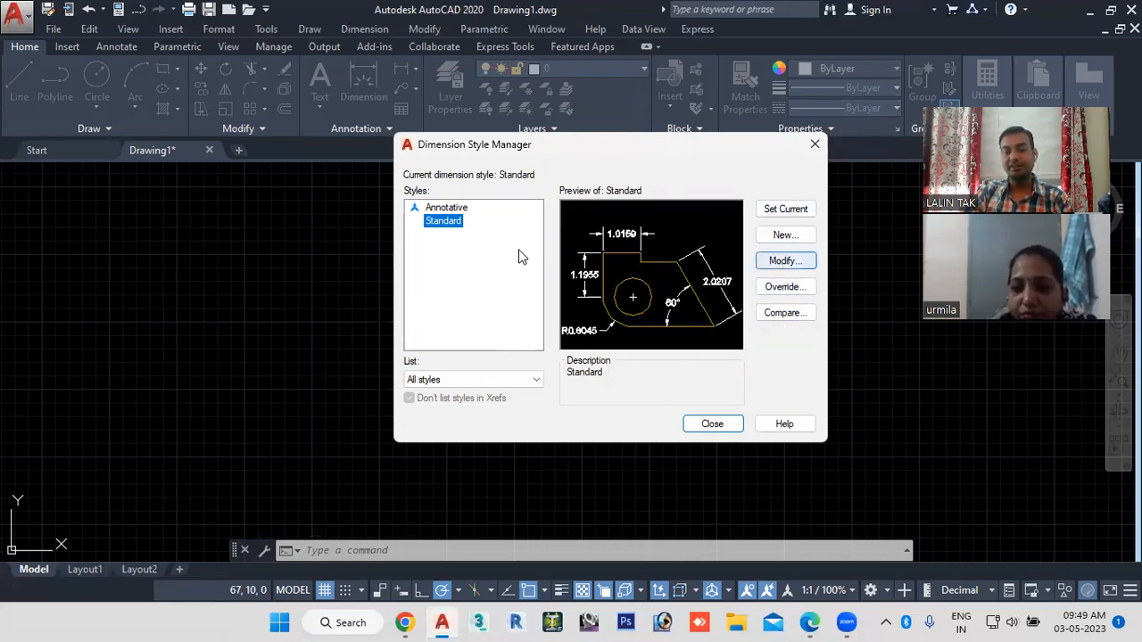
pyautogui.click(776, 263)
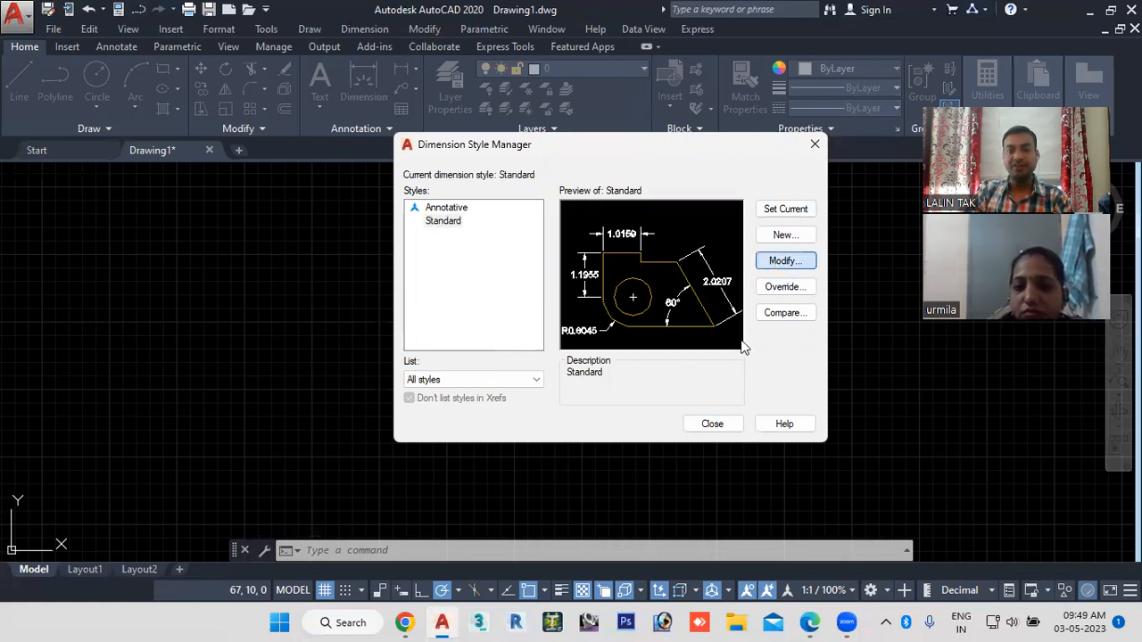
pyautogui.click(785, 261)
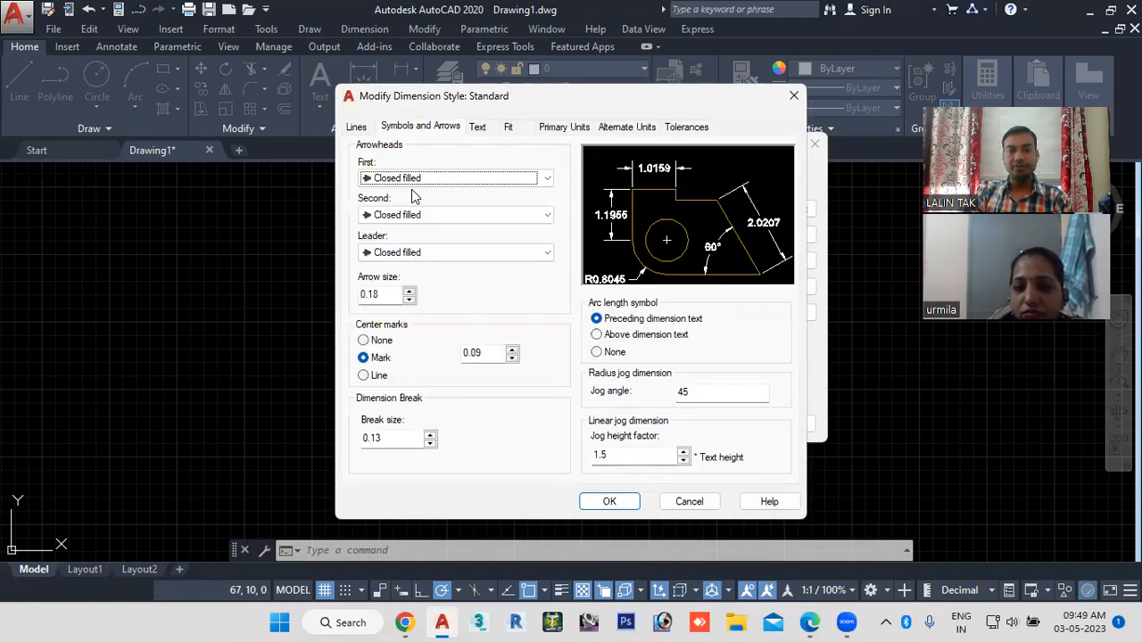
pyautogui.click(564, 127)
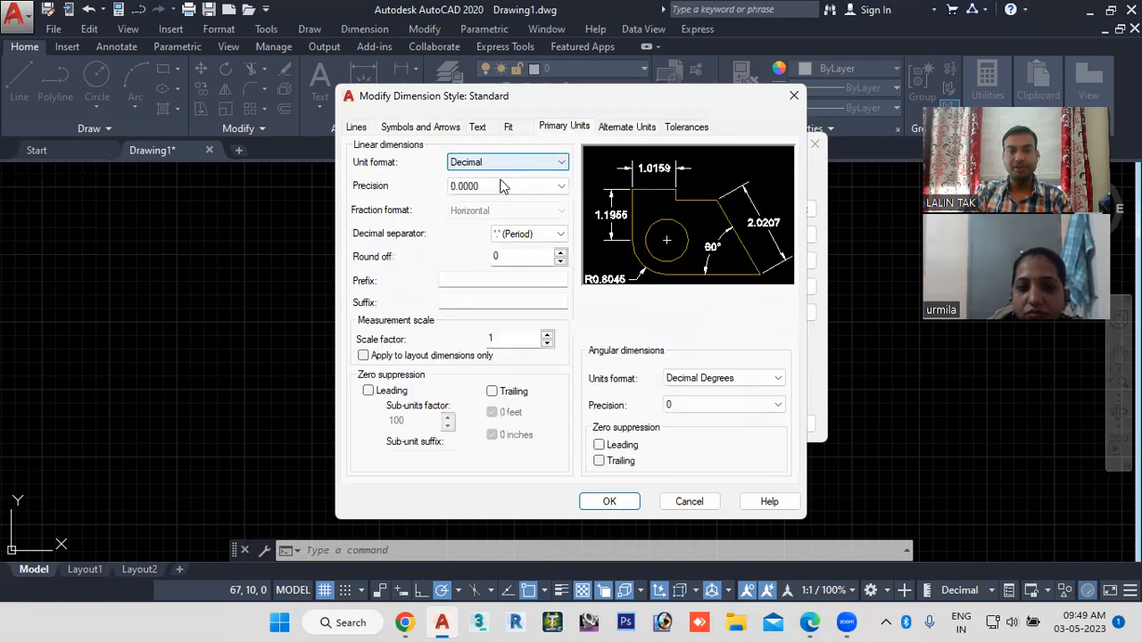
pyautogui.click(460, 189)
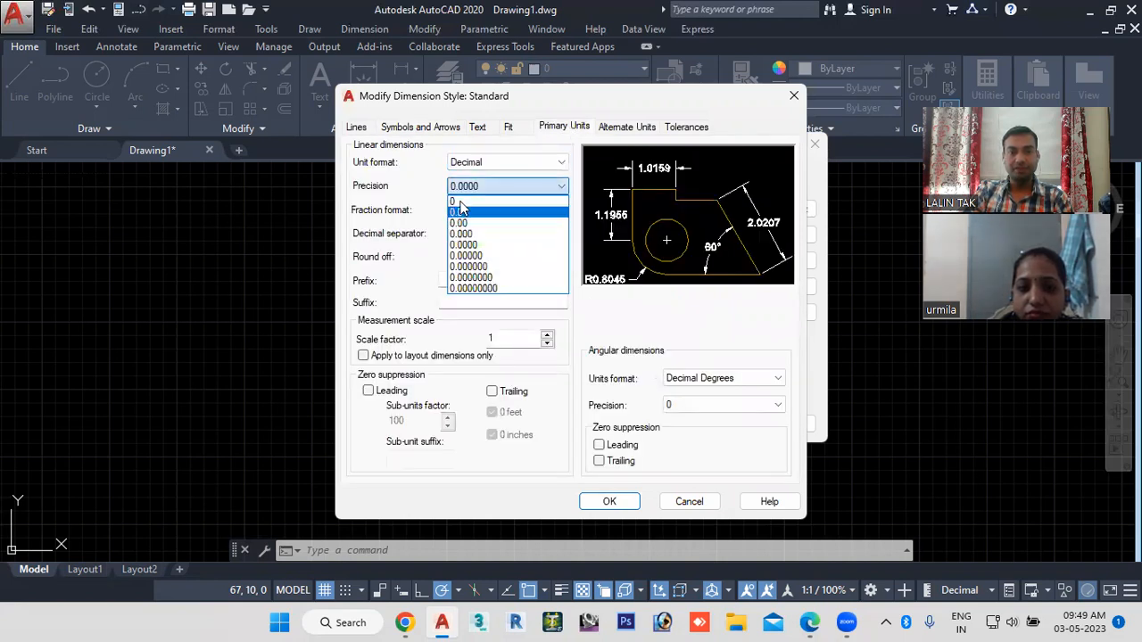
pyautogui.click(460, 203)
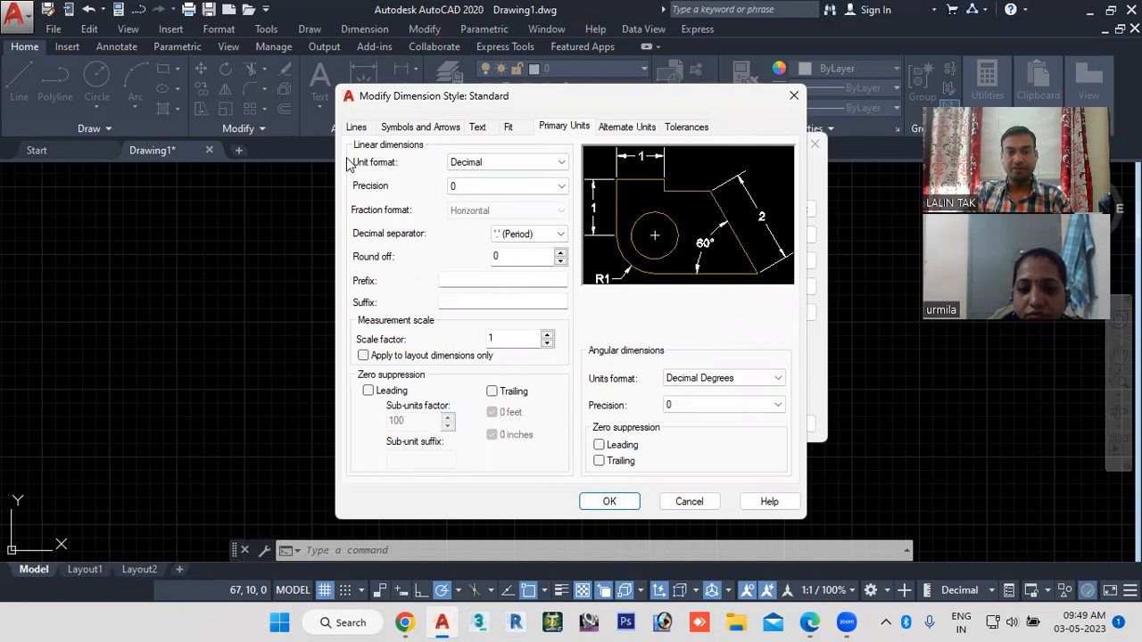
# Step: Set the Standard style's dimension lines to Red and its extension lines to Green
pyautogui.click(357, 127)
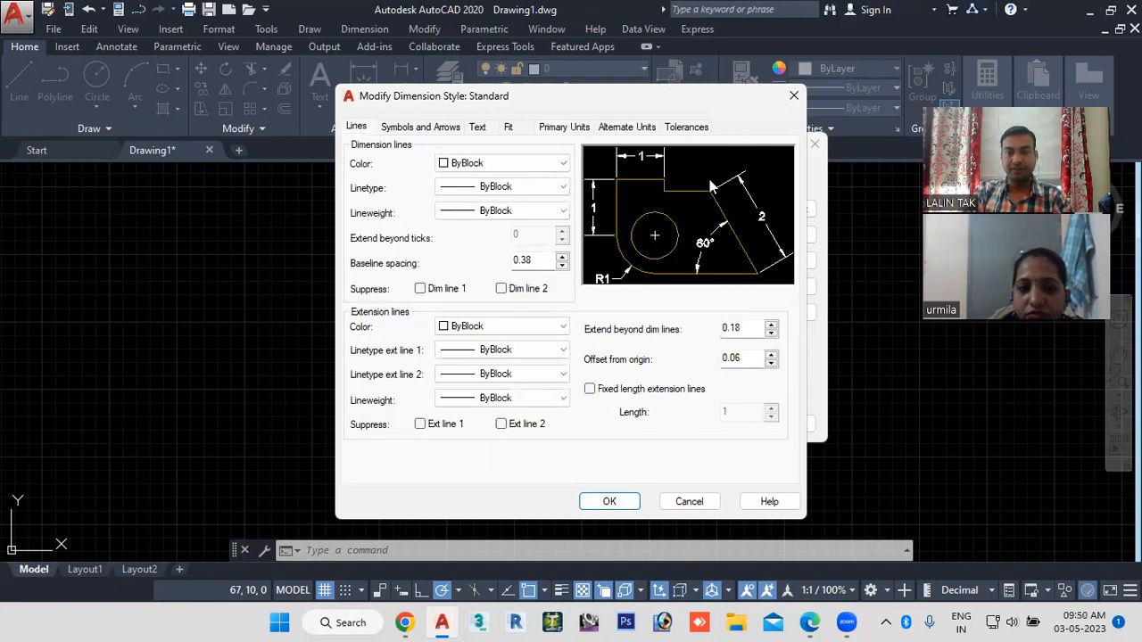
pyautogui.click(511, 166)
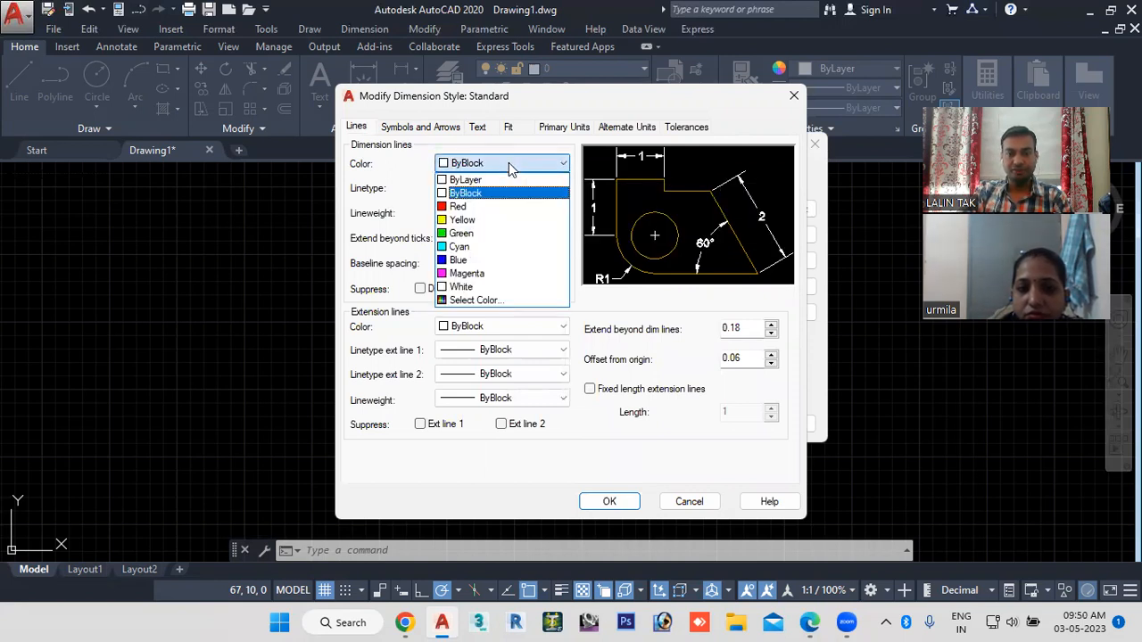
pyautogui.click(472, 209)
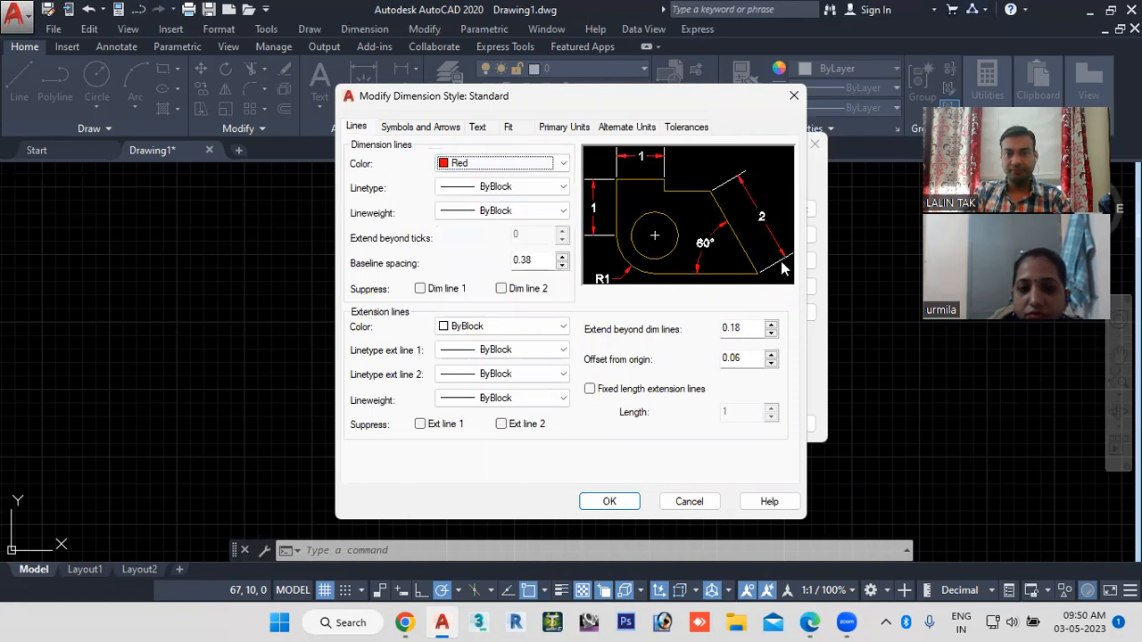
pyautogui.click(477, 327)
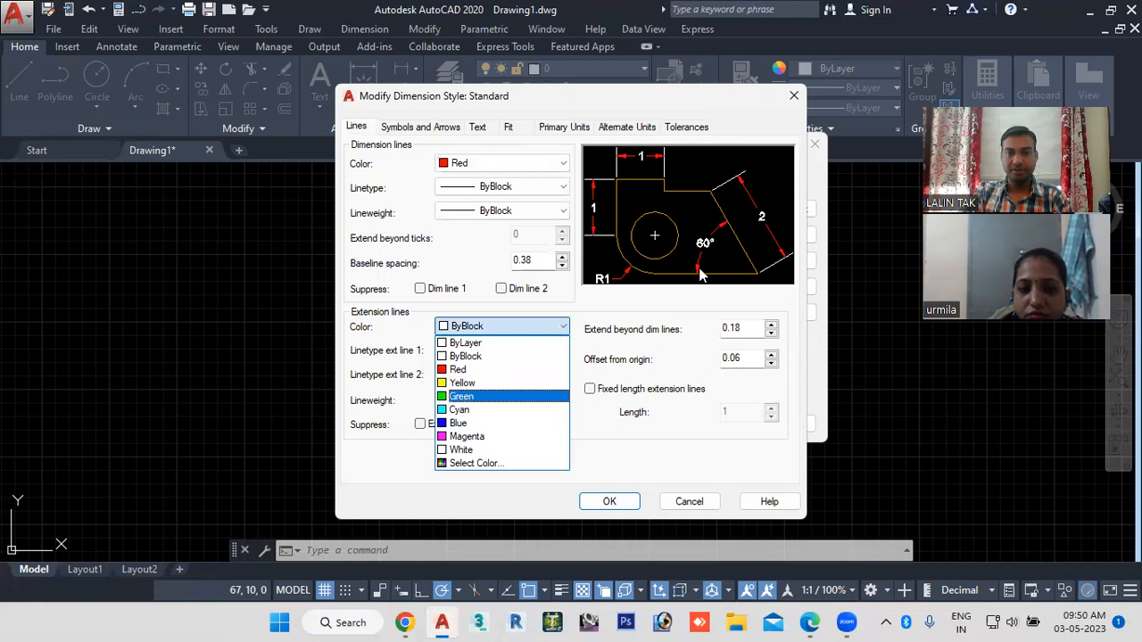
pyautogui.click(461, 396)
# Step: Set the dimension text color to Yellow, save the Standard style and close the Dimension Style Manager
pyautogui.click(477, 126)
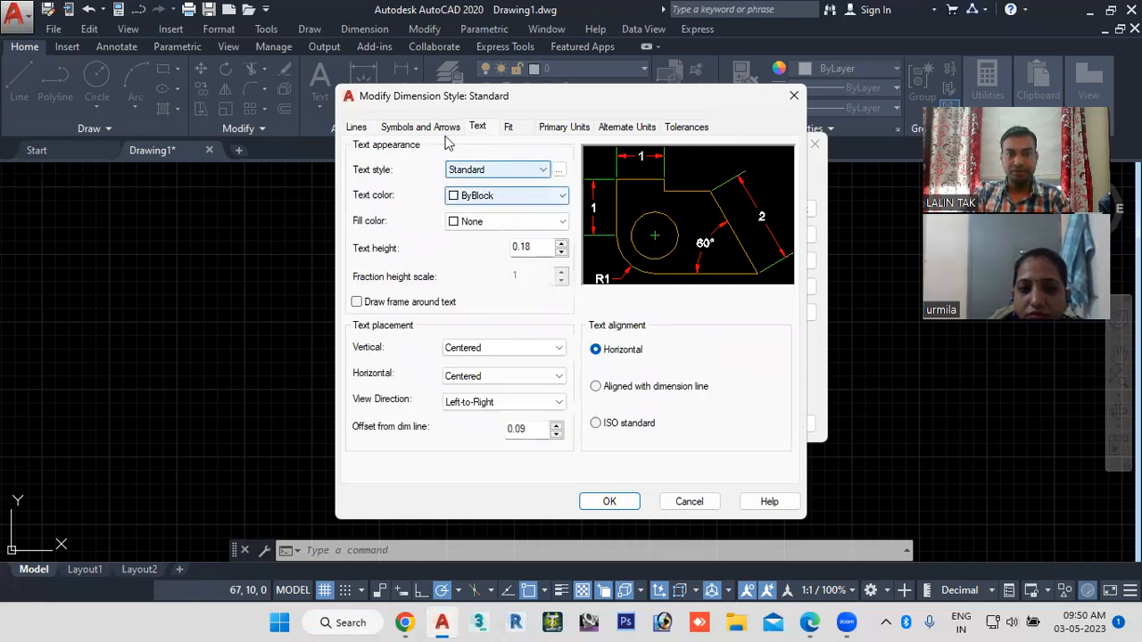
pyautogui.click(526, 195)
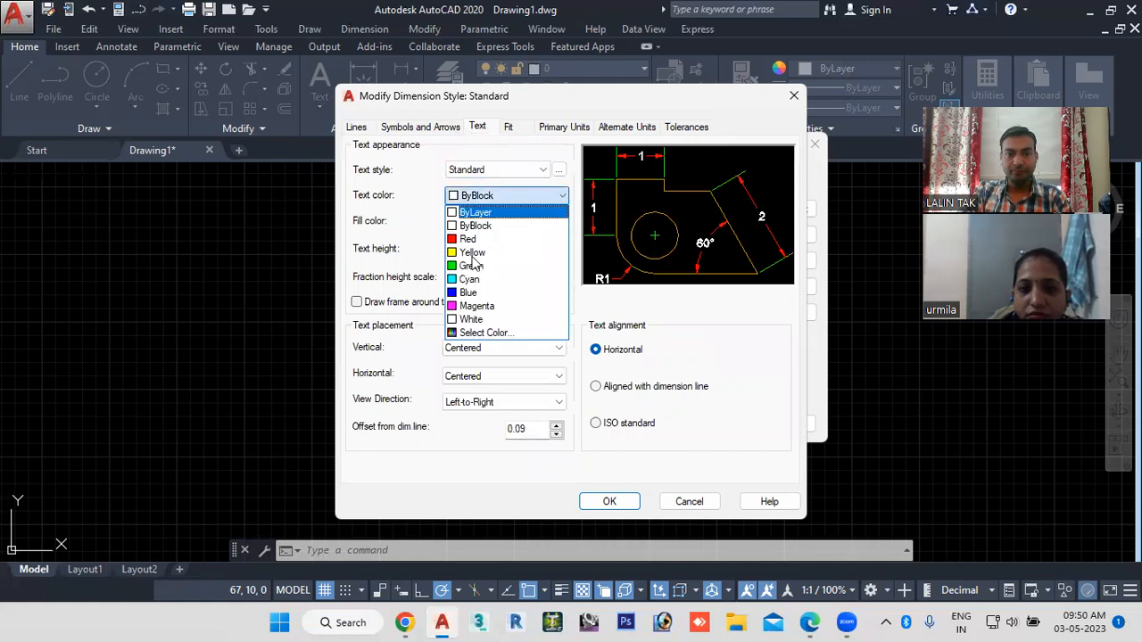
pyautogui.click(473, 253)
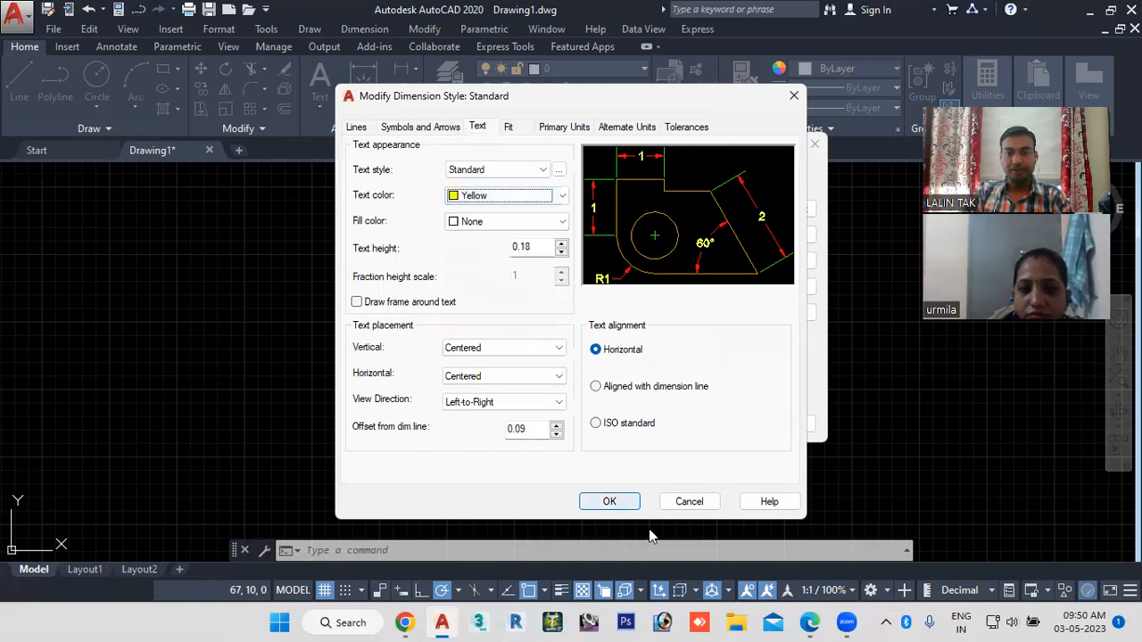
pyautogui.click(609, 503)
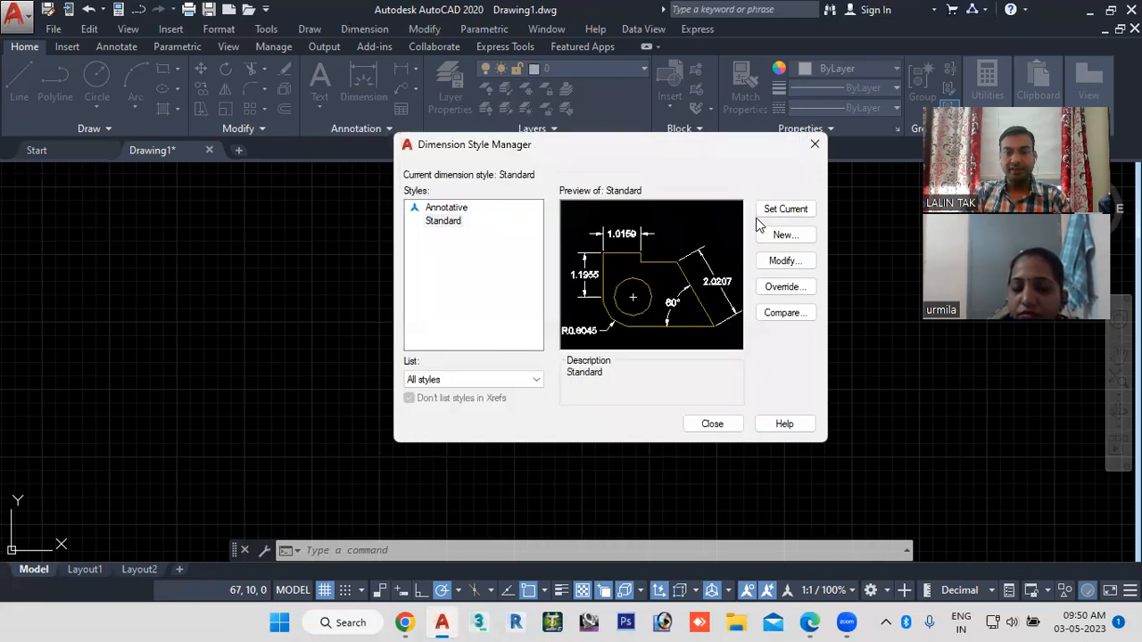
pyautogui.click(712, 423)
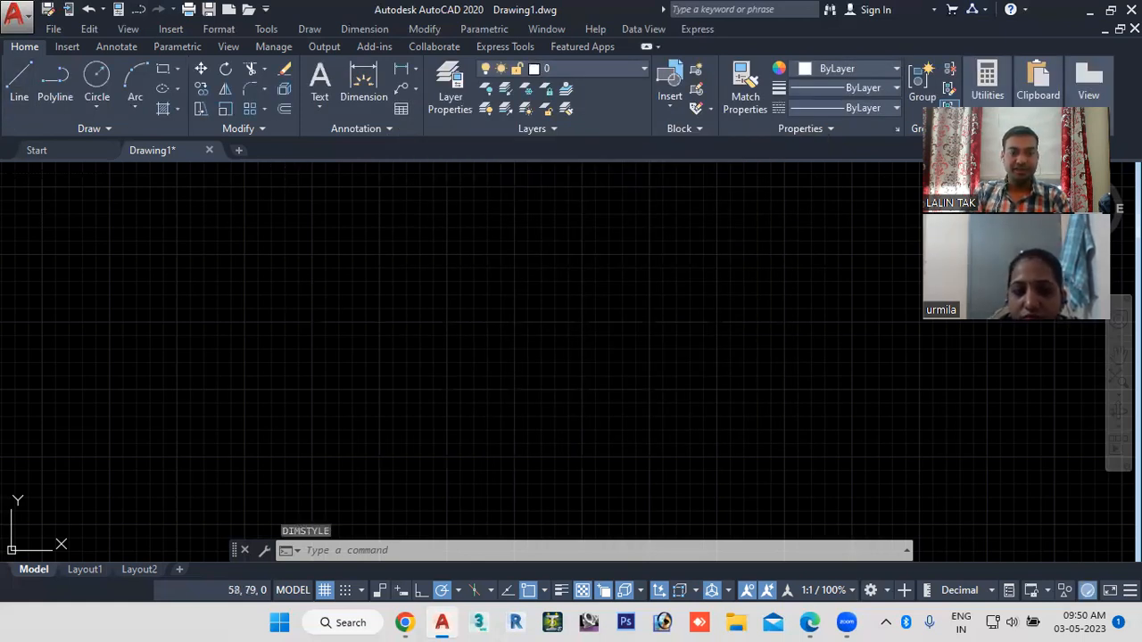
# Step: Draw a horizontal line about 32 mm long with Ortho mode turned on
pyautogui.click(19, 80)
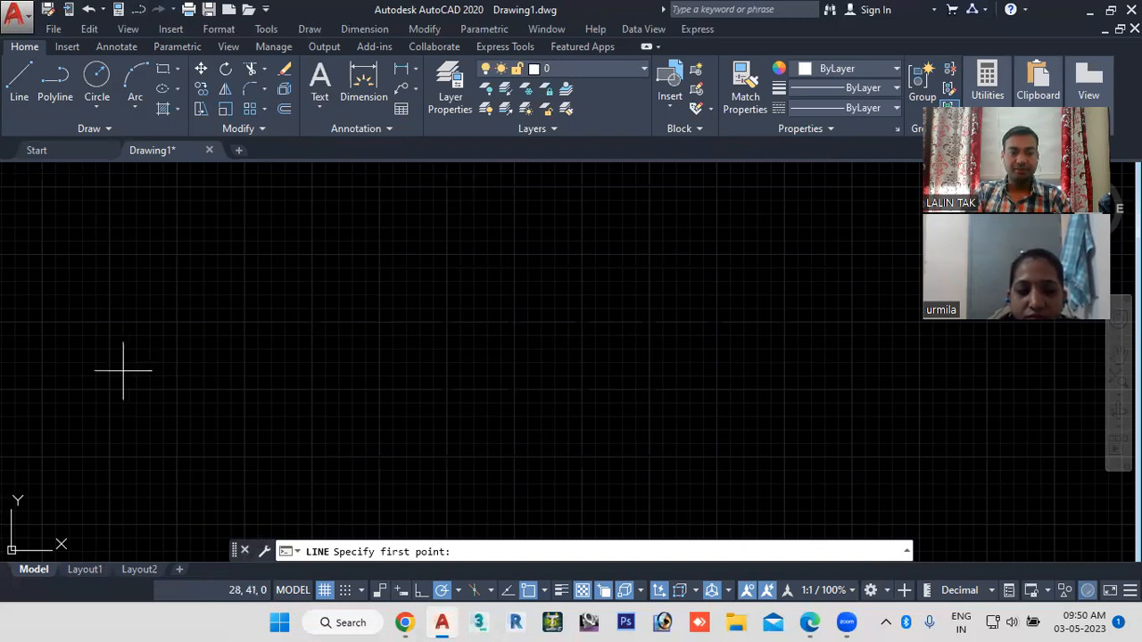
pyautogui.click(123, 370)
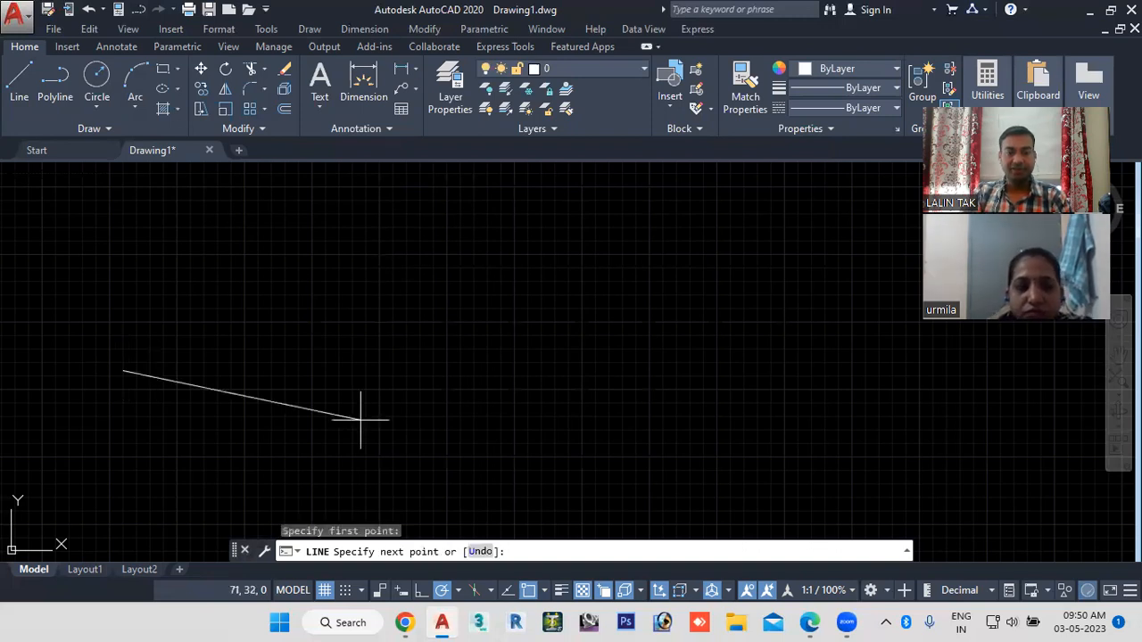
pyautogui.moveTo(431, 623)
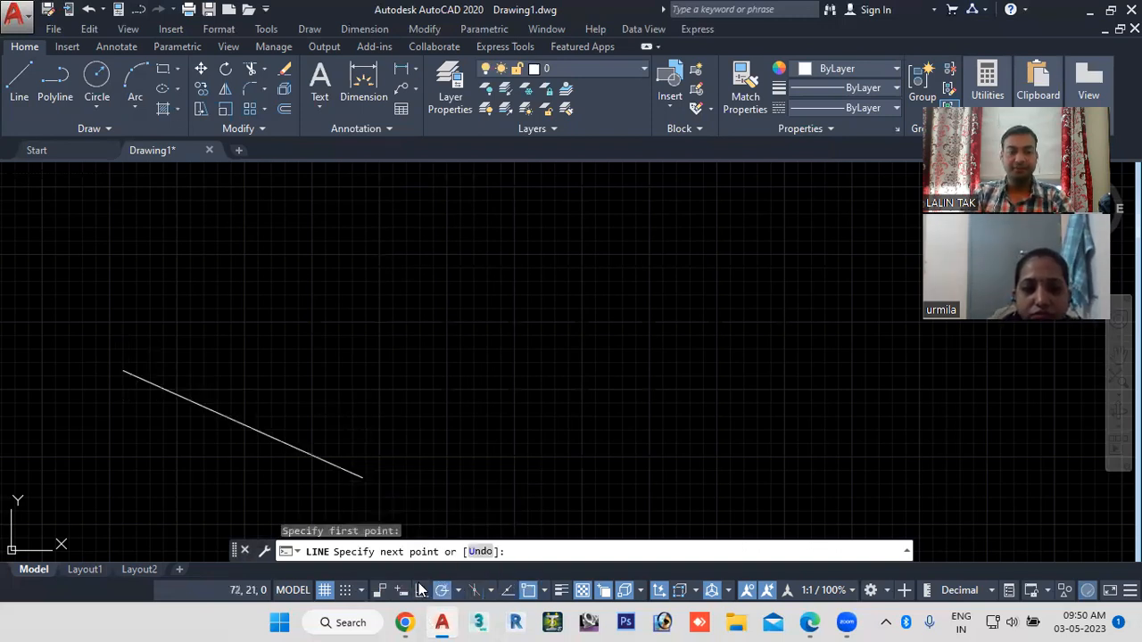
pyautogui.click(422, 589)
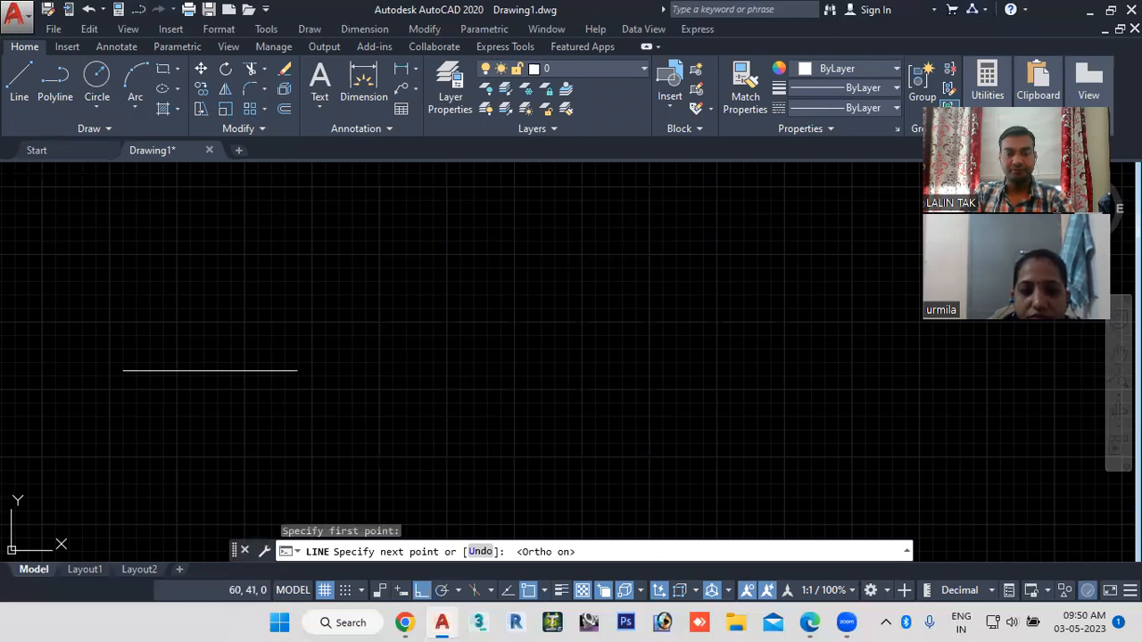
pyautogui.click(297, 390)
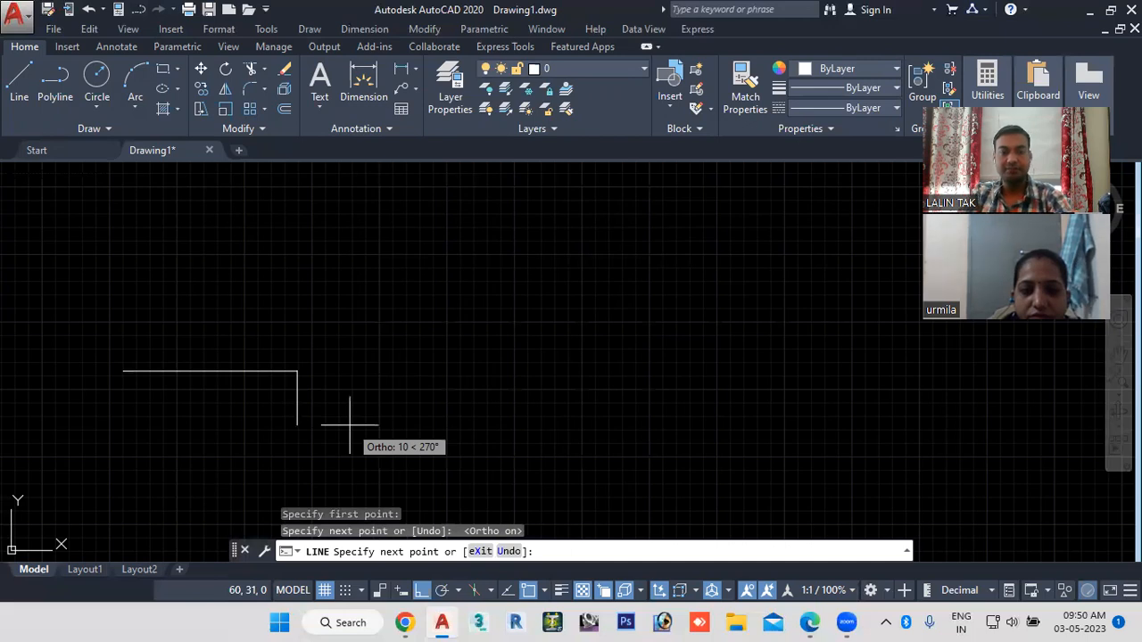
pyautogui.press('Return')
# Step: Turn Ortho off and draw a separate inclined line beside the horizontal one, rising about 26 mm over about 29 mm
pyautogui.press('Return')
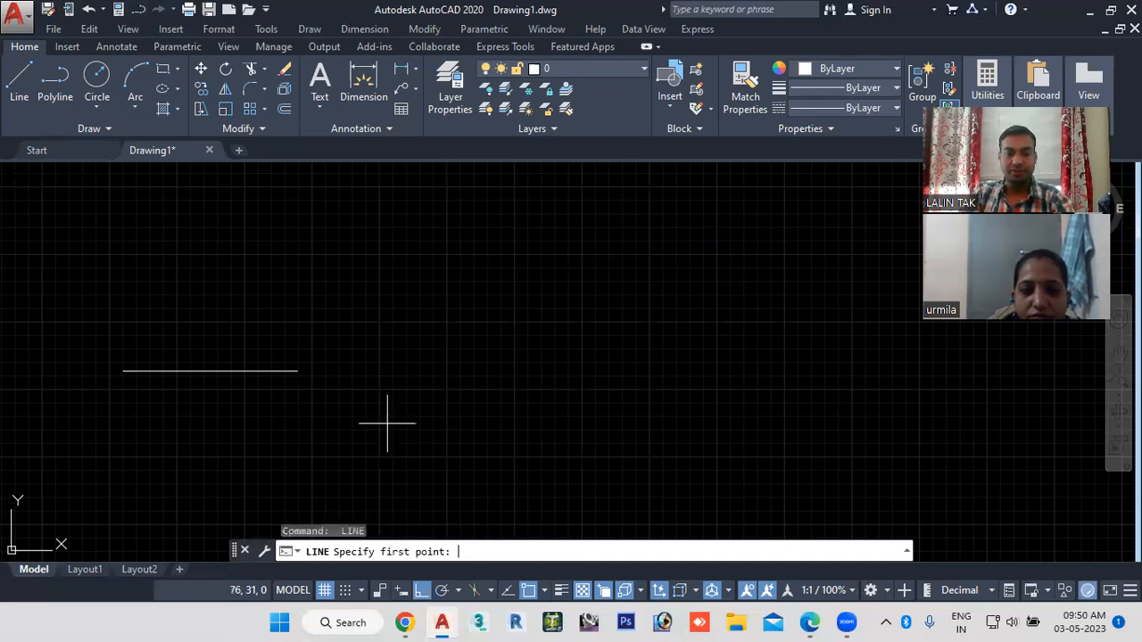
pyautogui.click(354, 457)
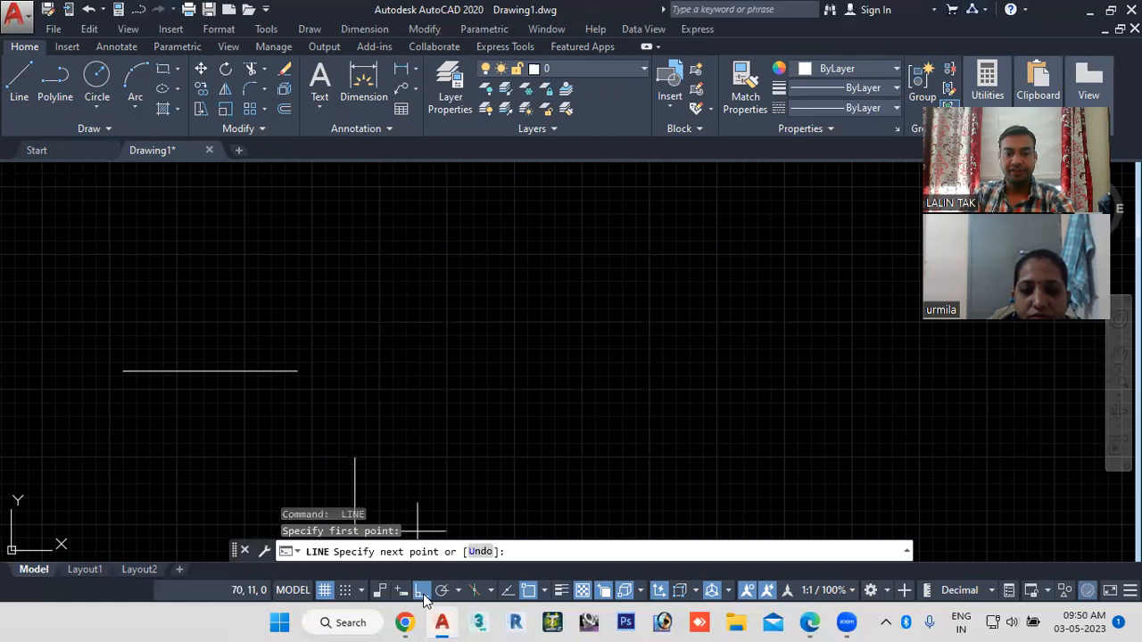
pyautogui.press('F8')
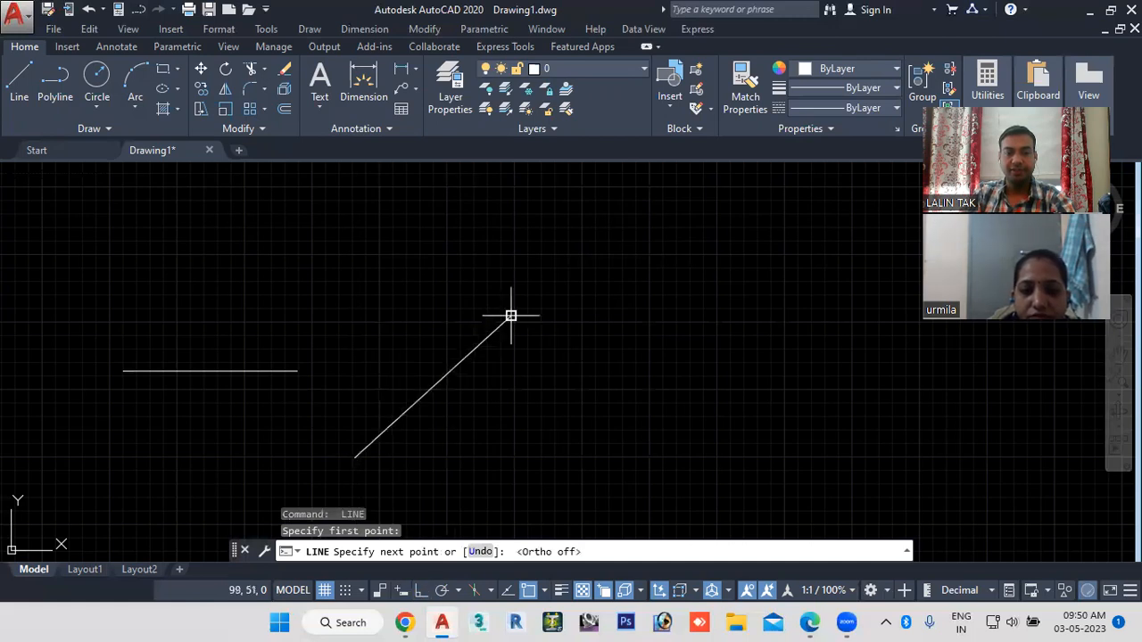
pyautogui.click(510, 315)
pyautogui.press('Escape')
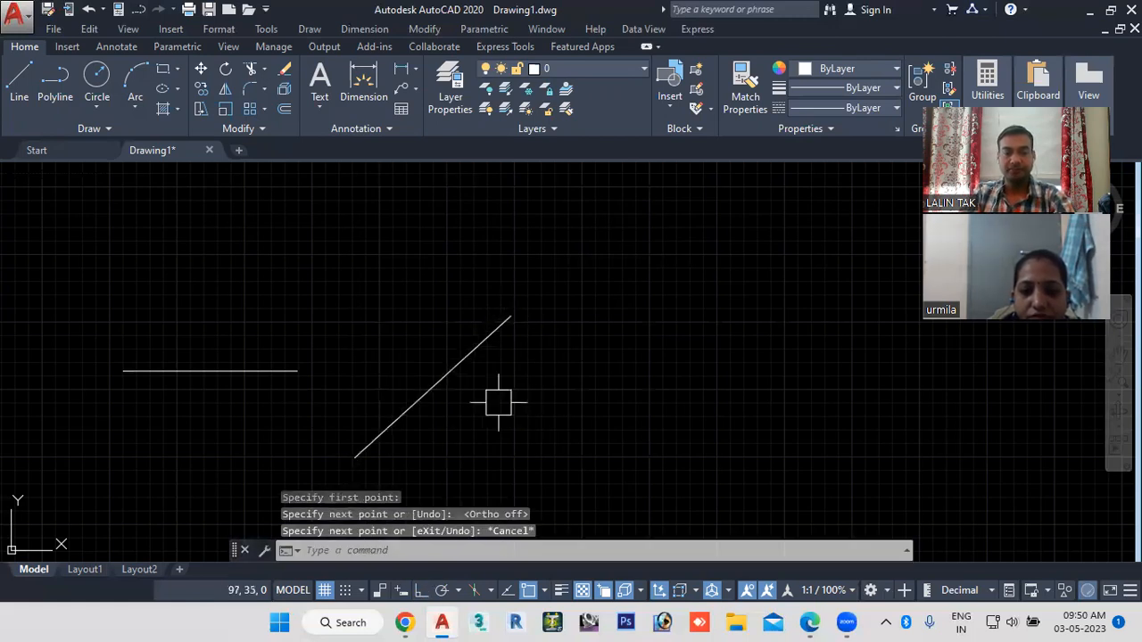
# Step: Add a quick dimension (QDIM) to the horizontal line, placing the dimension line just below it
pyautogui.moveTo(499, 402); pyautogui.dragTo(707, 328, button='middle')
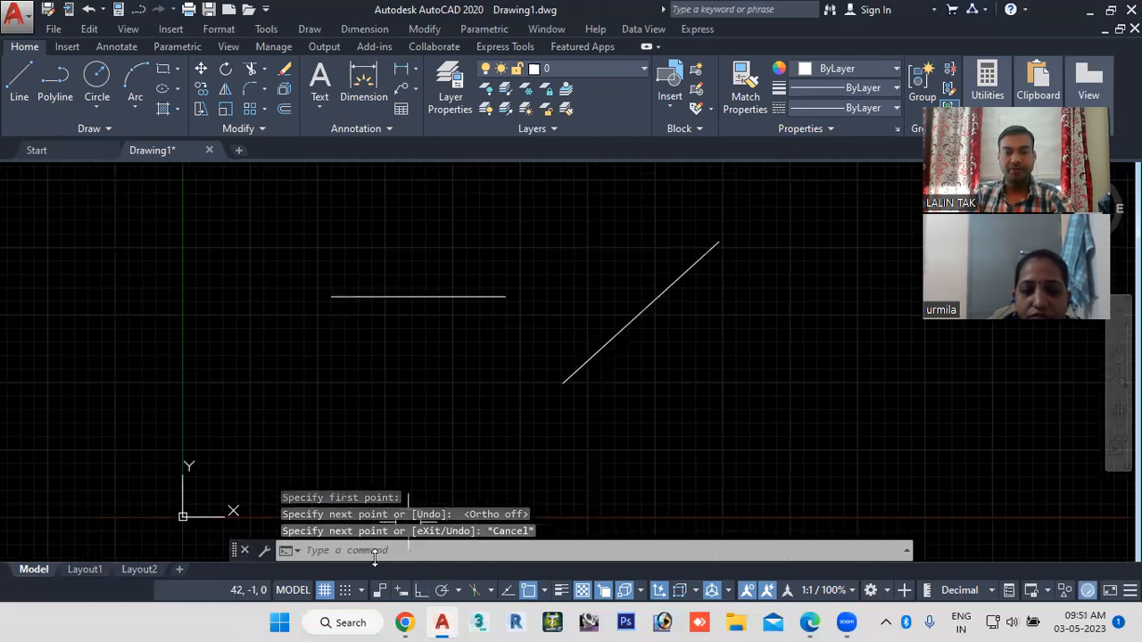
pyautogui.click(383, 553)
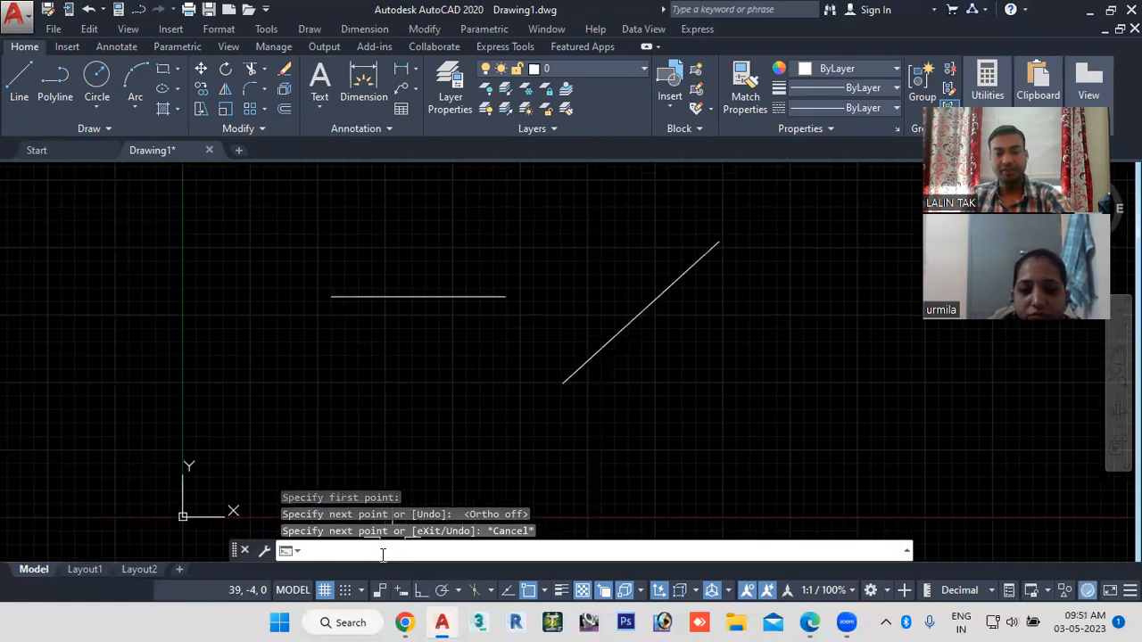
pyautogui.write('QDIM')
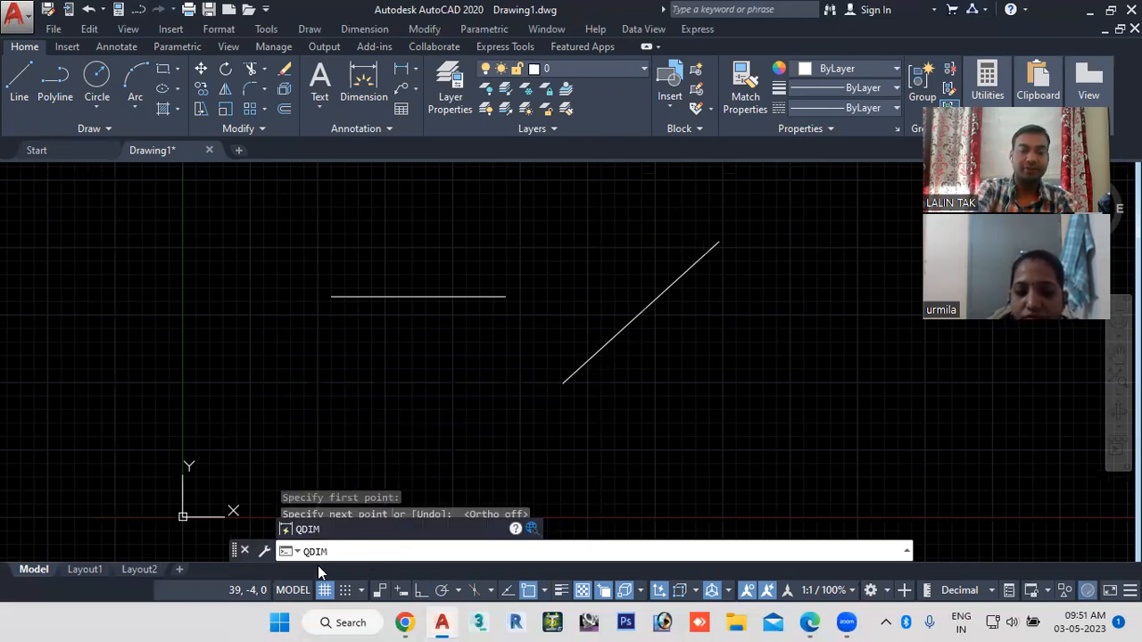
pyautogui.press('Return')
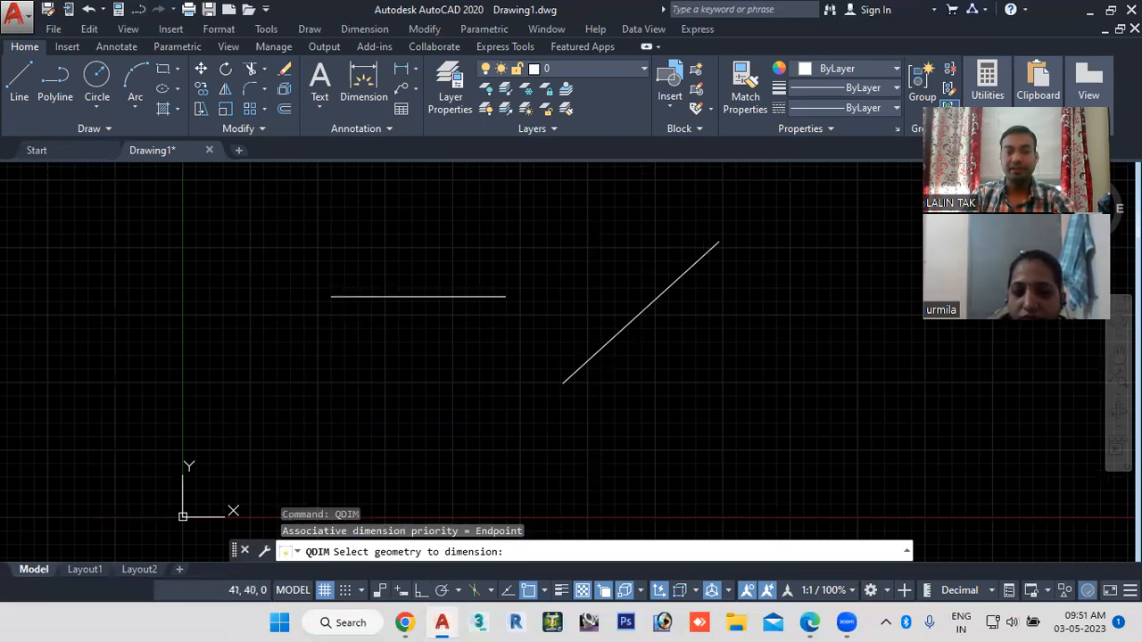
pyautogui.click(406, 298)
pyautogui.press('Return')
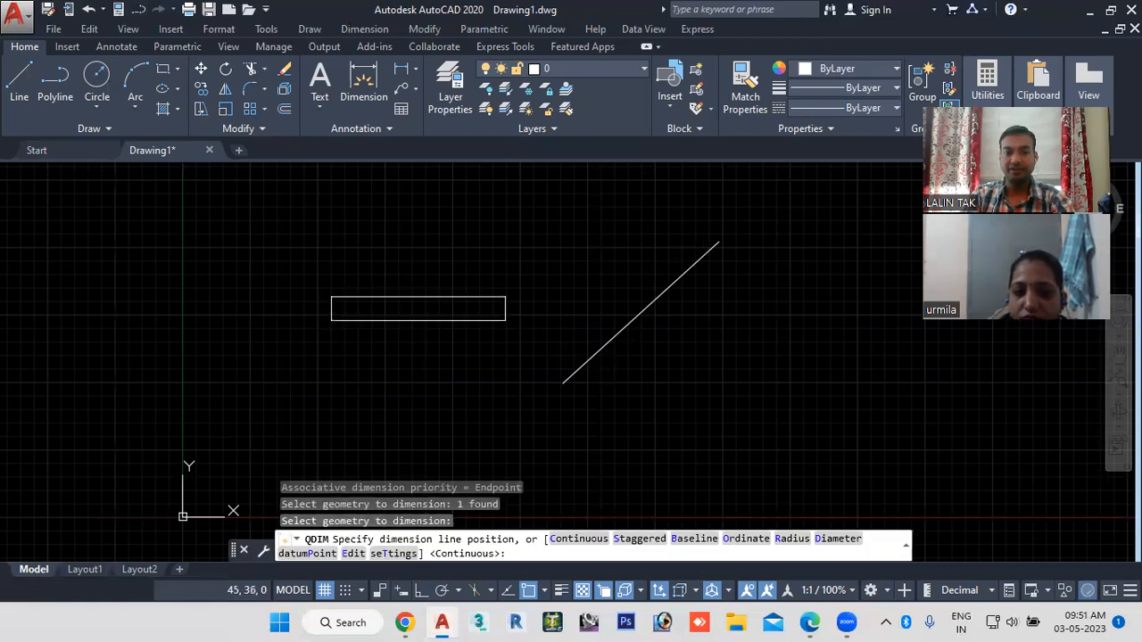
pyautogui.click(425, 321)
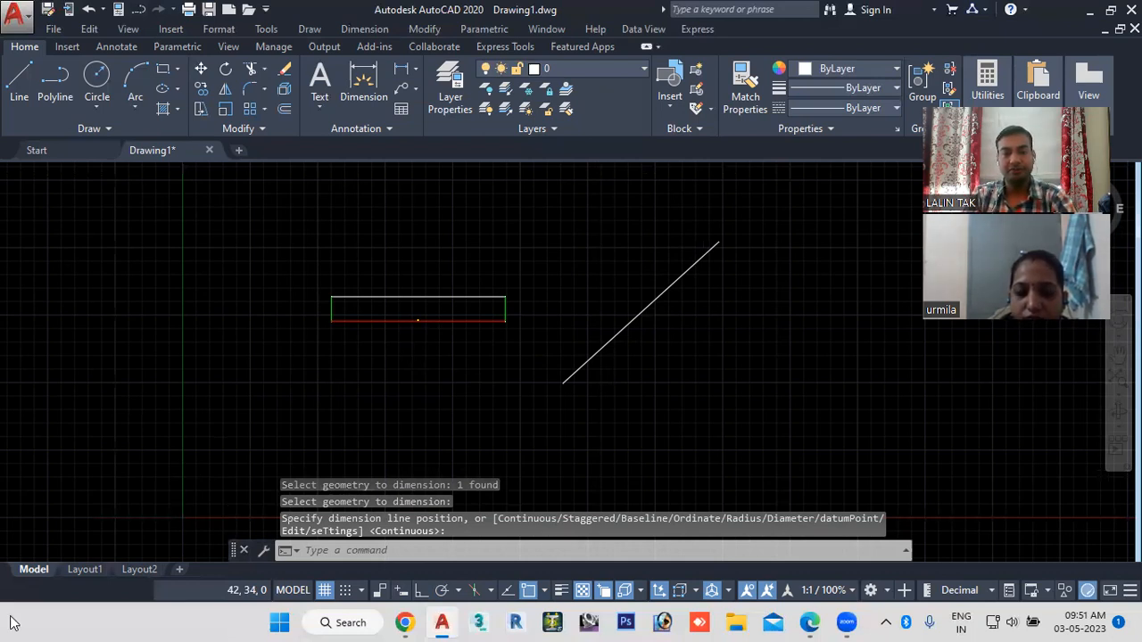
# Step: Modify the Standard dimension style so its text height is 3
pyautogui.scroll(2, 459, 294)
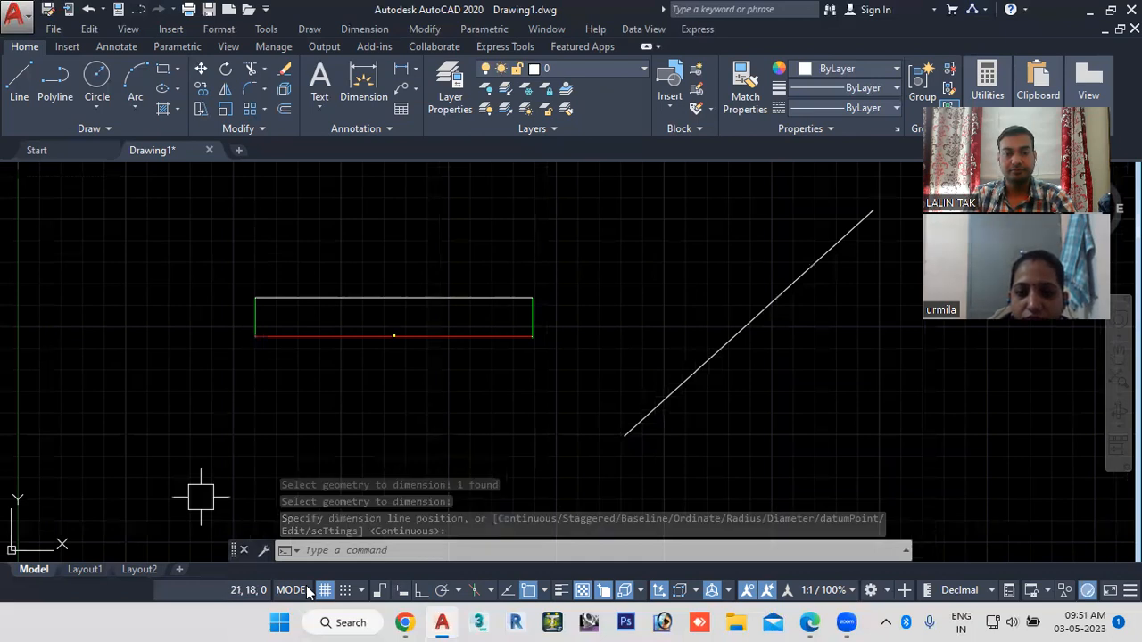
pyautogui.click(348, 553)
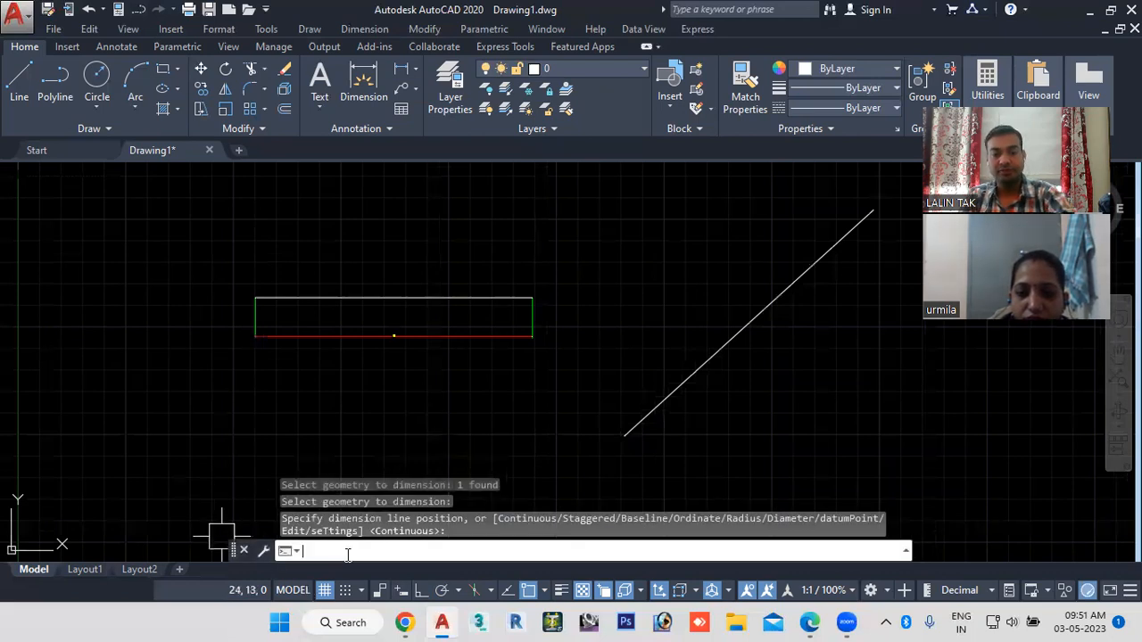
pyautogui.write('d')
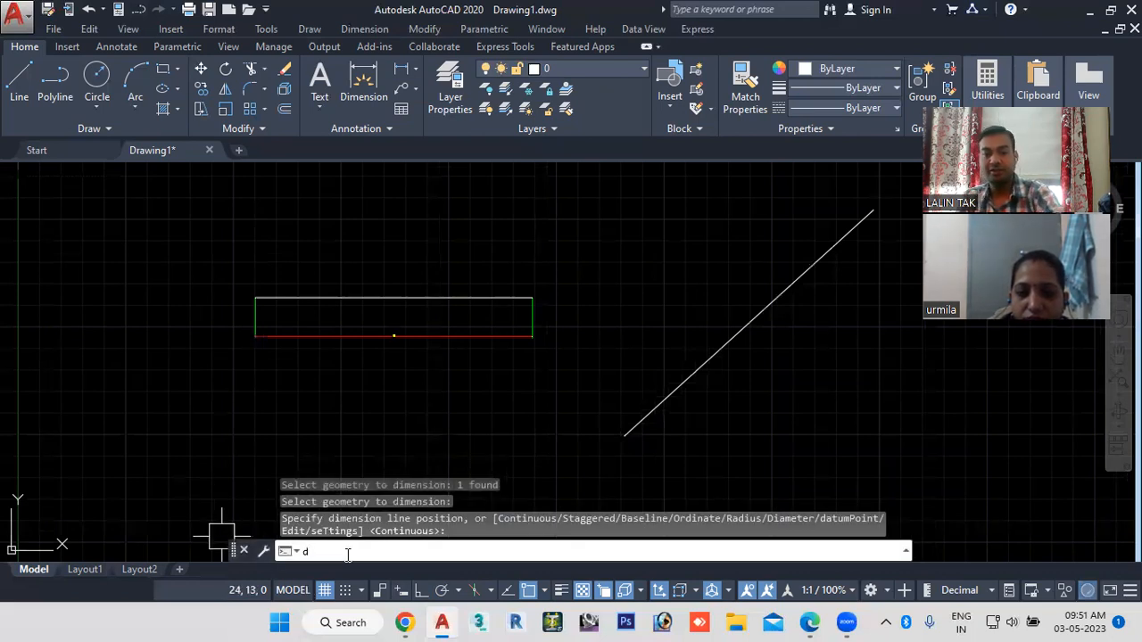
pyautogui.press('Return')
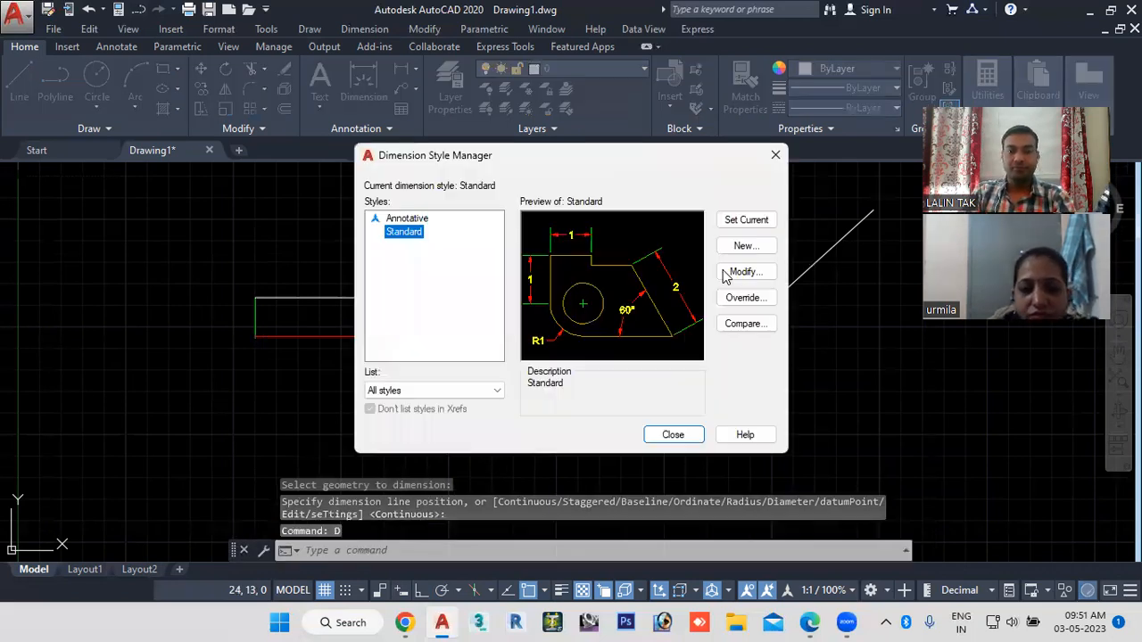
pyautogui.click(745, 272)
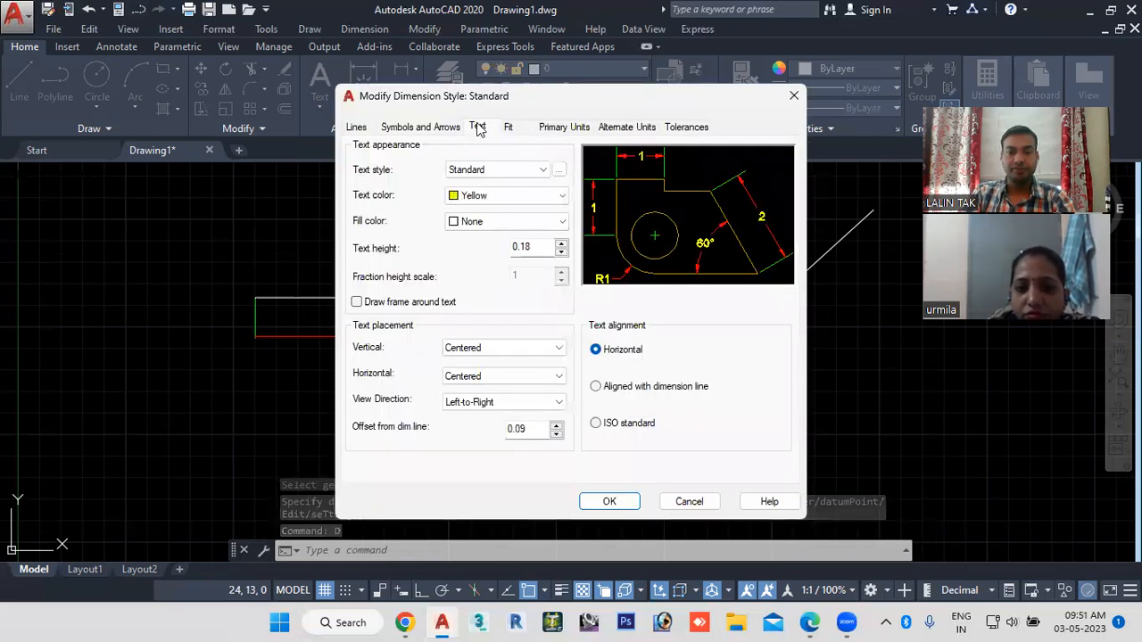
pyautogui.moveTo(532, 247); pyautogui.dragTo(482, 243)
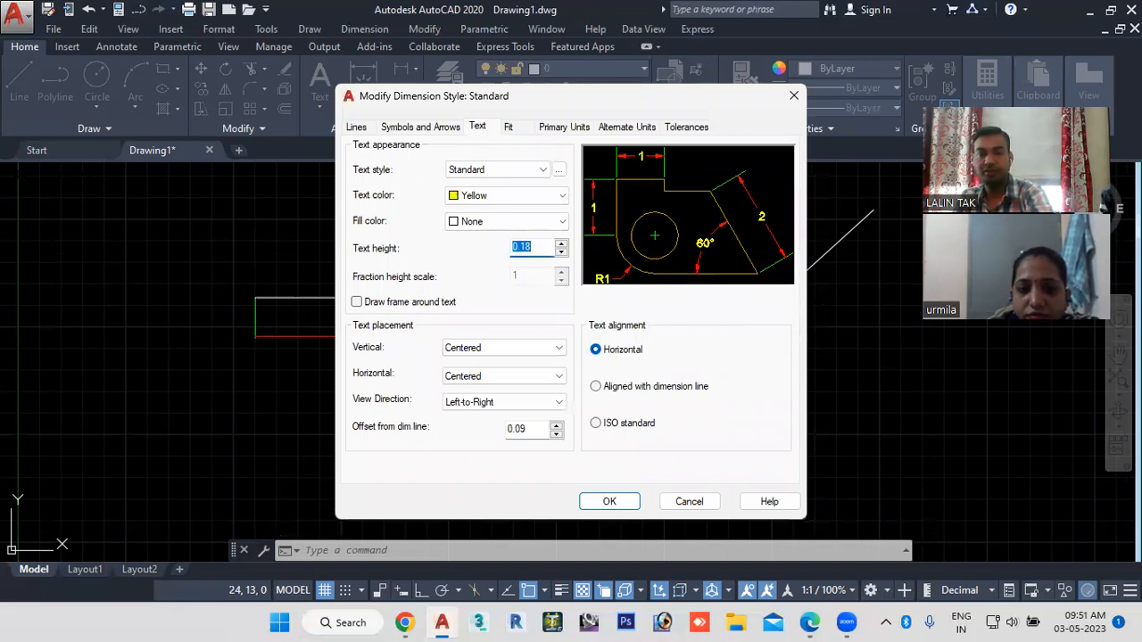
pyautogui.write('3')
# Step: Set the Standard style's arrow size to 3, save it, make a style current and close the Dimension Style Manager
pyautogui.click(420, 127)
pyautogui.moveTo(386, 295); pyautogui.dragTo(313, 303)
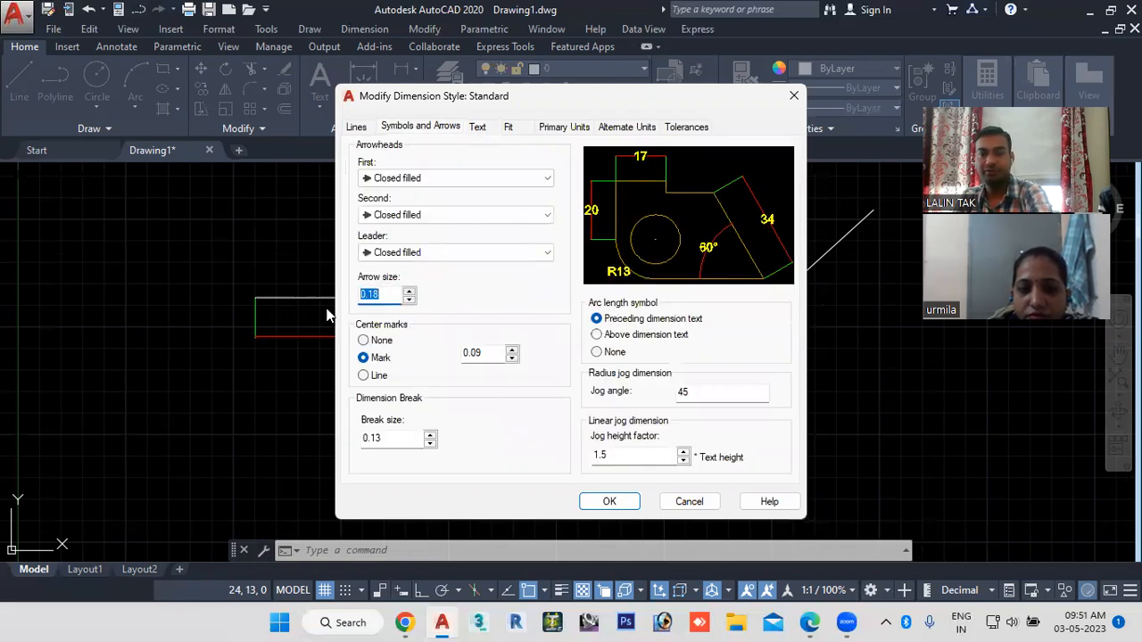
pyautogui.write('3')
pyautogui.click(609, 501)
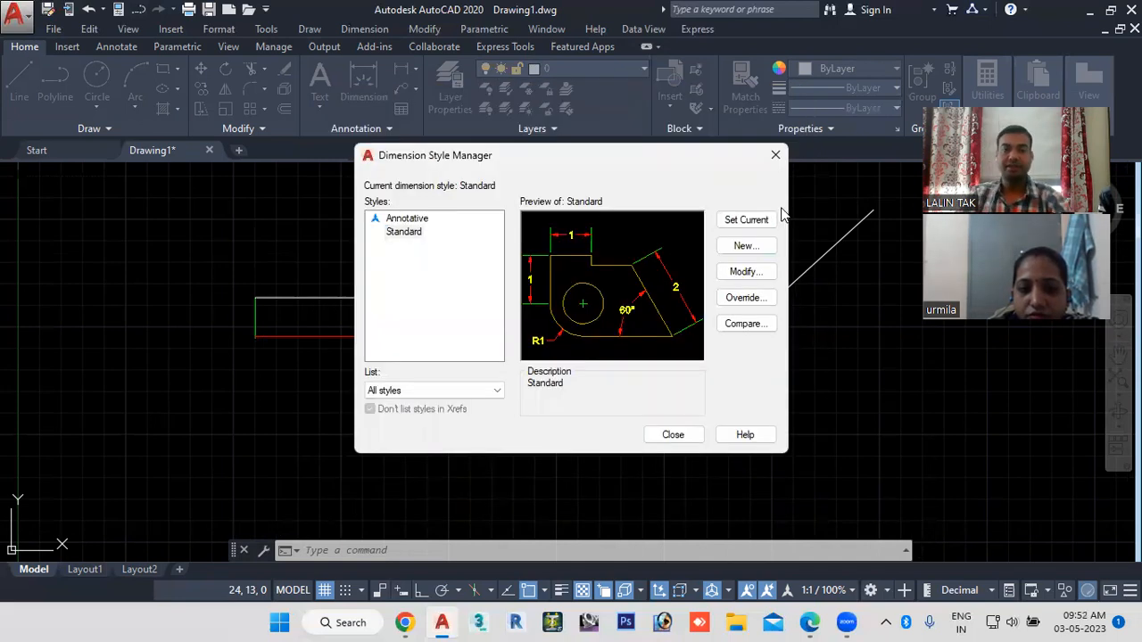
pyautogui.click(724, 224)
pyautogui.click(676, 437)
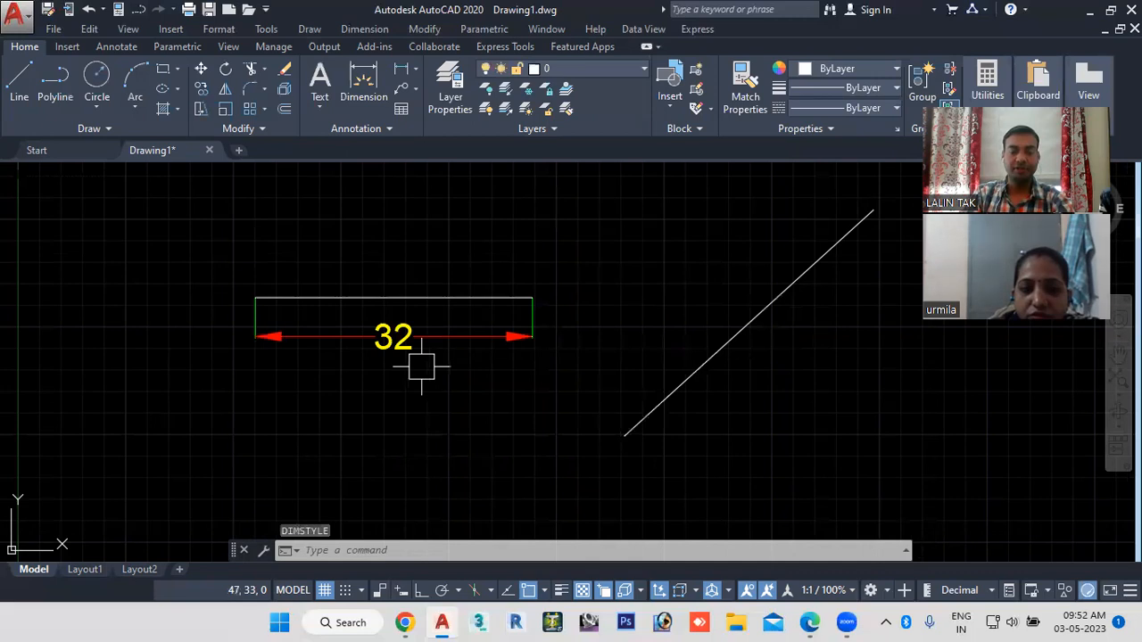
# Step: Use QDIM to dimension the inclined line's horizontal extent, placing the dimension just below its lower end
pyautogui.scroll(-2, 421, 365)
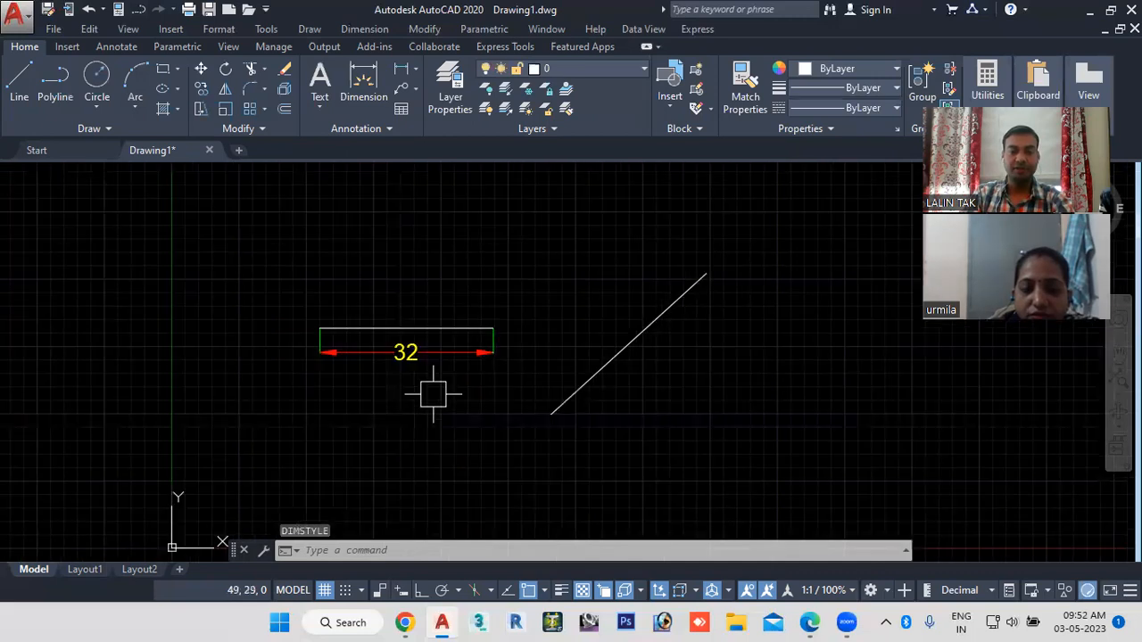
pyautogui.click(463, 550)
pyautogui.write('QDIm')
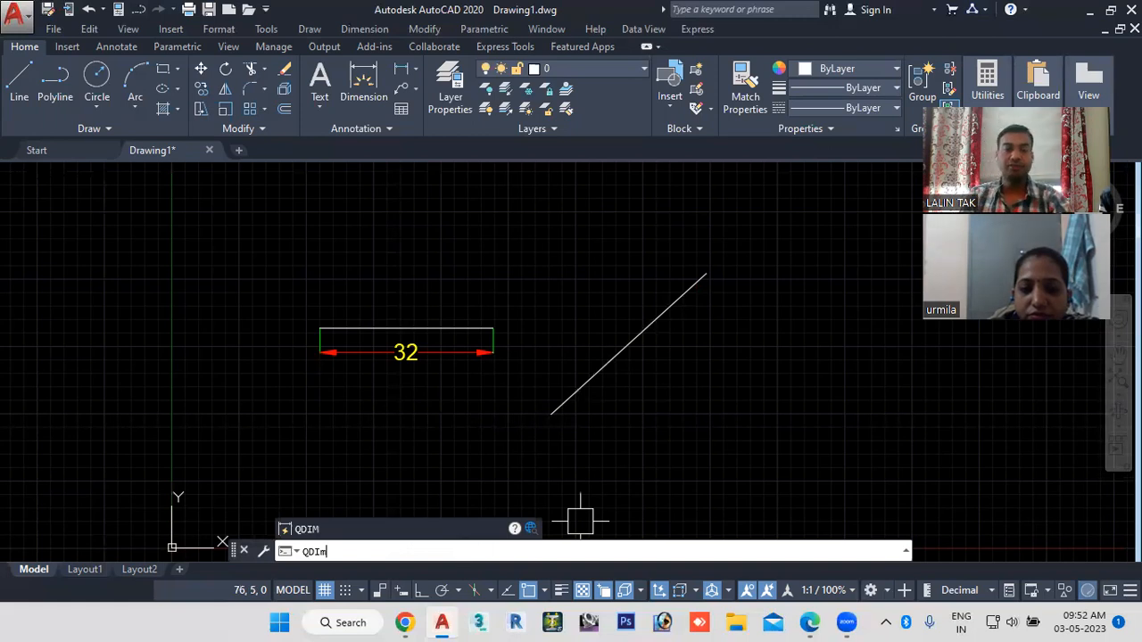
pyautogui.press('Return')
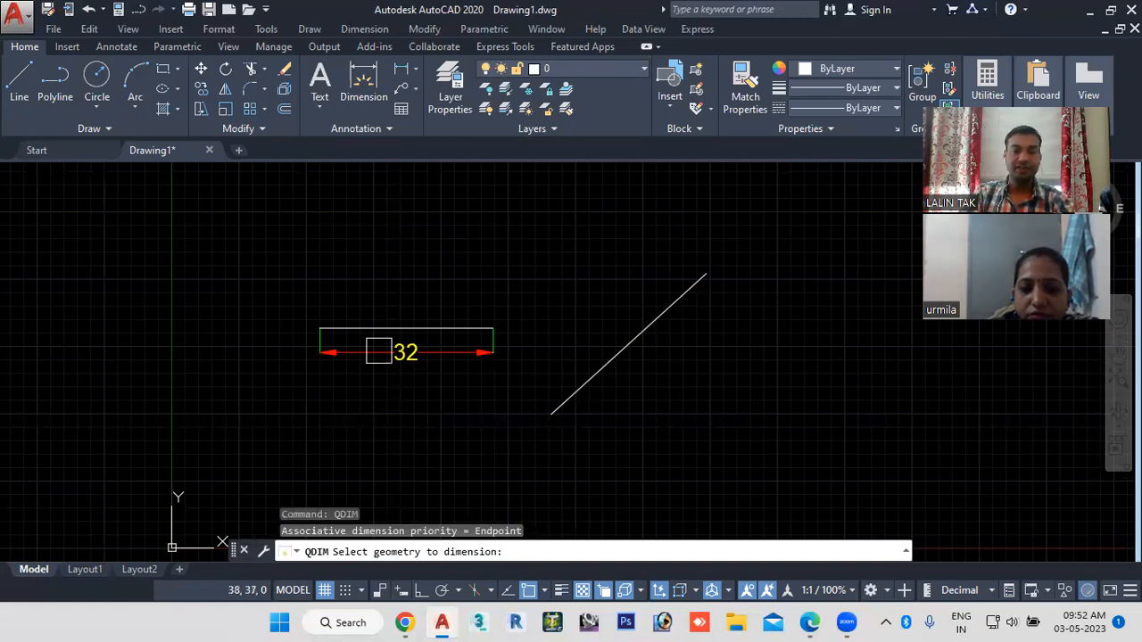
pyautogui.click(624, 342)
pyautogui.press('Return')
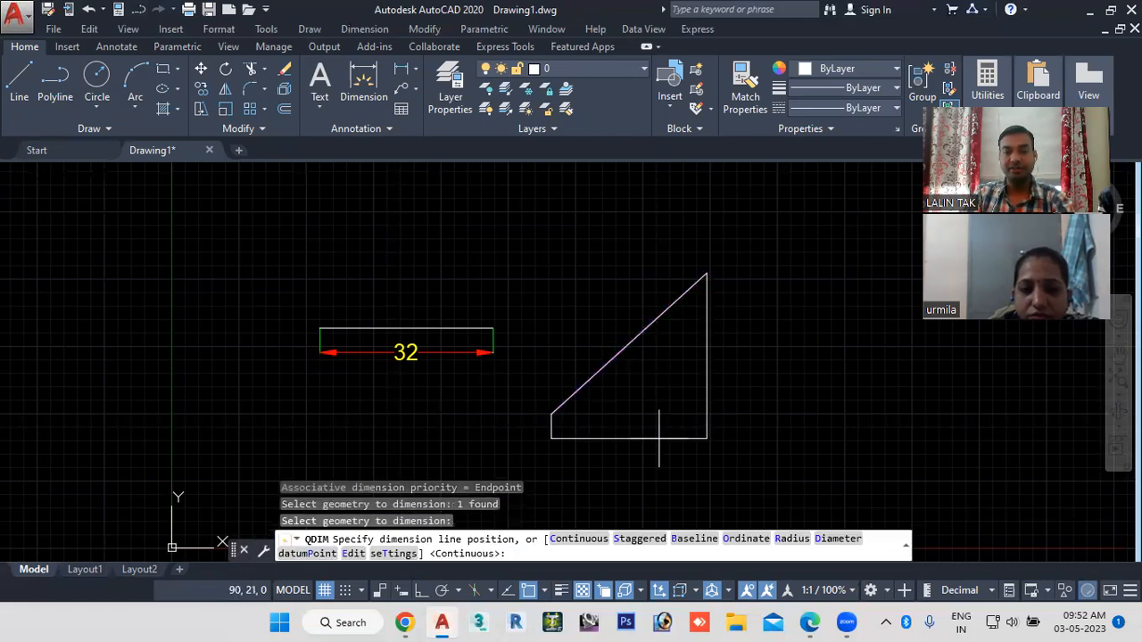
pyautogui.click(665, 428)
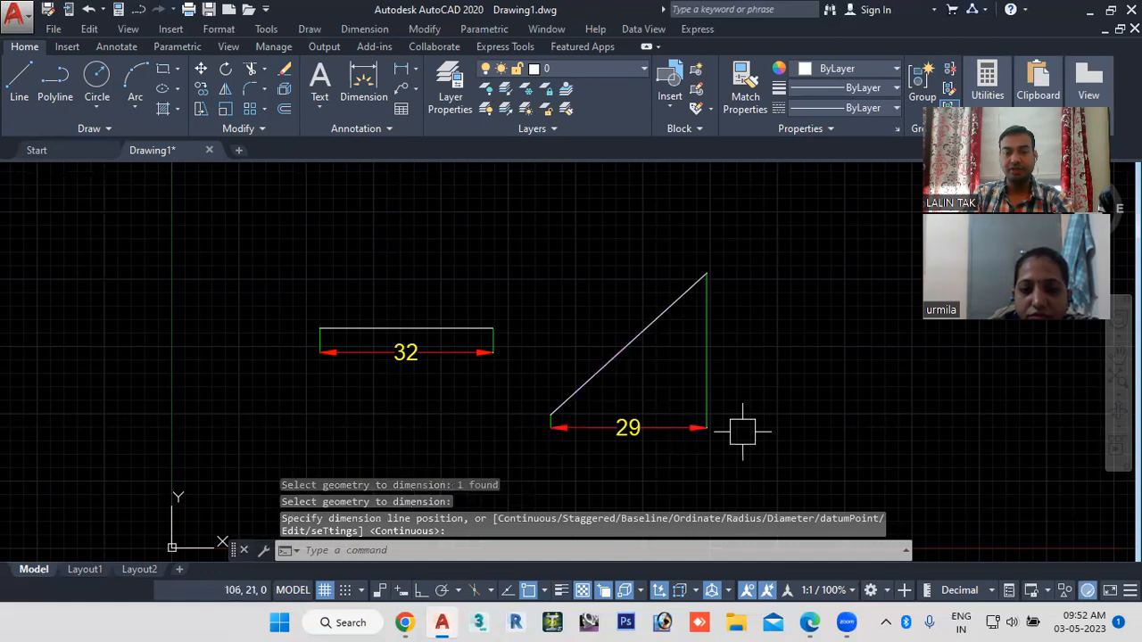
# Step: Use QDIM to dimension the inclined line's vertical extent, placing the dimension to the right of its upper end
pyautogui.moveTo(742, 431); pyautogui.dragTo(746, 399, button='middle')
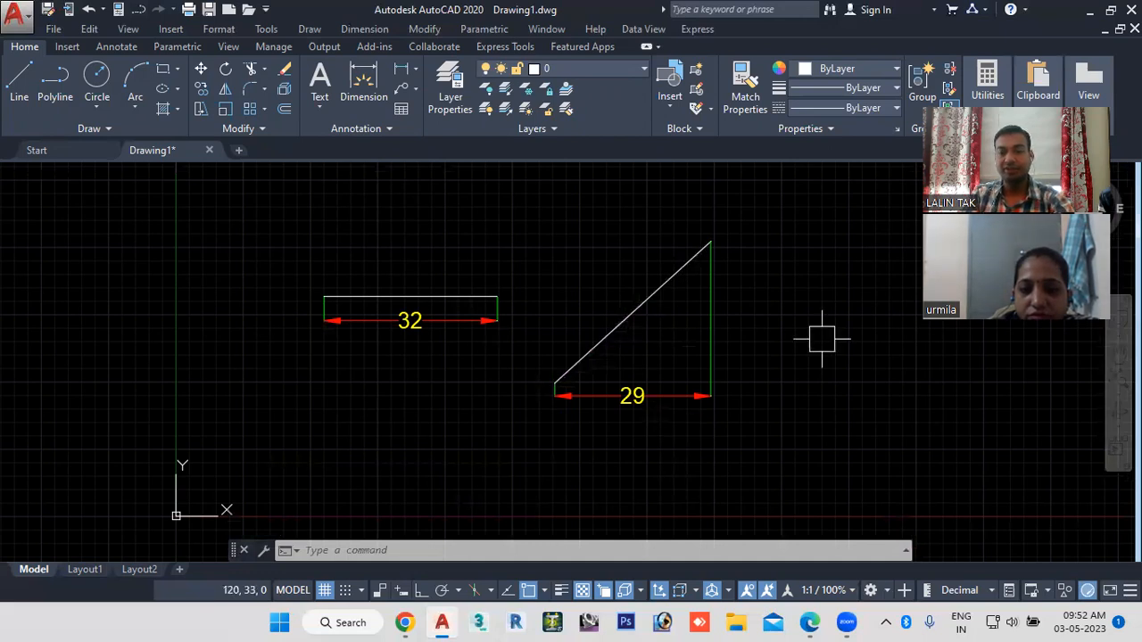
pyautogui.write('qdim')
pyautogui.press('Return')
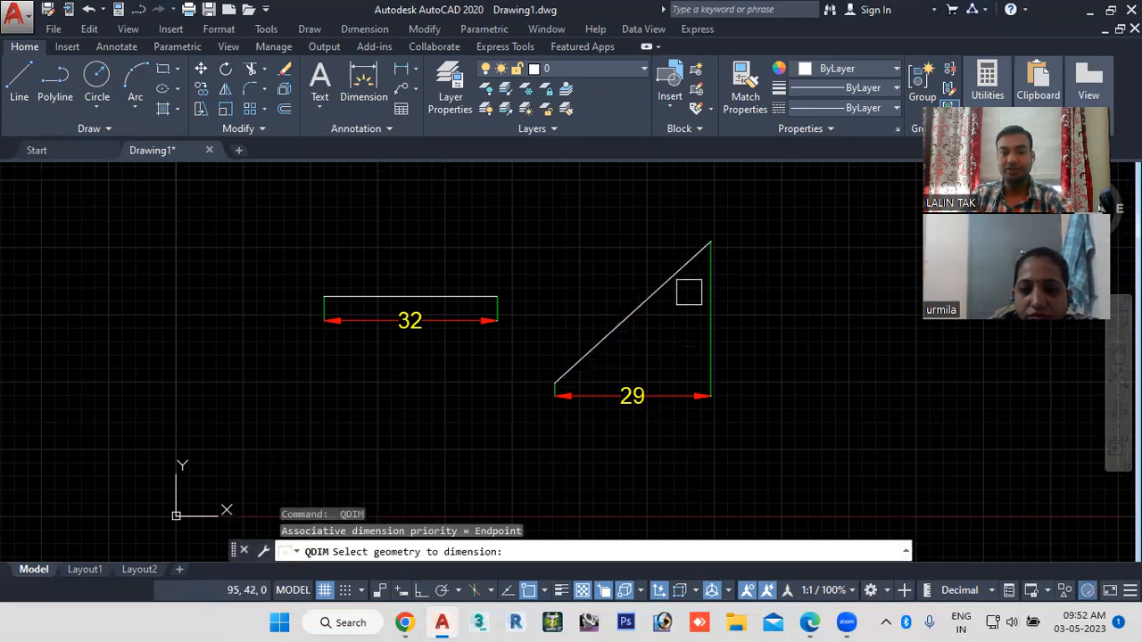
pyautogui.click(639, 299)
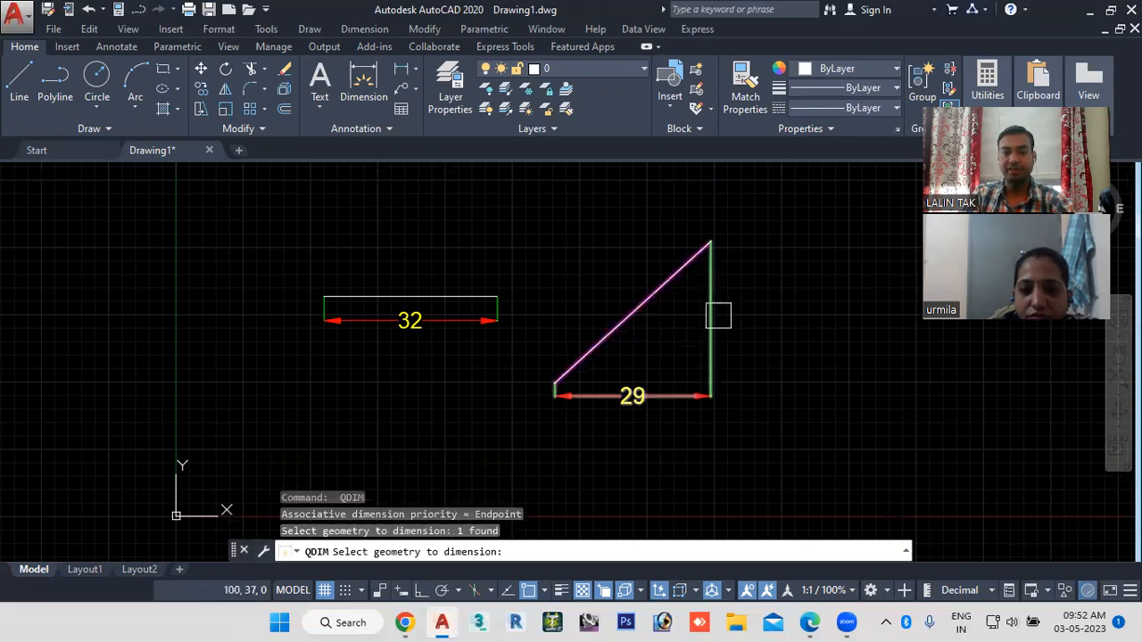
pyautogui.press('Return')
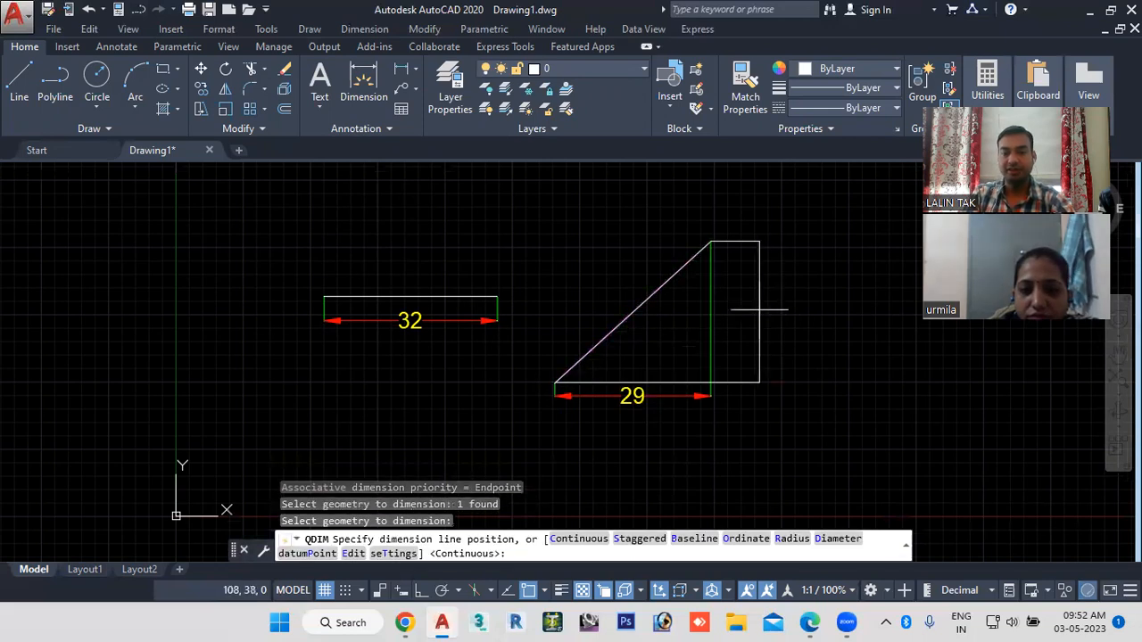
pyautogui.click(750, 343)
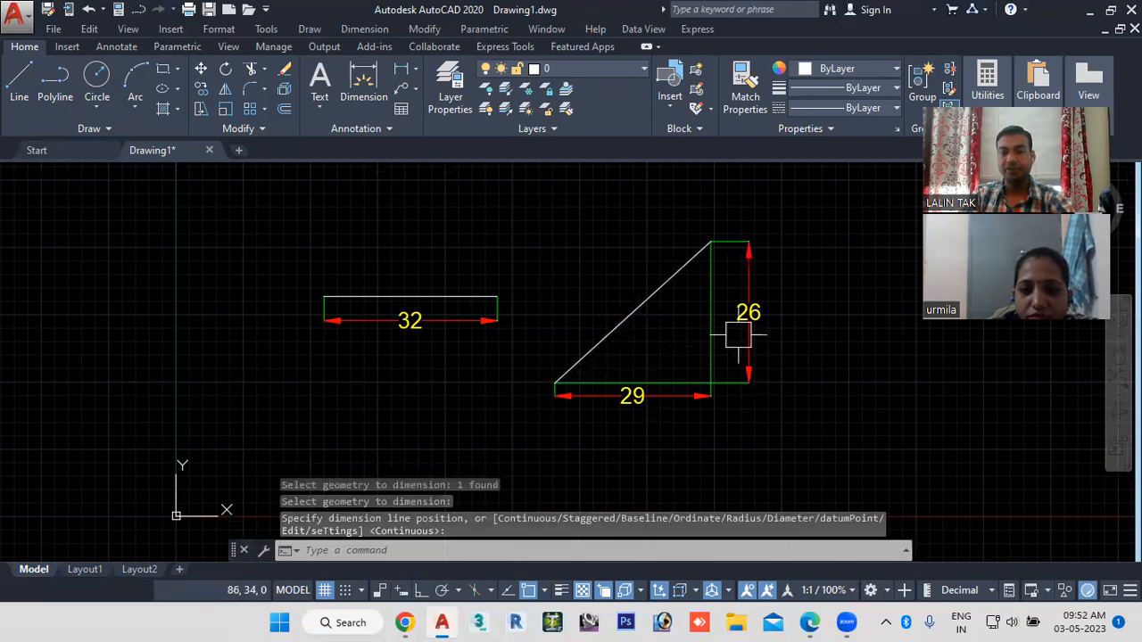
pyautogui.scroll(2, 721, 393)
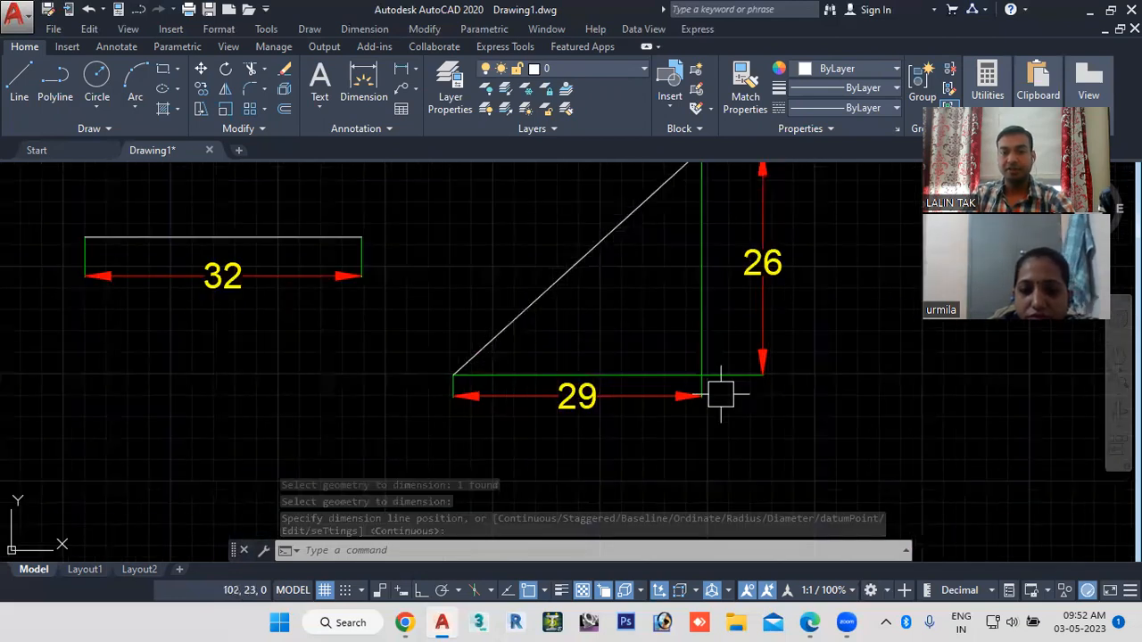
# Step: Use DIMALIGNED to dimension the inclined line's true length between its endpoints, placing the dimension above the line, opposite the vertical dimension
pyautogui.moveTo(721, 393); pyautogui.dragTo(701, 484, button='middle')
pyautogui.scroll(-2, 721, 412)
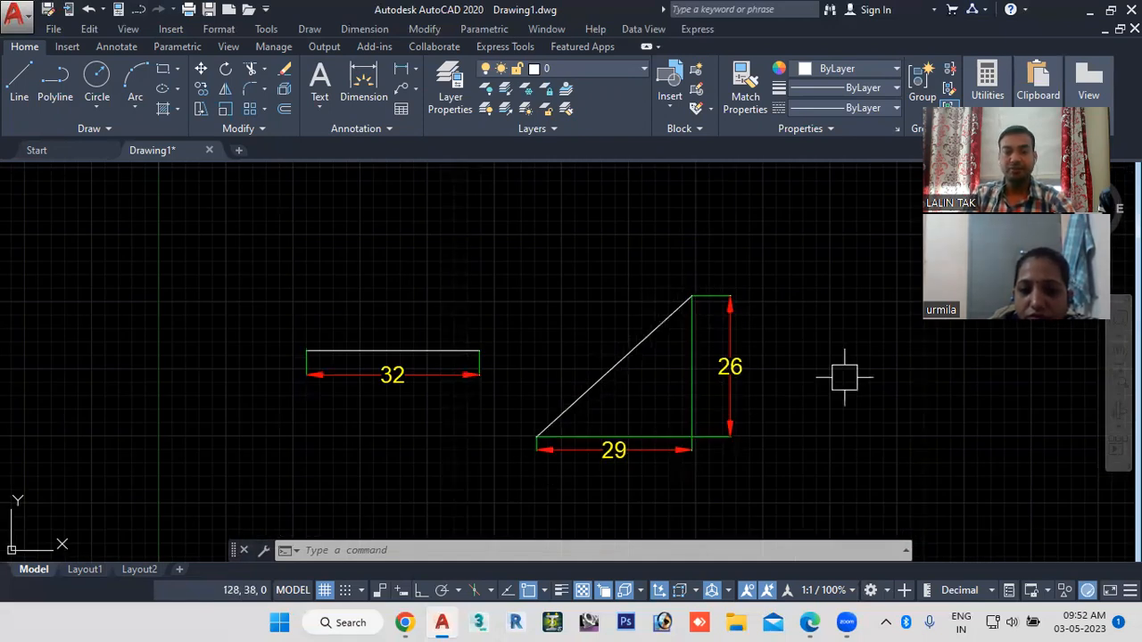
pyautogui.click(504, 550)
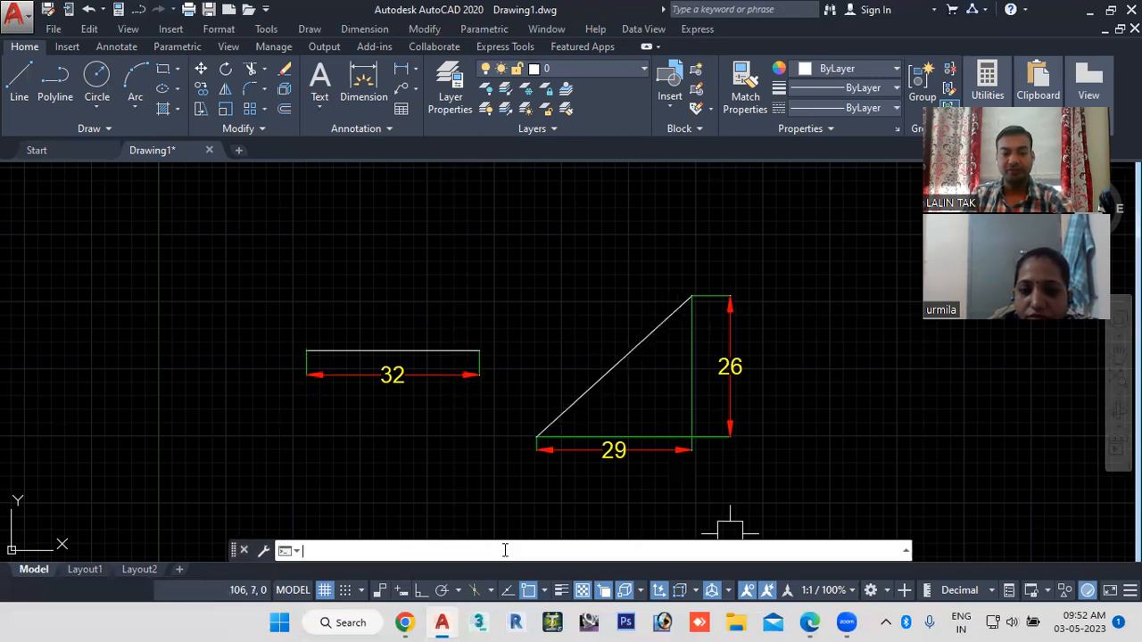
pyautogui.write('d')
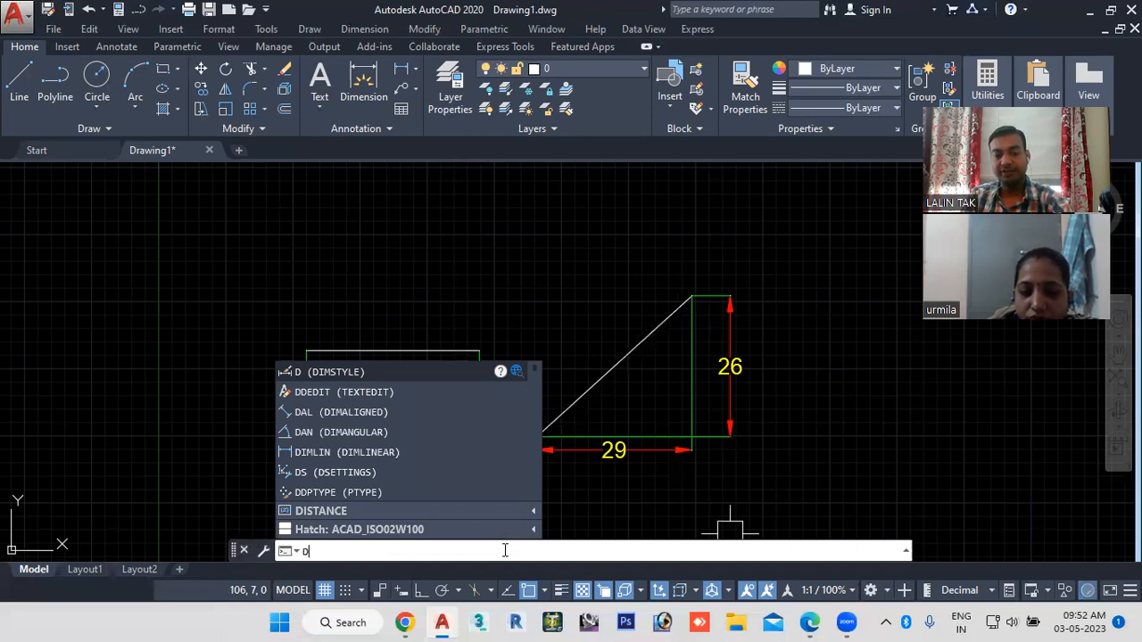
pyautogui.write('al')
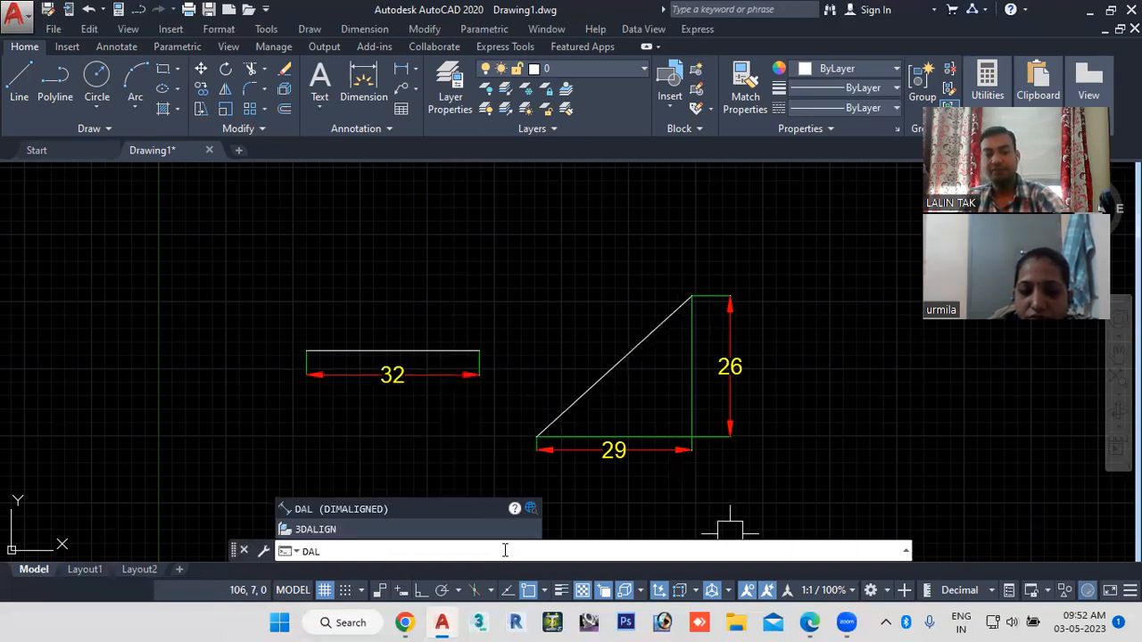
pyautogui.press('Return')
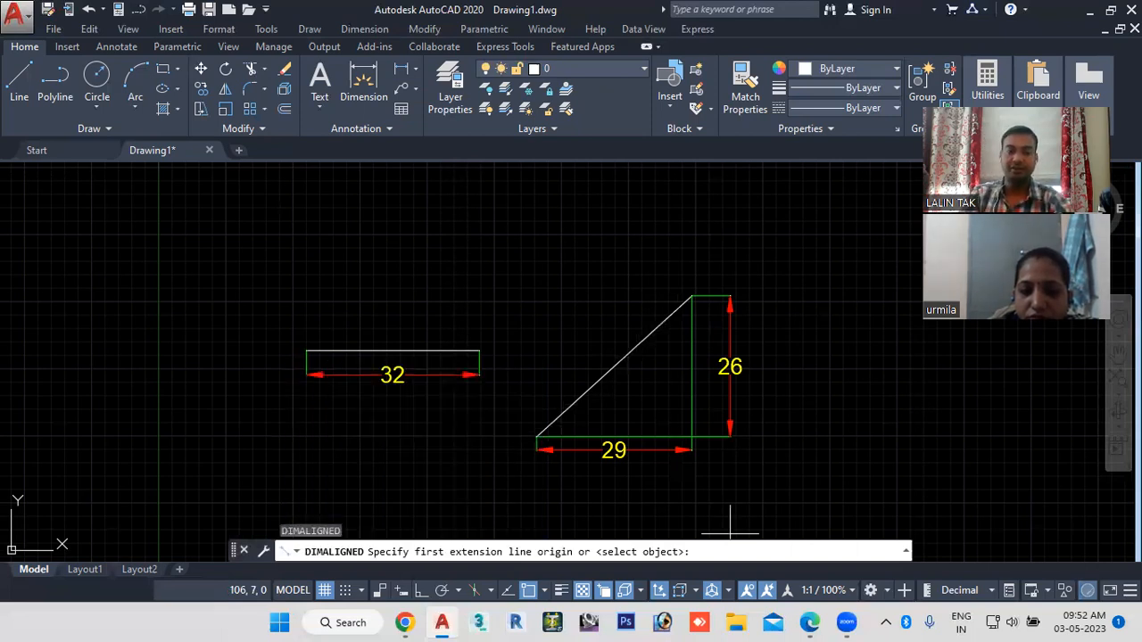
pyautogui.click(536, 437)
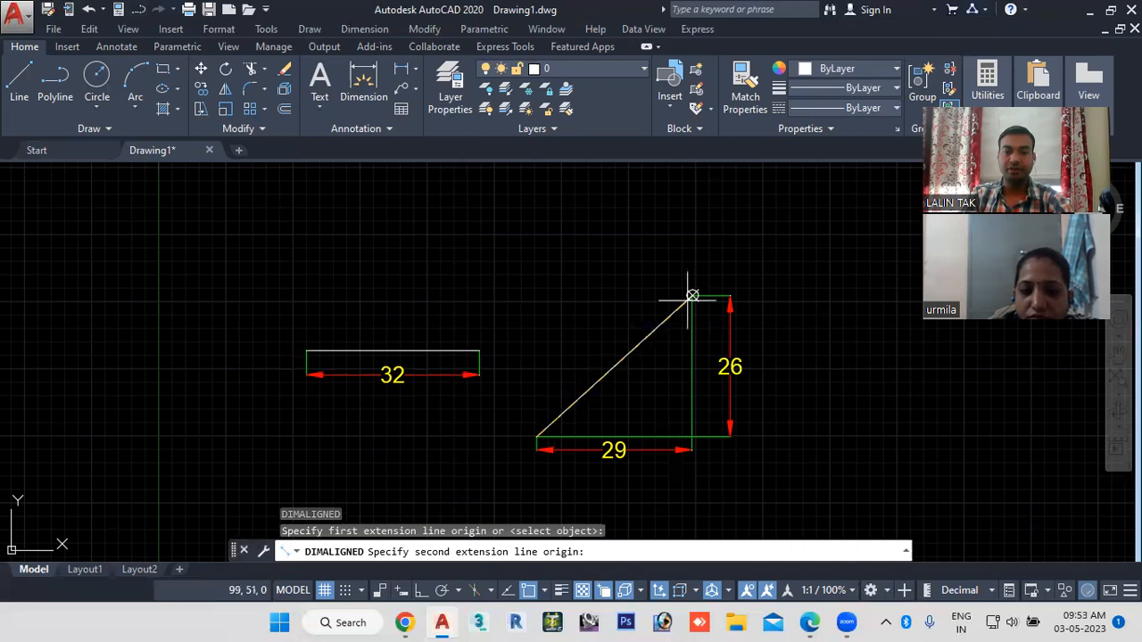
pyautogui.click(692, 295)
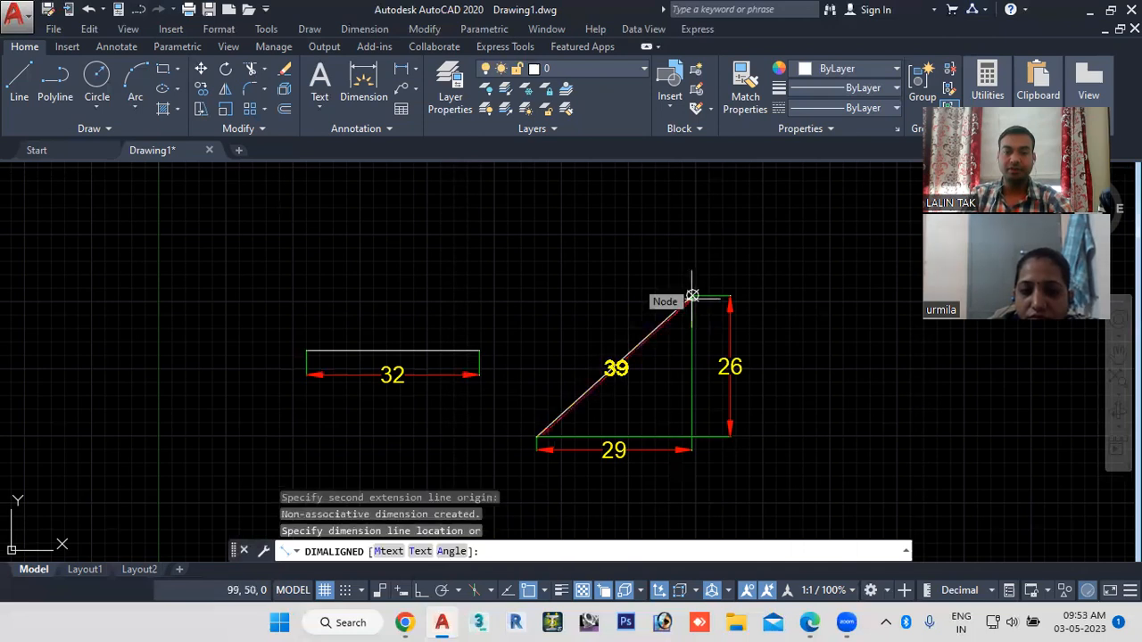
pyautogui.click(595, 347)
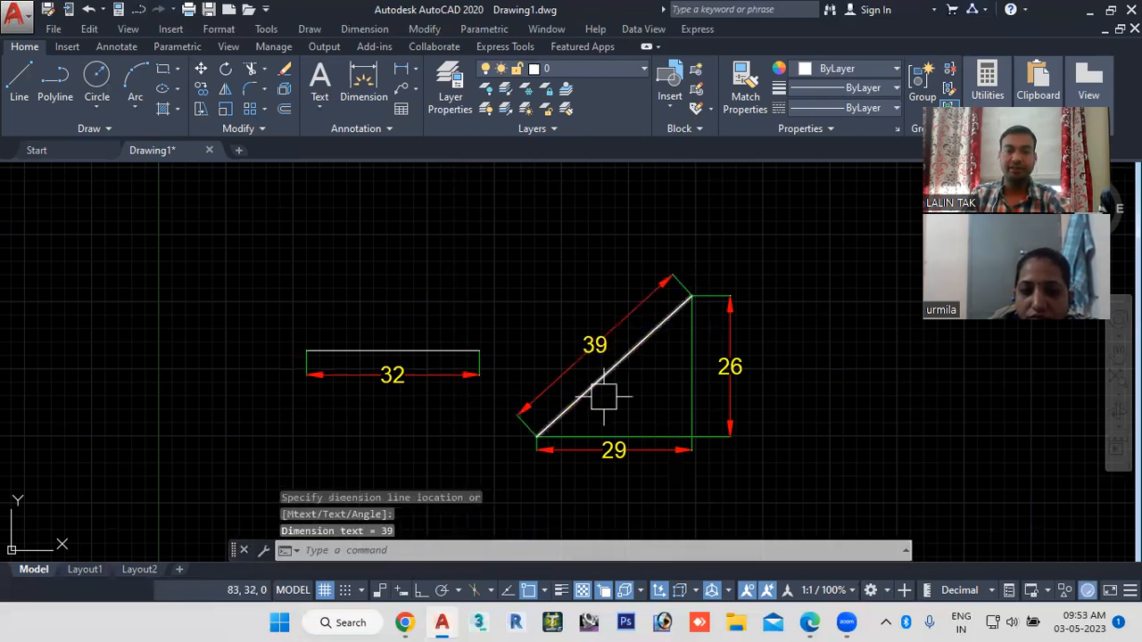
# Step: Turn Ortho on and draw a single horizontal line about 37 mm long to the left of the existing horizontal line
pyautogui.moveTo(607, 401); pyautogui.dragTo(576, 382, button='middle')
pyautogui.moveTo(375, 411)
pyautogui.mouseDown(button='middle')
pyautogui.moveTo(534, 404)
pyautogui.moveTo(598, 427)
pyautogui.mouseUp(button='middle')
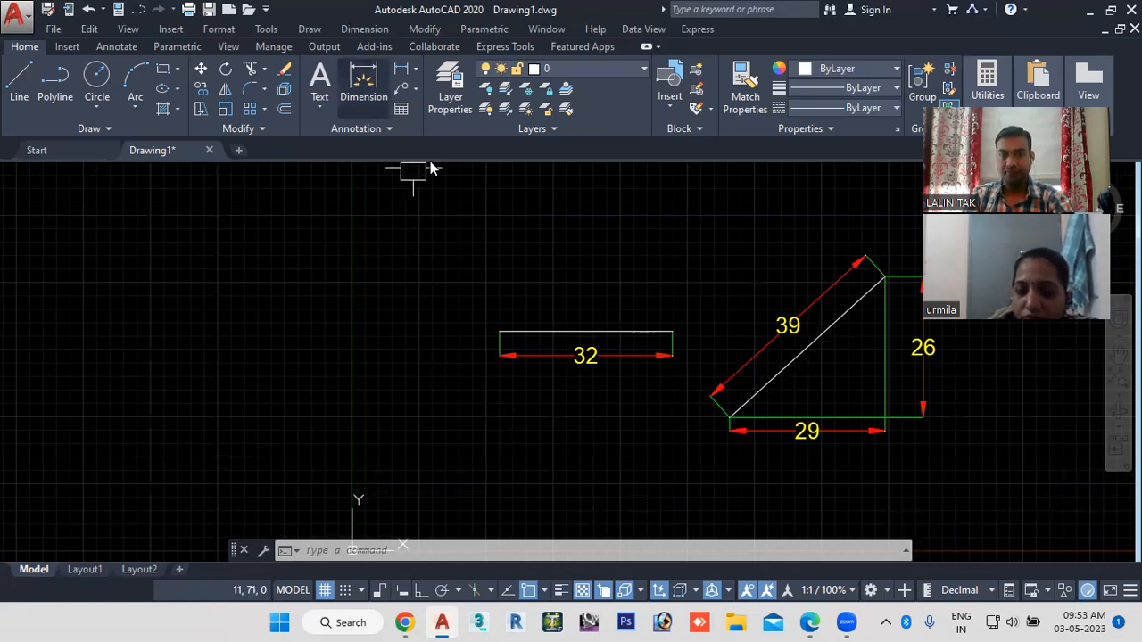
pyautogui.moveTo(596, 419)
pyautogui.mouseDown(button='middle')
pyautogui.moveTo(432, 423)
pyautogui.moveTo(515, 409)
pyautogui.mouseUp(button='middle')
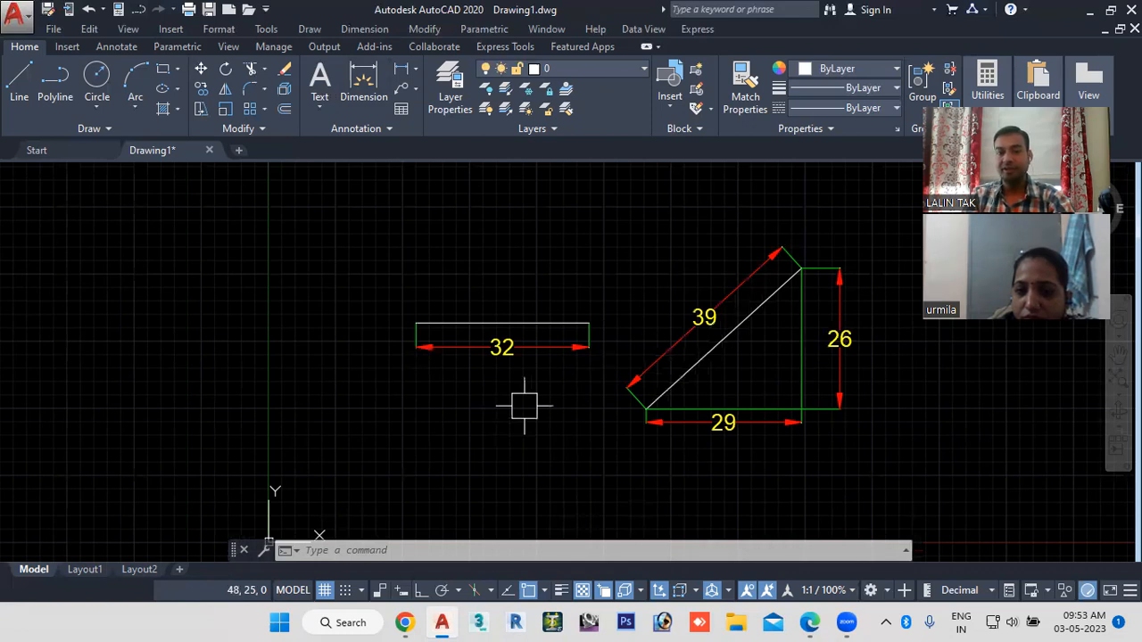
pyautogui.press('l')
pyautogui.press('Return')
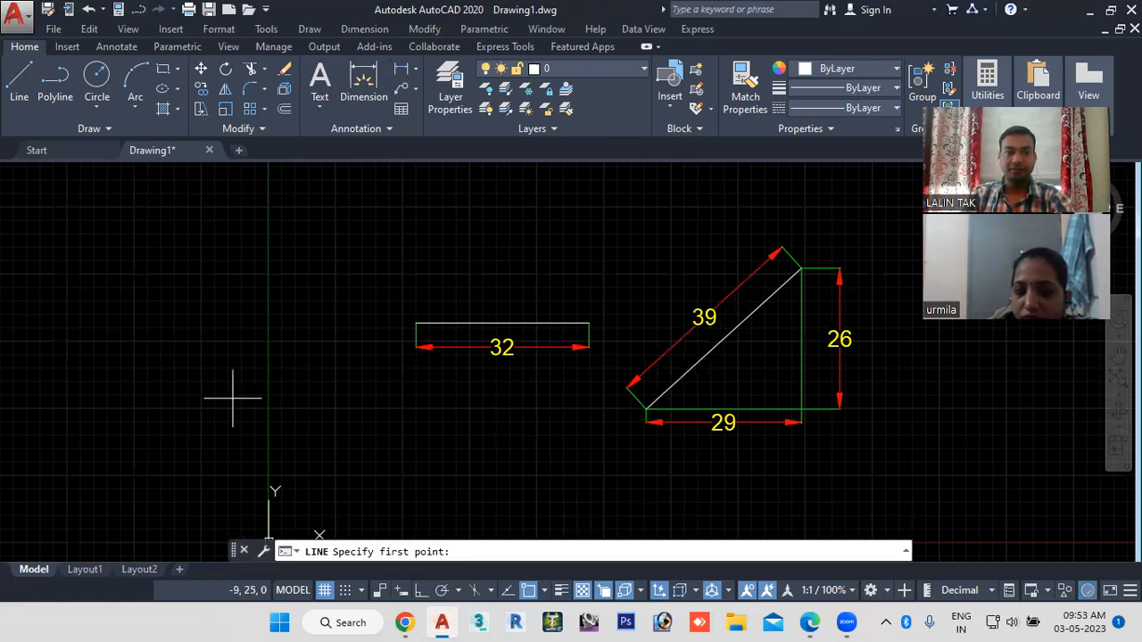
pyautogui.click(121, 325)
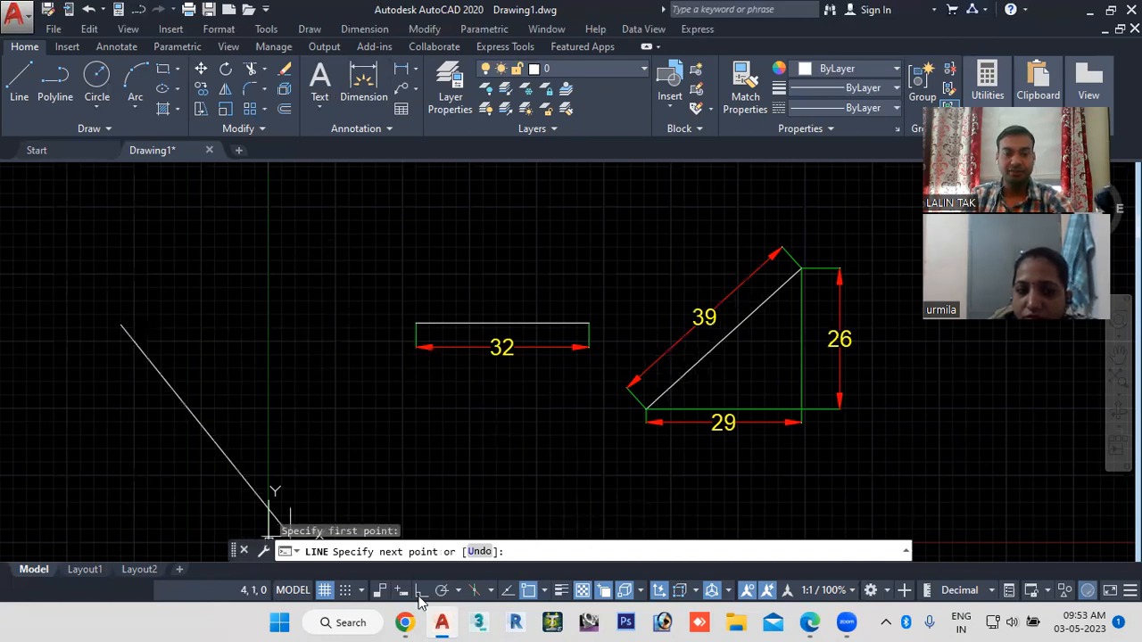
pyautogui.press('F8')
pyautogui.click(312, 284)
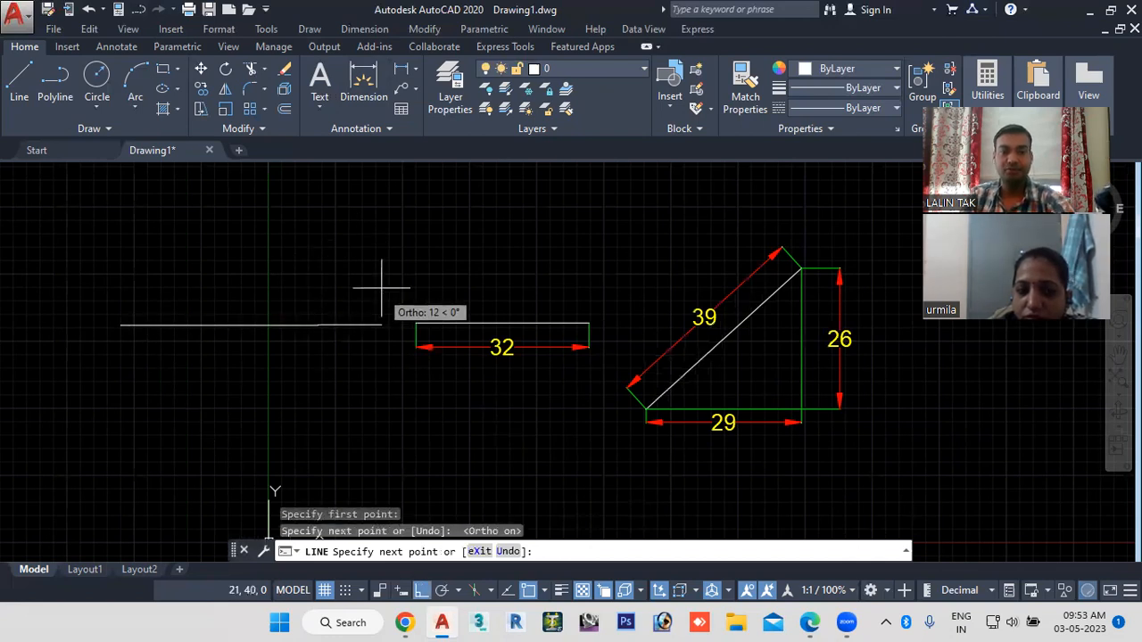
pyautogui.press('Escape')
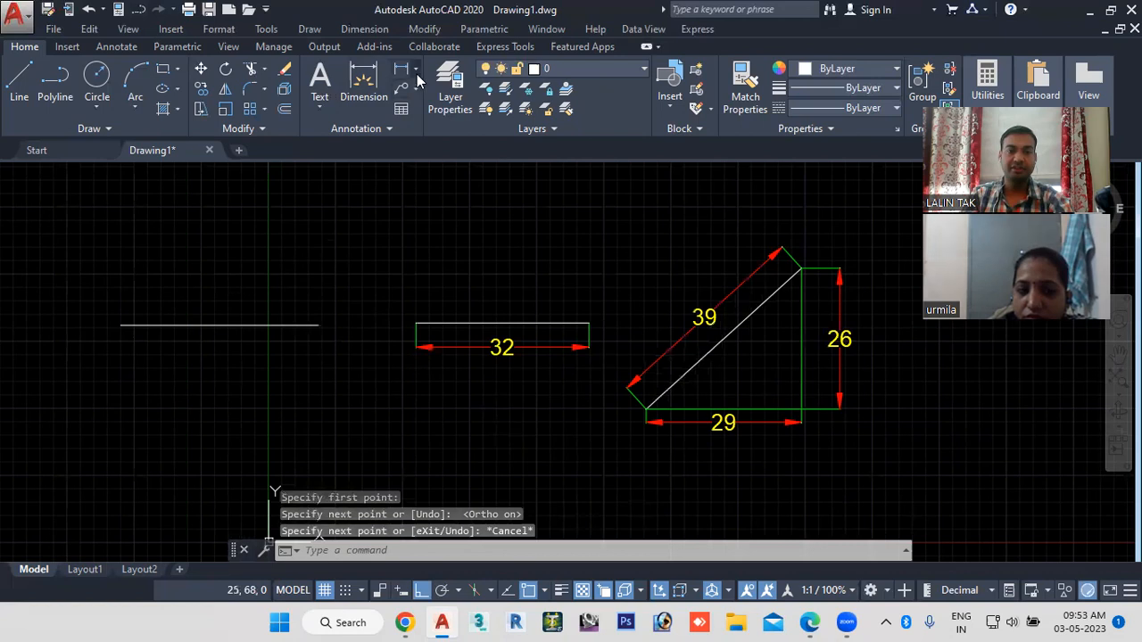
# Step: Use DIMLINEAR to dimension the new horizontal line between its endpoints, placing the dimension just above it
pyautogui.click(415, 69)
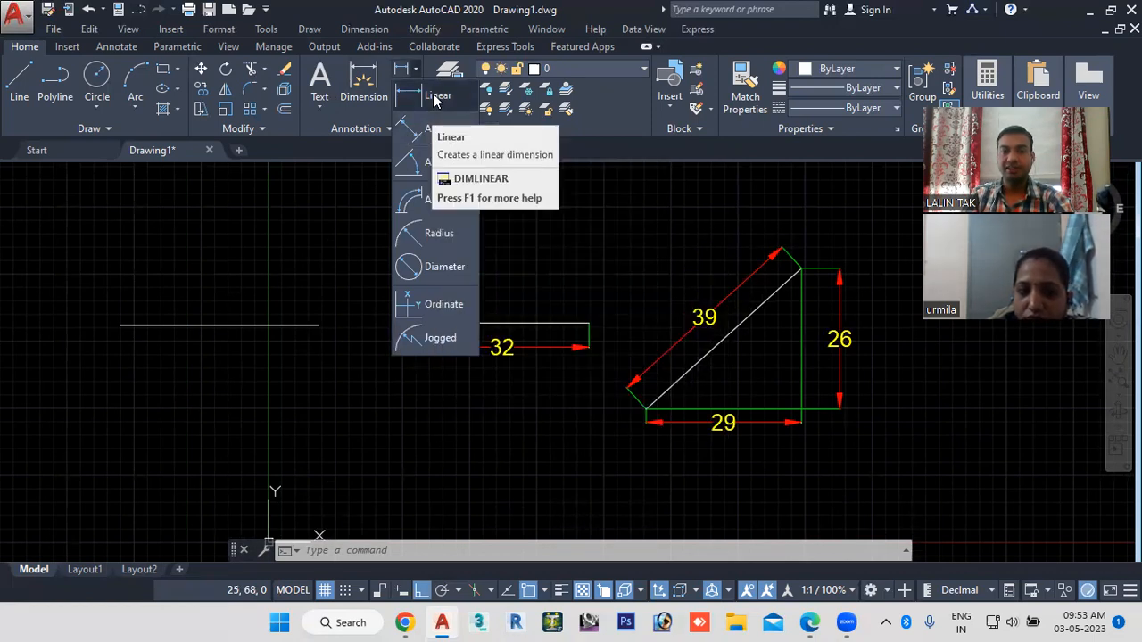
pyautogui.click(522, 211)
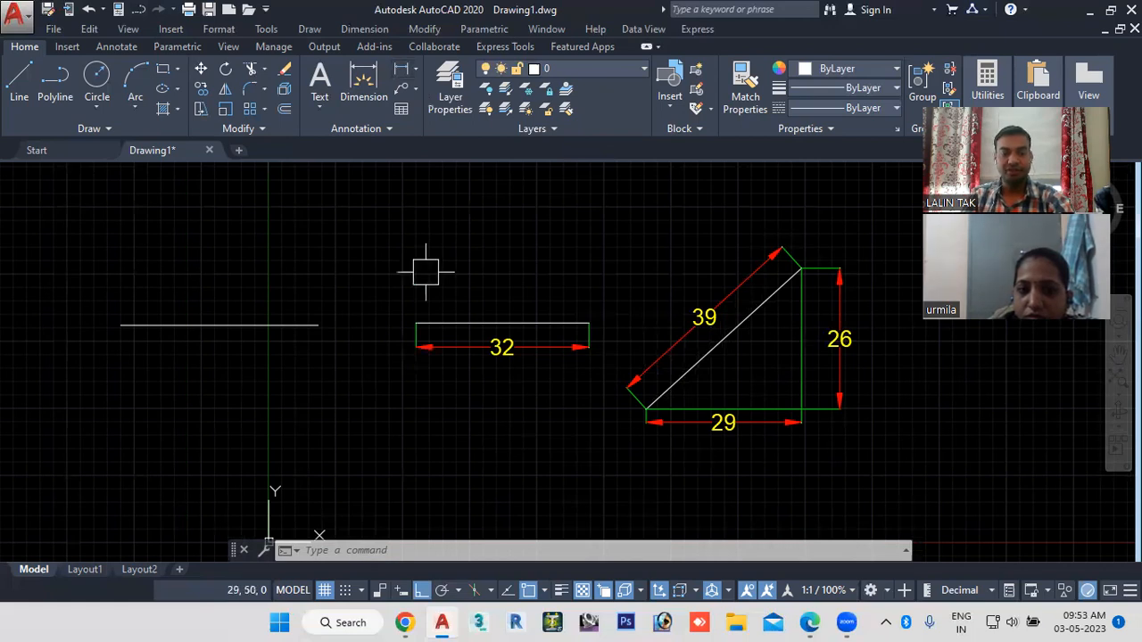
pyautogui.click(341, 550)
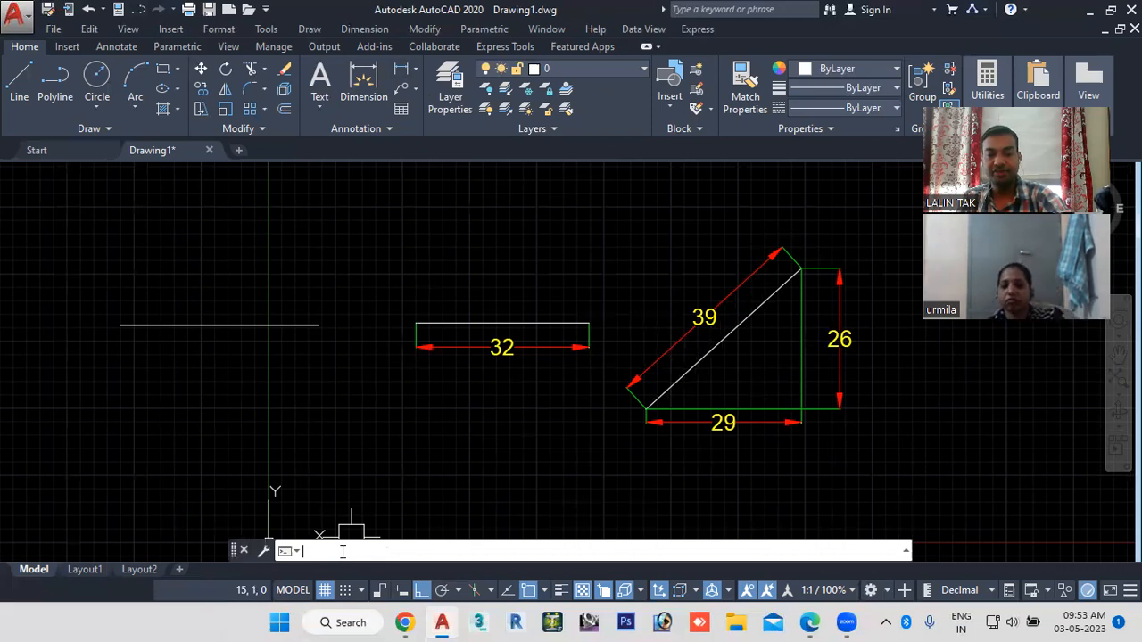
pyautogui.write('D')
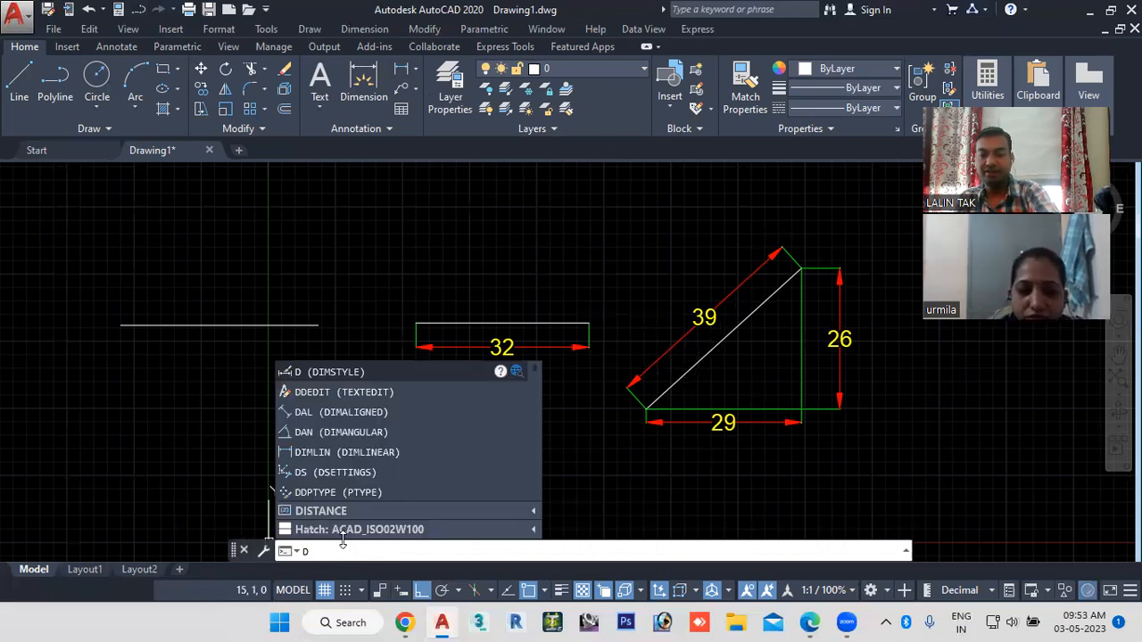
pyautogui.write('LI')
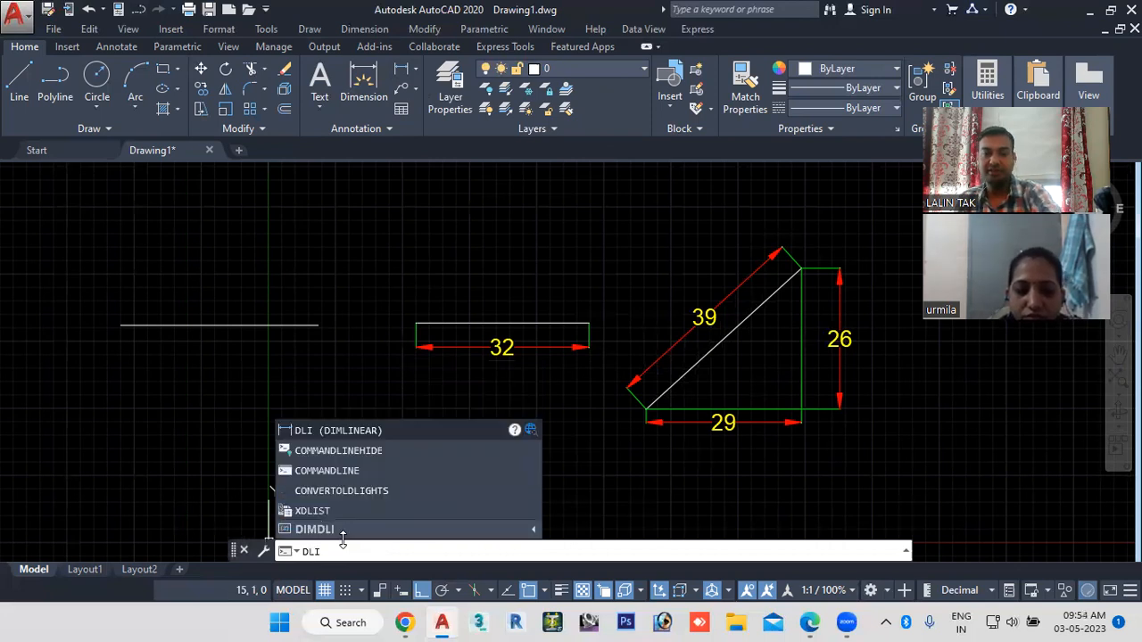
pyautogui.press('Return')
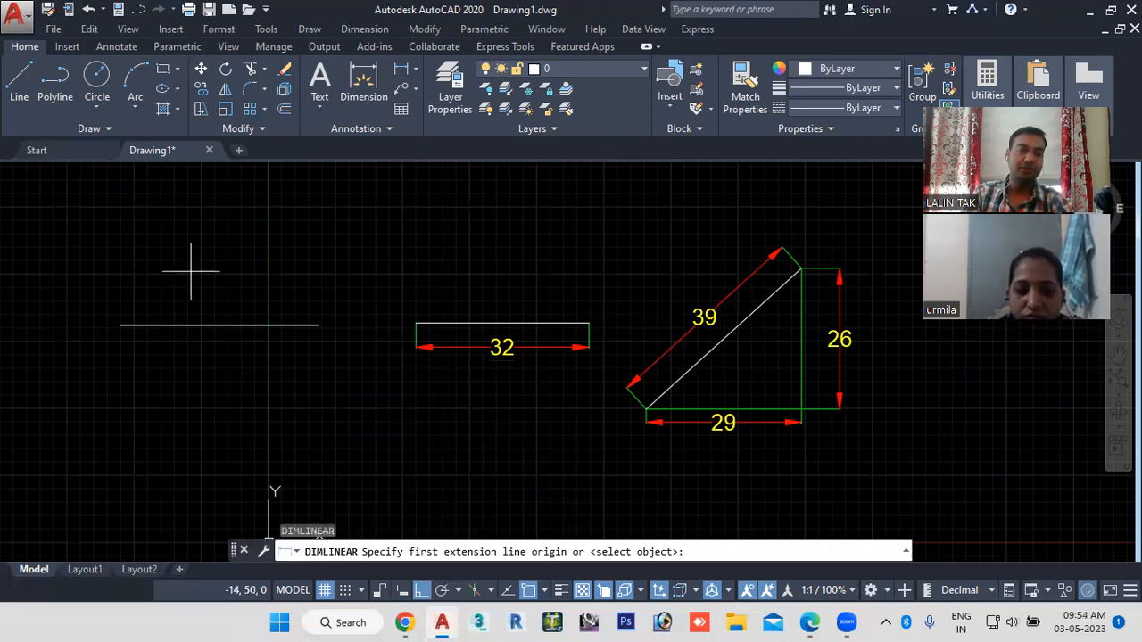
pyautogui.click(121, 324)
pyautogui.click(318, 325)
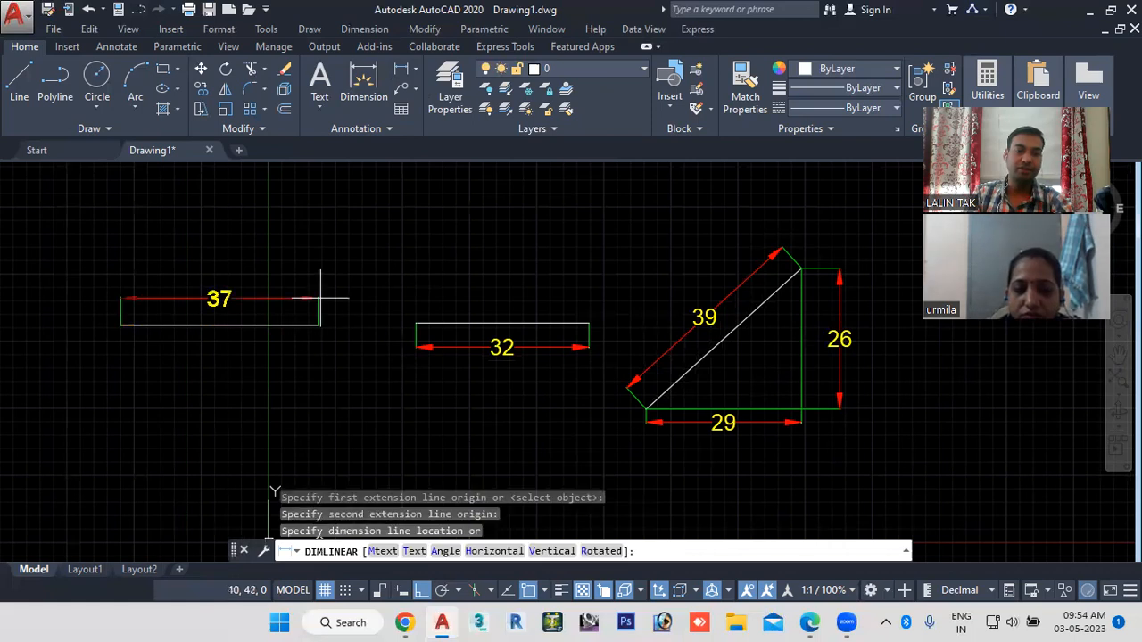
pyautogui.click(319, 290)
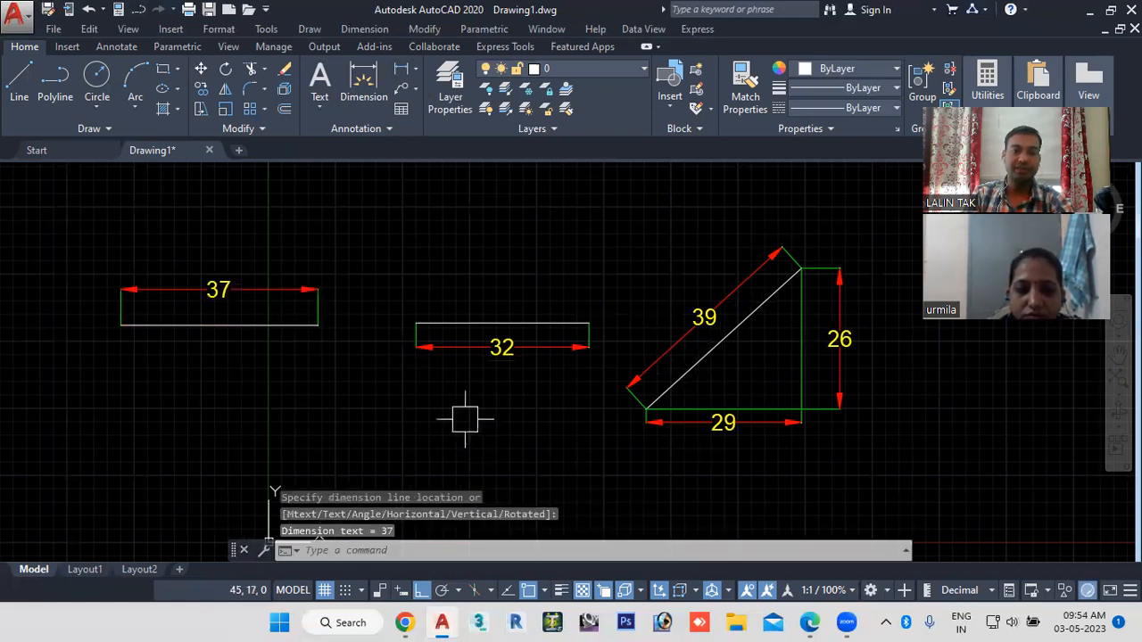
# Step: Draw a second horizontal line about 38 mm long below the leftmost dimensioned line
pyautogui.click(24, 93)
pyautogui.click(156, 393)
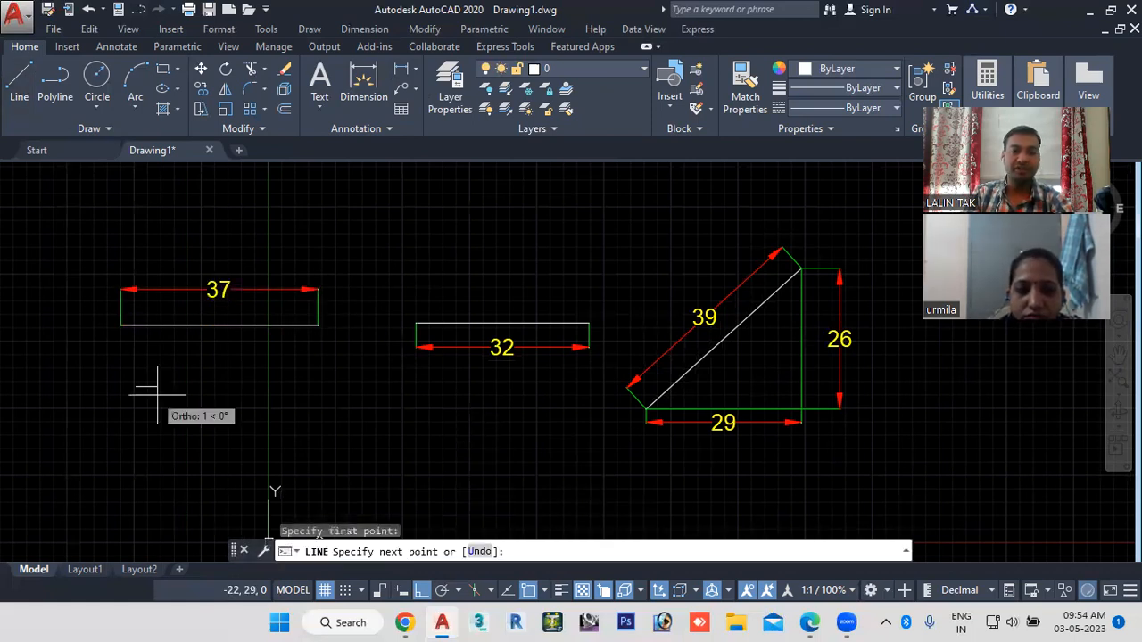
pyautogui.click(341, 389)
pyautogui.press('Escape')
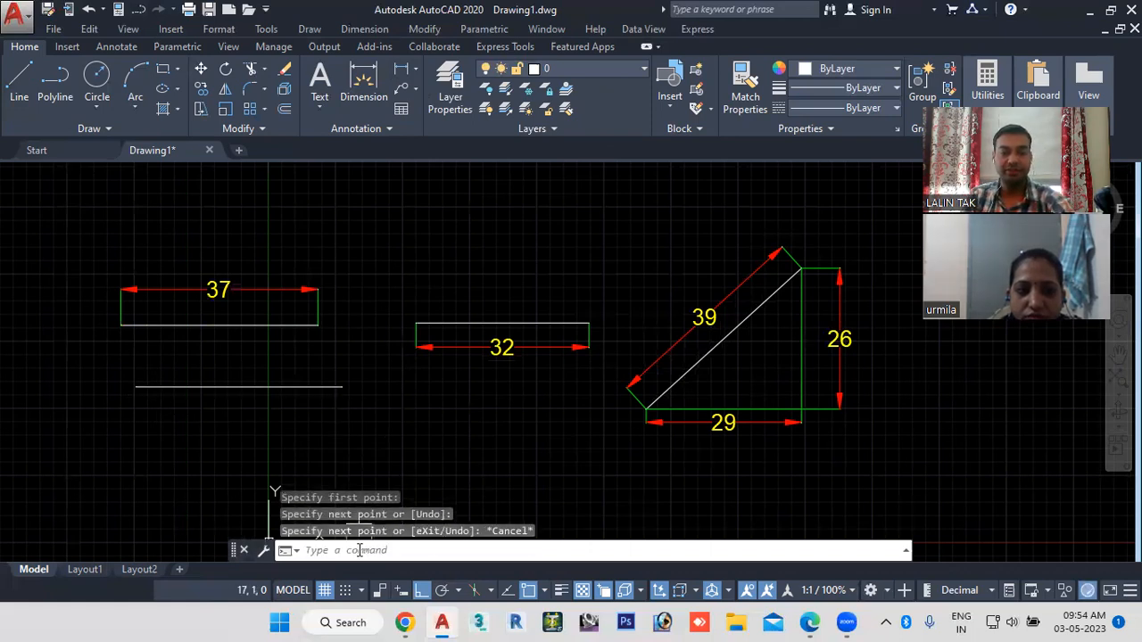
# Step: Use QDIM to dimension the undimensioned lower horizontal line, placing the dimension just below it
pyautogui.write('qdi')
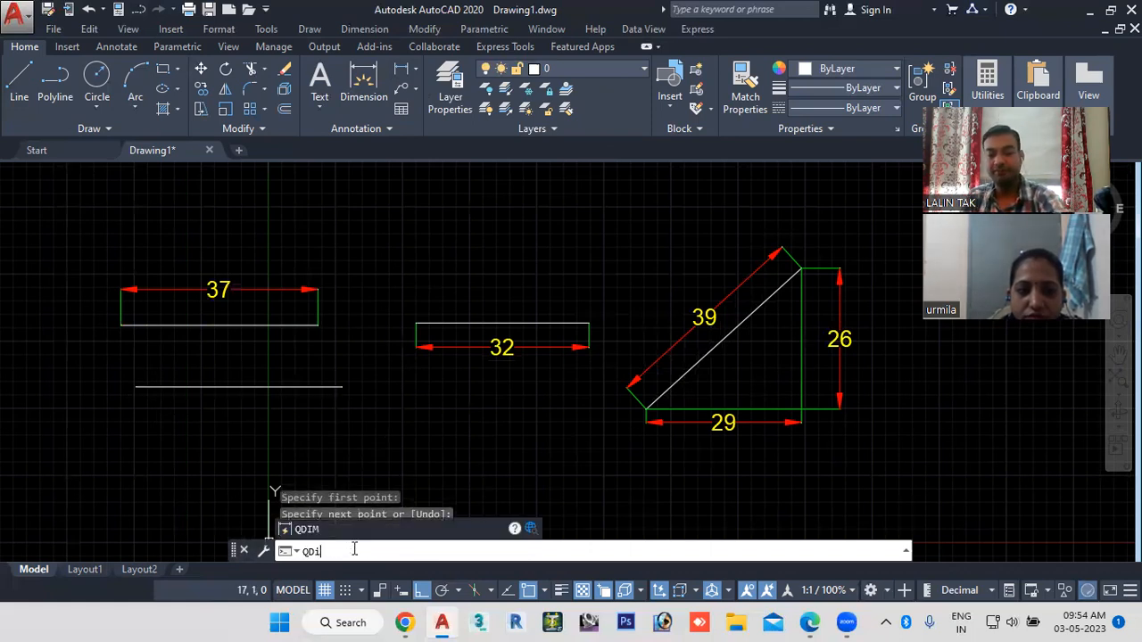
pyautogui.press('Return')
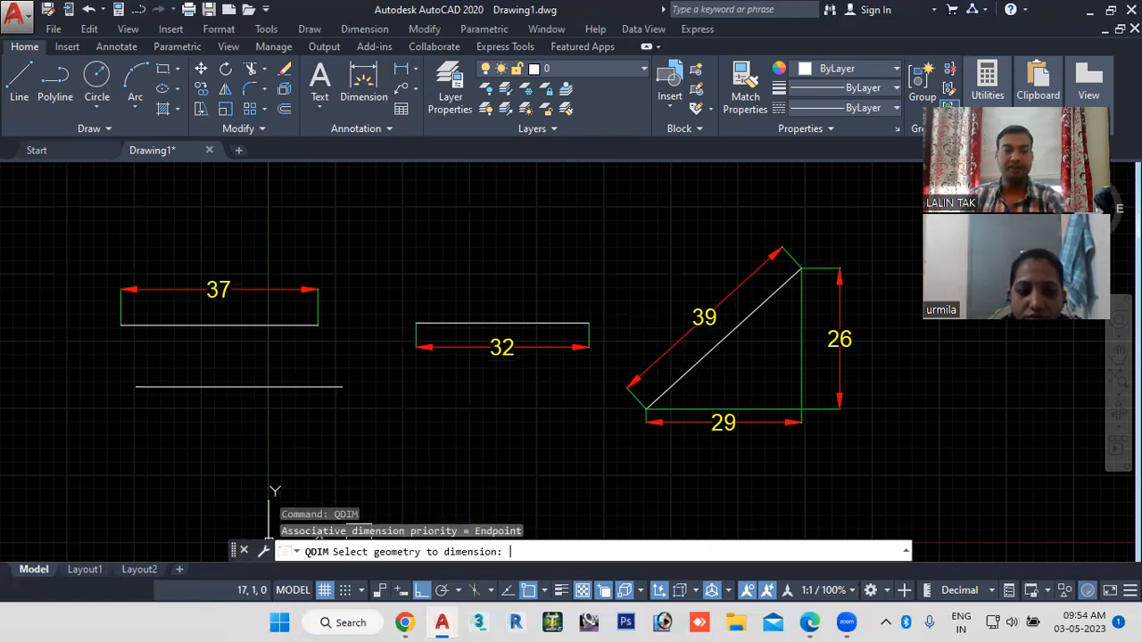
pyautogui.click(269, 388)
pyautogui.press('Return')
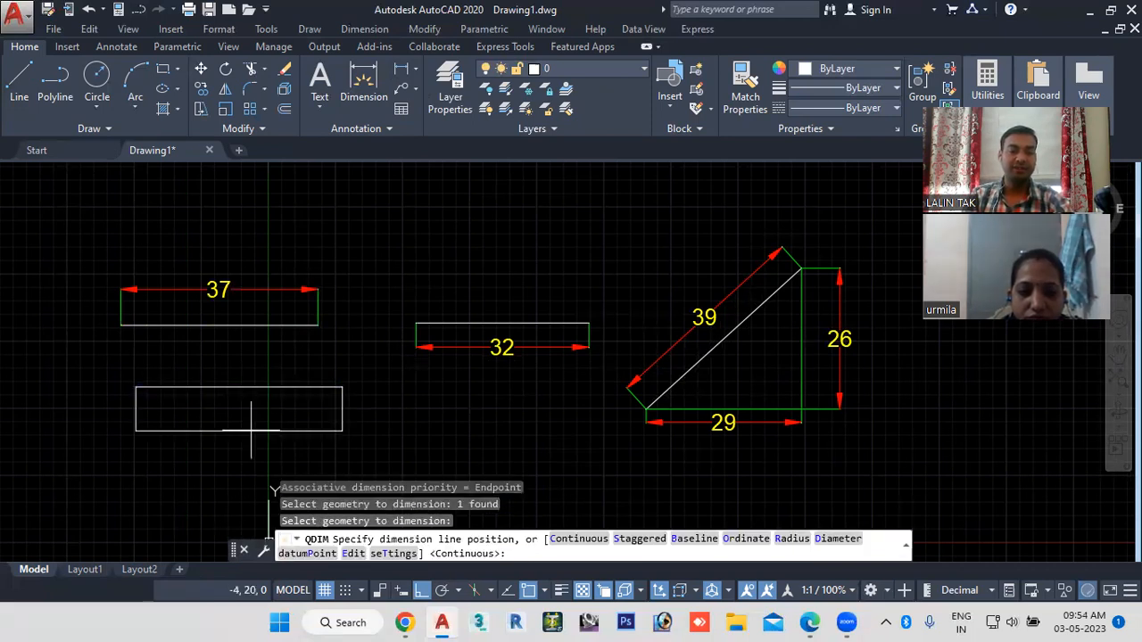
pyautogui.click(251, 430)
pyautogui.moveTo(398, 442); pyautogui.dragTo(437, 421, button='middle')
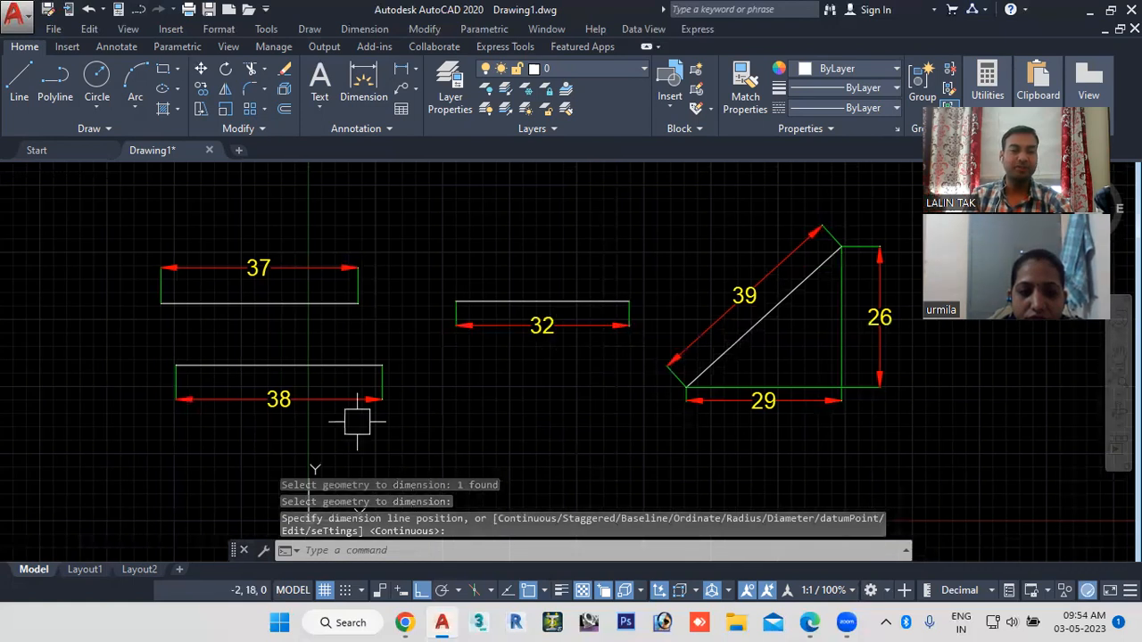
pyautogui.scroll(-2, 471, 390)
pyautogui.scroll(2, 471, 390)
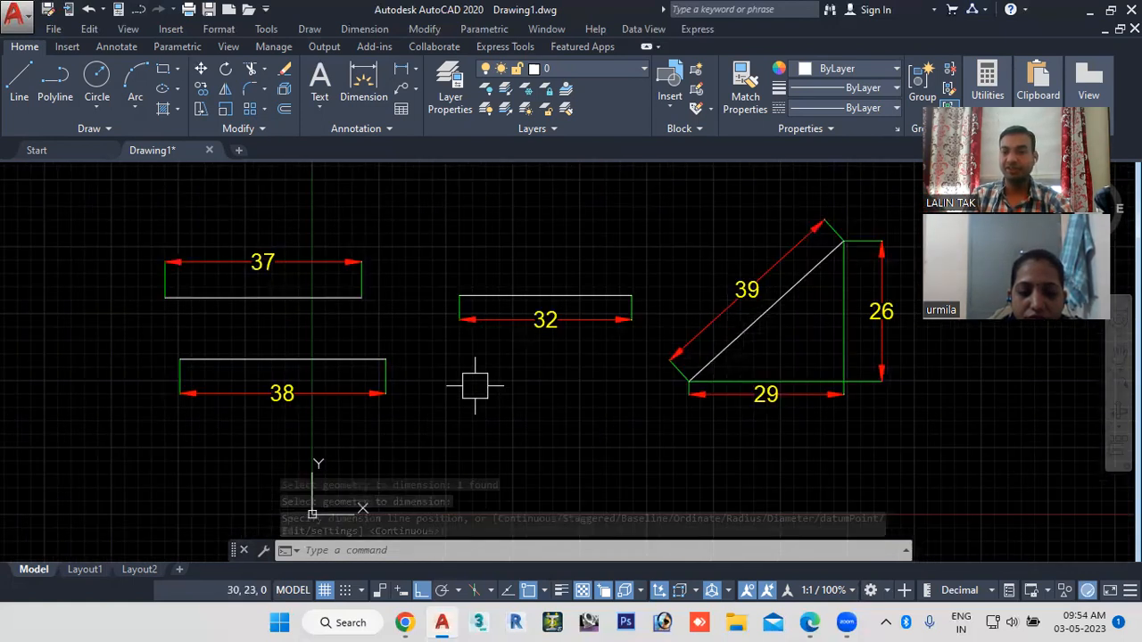
pyautogui.moveTo(476, 398); pyautogui.dragTo(512, 425, button='middle')
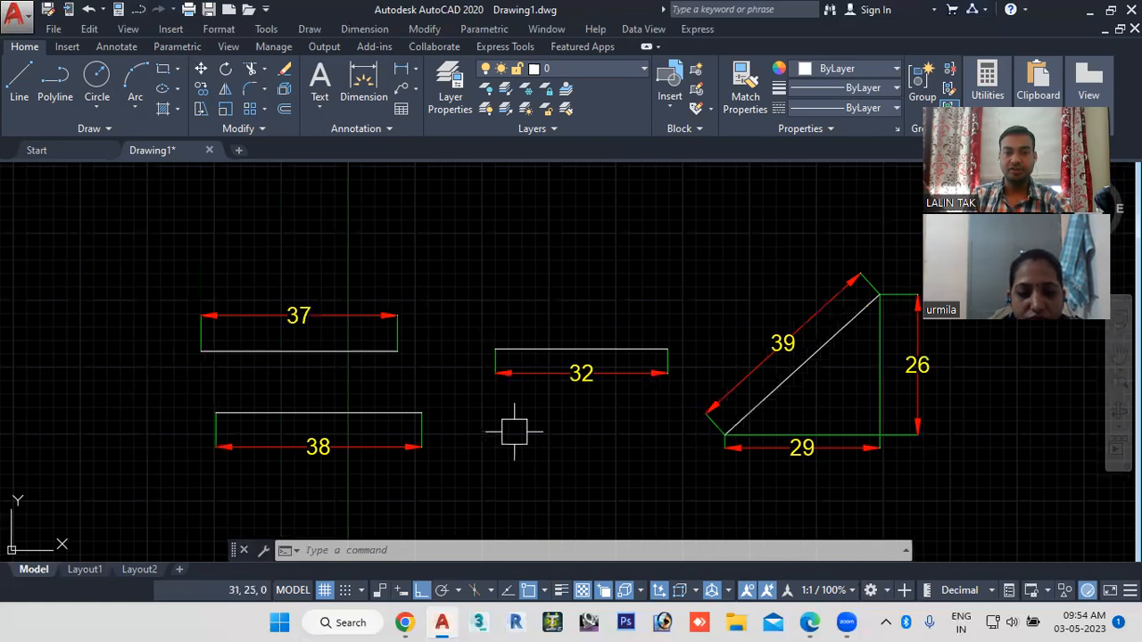
# Step: Switch to the Dimension measurement PDF in Edge and review the linear and aligned length command entries
pyautogui.click(805, 617)
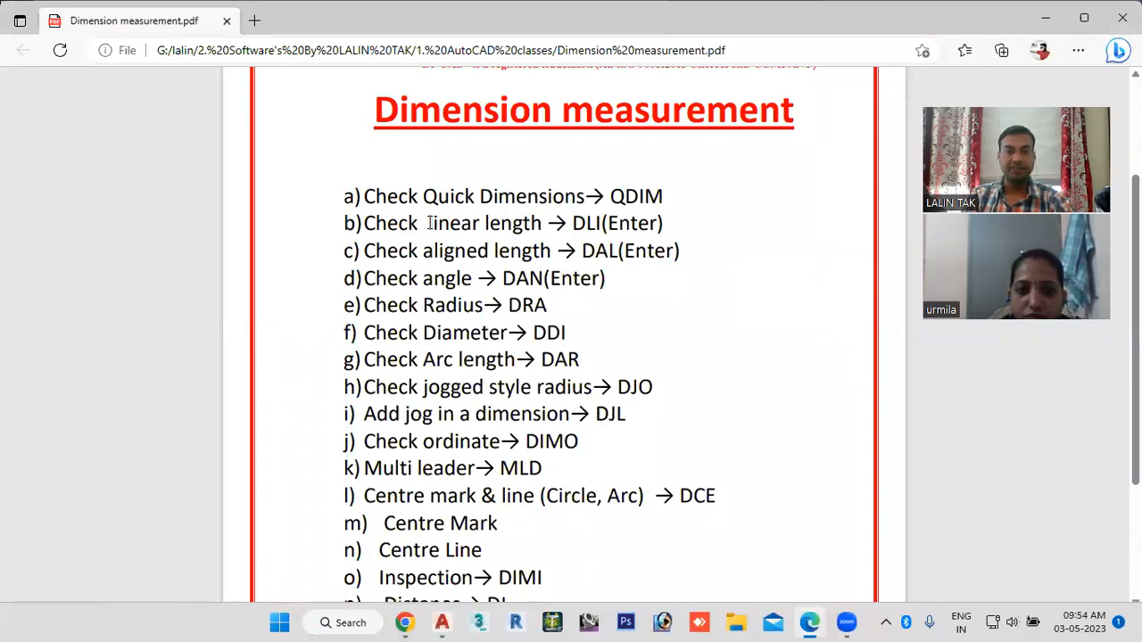
pyautogui.moveTo(417, 226); pyautogui.dragTo(576, 248)
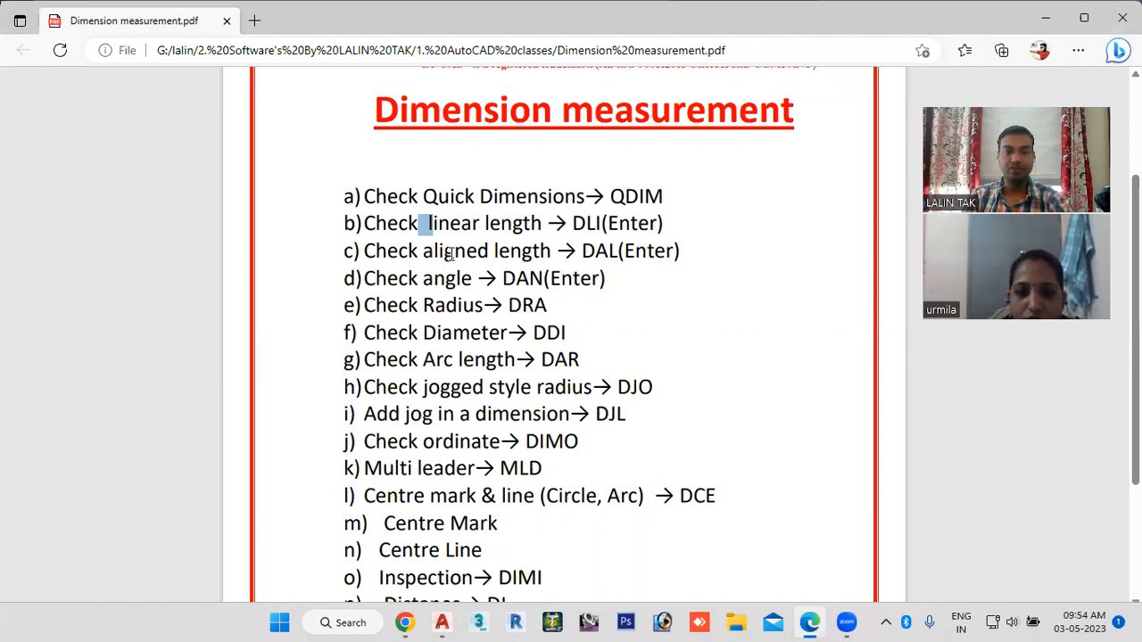
pyautogui.click(570, 250)
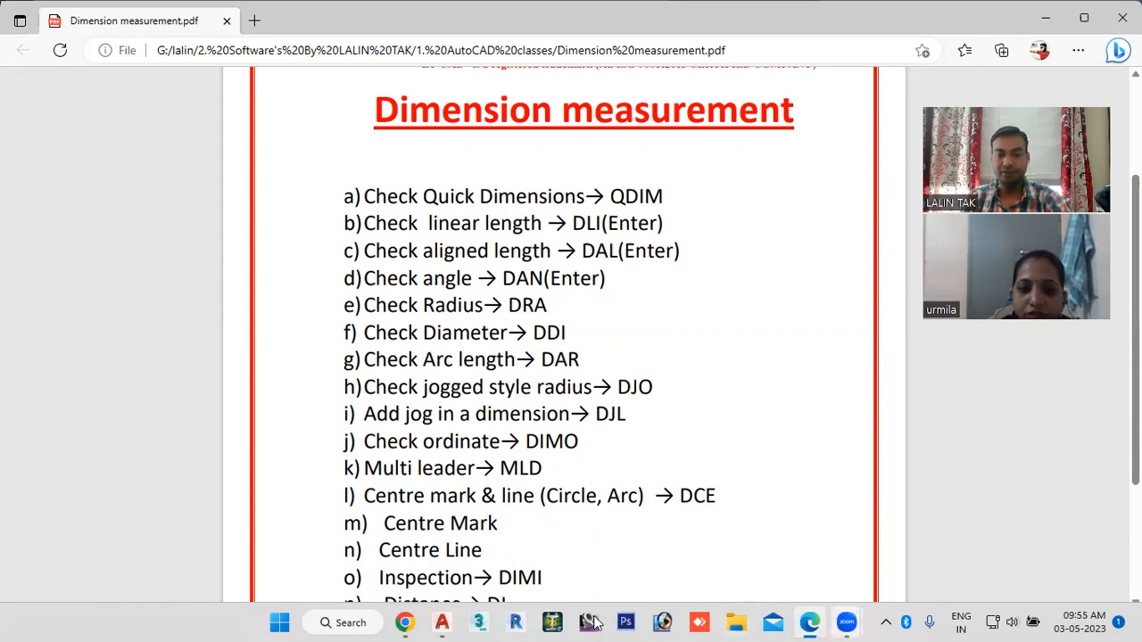
# Step: Return to the AutoCAD drawing and bring the empty area to the right of the dimensioned inclined line into view
pyautogui.click(442, 622)
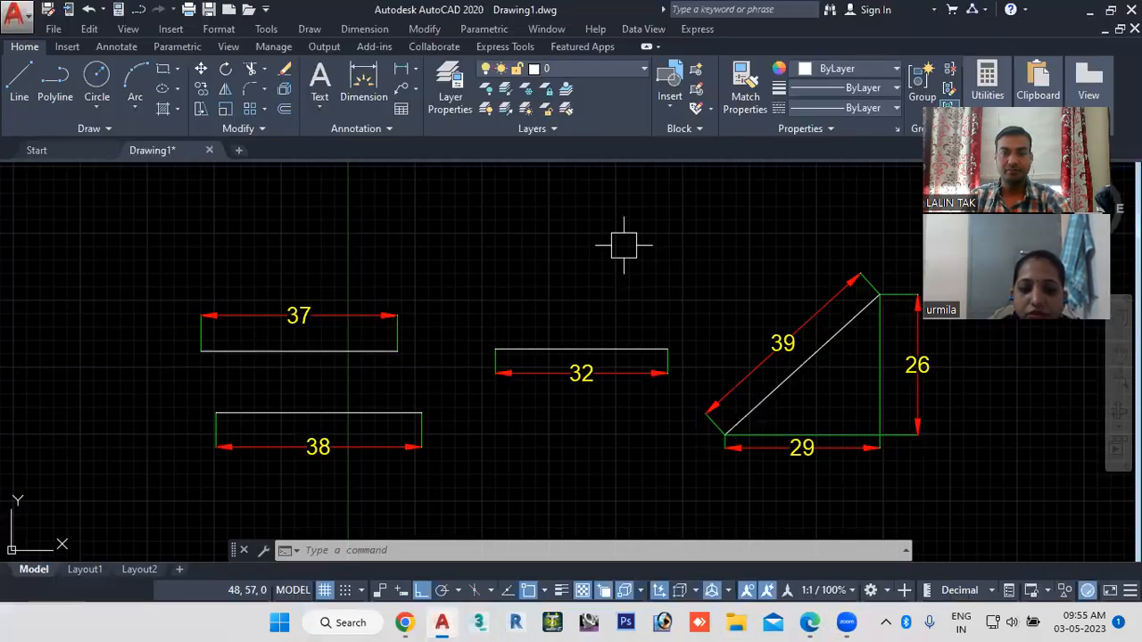
pyautogui.scroll(-5, 615, 268)
pyautogui.scroll(5, 697, 328)
pyautogui.moveTo(707, 332); pyautogui.dragTo(199, 419, button='middle')
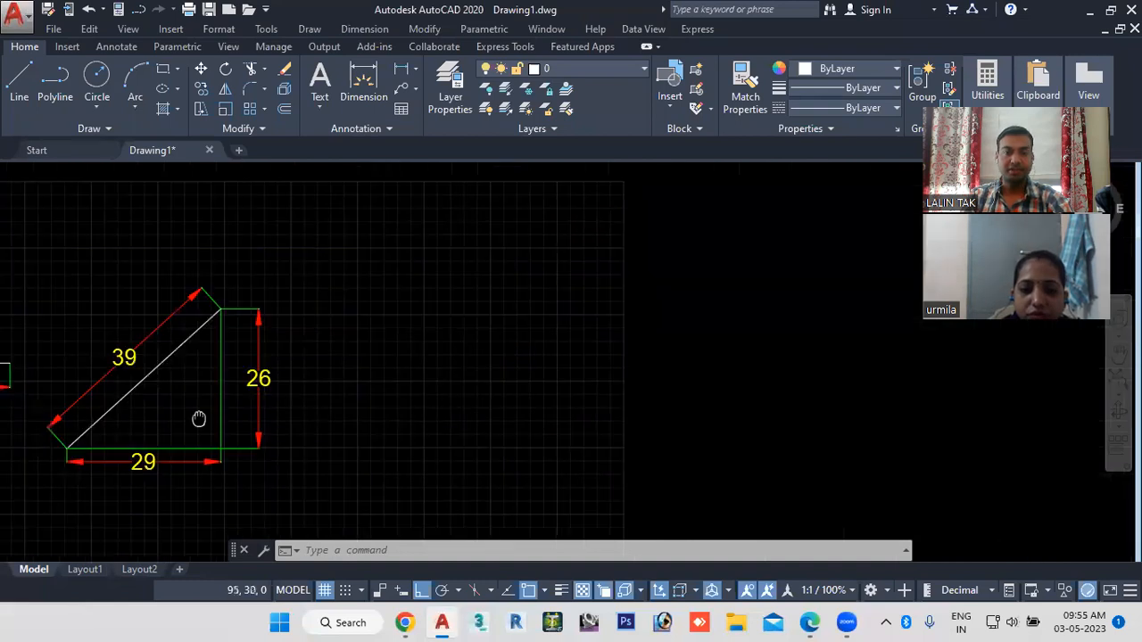
# Step: Draw a circle with a radius of about 18 mm in the empty area to the right of the dimensioned inclined line
pyautogui.click(97, 77)
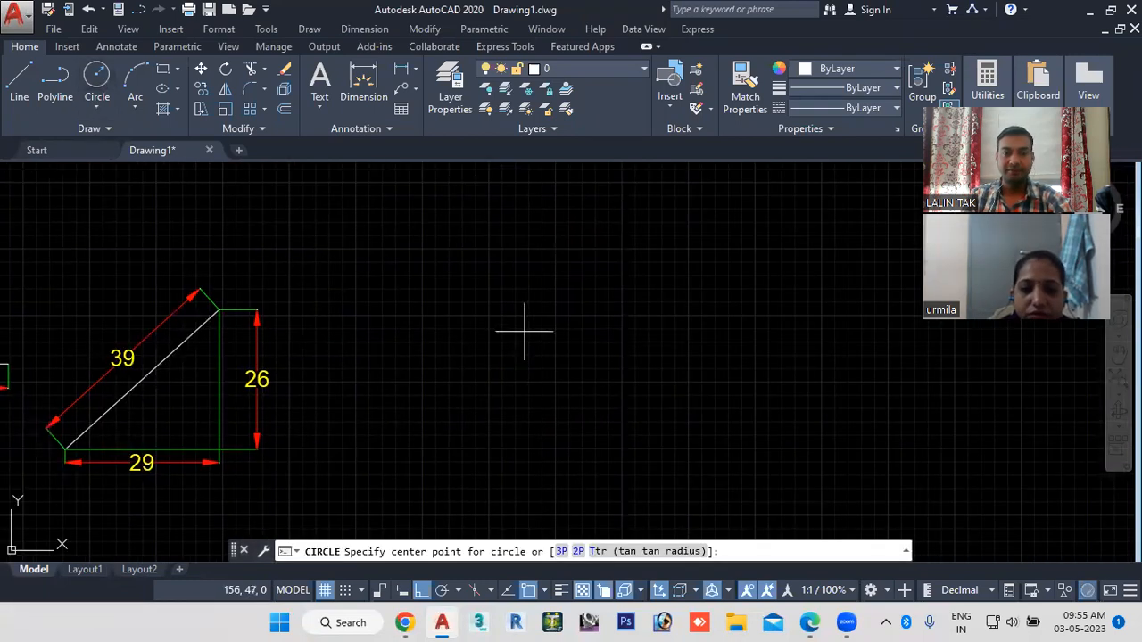
pyautogui.click(531, 342)
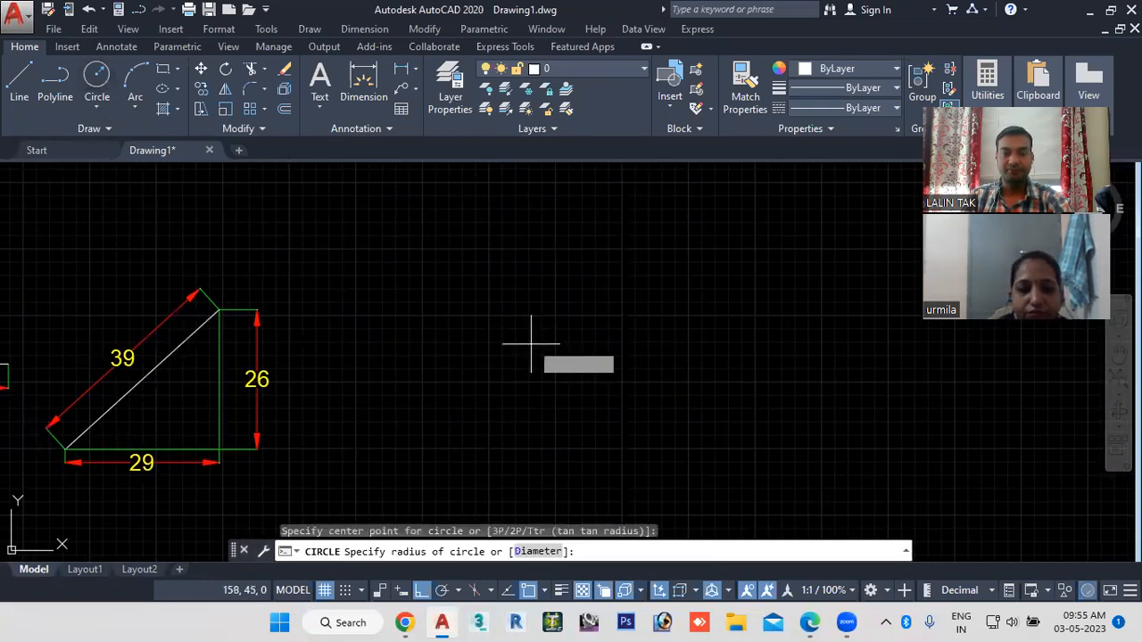
pyautogui.click(629, 422)
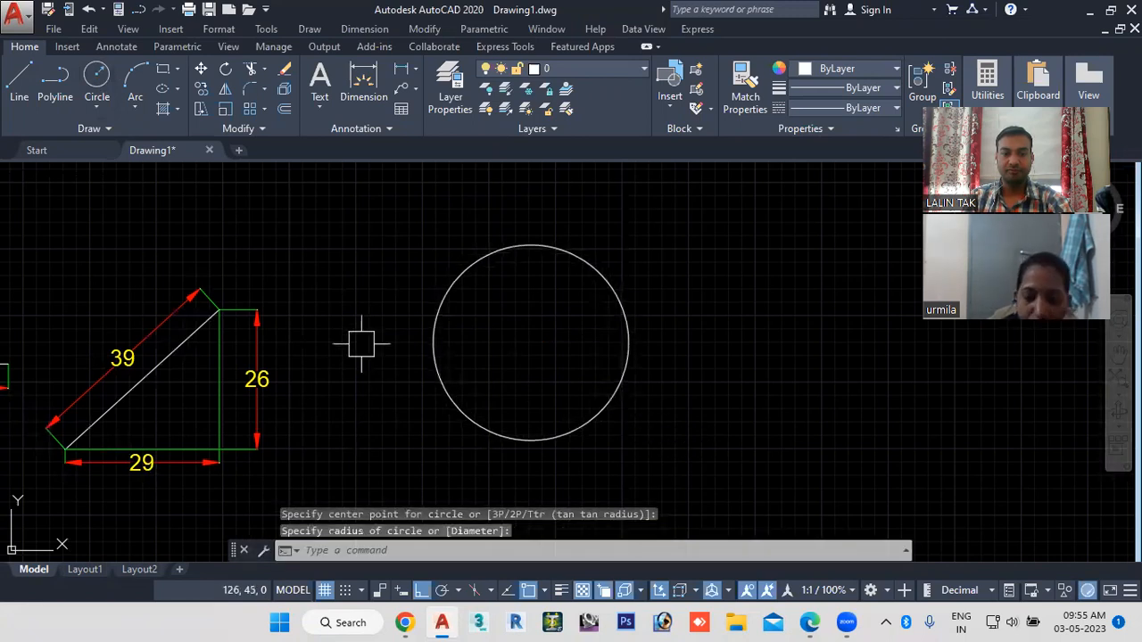
# Step: Add a radius dimension (DIMRADIUS) to the circle, placing its text outside the circle at the upper right
pyautogui.scroll(-2, 359, 361)
pyautogui.moveTo(359, 361); pyautogui.dragTo(500, 364, button='middle')
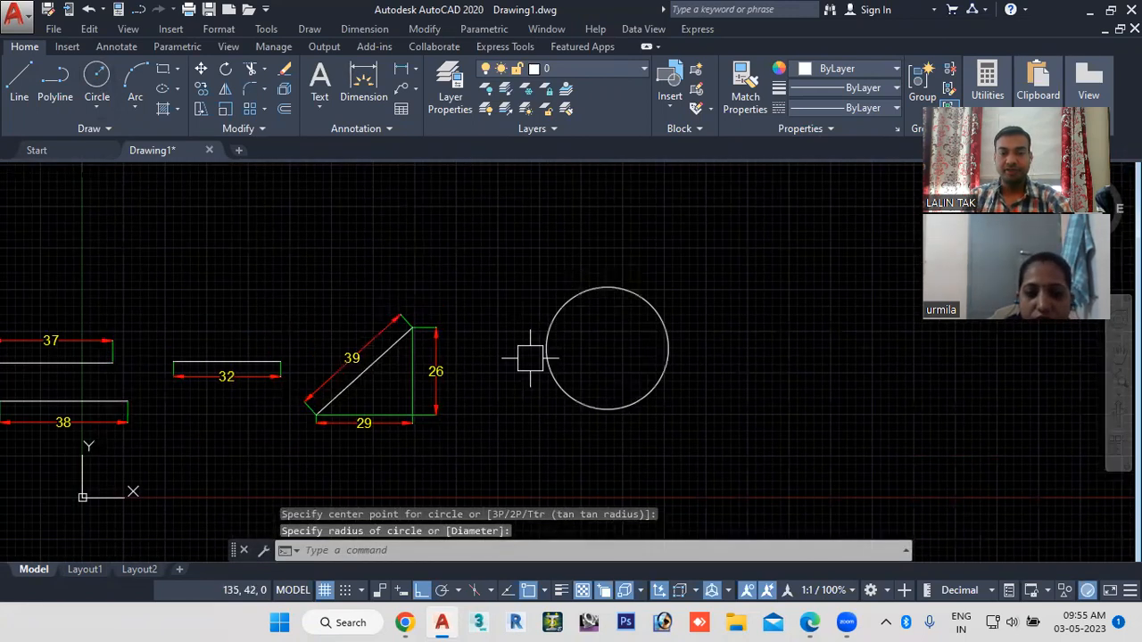
pyautogui.scroll(2, 537, 362)
pyautogui.click(396, 555)
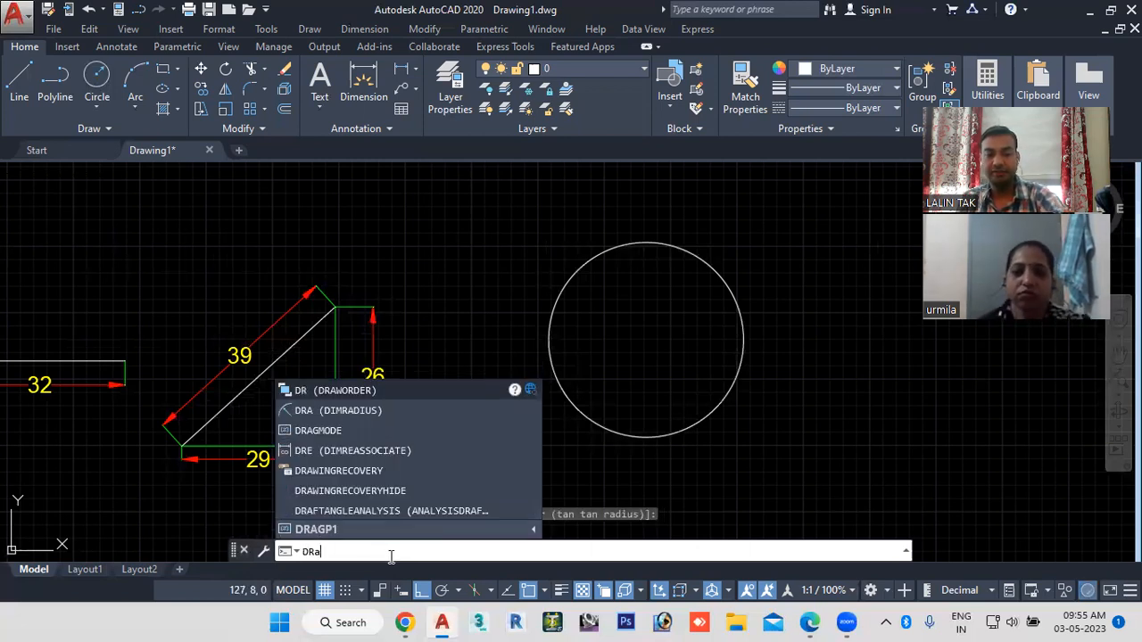
pyautogui.press('Return')
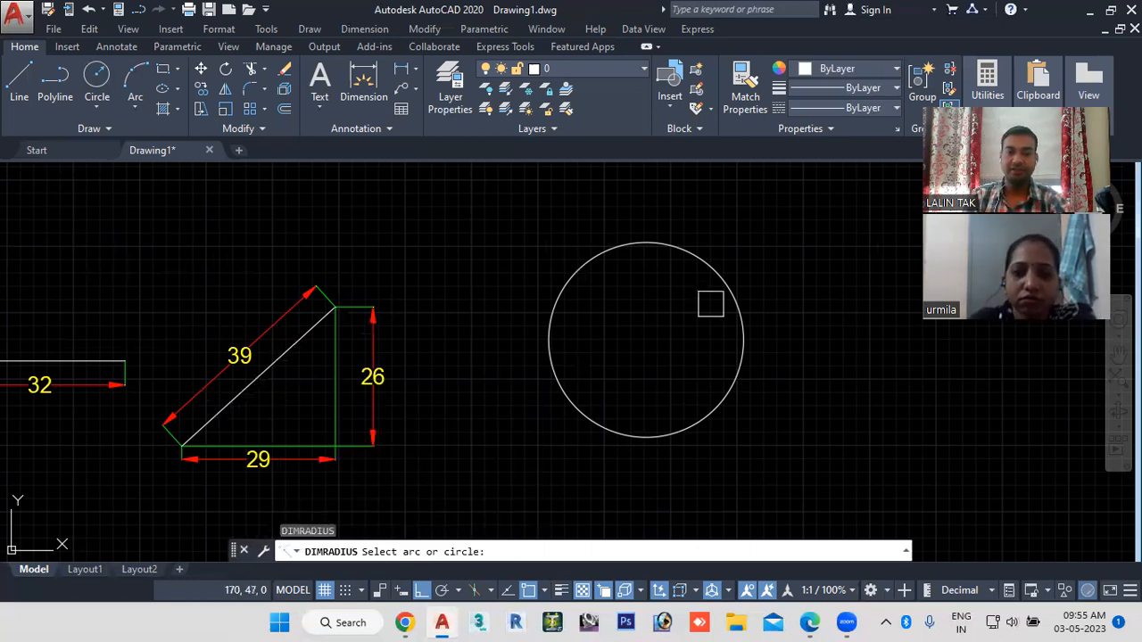
pyautogui.click(723, 280)
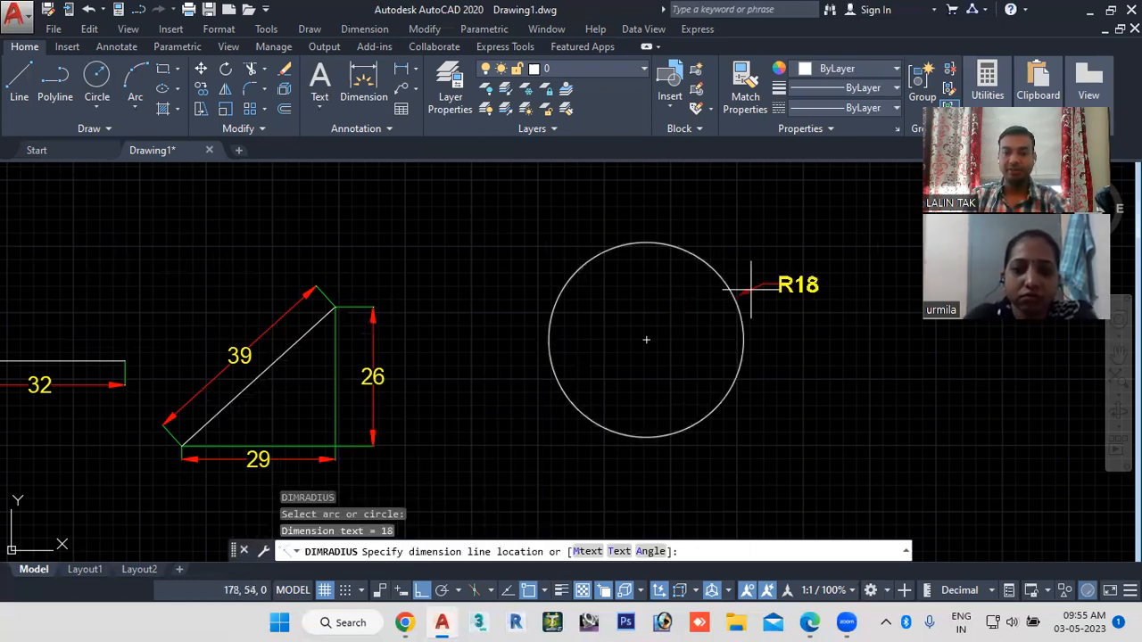
pyautogui.click(776, 247)
# Step: Add a diameter dimension (DIMDIAMETER) to the circle, placing its text outside the circle at the lower right
pyautogui.moveTo(821, 387); pyautogui.dragTo(723, 397, button='middle')
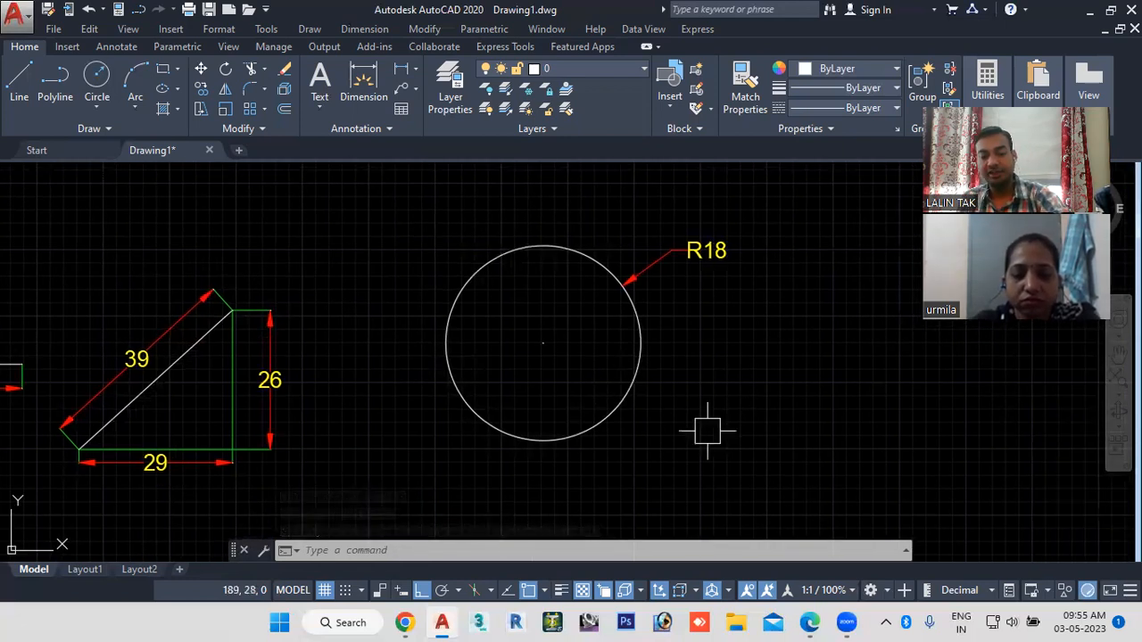
pyautogui.write('d')
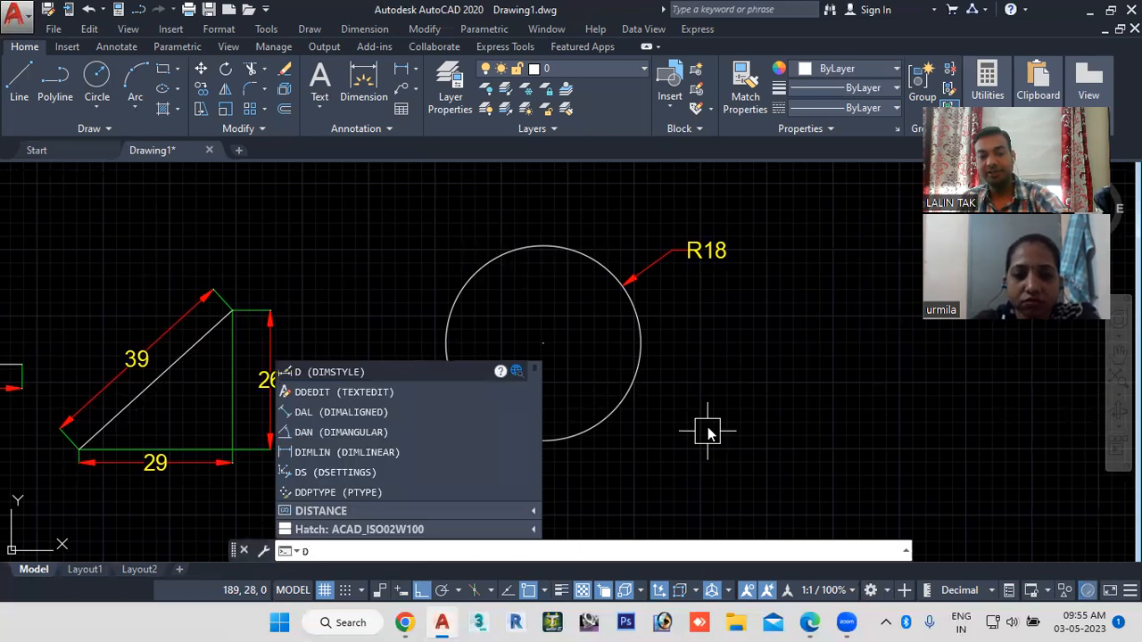
pyautogui.write('di')
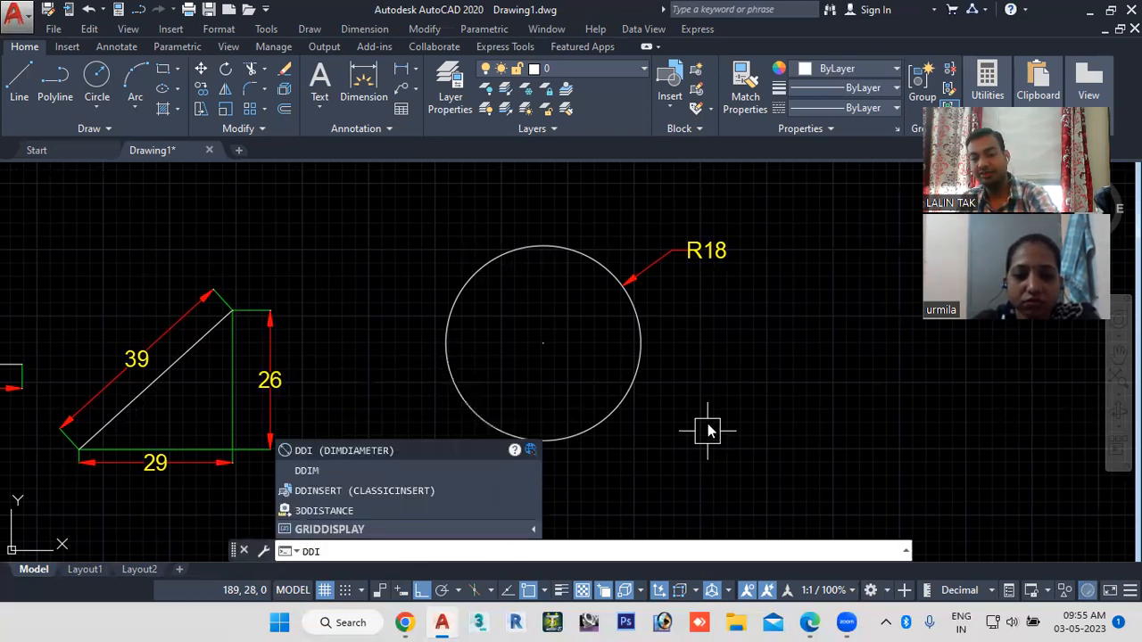
pyautogui.press('Return')
pyautogui.click(633, 395)
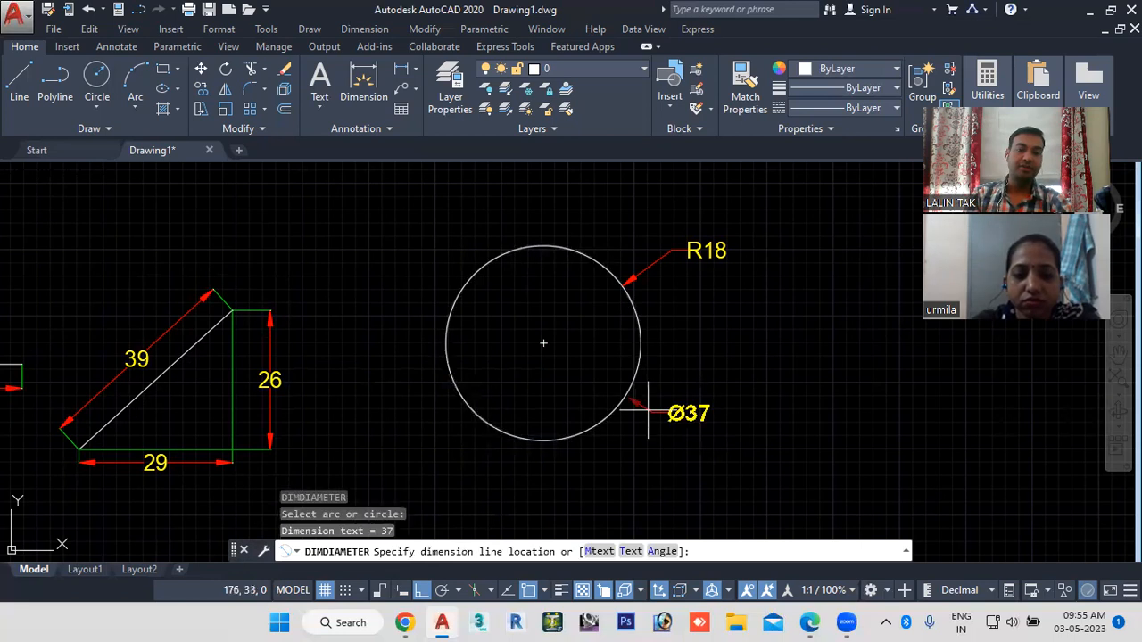
pyautogui.click(675, 397)
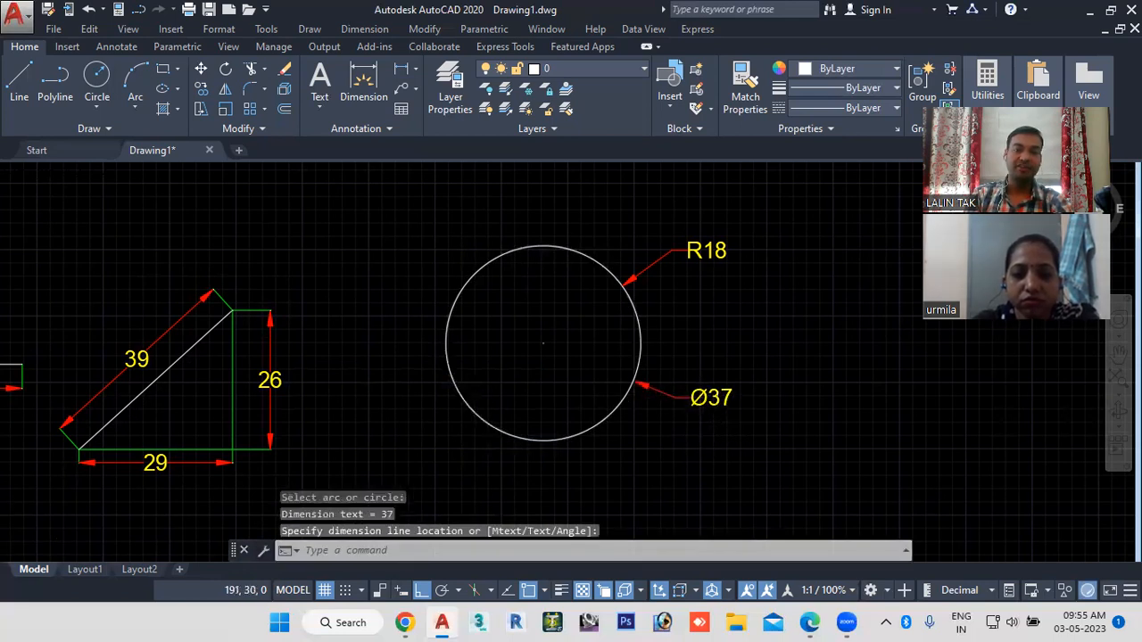
# Step: Draw a shallow three-point arc about 63 mm long, bulging upward, to the right of the dimensioned circle
pyautogui.scroll(2, 715, 420)
pyautogui.scroll(3, 715, 419)
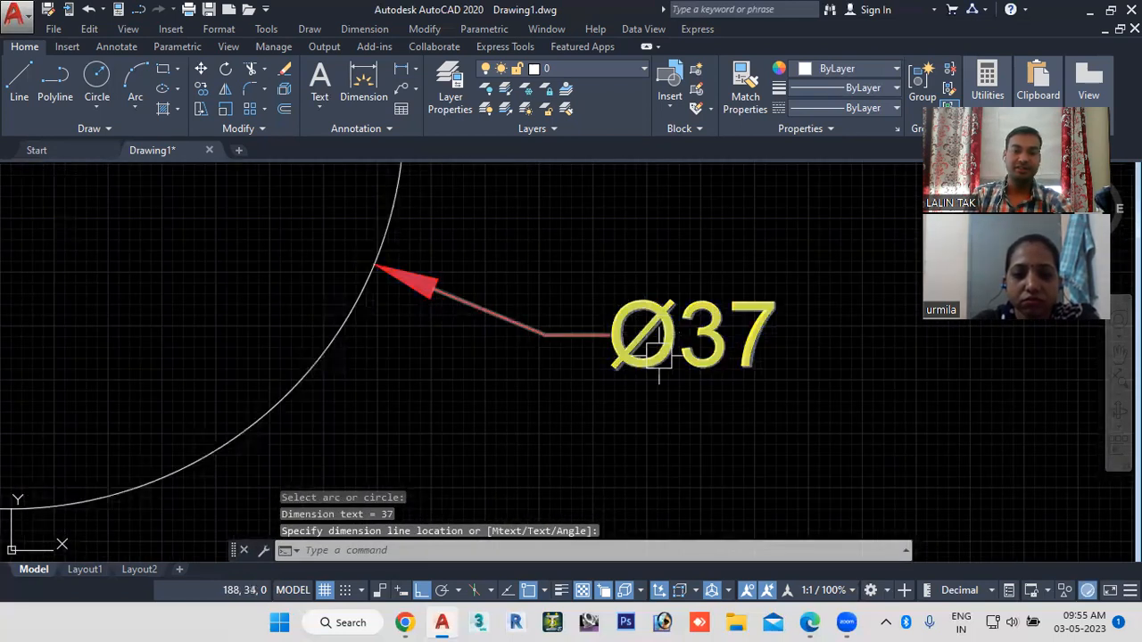
pyautogui.scroll(-3, 662, 374)
pyautogui.scroll(-3, 673, 464)
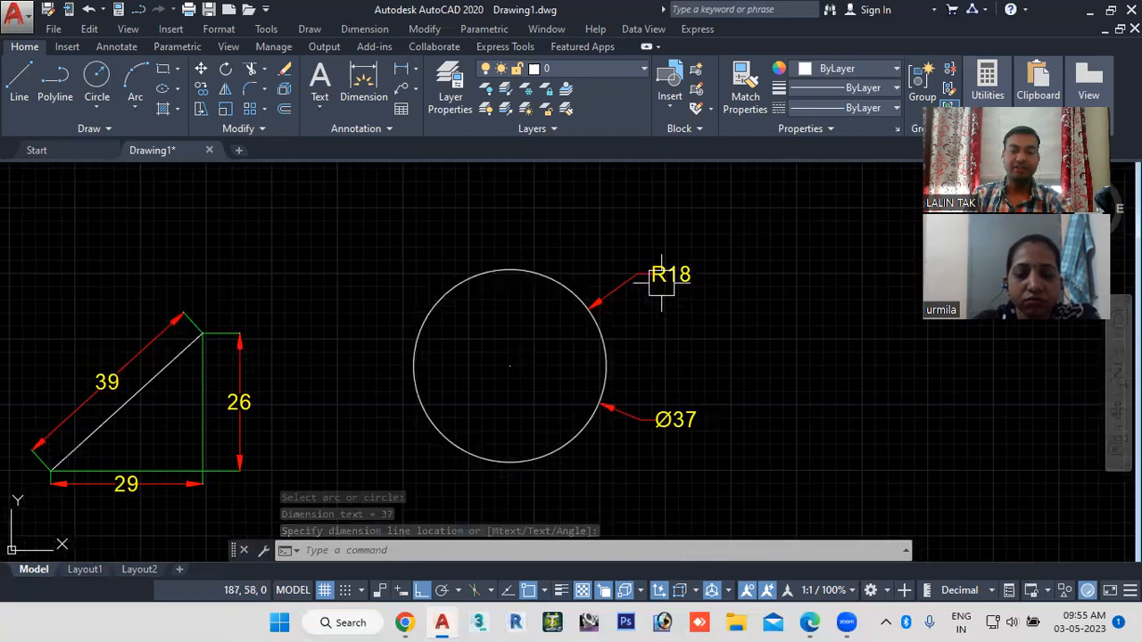
pyautogui.moveTo(665, 377)
pyautogui.mouseDown(button='middle')
pyautogui.moveTo(705, 347)
pyautogui.moveTo(688, 330)
pyautogui.moveTo(614, 355)
pyautogui.moveTo(446, 361)
pyautogui.mouseUp(button='middle')
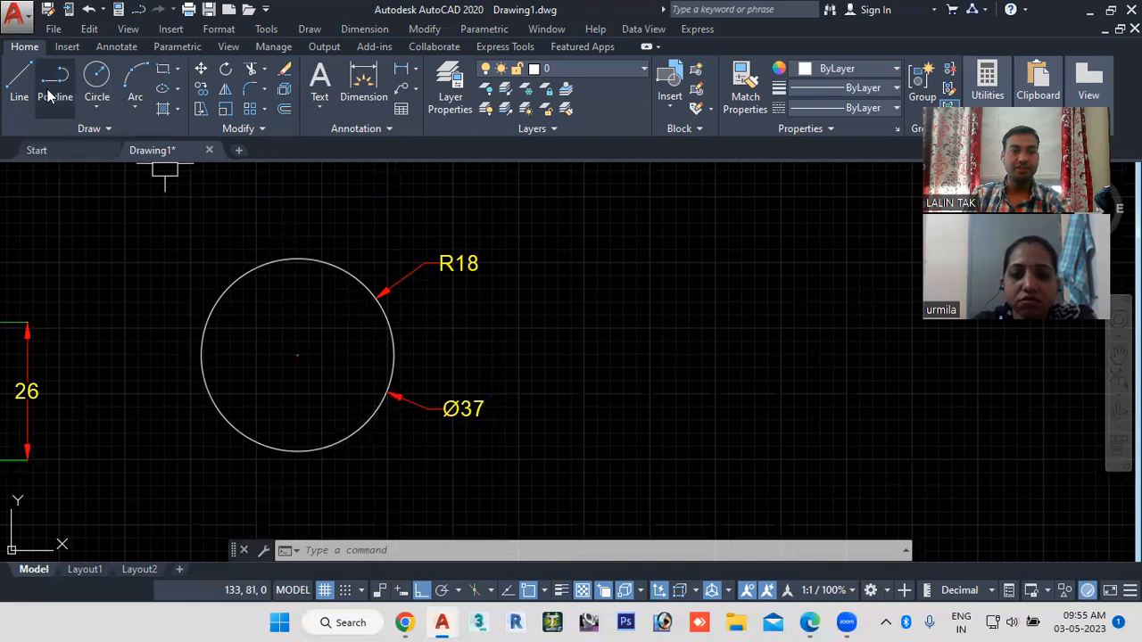
pyautogui.click(136, 80)
pyautogui.moveTo(306, 255); pyautogui.dragTo(172, 264, button='middle')
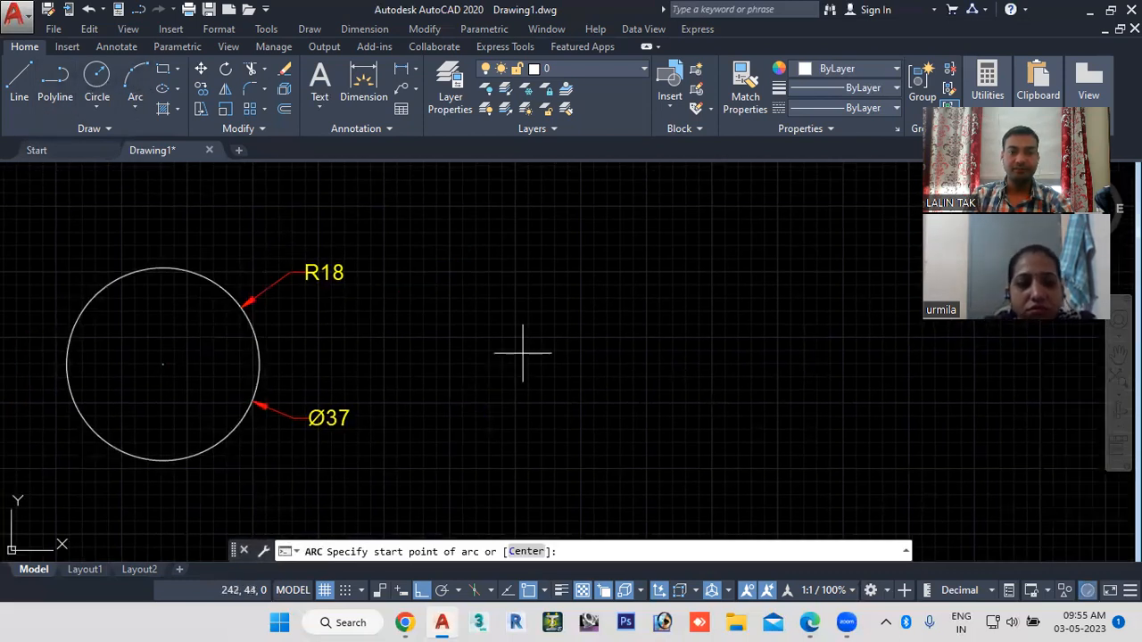
pyautogui.click(488, 353)
pyautogui.click(627, 295)
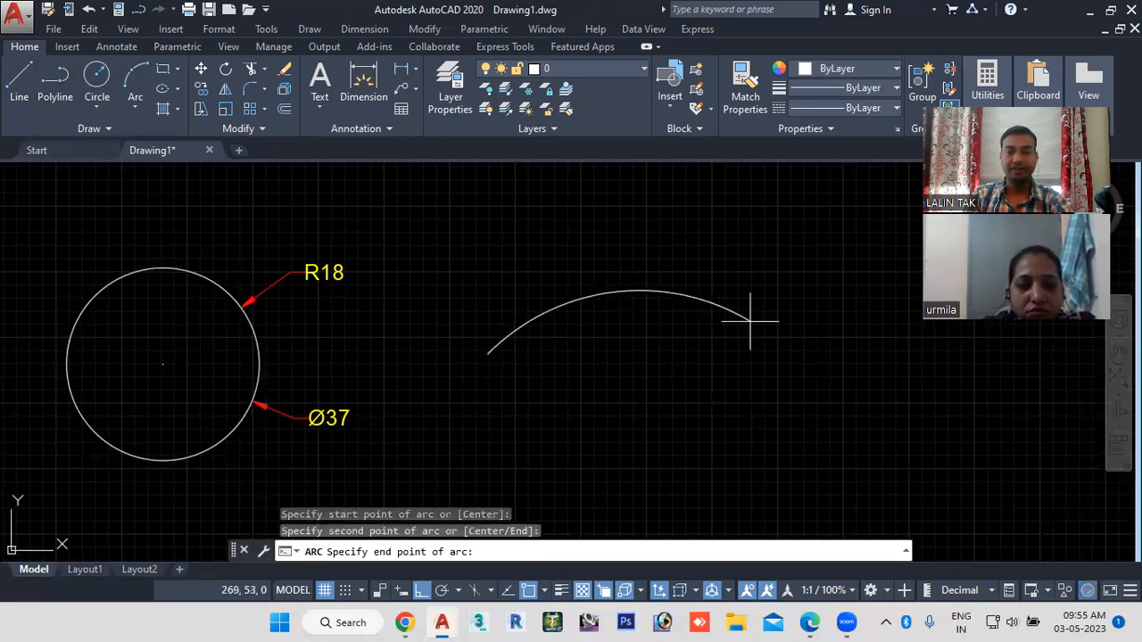
pyautogui.click(793, 334)
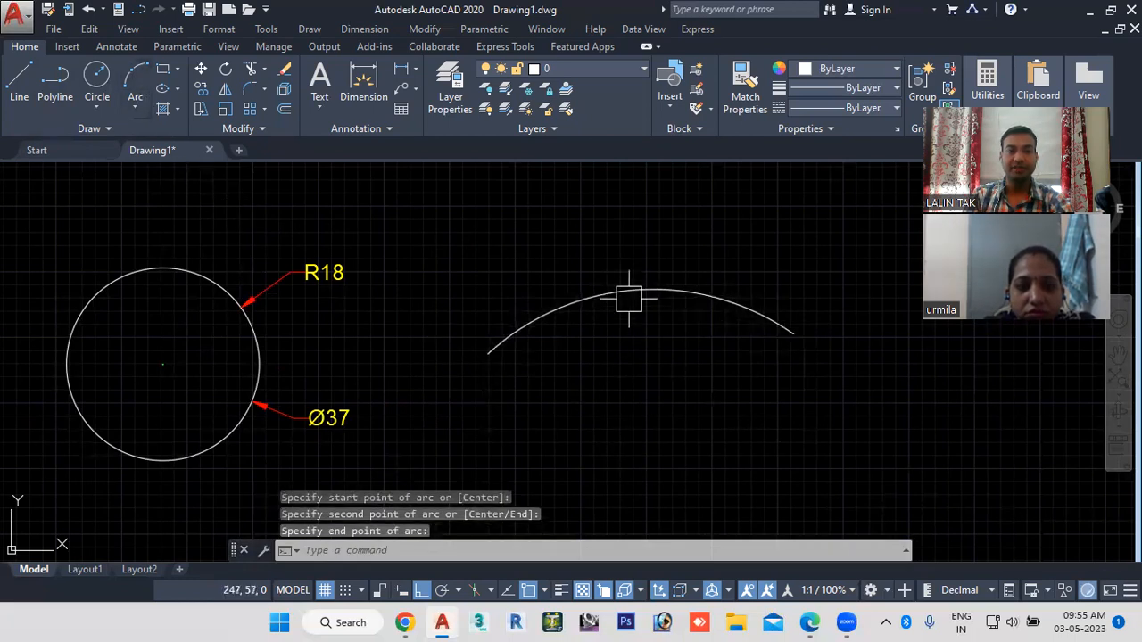
# Step: Add an arc length dimension (DIMARC) to the arc, placing it just above the curve
pyautogui.click(508, 553)
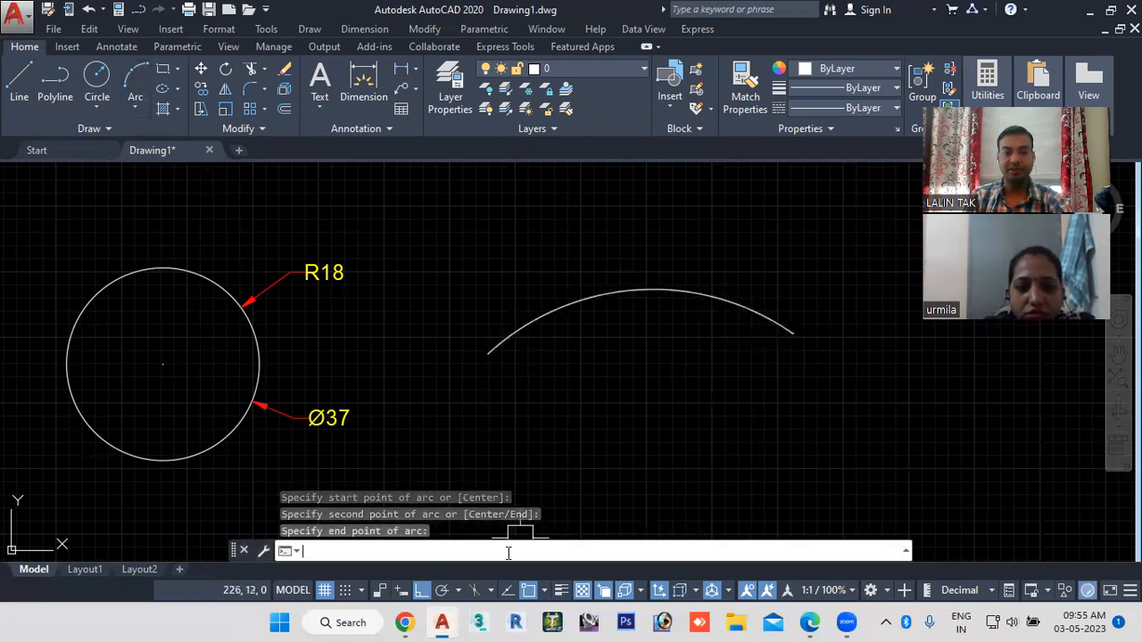
pyautogui.write('D')
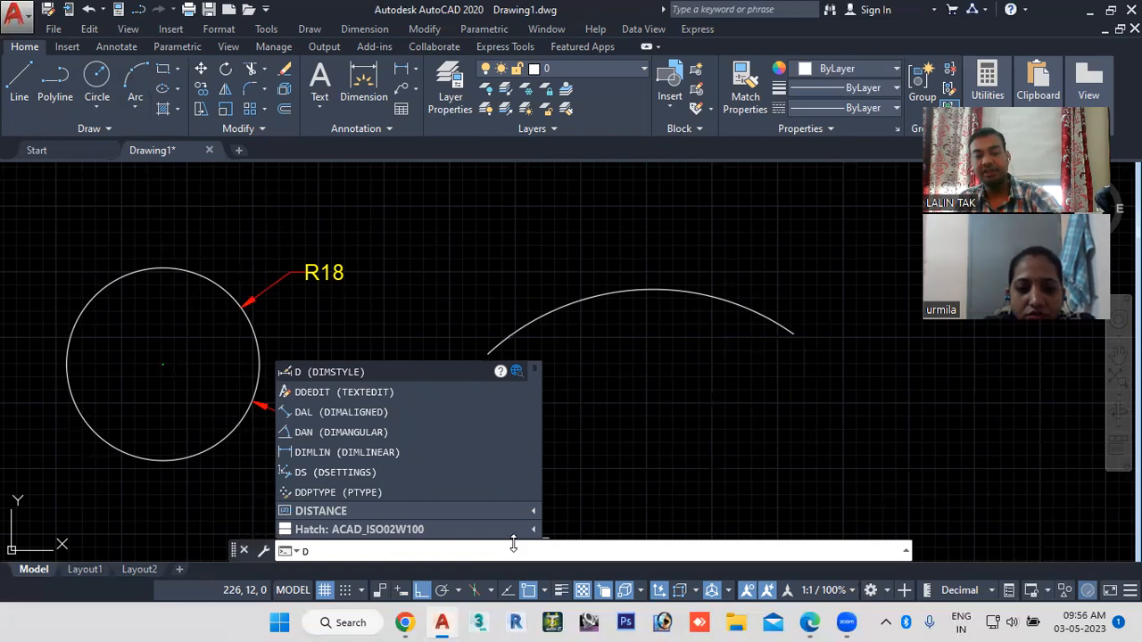
pyautogui.write('Ar')
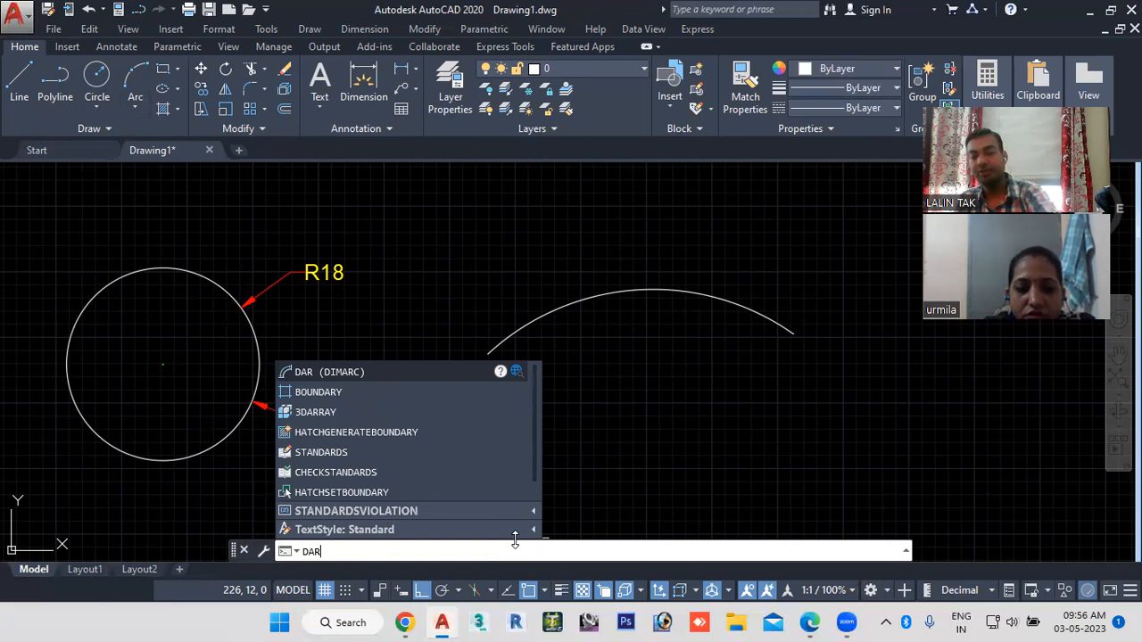
pyautogui.press('Return')
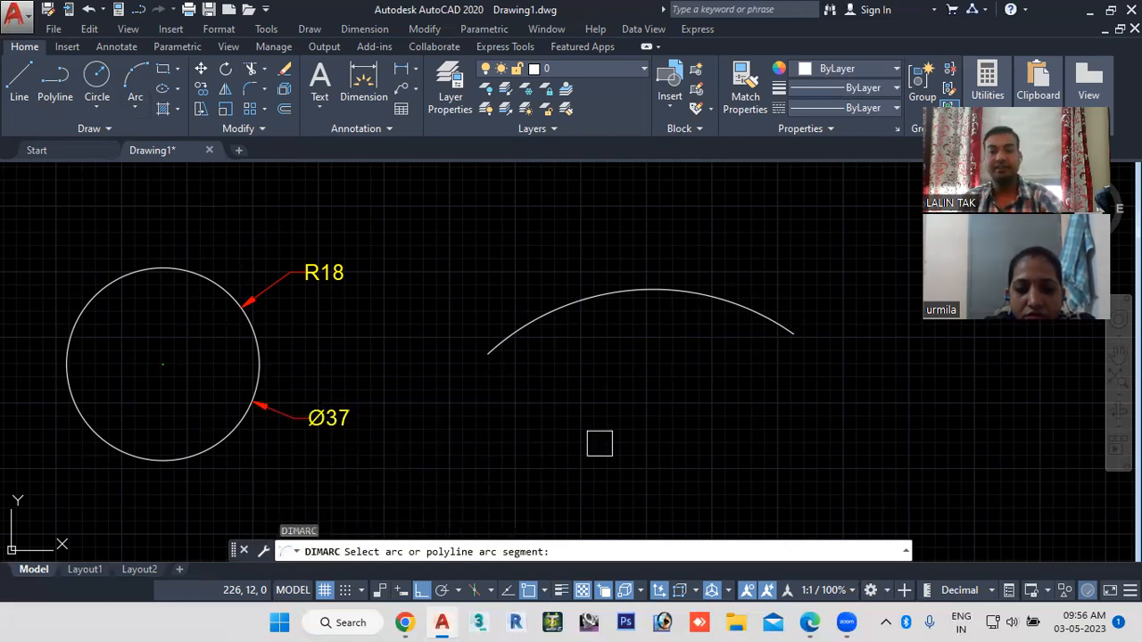
pyautogui.click(641, 291)
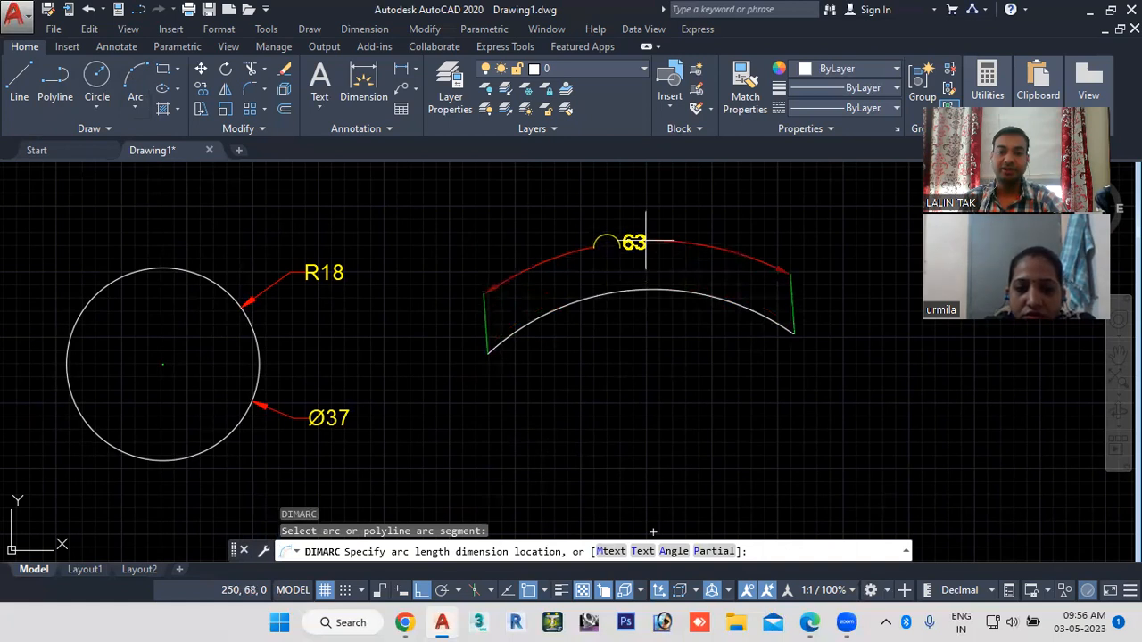
pyautogui.click(647, 259)
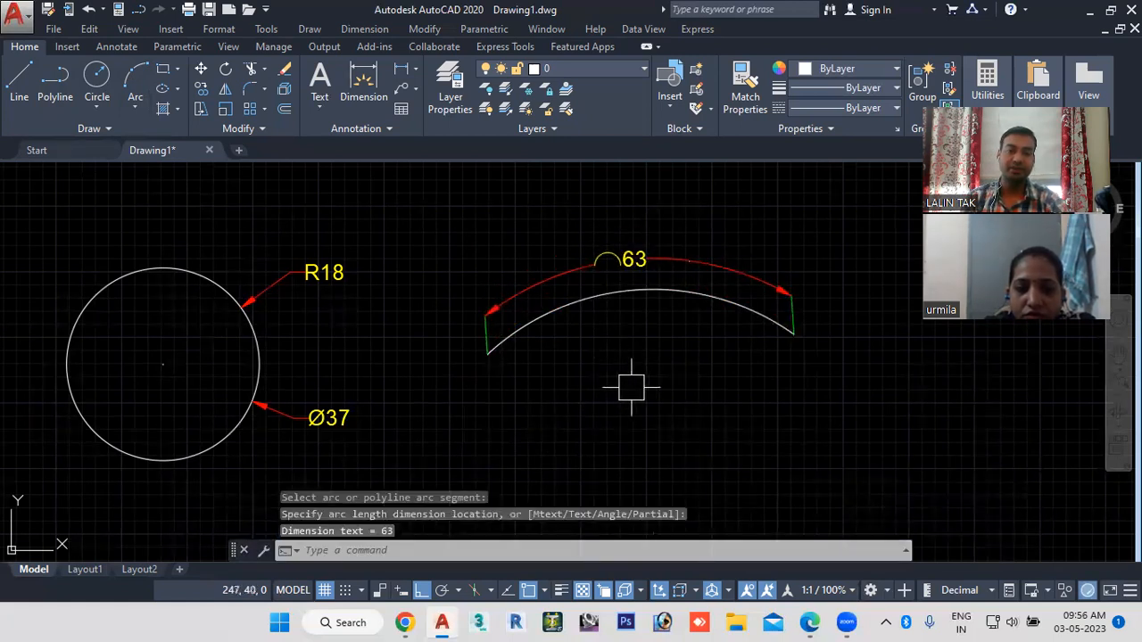
# Step: Add a radius dimension (DIMRADIUS) to the arc, placing it just below the arc's centre point
pyautogui.scroll(-3, 632, 381)
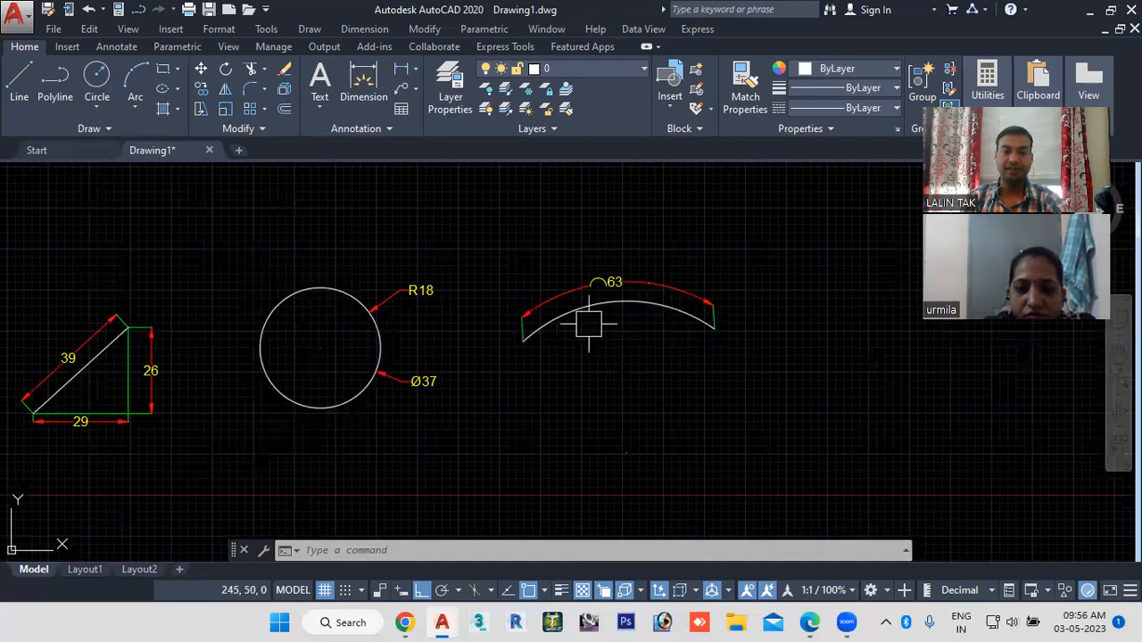
pyautogui.moveTo(714, 440); pyautogui.dragTo(682, 387, button='middle')
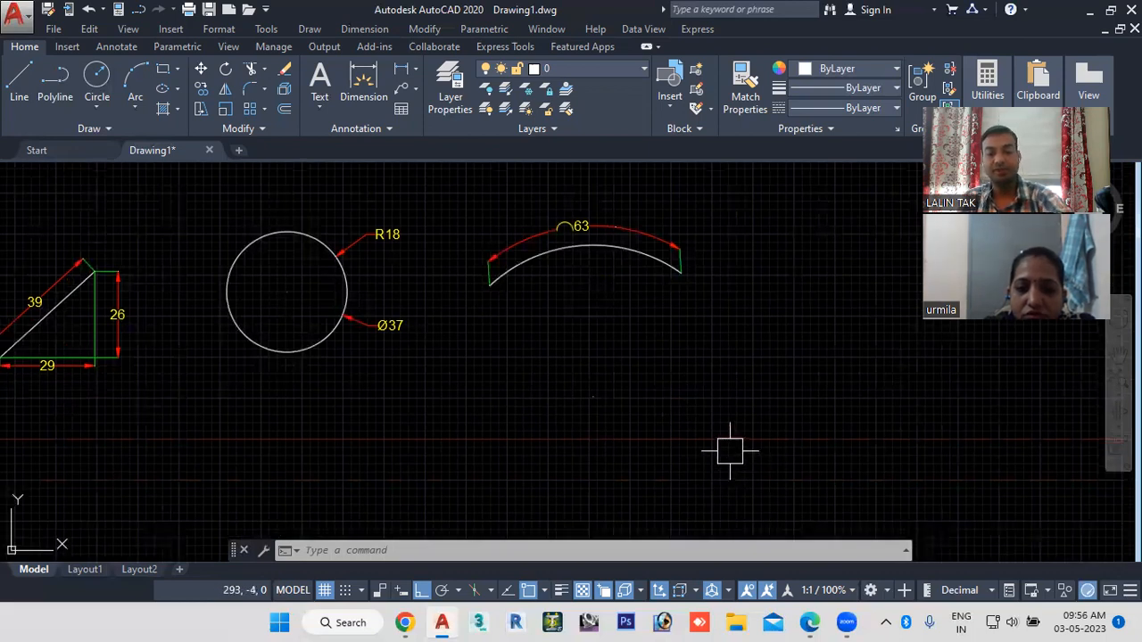
pyautogui.write('dra')
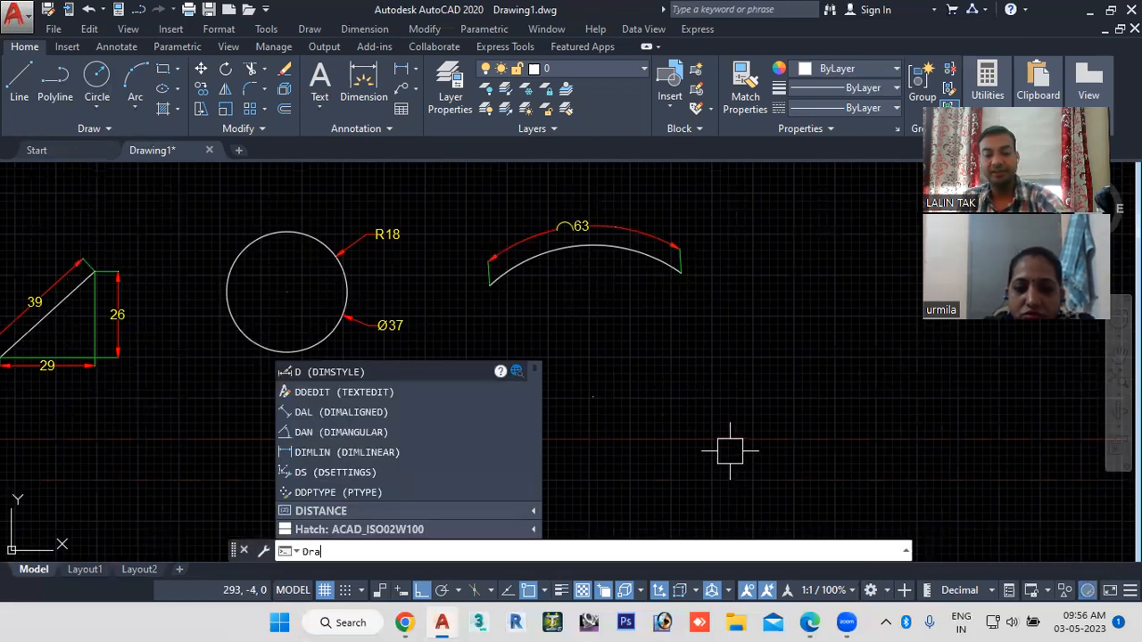
pyautogui.press('Return')
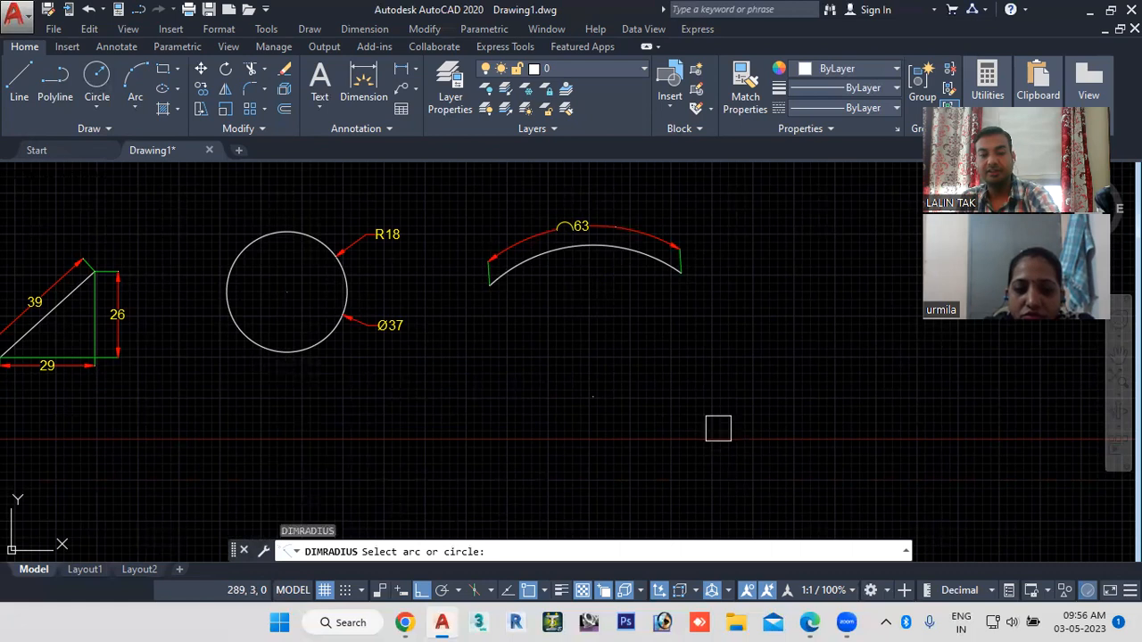
pyautogui.click(619, 253)
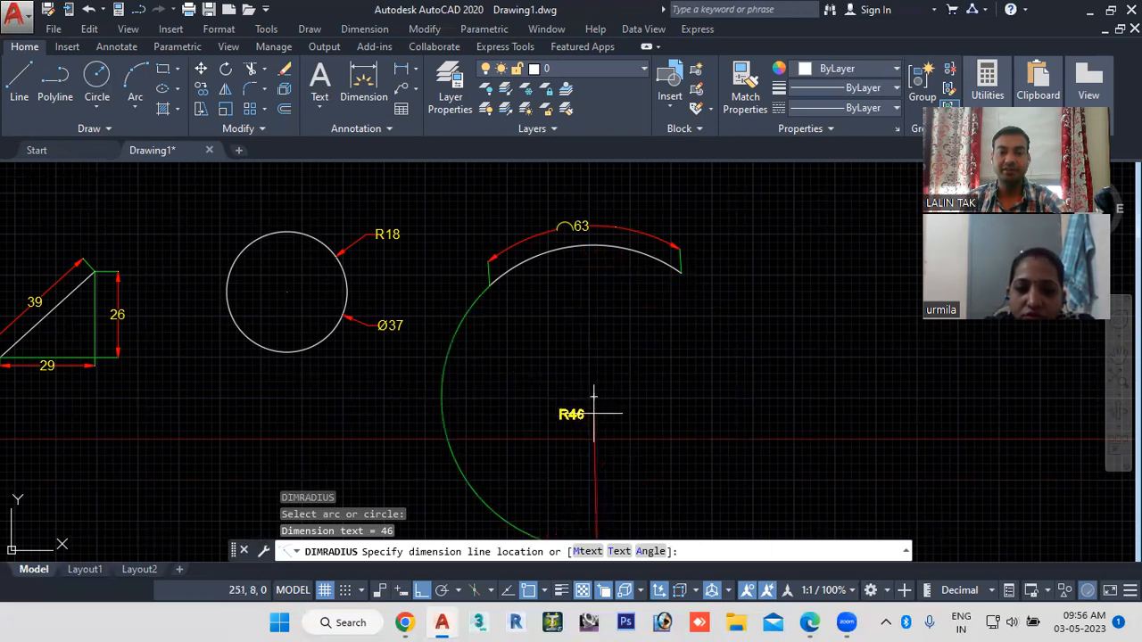
pyautogui.click(596, 414)
# Step: Check the Dimension measurement PDF in Edge for the jogged style radius command, viewing the dimensioned circle in the AutoCAD drawing in between
pyautogui.moveTo(691, 449); pyautogui.dragTo(746, 366, button='middle')
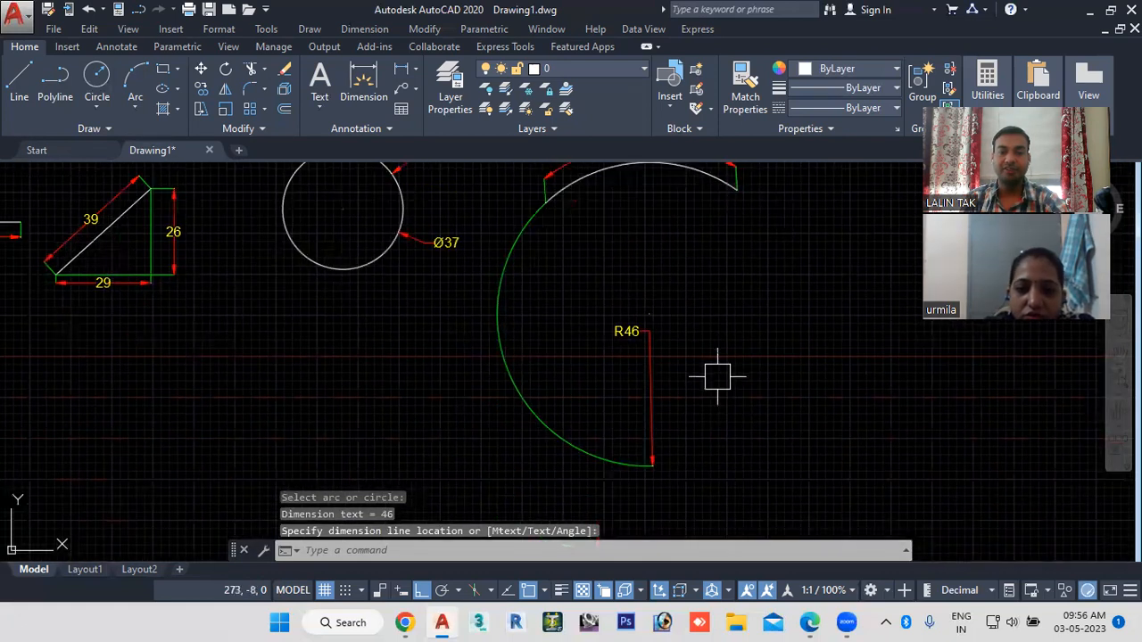
pyautogui.scroll(-2, 719, 377)
pyautogui.scroll(2, 636, 338)
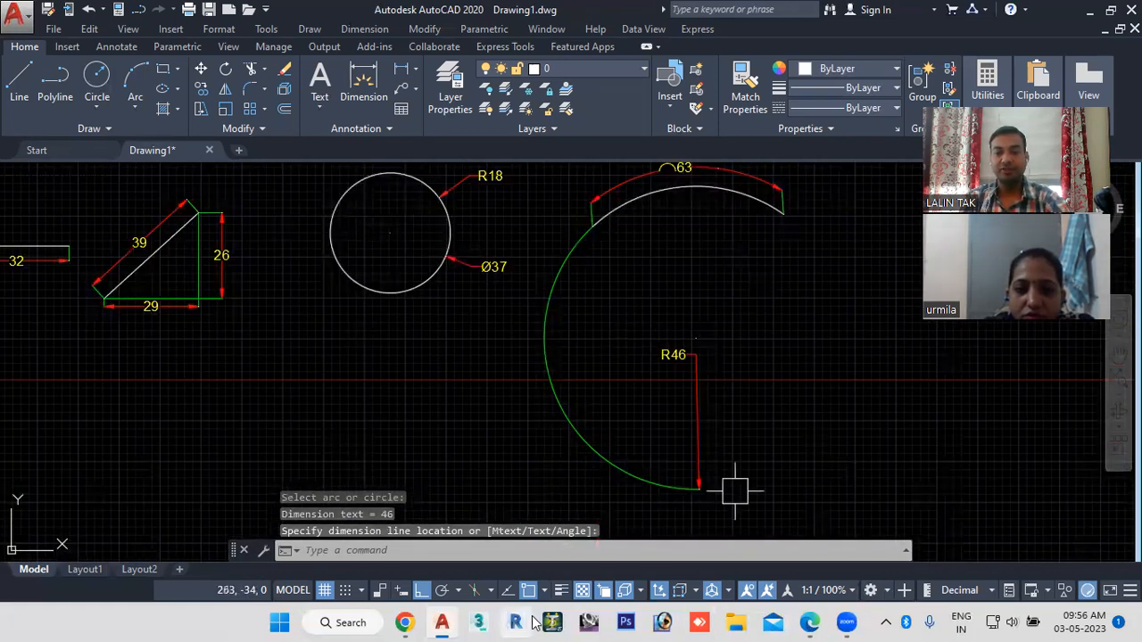
pyautogui.click(809, 621)
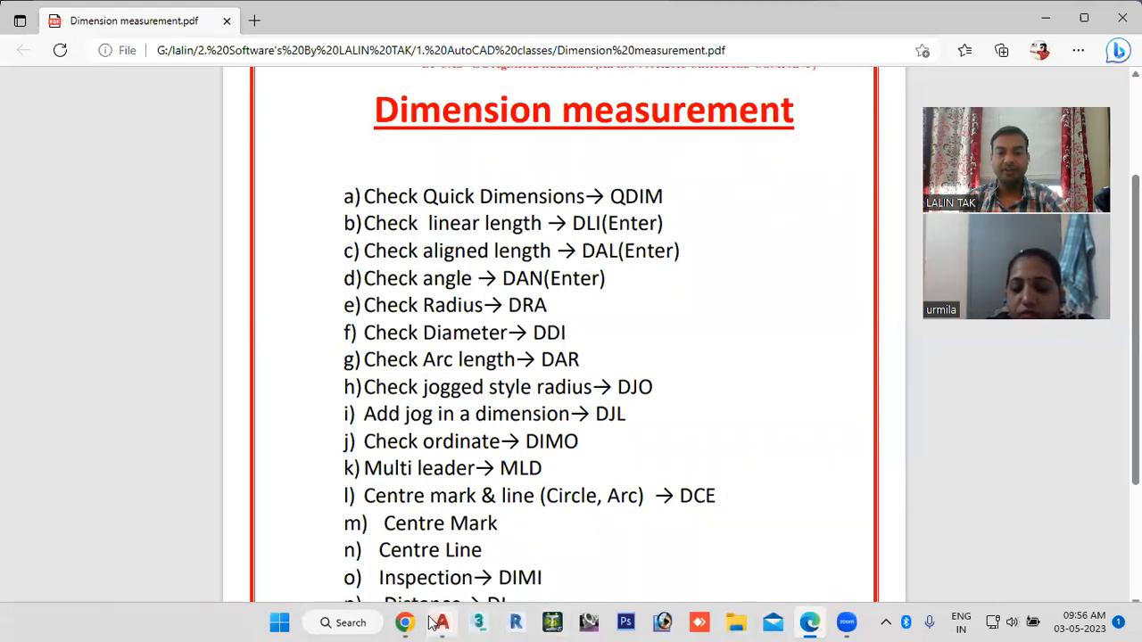
pyautogui.click(458, 554)
pyautogui.scroll(-3, 527, 321)
pyautogui.scroll(5, 454, 311)
pyautogui.moveTo(543, 448); pyautogui.dragTo(550, 407, button='middle')
pyautogui.click(809, 622)
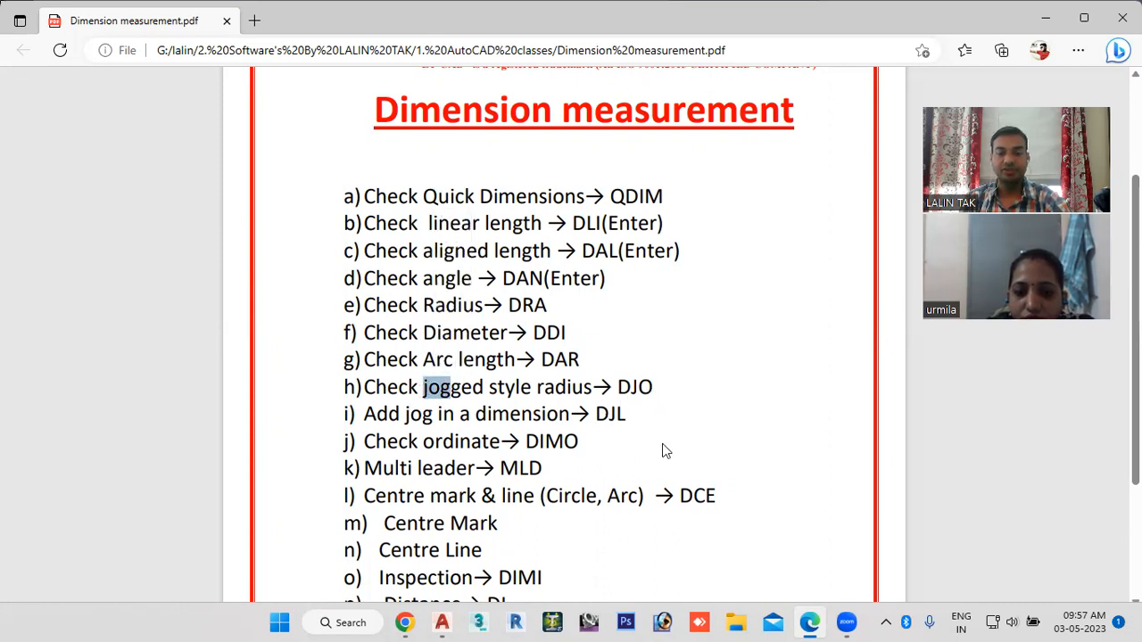
pyautogui.click(442, 622)
pyautogui.click(431, 550)
pyautogui.write('djo')
pyautogui.press('Return')
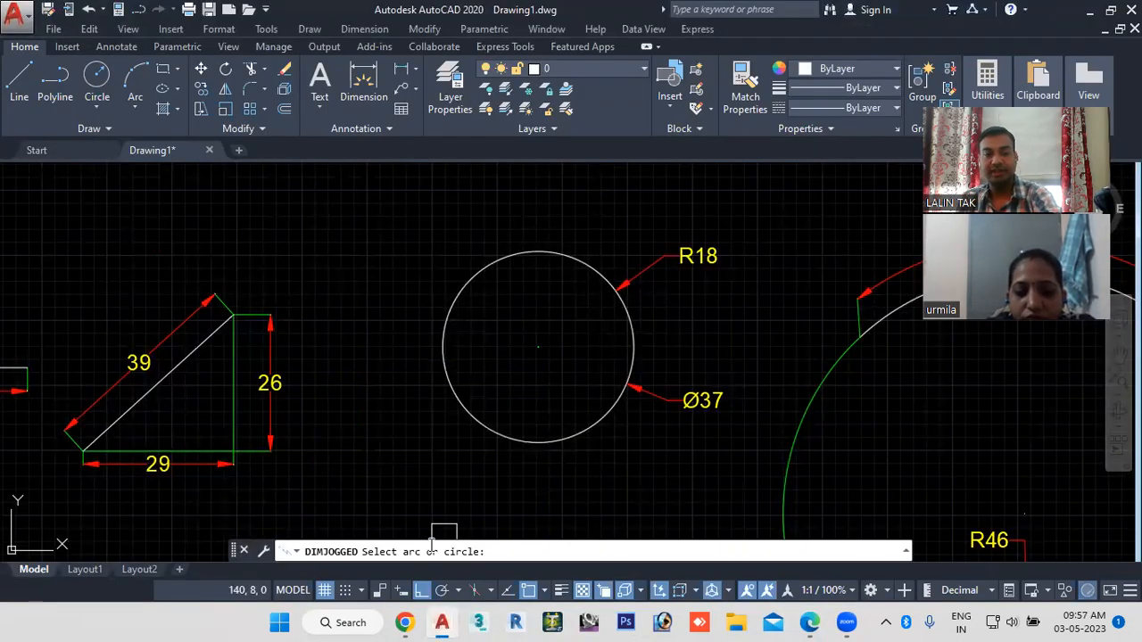
pyautogui.click(473, 269)
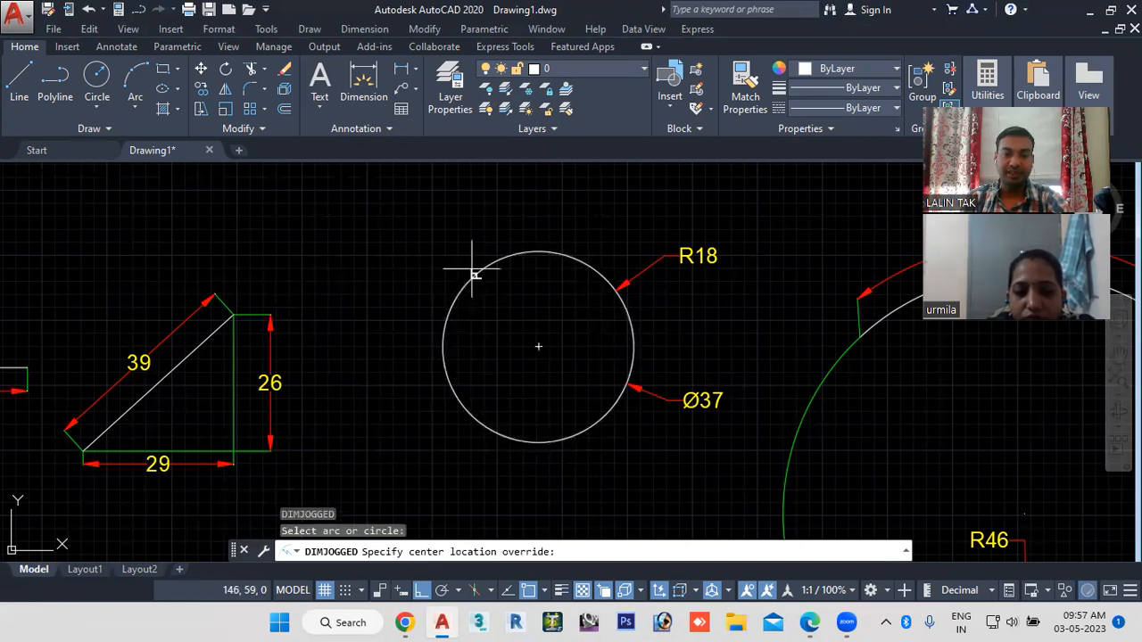
pyautogui.click(444, 323)
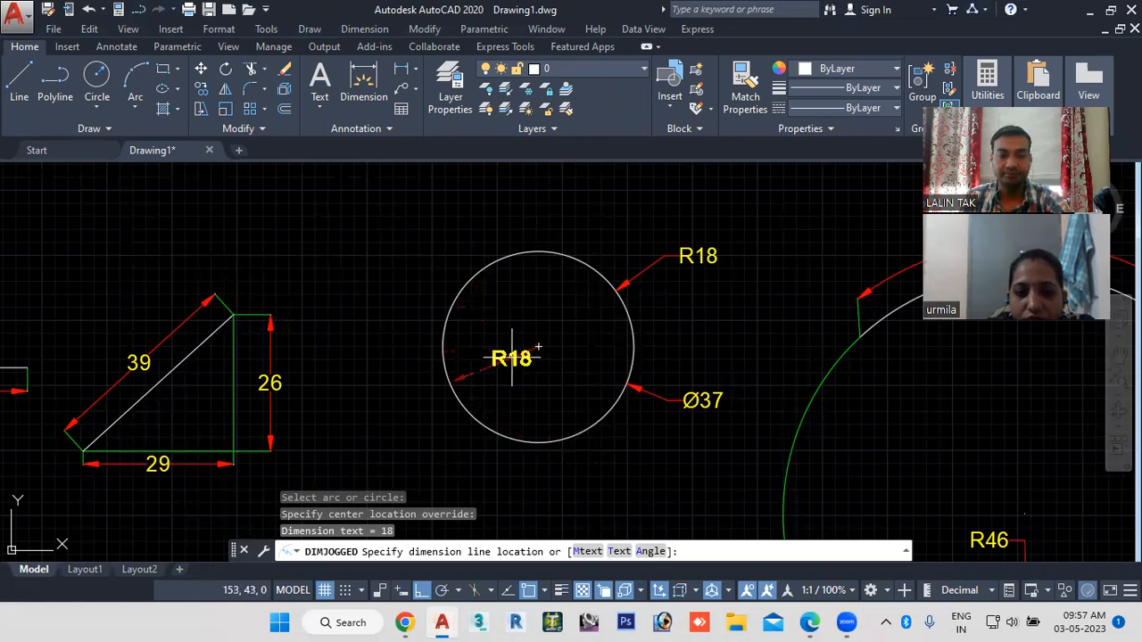
pyautogui.press('Escape')
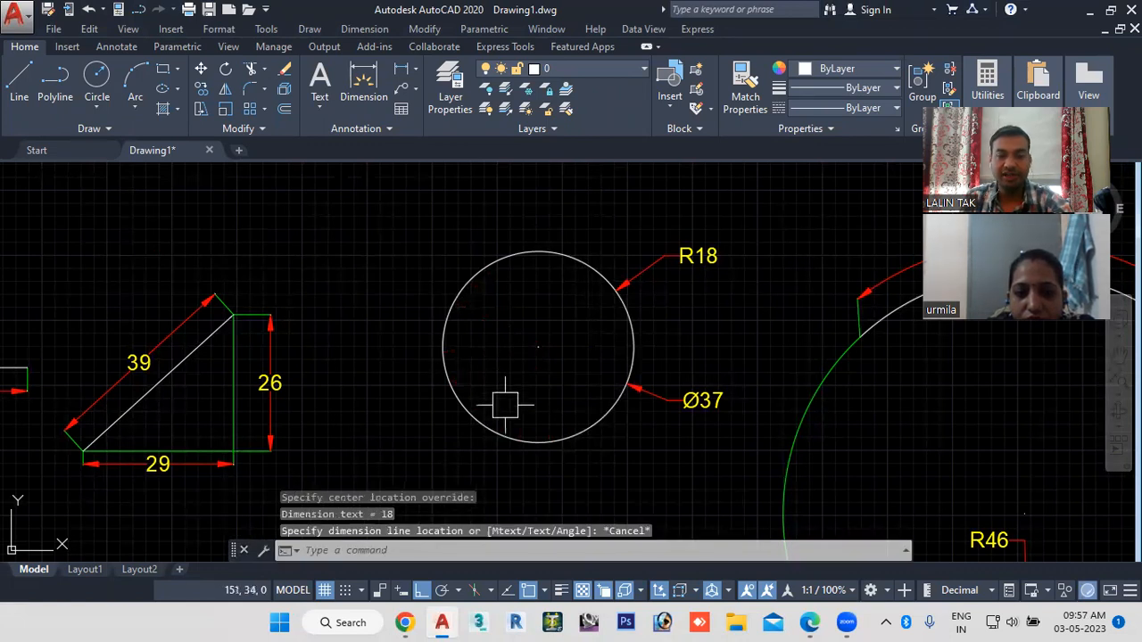
# Step: Add a jogged radius dimension (DIMJOGGED) to the upper left of the circle, with its centre override and jog placed outside the circle
pyautogui.press('Return')
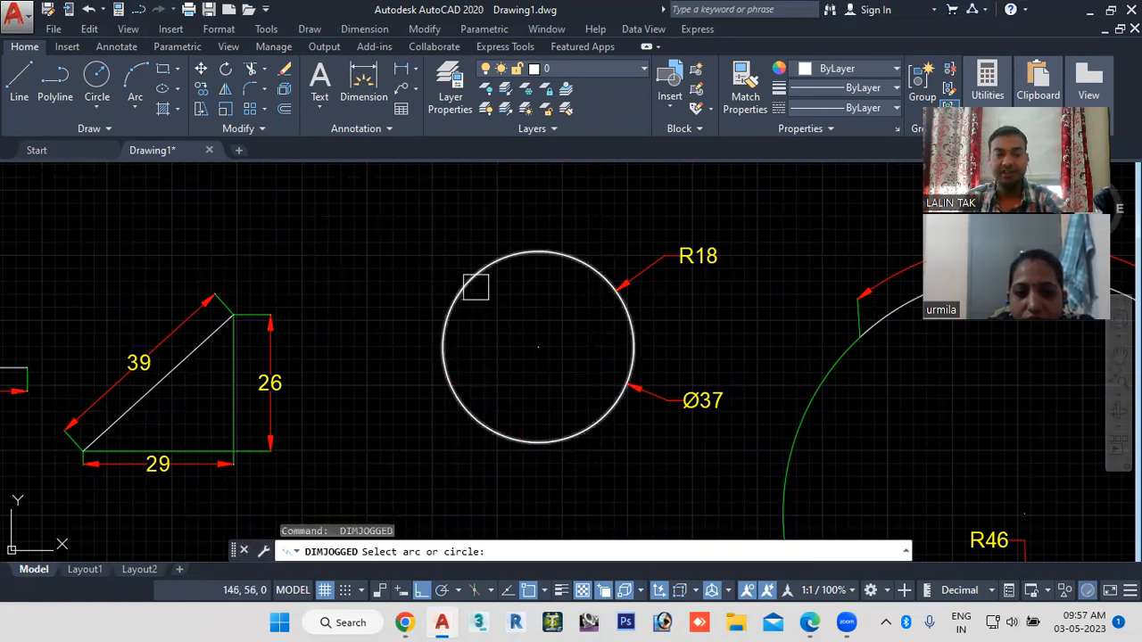
pyautogui.click(469, 285)
pyautogui.click(392, 234)
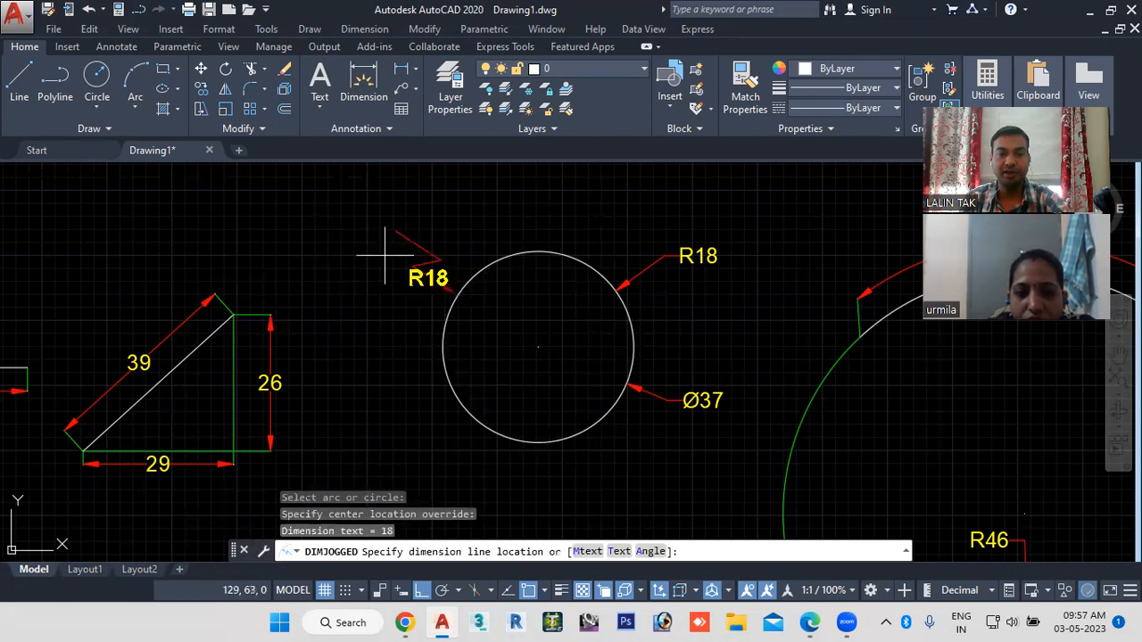
pyautogui.click(384, 305)
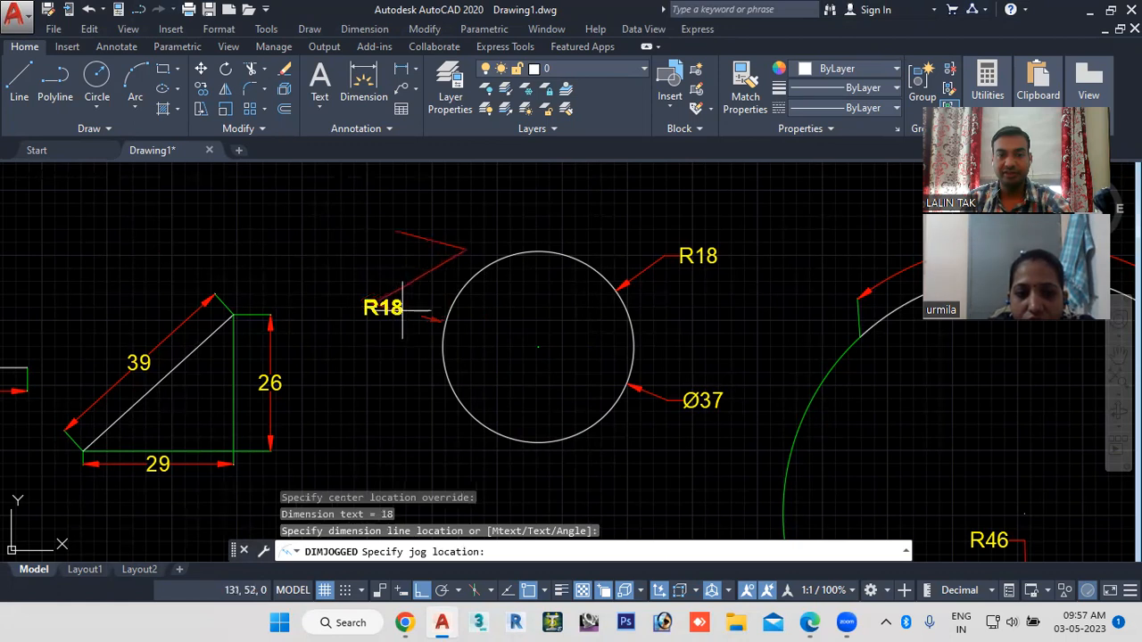
pyautogui.click(358, 297)
pyautogui.moveTo(390, 402)
pyautogui.mouseDown(button='middle')
pyautogui.moveTo(578, 433)
pyautogui.moveTo(529, 449)
pyautogui.moveTo(543, 437)
pyautogui.mouseUp(button='middle')
pyautogui.scroll(2, 556, 408)
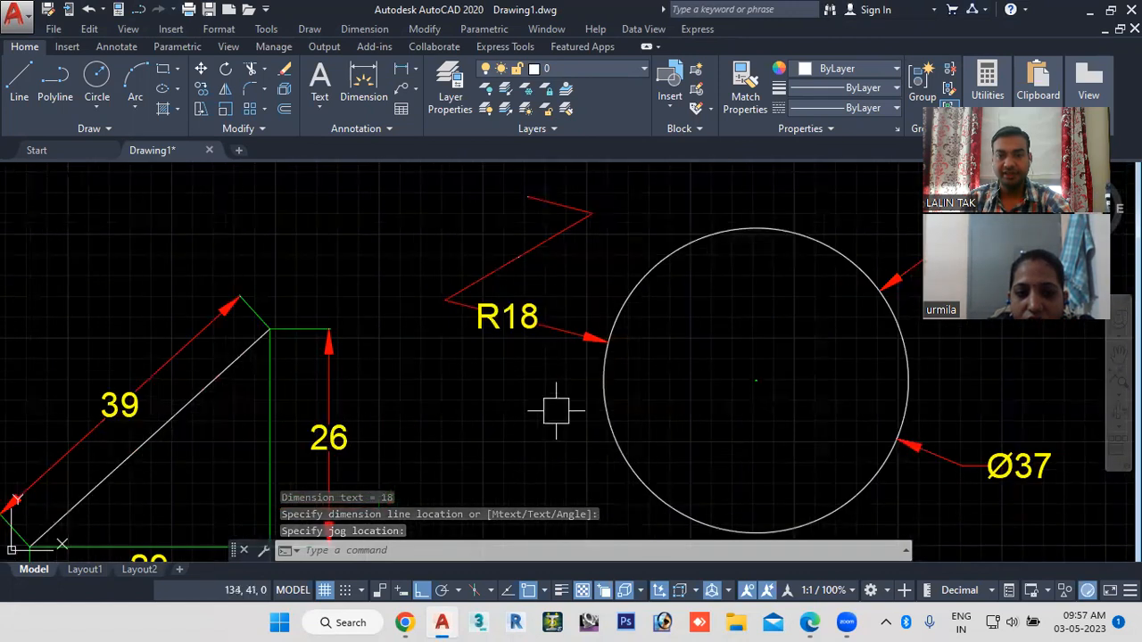
pyautogui.moveTo(668, 369); pyautogui.dragTo(598, 393, button='middle')
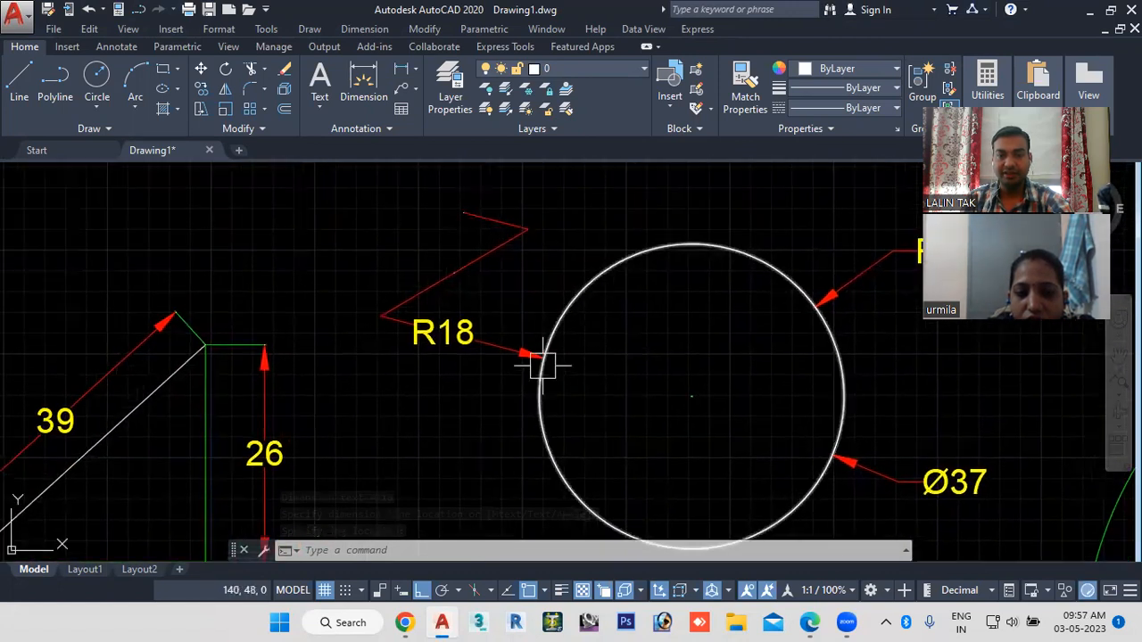
pyautogui.scroll(-2, 499, 339)
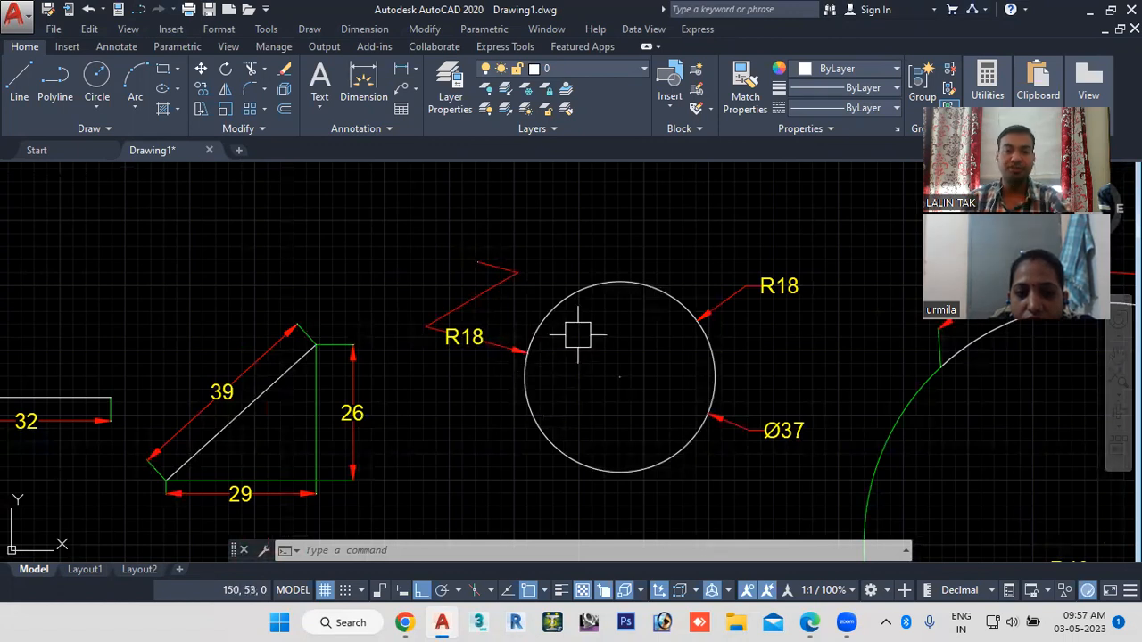
pyautogui.scroll(2, 566, 348)
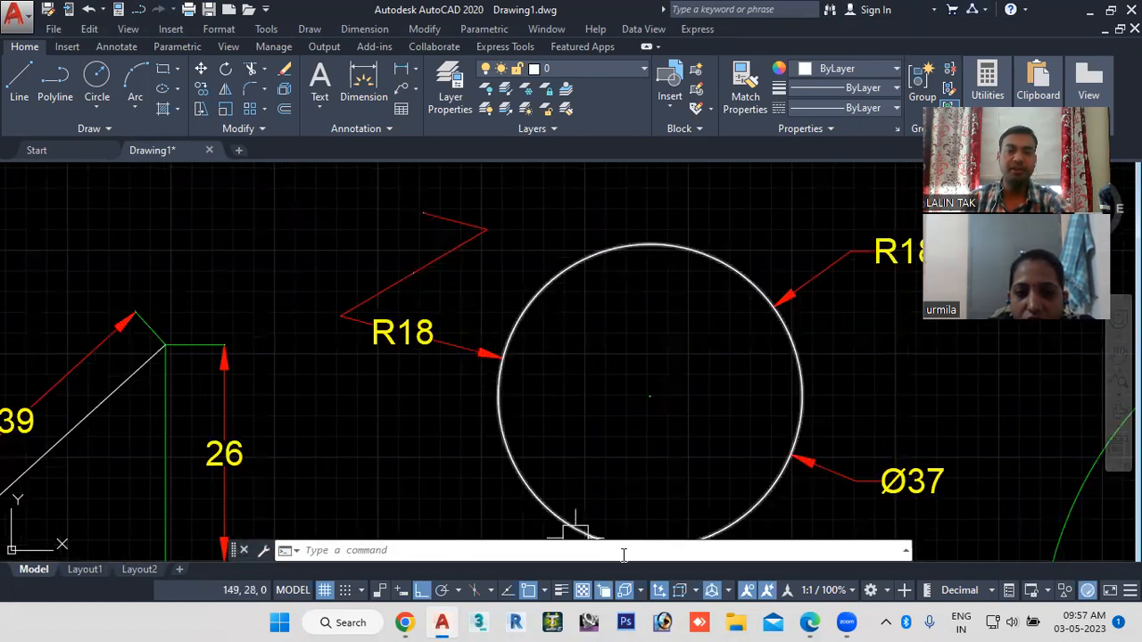
# Step: Add the multiline text "Circle" above the jogged radius dimension with a text height of 5
pyautogui.moveTo(467, 339); pyautogui.dragTo(512, 382, button='middle')
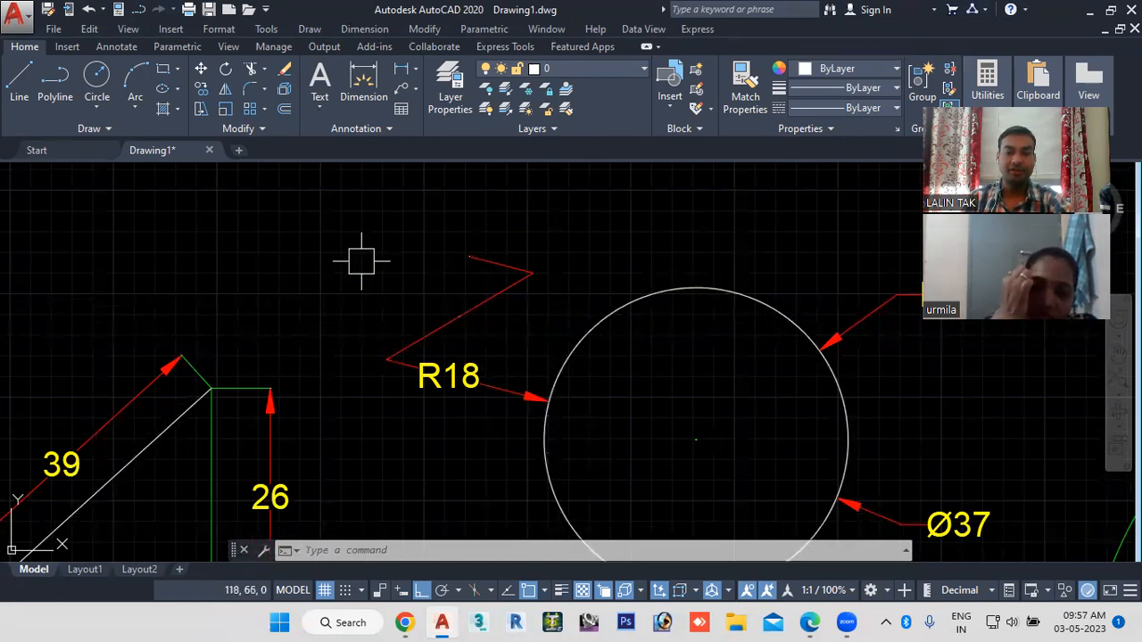
pyautogui.click(368, 552)
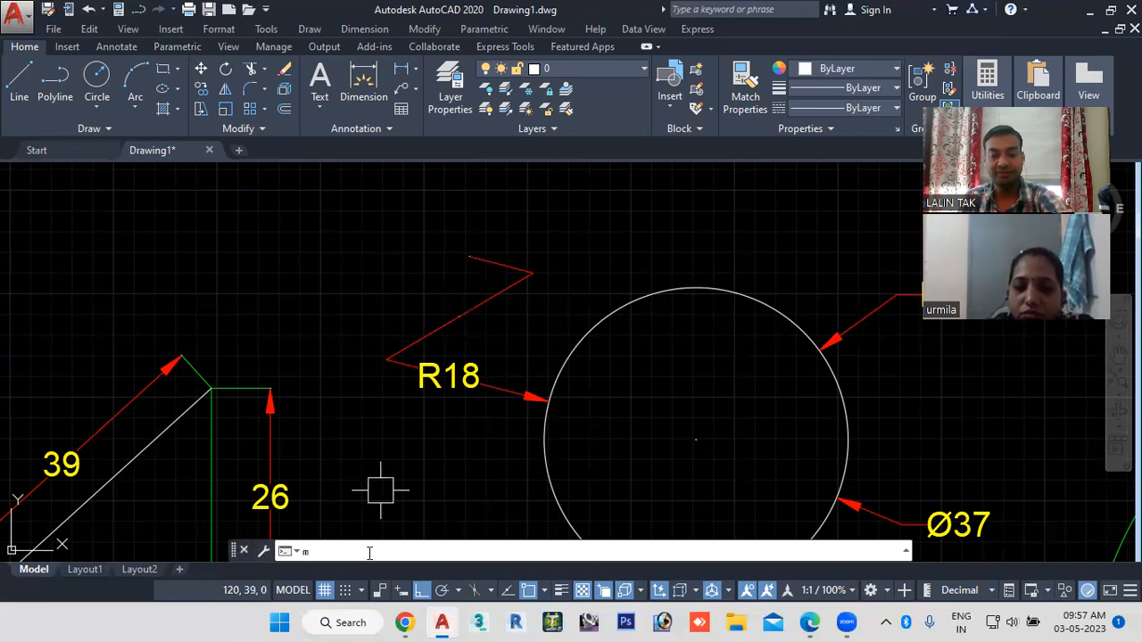
pyautogui.write('MT')
pyautogui.press('Return')
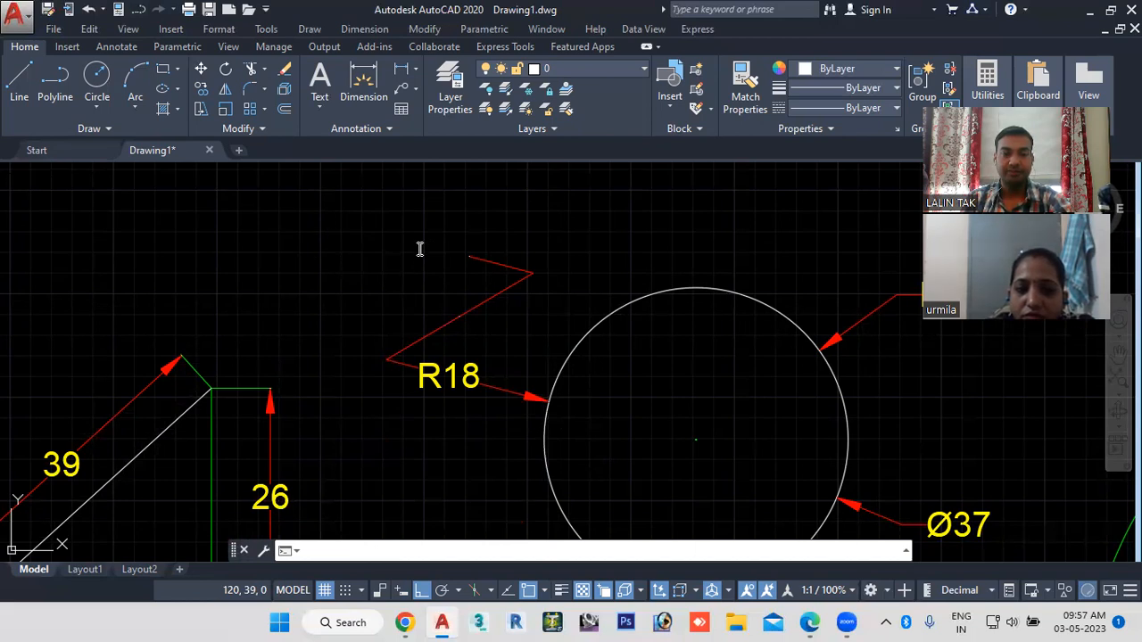
pyautogui.click(365, 221)
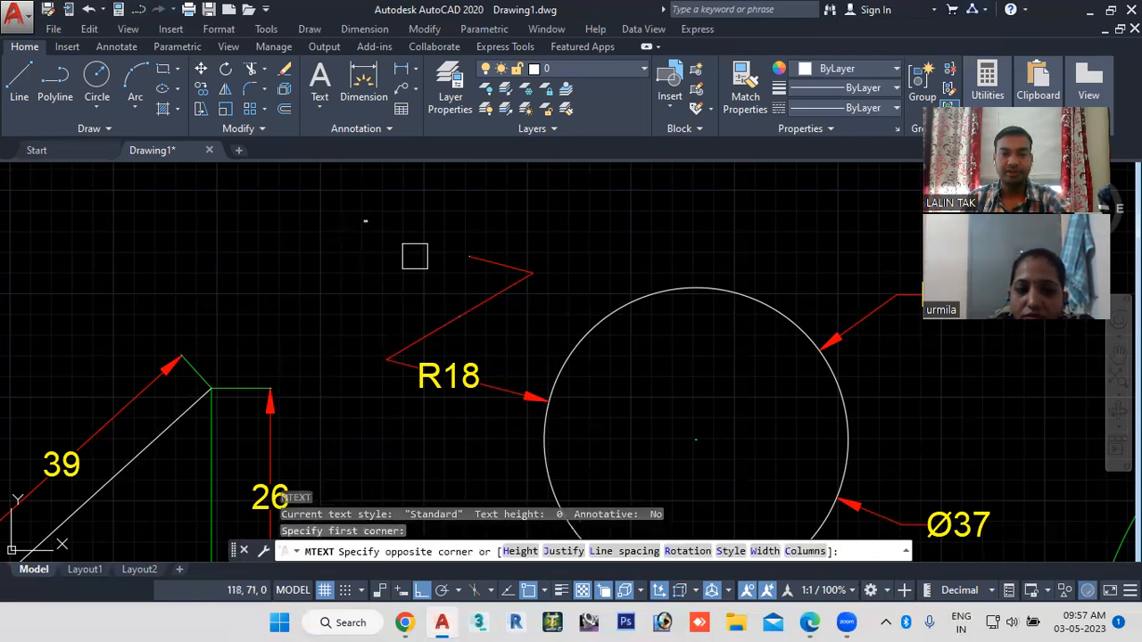
pyautogui.click(641, 275)
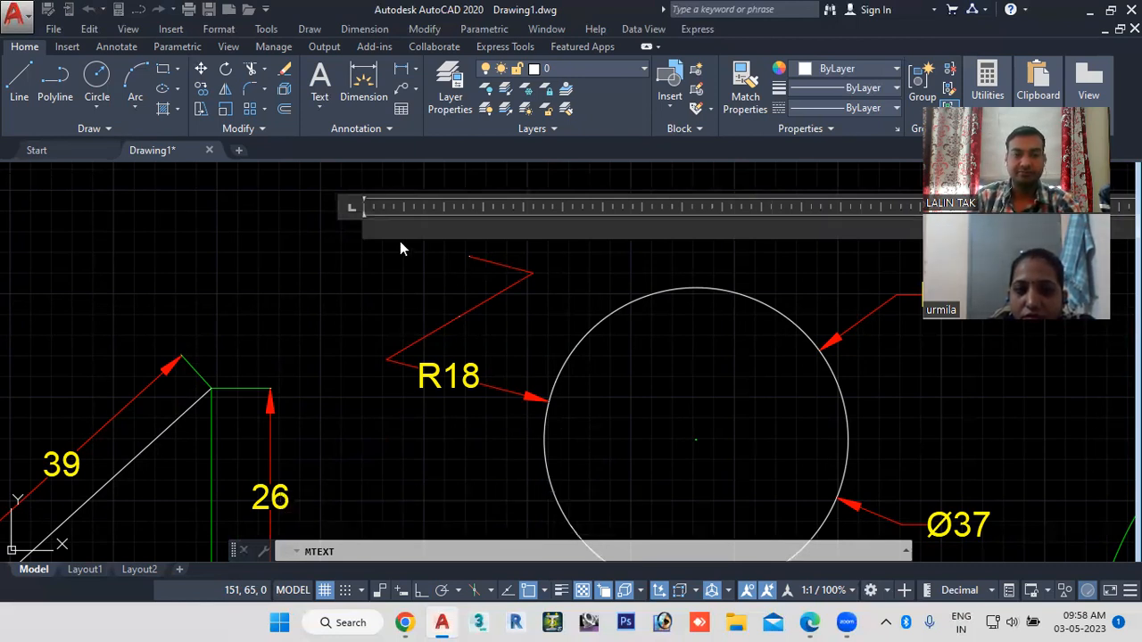
pyautogui.write('Circle')
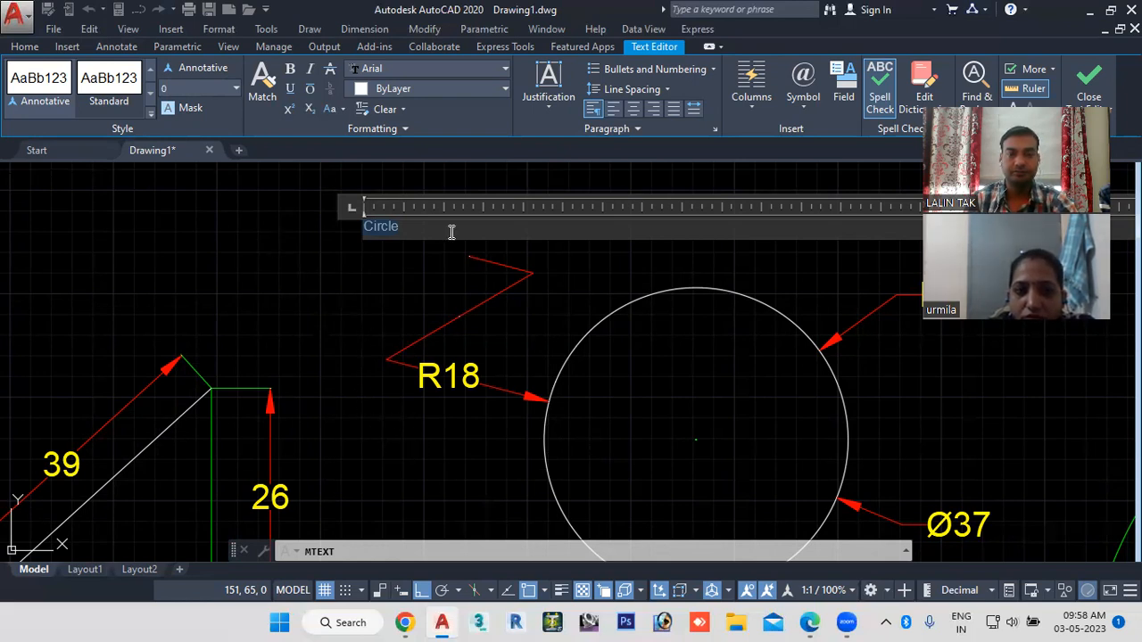
pyautogui.click(234, 89)
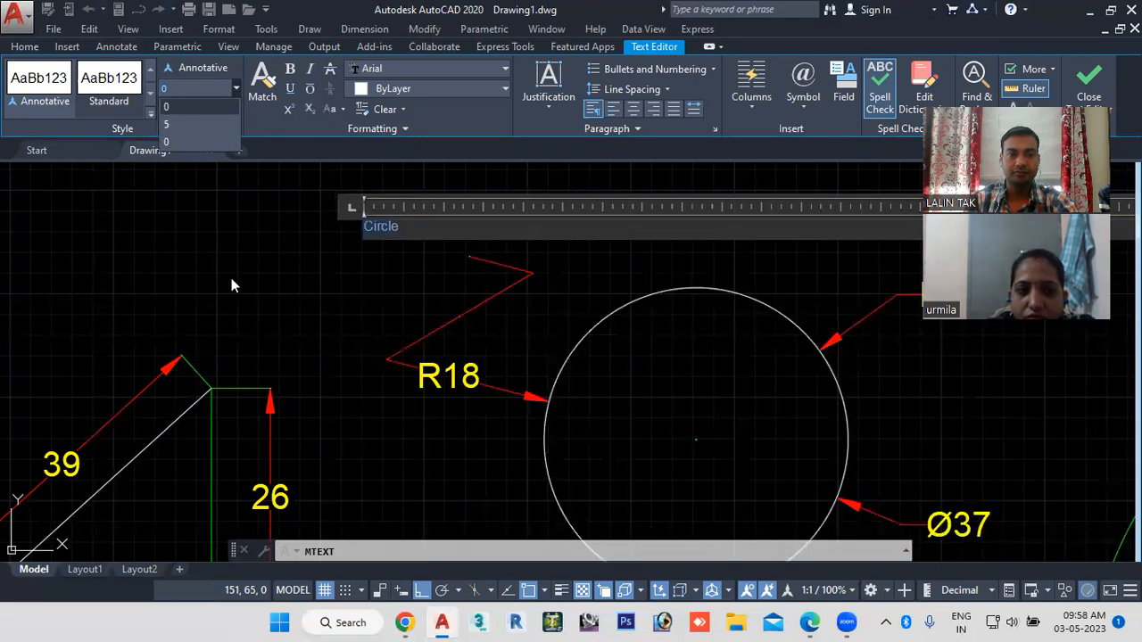
pyautogui.click(169, 123)
pyautogui.click(271, 286)
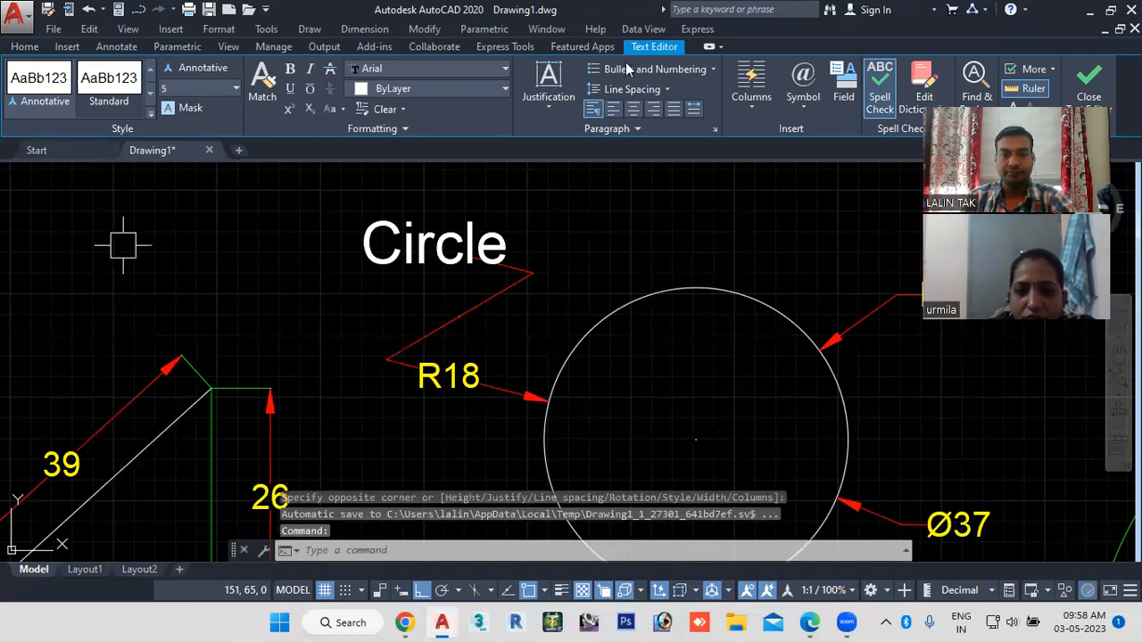
# Step: Move the "Circle" text with Ortho off so that it sits beside the free end of the jogged dimension line
pyautogui.scroll(-2, 450, 251)
pyautogui.scroll(4, 458, 260)
pyautogui.click(457, 259)
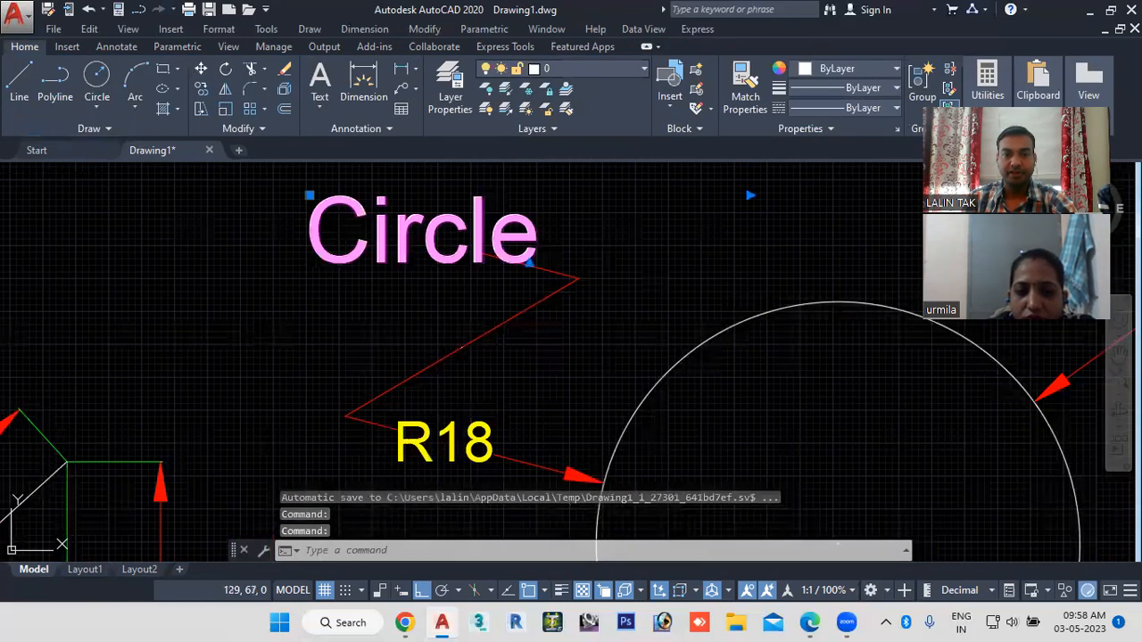
pyautogui.rightClick(479, 253)
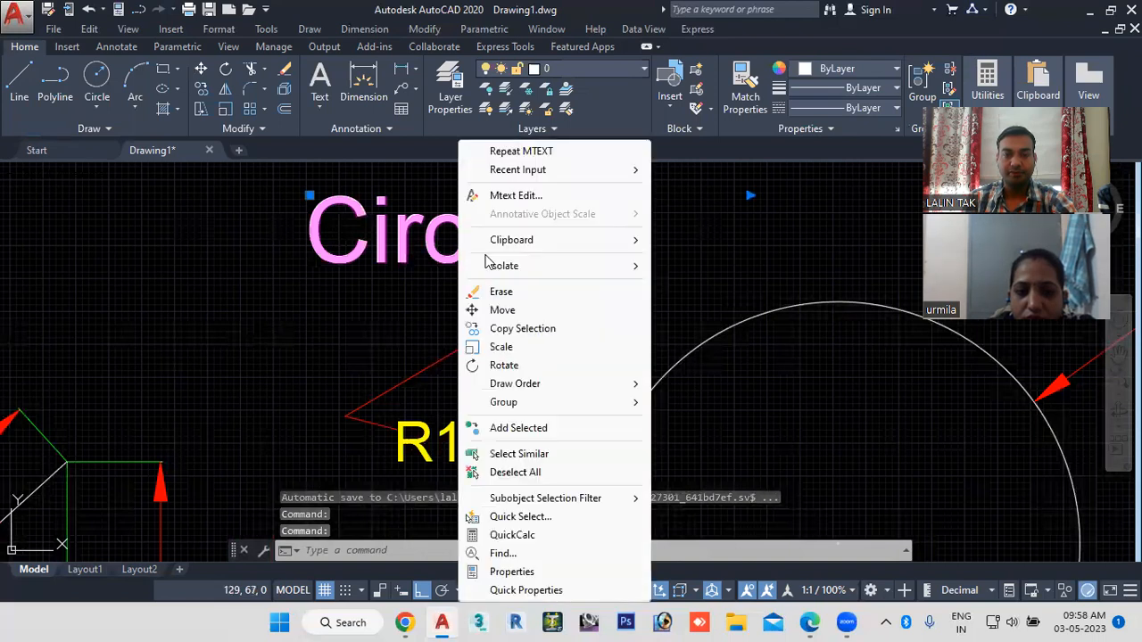
pyautogui.click(500, 316)
pyautogui.click(403, 219)
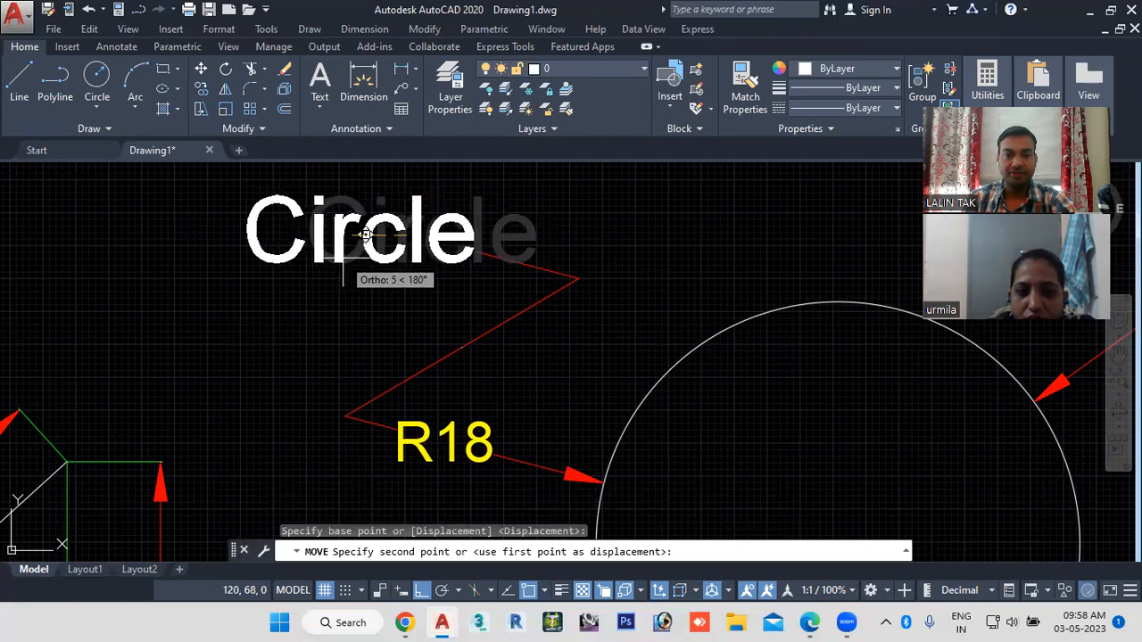
pyautogui.click(421, 591)
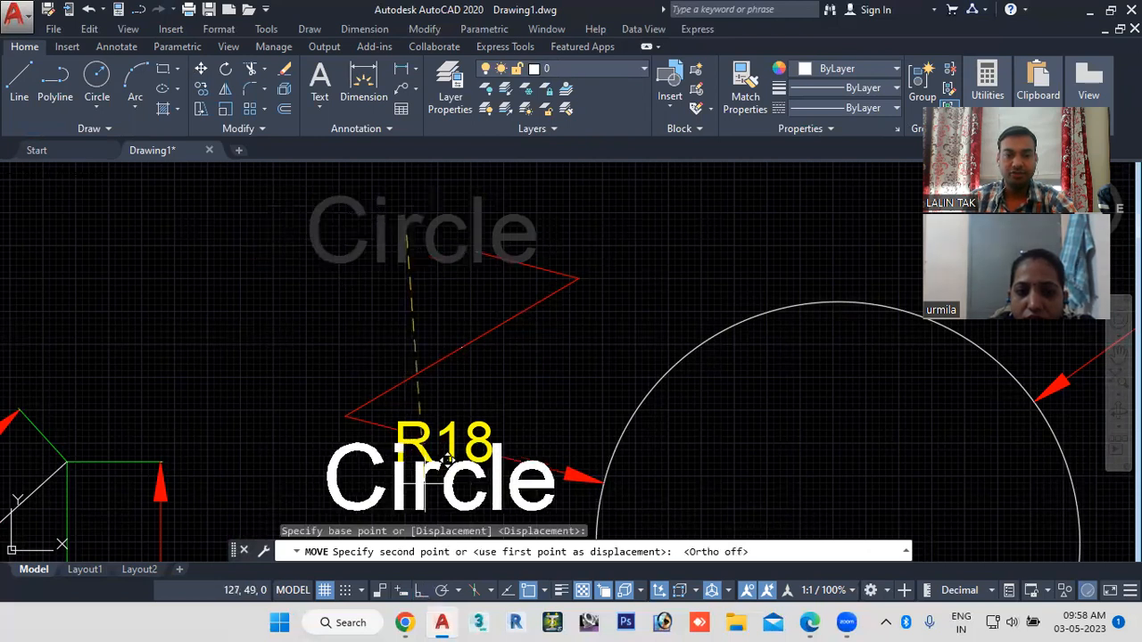
pyautogui.click(361, 223)
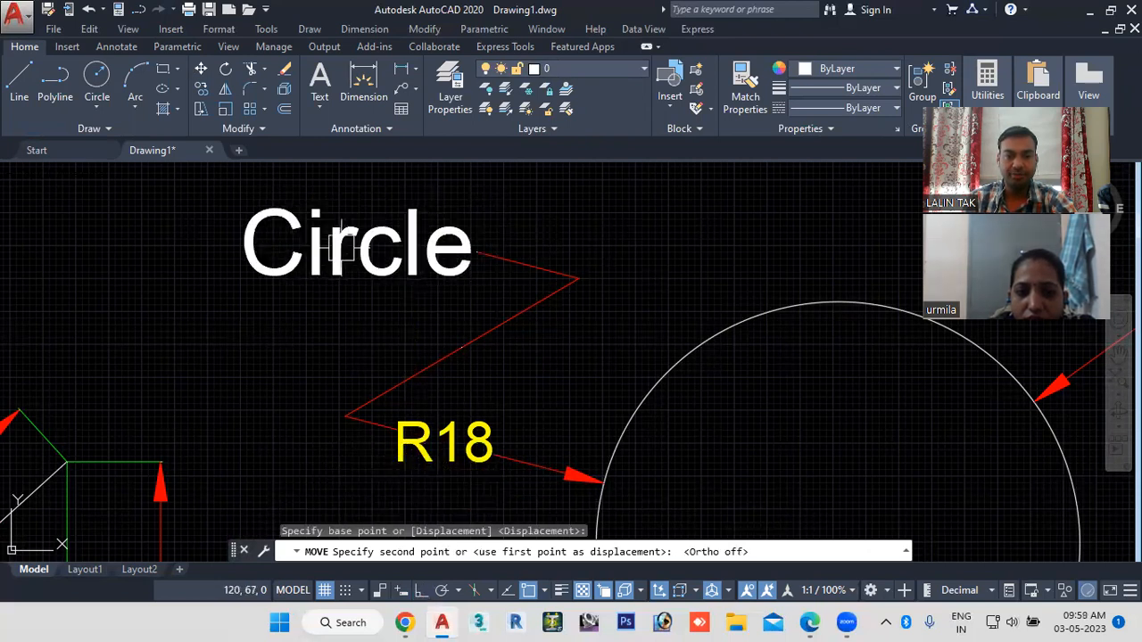
# Step: Change the colour of the "Circle" text to Red
pyautogui.scroll(-2, 474, 313)
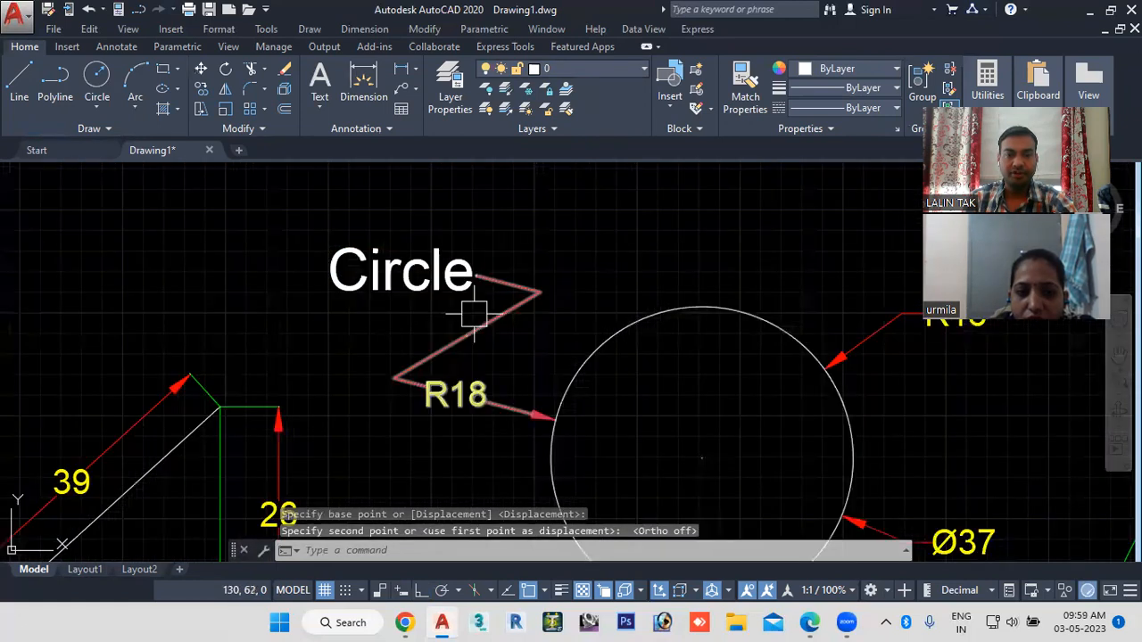
pyautogui.moveTo(385, 317)
pyautogui.mouseDown(button='middle')
pyautogui.moveTo(532, 294)
pyautogui.moveTo(499, 321)
pyautogui.mouseUp(button='middle')
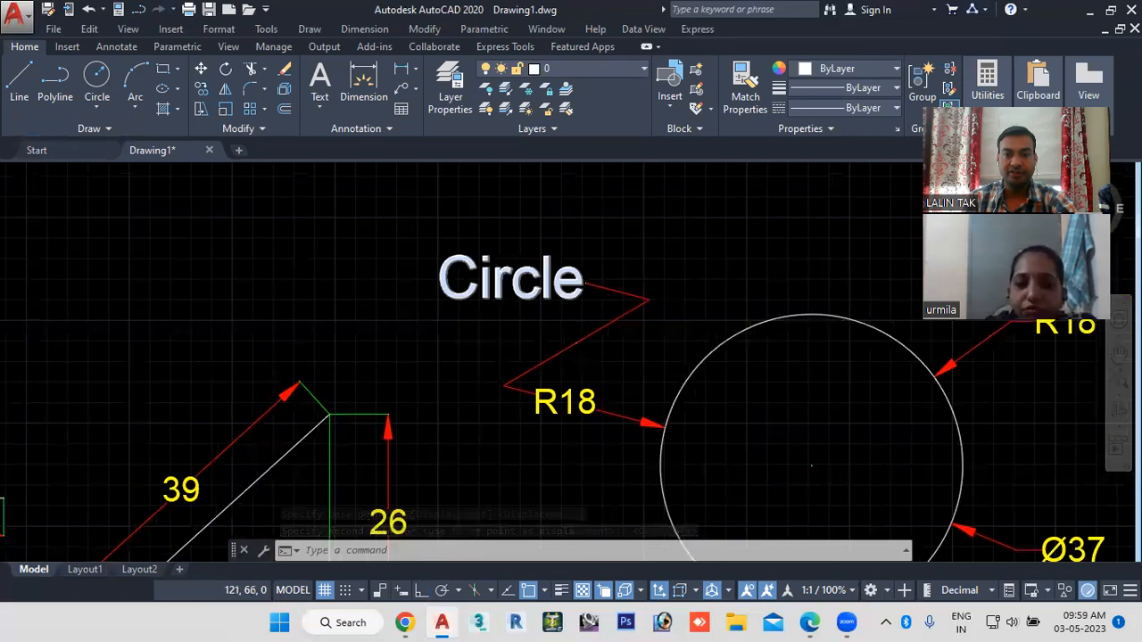
pyautogui.scroll(2, 511, 292)
pyautogui.click(511, 289)
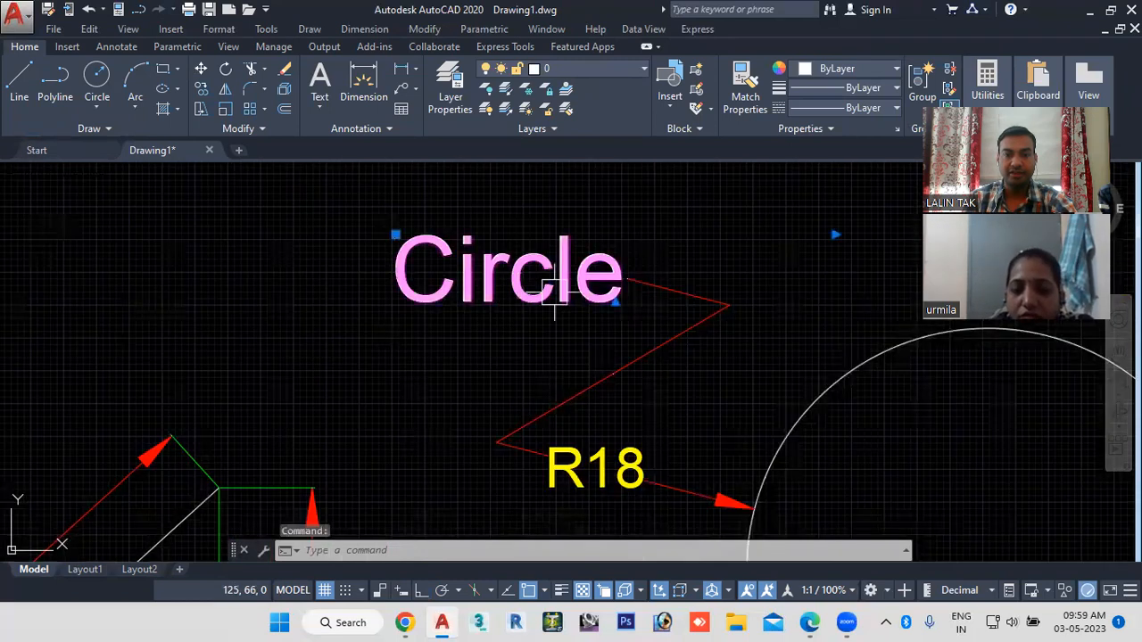
pyautogui.click(881, 70)
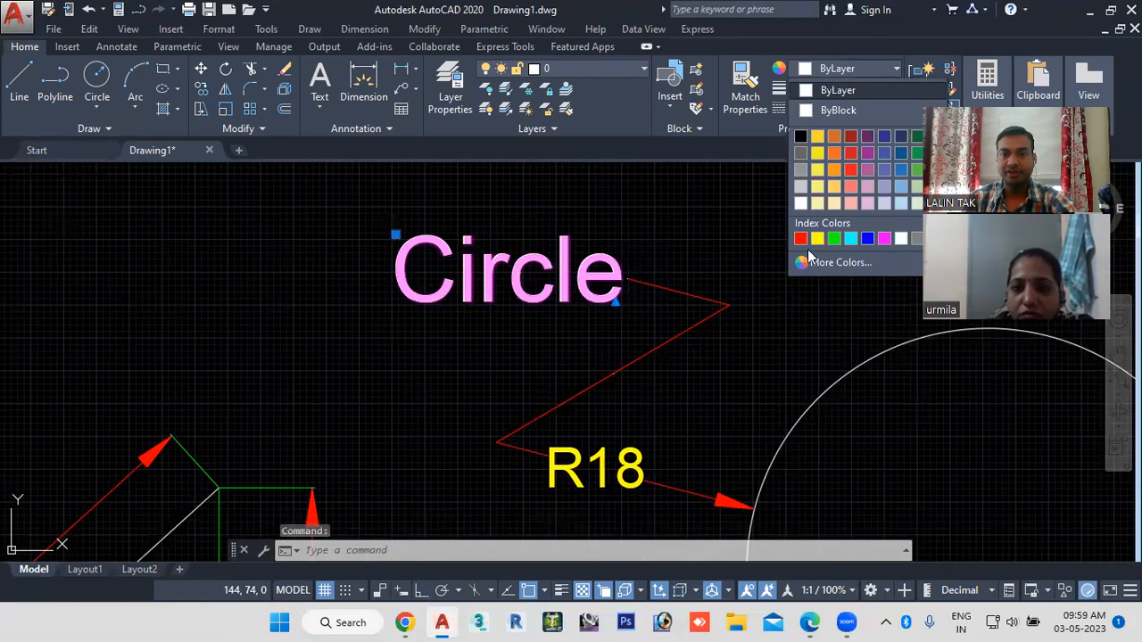
pyautogui.click(800, 239)
pyautogui.scroll(-4, 463, 266)
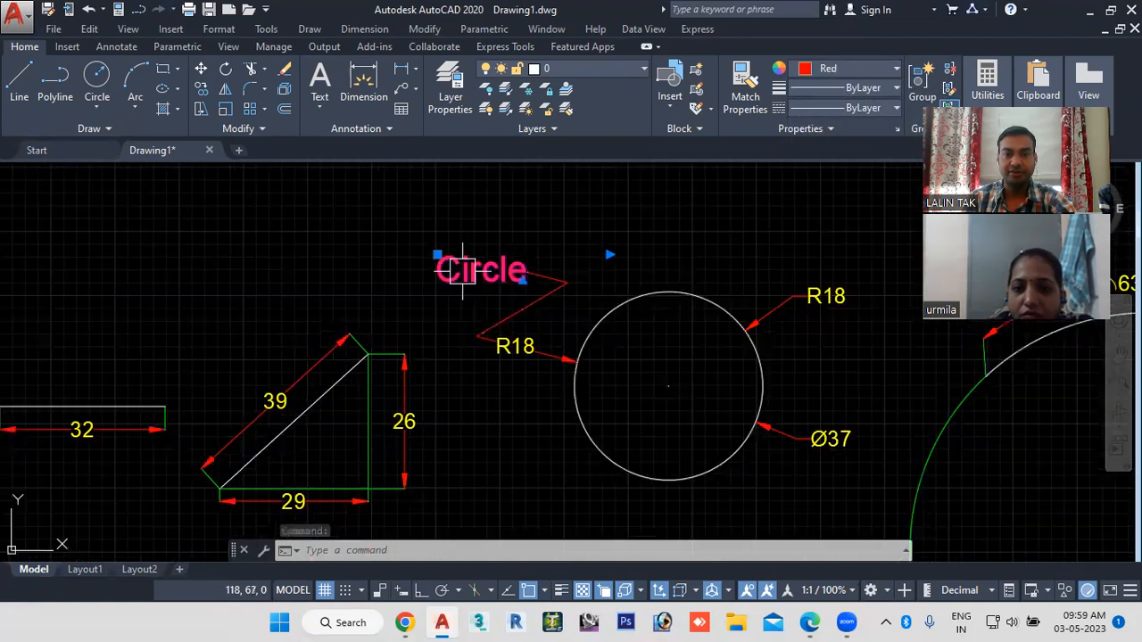
pyautogui.press('Escape')
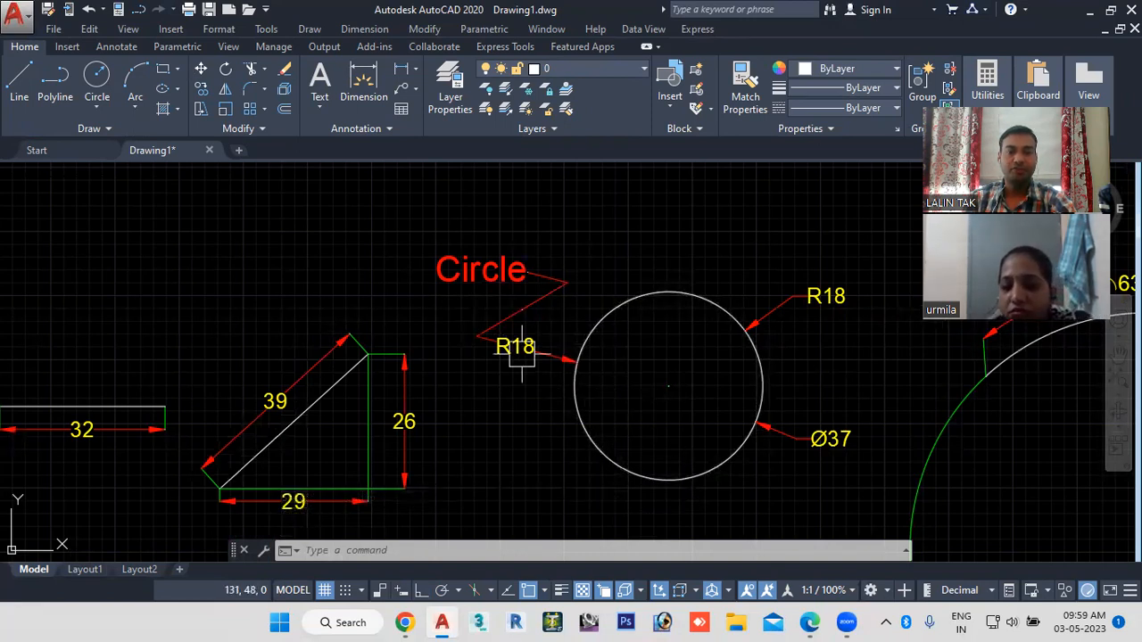
# Step: Check the Dimension measurement PDF in Edge for the command that adds a jog in a dimension, and view the horizontal lines' linear dimensions in AutoCAD
pyautogui.moveTo(668, 370)
pyautogui.mouseDown(button='middle')
pyautogui.moveTo(557, 384)
pyautogui.moveTo(538, 341)
pyautogui.mouseUp(button='middle')
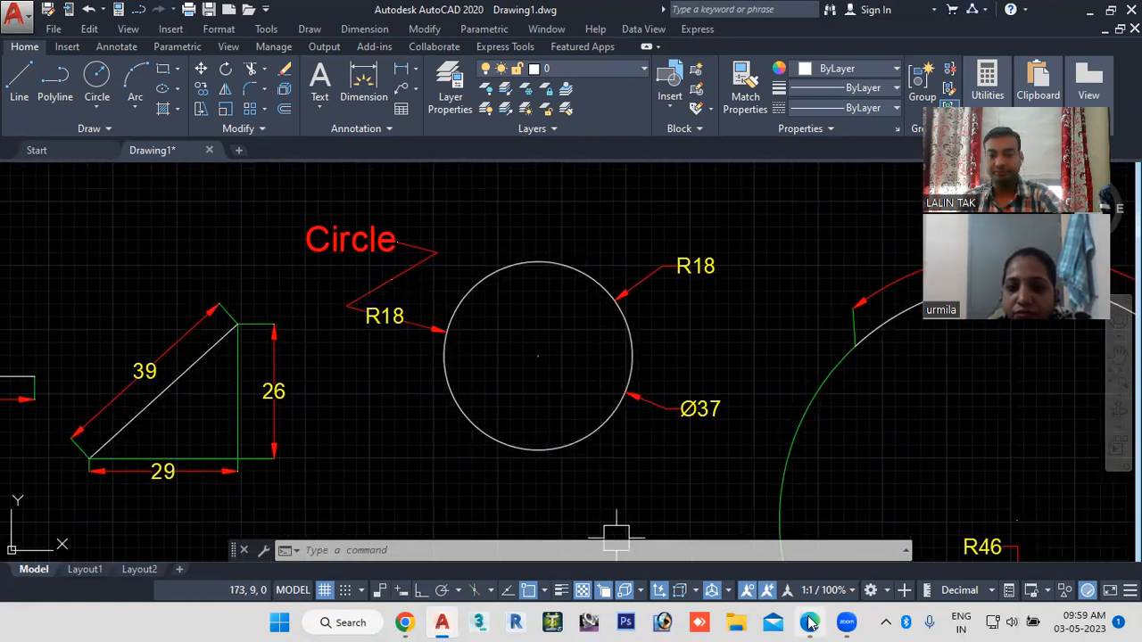
pyautogui.click(810, 623)
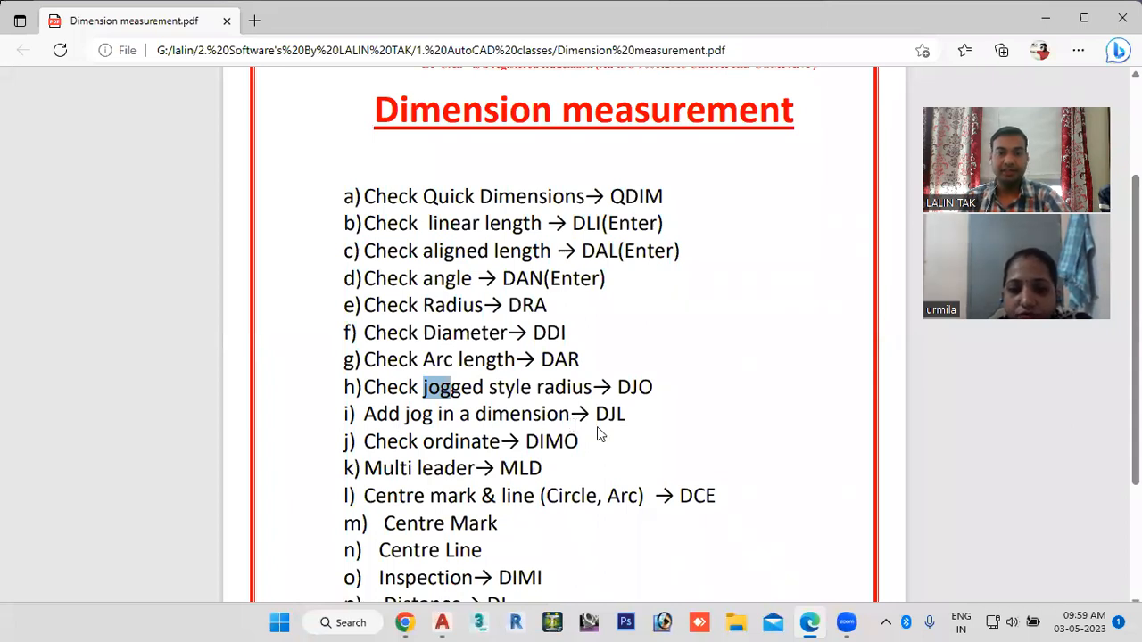
pyautogui.moveTo(807, 622)
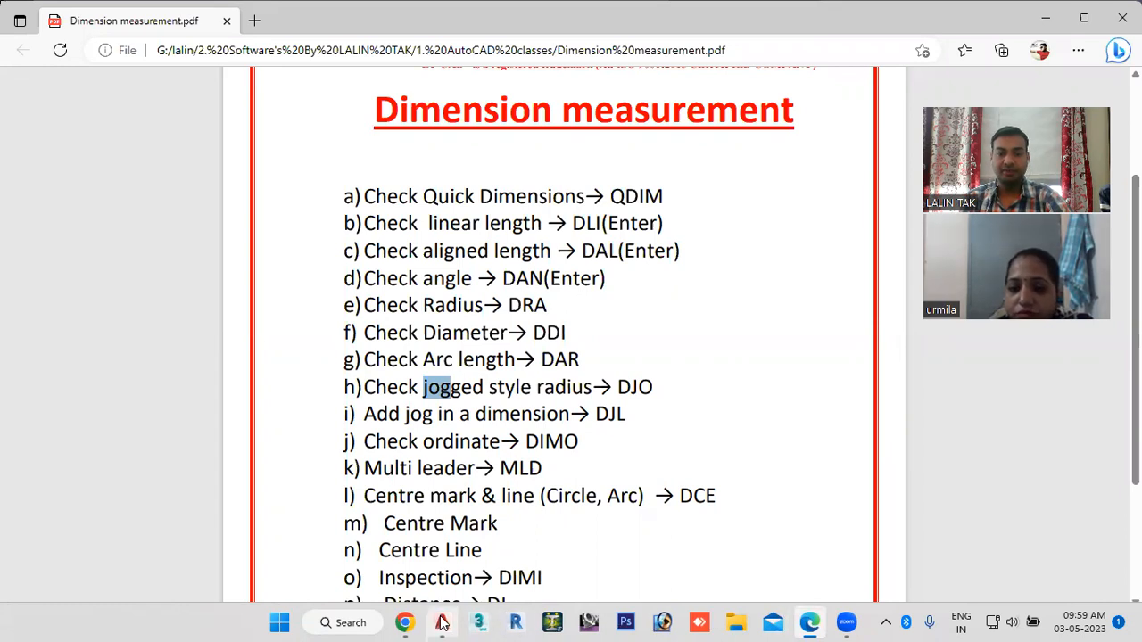
pyautogui.moveTo(442, 623)
pyautogui.click(471, 521)
pyautogui.scroll(-2, 386, 312)
pyautogui.scroll(-2, 385, 312)
pyautogui.moveTo(411, 353)
pyautogui.mouseDown(button='middle')
pyautogui.moveTo(805, 362)
pyautogui.moveTo(918, 378)
pyautogui.mouseUp(button='middle')
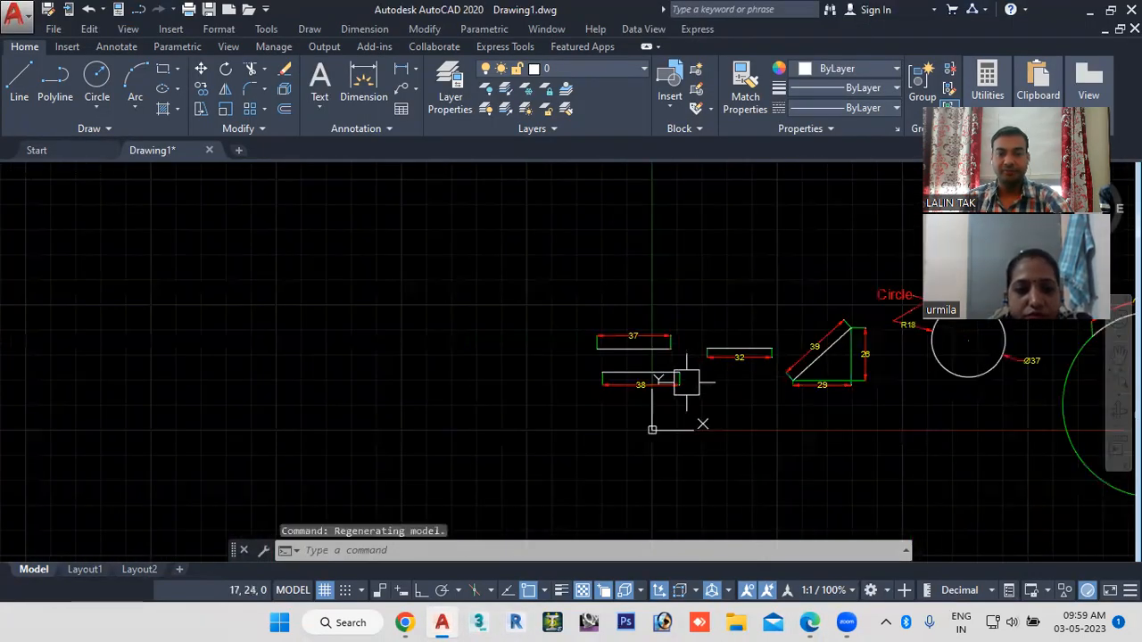
pyautogui.scroll(2, 685, 382)
pyautogui.moveTo(638, 431)
pyautogui.mouseDown(button='middle')
pyautogui.moveTo(597, 384)
pyautogui.moveTo(577, 382)
pyautogui.mouseUp(button='middle')
pyautogui.moveTo(449, 441); pyautogui.dragTo(442, 450, button='middle')
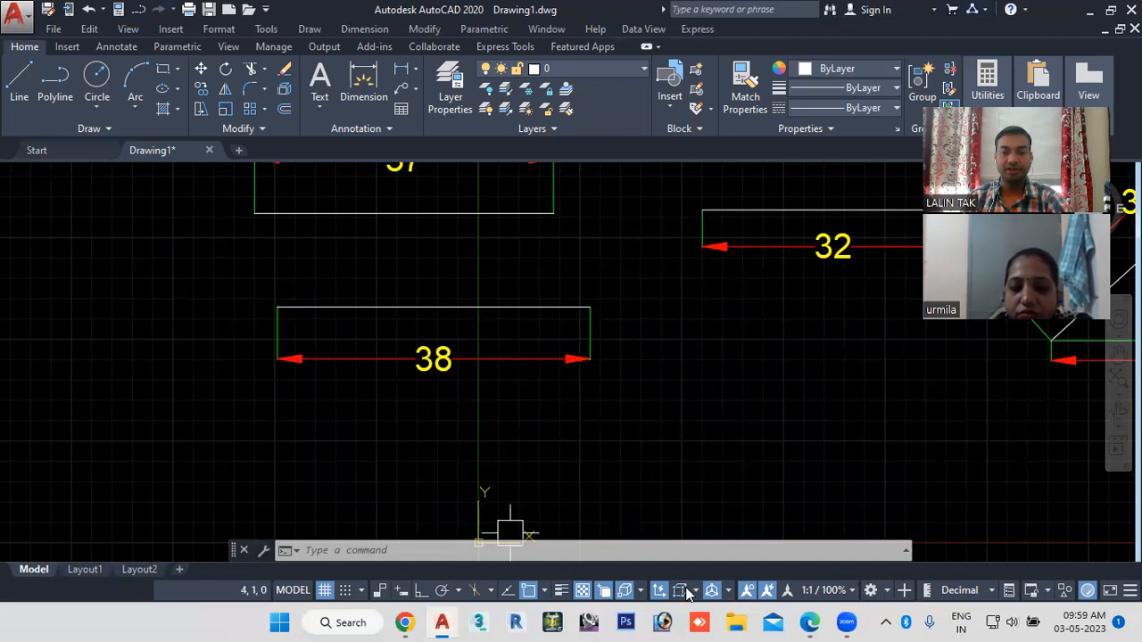
# Step: Check the PDF in Edge for the dimension jog command, and add a jog left of the text on the lower horizontal line's 38 dimension in AutoCAD
pyautogui.click(811, 622)
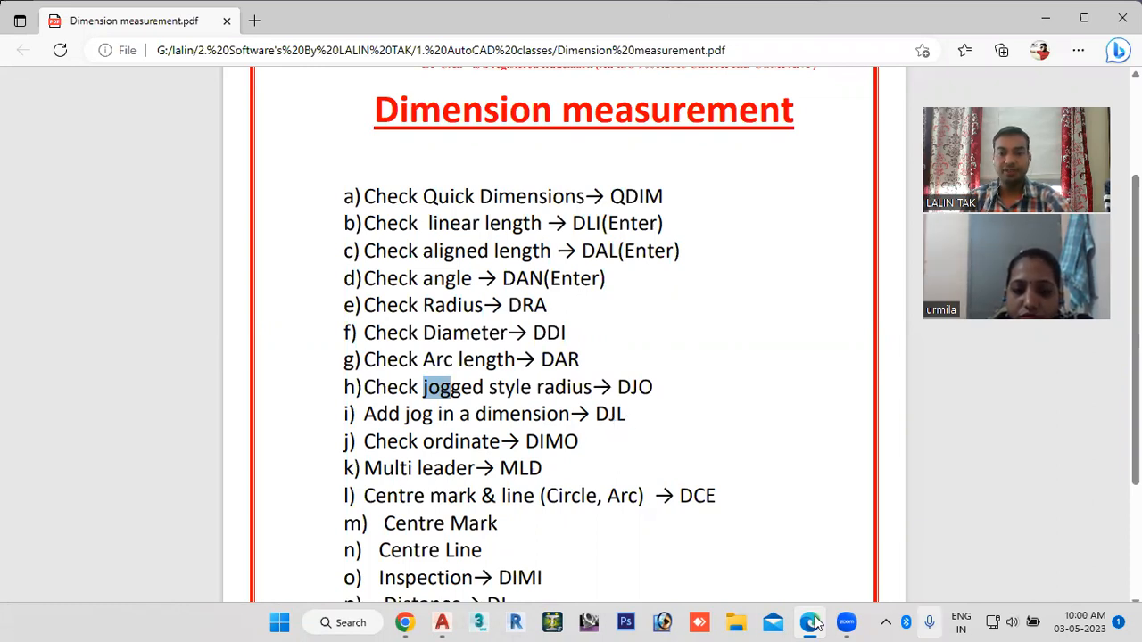
pyautogui.click(442, 622)
pyautogui.click(436, 552)
pyautogui.write('djl')
pyautogui.press('Return')
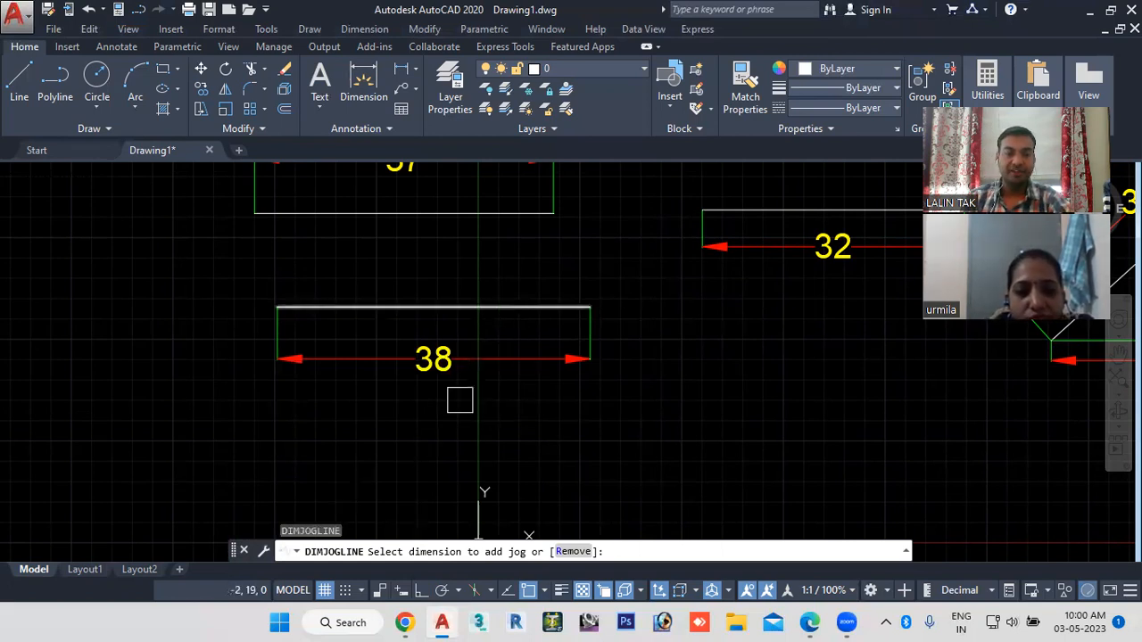
pyautogui.scroll(2, 460, 406)
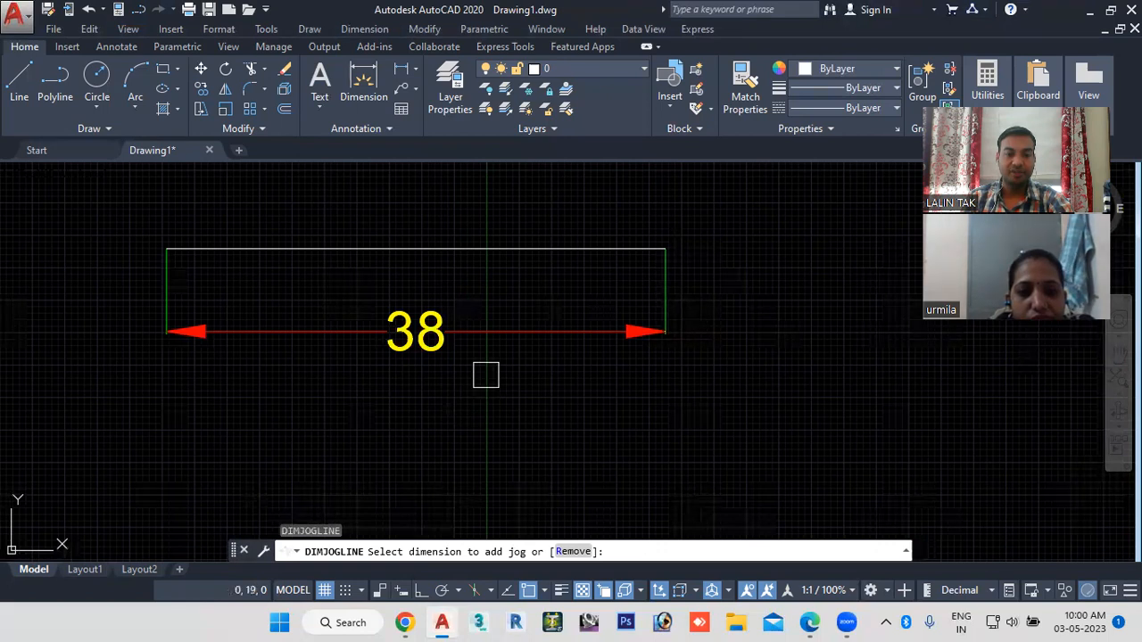
pyautogui.click(510, 332)
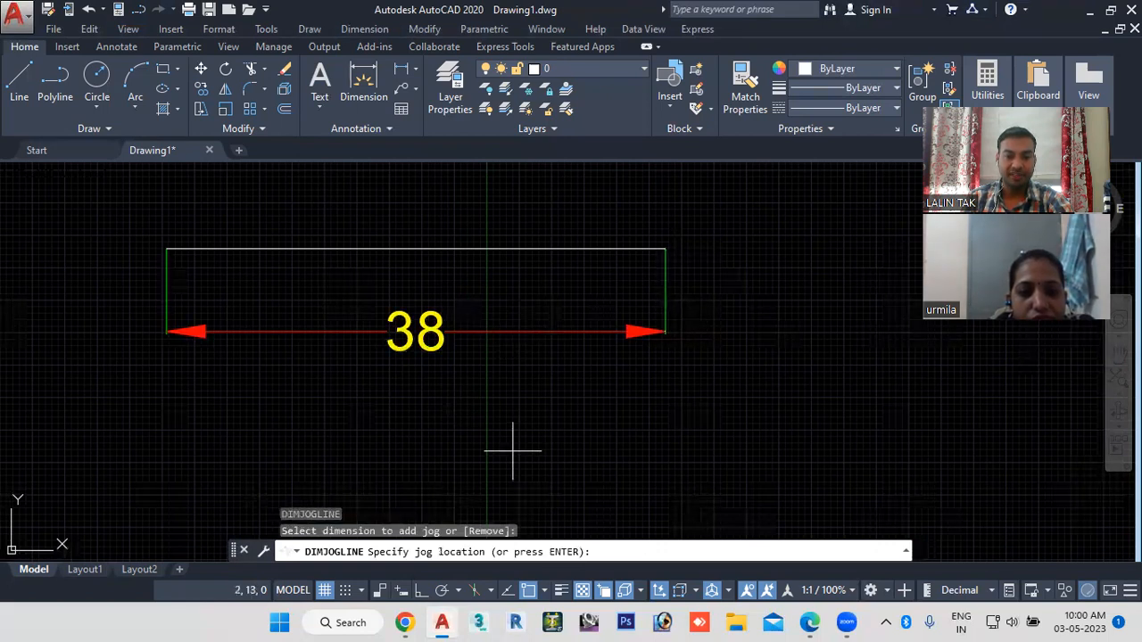
pyautogui.moveTo(246, 386); pyautogui.dragTo(416, 382, button='middle')
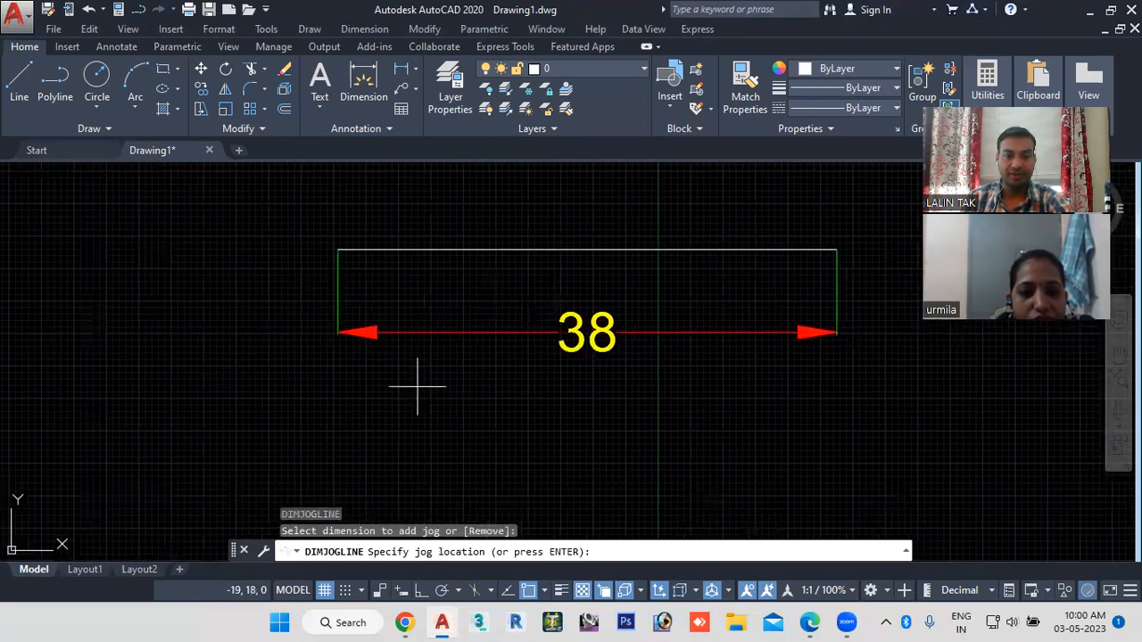
pyautogui.click(467, 332)
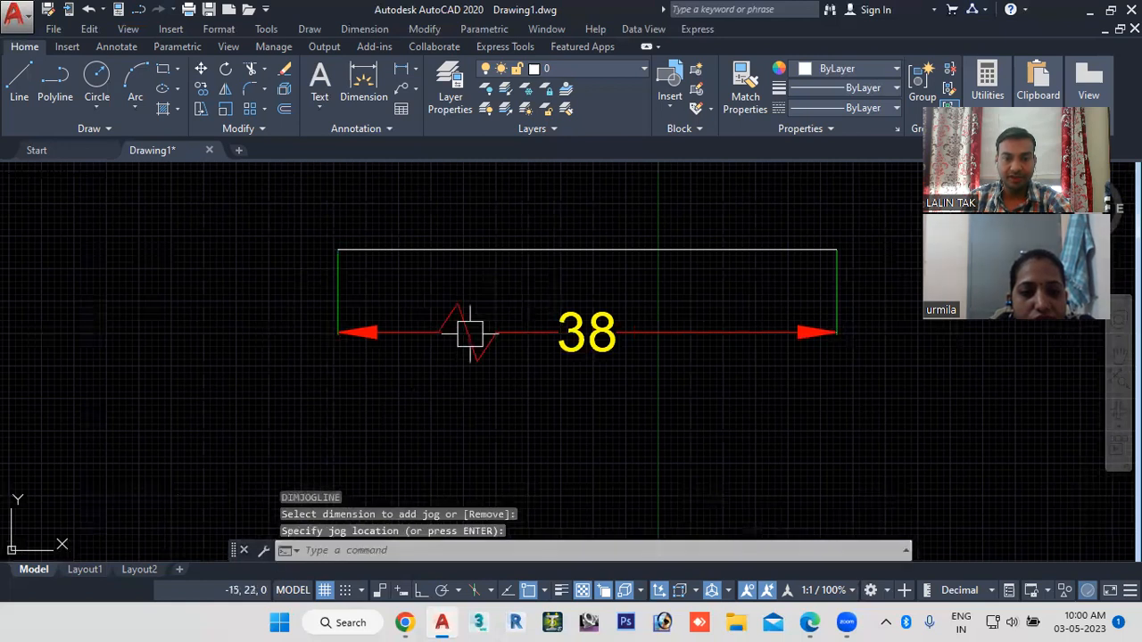
pyautogui.scroll(-2, 550, 418)
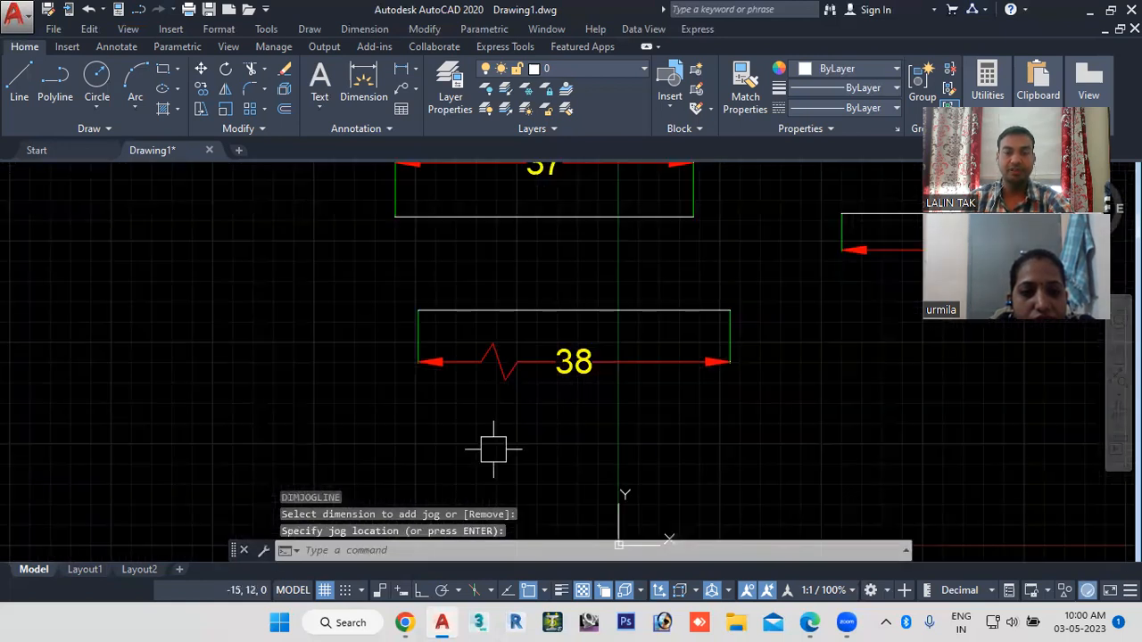
# Step: Copy the red "Circle" text from the jogged radius dimension to just below the jog in the lower horizontal line's dimension
pyautogui.scroll(-4, 525, 433)
pyautogui.moveTo(686, 418); pyautogui.dragTo(543, 389, button='middle')
pyautogui.click(801, 225)
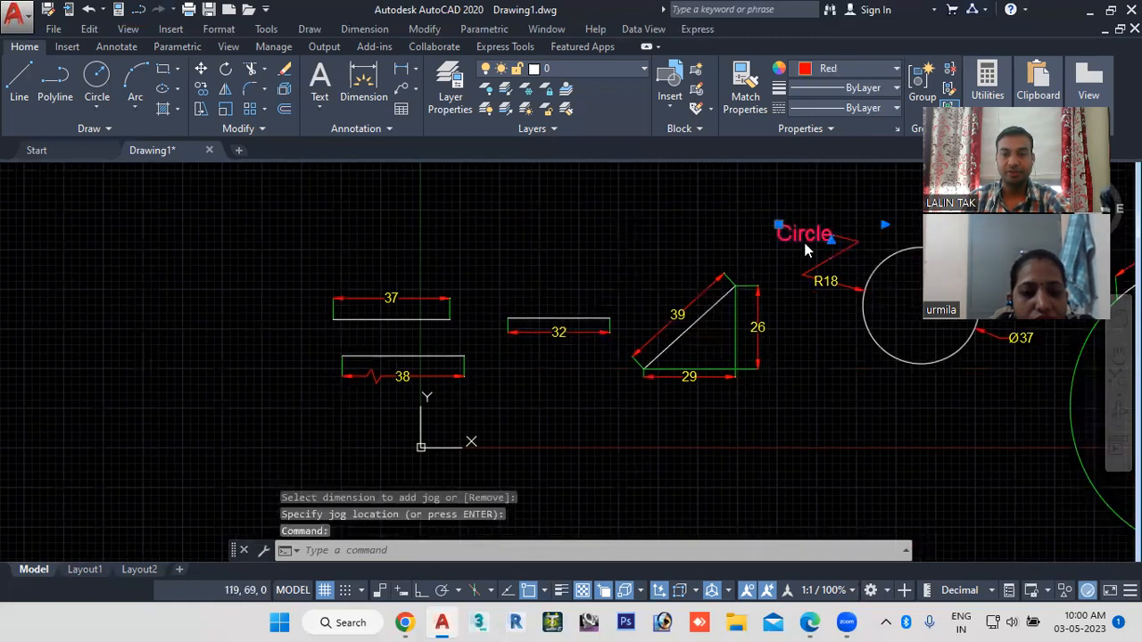
pyautogui.rightClick(799, 245)
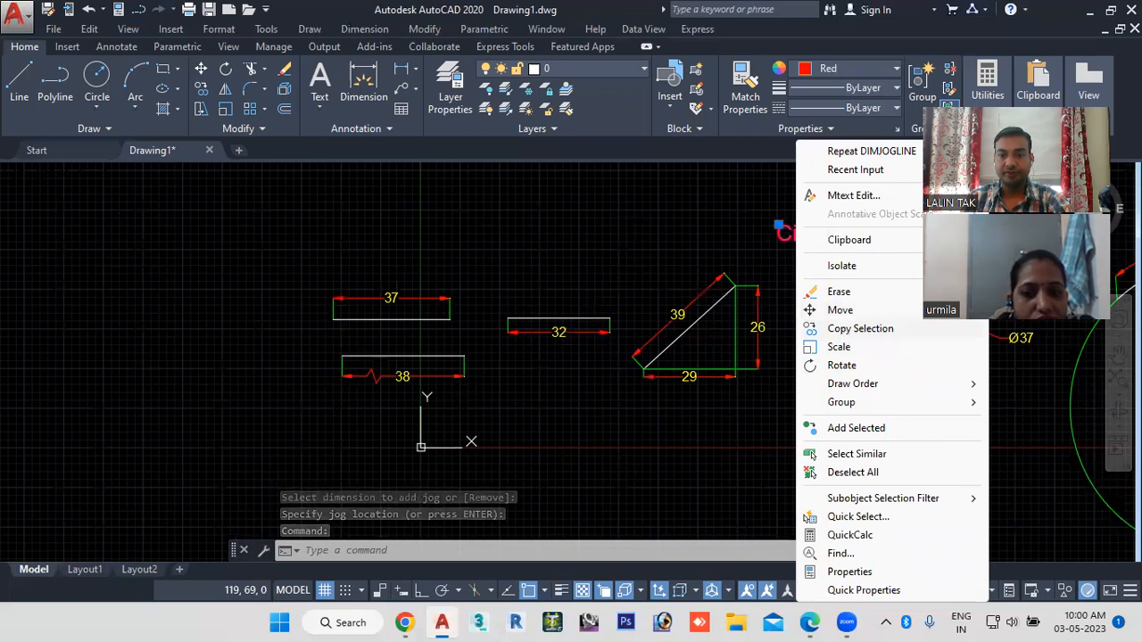
pyautogui.click(859, 328)
pyautogui.click(794, 233)
pyautogui.scroll(3, 388, 419)
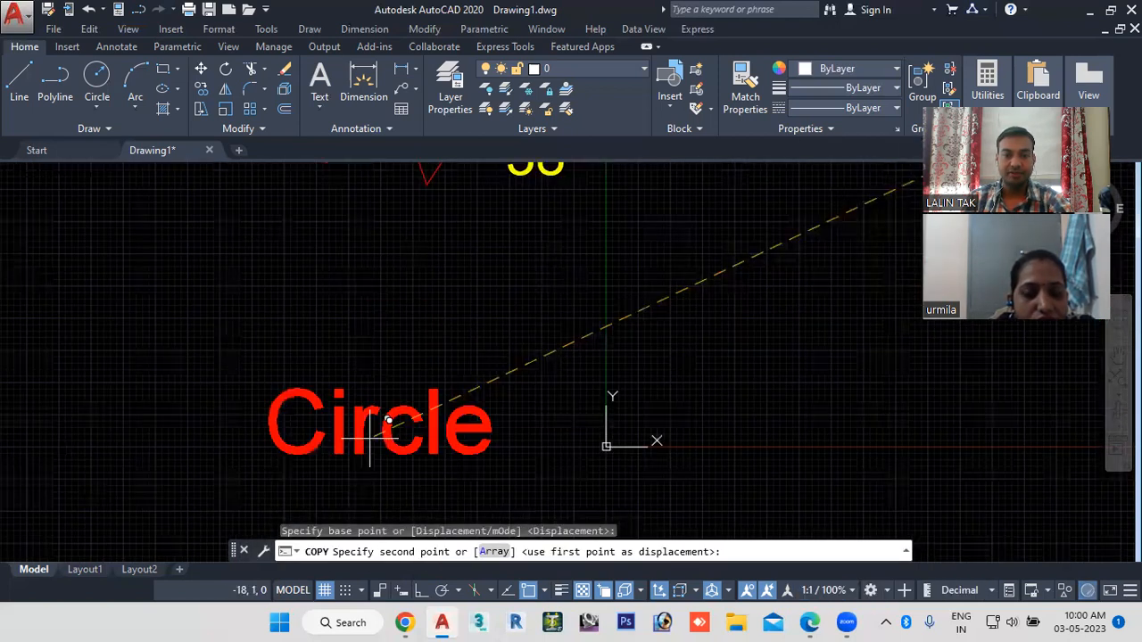
pyautogui.scroll(-3, 388, 419)
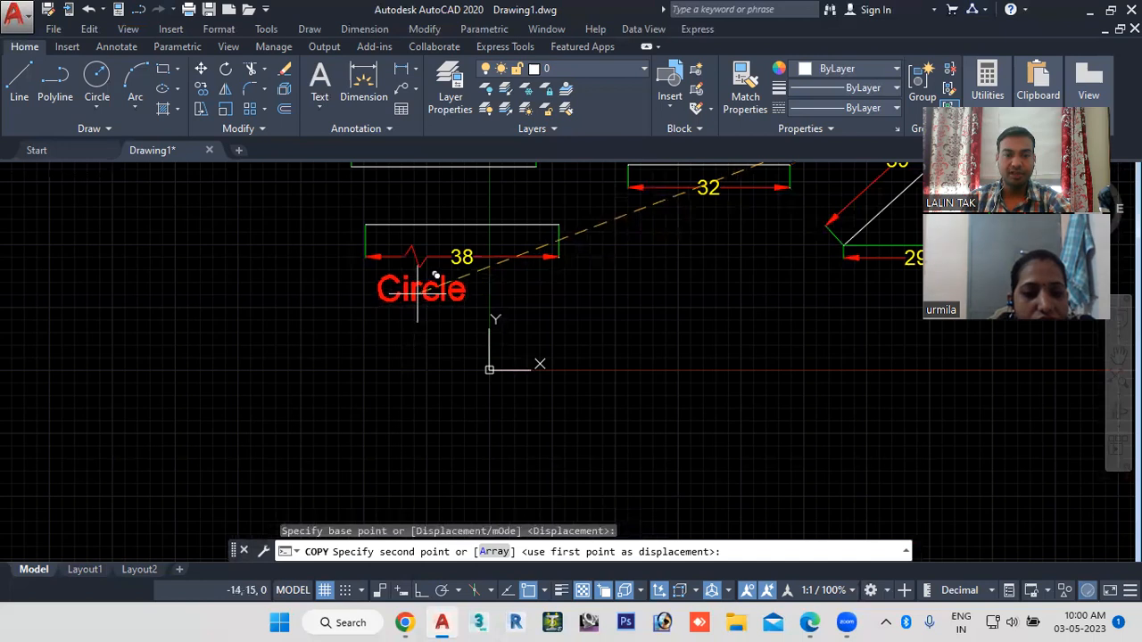
pyautogui.click(437, 269)
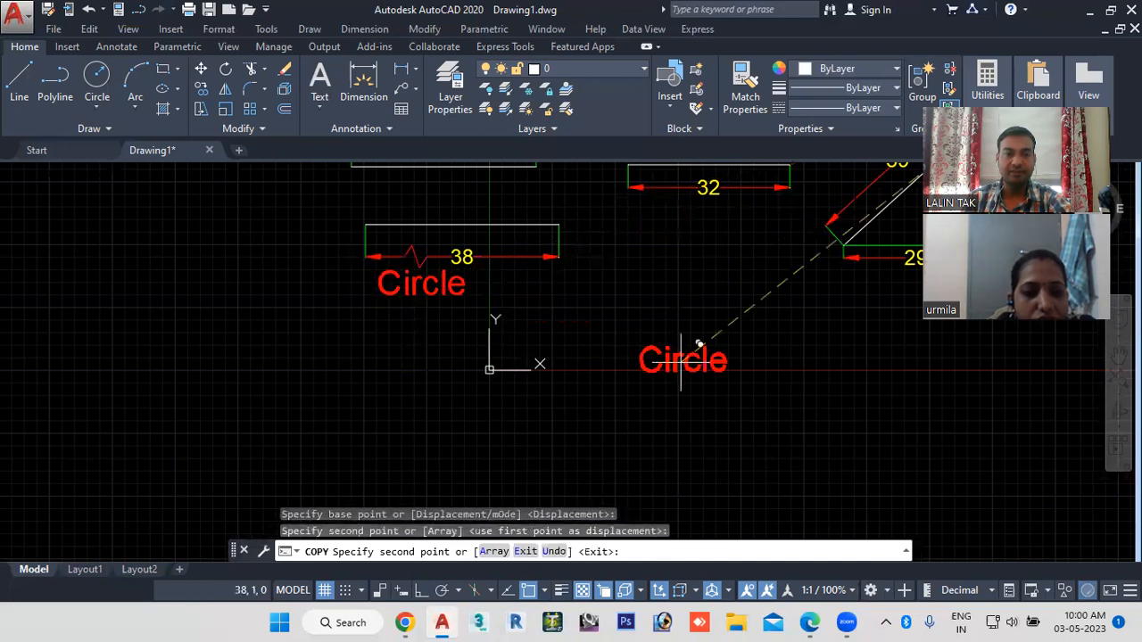
pyautogui.press('Escape')
# Step: Set the text height of the copied "Circle" text below the linear dimension to 3
pyautogui.scroll(3, 447, 270)
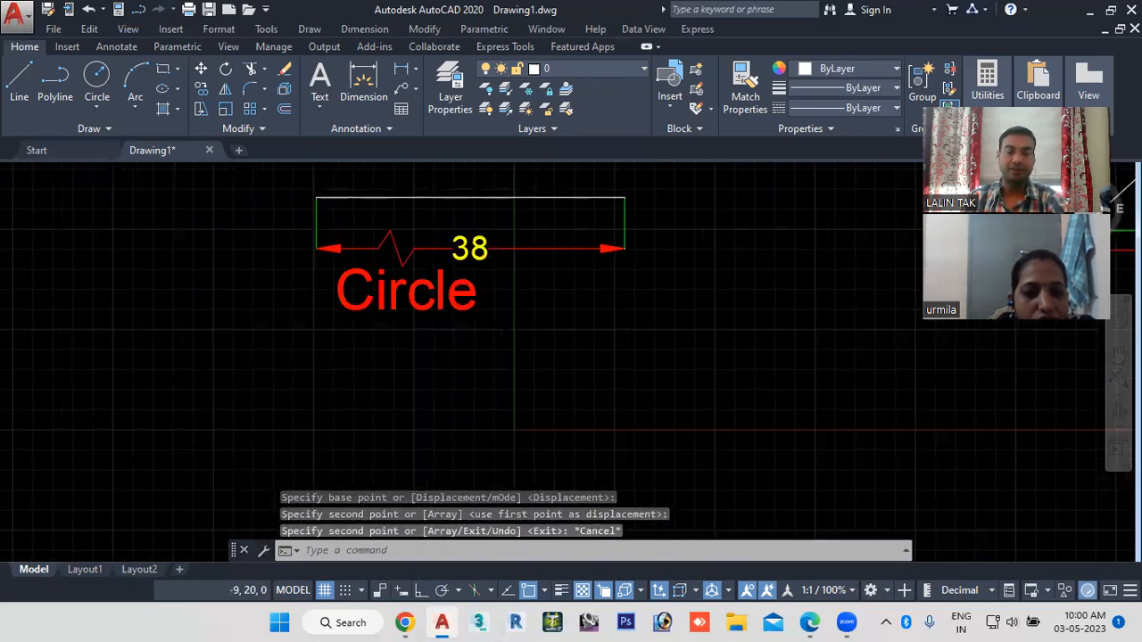
pyautogui.scroll(-3, 447, 270)
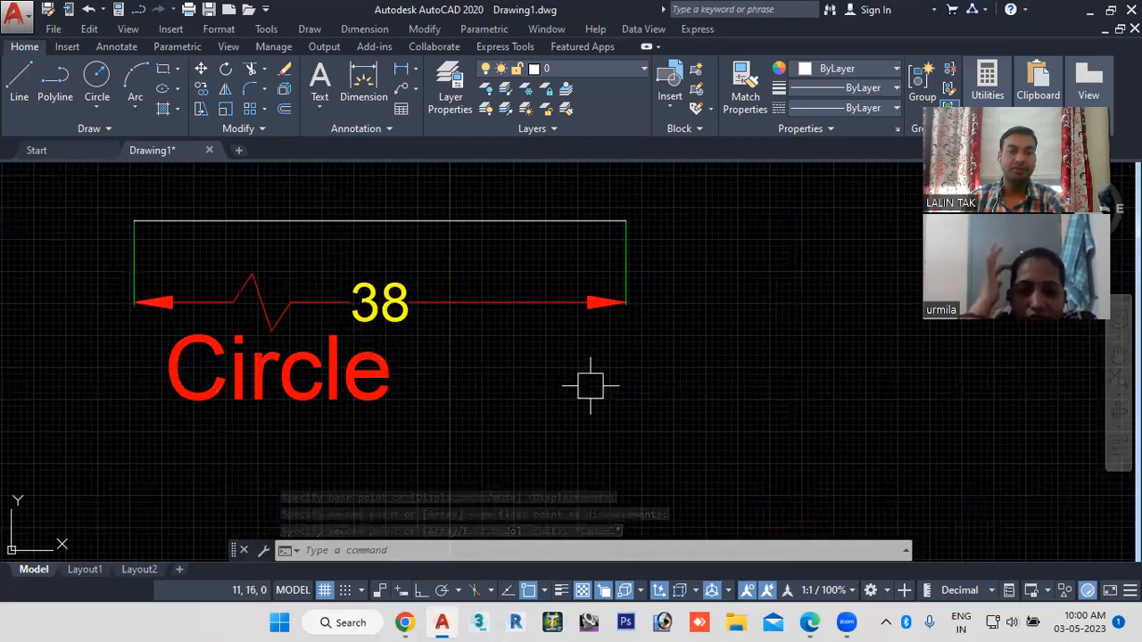
pyautogui.scroll(-2, 591, 387)
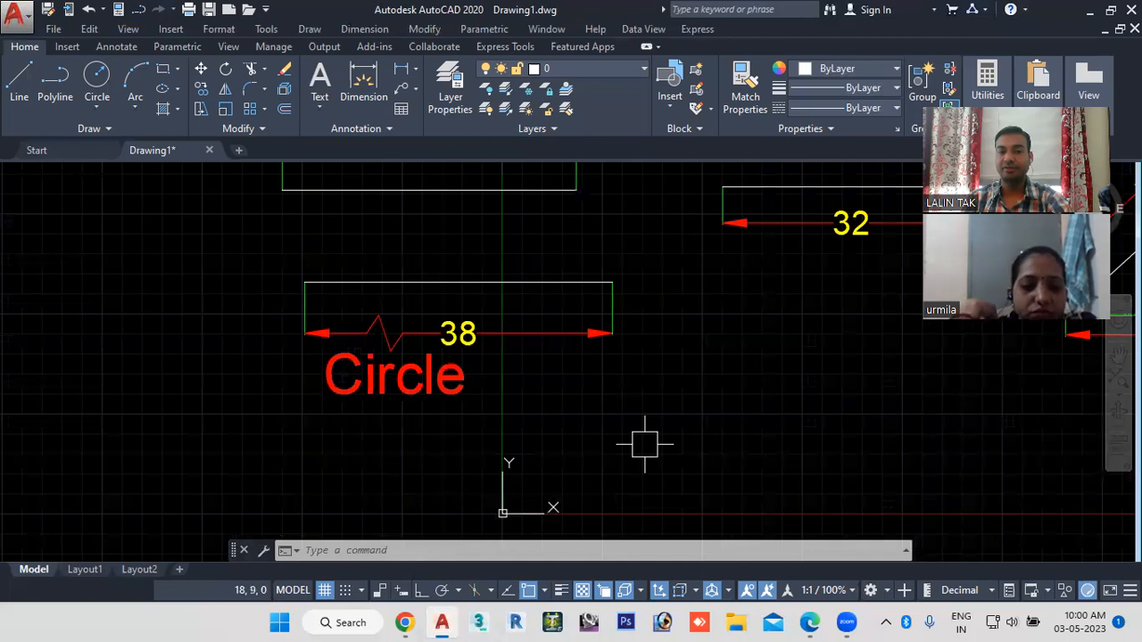
pyautogui.click(413, 379)
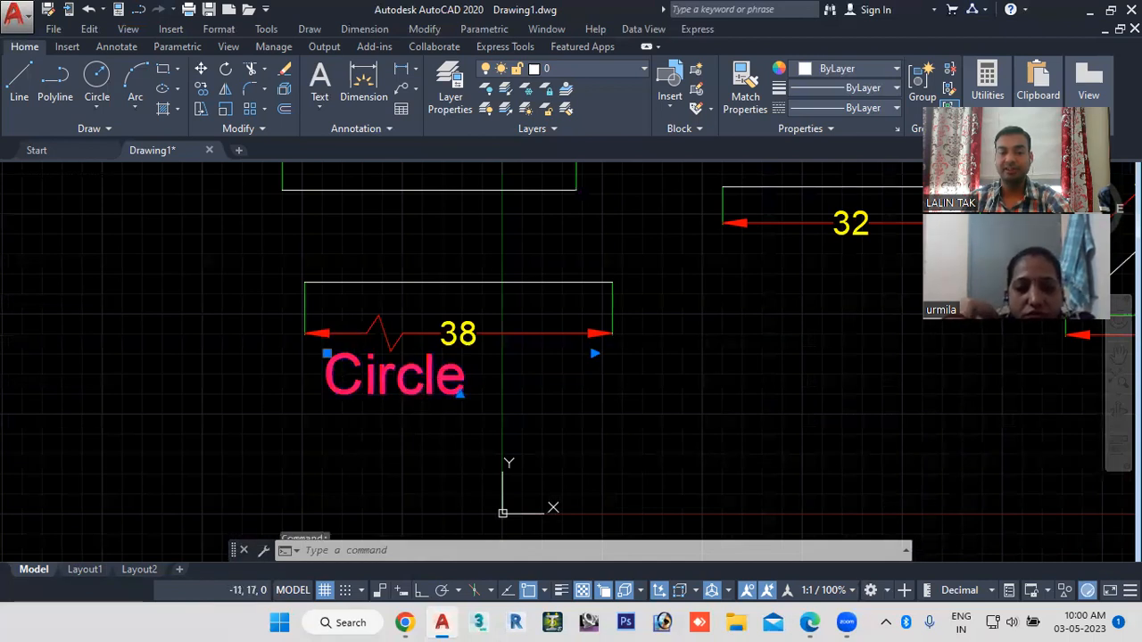
pyautogui.doubleClick(416, 379)
pyautogui.moveTo(469, 376); pyautogui.dragTo(323, 381)
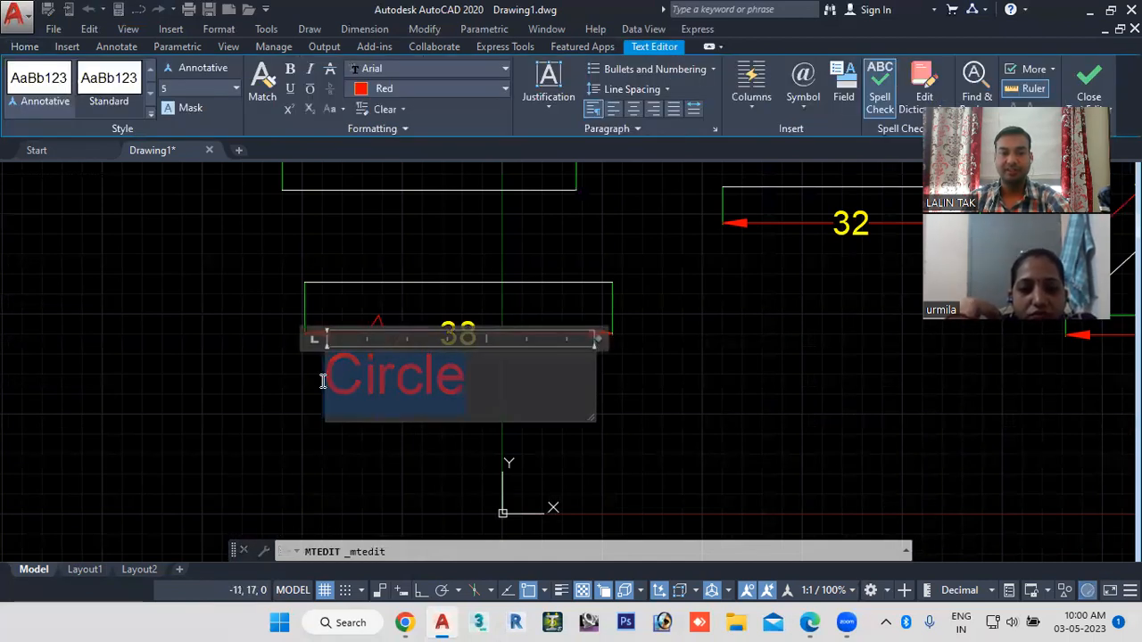
pyautogui.click(235, 89)
pyautogui.moveTo(186, 92); pyautogui.dragTo(148, 103)
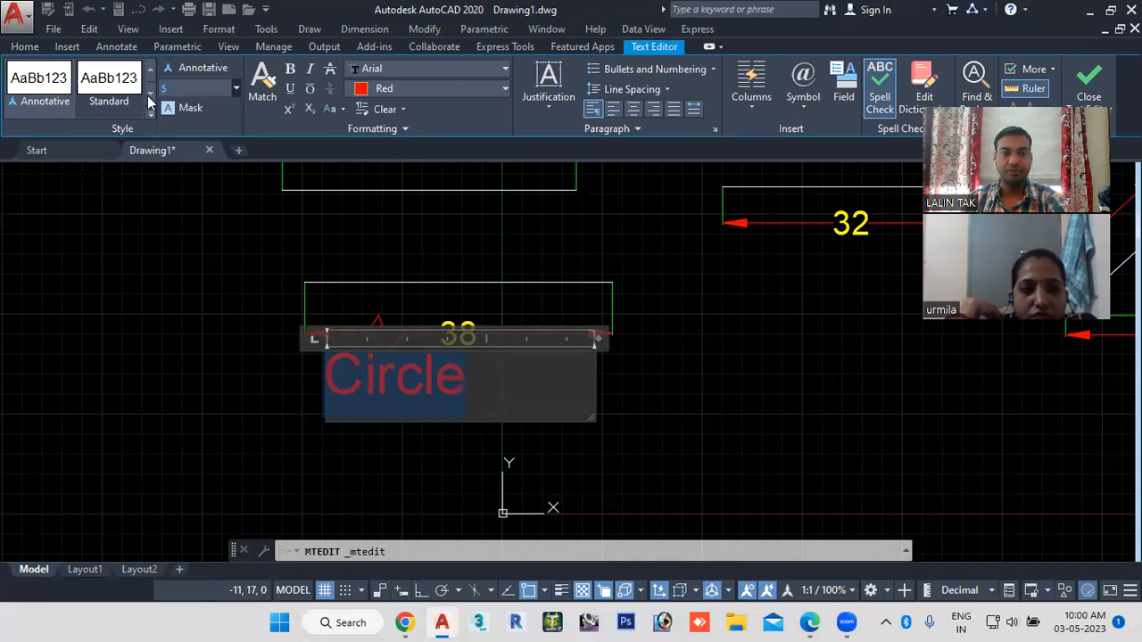
pyautogui.press('Left')
pyautogui.moveTo(327, 382); pyautogui.dragTo(529, 390)
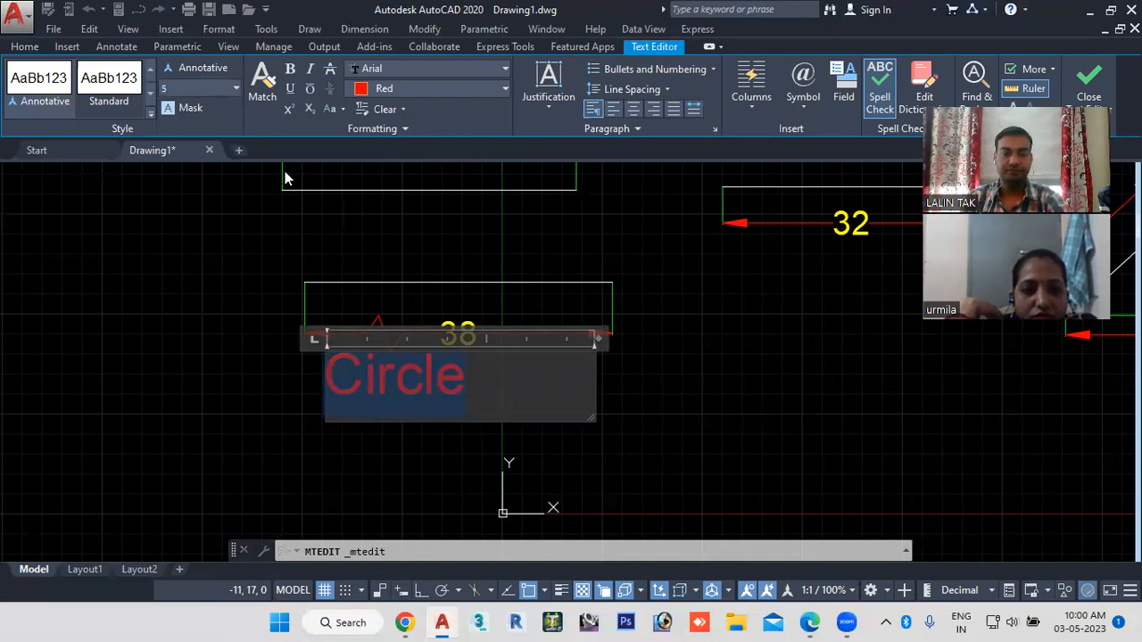
pyautogui.click(234, 88)
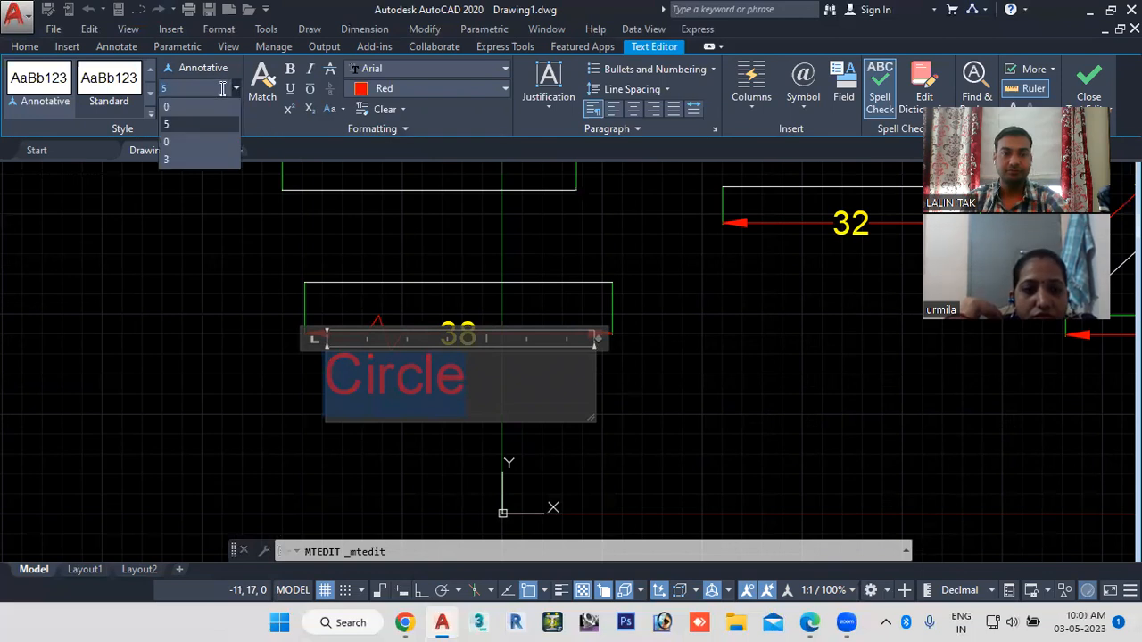
pyautogui.click(188, 158)
pyautogui.click(719, 418)
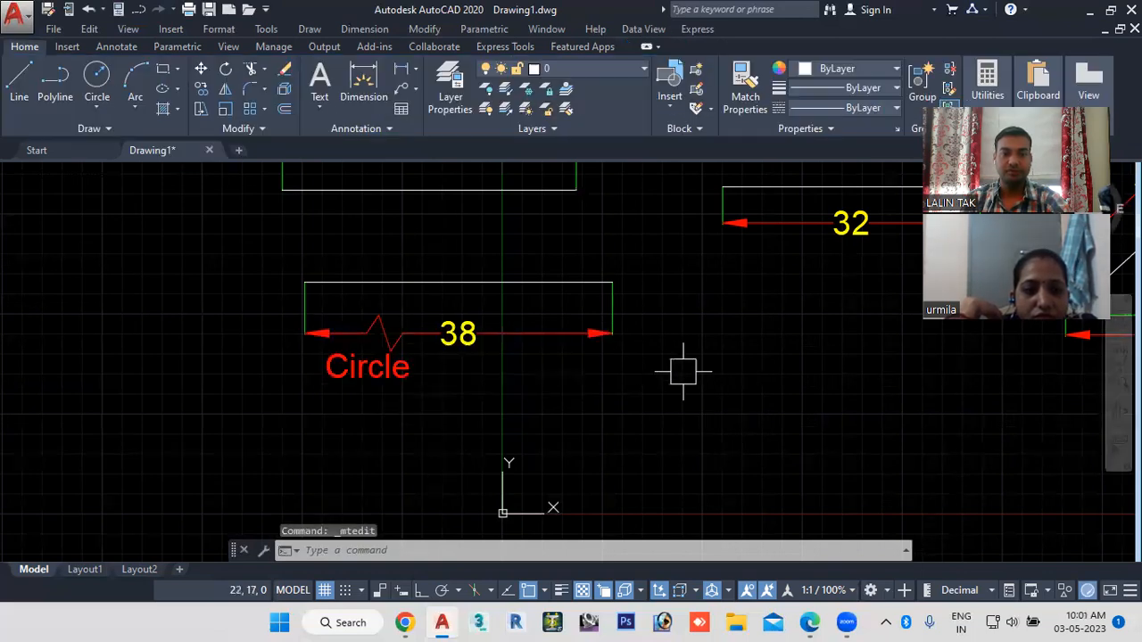
# Step: Compare the jogged linear and jogged radius dimensions, and check the Dimension measurement PDF in Edge for the ordinate dimension command
pyautogui.scroll(-2, 705, 345)
pyautogui.moveTo(706, 381)
pyautogui.mouseDown(button='middle')
pyautogui.moveTo(633, 412)
pyautogui.moveTo(329, 443)
pyautogui.mouseUp(button='middle')
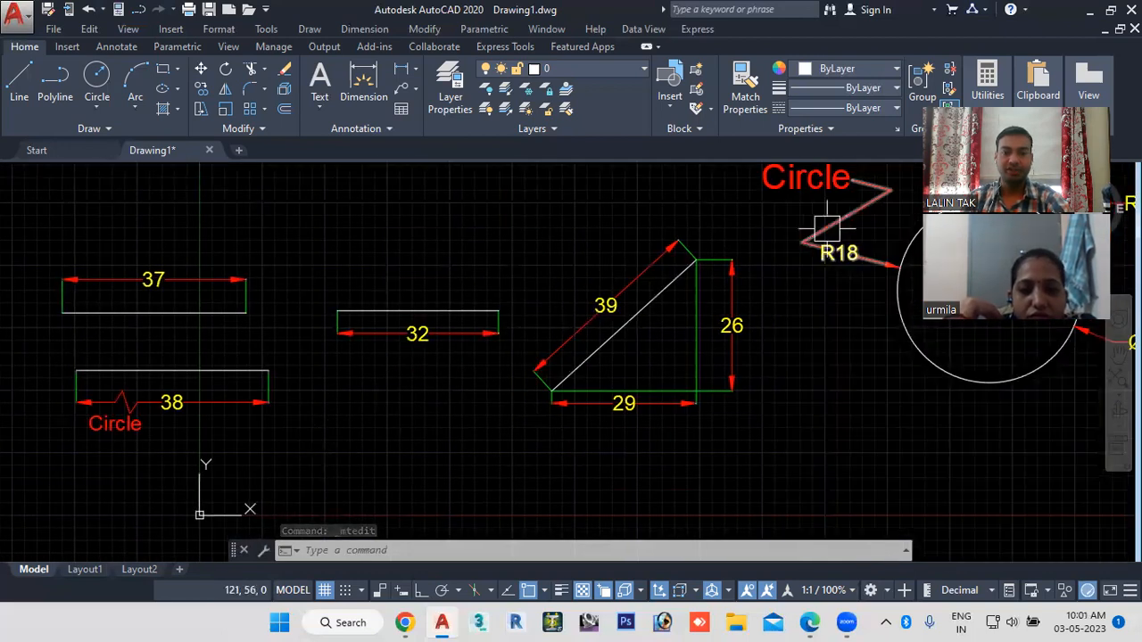
pyautogui.scroll(-2, 791, 265)
pyautogui.moveTo(370, 365)
pyautogui.mouseDown(button='middle')
pyautogui.moveTo(283, 407)
pyautogui.moveTo(214, 406)
pyautogui.mouseUp(button='middle')
pyautogui.scroll(2, 211, 411)
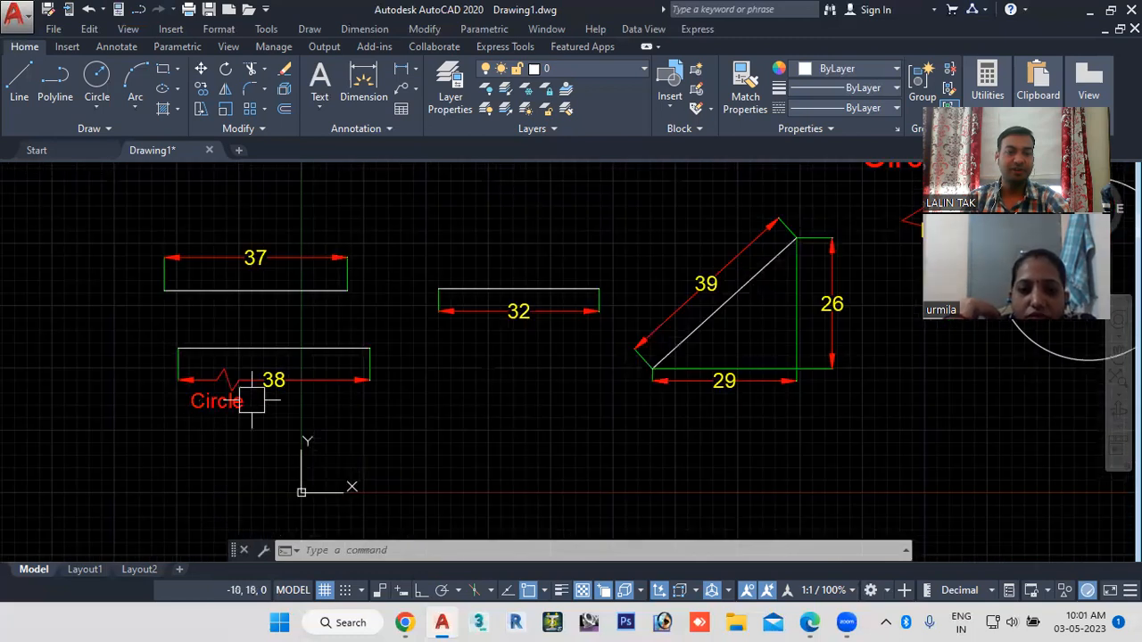
pyautogui.scroll(-2, 750, 305)
pyautogui.moveTo(750, 304); pyautogui.dragTo(489, 327, button='middle')
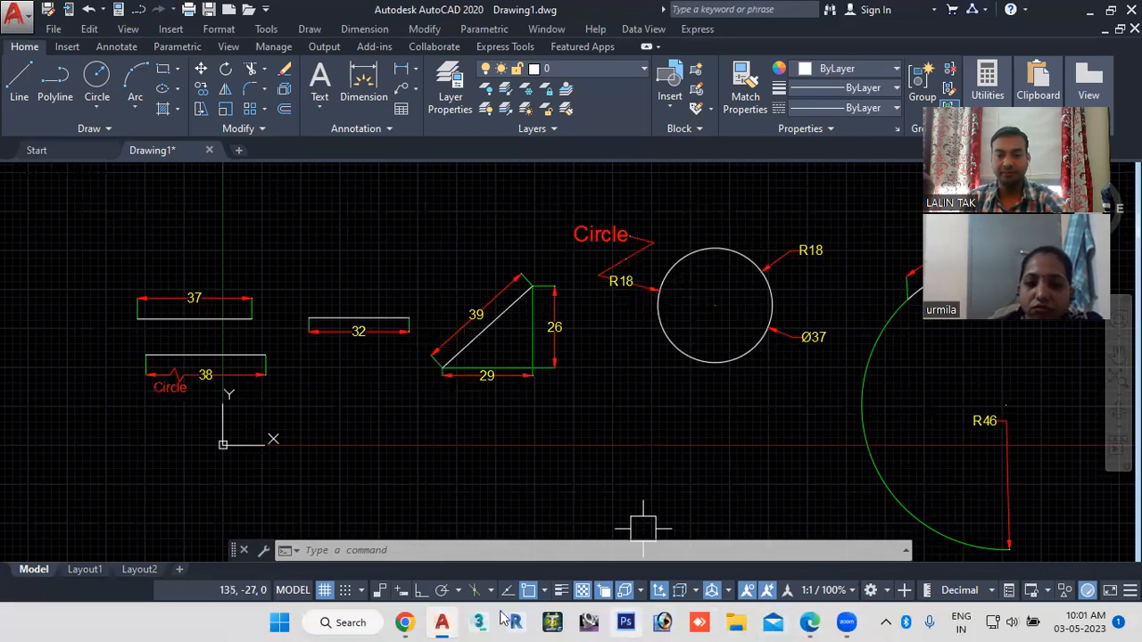
pyautogui.click(812, 622)
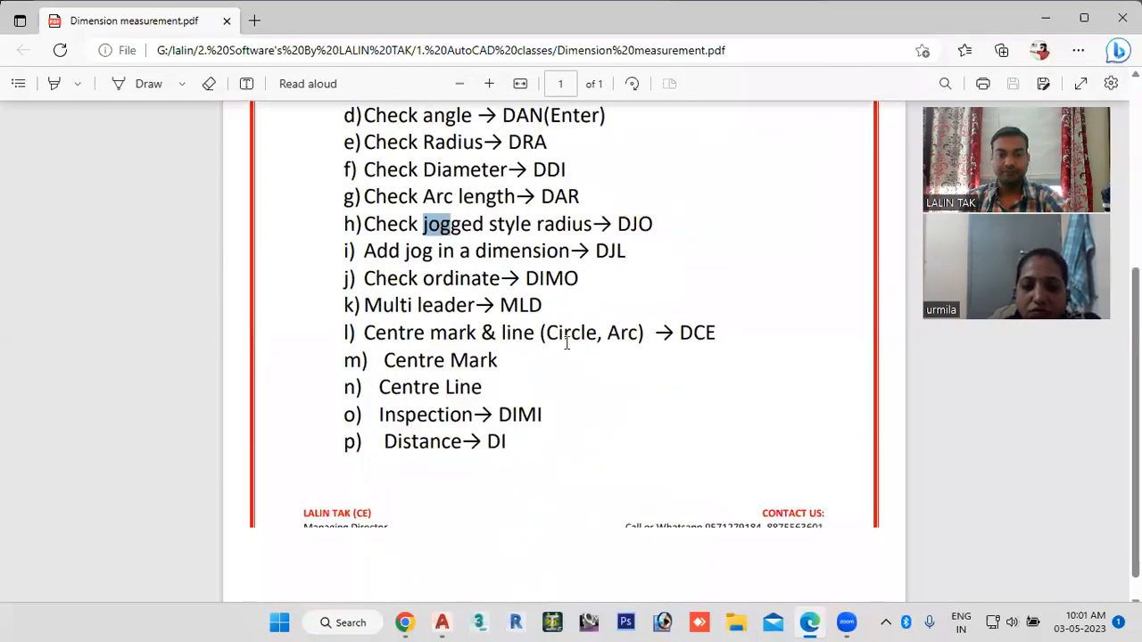
pyautogui.scroll(1, 444, 334)
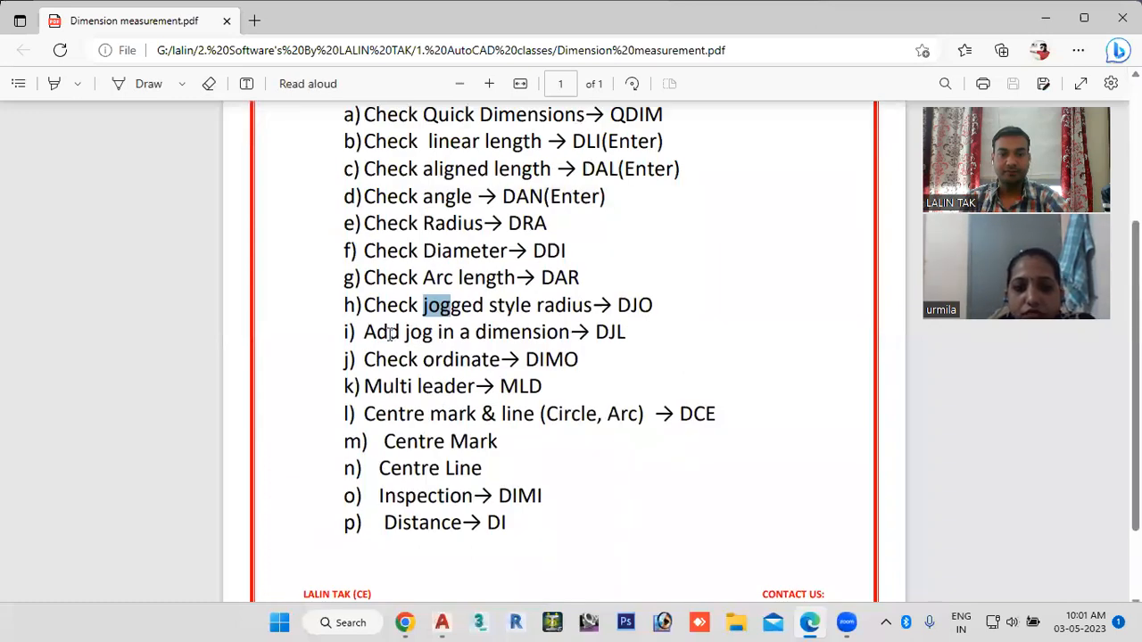
pyautogui.click(527, 351)
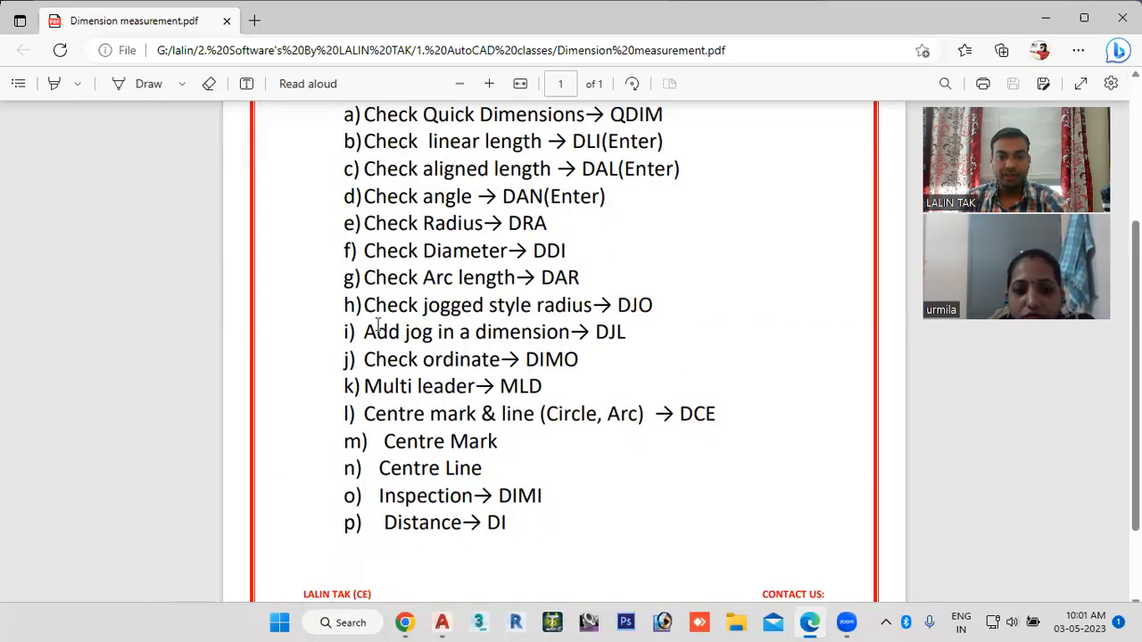
pyautogui.moveTo(577, 360); pyautogui.dragTo(619, 377)
pyautogui.click(619, 377)
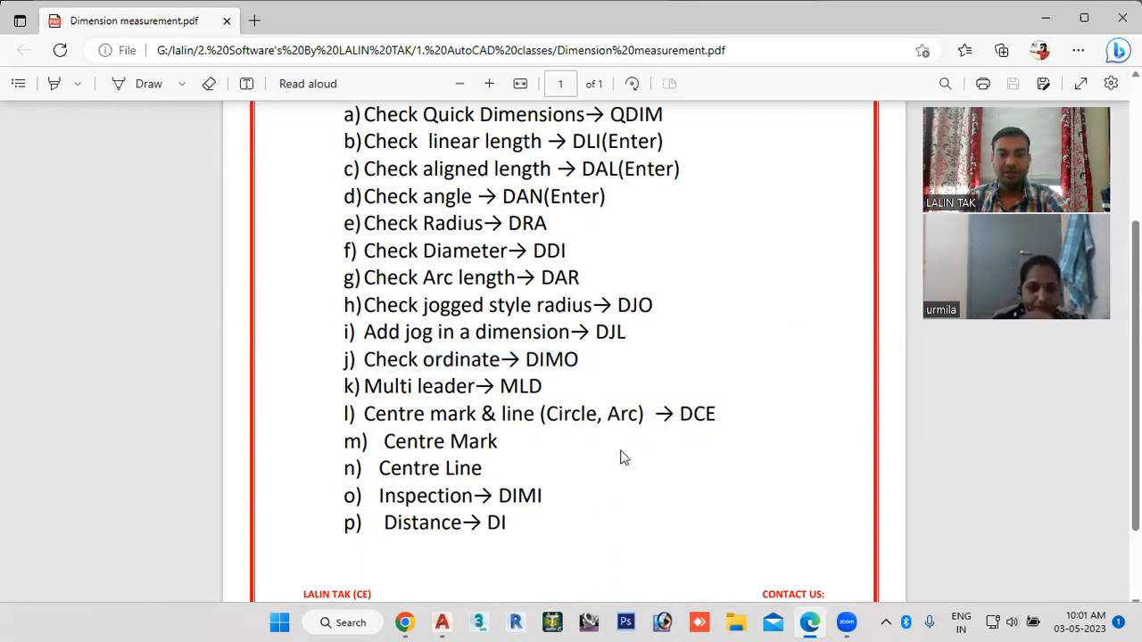
# Step: Switch to AutoCAD and draw a 10 mm horizontal line from the origin 0,0 along the positive X axis with Ortho on
pyautogui.moveTo(441, 623)
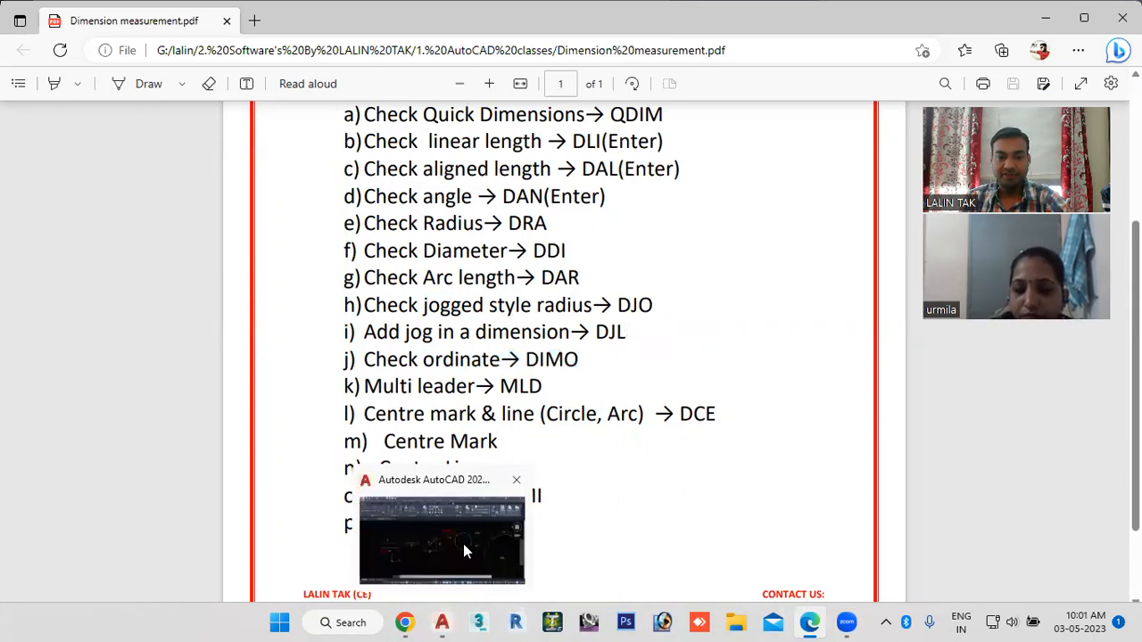
pyautogui.click(463, 543)
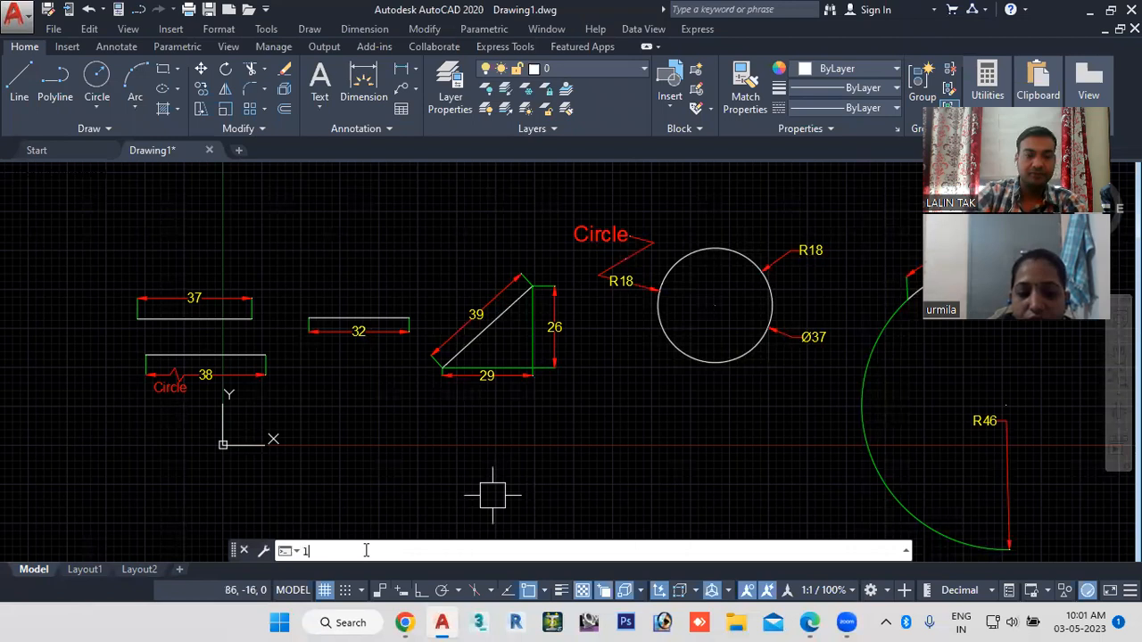
pyautogui.press('Return')
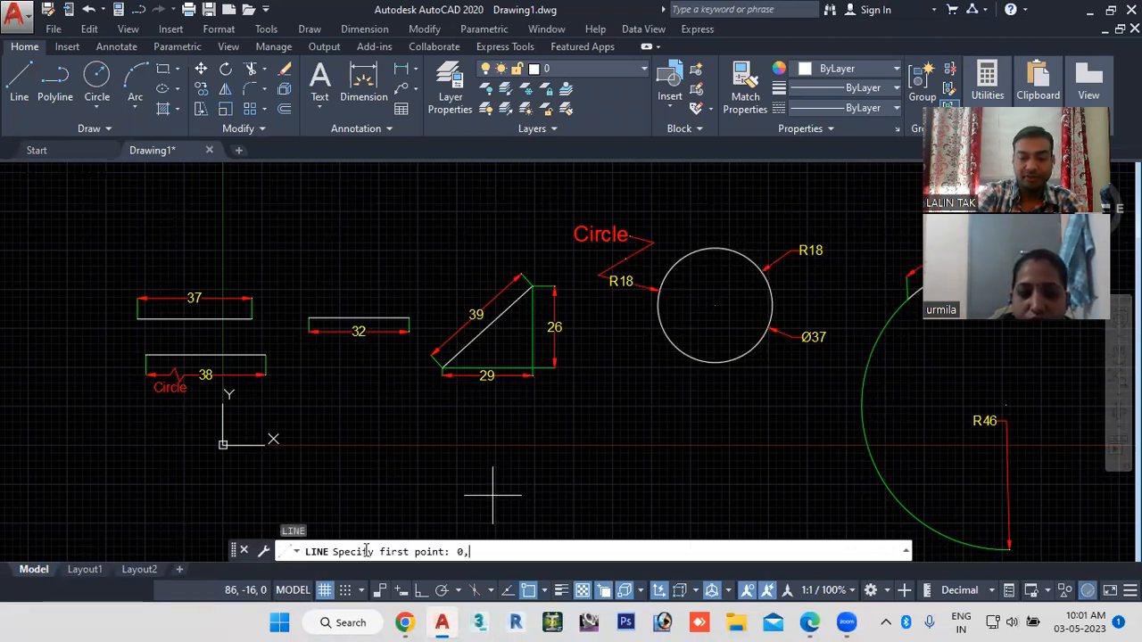
pyautogui.press('Return')
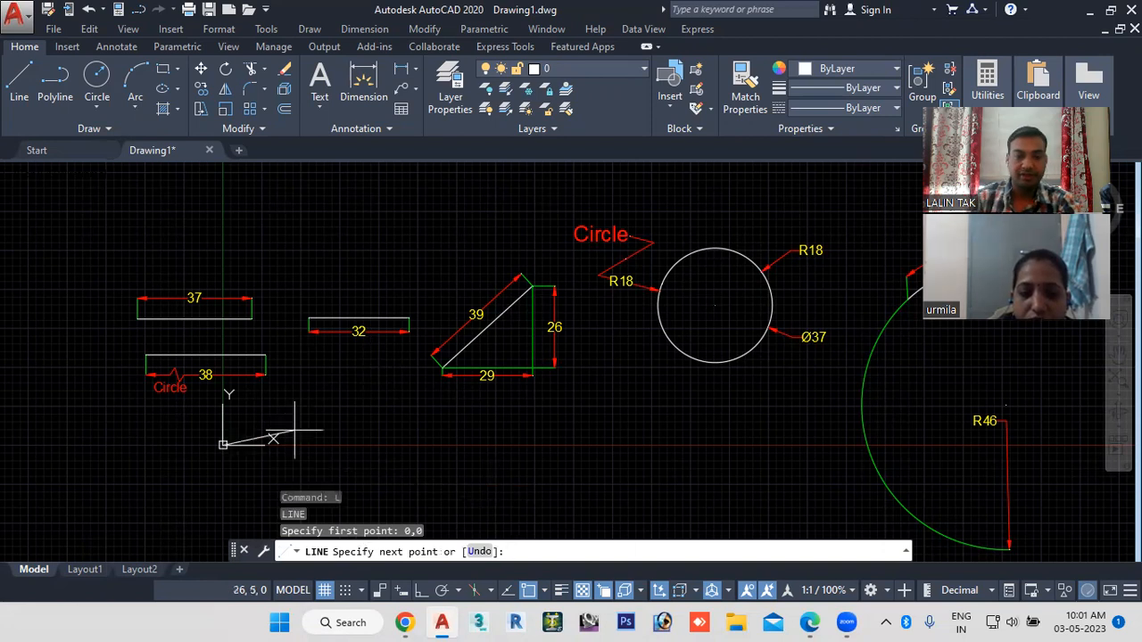
pyautogui.scroll(5, 231, 420)
pyautogui.moveTo(259, 431); pyautogui.dragTo(461, 293, button='middle')
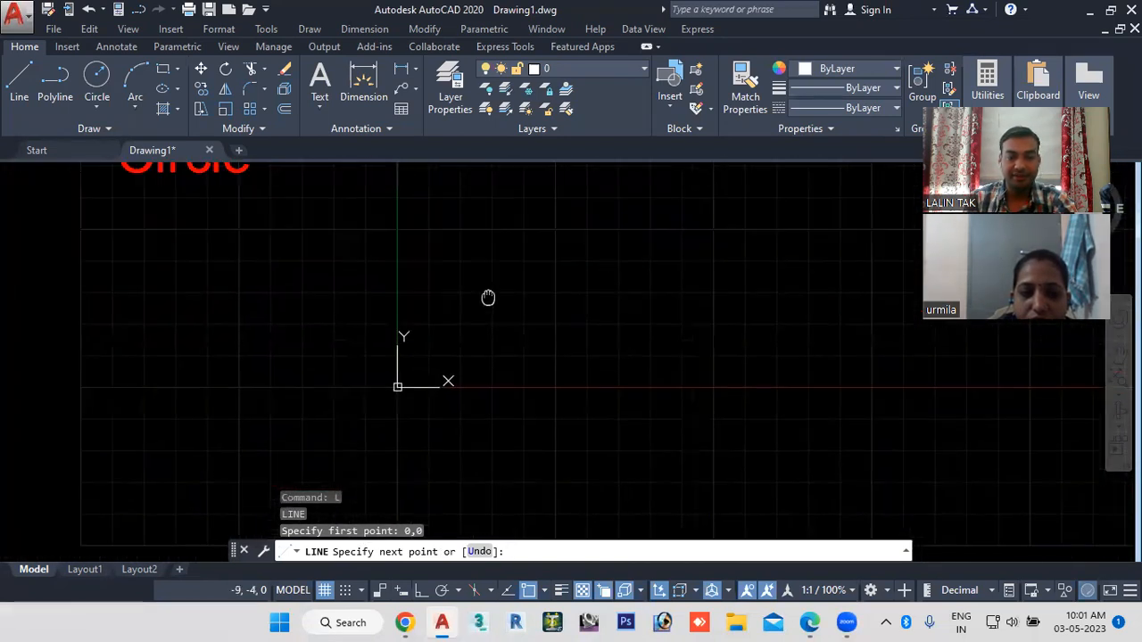
pyautogui.scroll(-1, 489, 314)
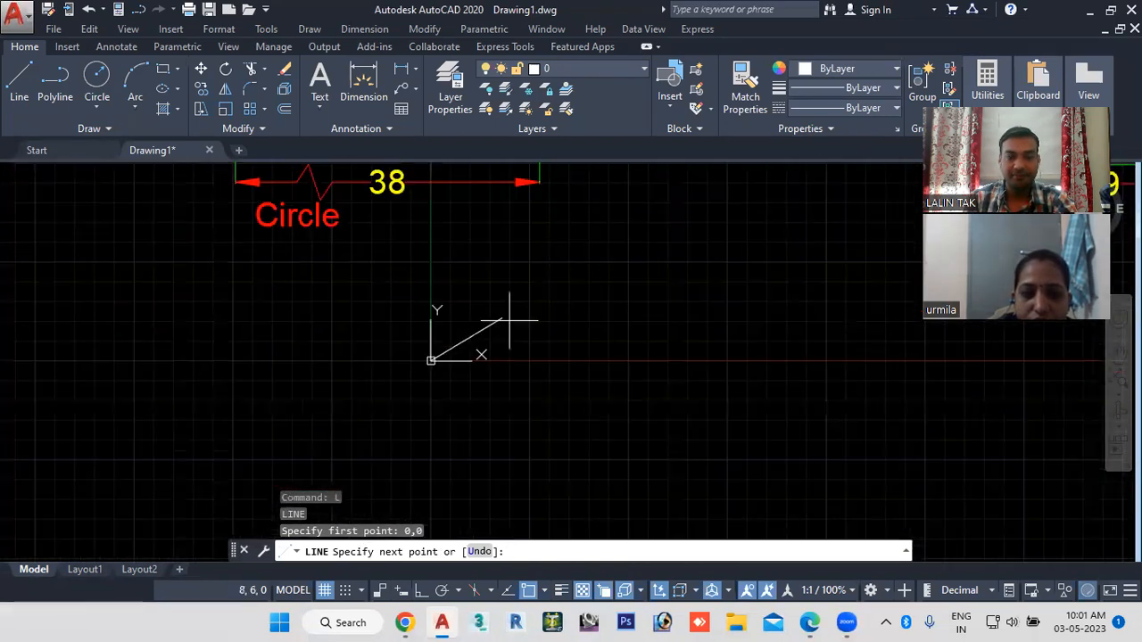
pyautogui.click(421, 589)
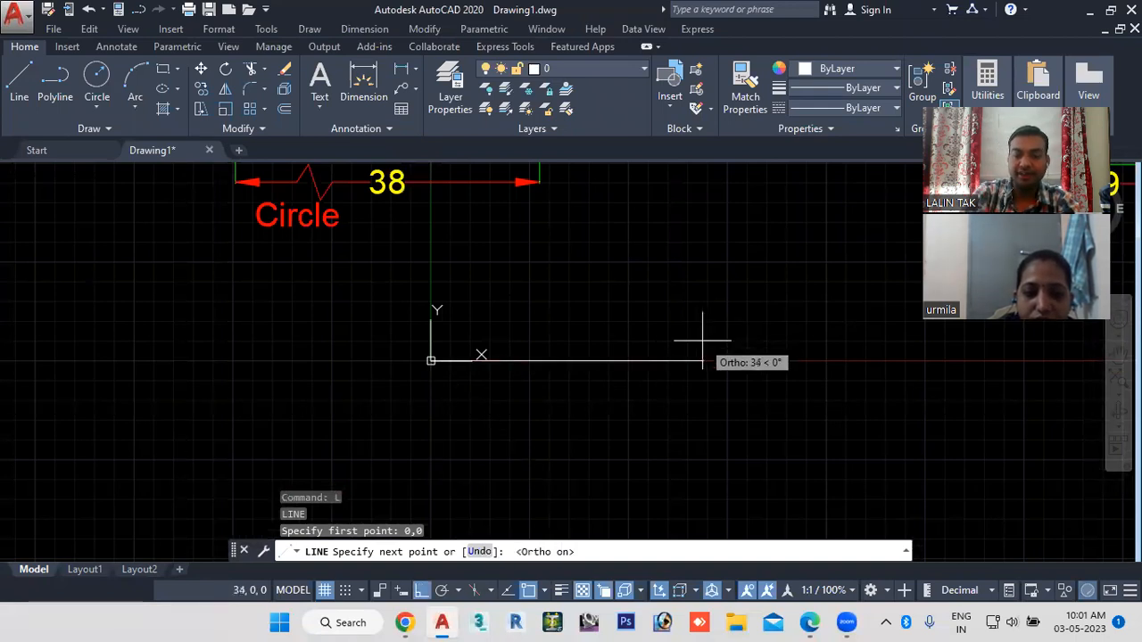
pyautogui.write('10')
pyautogui.press('Return')
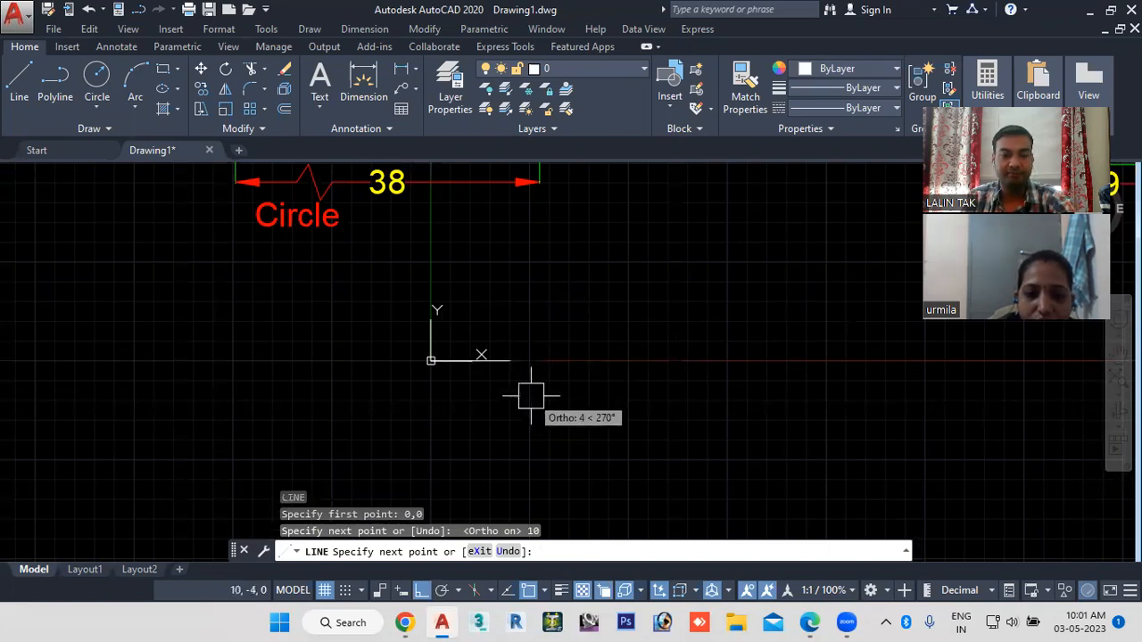
pyautogui.press('Escape')
# Step: Draw a 10 mm vertical line from the origin 0,0 up along the Y axis
pyautogui.click(348, 551)
pyautogui.write('l')
pyautogui.press('Return')
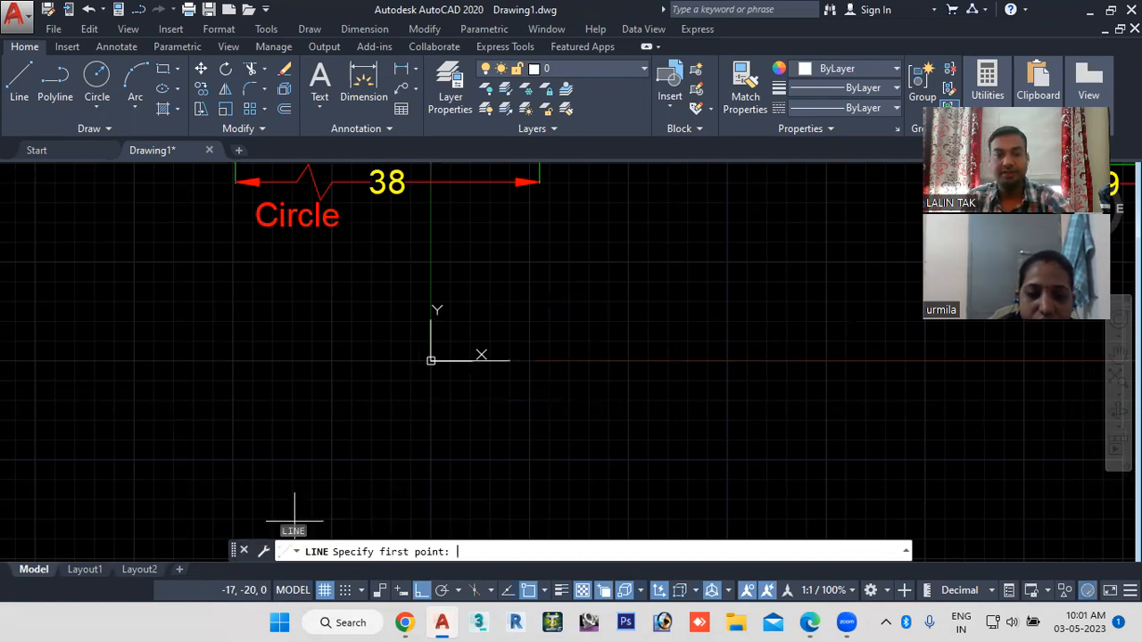
pyautogui.scroll(4, 438, 324)
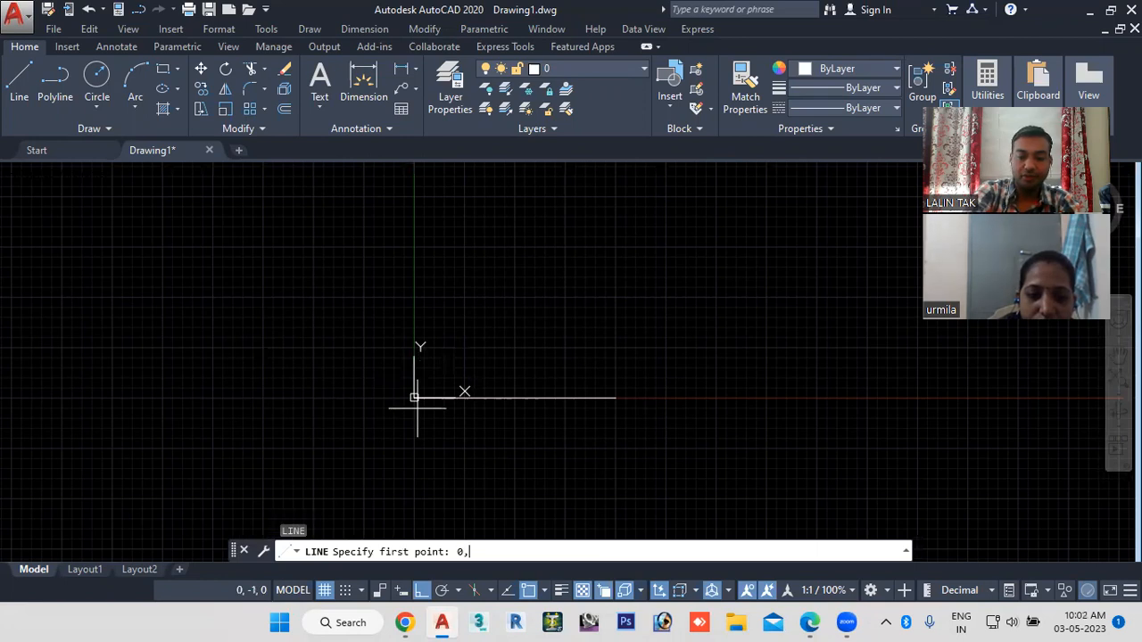
pyautogui.write('0,0')
pyautogui.press('Return')
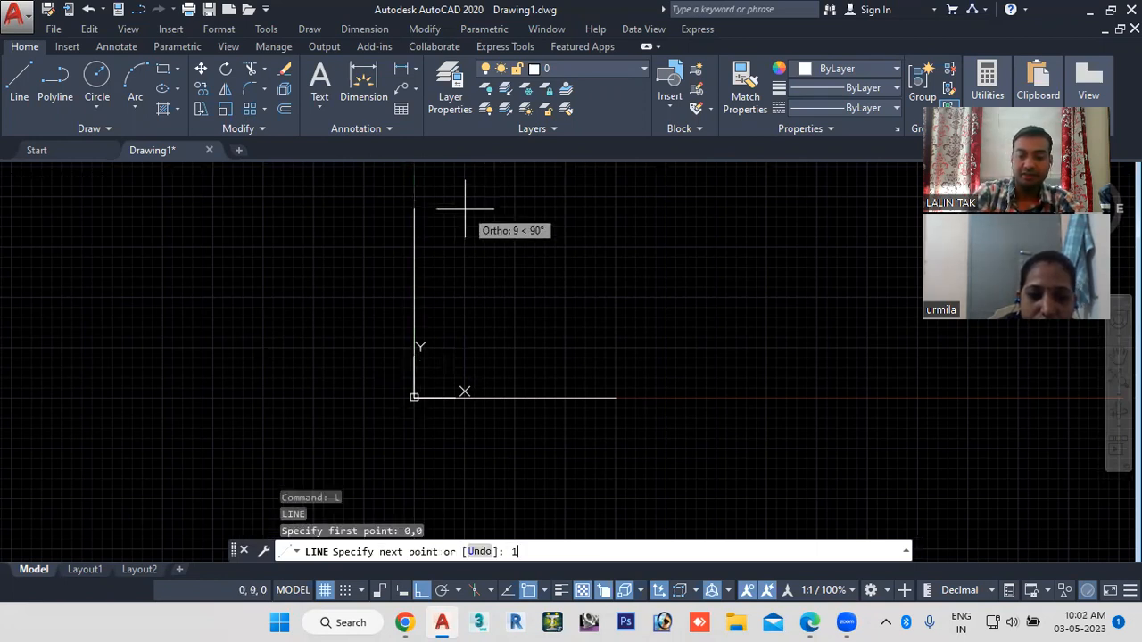
pyautogui.write('10')
pyautogui.press('Return')
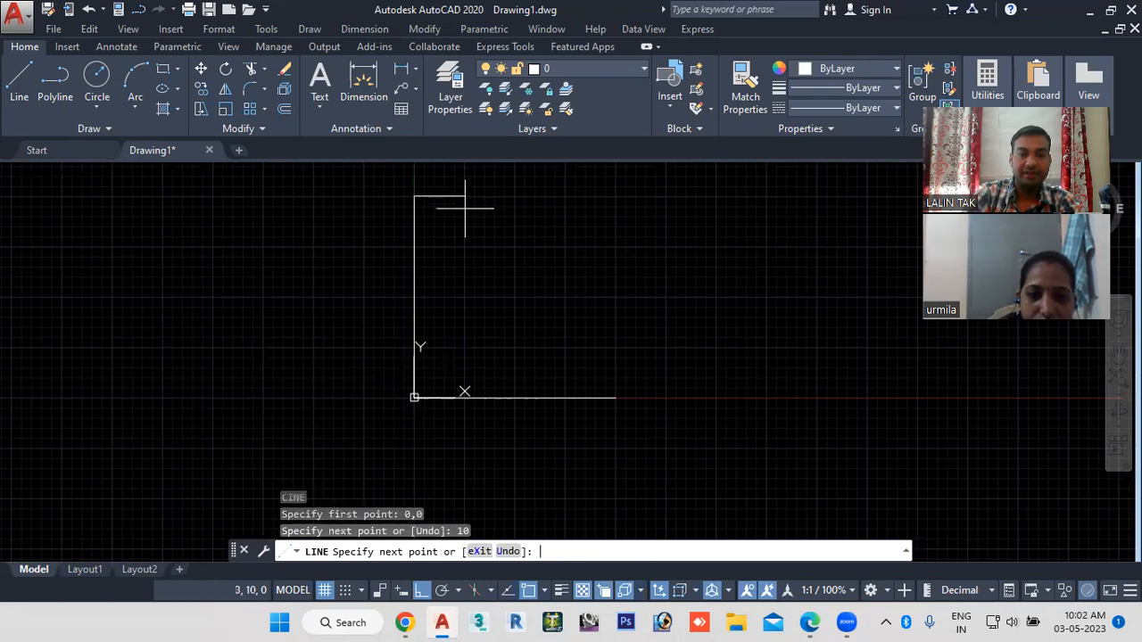
pyautogui.press('Escape')
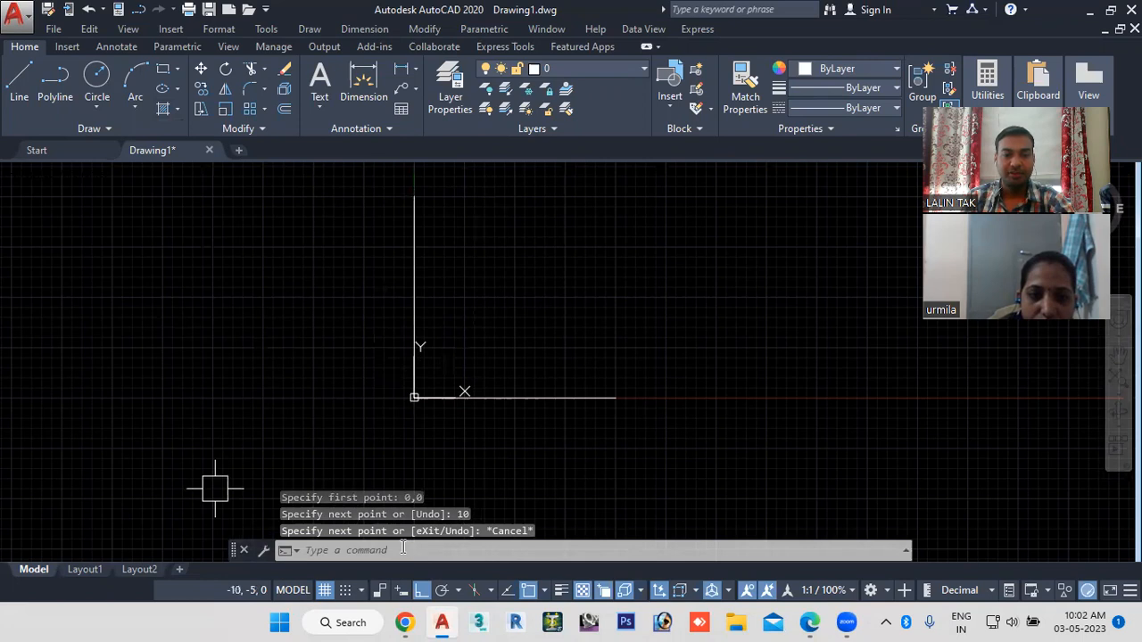
# Step: Set the point style to the circle with a diagonal cross using PTYPE
pyautogui.click(363, 551)
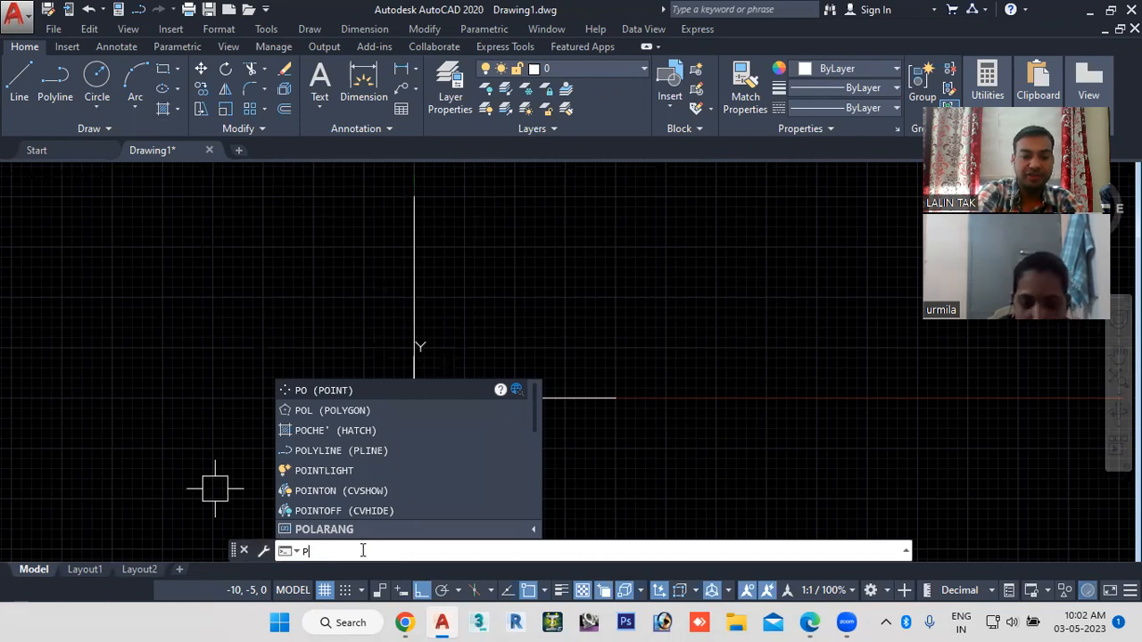
pyautogui.write('TYPE')
pyautogui.click(363, 551)
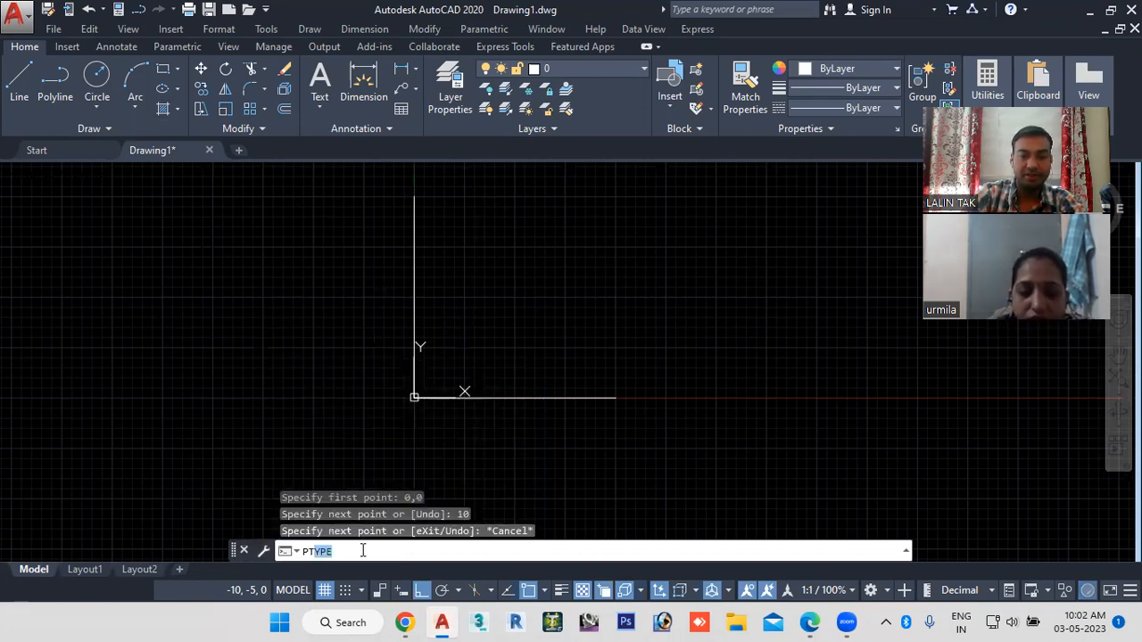
pyautogui.press('Return')
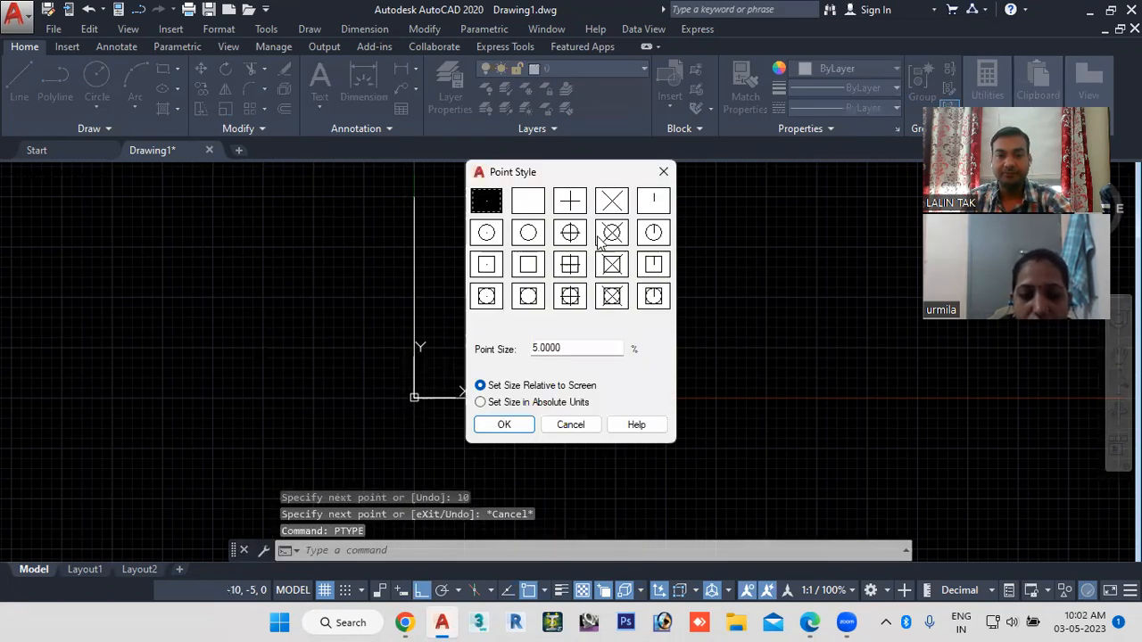
pyautogui.click(612, 232)
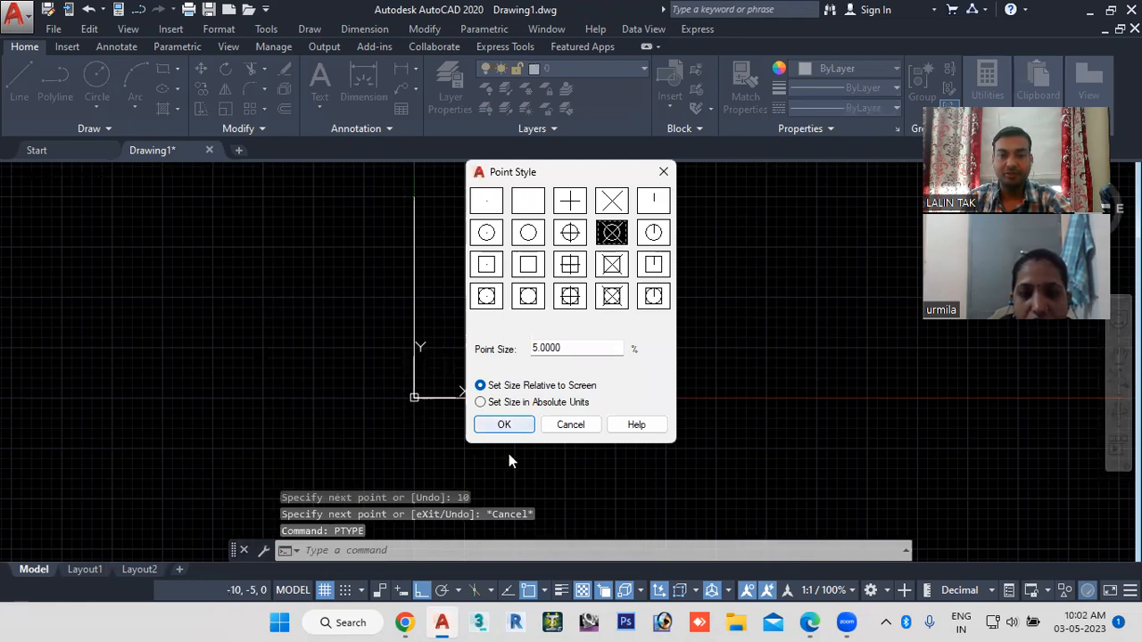
pyautogui.click(505, 426)
# Step: Place a point at coordinates 1,0 on the horizontal line
pyautogui.click(420, 550)
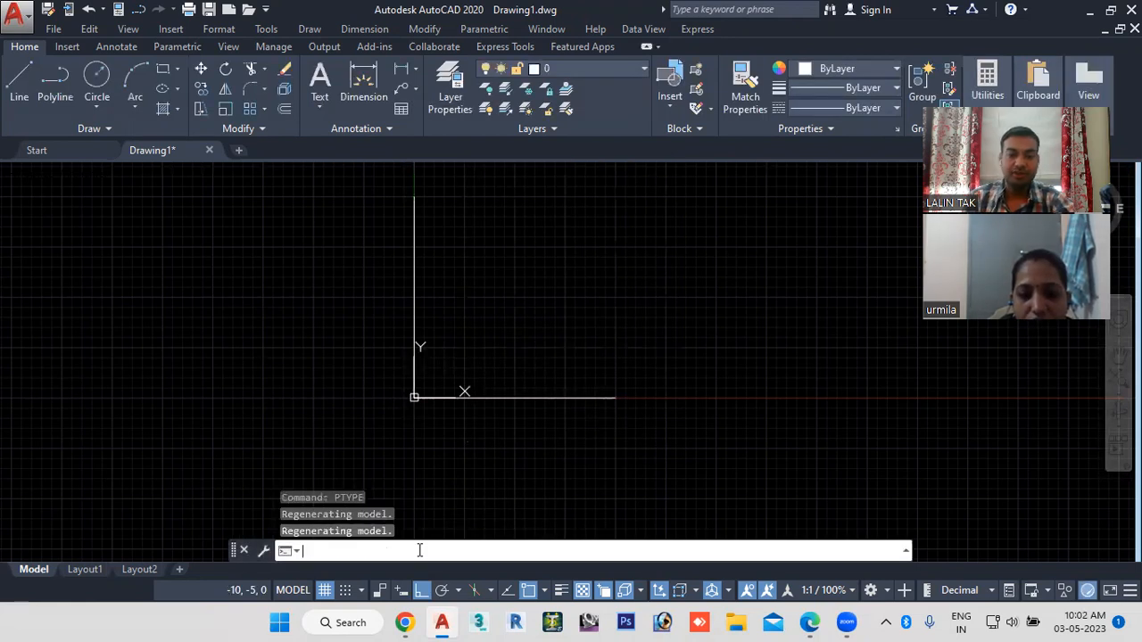
pyautogui.write('p')
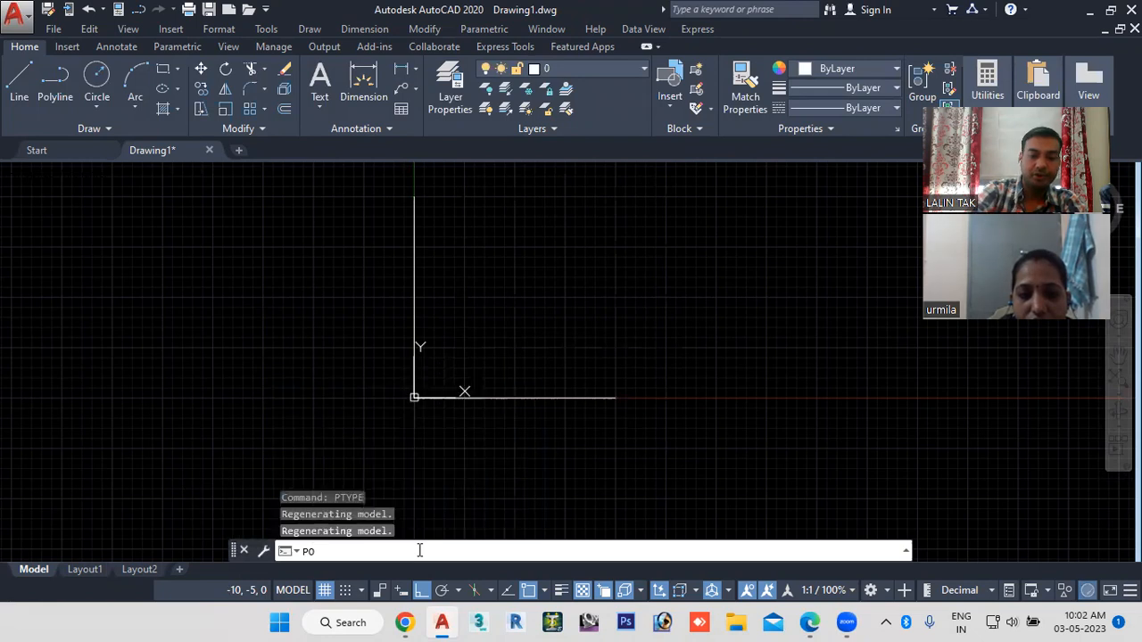
pyautogui.press('Return')
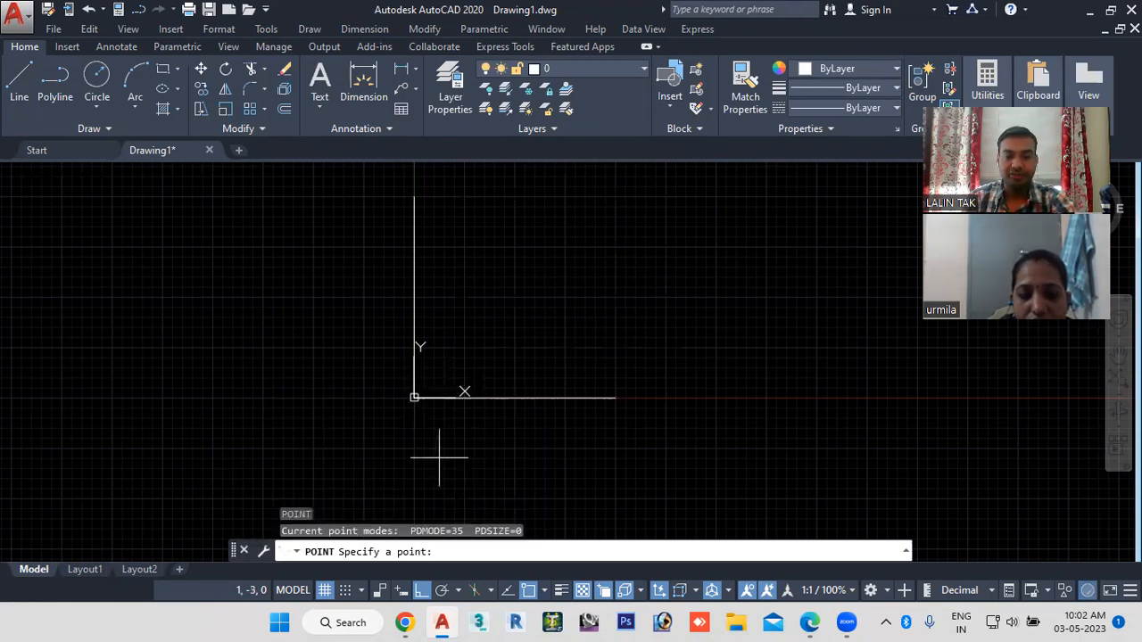
pyautogui.scroll(2, 445, 426)
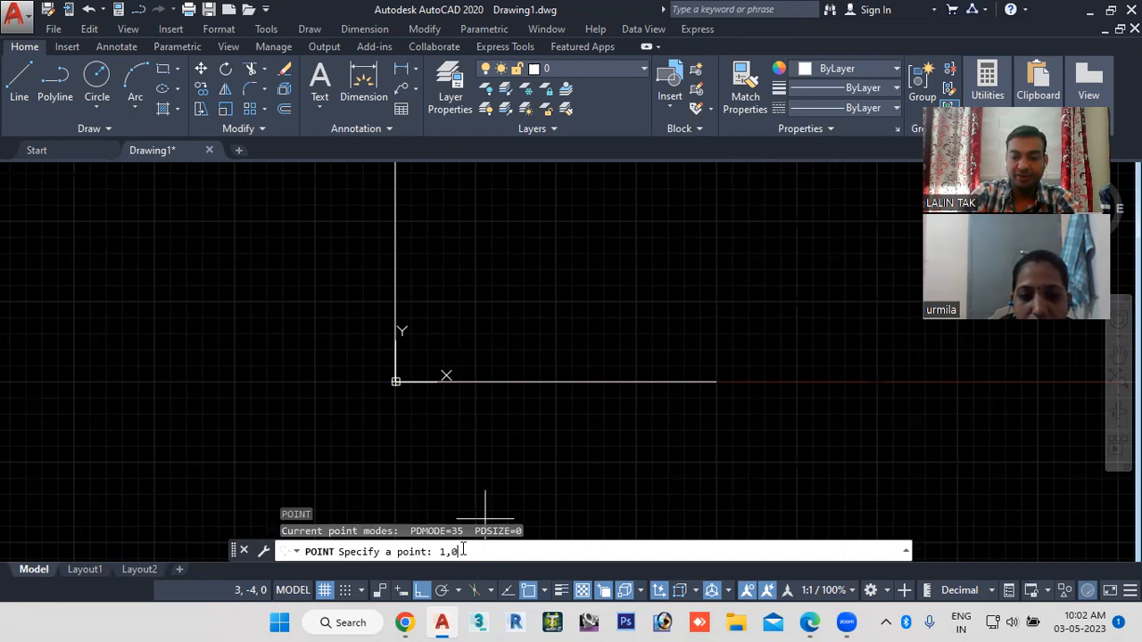
pyautogui.press('Return')
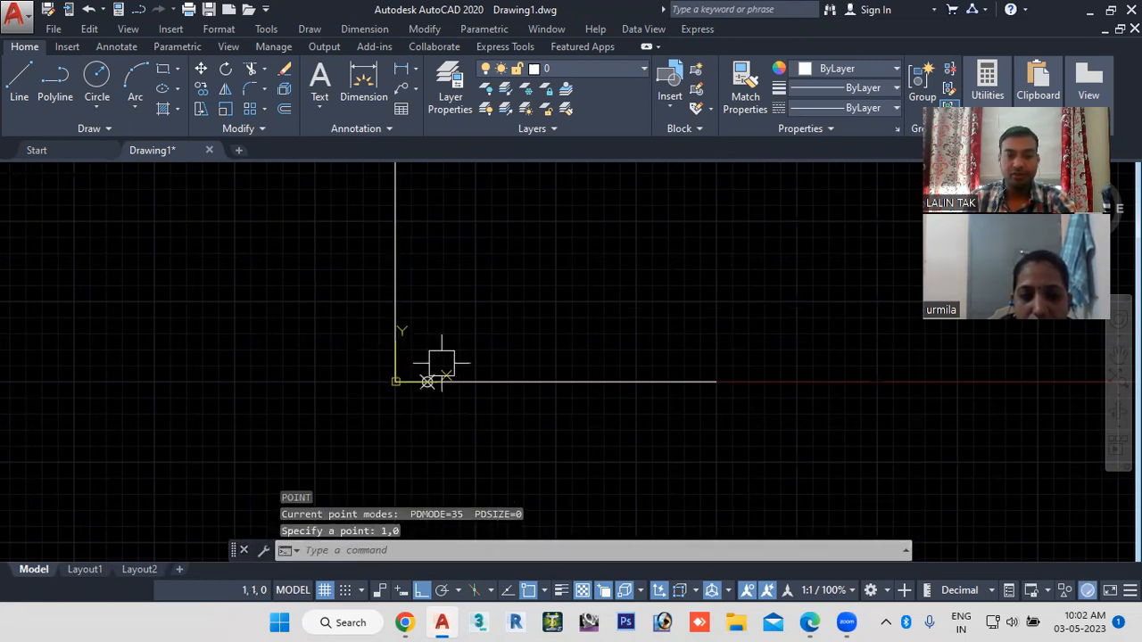
# Step: Undo the point at 1,0 and the point style change
pyautogui.scroll(-2, 443, 425)
pyautogui.hotkey('ctrl', 'z')
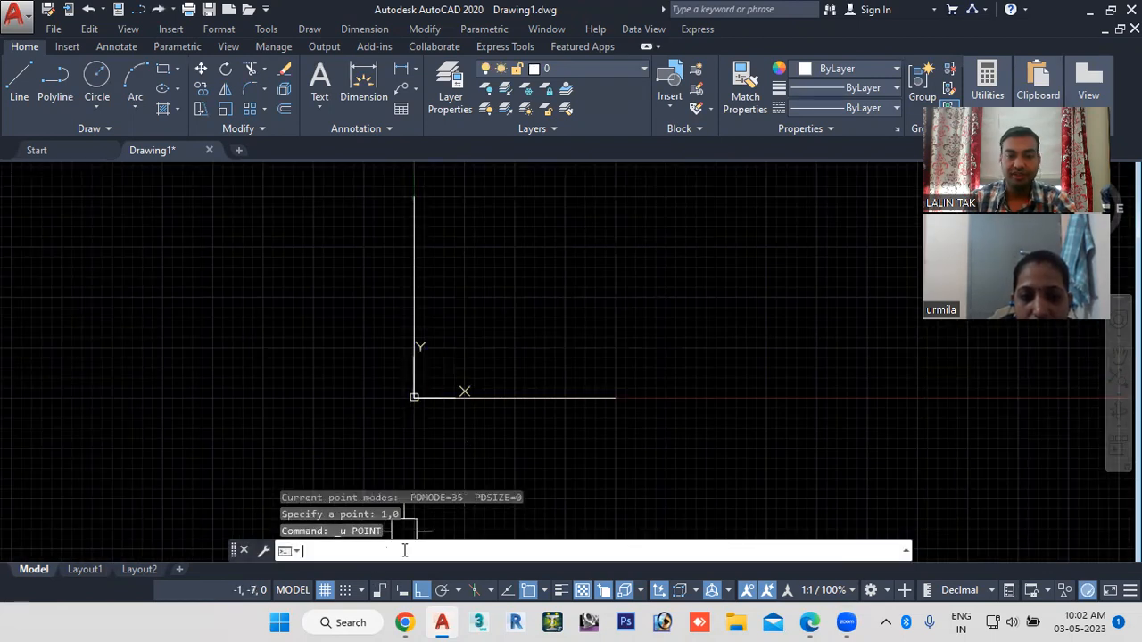
pyautogui.write('u')
pyautogui.press('Return')
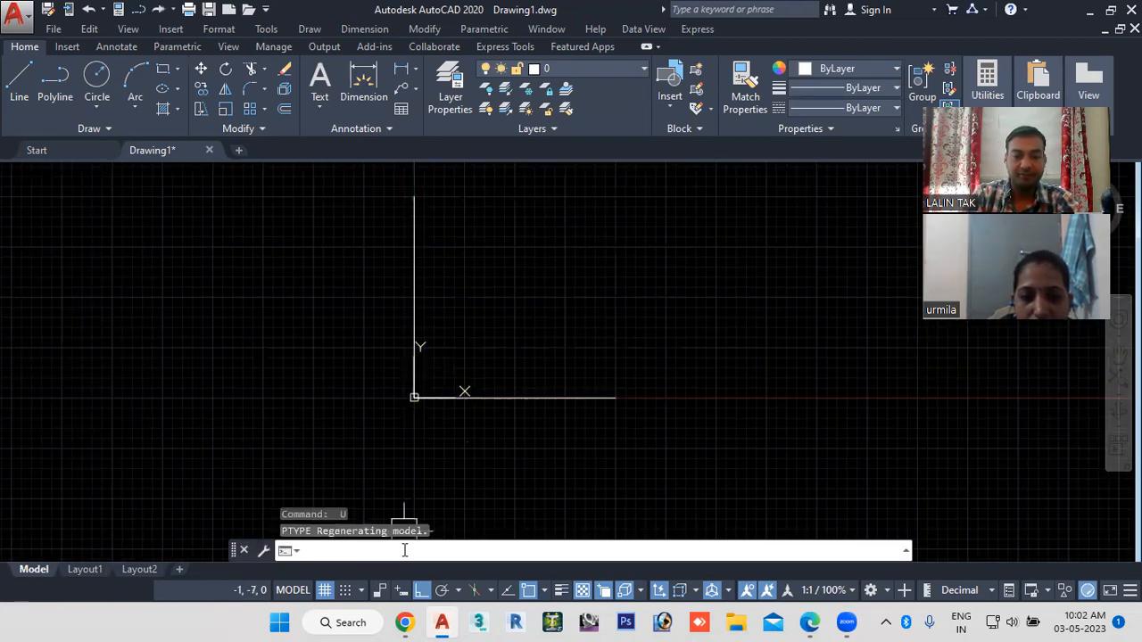
# Step: Place a point at coordinates 2,0 on the horizontal line
pyautogui.write('po')
pyautogui.press('Return')
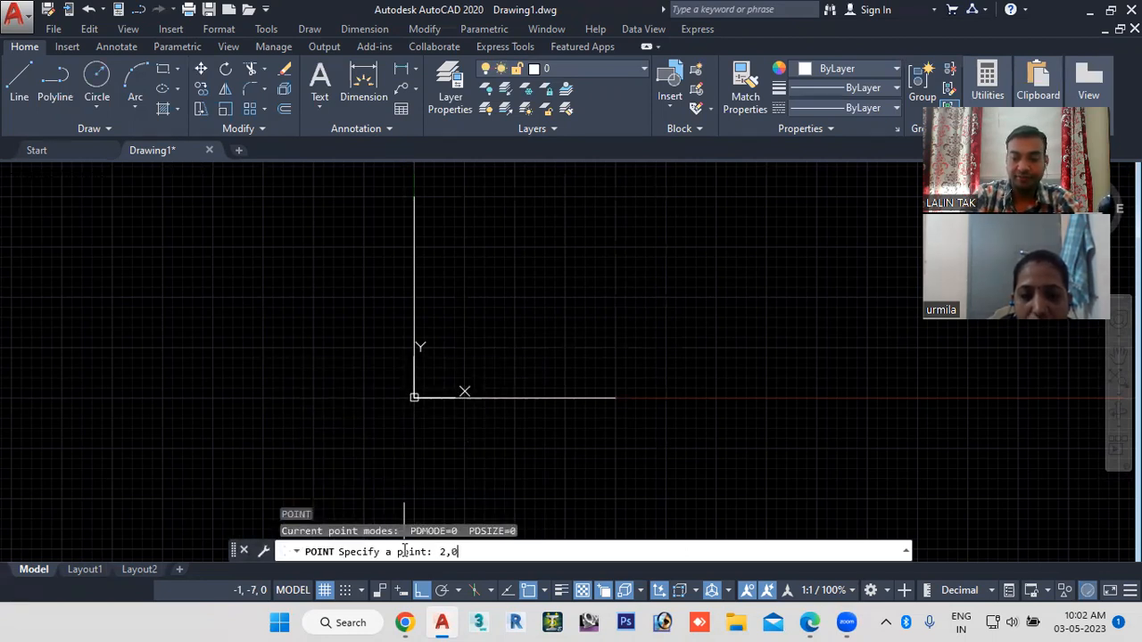
pyautogui.write('2,0')
pyautogui.press('Return')
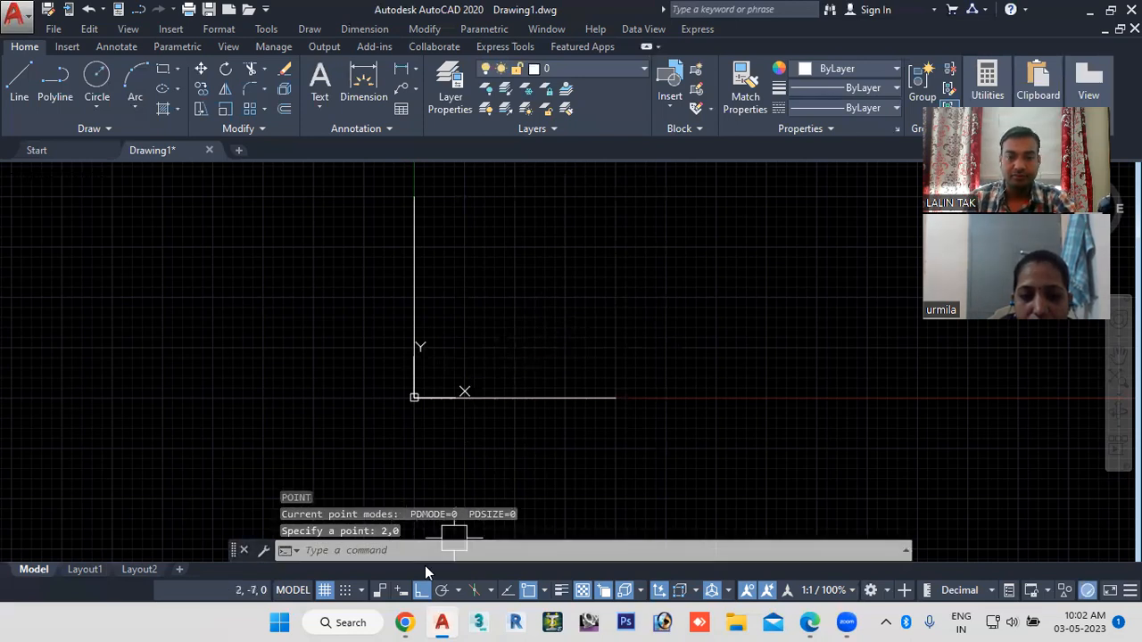
pyautogui.scroll(3, 462, 404)
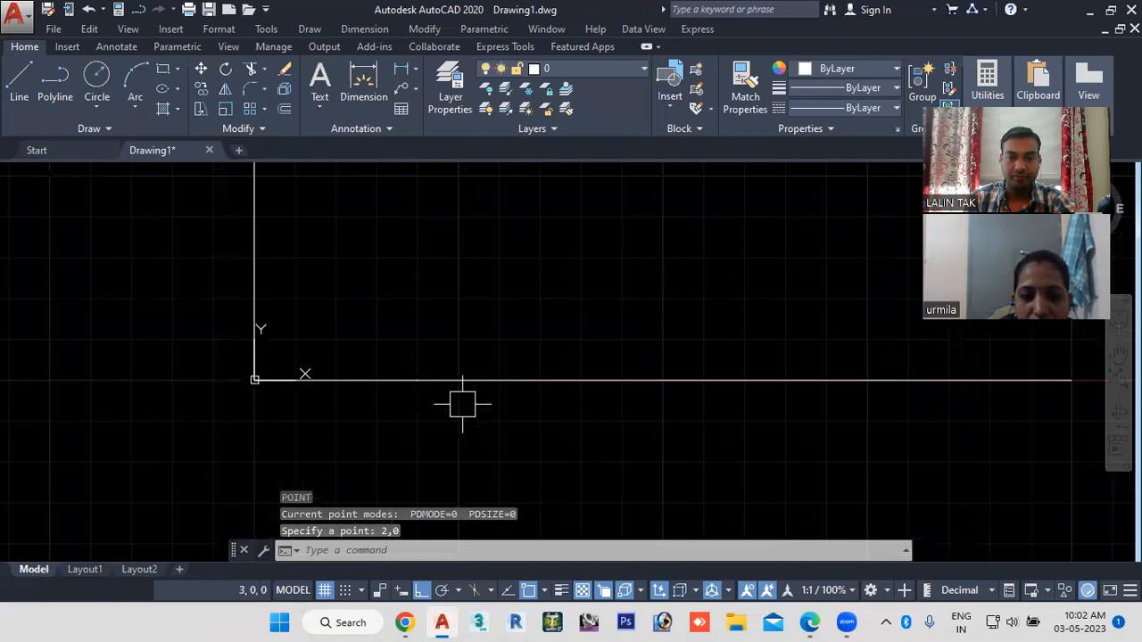
pyautogui.scroll(-2, 462, 404)
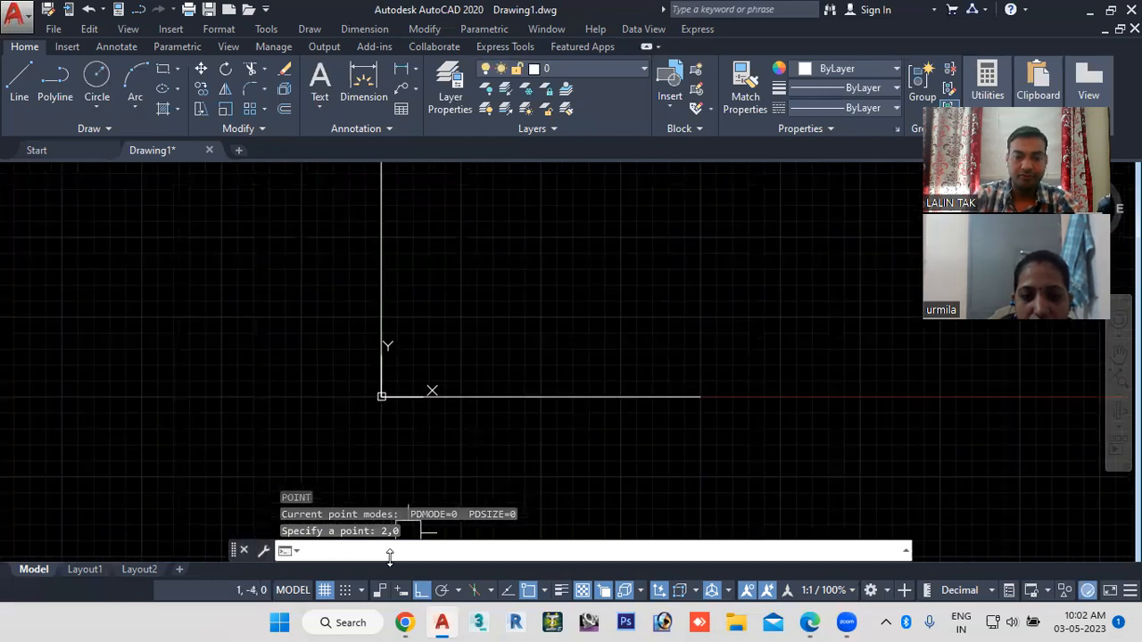
# Step: Use PTYPE to make points display as a circle with a diagonal cross
pyautogui.write('type')
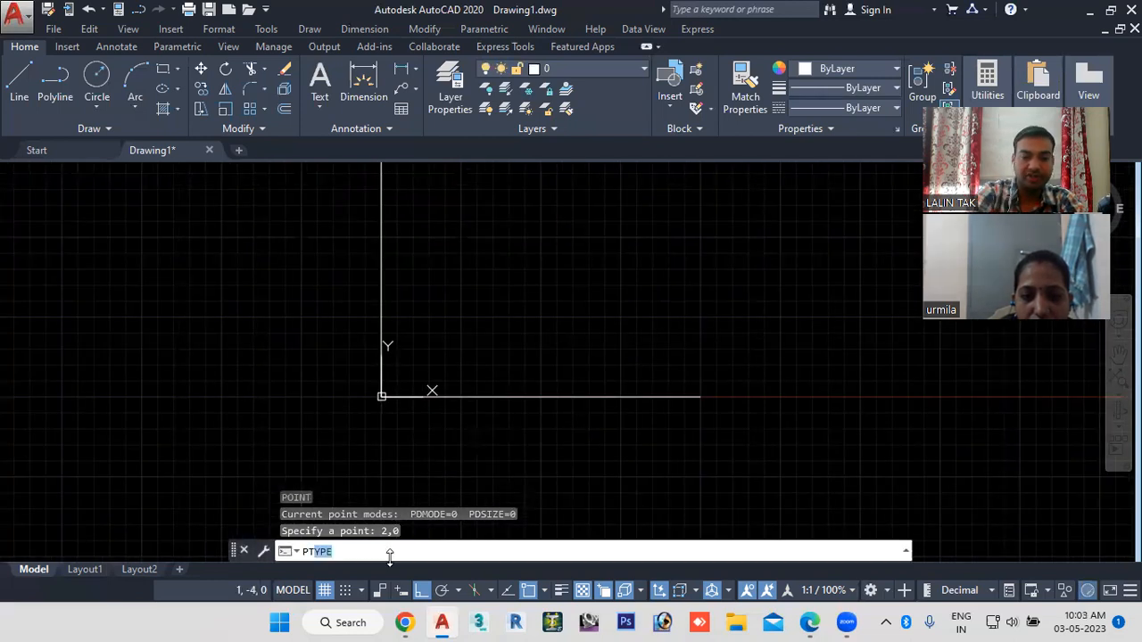
pyautogui.press('Return')
pyautogui.click(611, 233)
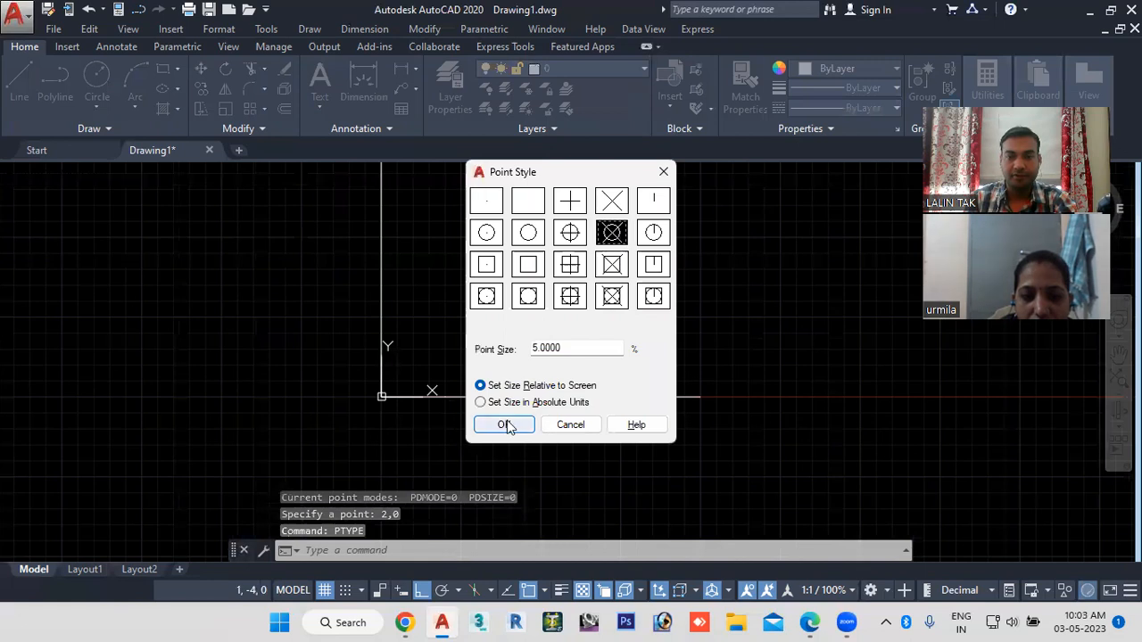
pyautogui.click(505, 424)
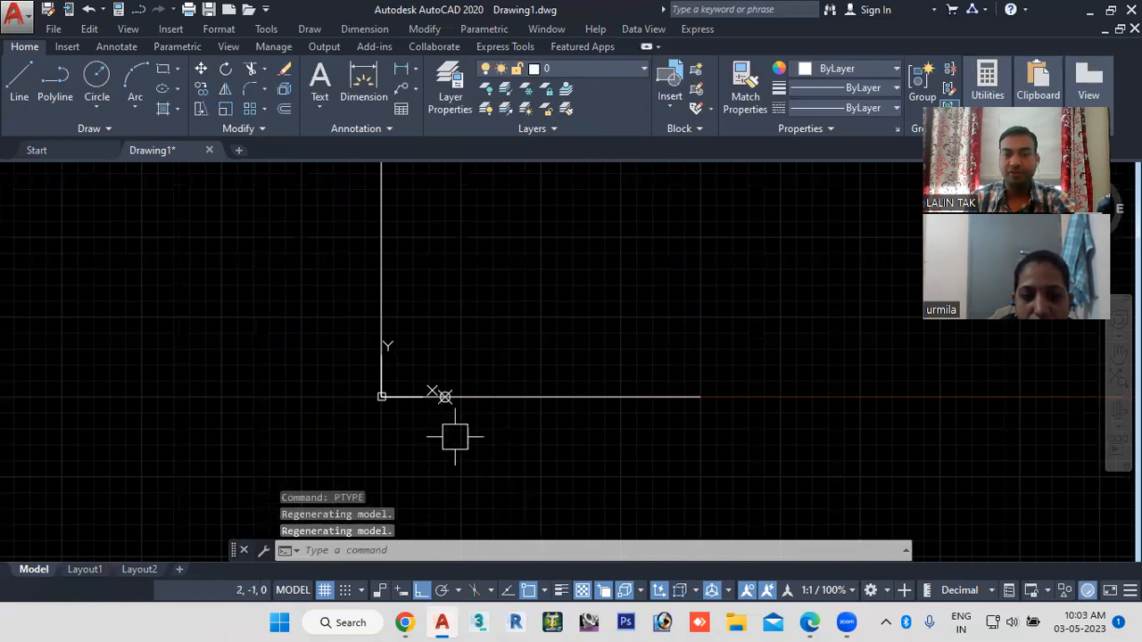
# Step: Place a second point on the horizontal line at coordinates 4,0
pyautogui.click(381, 550)
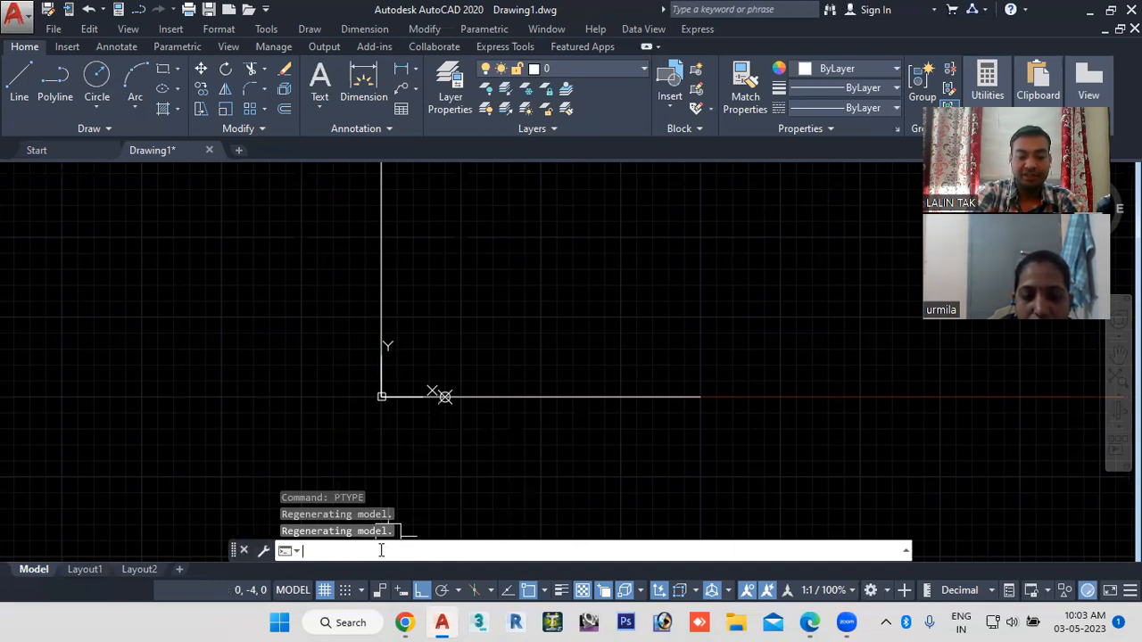
pyautogui.write('po')
pyautogui.press('Return')
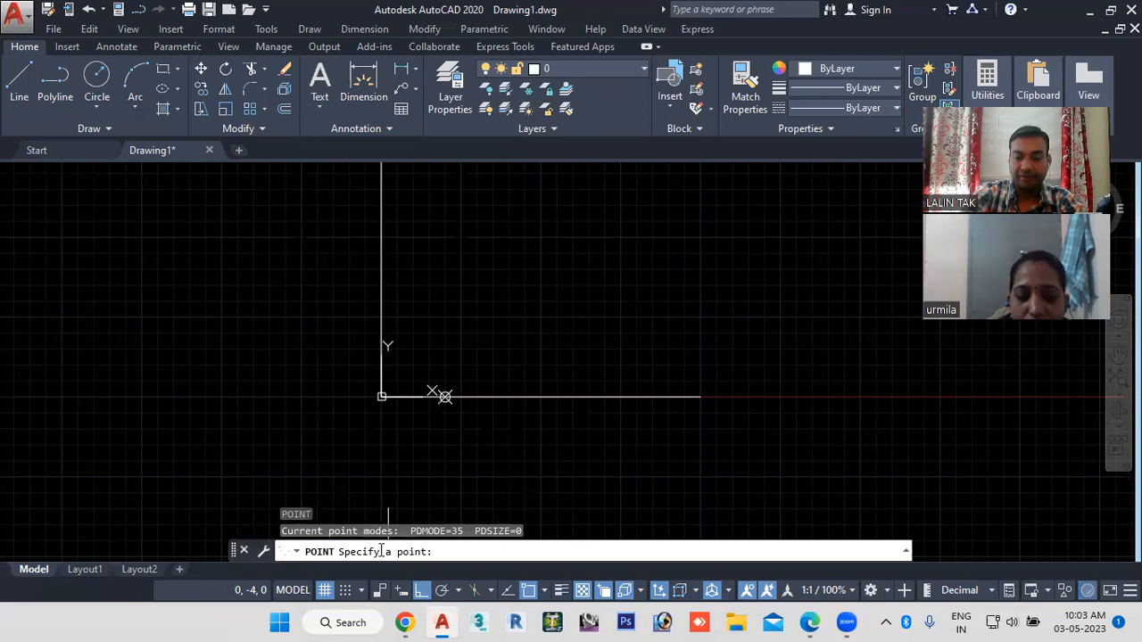
pyautogui.write('4,')
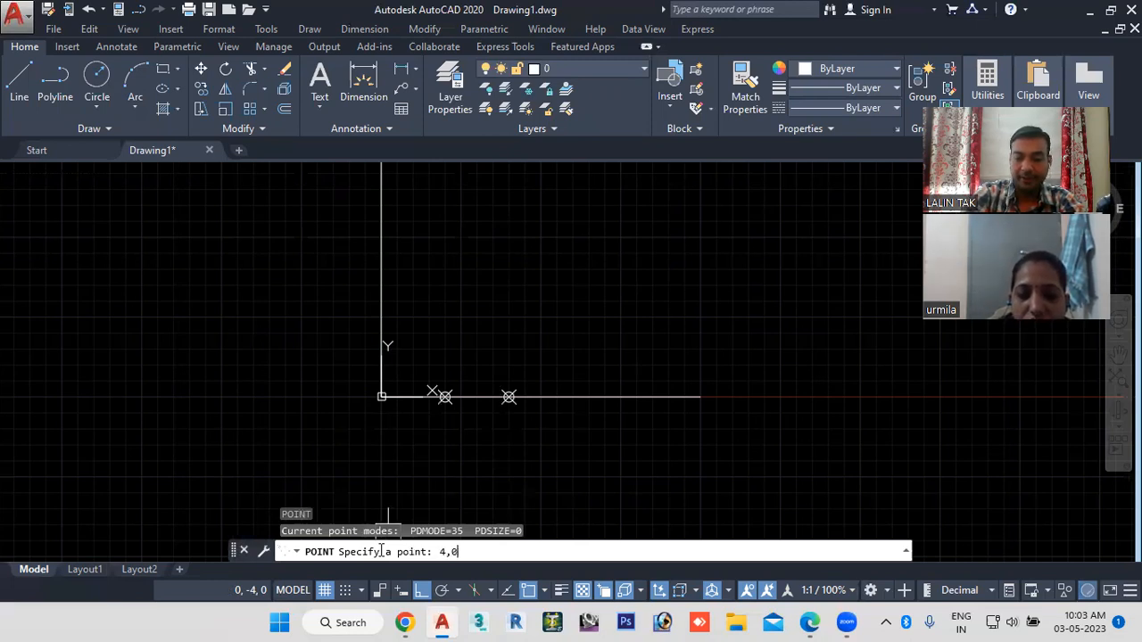
pyautogui.write('0')
pyautogui.press('Return')
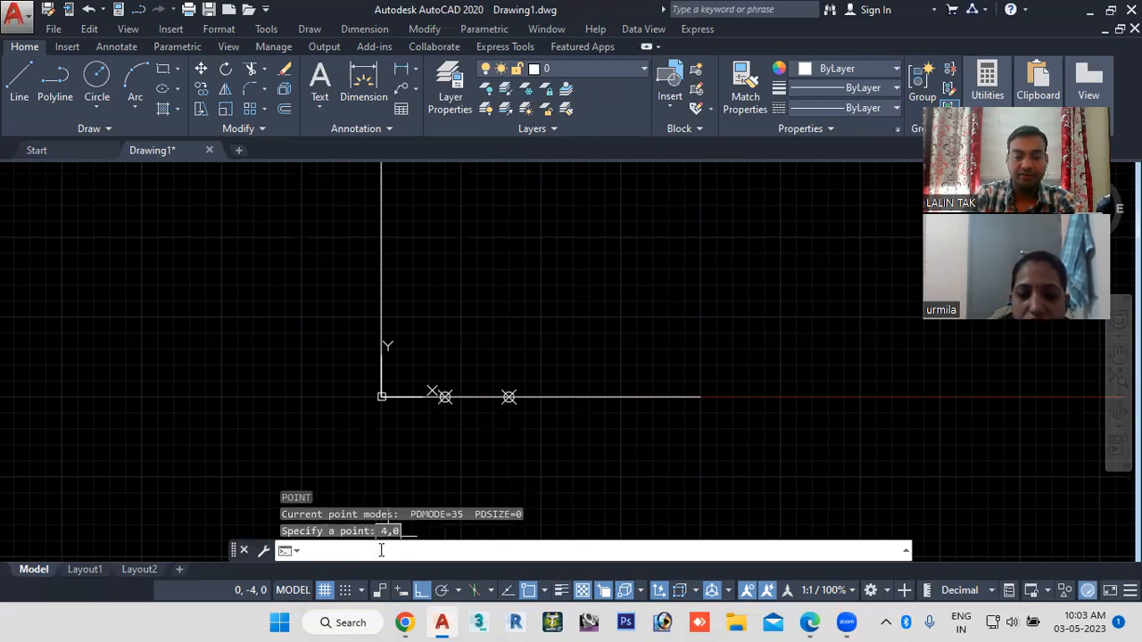
# Step: Place three more points on the horizontal line at coordinates 6,0, 8,0 and 10,0
pyautogui.press('Return')
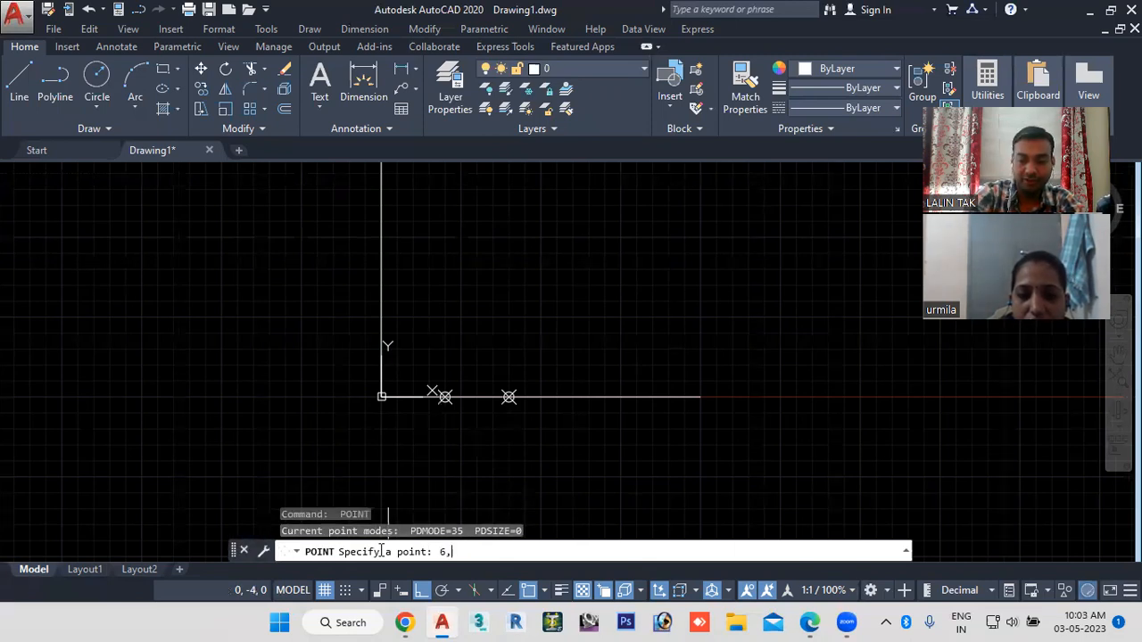
pyautogui.write('6,0')
pyautogui.press('Return')
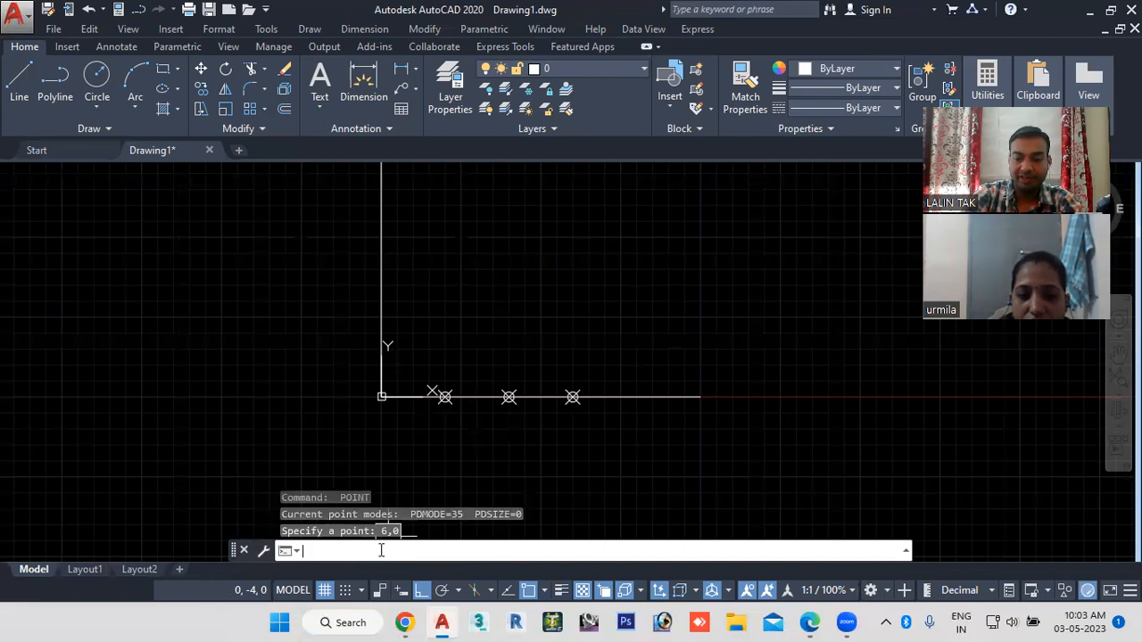
pyautogui.press('Return')
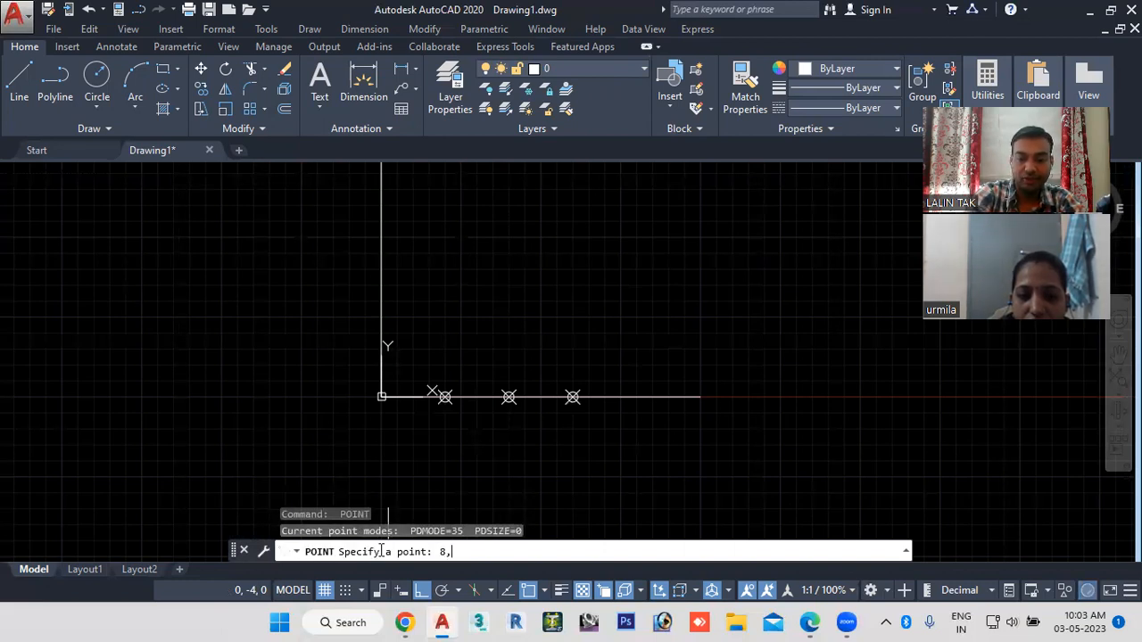
pyautogui.write('8,0')
pyautogui.press('Return')
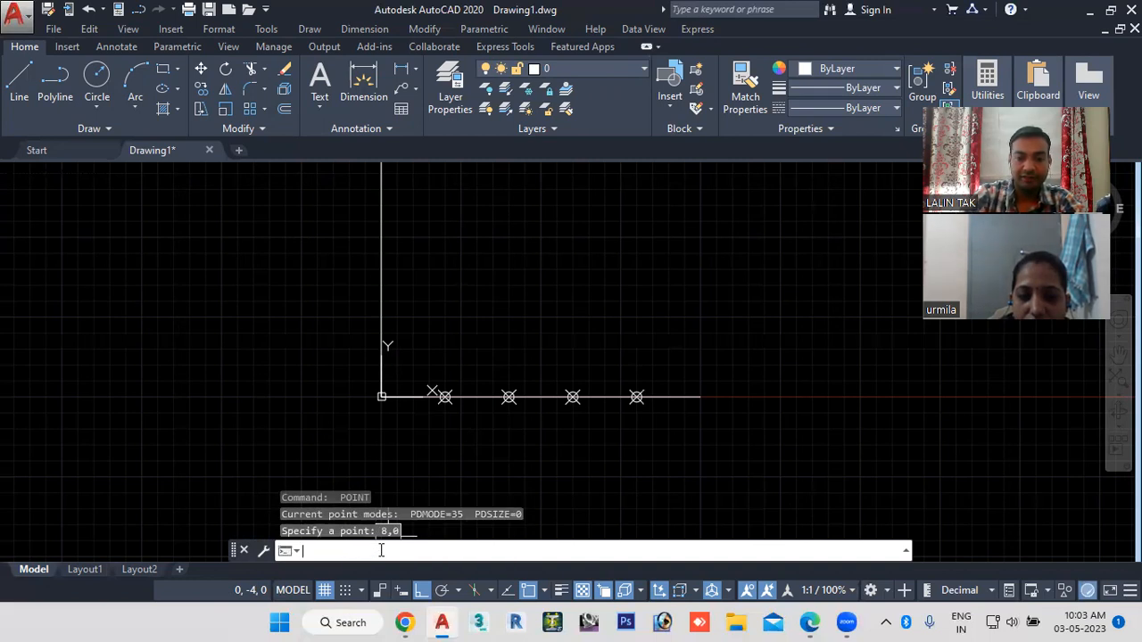
pyautogui.press('Return')
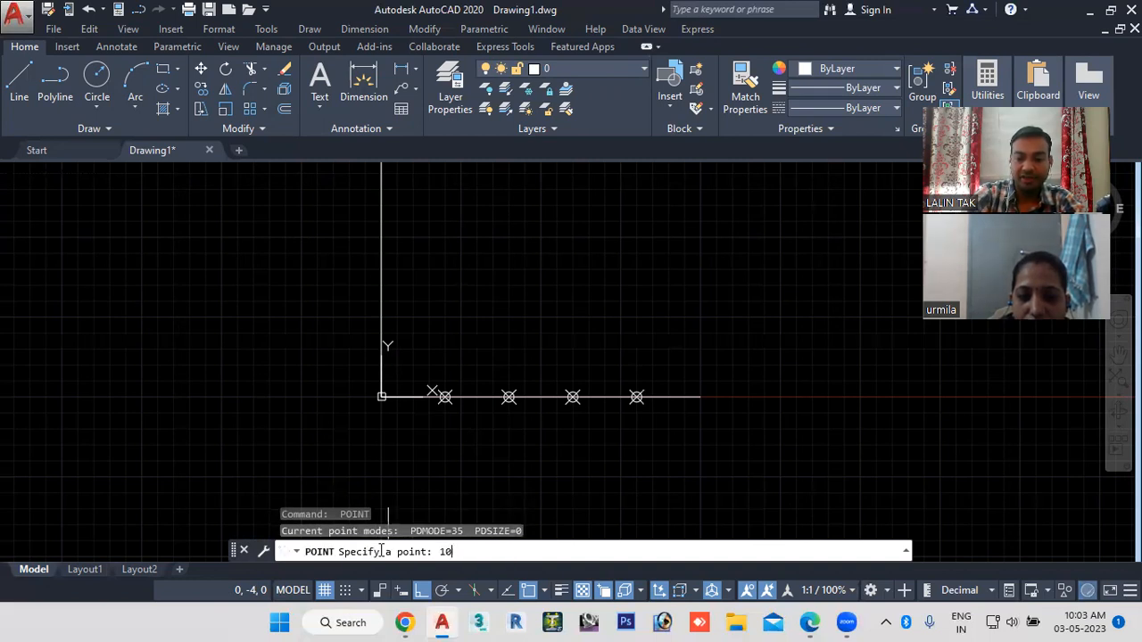
pyautogui.write('10,0')
pyautogui.press('Return')
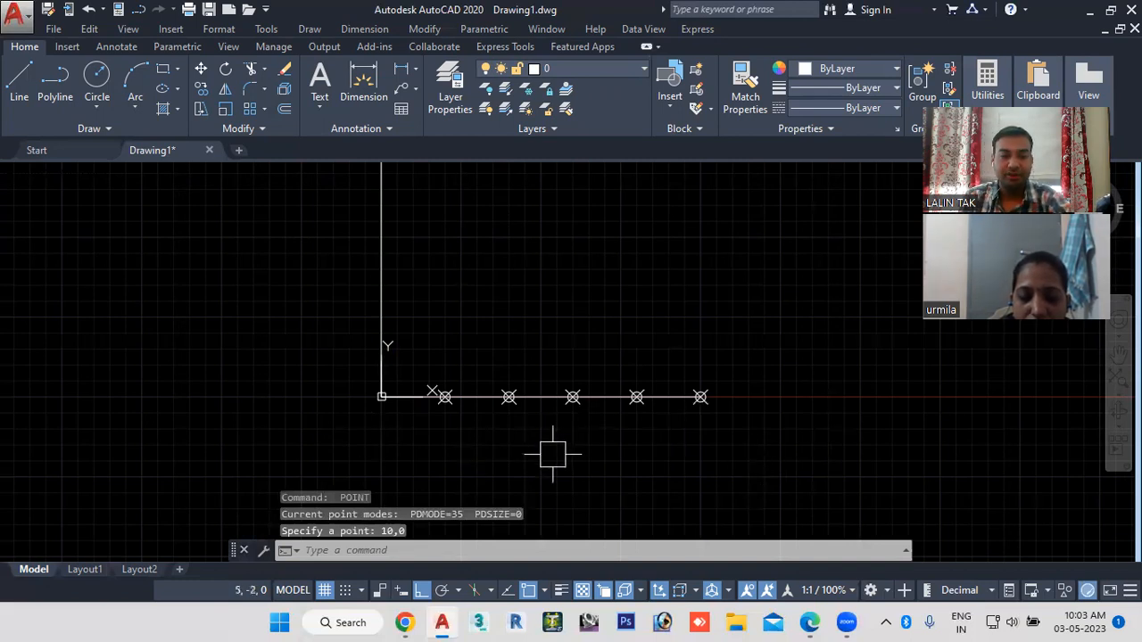
# Step: Add a linear dimension from the origin to the point at 2,0, placed below the horizontal line
pyautogui.click(407, 76)
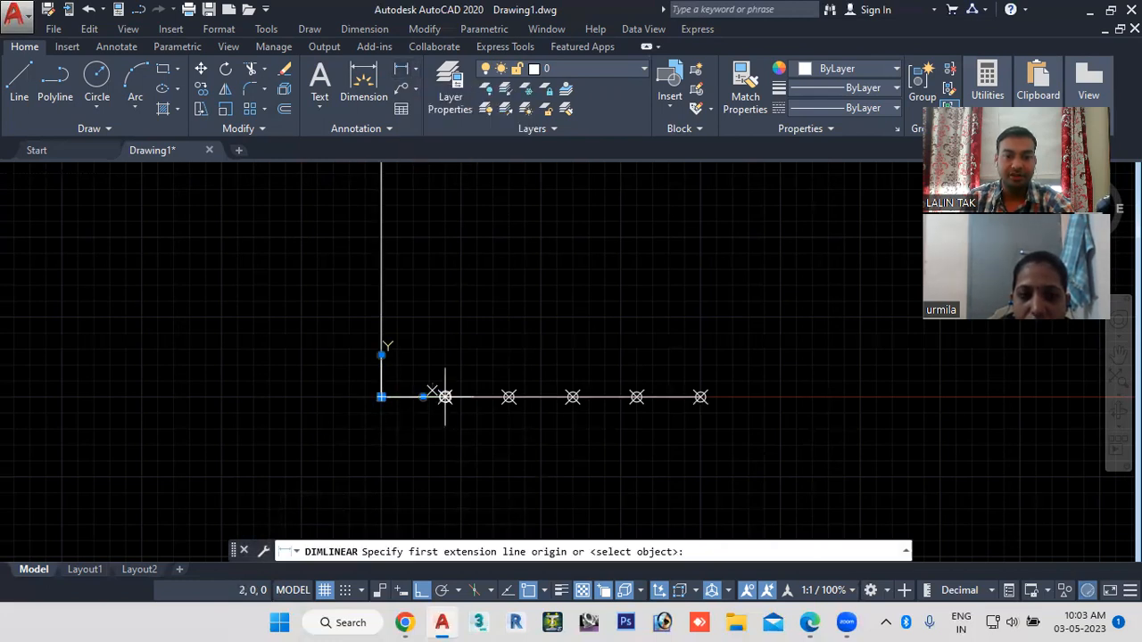
pyautogui.press('Escape')
pyautogui.scroll(2, 431, 426)
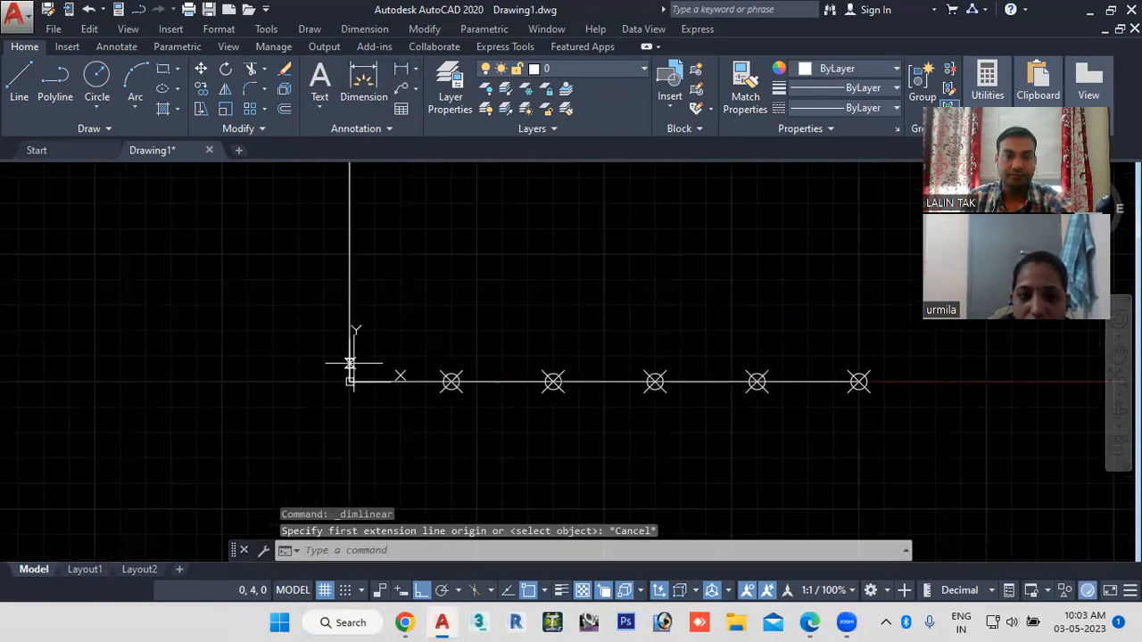
pyautogui.press('Return')
pyautogui.scroll(3, 347, 390)
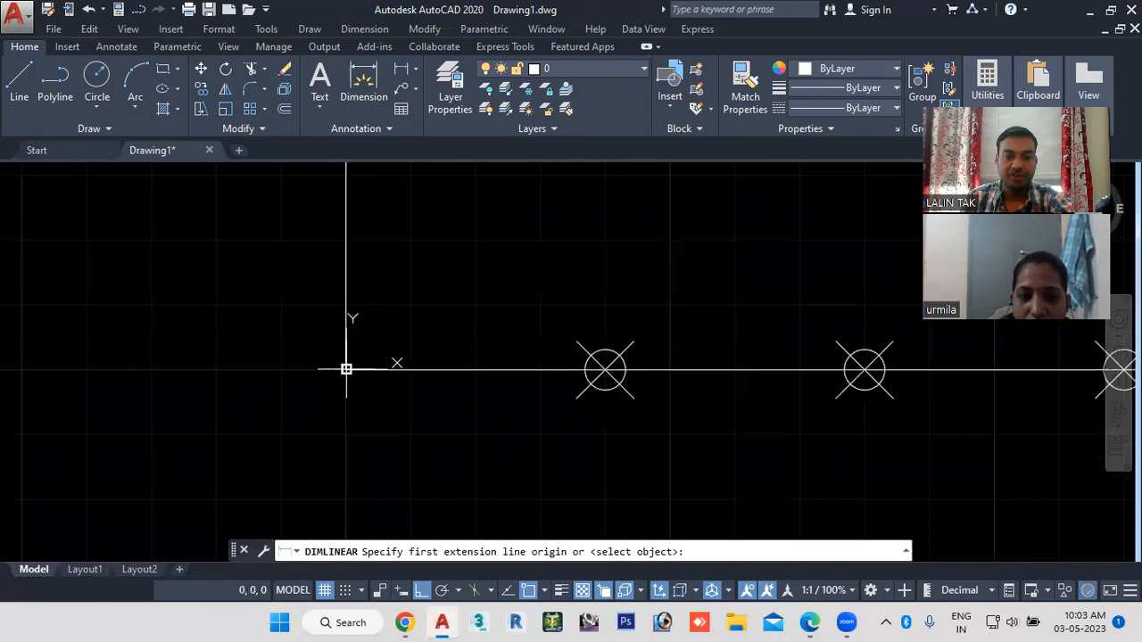
pyautogui.click(346, 369)
pyautogui.click(605, 369)
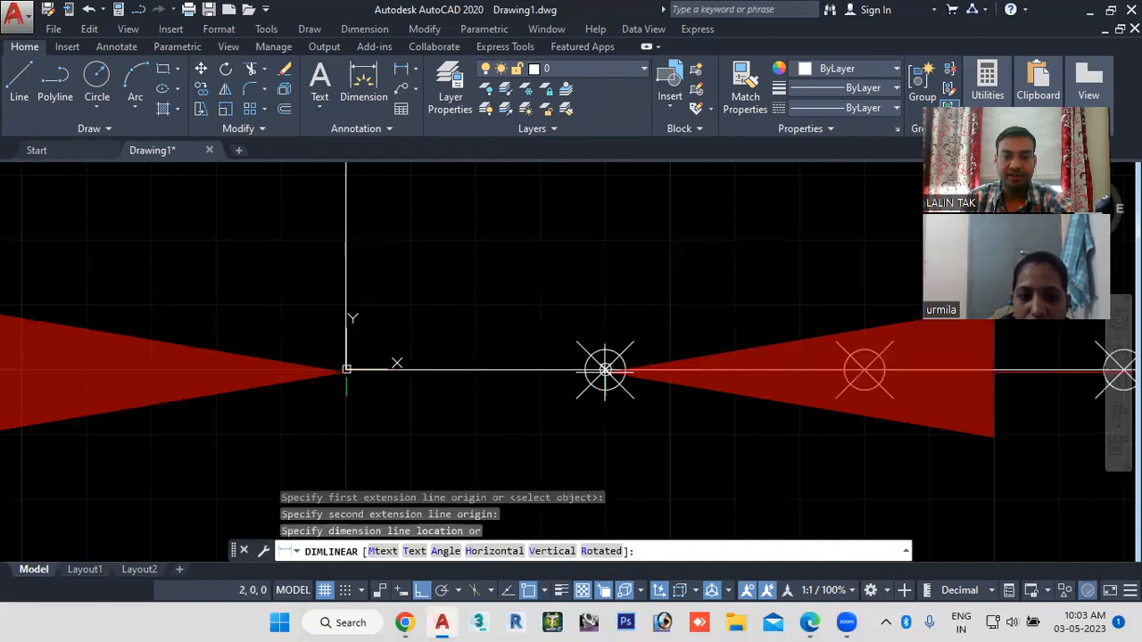
pyautogui.scroll(-6, 605, 368)
pyautogui.moveTo(575, 458)
pyautogui.mouseDown(button='middle')
pyautogui.moveTo(562, 434)
pyautogui.moveTo(573, 391)
pyautogui.mouseUp(button='middle')
pyautogui.click(625, 435)
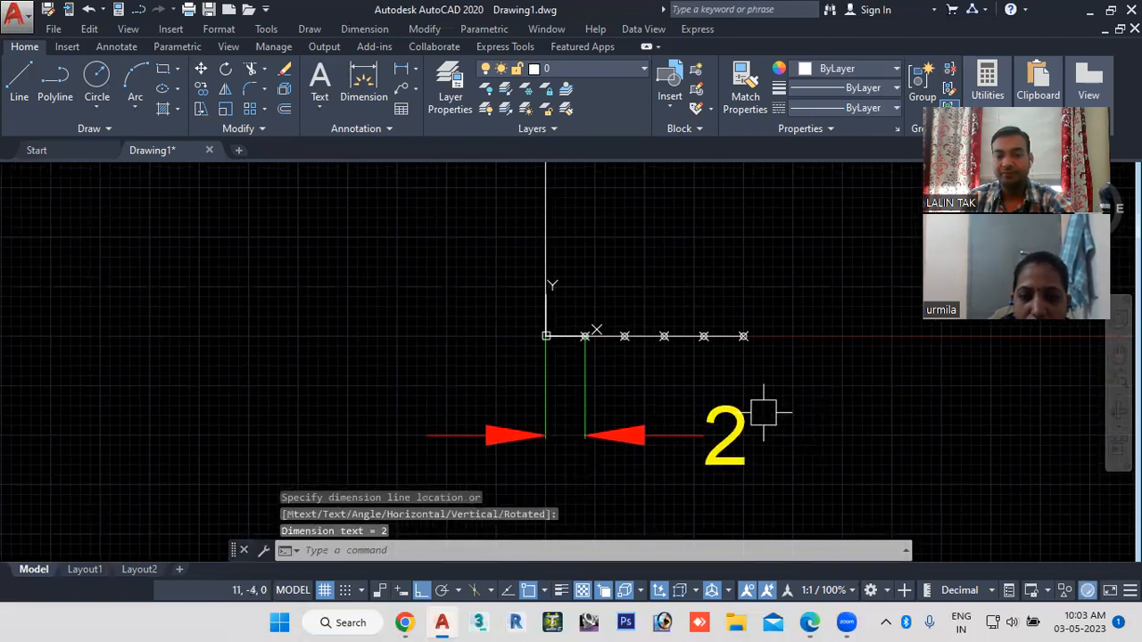
# Step: Add a linear dimension from the origin to the point at 4,0, between the line and the first dimension
pyautogui.scroll(2, 539, 330)
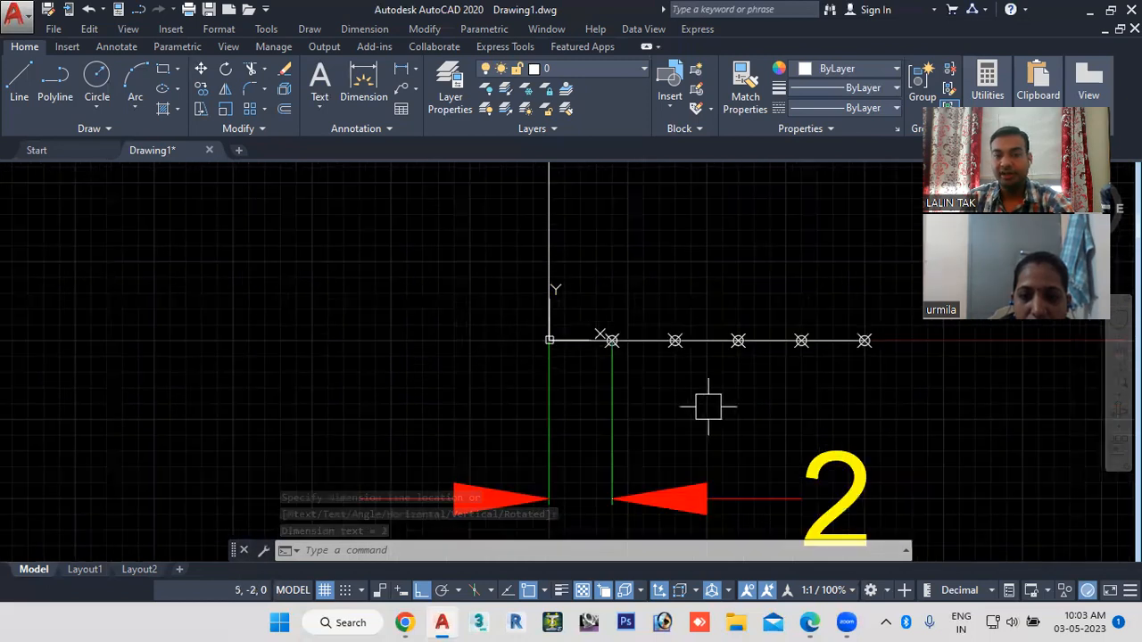
pyautogui.press('Return')
pyautogui.click(549, 340)
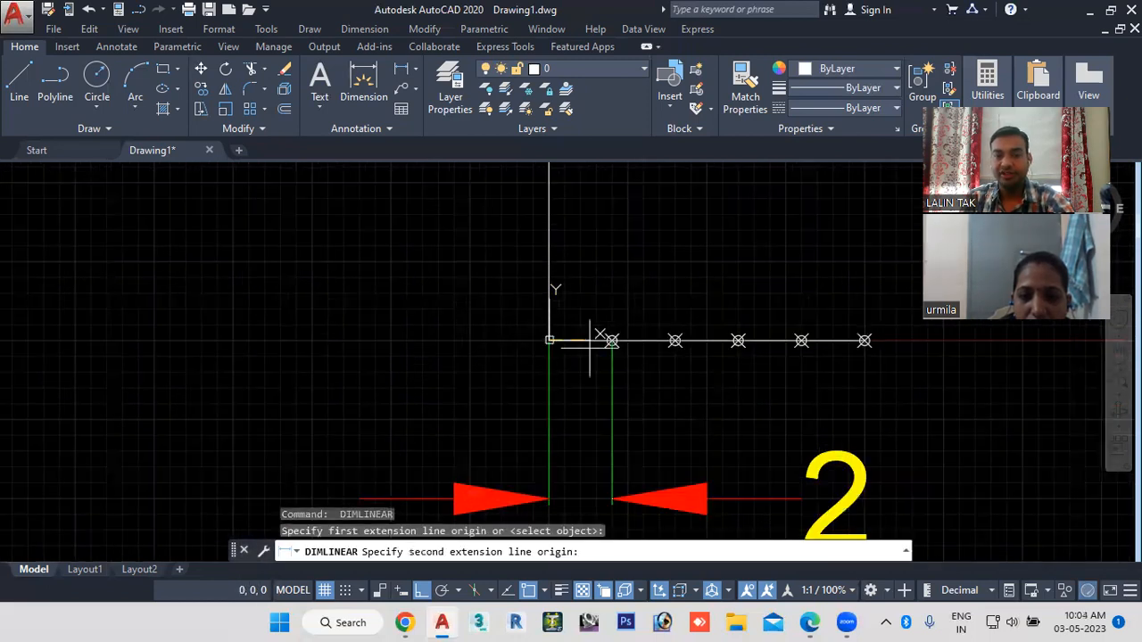
pyautogui.click(676, 340)
pyautogui.click(665, 391)
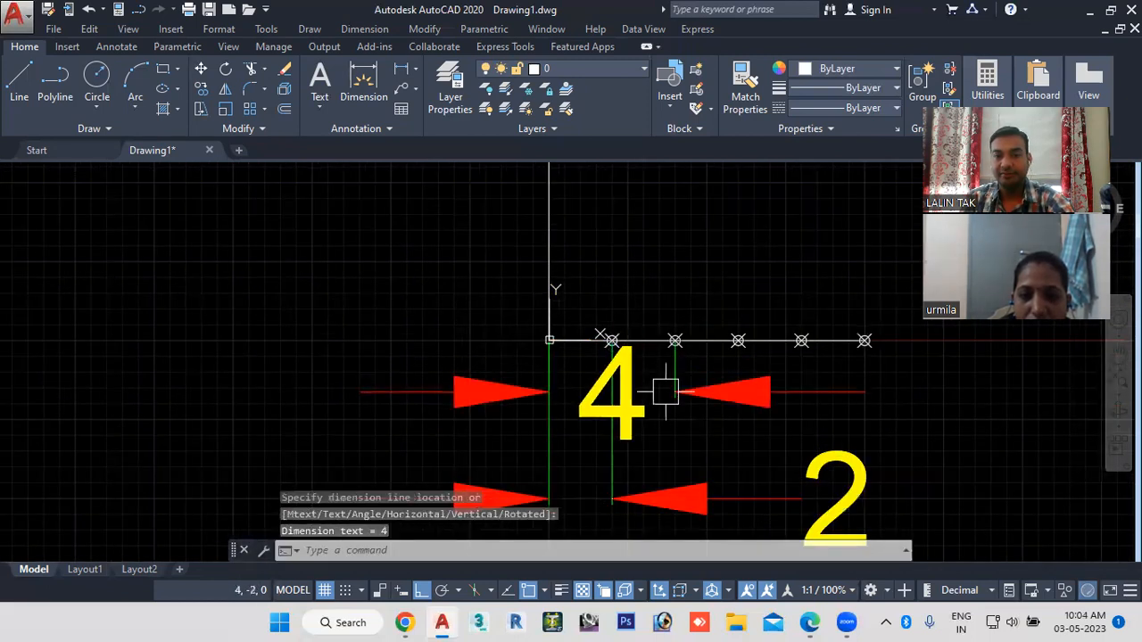
# Step: Add a linear dimension from the origin to the point at 6,0, placed above the horizontal line
pyautogui.press('Return')
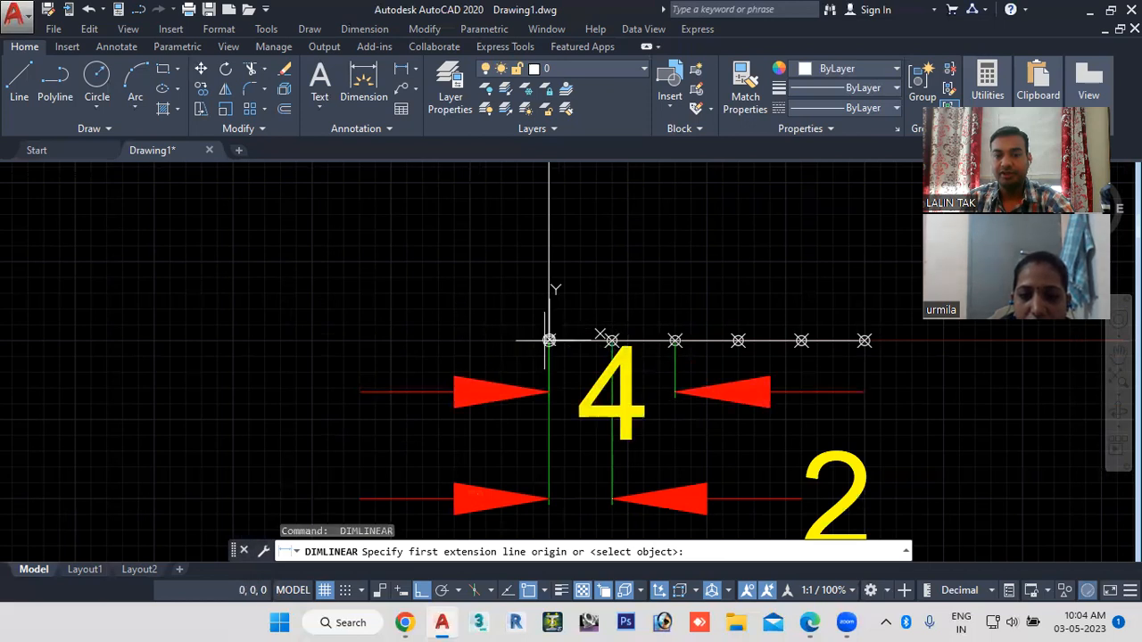
pyautogui.click(549, 340)
pyautogui.click(739, 340)
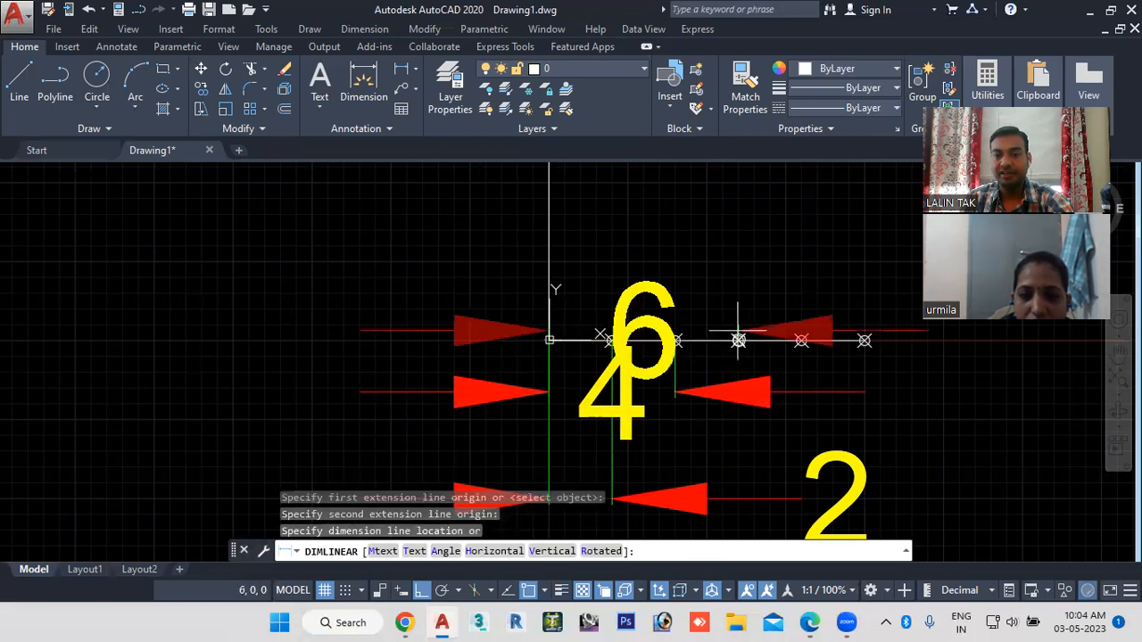
pyautogui.click(731, 246)
# Step: Try to add a linear dimension from the origin to the point at 8,0
pyautogui.press('Return')
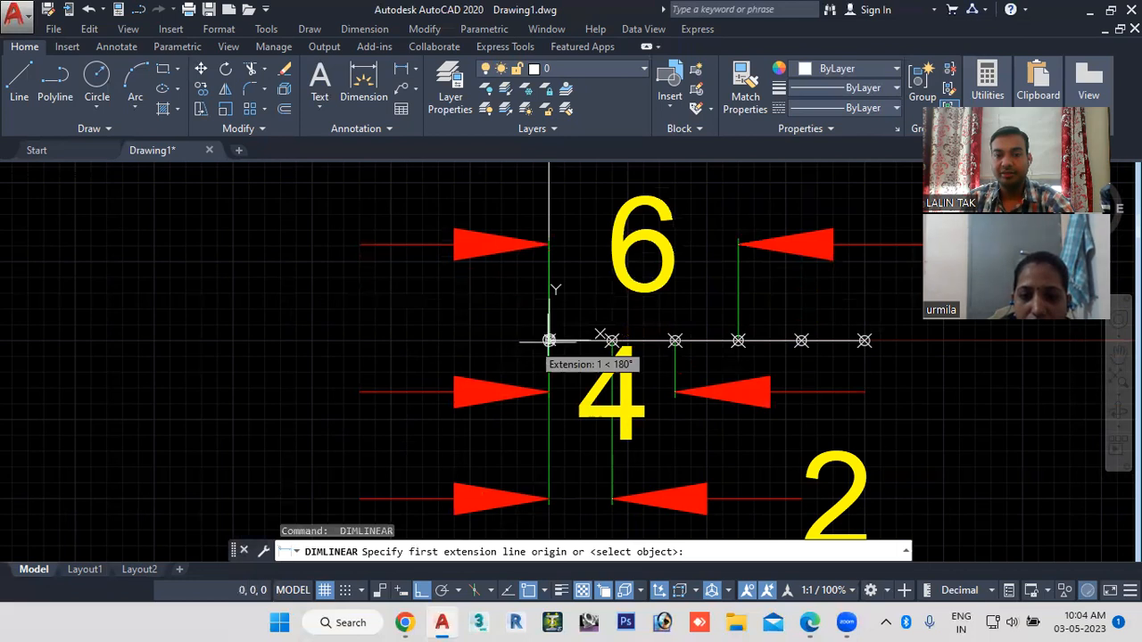
pyautogui.click(549, 340)
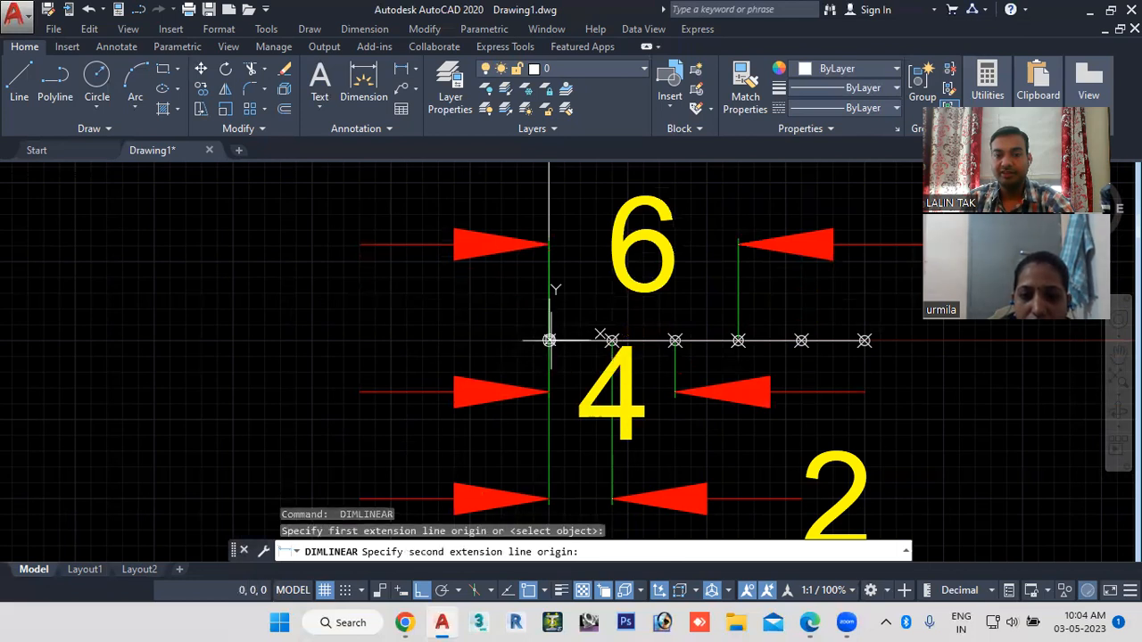
pyautogui.click(802, 340)
pyautogui.scroll(-6, 801, 339)
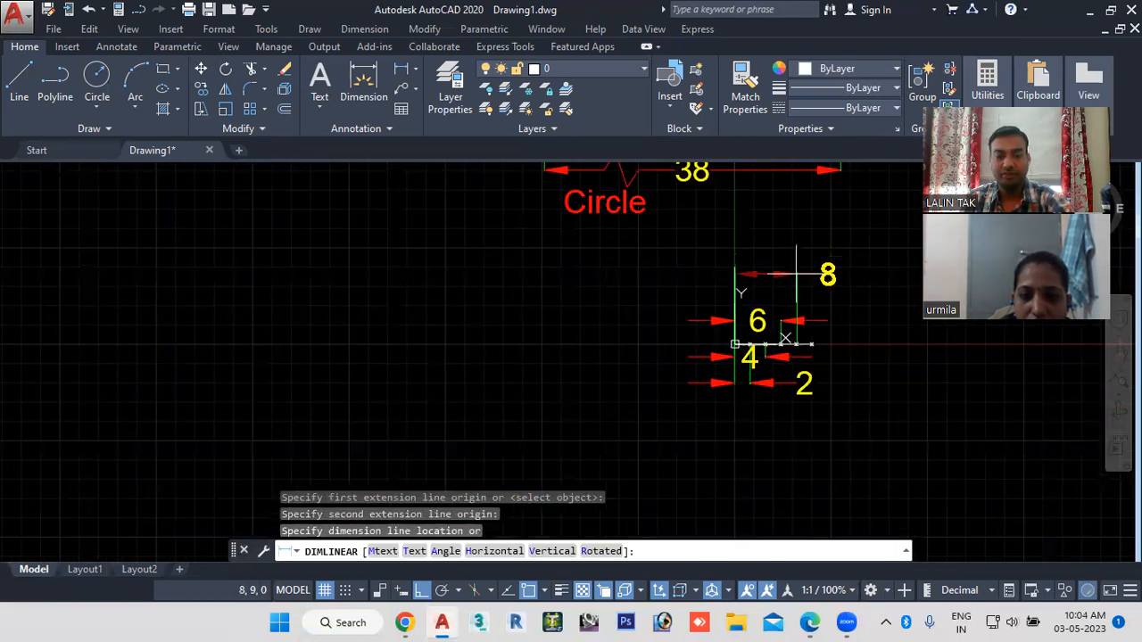
pyautogui.press('Escape')
pyautogui.press('Escape')
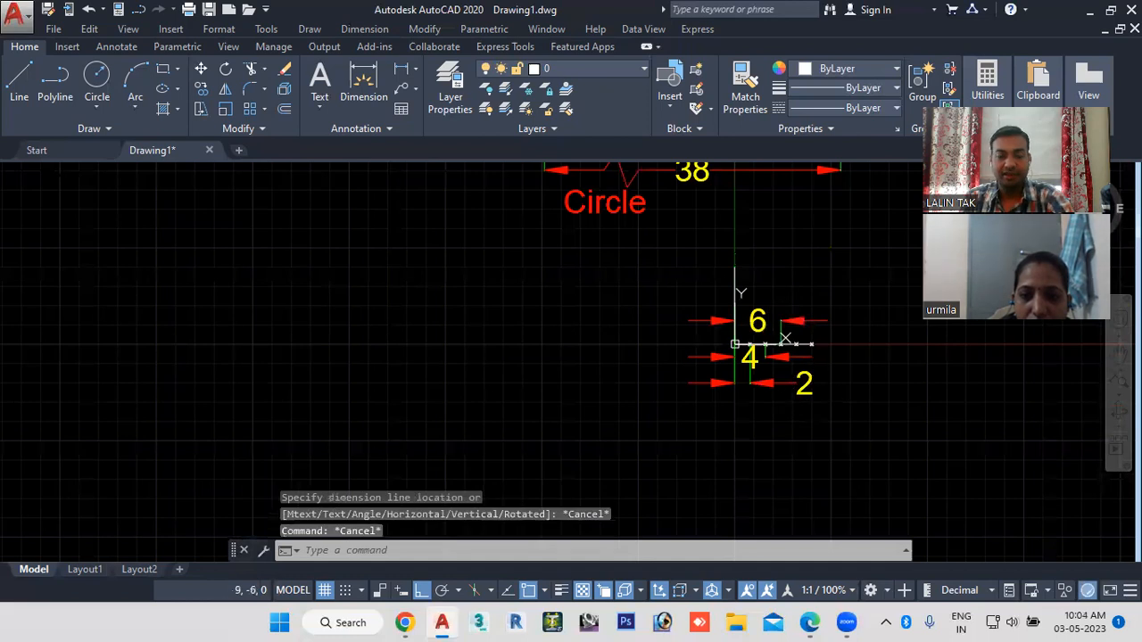
# Step: Undo the linear dimensions to the points at 6,0, 4,0 and 2,0
pyautogui.hotkey('ctrl', 'z')
pyautogui.hotkey('ctrl', 'z')
pyautogui.hotkey('ctrl', 'z')
pyautogui.hotkey('ctrl', 'z')
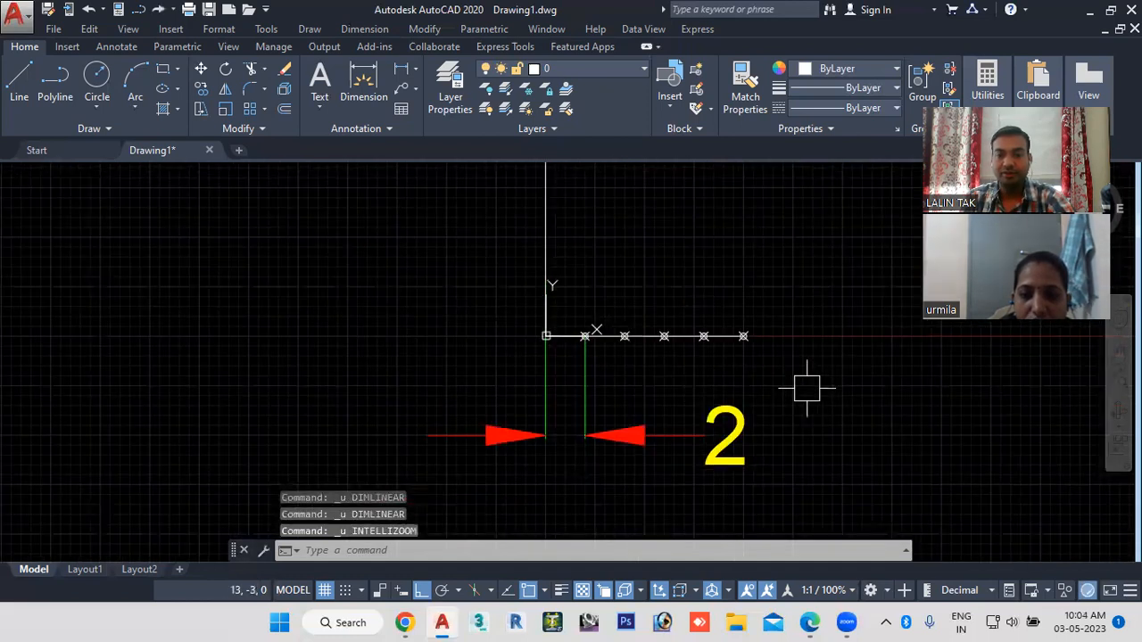
pyautogui.hotkey('ctrl', 'z')
# Step: Switch to Edge to check the ordinate dimension command in Dimension measurement.pdf, and return to AutoCAD
pyautogui.click(530, 553)
pyautogui.click(808, 622)
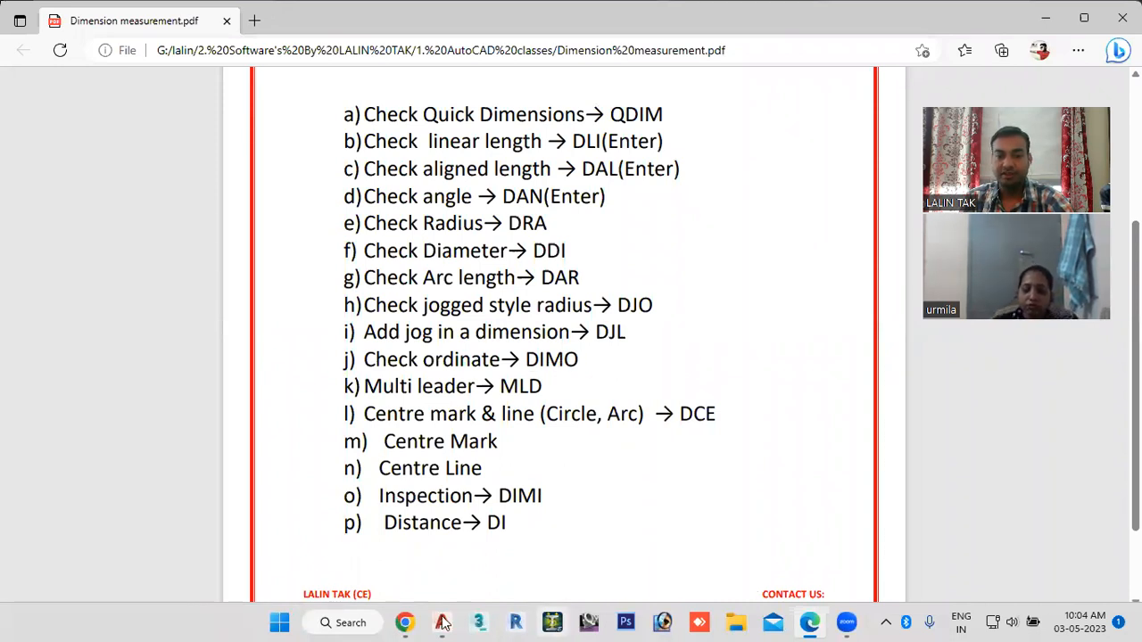
pyautogui.hotkey('alt', 'Tab')
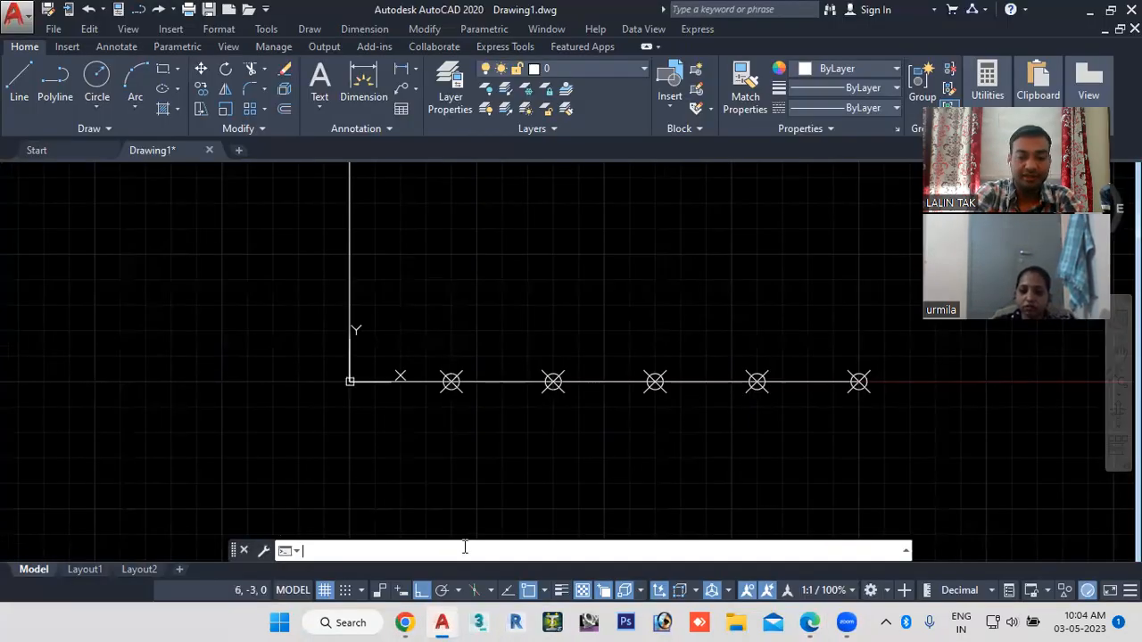
pyautogui.write('d')
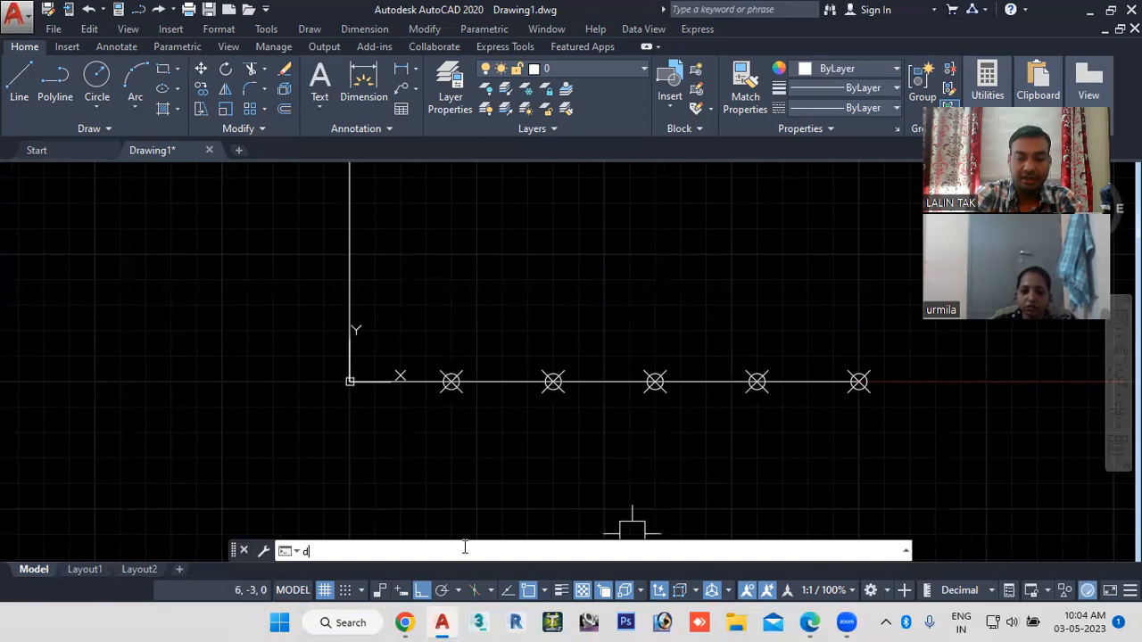
pyautogui.write('imo')
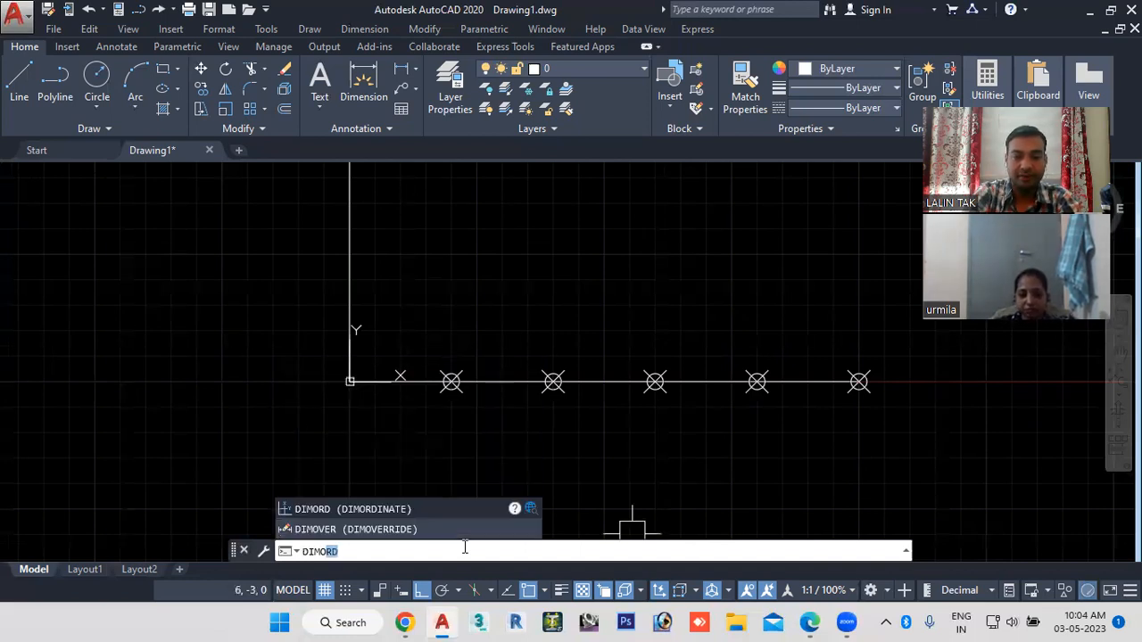
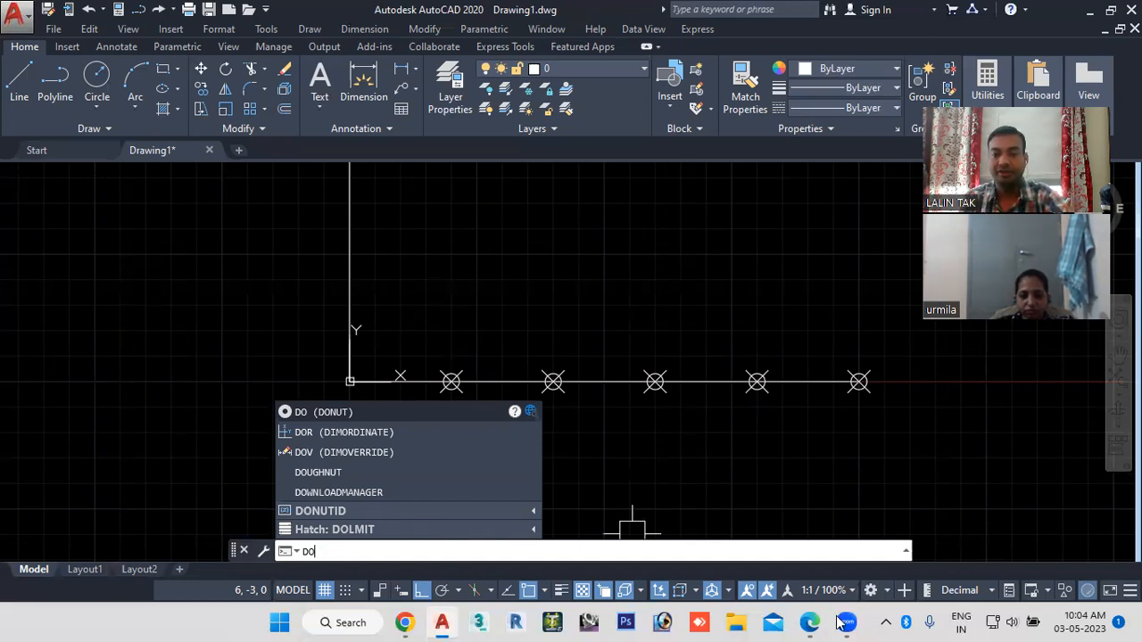
pyautogui.moveTo(809, 621)
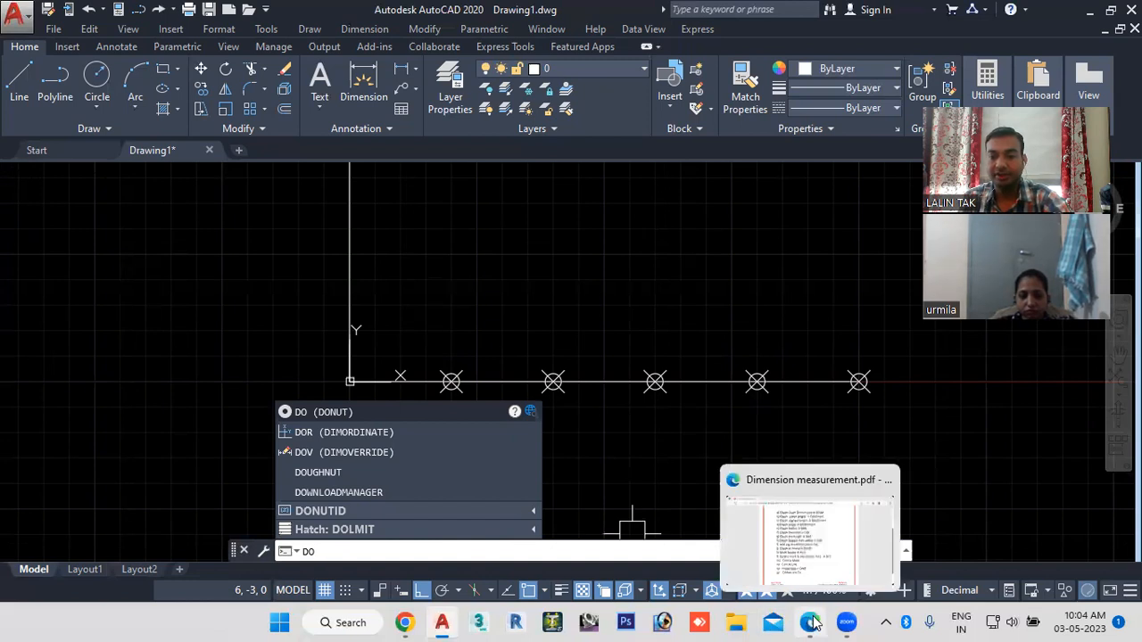
pyautogui.click(809, 535)
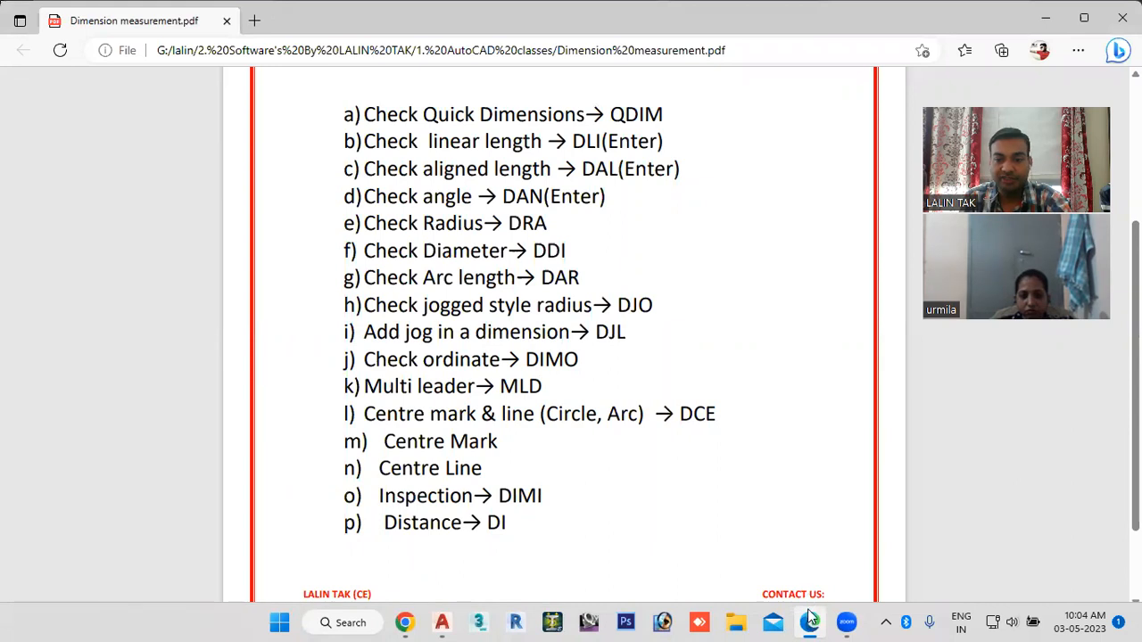
pyautogui.click(442, 622)
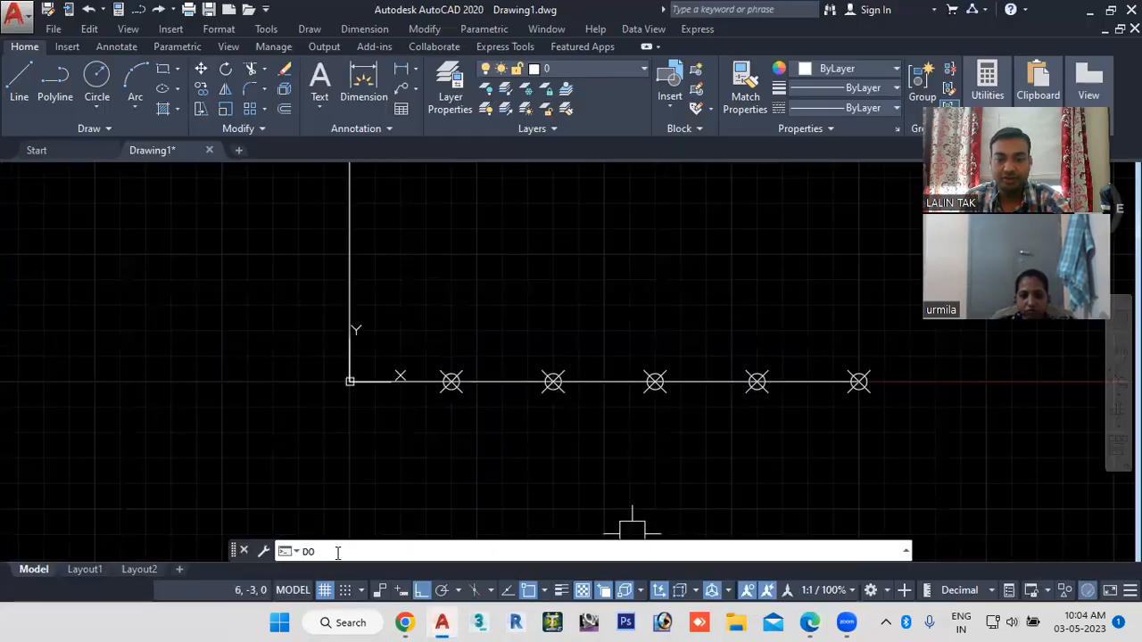
# Step: Use DOR to add an ordinate dimension at the point at 2,0 with a leader about 3 units straight down
pyautogui.write('DO')
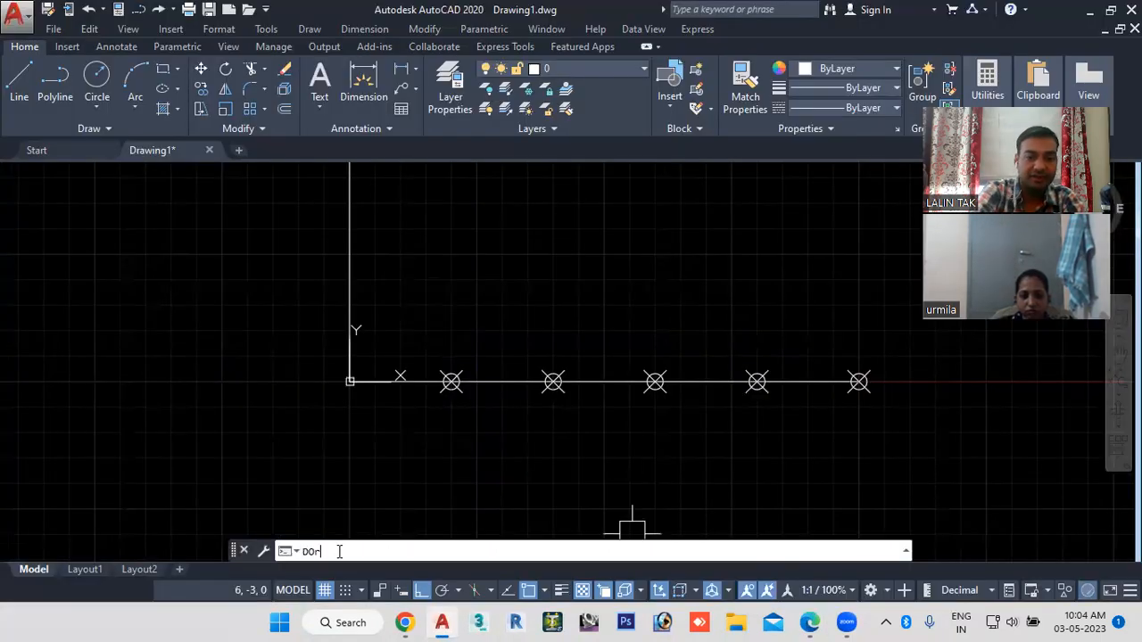
pyautogui.write('R')
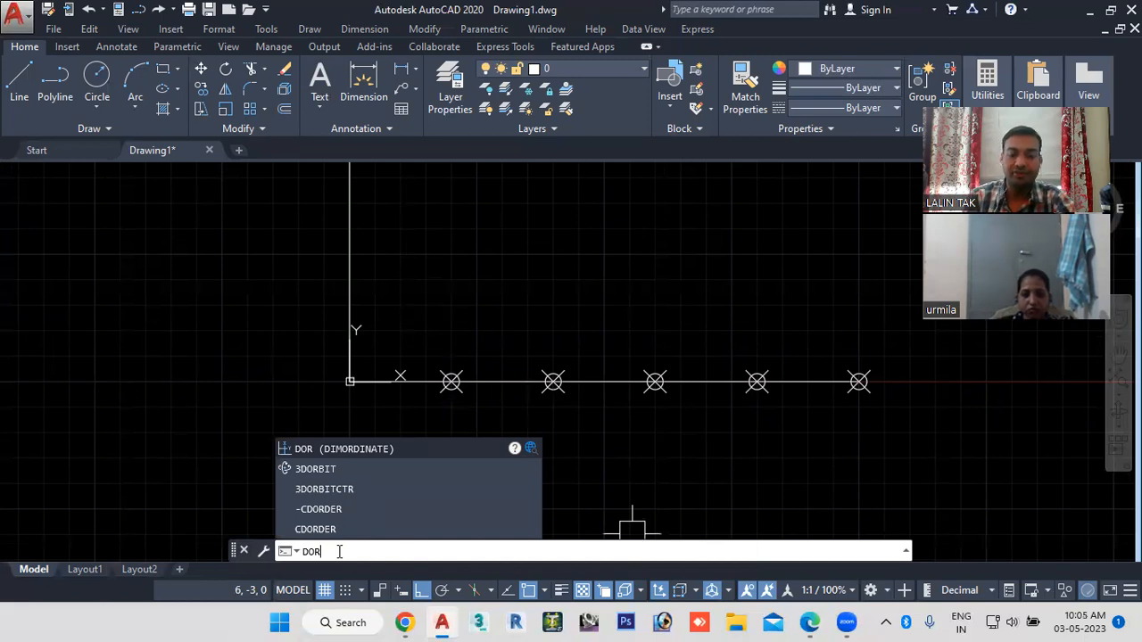
pyautogui.press('Return')
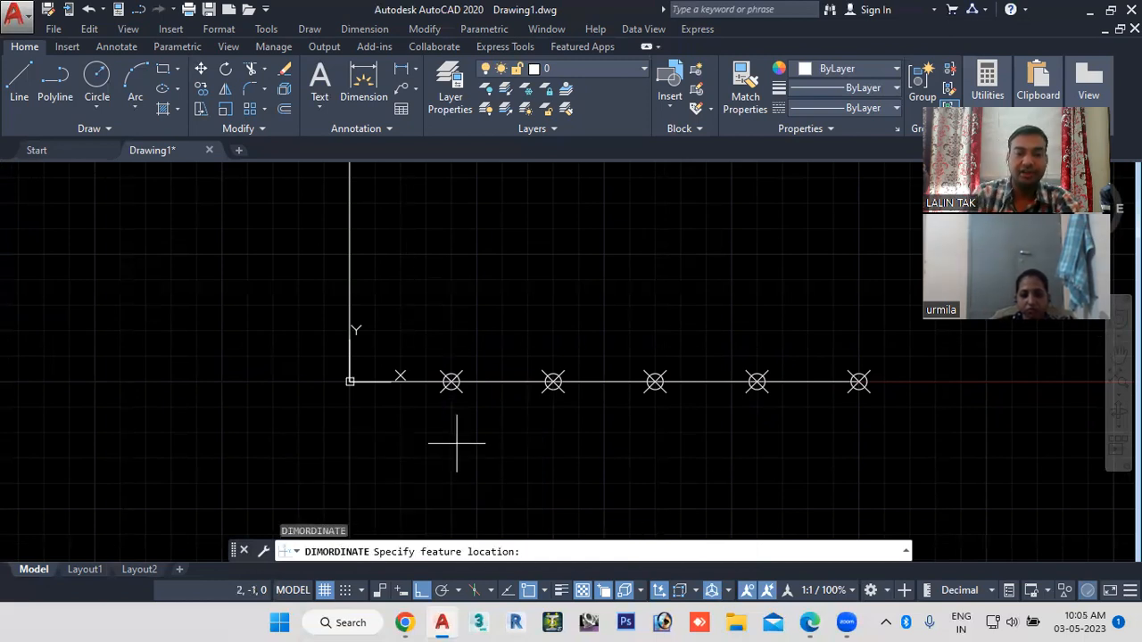
pyautogui.scroll(-2, 450, 384)
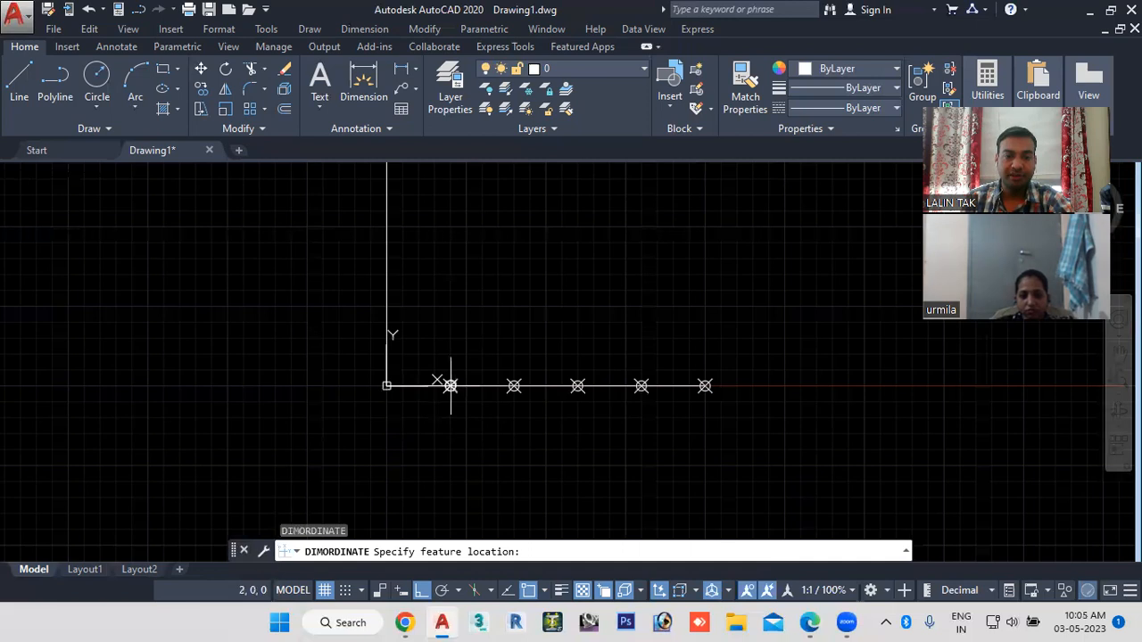
pyautogui.click(451, 386)
pyautogui.moveTo(447, 458); pyautogui.dragTo(480, 371, button='middle')
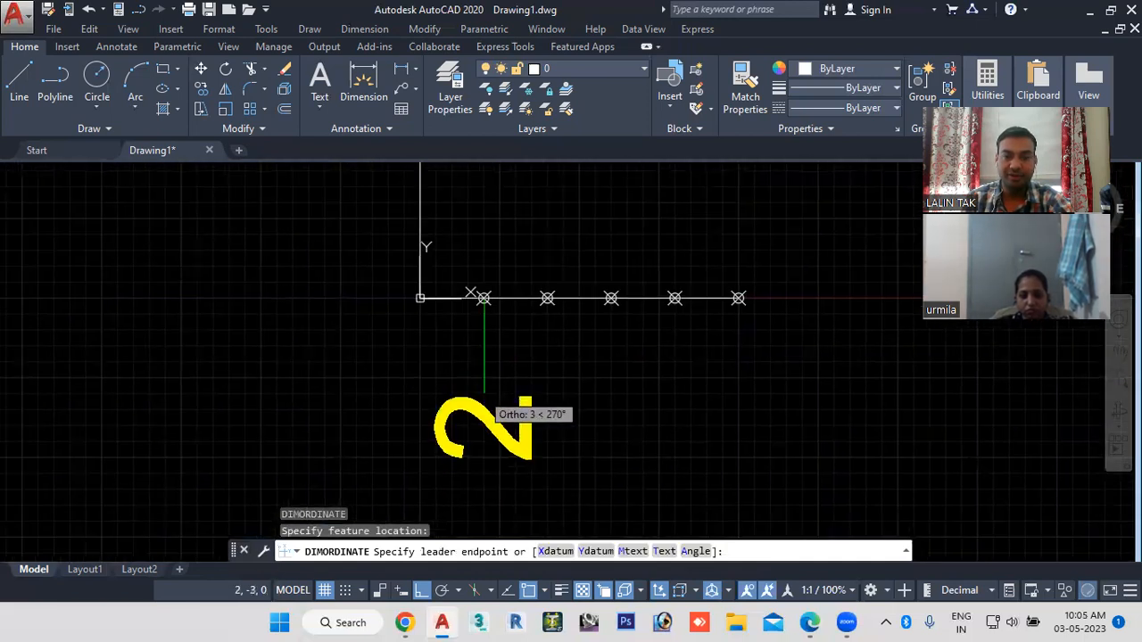
pyautogui.click(530, 422)
pyautogui.press('Return')
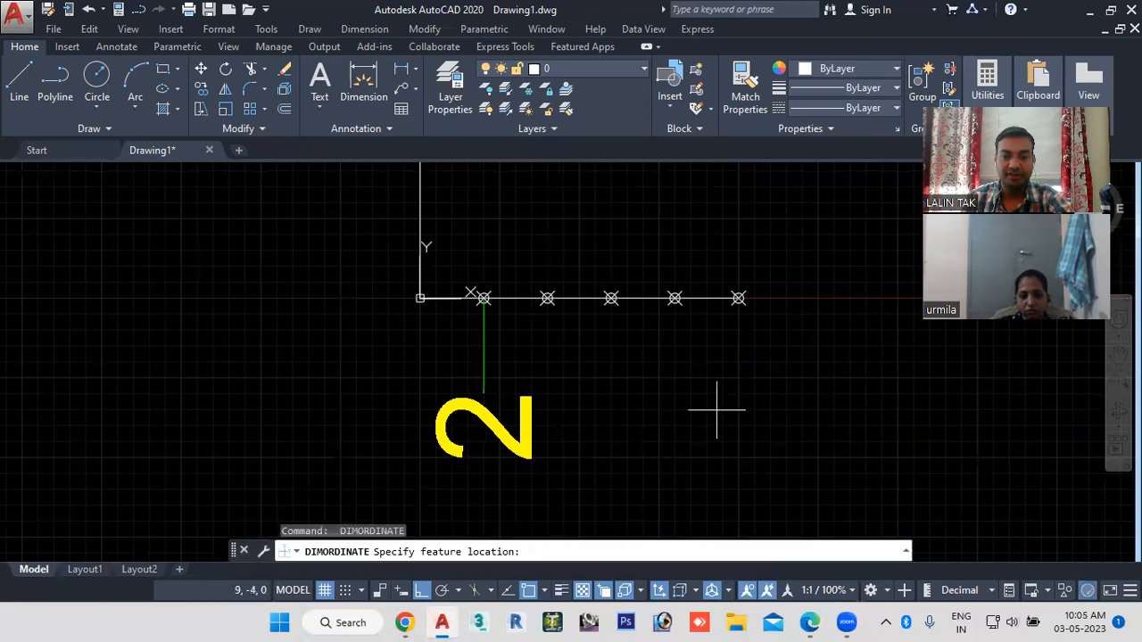
# Step: Add ordinate dimensions at the point at 8,0 with a leader straight down and at 0,3 on the vertical line with a leader to the left
pyautogui.click(674, 297)
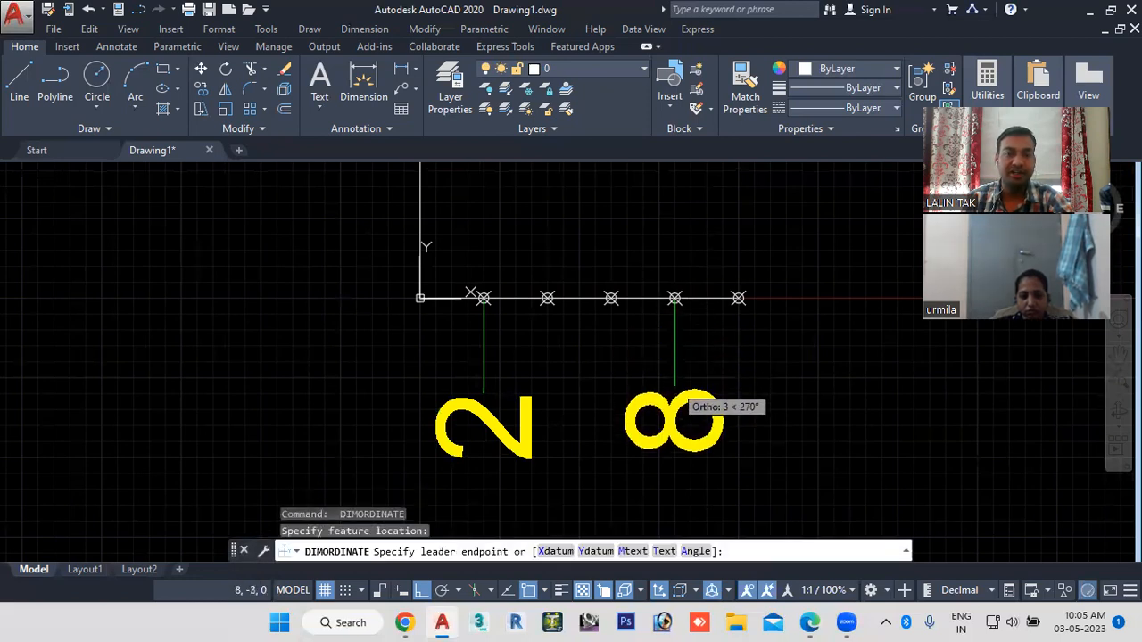
pyautogui.click(675, 426)
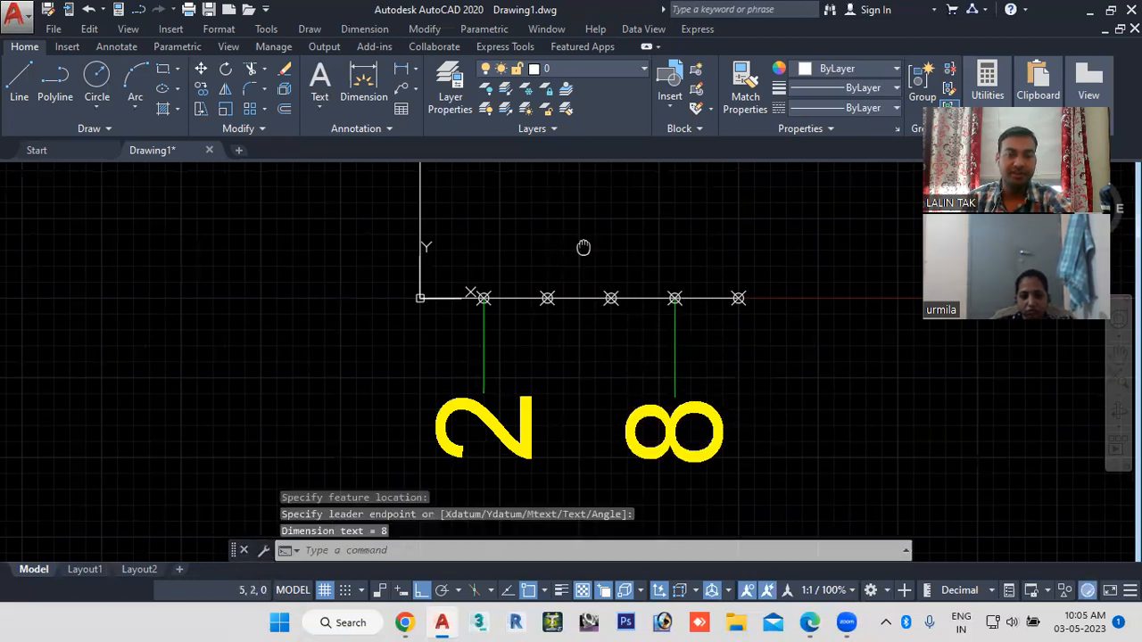
pyautogui.moveTo(583, 247); pyautogui.dragTo(649, 354, button='middle')
pyautogui.scroll(-2, 607, 274)
pyautogui.moveTo(604, 280); pyautogui.dragTo(603, 311, button='middle')
pyautogui.press('Return')
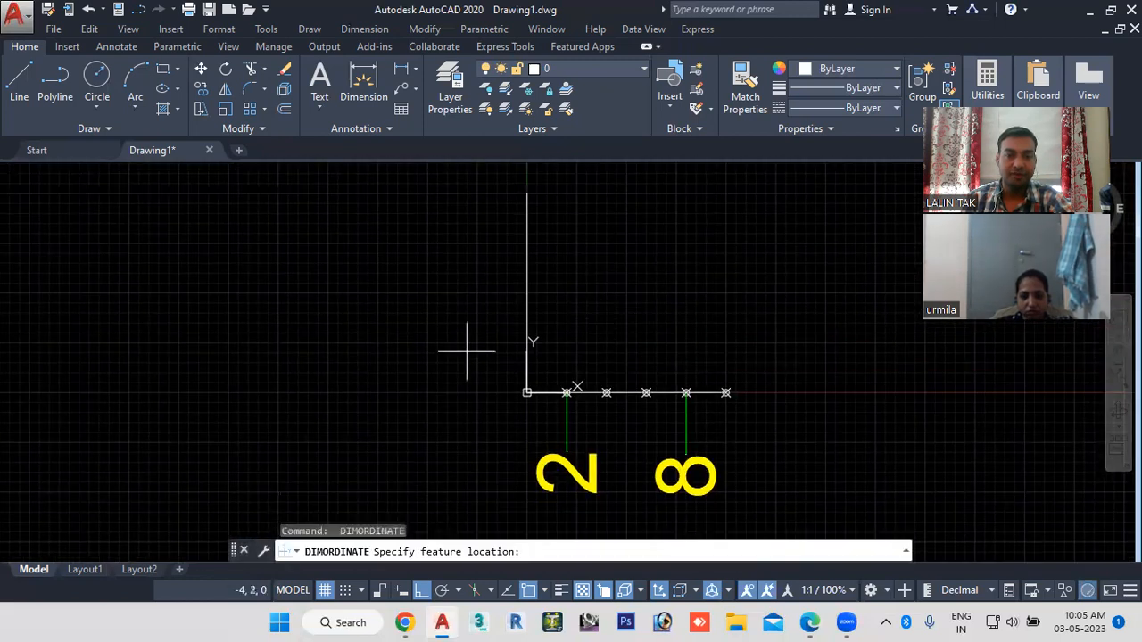
pyautogui.click(527, 329)
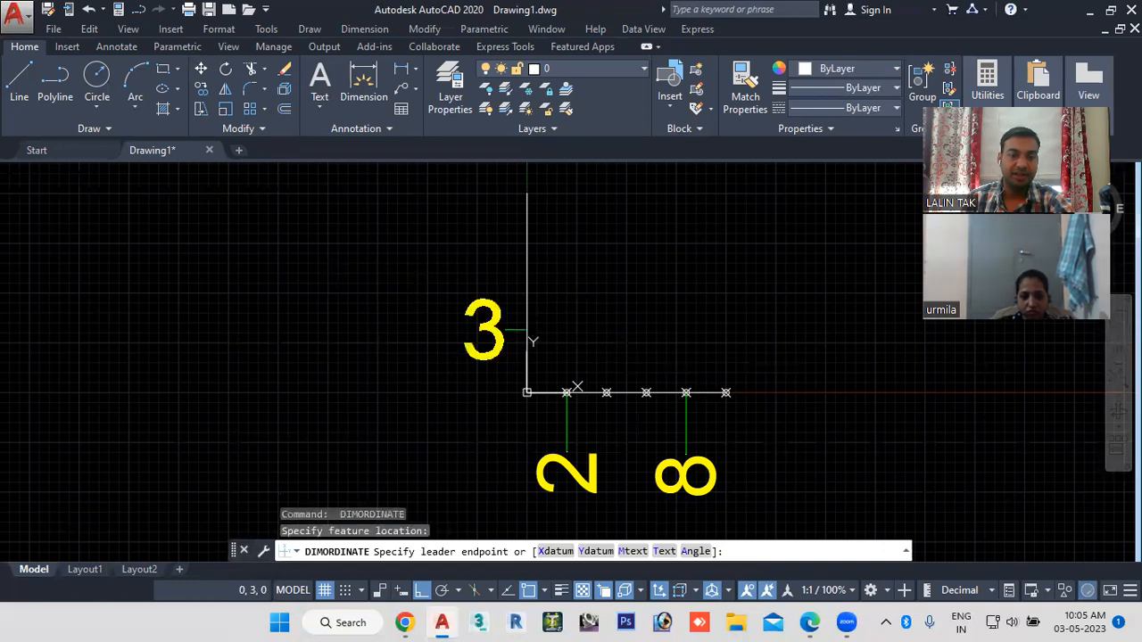
pyautogui.click(432, 330)
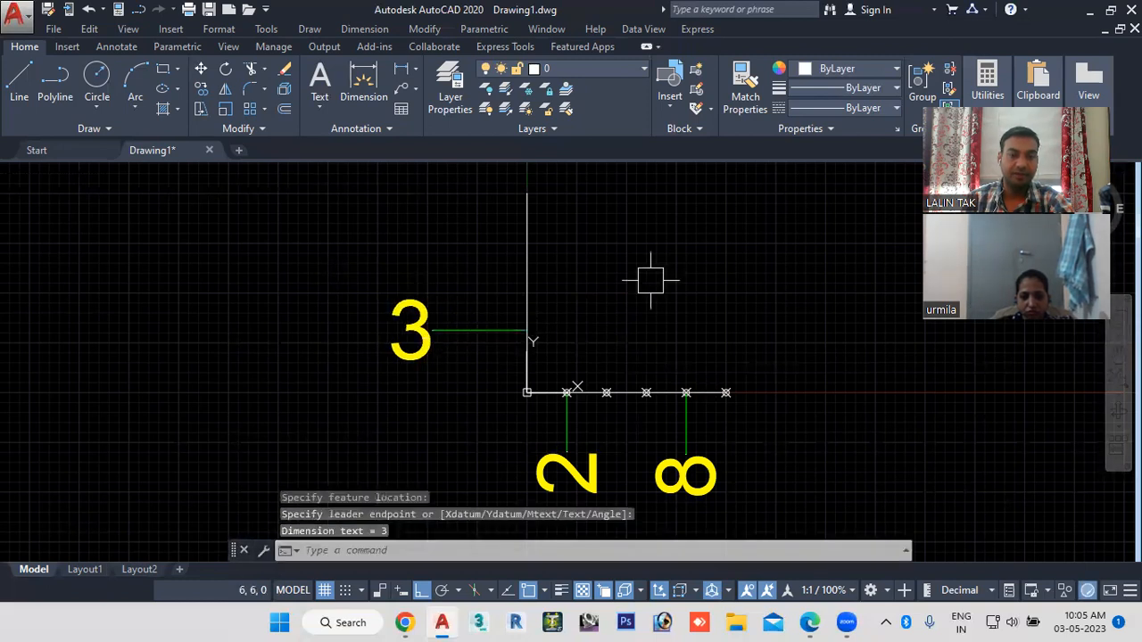
# Step: Add ordinate dimensions at 0,7 and at the vertical line's upper endpoint at 0,10, with leaders to the left
pyautogui.press('Return')
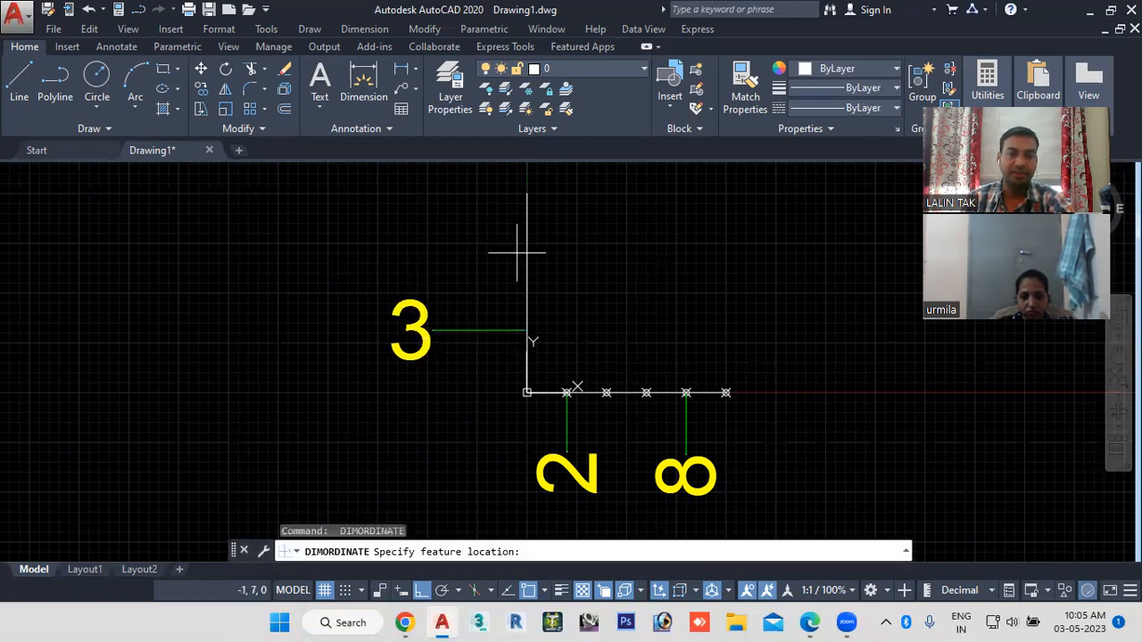
pyautogui.click(528, 250)
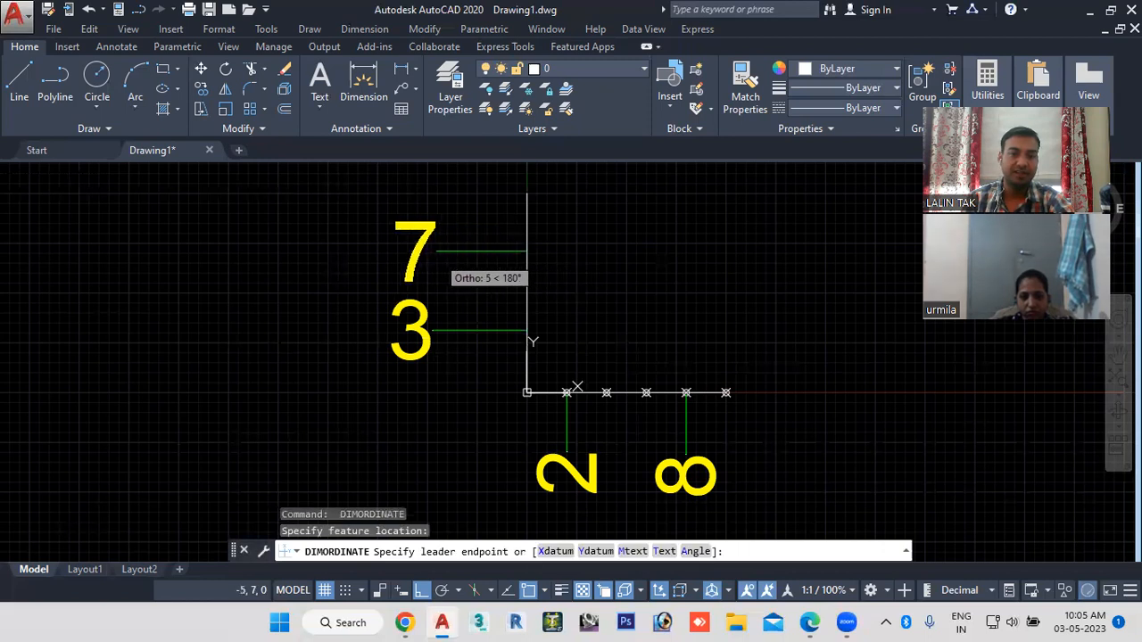
pyautogui.click(433, 252)
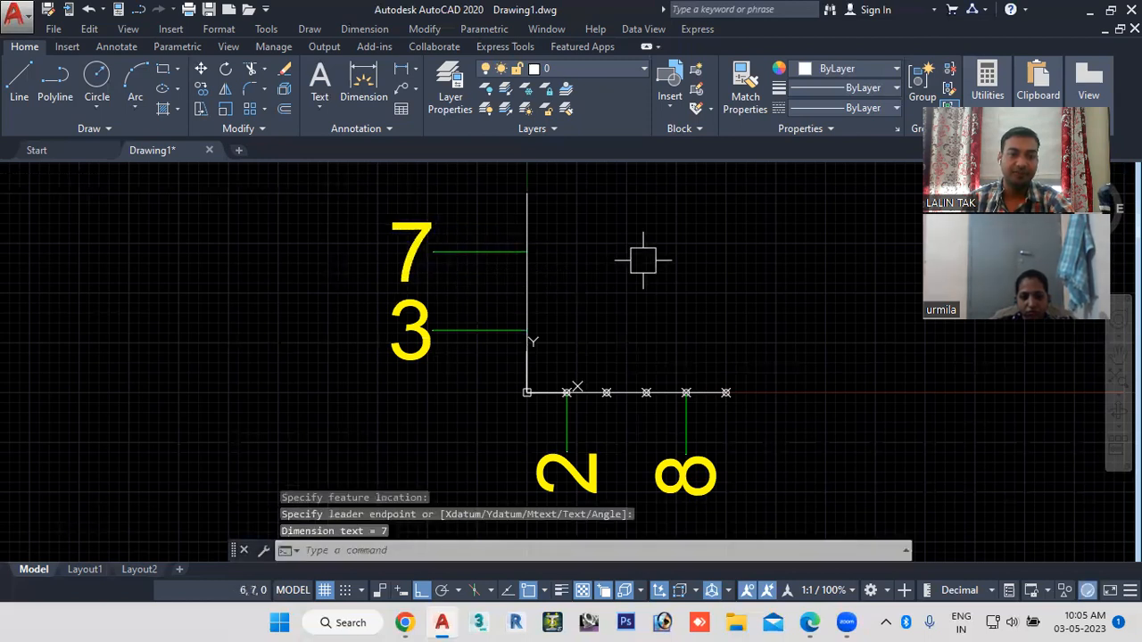
pyautogui.press('Return')
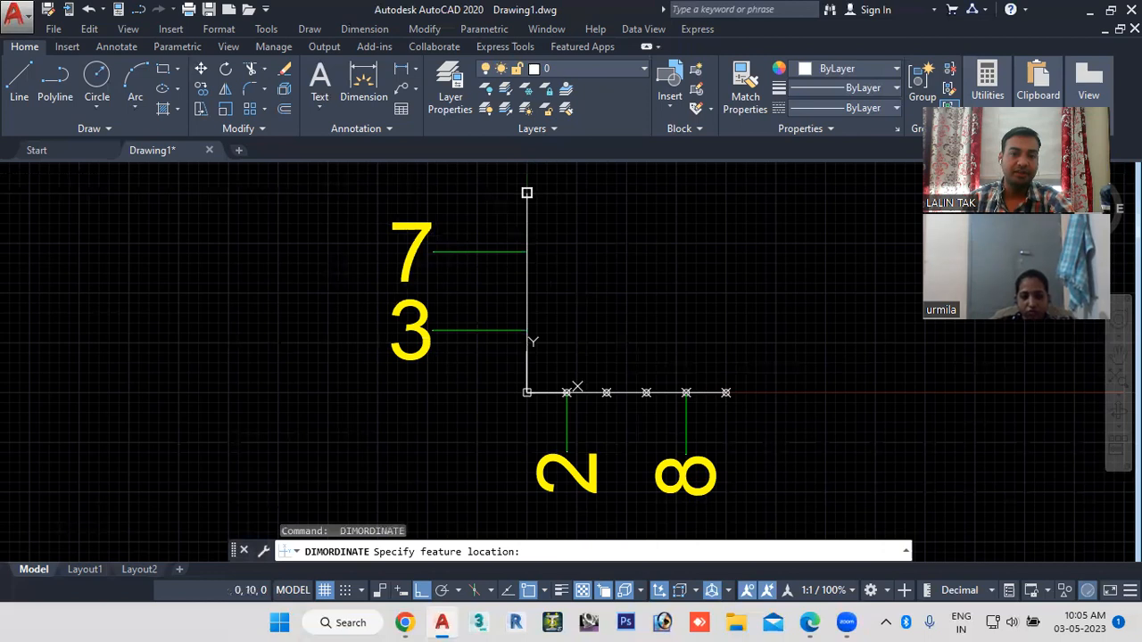
pyautogui.click(526, 192)
pyautogui.click(350, 193)
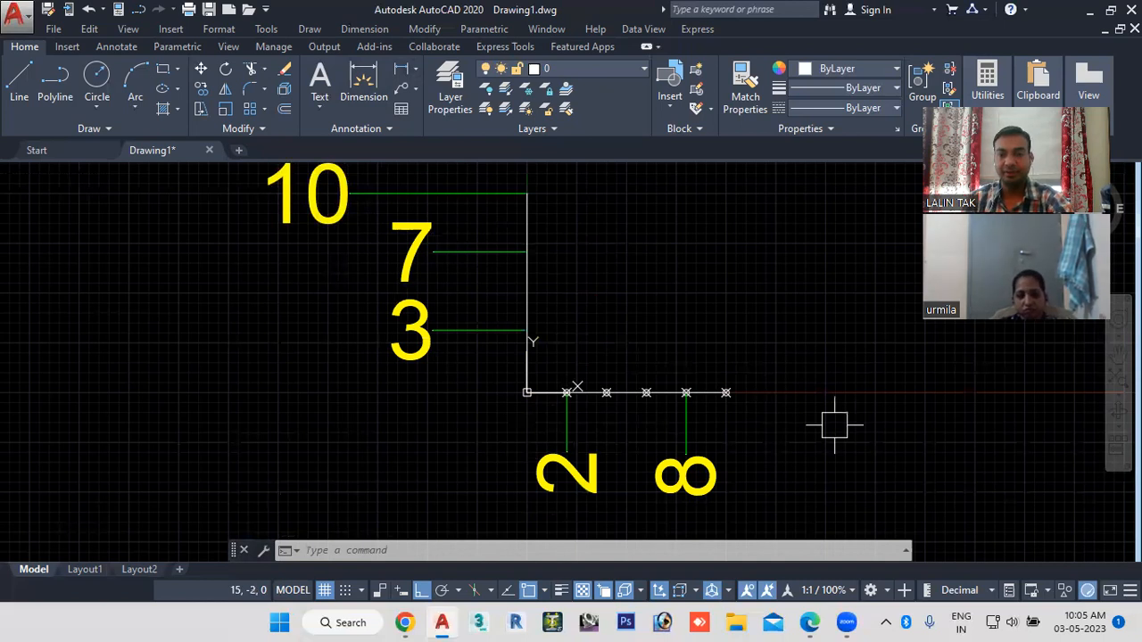
# Step: Draw an L-shape right of the origin: a line about 55 units straight down to about 49,-36, continued horizontally to the right
pyautogui.scroll(-2, 818, 377)
pyautogui.moveTo(819, 377)
pyautogui.mouseDown(button='middle')
pyautogui.moveTo(550, 453)
pyautogui.moveTo(416, 468)
pyautogui.mouseUp(button='middle')
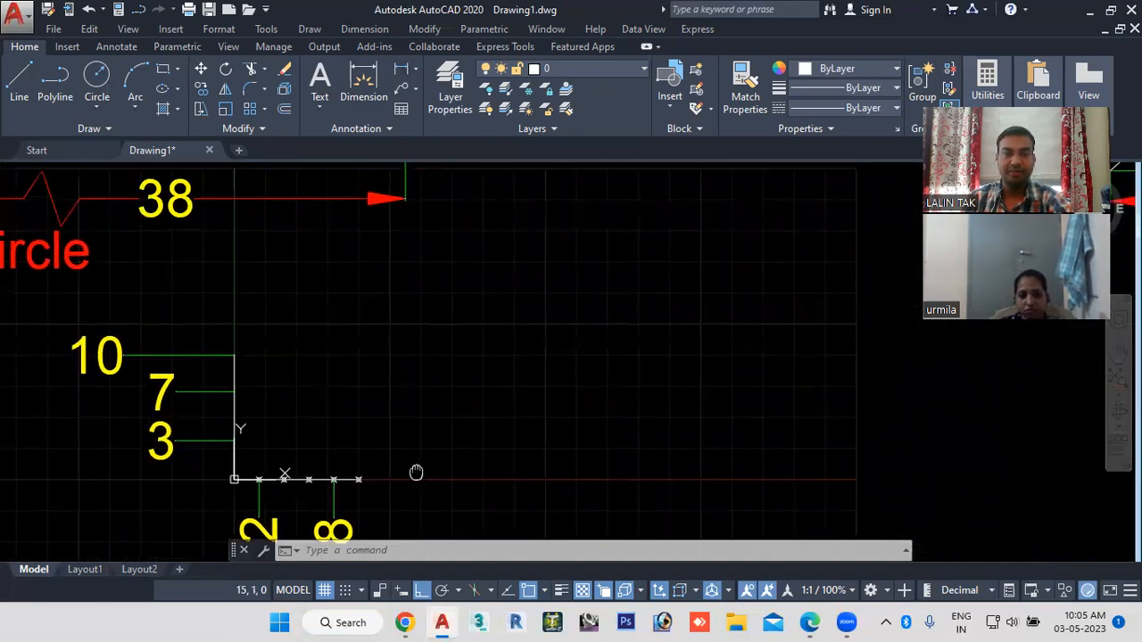
pyautogui.click(19, 80)
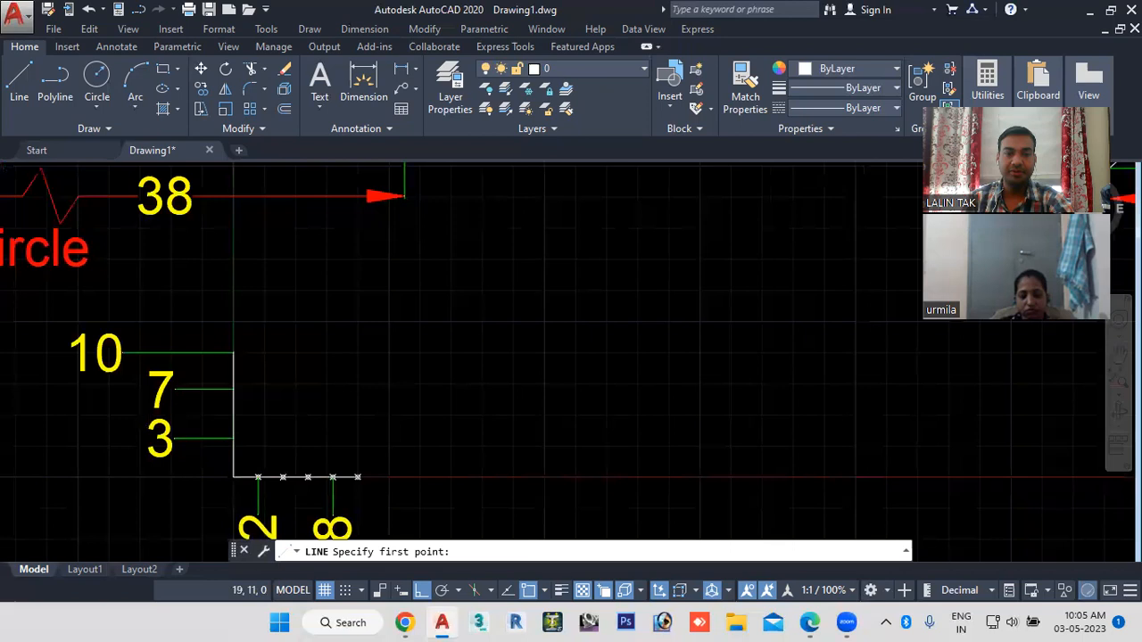
pyautogui.scroll(-3, 553, 298)
pyautogui.moveTo(589, 309); pyautogui.dragTo(505, 247, button='middle')
pyautogui.click(505, 248)
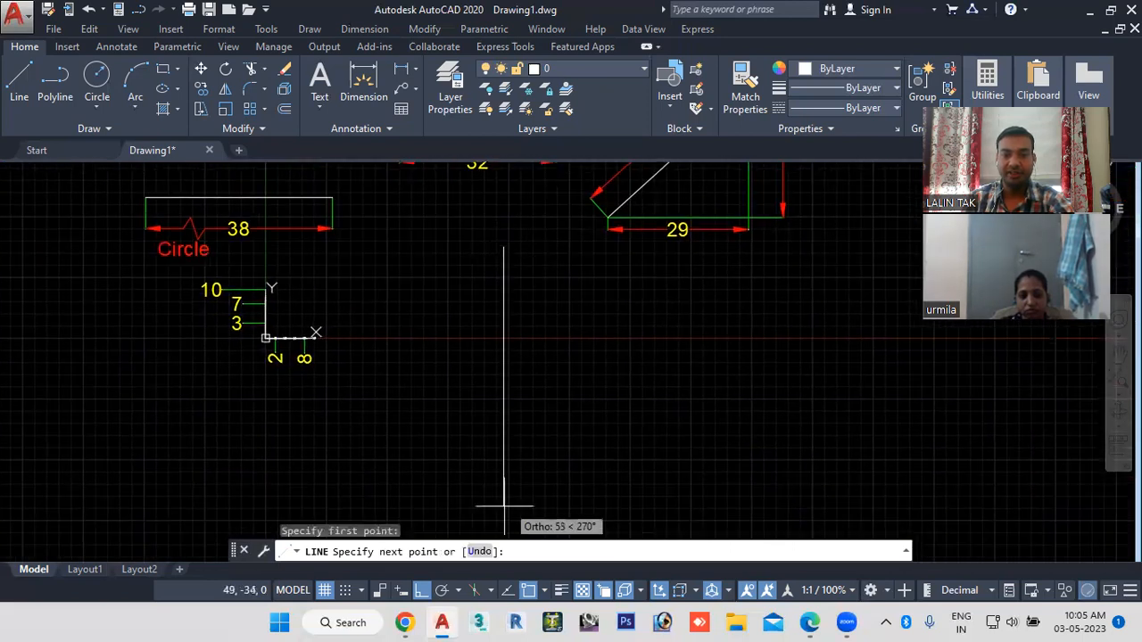
pyautogui.click(800, 513)
pyautogui.press('Escape')
# Step: Use DOR to add two ordinate dimensions at the new L-shape's corner, one leader straight down and one to the left
pyautogui.scroll(-4, 772, 413)
pyautogui.moveTo(767, 421); pyautogui.dragTo(648, 334, button='middle')
pyautogui.scroll(4, 575, 363)
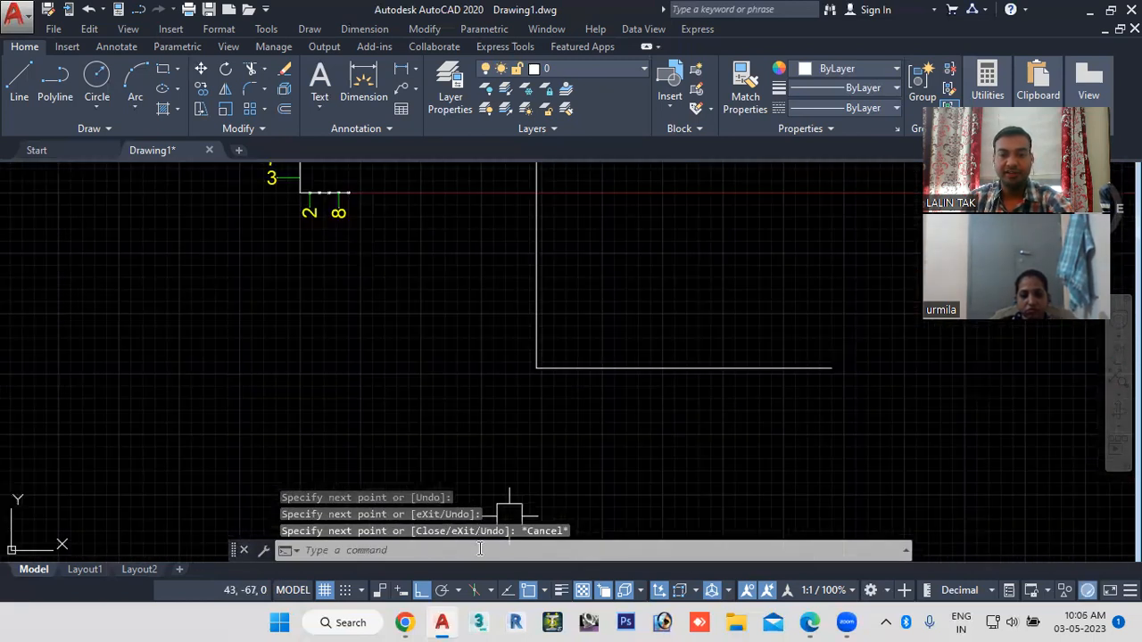
pyautogui.click(479, 549)
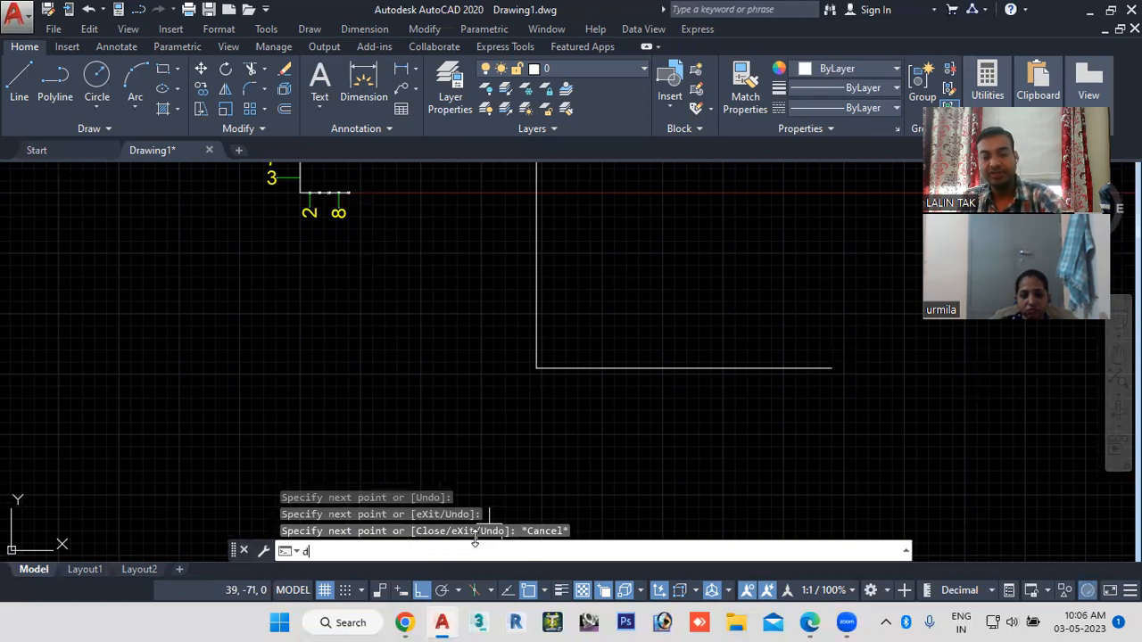
pyautogui.write('dOR')
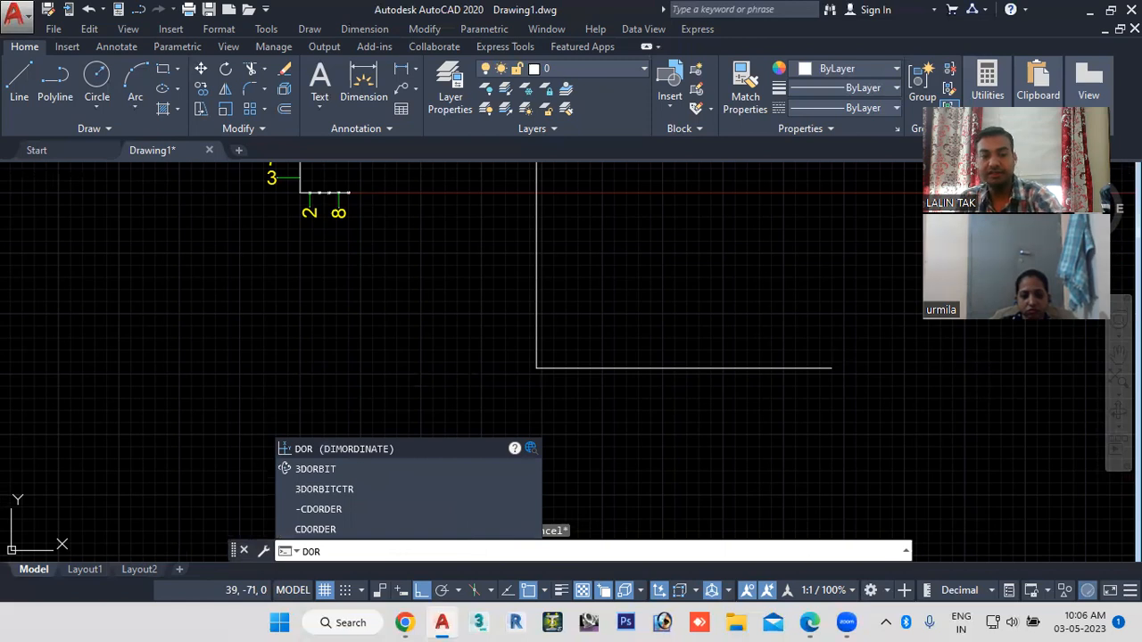
pyautogui.press('Return')
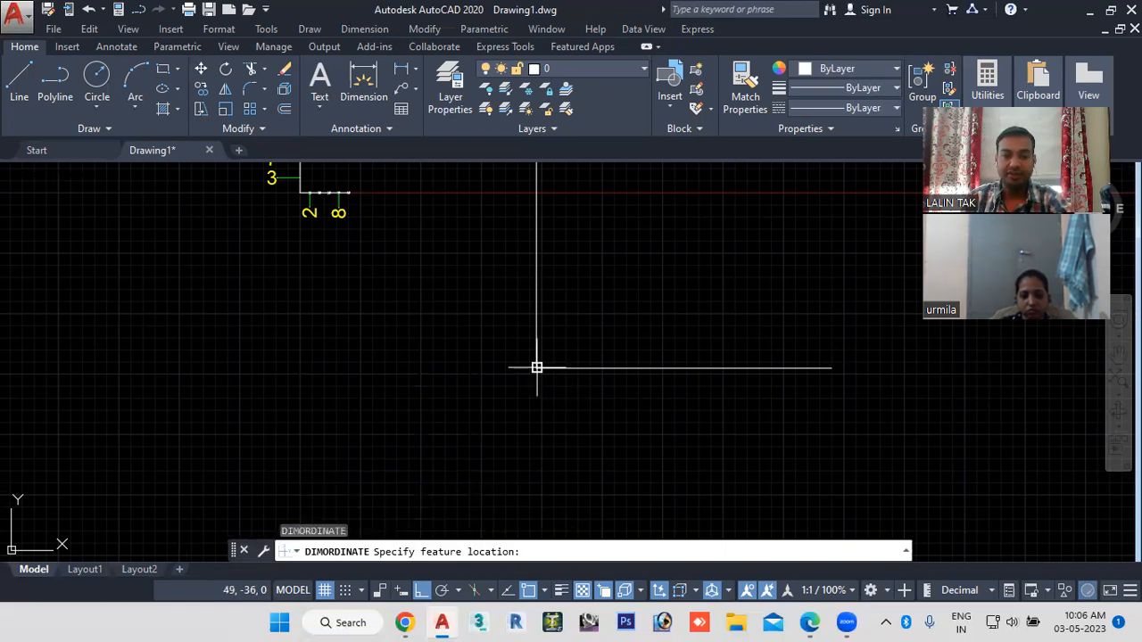
pyautogui.click(536, 367)
pyautogui.click(620, 444)
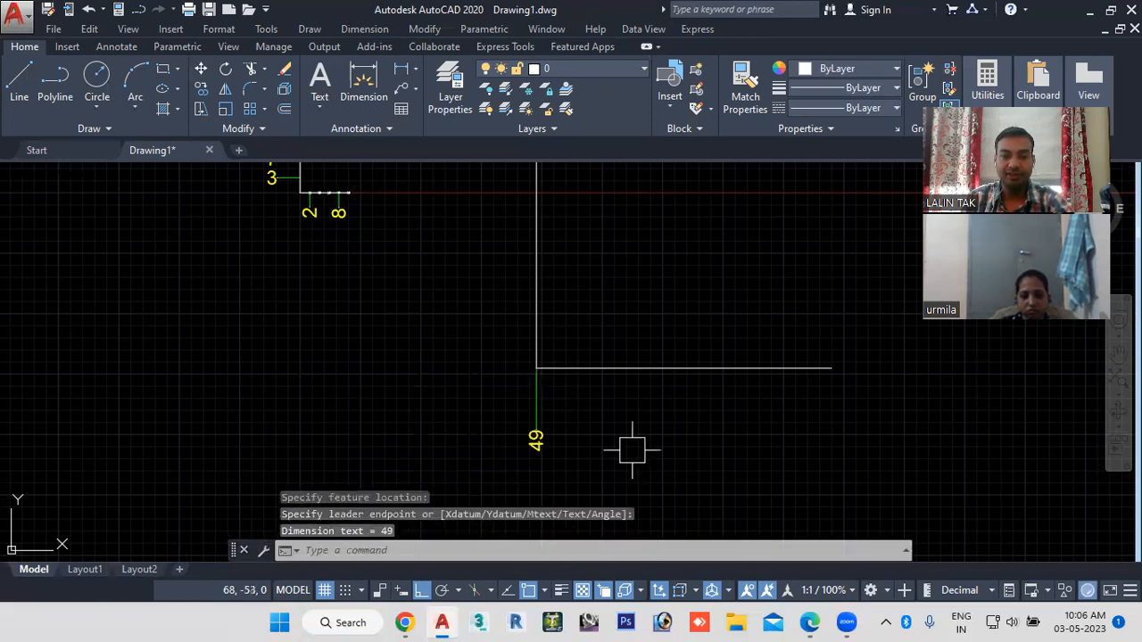
pyautogui.press('Return')
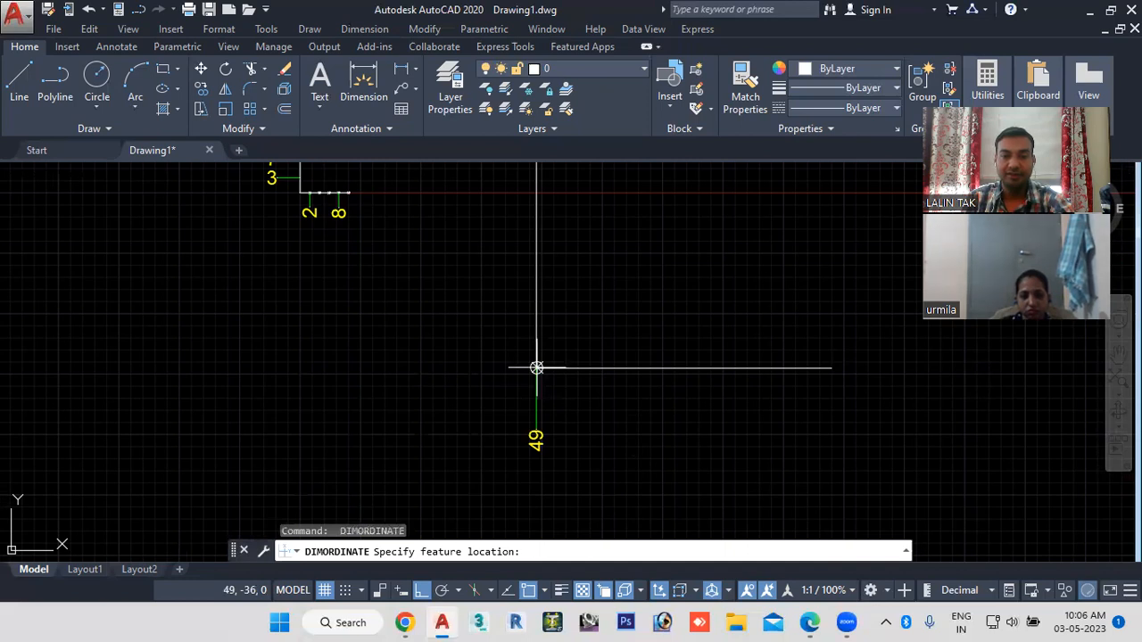
pyautogui.click(536, 368)
pyautogui.click(464, 368)
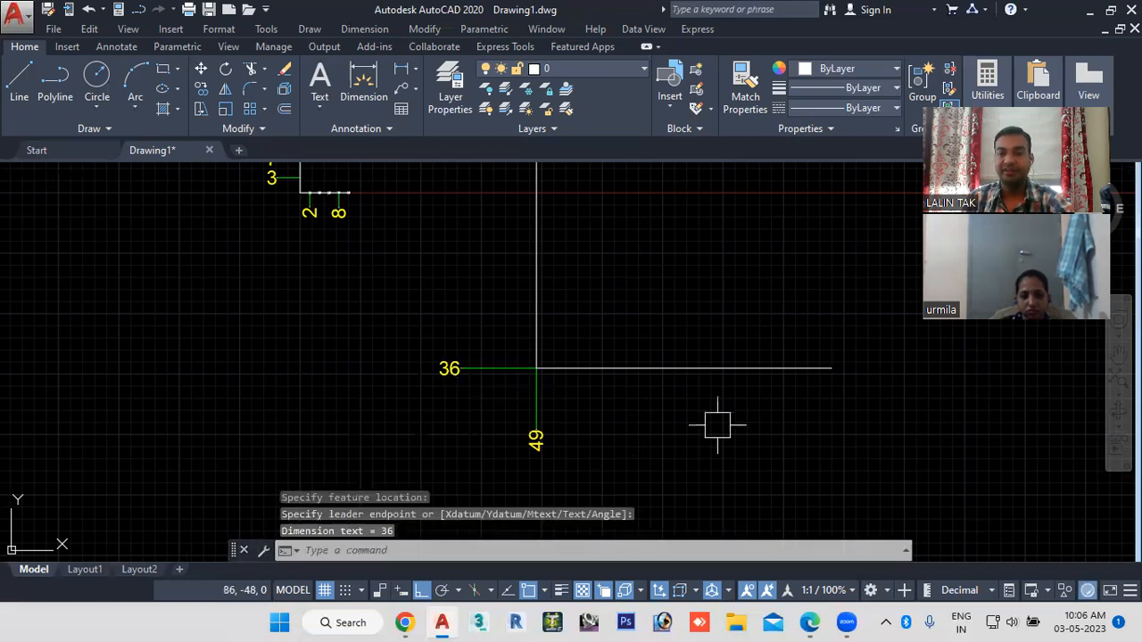
# Step: Add ordinate dimensions along the L-shape's horizontal line at about x 67, 83 and 100, with leaders straight down
pyautogui.press('Return')
pyautogui.click(621, 367)
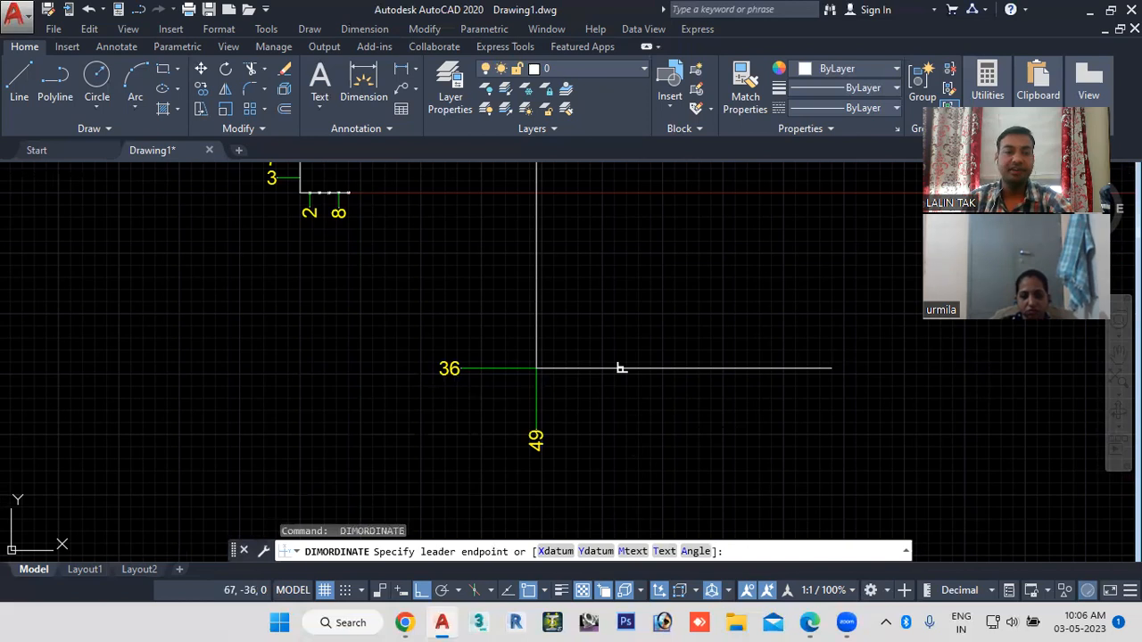
pyautogui.click(693, 431)
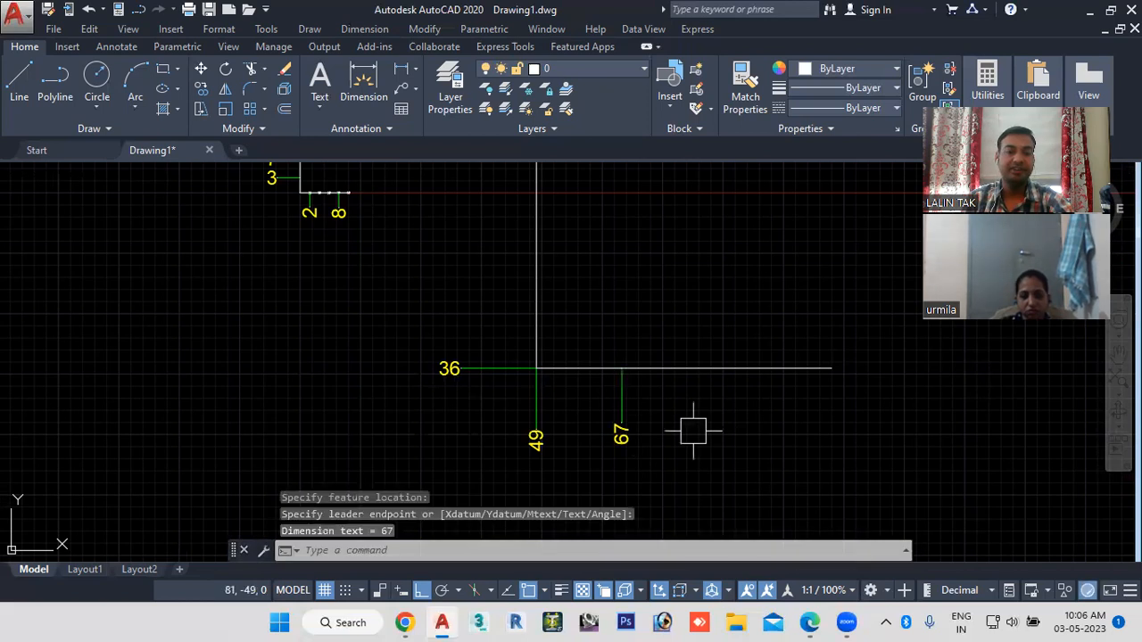
pyautogui.click(701, 368)
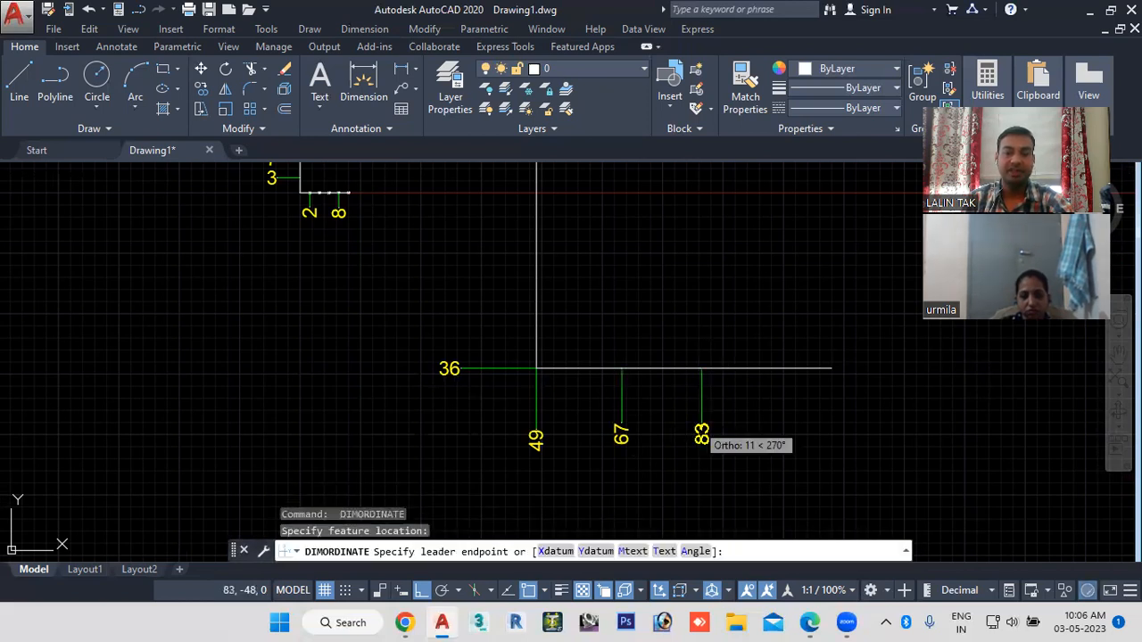
pyautogui.click(701, 435)
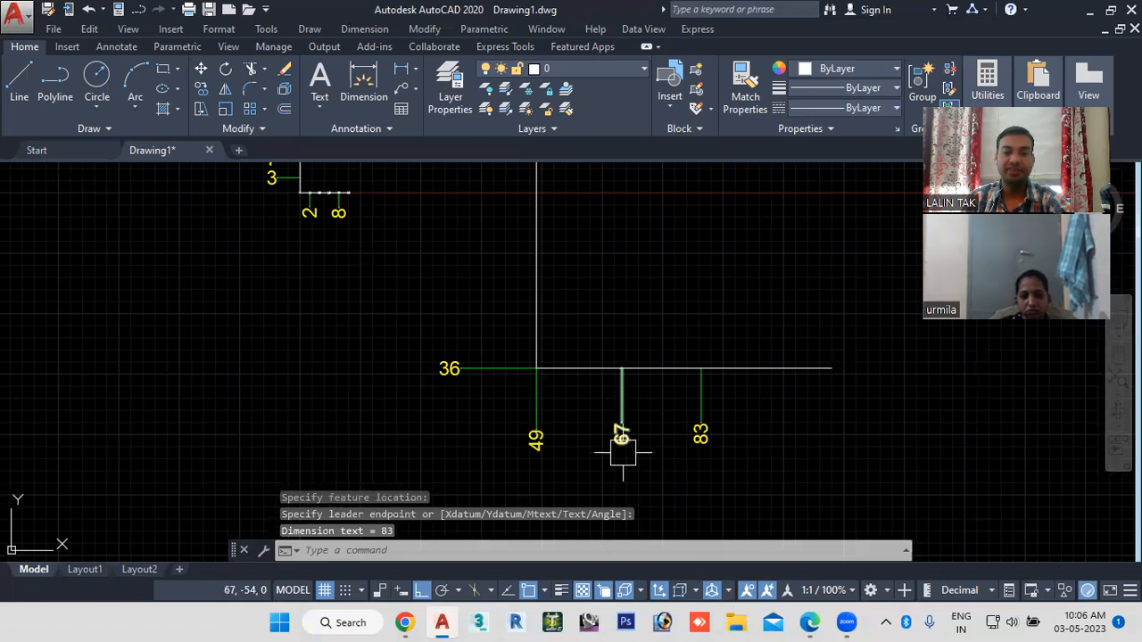
pyautogui.press('Return')
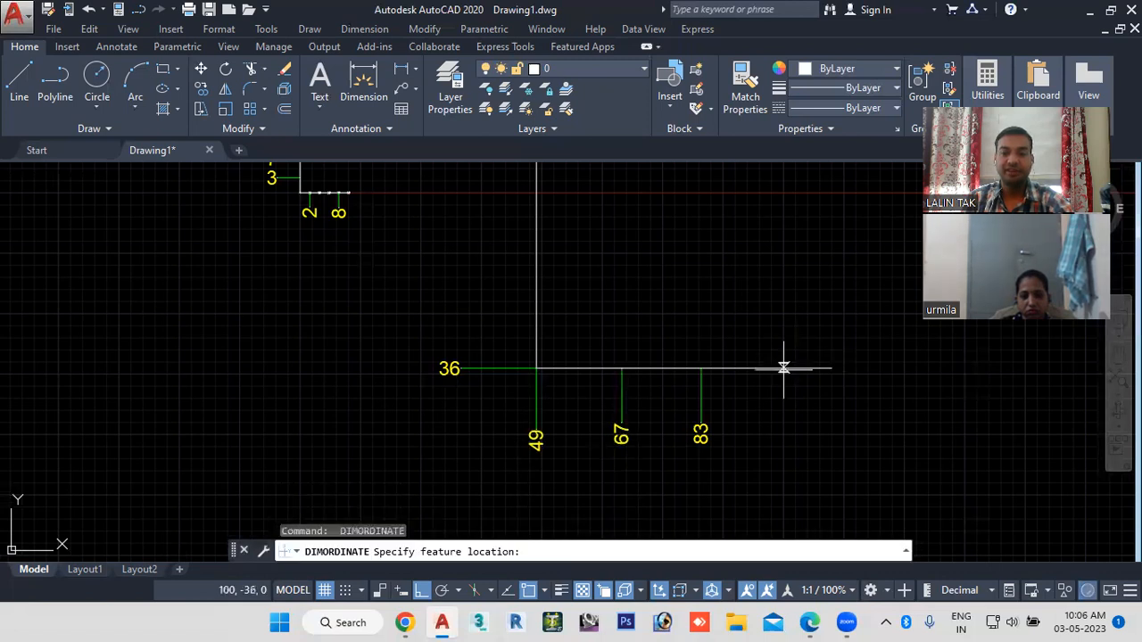
pyautogui.click(784, 368)
pyautogui.click(783, 446)
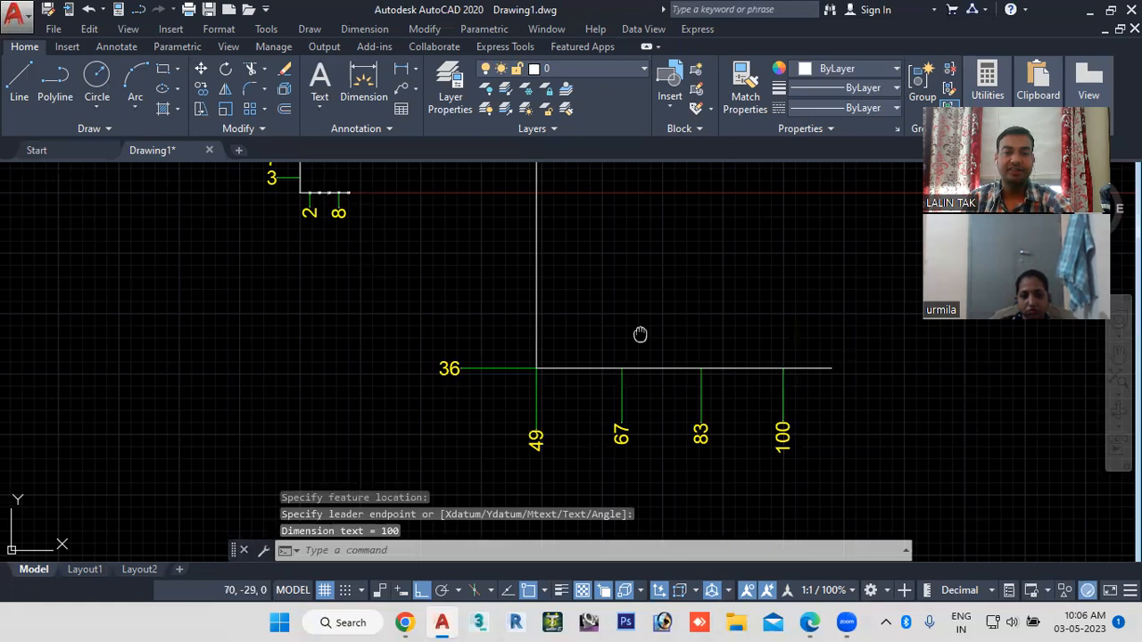
# Step: Add ordinate dimensions on the L-shape's vertical line at about y -21, -5 and 7, with leaders to the left
pyautogui.moveTo(639, 334); pyautogui.dragTo(664, 383, button='middle')
pyautogui.press('Return')
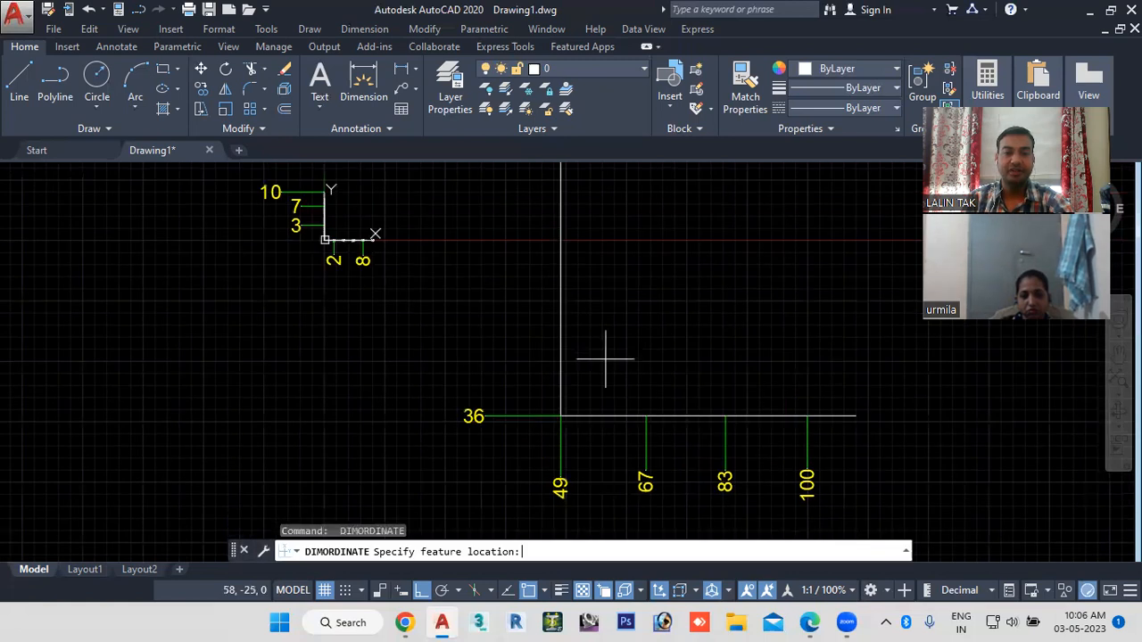
pyautogui.click(558, 342)
pyautogui.click(489, 341)
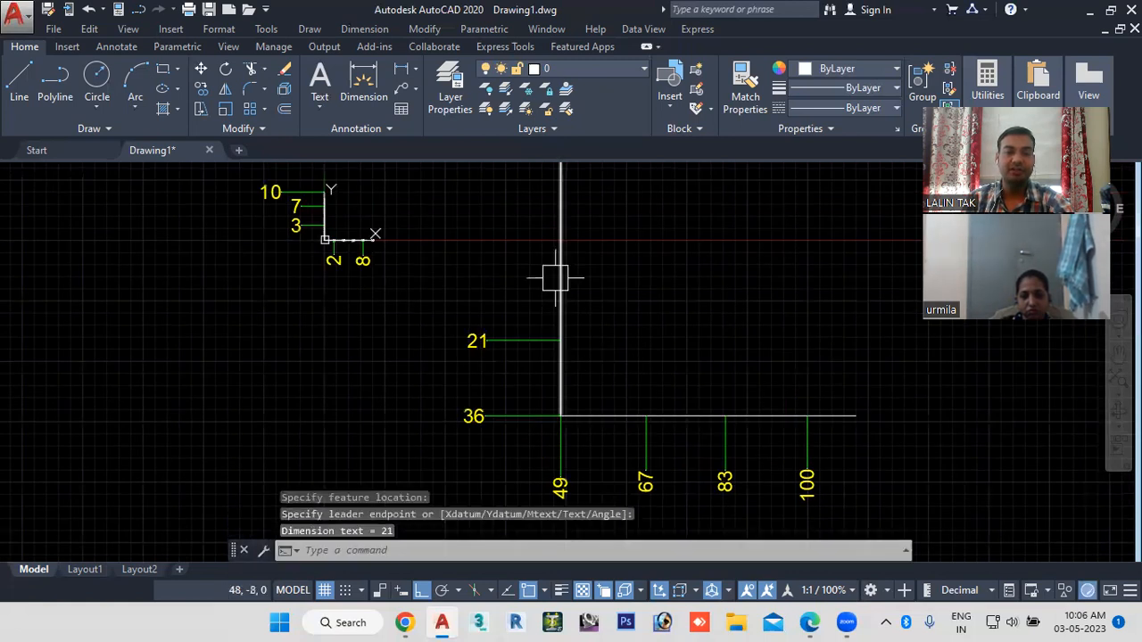
pyautogui.press('Return')
pyautogui.click(559, 267)
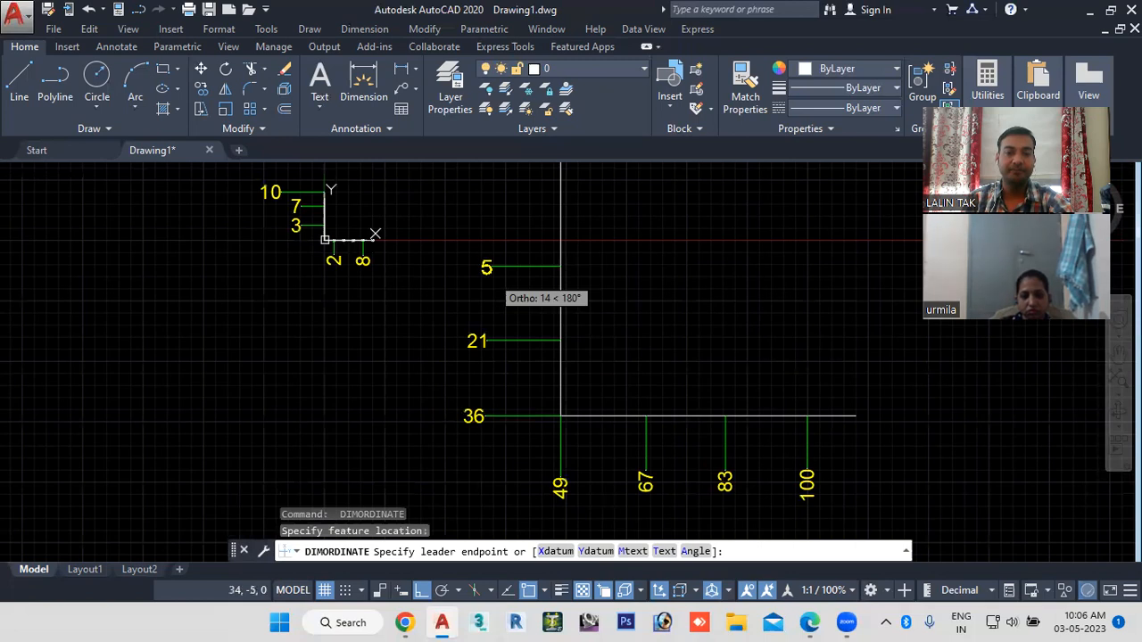
pyautogui.click(488, 267)
pyautogui.moveTo(622, 259); pyautogui.dragTo(601, 307, button='middle')
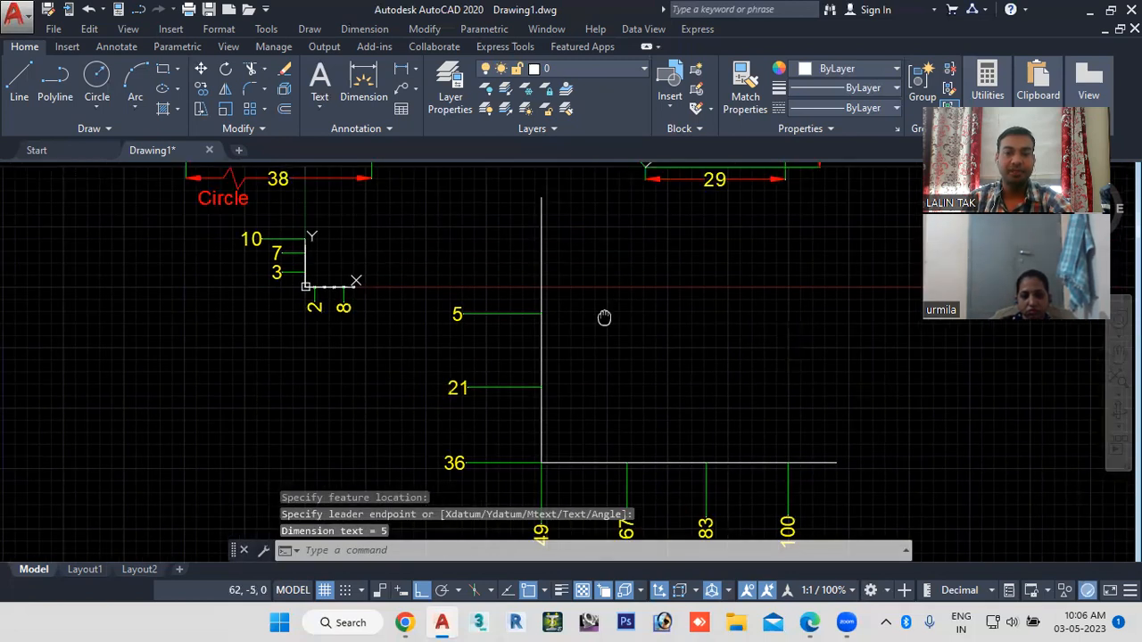
pyautogui.press('Return')
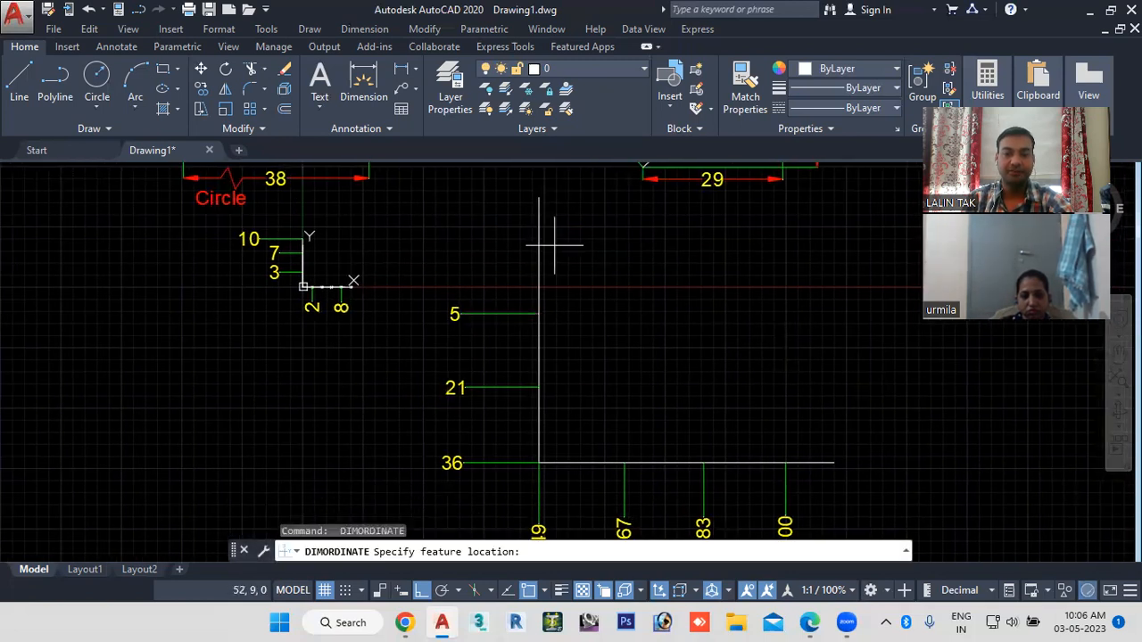
pyautogui.click(540, 253)
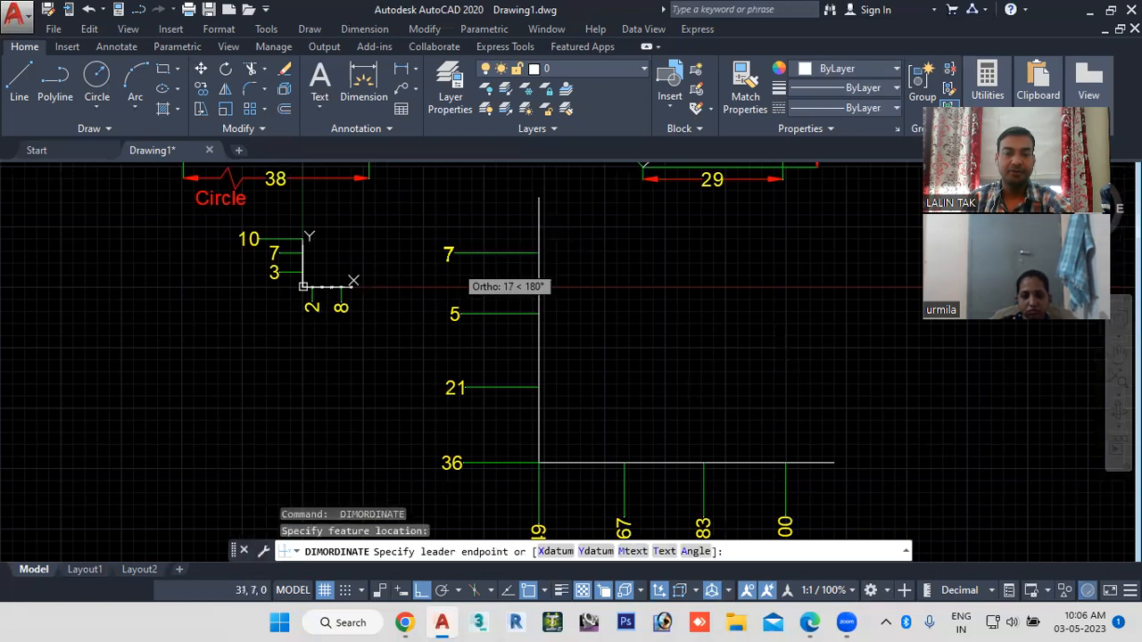
pyautogui.click(460, 272)
# Step: Start another ordinate dimension for the large L-shape
pyautogui.scroll(-3, 588, 325)
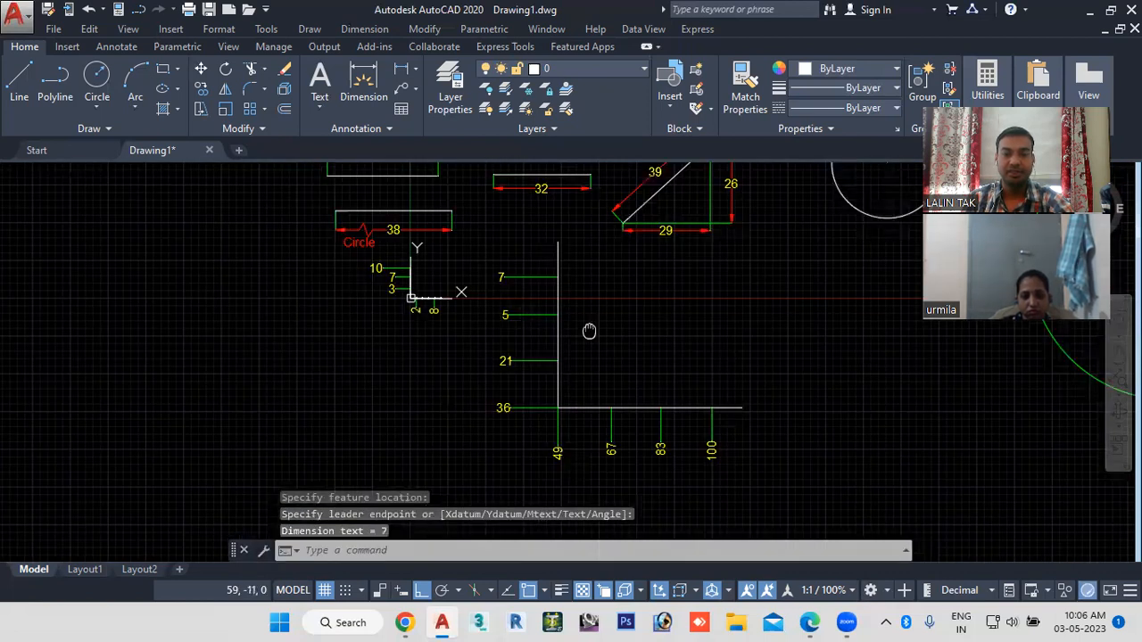
pyautogui.scroll(-8, 588, 331)
pyautogui.scroll(10, 711, 301)
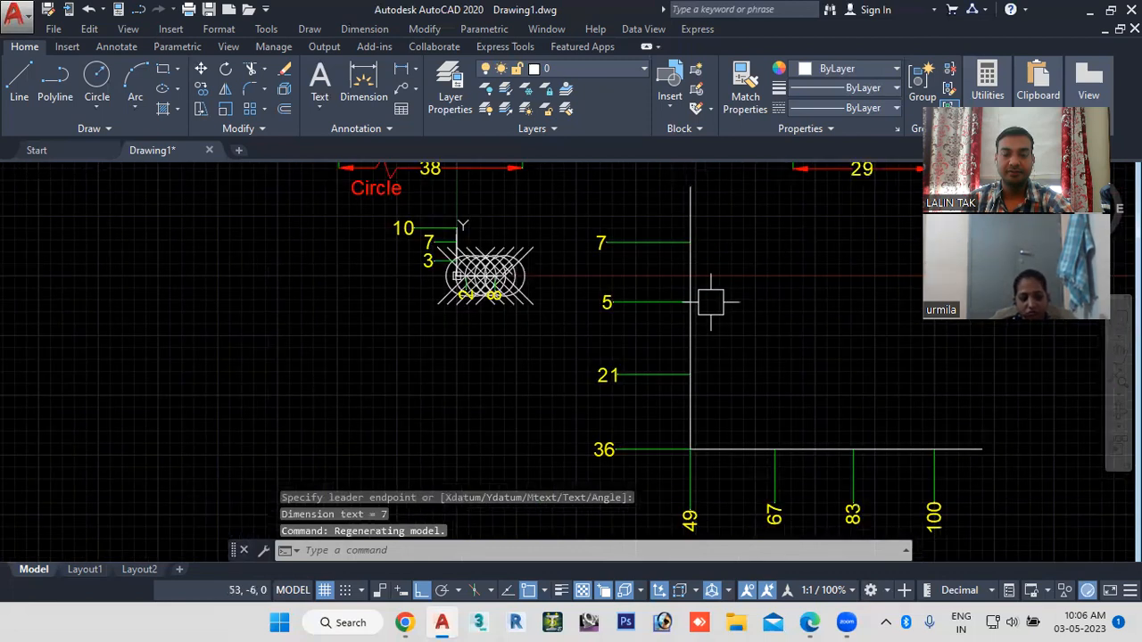
pyautogui.moveTo(711, 301); pyautogui.dragTo(623, 294, button='middle')
pyautogui.press('Return')
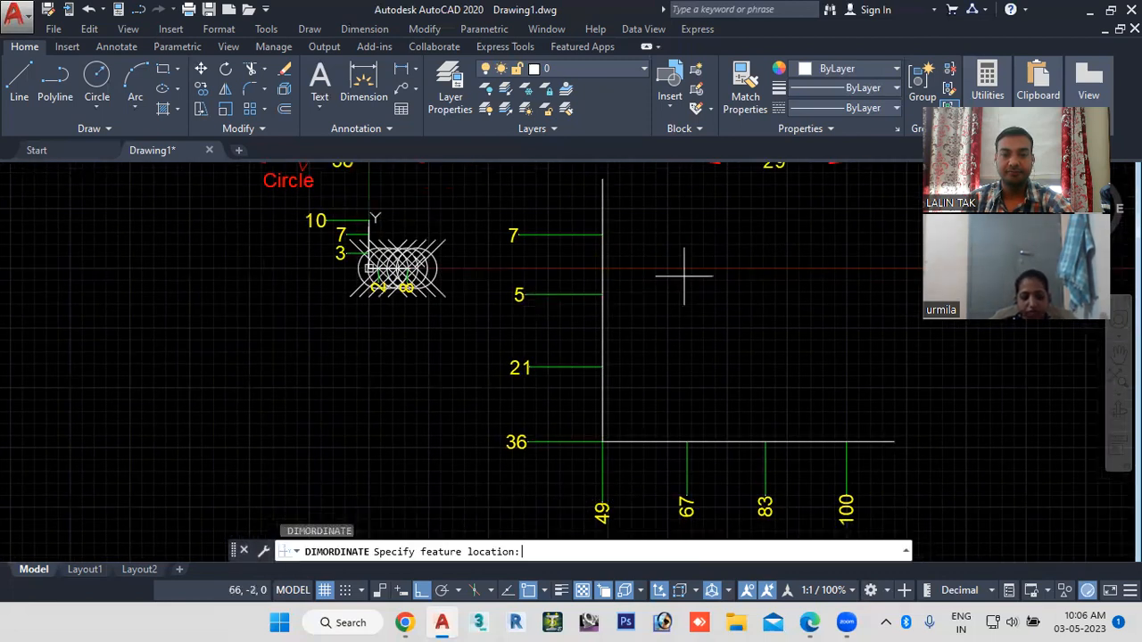
# Step: Place a Y ordinate dimension at the upper endpoint of the L-shape's vertical line, with its leader extending left
pyautogui.click(603, 178)
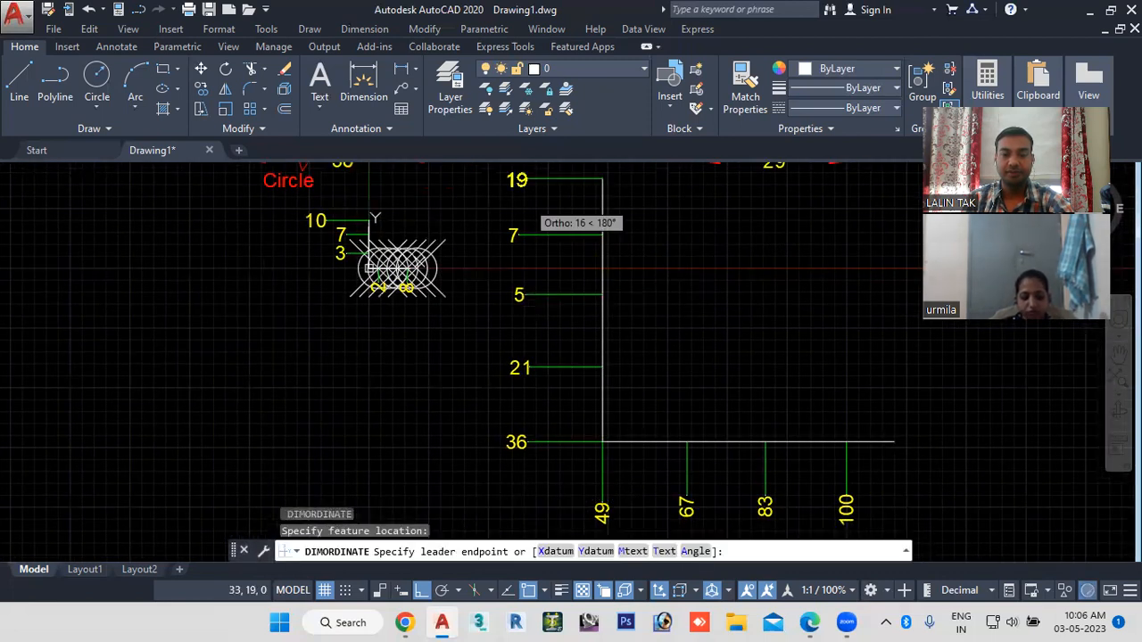
pyautogui.click(529, 179)
pyautogui.scroll(-2, 585, 324)
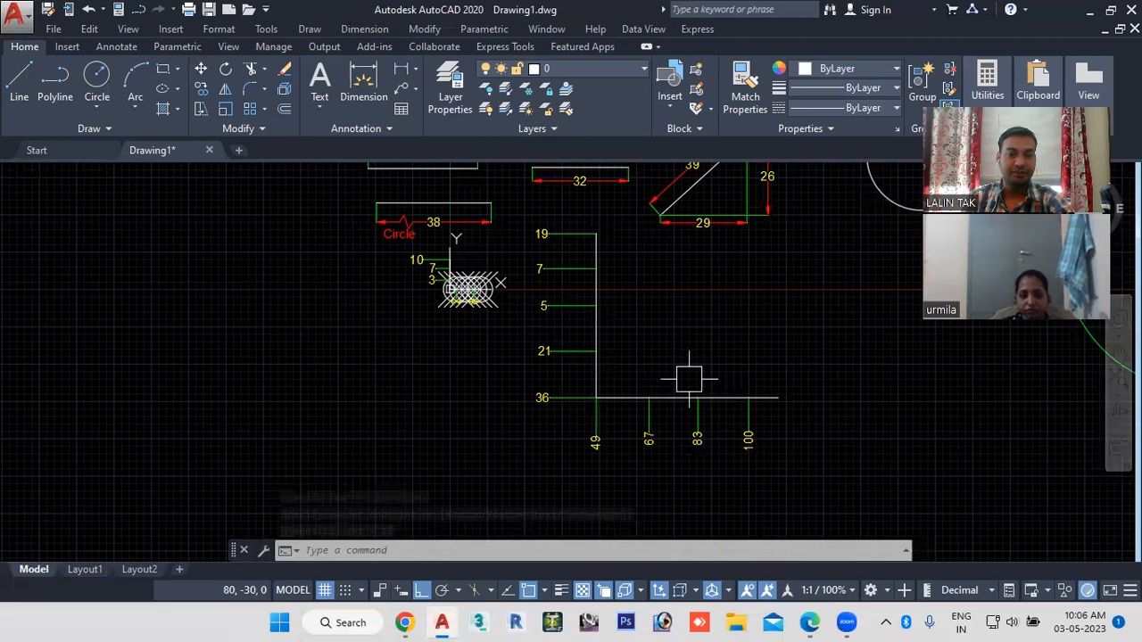
# Step: Erase every object in the drawing, including all the lines, circles, arcs and their dimensions
pyautogui.scroll(5, 473, 284)
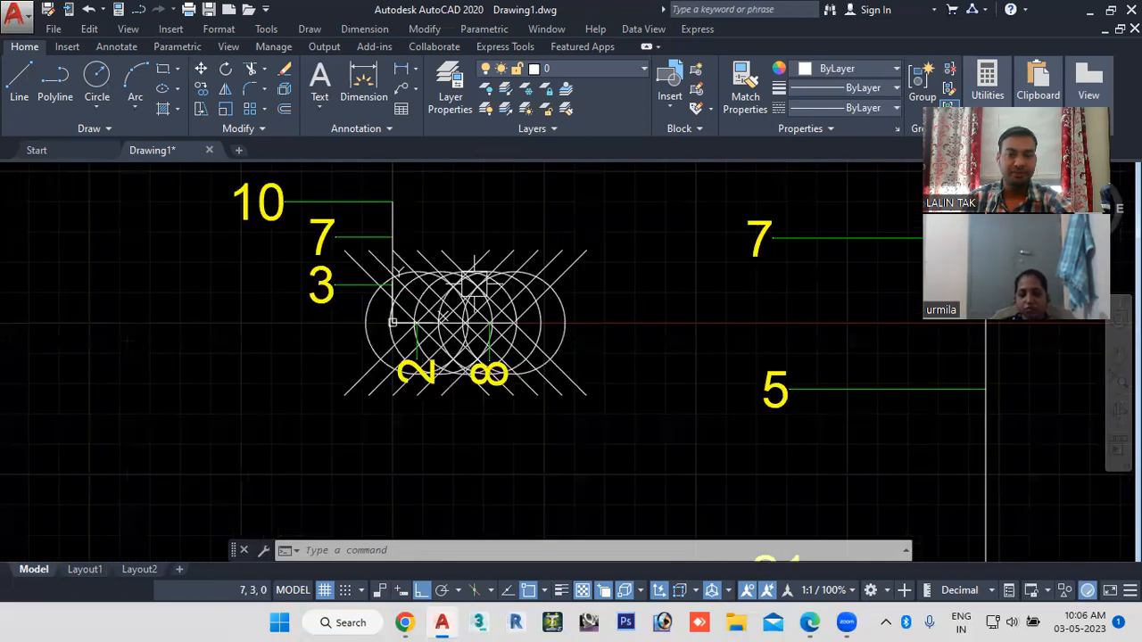
pyautogui.scroll(5, 474, 283)
pyautogui.scroll(-5, 444, 316)
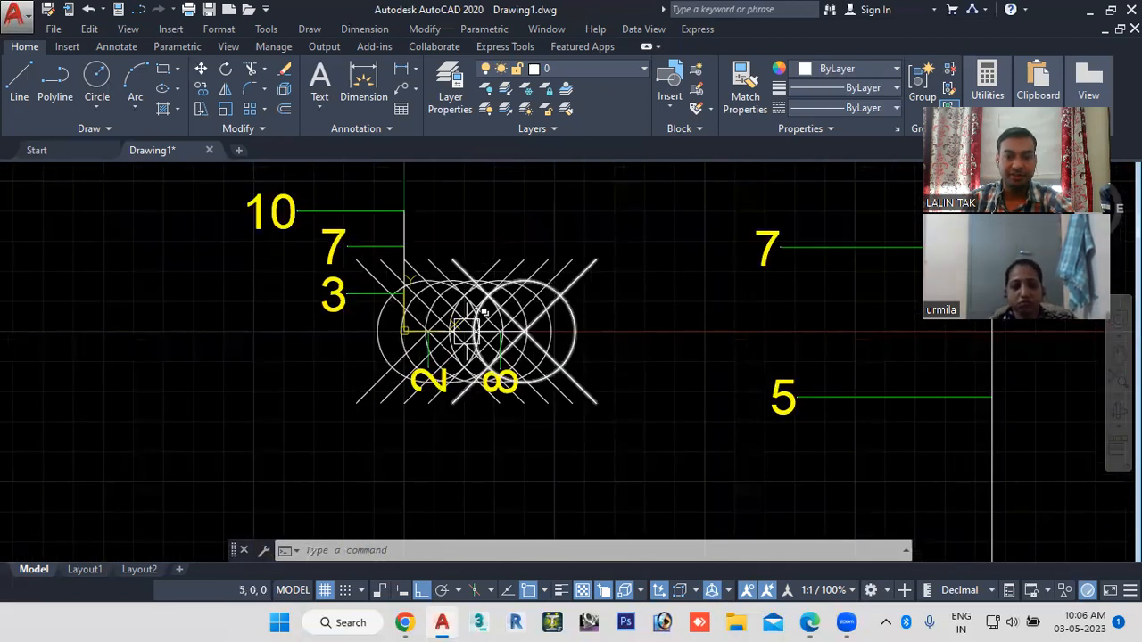
pyautogui.scroll(3, 400, 306)
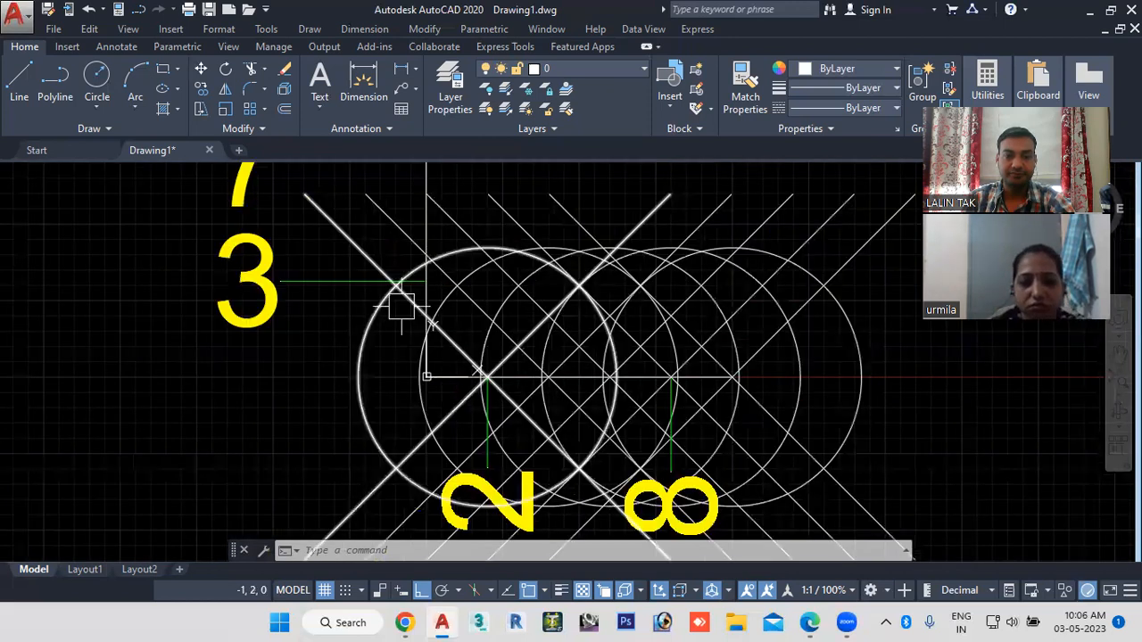
pyautogui.scroll(-8, 441, 327)
pyautogui.scroll(-5, 448, 362)
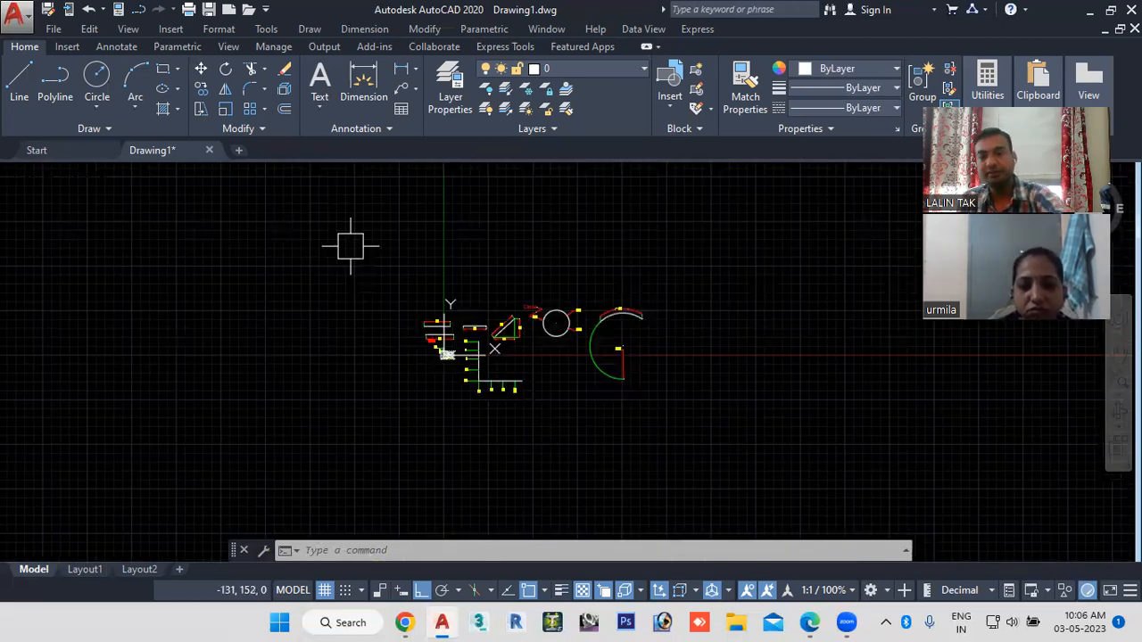
pyautogui.click(351, 246)
pyautogui.click(707, 462)
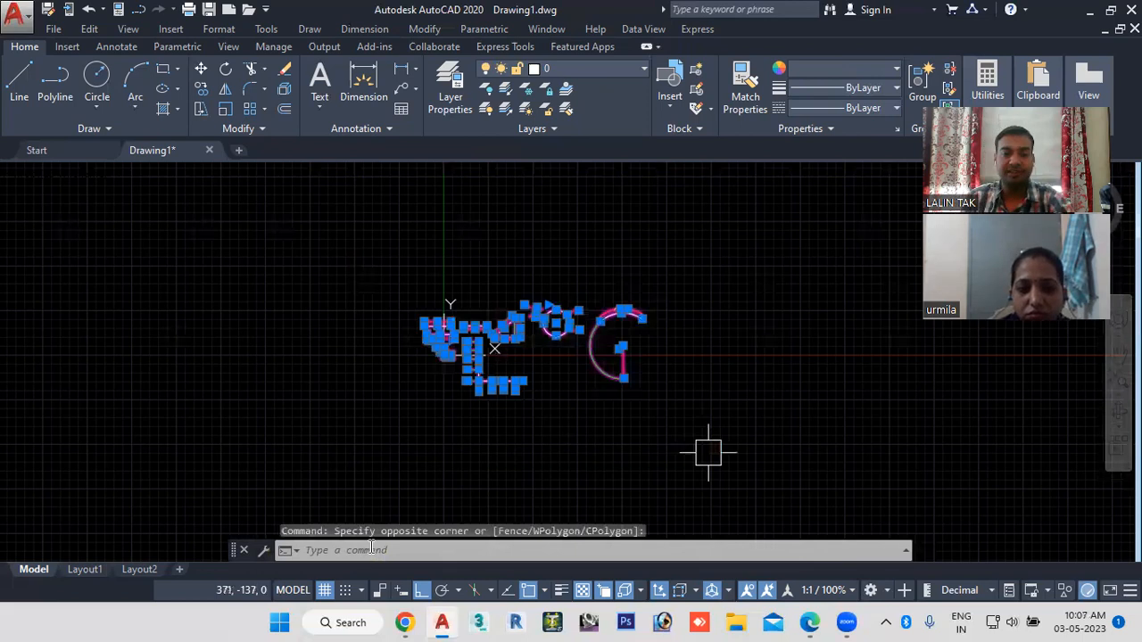
pyautogui.press('Delete')
# Step: Draw a horizontal line 100 units long to the right from the origin 0,0
pyautogui.click(371, 548)
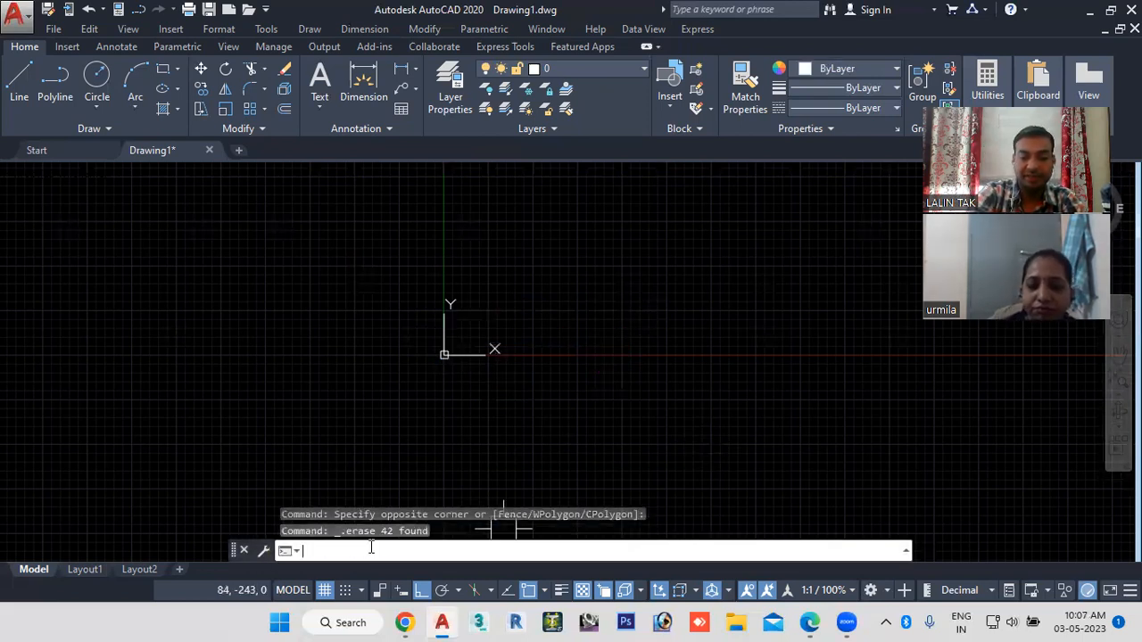
pyautogui.write('l')
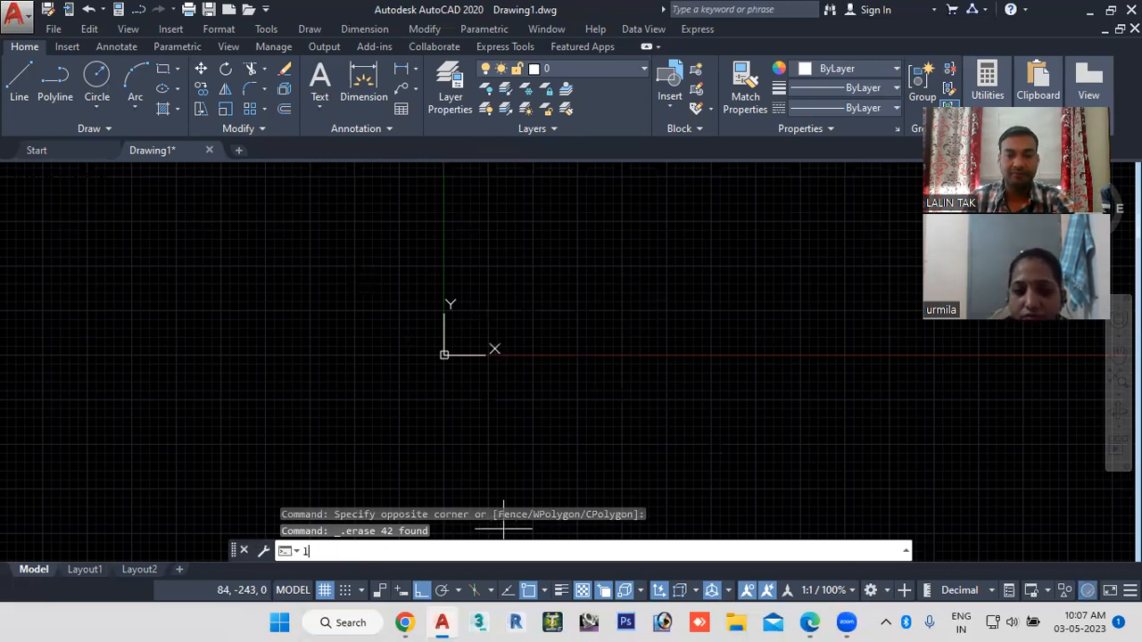
pyautogui.press('Return')
pyautogui.write('0,0')
pyautogui.press('Return')
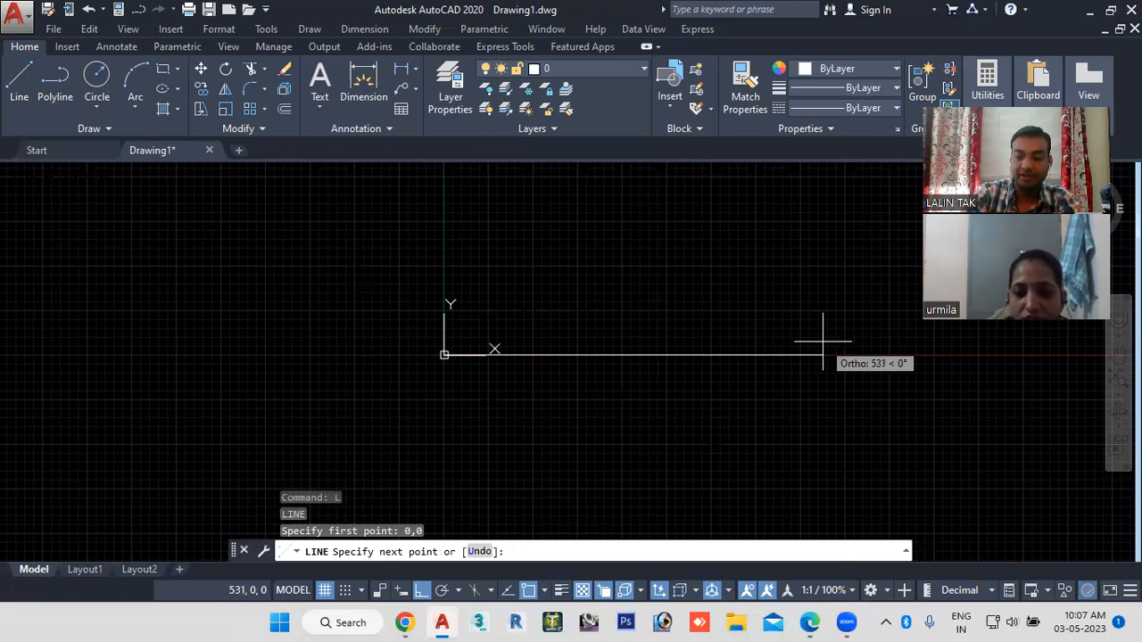
pyautogui.write('100')
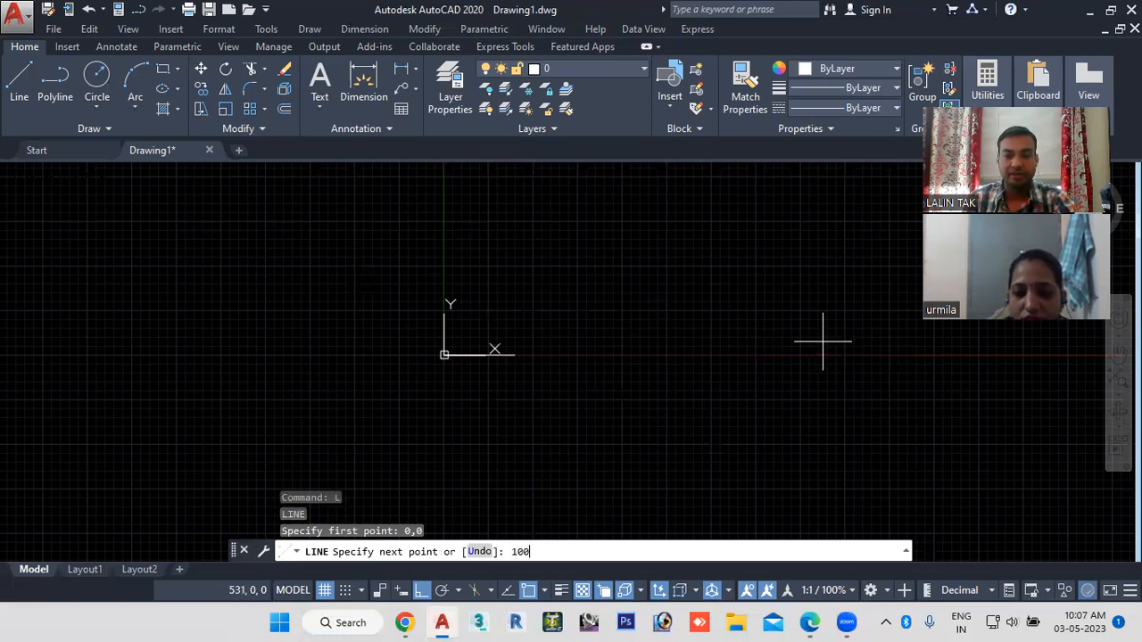
pyautogui.press('Return')
pyautogui.press('Return')
# Step: Draw a vertical line 100 units long upward from the origin 0,0
pyautogui.press('Return')
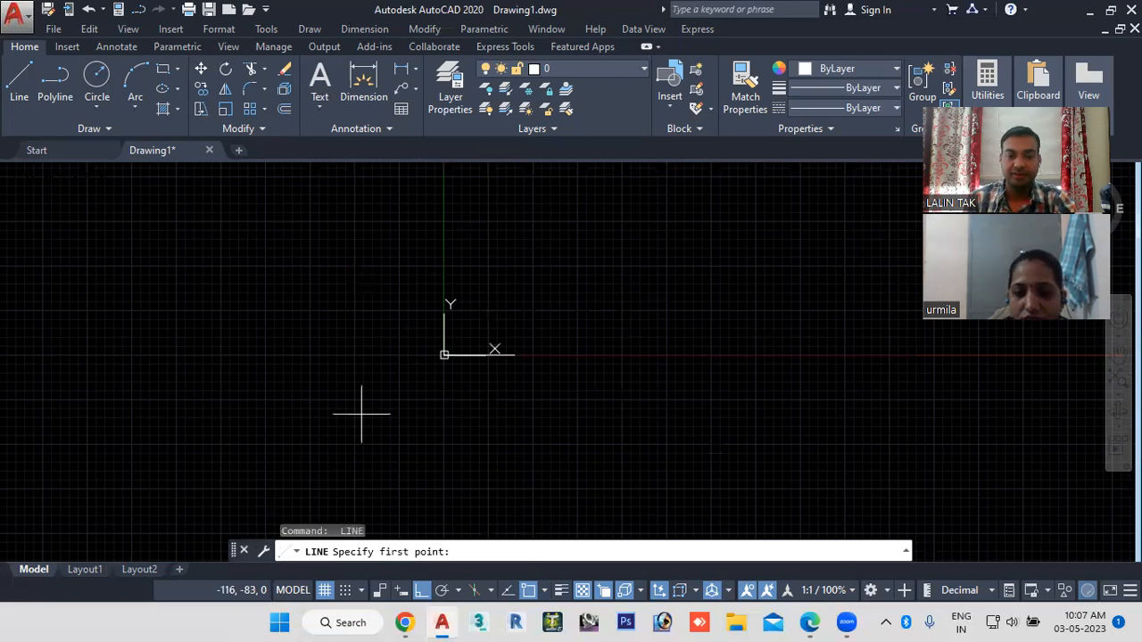
pyautogui.write('0,0')
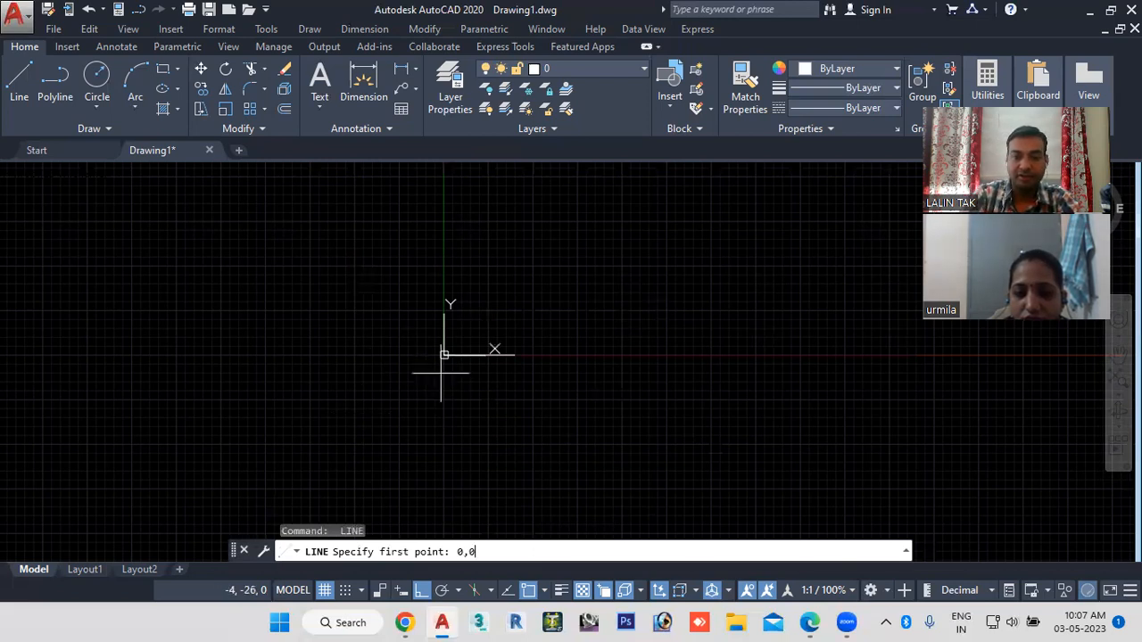
pyautogui.press('Return')
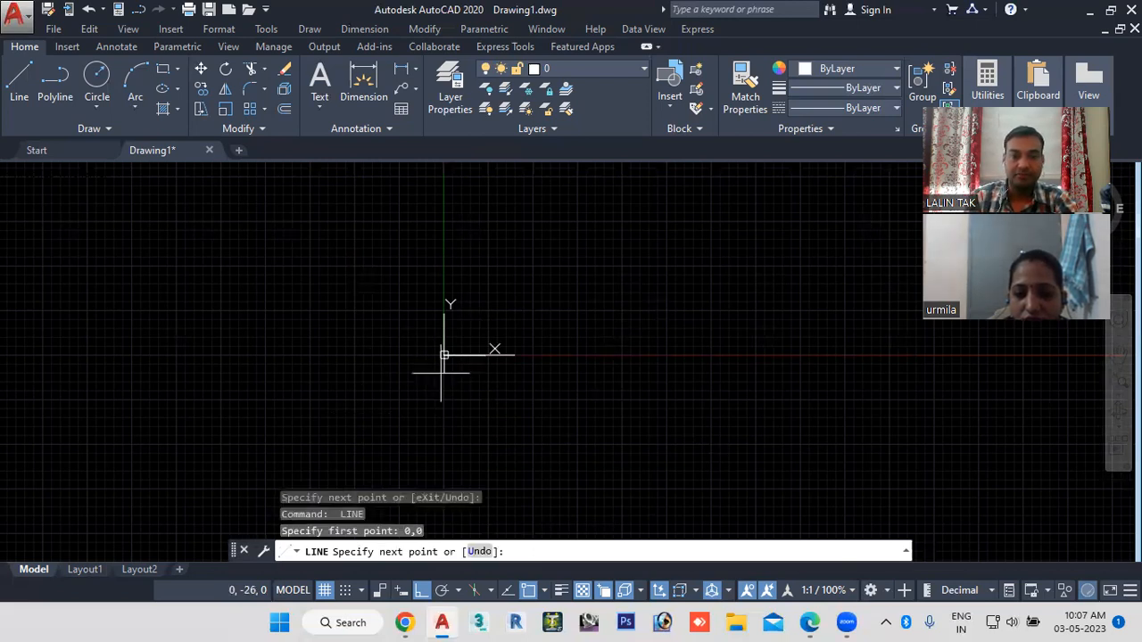
pyautogui.write('1')
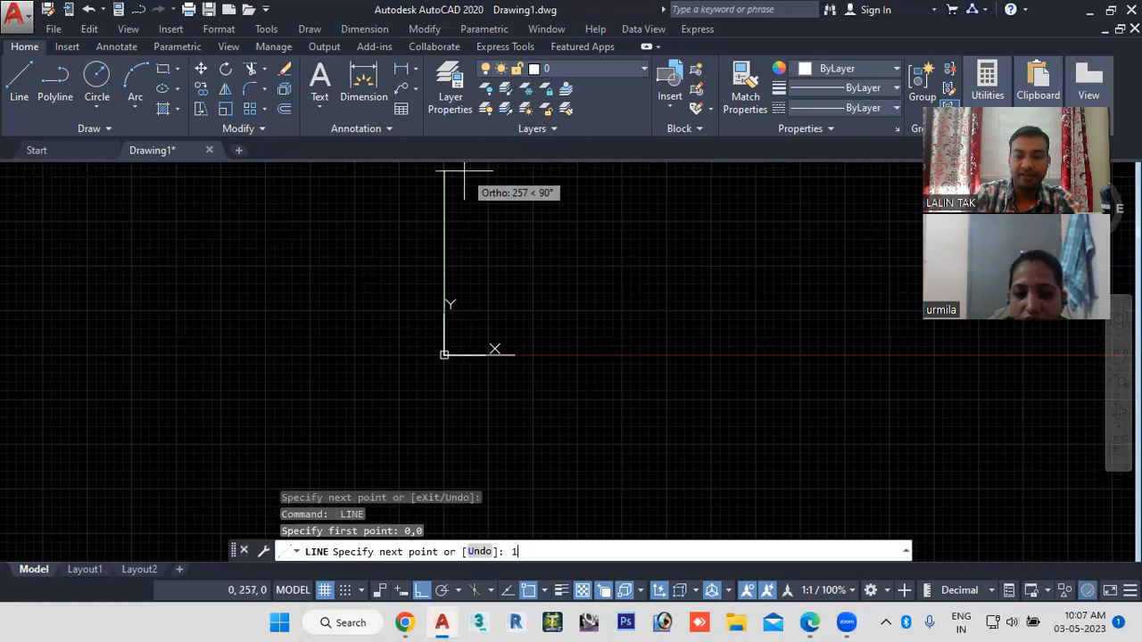
pyautogui.write('00')
pyautogui.press('Return')
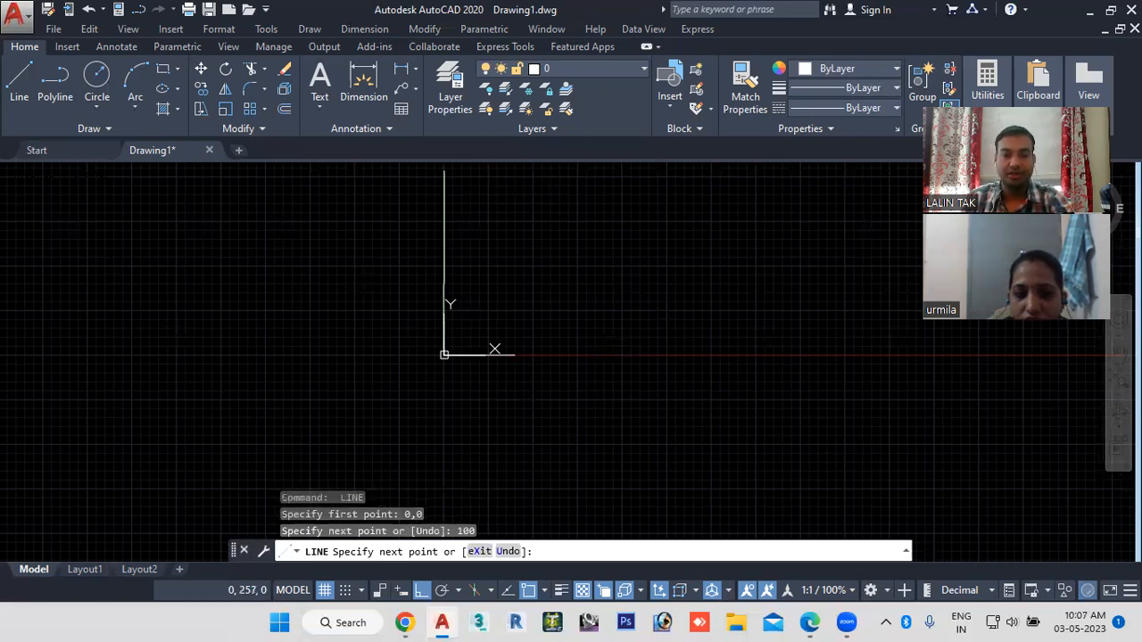
pyautogui.press('Escape')
# Step: Add ordinate dimensions on the vertical line at Y of about 19 and 41, with leaders extending to its left
pyautogui.moveTo(486, 331); pyautogui.dragTo(514, 309, button='middle')
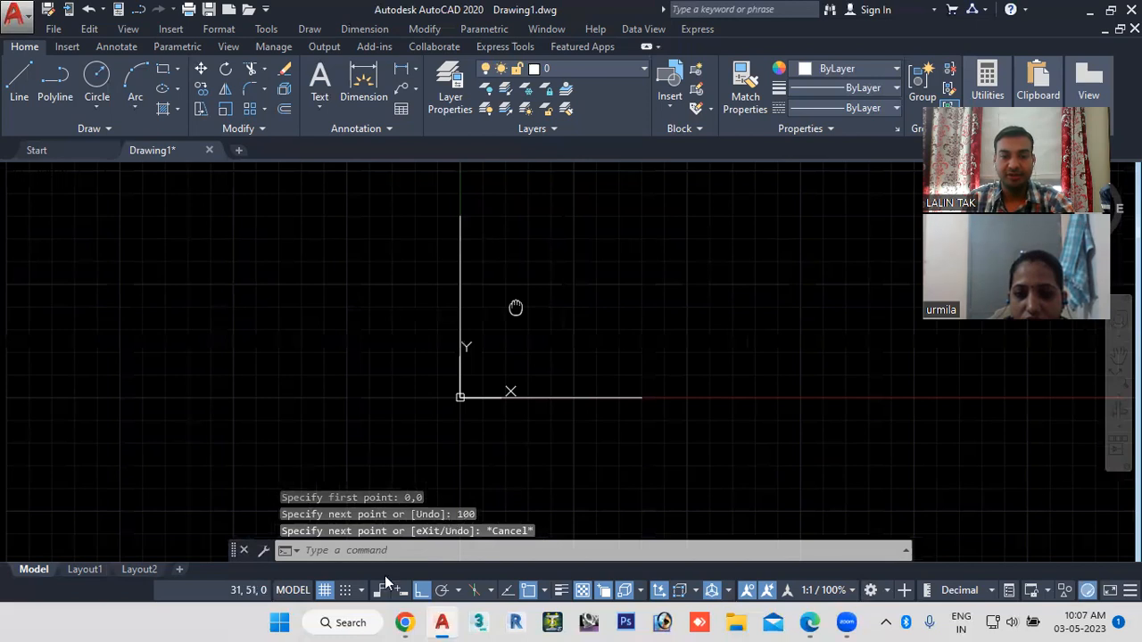
pyautogui.write('d')
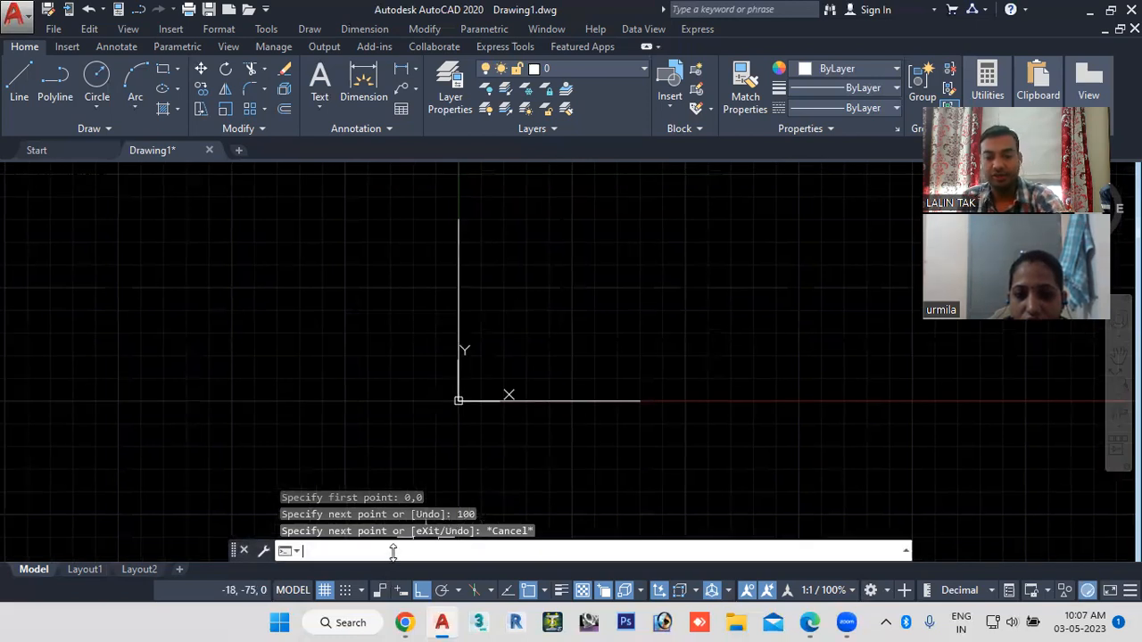
pyautogui.write('o')
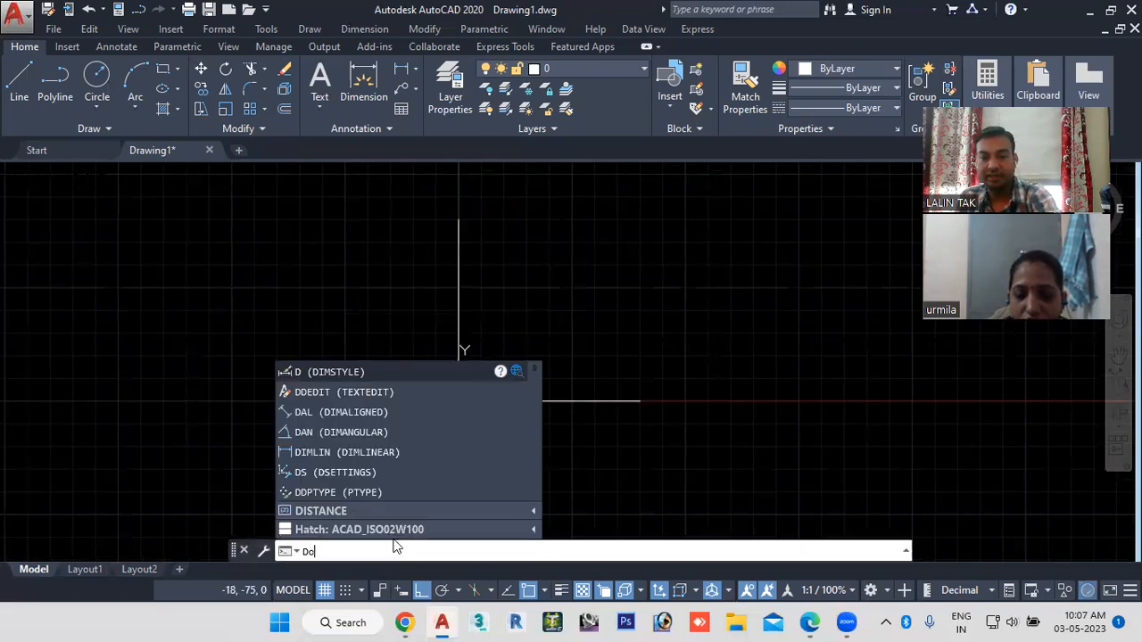
pyautogui.write('r')
pyautogui.press('Return')
pyautogui.click(458, 400)
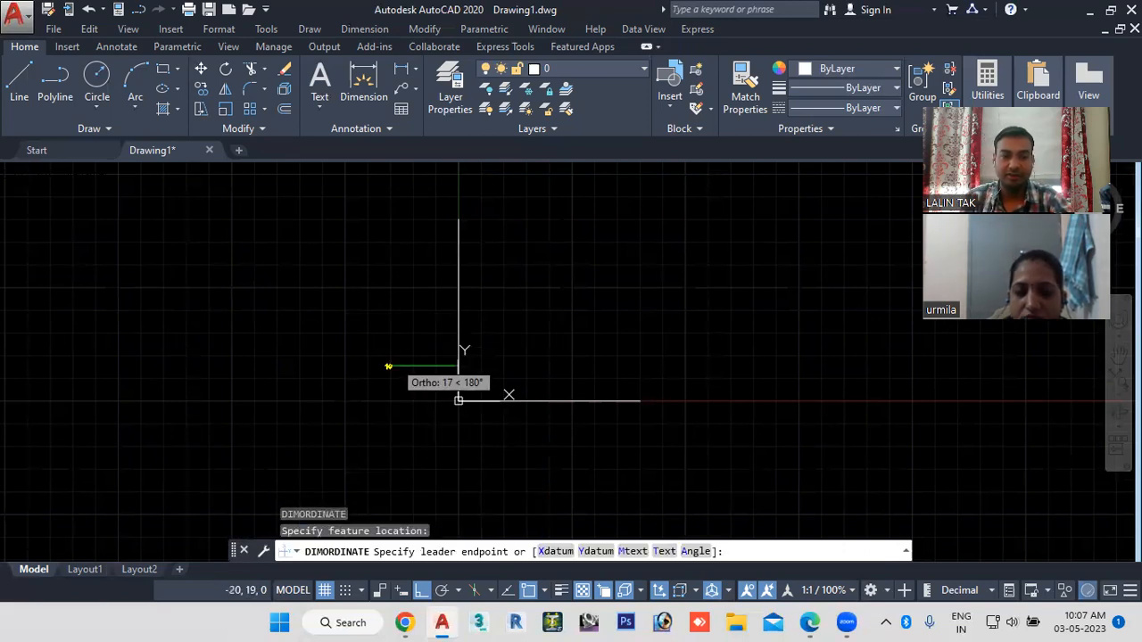
pyautogui.click(416, 365)
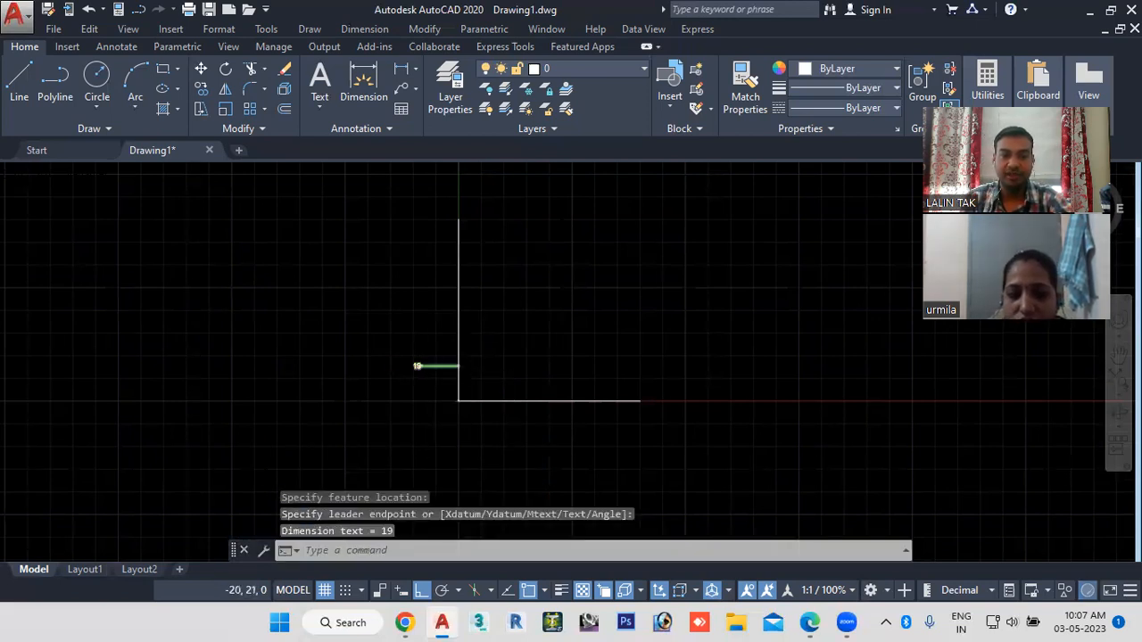
pyautogui.scroll(4, 420, 363)
pyautogui.press('Return')
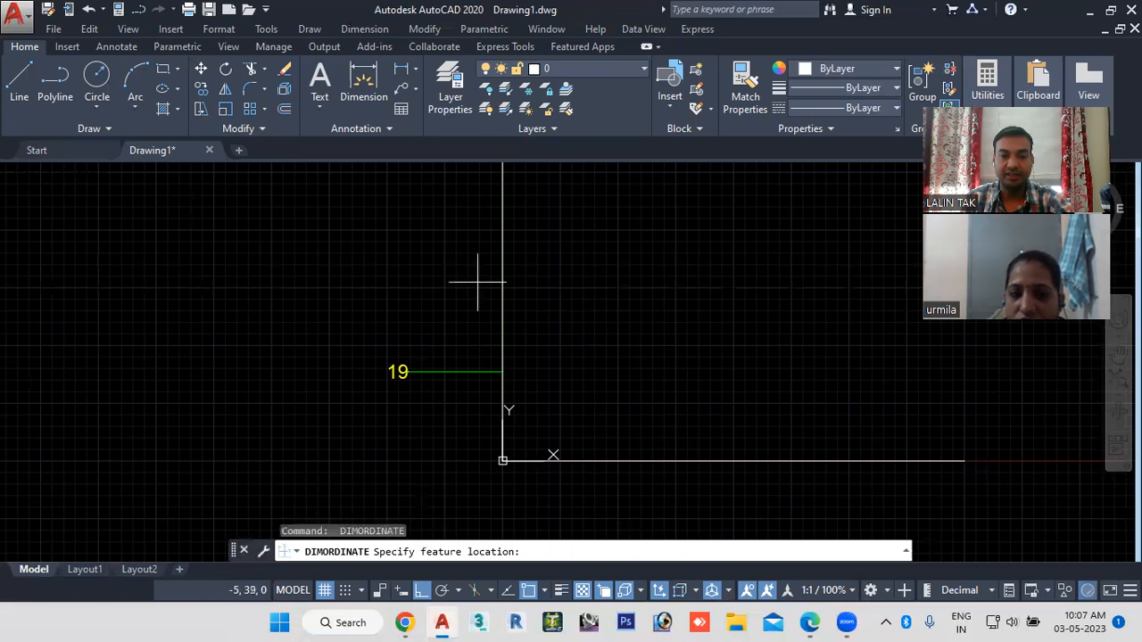
pyautogui.click(501, 272)
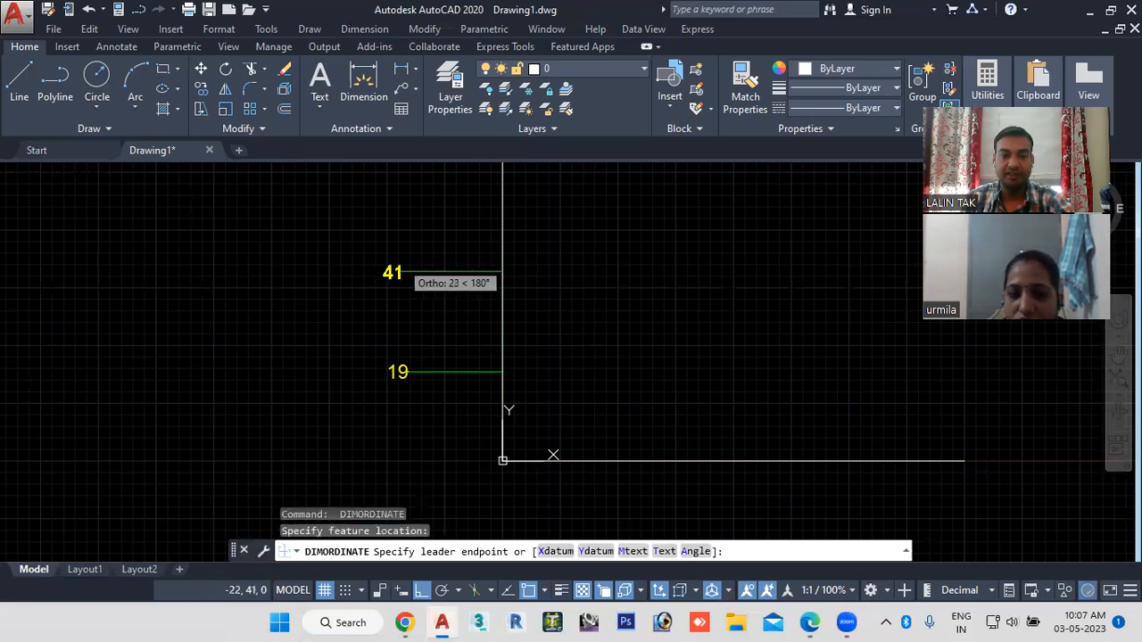
pyautogui.click(407, 272)
# Step: Add ordinate dimensions on the vertical line at Y of about 76 and at its upper endpoint, with leaders extending left
pyautogui.scroll(-2, 579, 254)
pyautogui.scroll(-2, 553, 267)
pyautogui.press('Return')
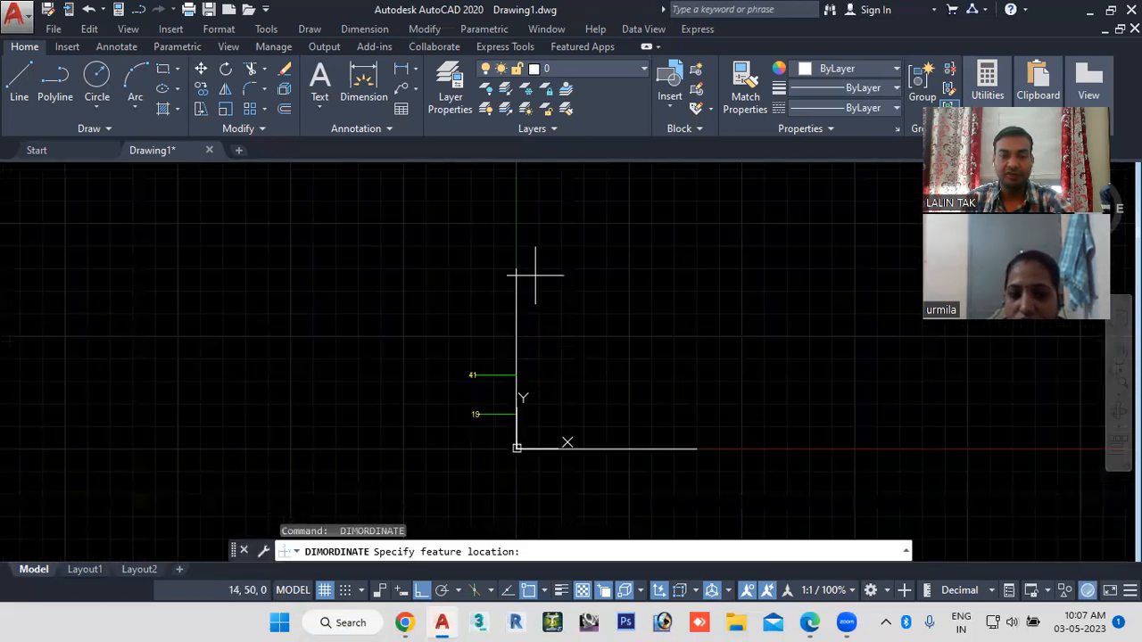
pyautogui.click(517, 313)
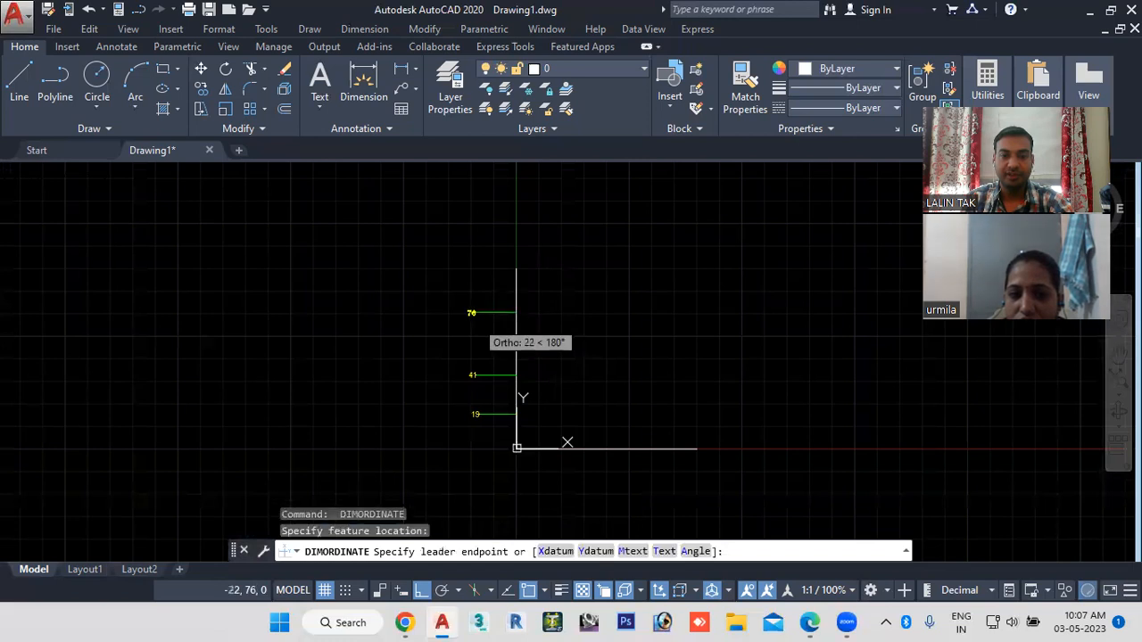
pyautogui.click(473, 314)
pyautogui.scroll(2, 486, 323)
pyautogui.press('Return')
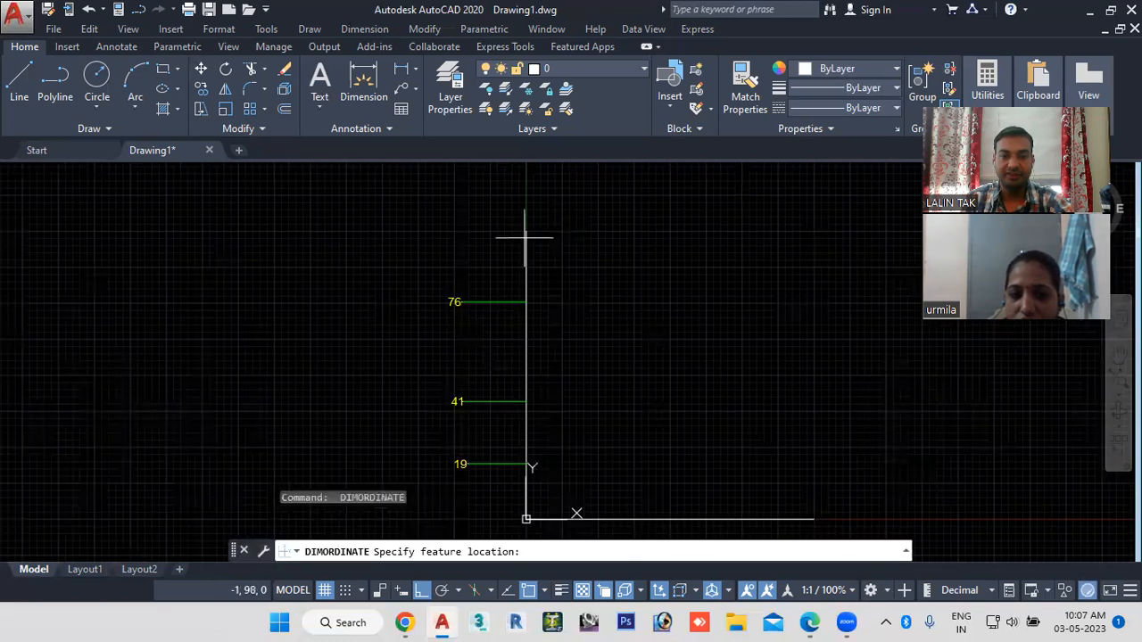
pyautogui.click(526, 231)
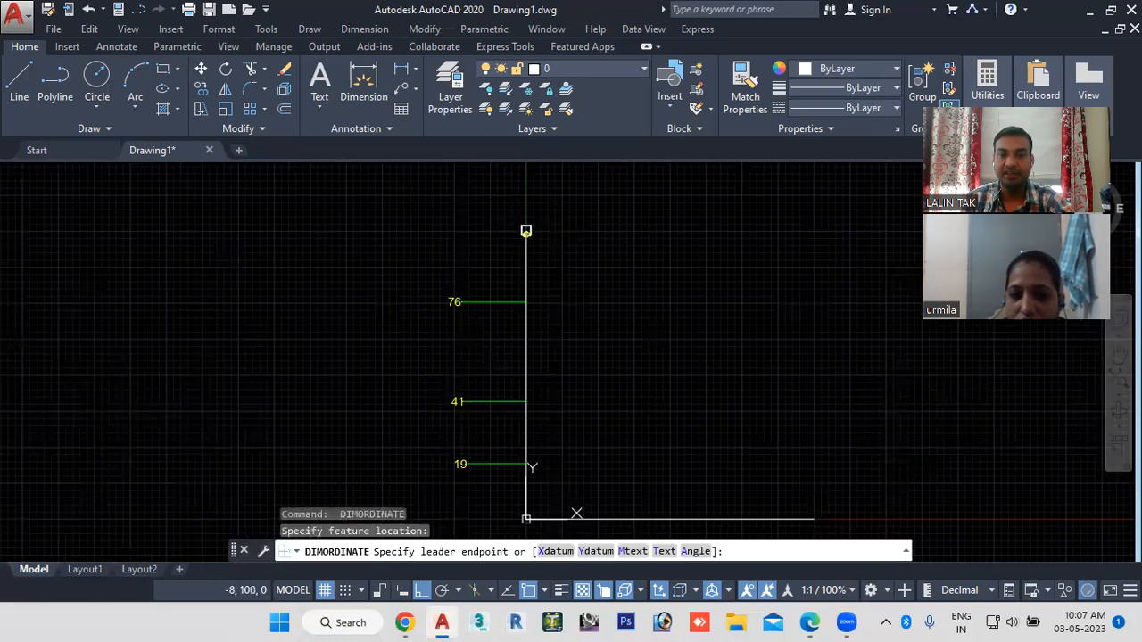
pyautogui.click(453, 234)
# Step: Add ordinate dimensions below the horizontal line at X 25 and at its midpoint, X 50
pyautogui.moveTo(595, 330); pyautogui.dragTo(387, 298, button='middle')
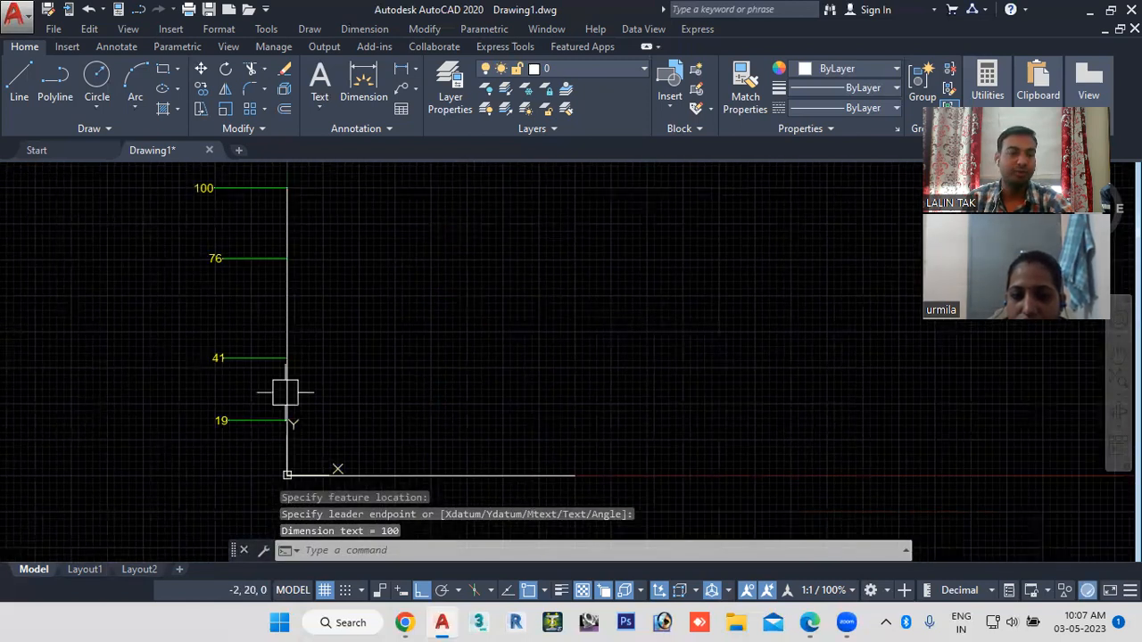
pyautogui.scroll(-2, 415, 330)
pyautogui.press('Return')
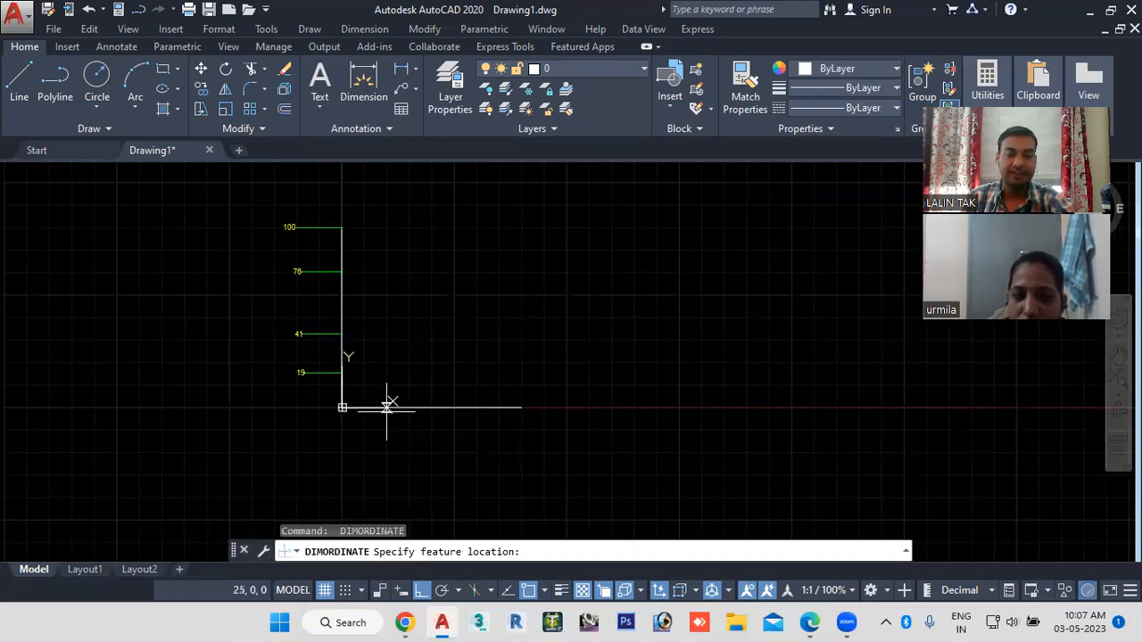
pyautogui.click(386, 408)
pyautogui.click(386, 448)
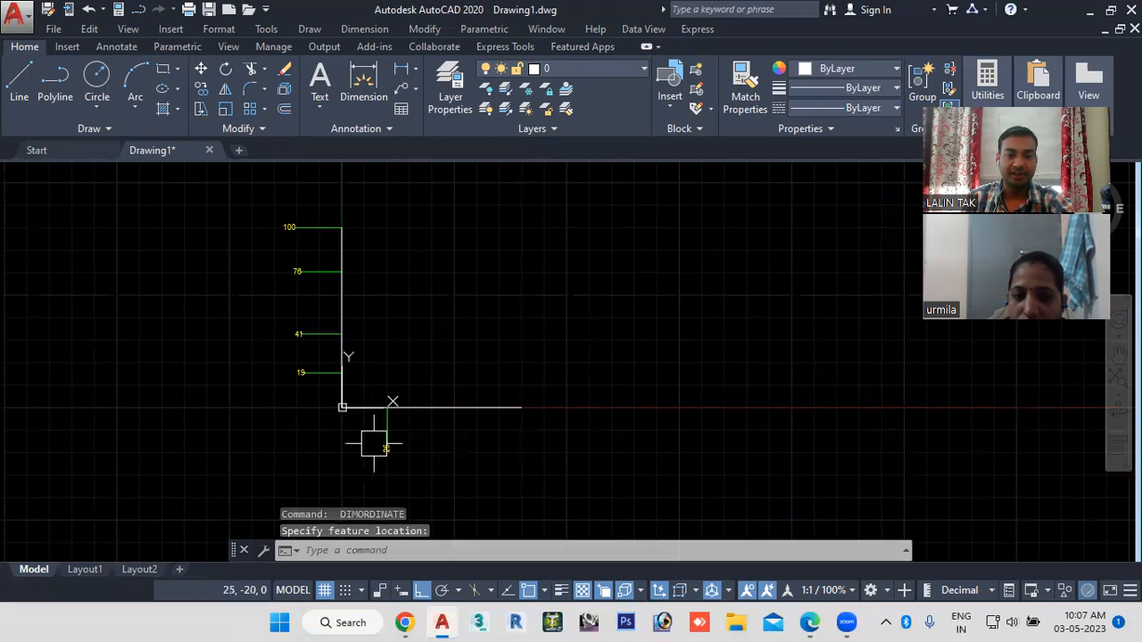
pyautogui.press('Return')
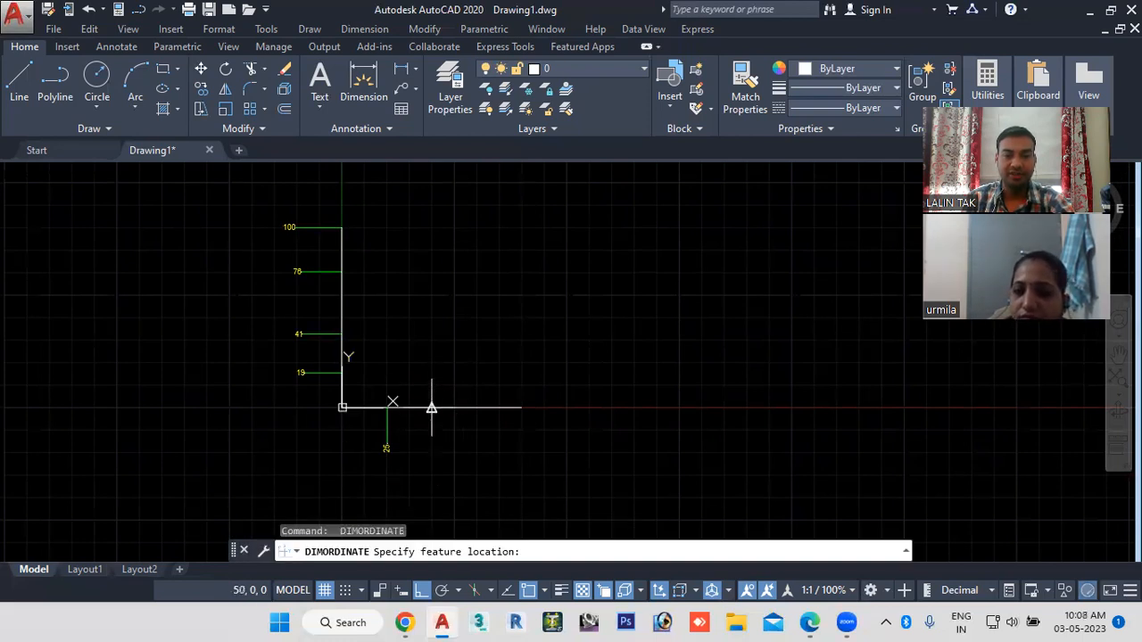
pyautogui.click(431, 407)
pyautogui.click(431, 443)
# Step: Add ordinate dimensions below the horizontal line at X 75 and at its right endpoint, X 100
pyautogui.press('Return')
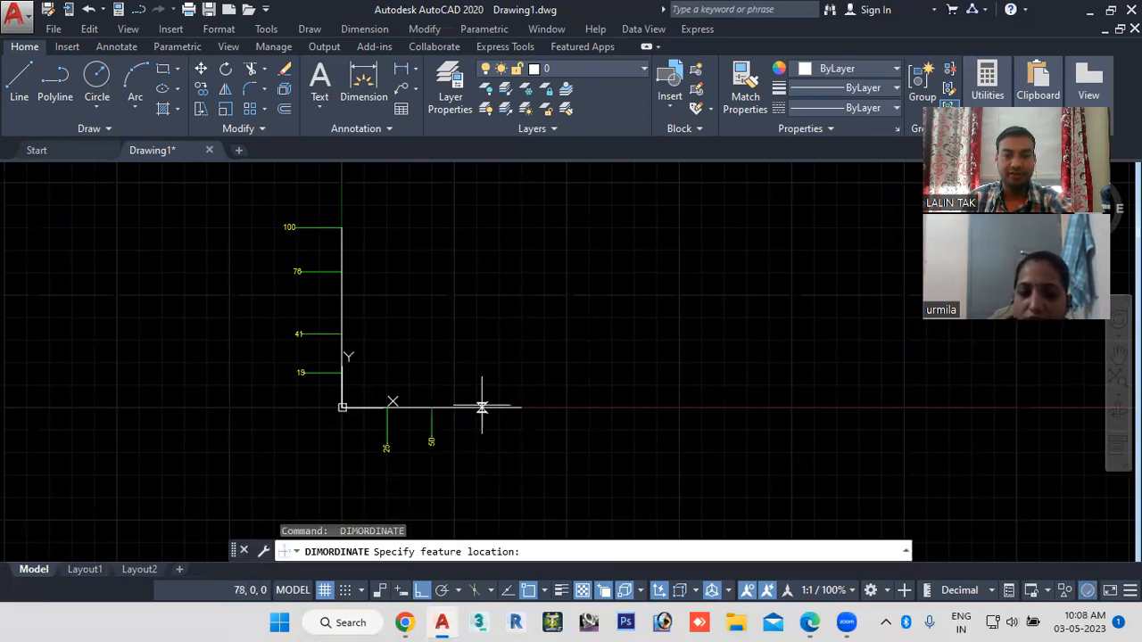
pyautogui.click(475, 407)
pyautogui.click(469, 438)
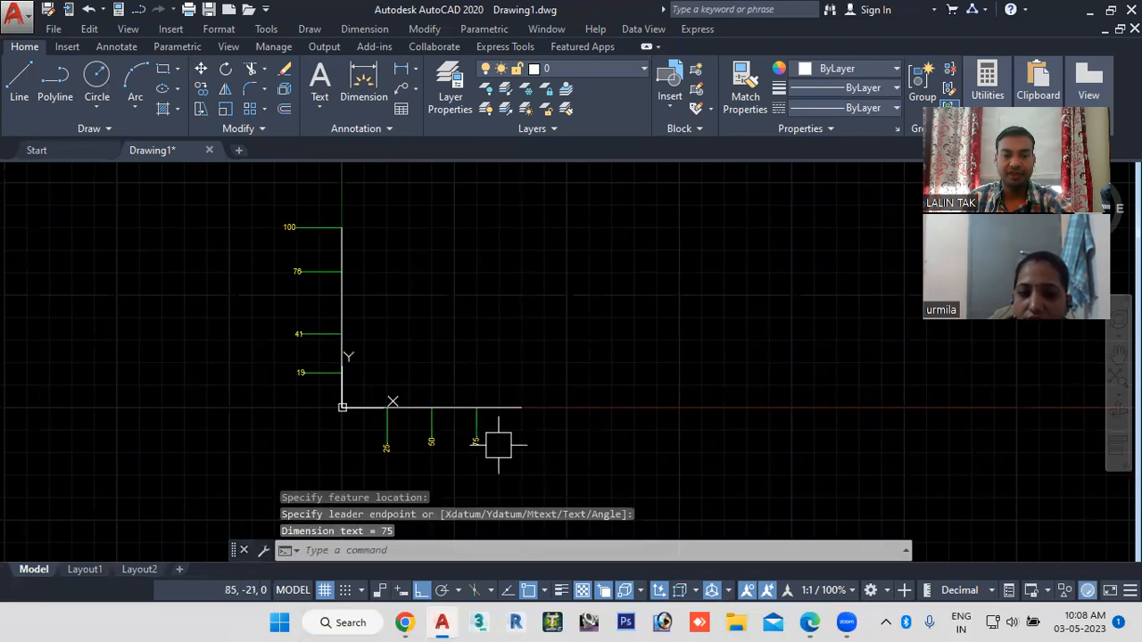
pyautogui.press('Return')
pyautogui.click(522, 408)
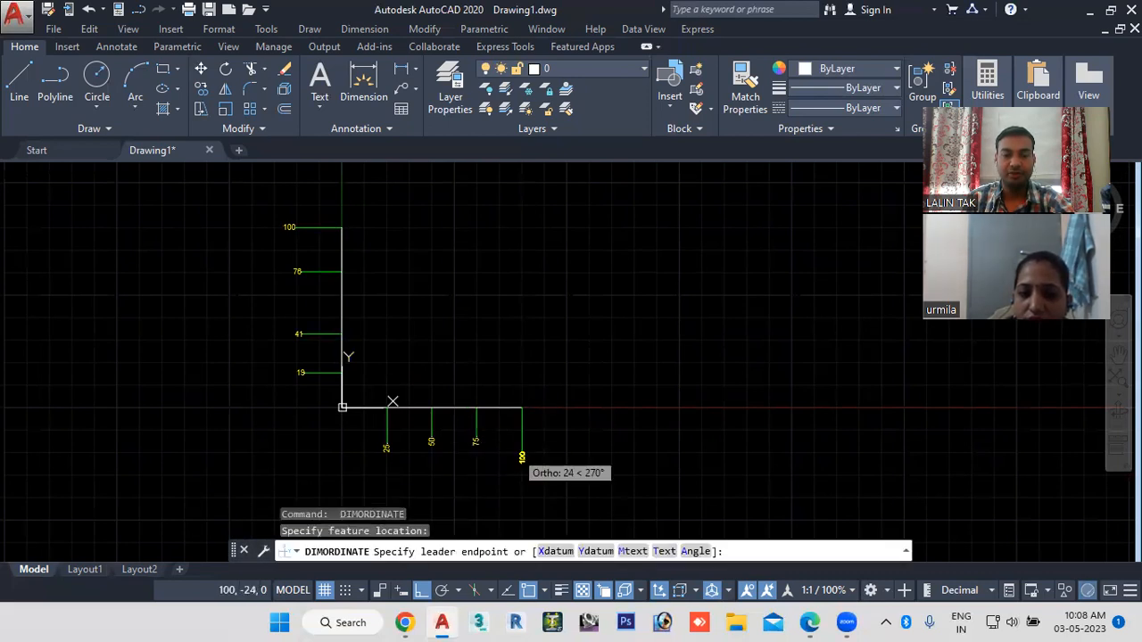
pyautogui.click(522, 439)
pyautogui.scroll(2, 353, 408)
pyautogui.moveTo(462, 353)
pyautogui.mouseDown(button='middle')
pyautogui.moveTo(503, 379)
pyautogui.moveTo(523, 431)
pyautogui.mouseUp(button='middle')
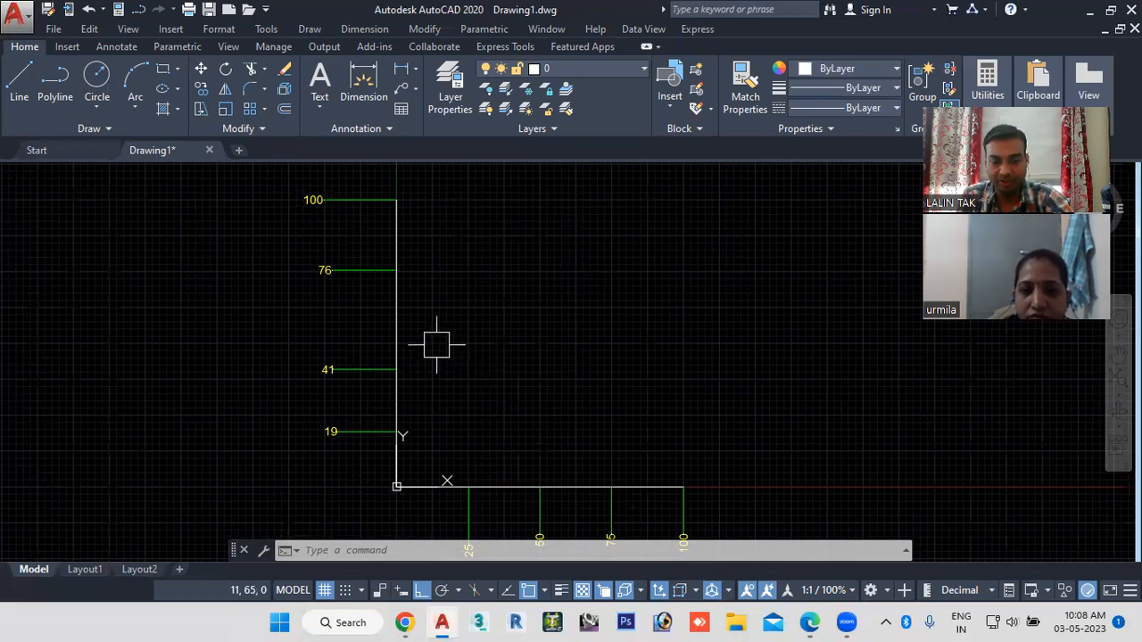
# Step: Delete both axis lines together with all their ordinate dimensions
pyautogui.scroll(-2, 468, 349)
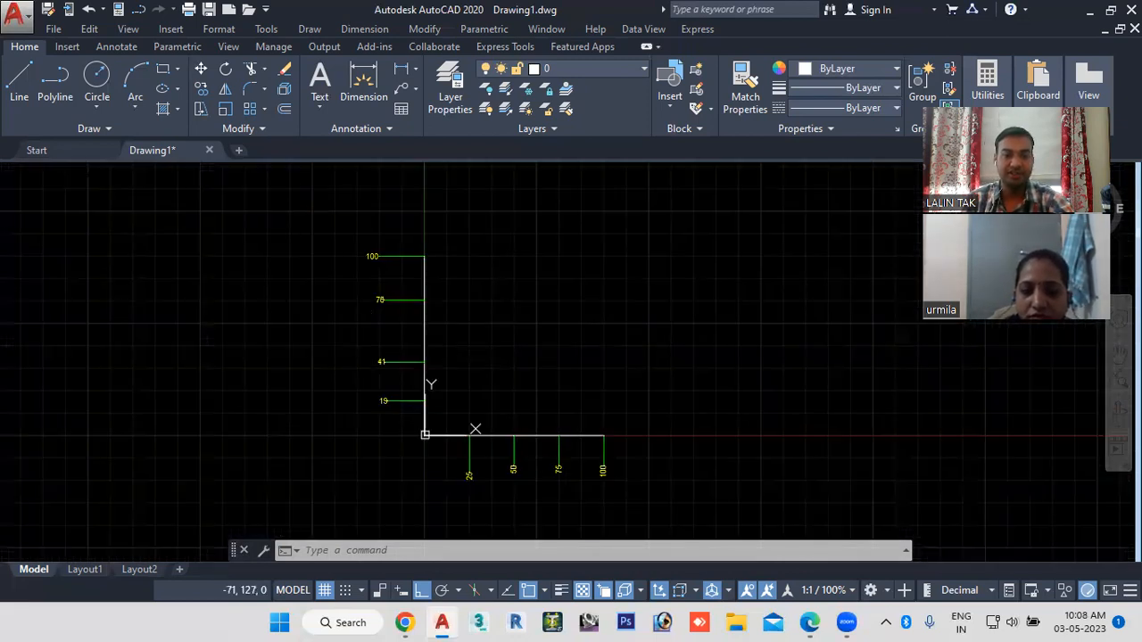
pyautogui.click(296, 207)
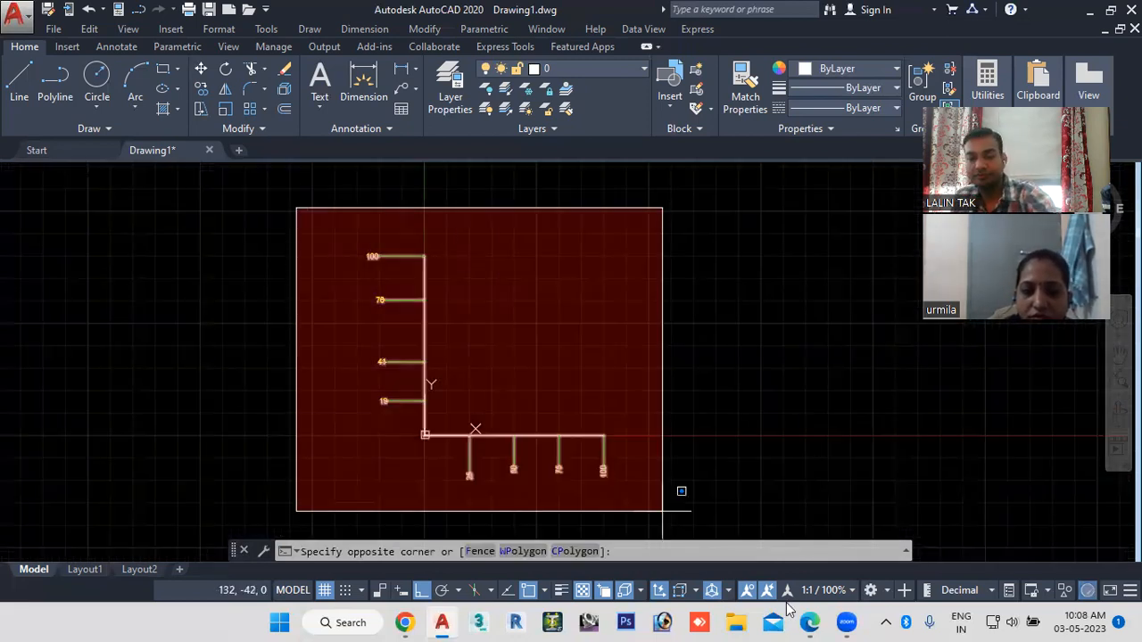
pyautogui.click(662, 529)
pyautogui.press('Delete')
# Step: Switch to the Dimension measurement PDF to check the multileader command, and return to the AutoCAD drawing
pyautogui.click(807, 619)
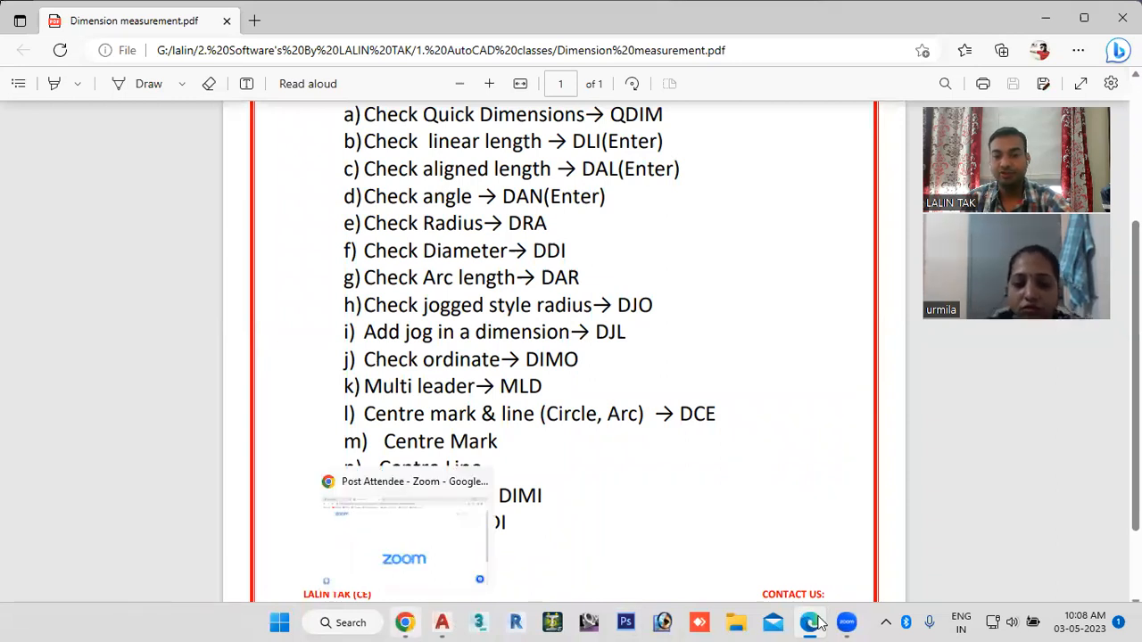
pyautogui.moveTo(819, 622)
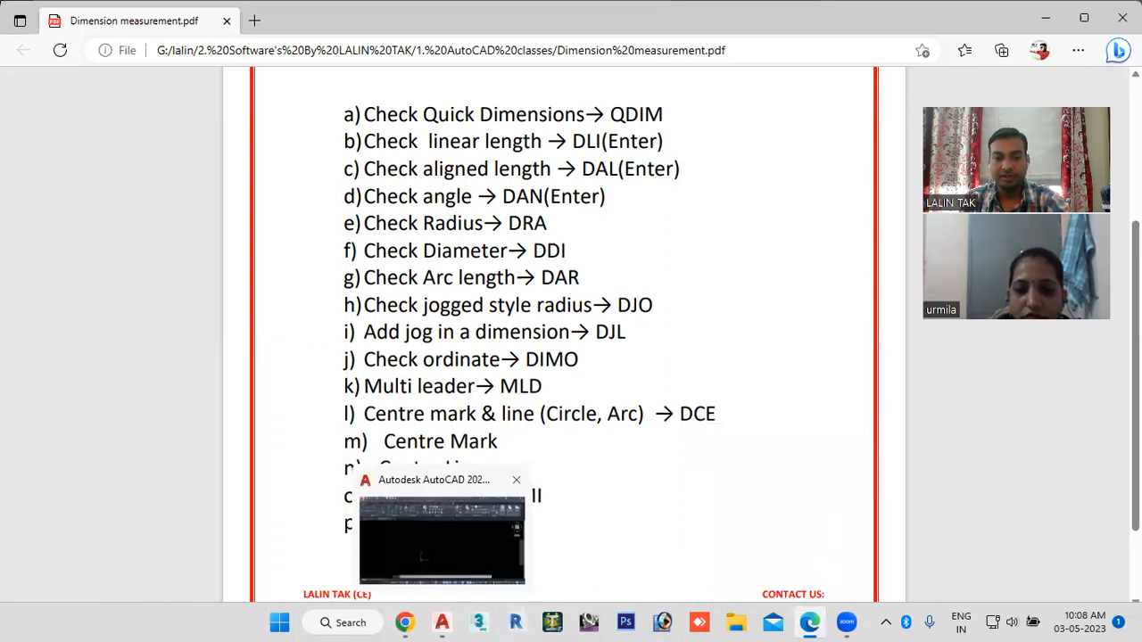
pyautogui.click(441, 622)
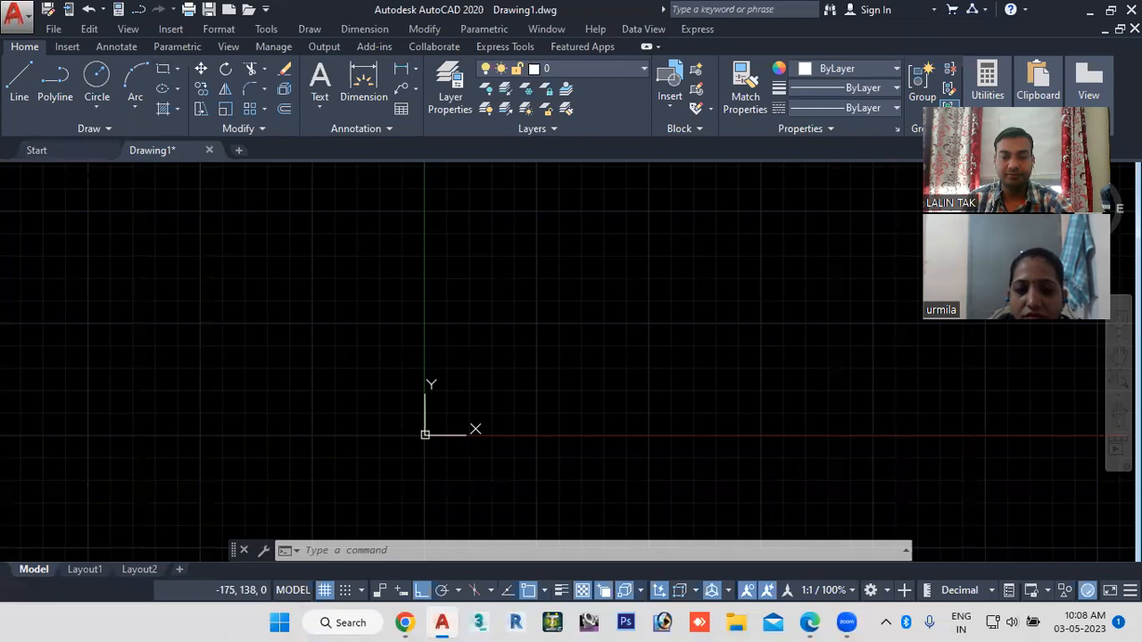
# Step: Draw a rectangle about 140 units wide above the X axis, away from the origin
pyautogui.click(163, 69)
pyautogui.moveTo(568, 318); pyautogui.dragTo(373, 285, button='middle')
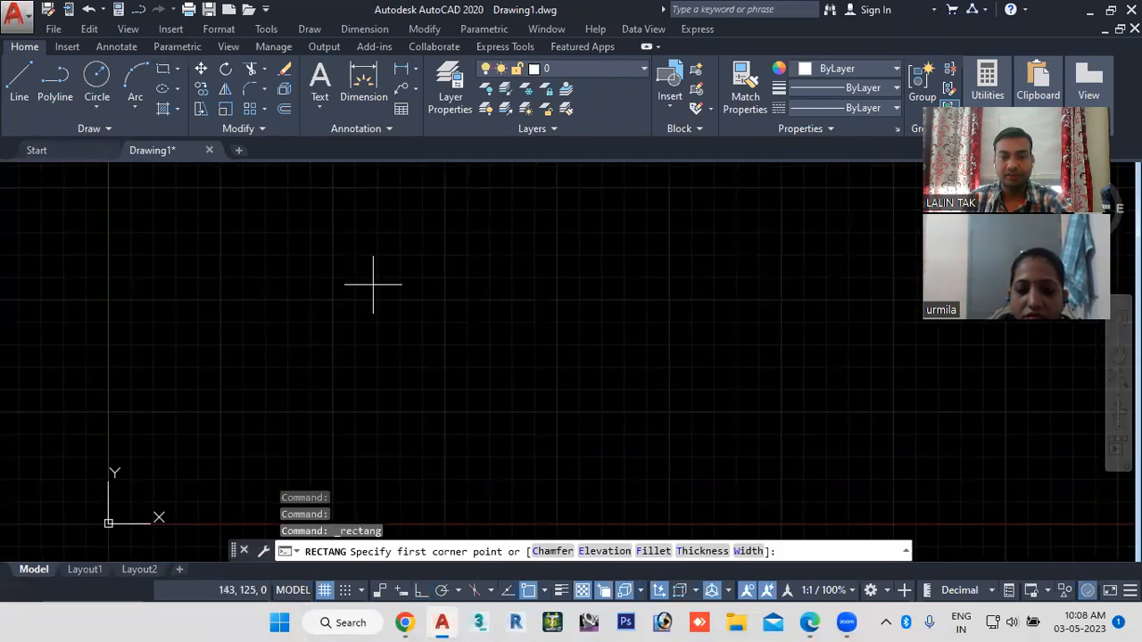
pyautogui.click(378, 257)
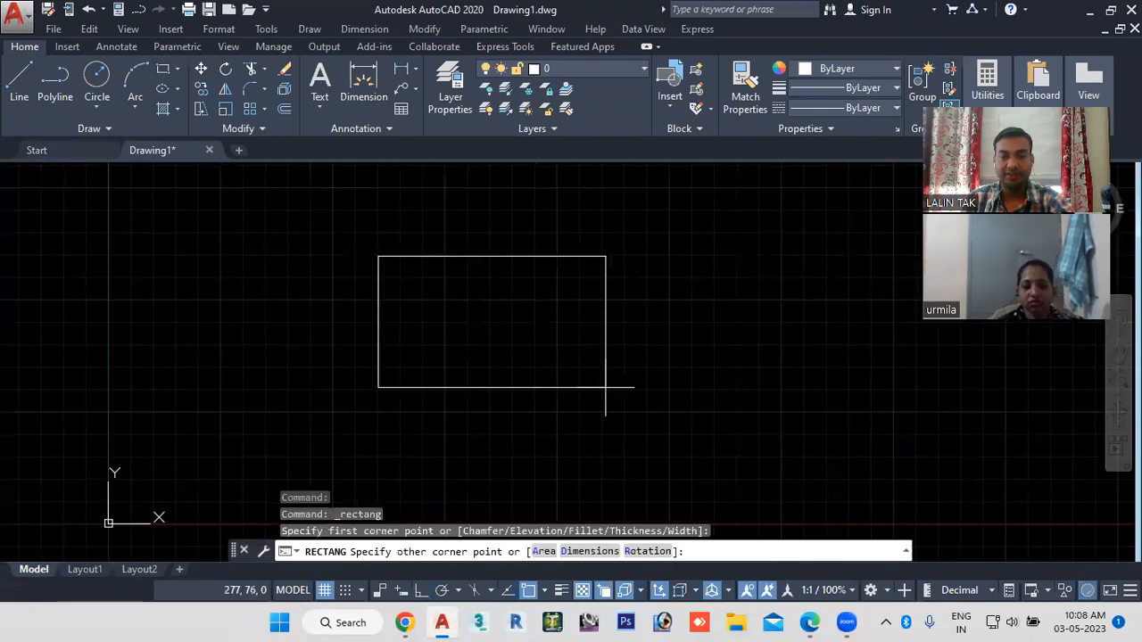
pyautogui.click(629, 392)
pyautogui.scroll(-1, 479, 440)
pyautogui.moveTo(479, 441); pyautogui.dragTo(456, 398, button='middle')
pyautogui.scroll(2, 420, 341)
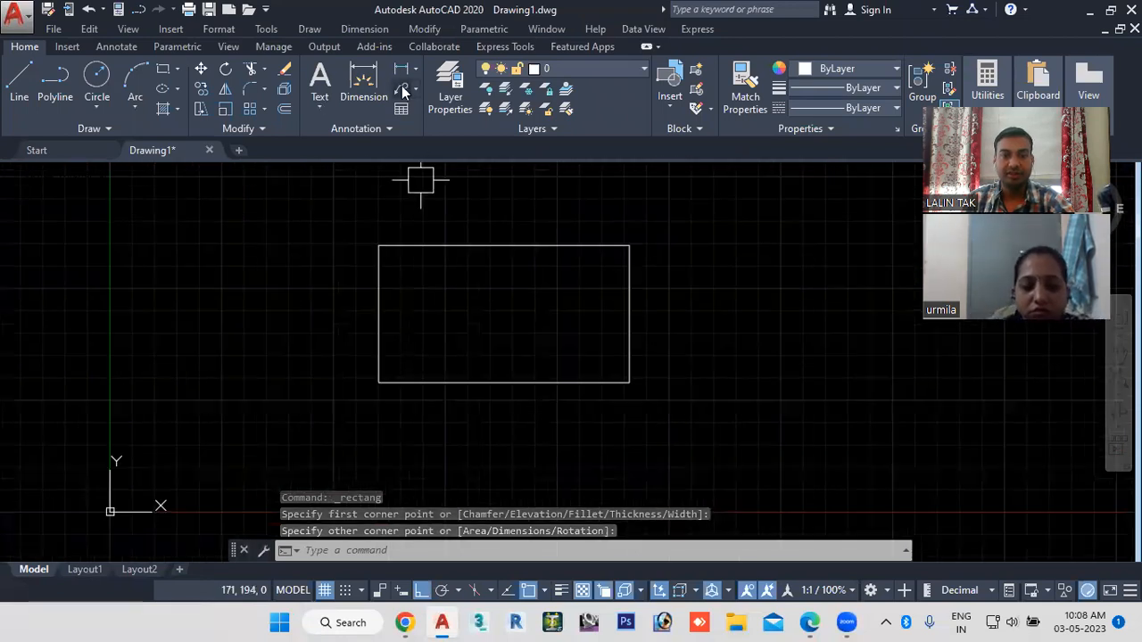
# Step: Add a linear dimension for the rectangle's bottom edge, placed just below it
pyautogui.click(400, 69)
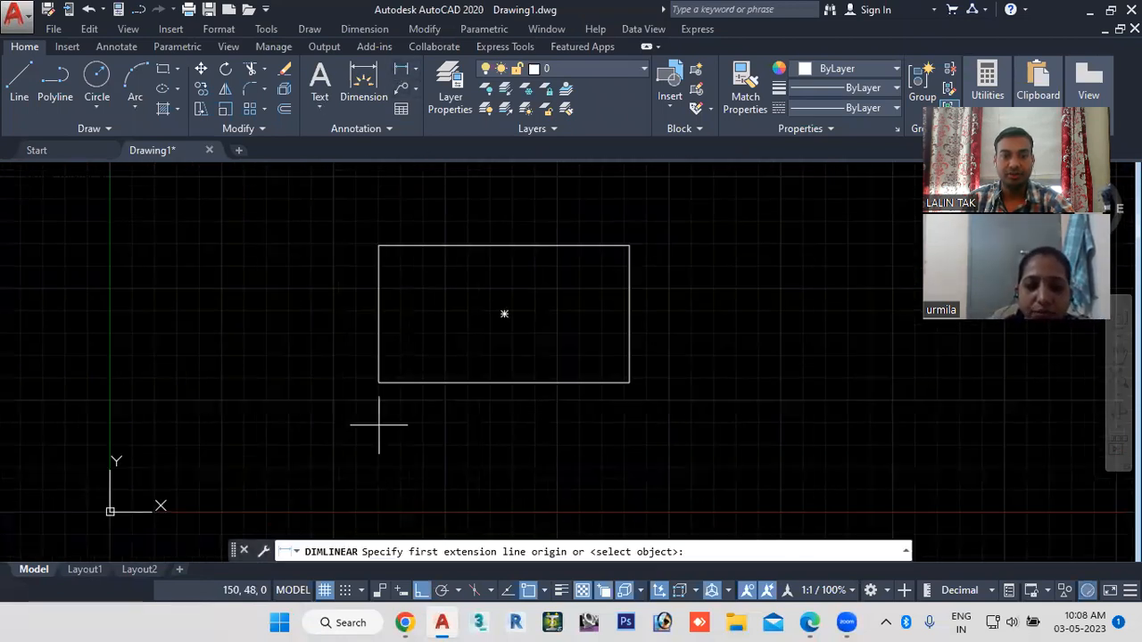
pyautogui.click(378, 382)
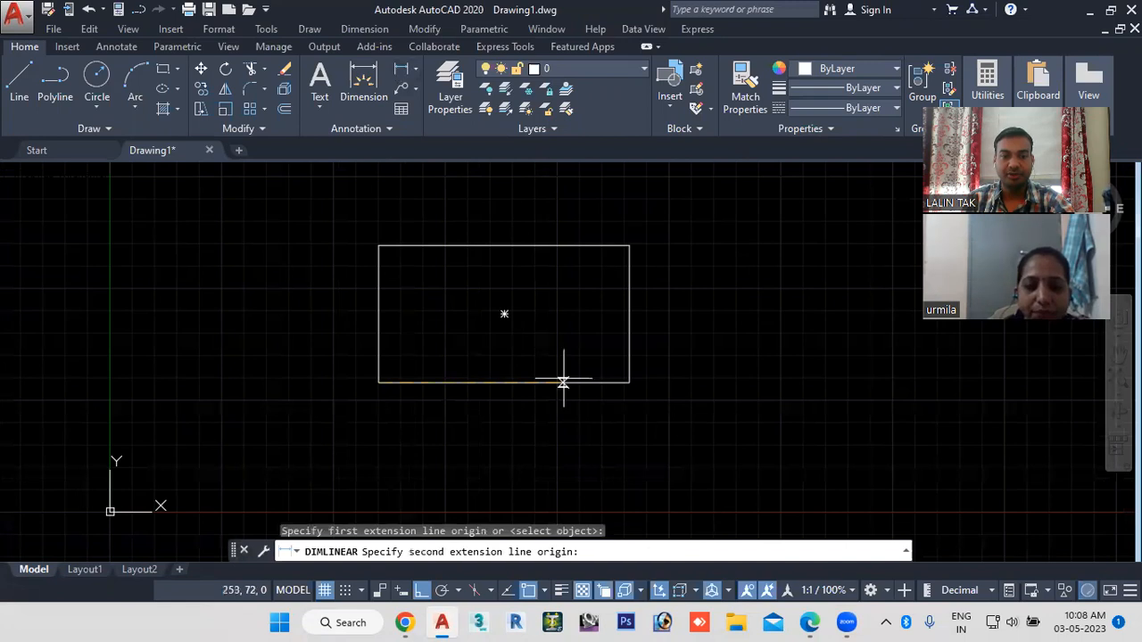
pyautogui.click(622, 382)
pyautogui.click(611, 404)
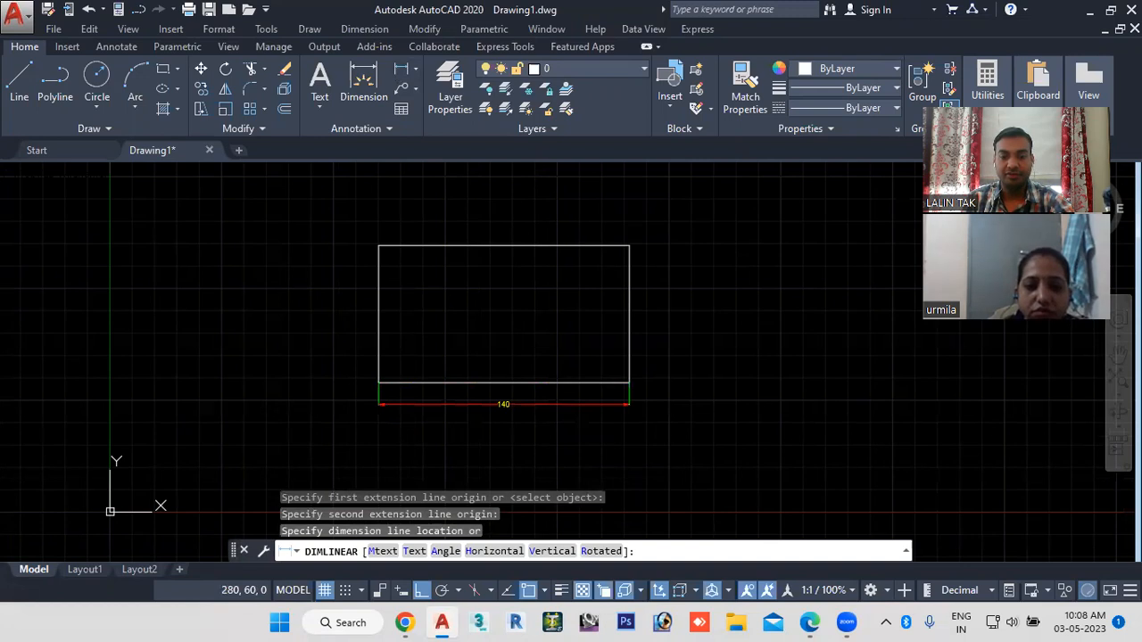
pyautogui.scroll(4, 506, 413)
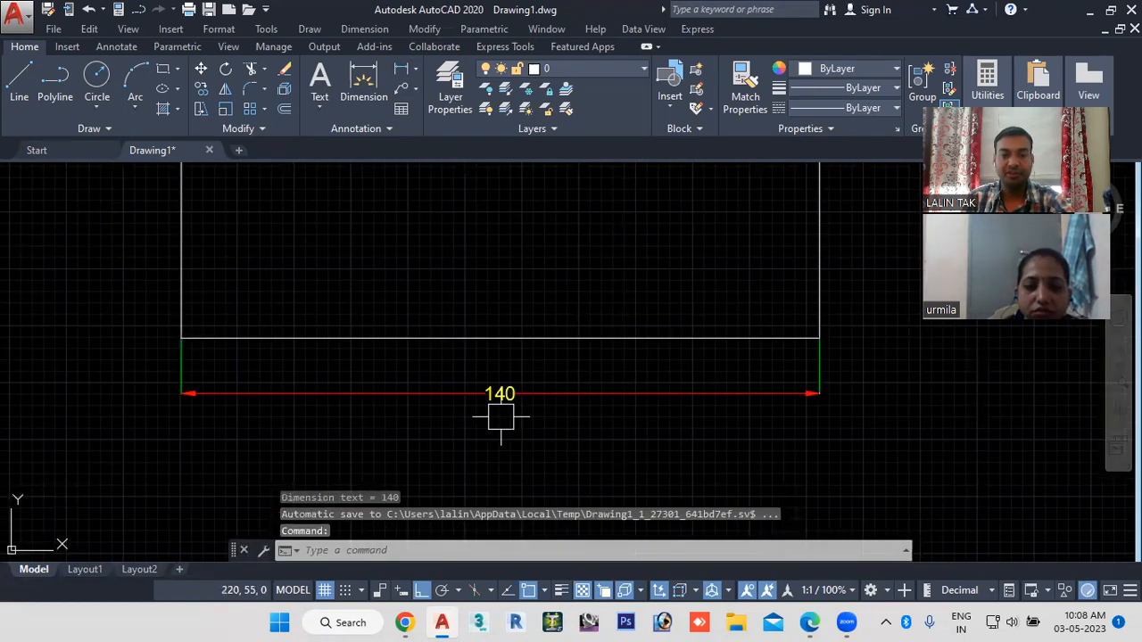
pyautogui.moveTo(512, 414); pyautogui.dragTo(515, 408, button='middle')
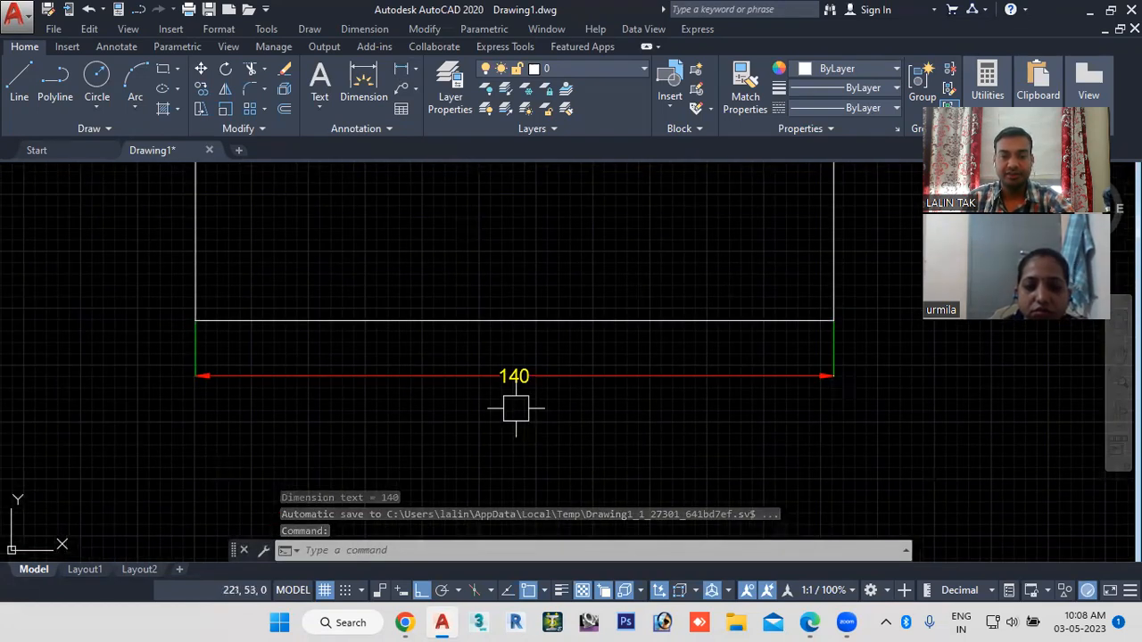
pyautogui.scroll(-2, 515, 409)
pyautogui.moveTo(521, 298)
pyautogui.mouseDown(button='middle')
pyautogui.moveTo(545, 354)
pyautogui.moveTo(428, 368)
pyautogui.mouseUp(button='middle')
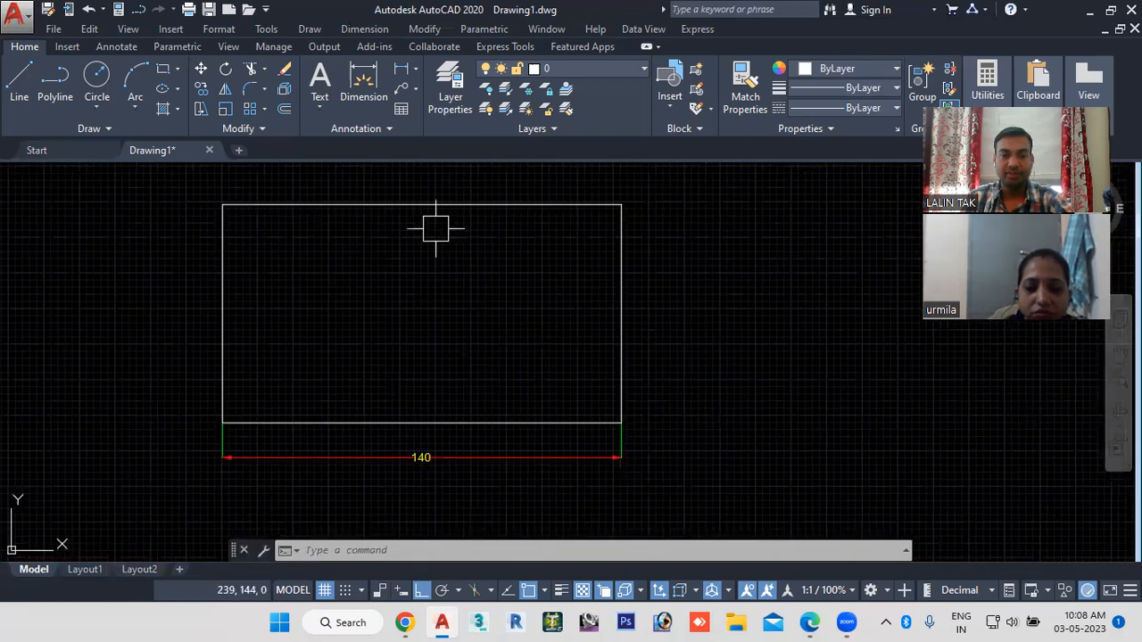
# Step: Place a multileader landing outside the rectangle's upper right, with Ortho off and the arrowhead on its right edge at about Y 125
pyautogui.click(456, 549)
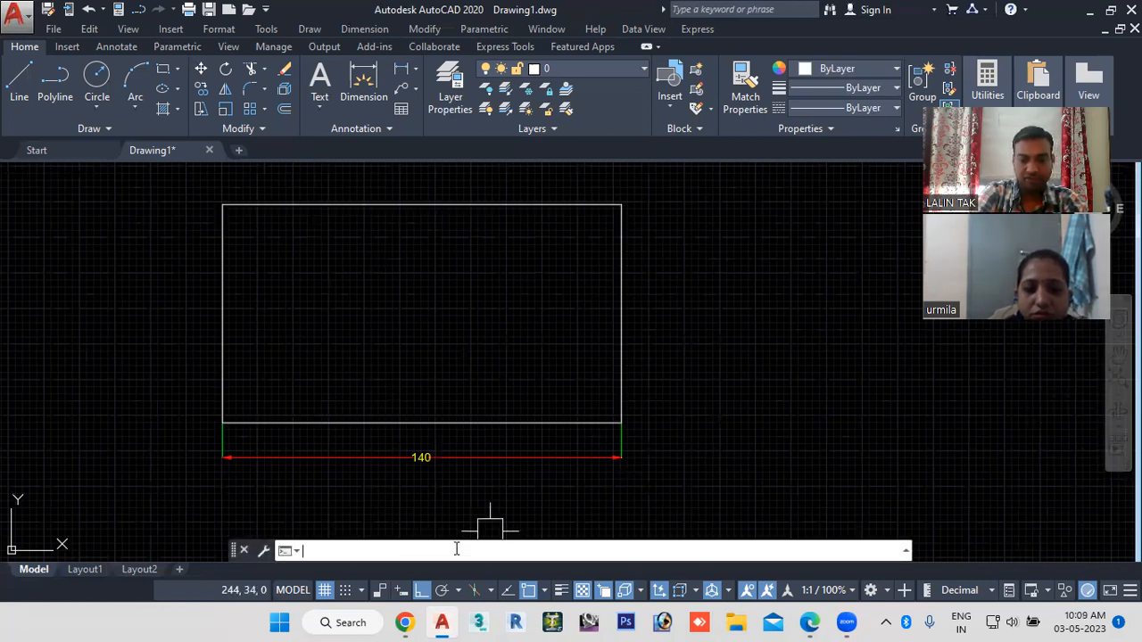
pyautogui.write('mld')
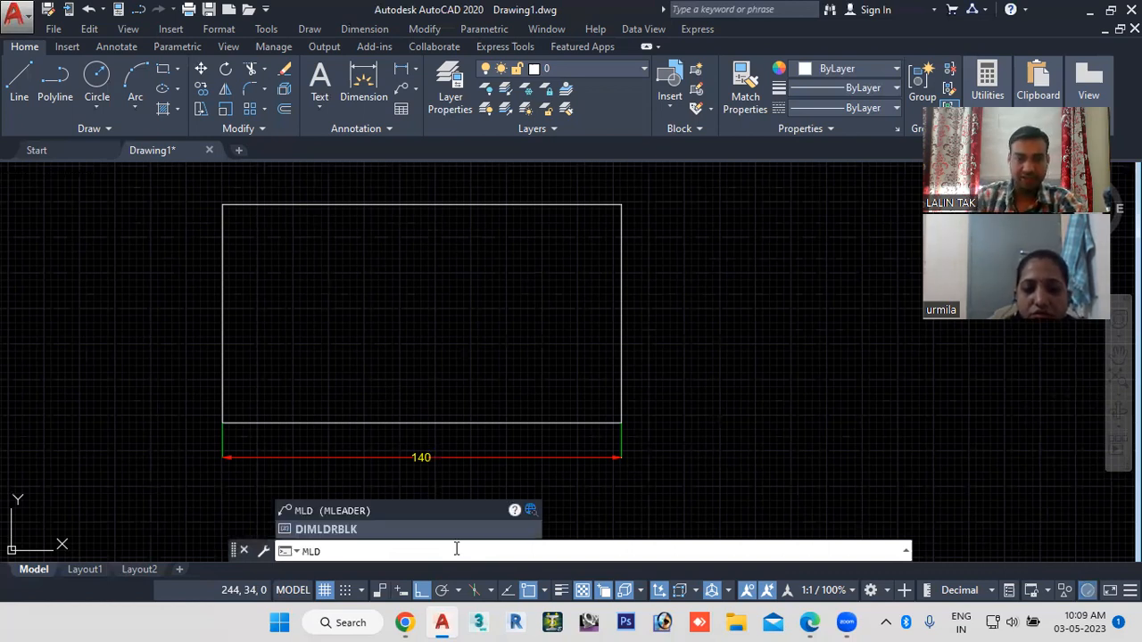
pyautogui.press('Escape')
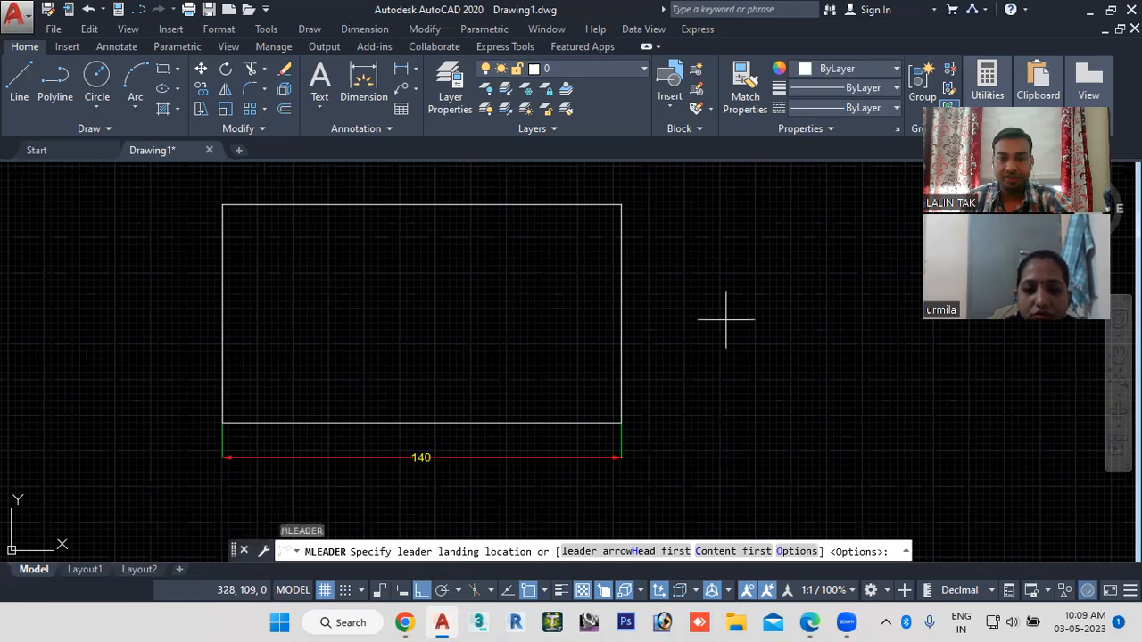
pyautogui.moveTo(725, 318); pyautogui.dragTo(692, 375, button='middle')
pyautogui.moveTo(665, 269); pyautogui.dragTo(663, 257, button='middle')
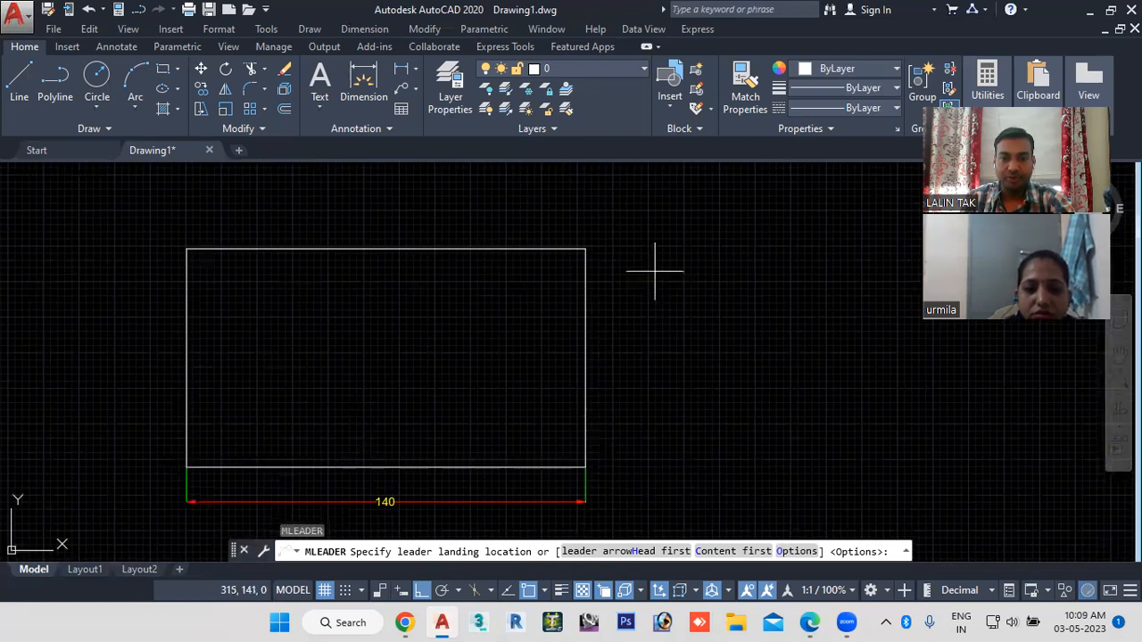
pyautogui.click(656, 269)
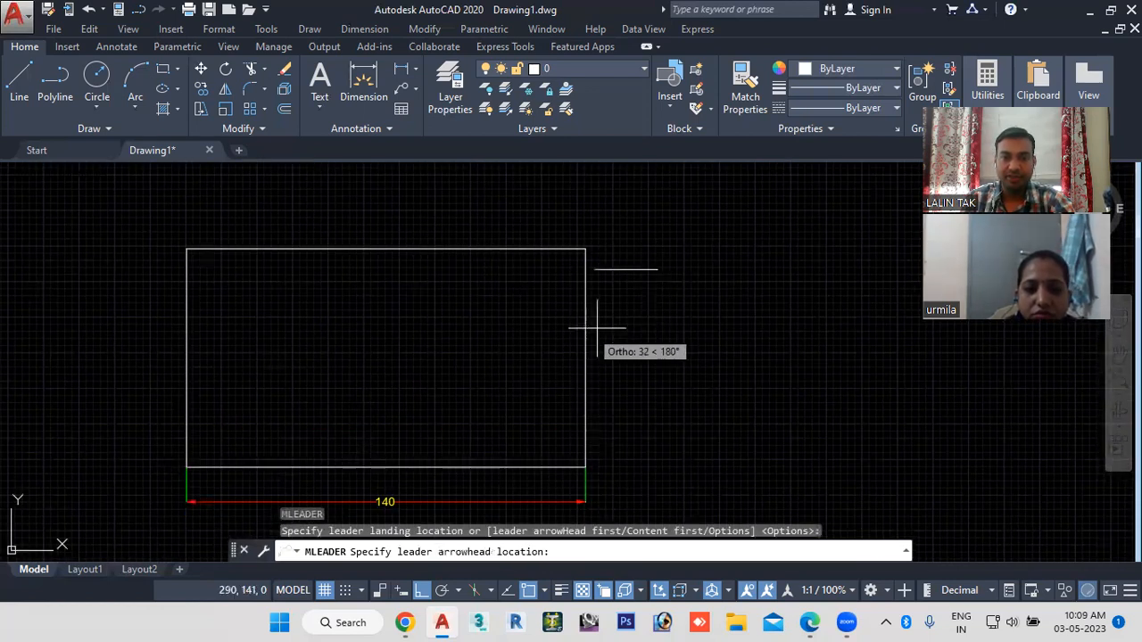
pyautogui.click(424, 590)
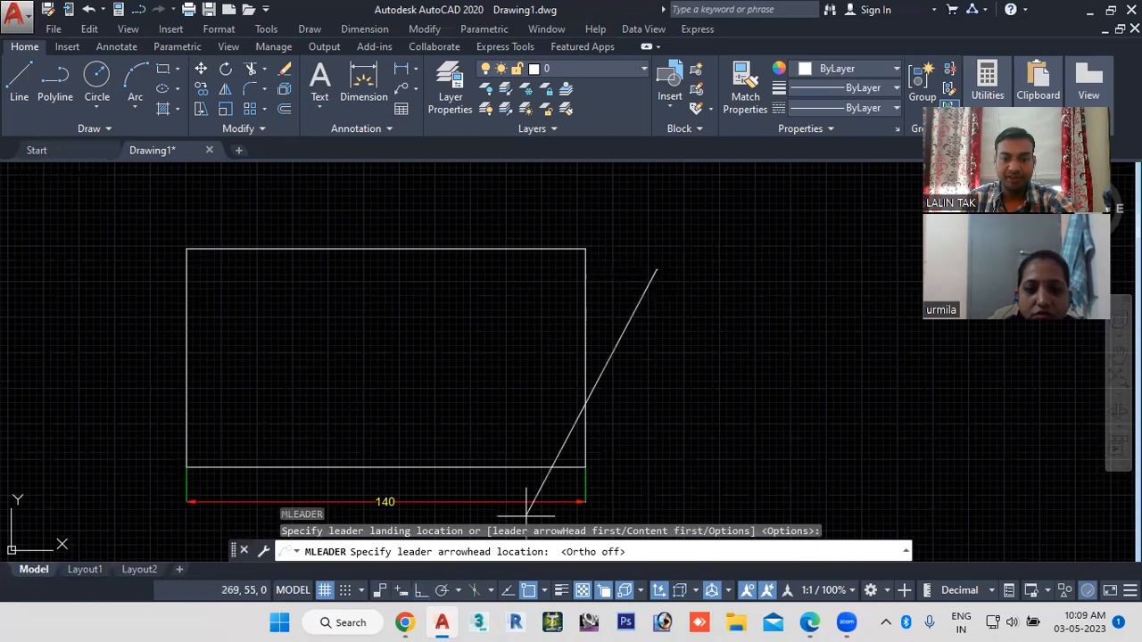
pyautogui.scroll(2, 604, 306)
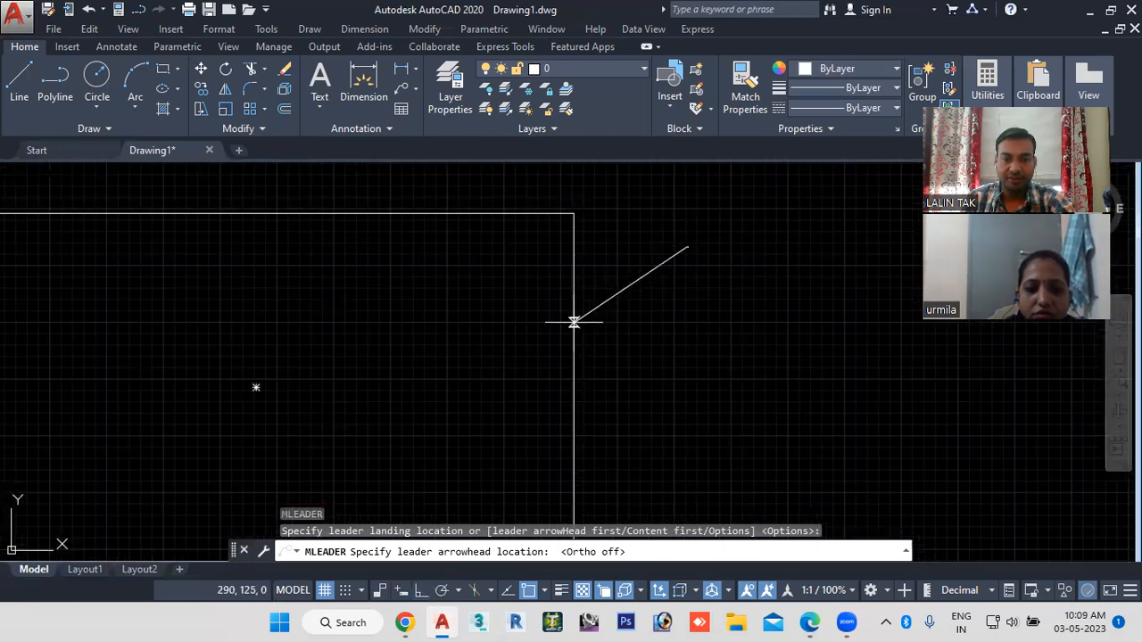
pyautogui.click(573, 321)
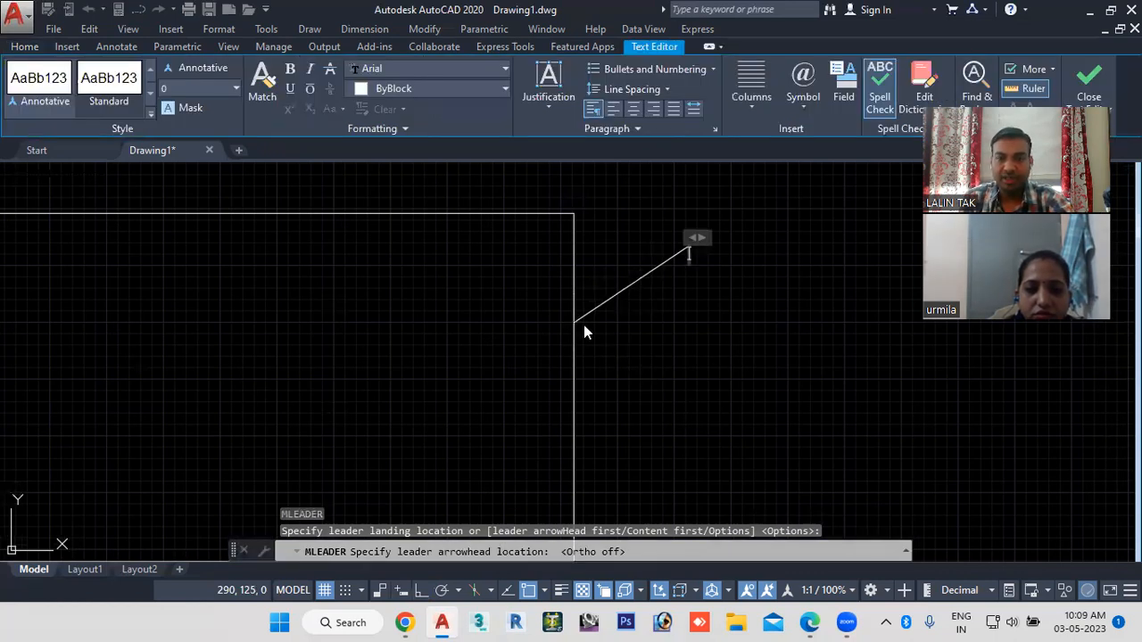
# Step: Finish the multileader without text and inspect its arrowhead end on the rectangle's right edge
pyautogui.scroll(3, 572, 328)
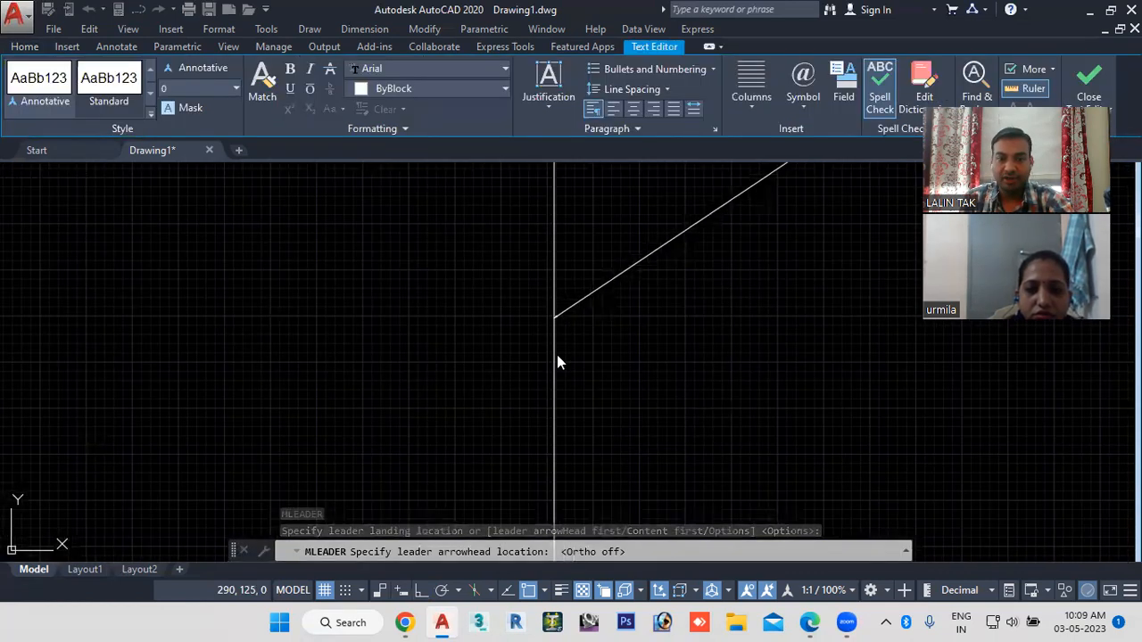
pyautogui.scroll(3, 558, 359)
pyautogui.scroll(-3, 543, 333)
pyautogui.scroll(-5, 644, 308)
pyautogui.moveTo(673, 323); pyautogui.dragTo(670, 315, button='middle')
pyautogui.press('Escape')
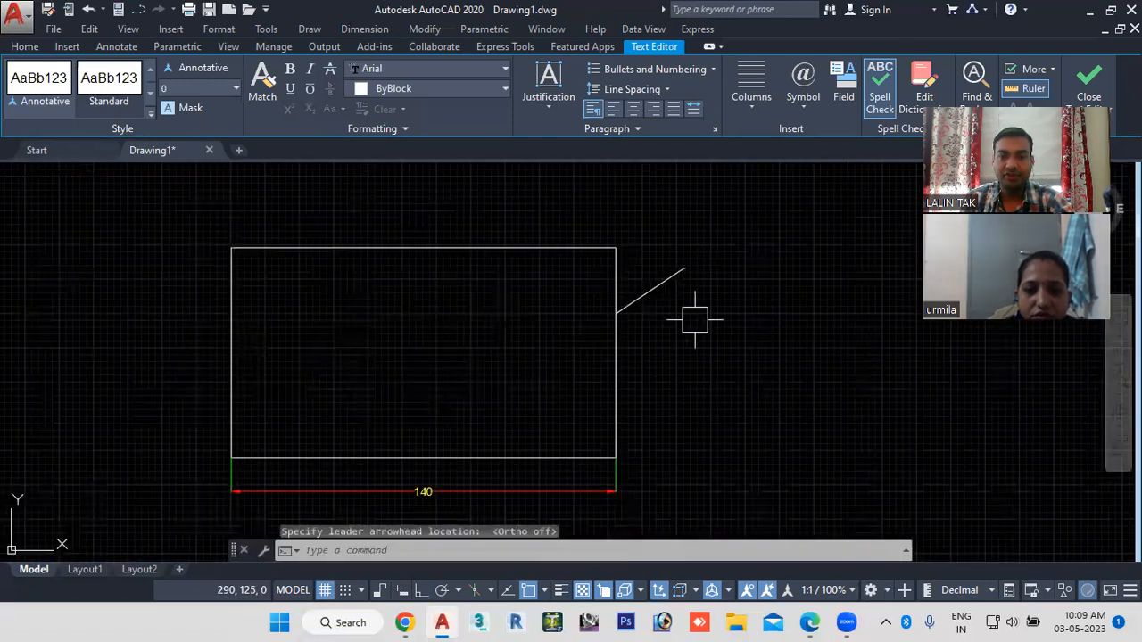
pyautogui.scroll(4, 644, 306)
pyautogui.scroll(2, 644, 306)
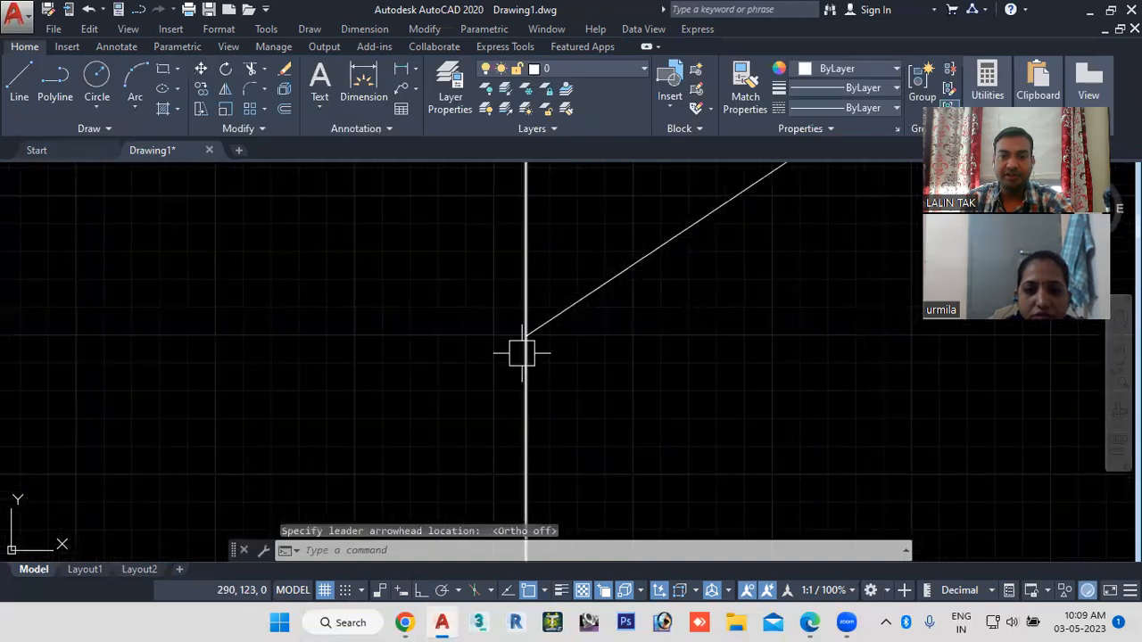
pyautogui.scroll(-7, 660, 339)
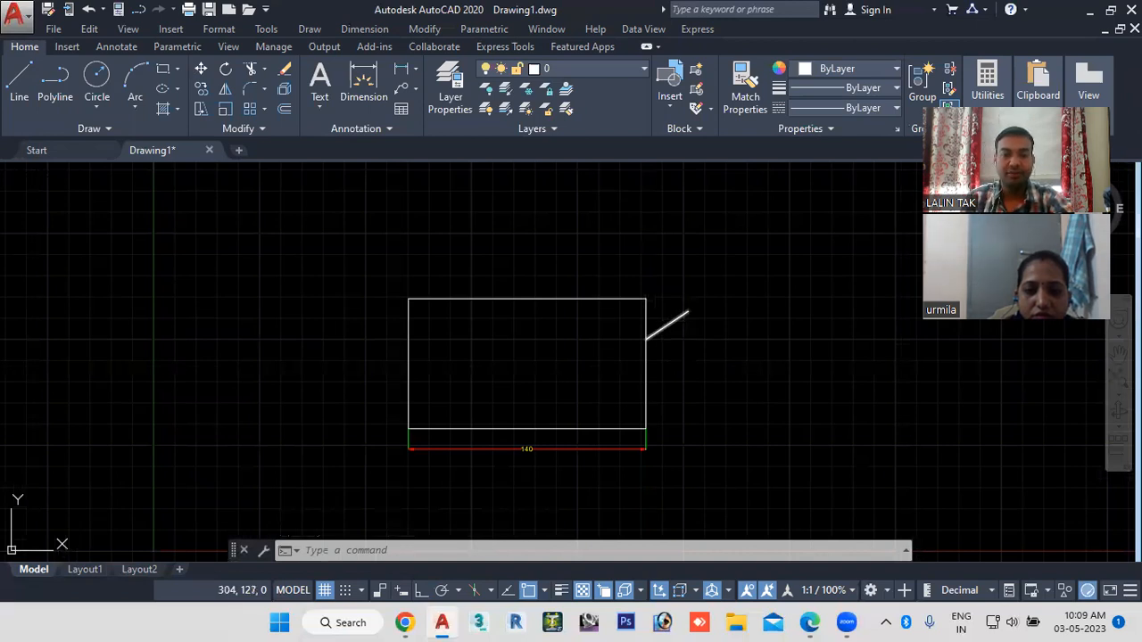
# Step: Show the multileader's properties and set its color to Red
pyautogui.hotkey('ctrl', '1')
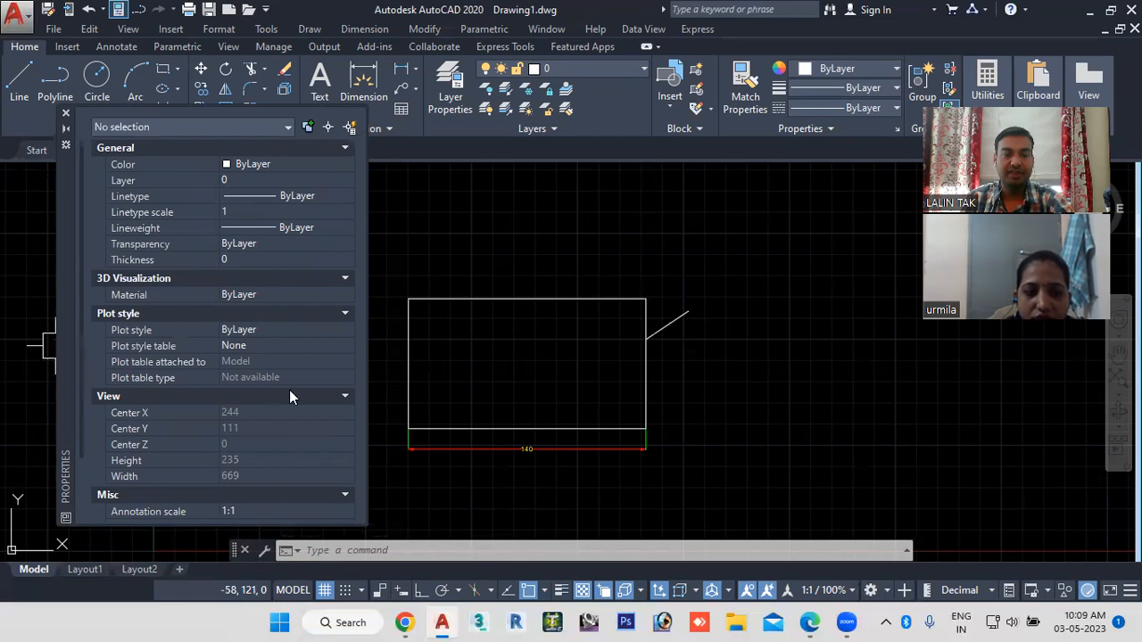
pyautogui.click(669, 326)
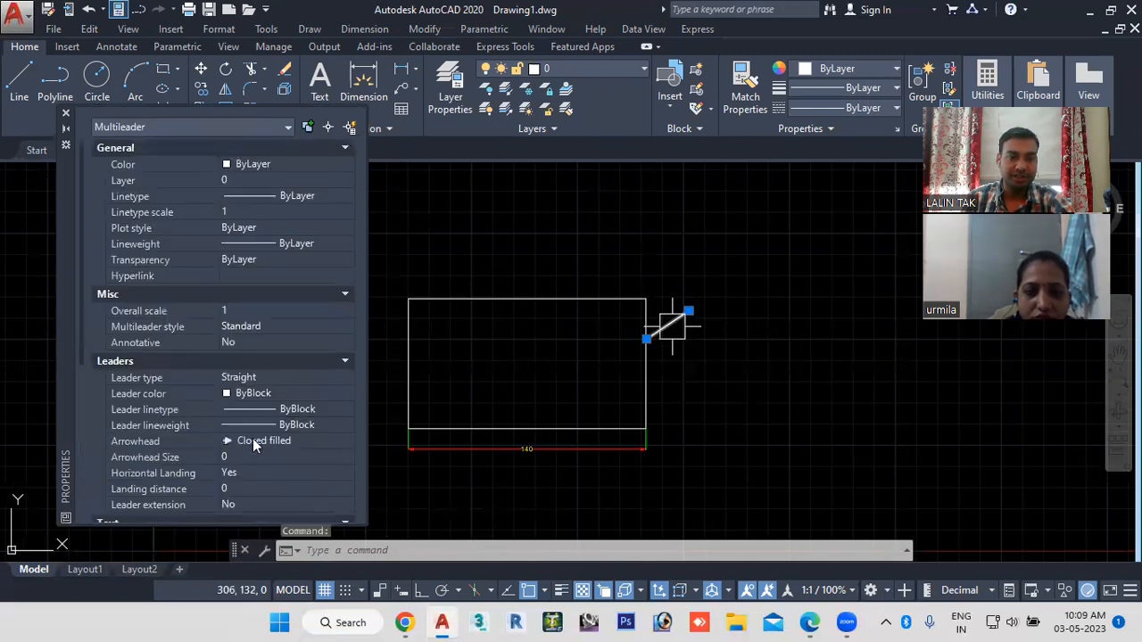
pyautogui.click(326, 166)
pyautogui.click(327, 164)
pyautogui.click(259, 193)
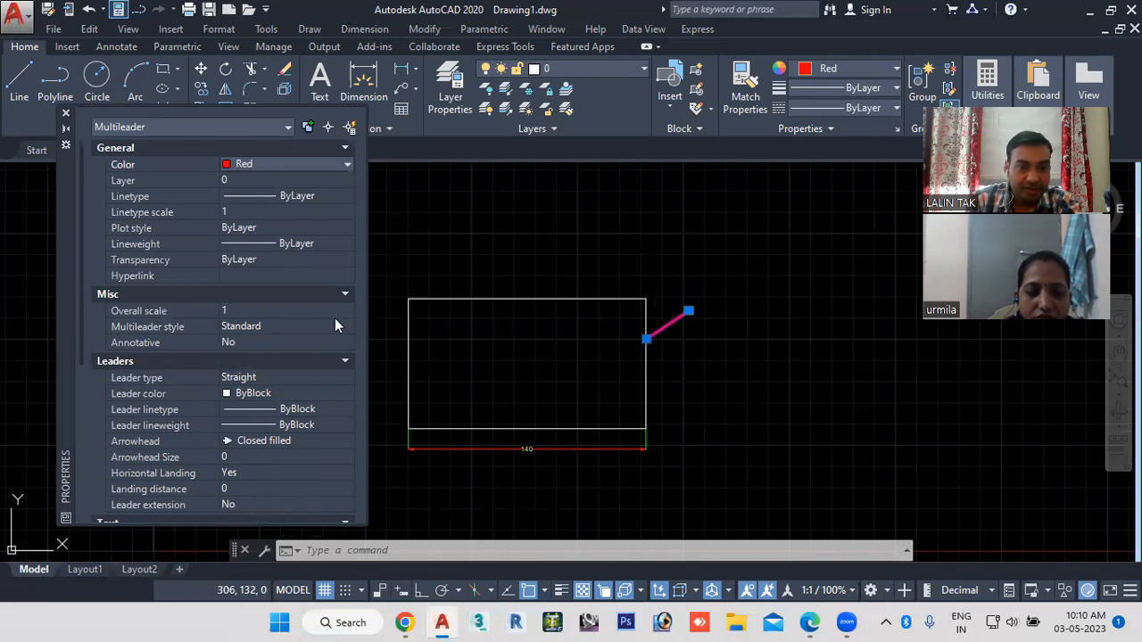
# Step: Set the multileader's overall scale to 10 and keep its style as Standard
pyautogui.scroll(-2, 334, 328)
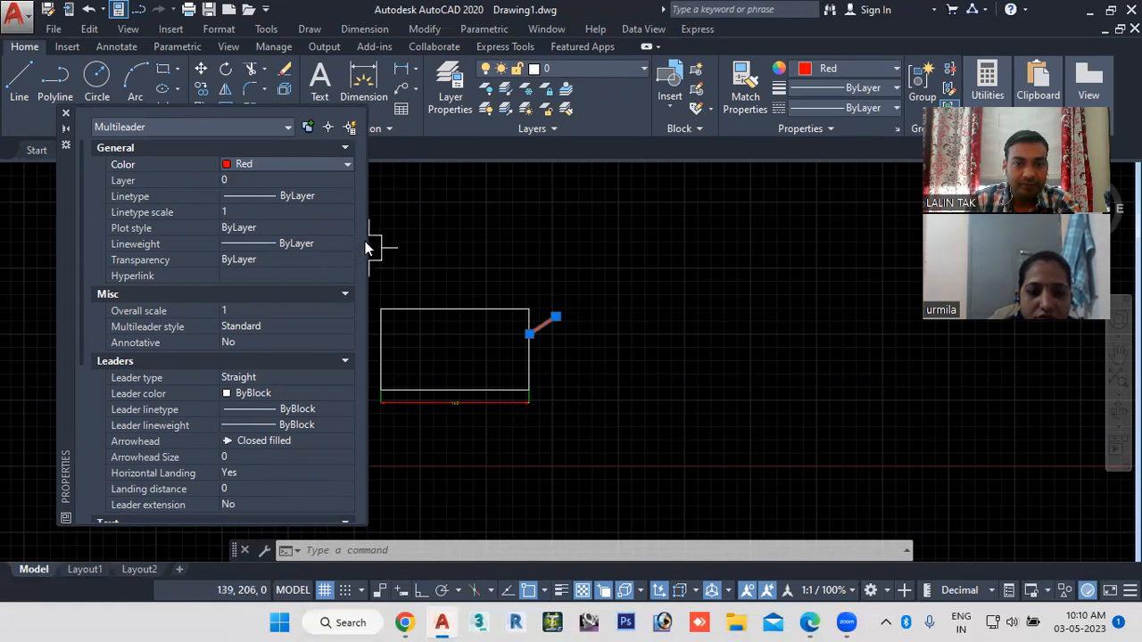
pyautogui.moveTo(367, 242); pyautogui.dragTo(406, 245)
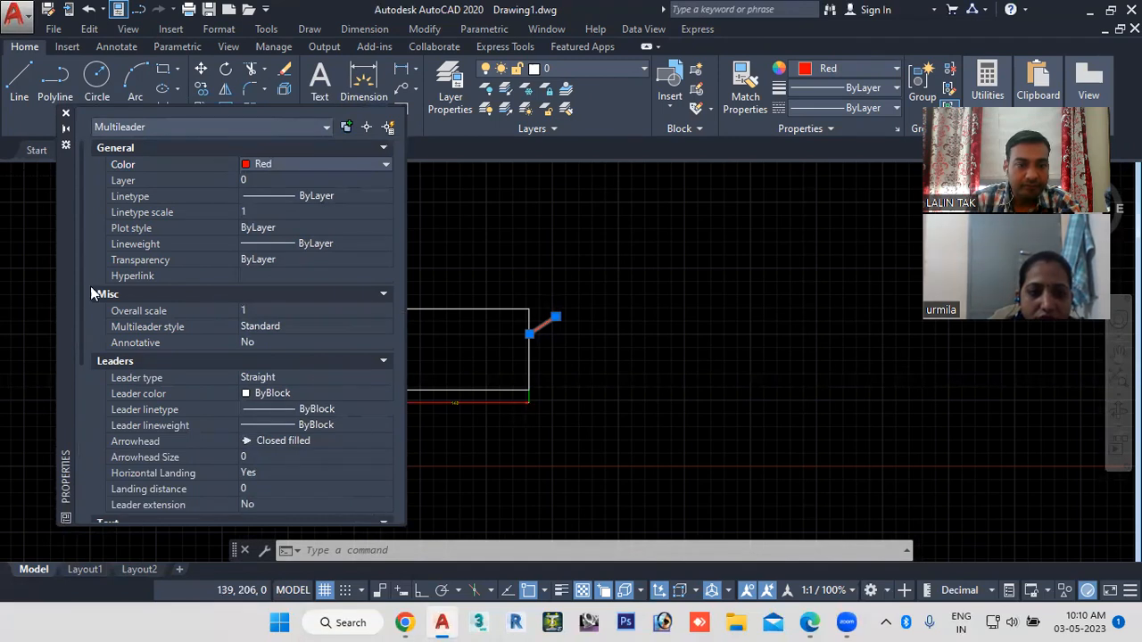
pyautogui.scroll(-1, 79, 299)
pyautogui.moveTo(79, 306)
pyautogui.mouseDown()
pyautogui.moveTo(76, 474)
pyautogui.moveTo(86, 315)
pyautogui.mouseUp()
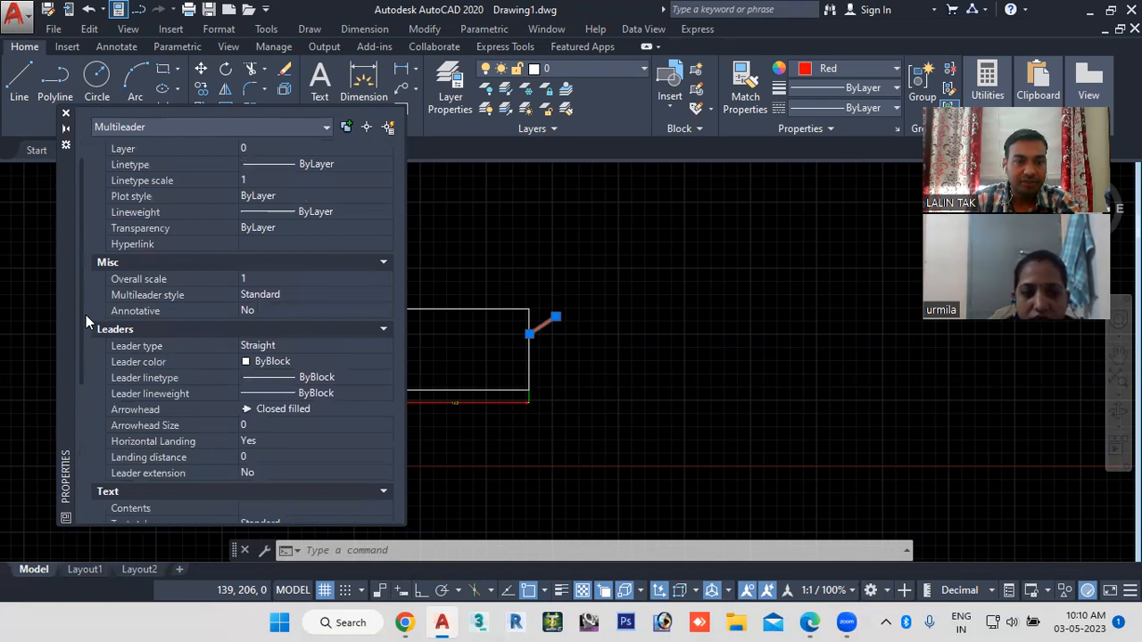
pyautogui.click(256, 279)
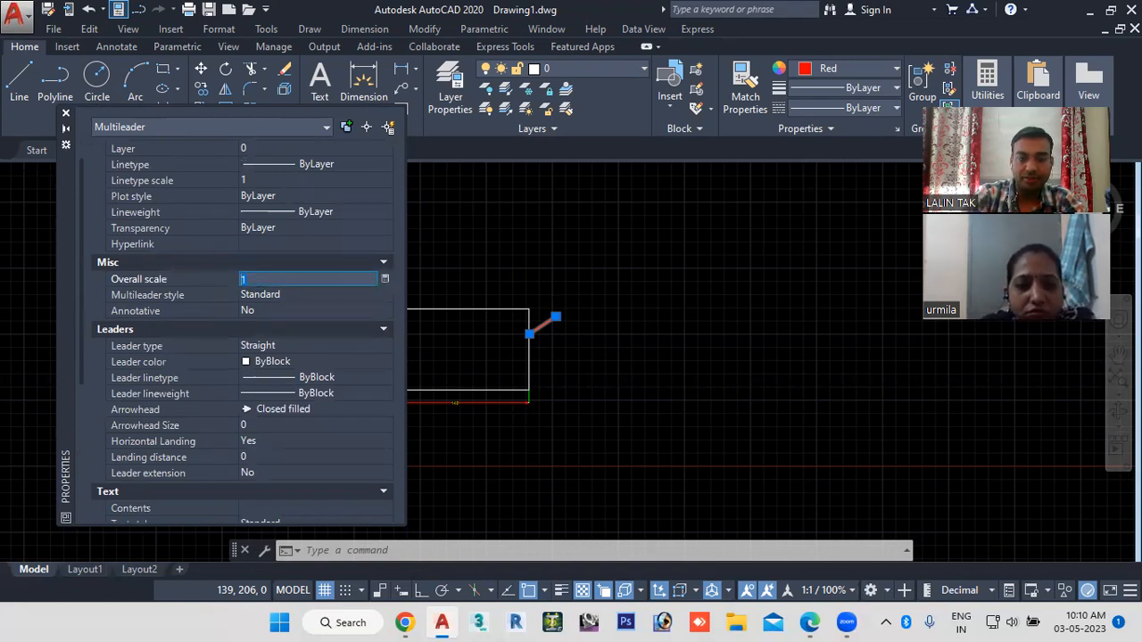
pyautogui.write('10')
pyautogui.click(218, 294)
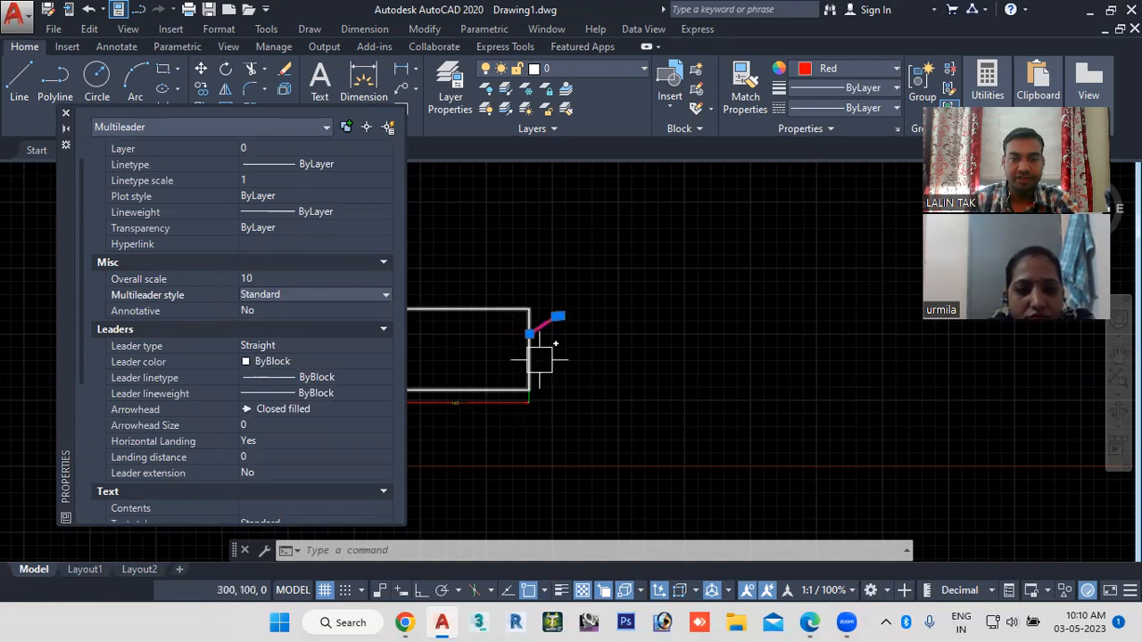
pyautogui.scroll(2, 540, 362)
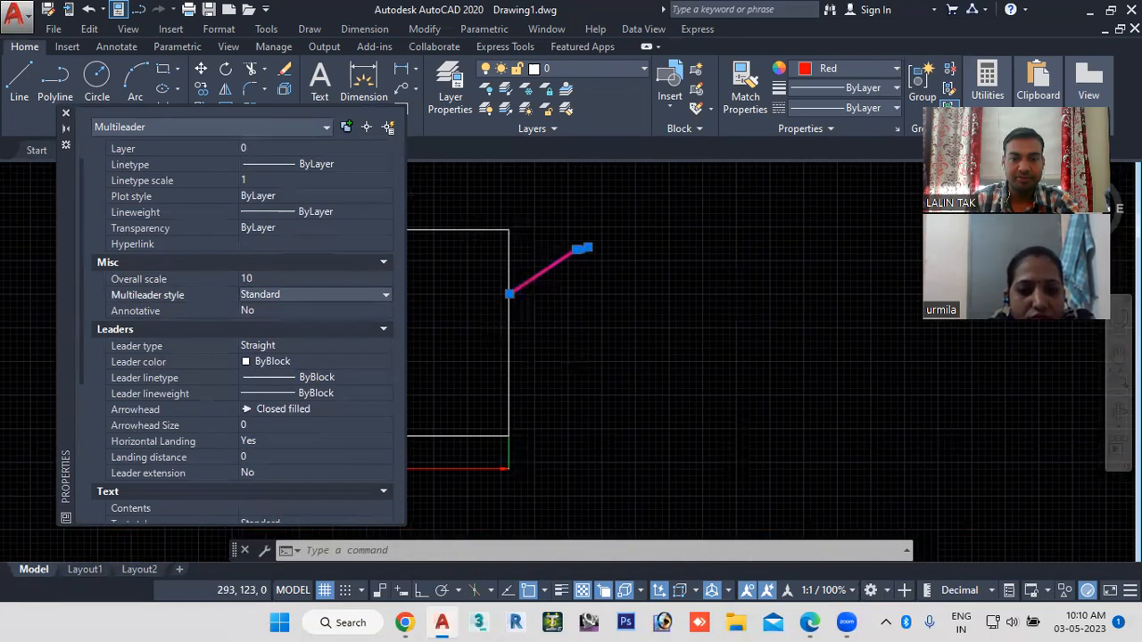
# Step: Set the multileader's overall scale to 50, then close its properties and deselect it
pyautogui.scroll(2, 509, 304)
pyautogui.scroll(-2, 523, 319)
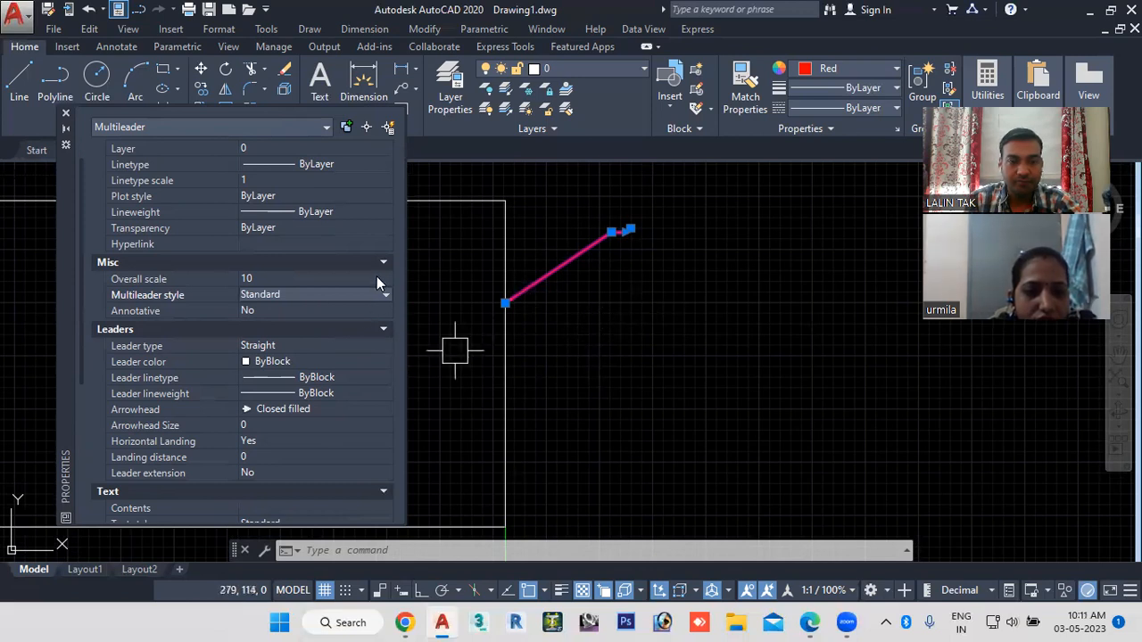
pyautogui.click(316, 279)
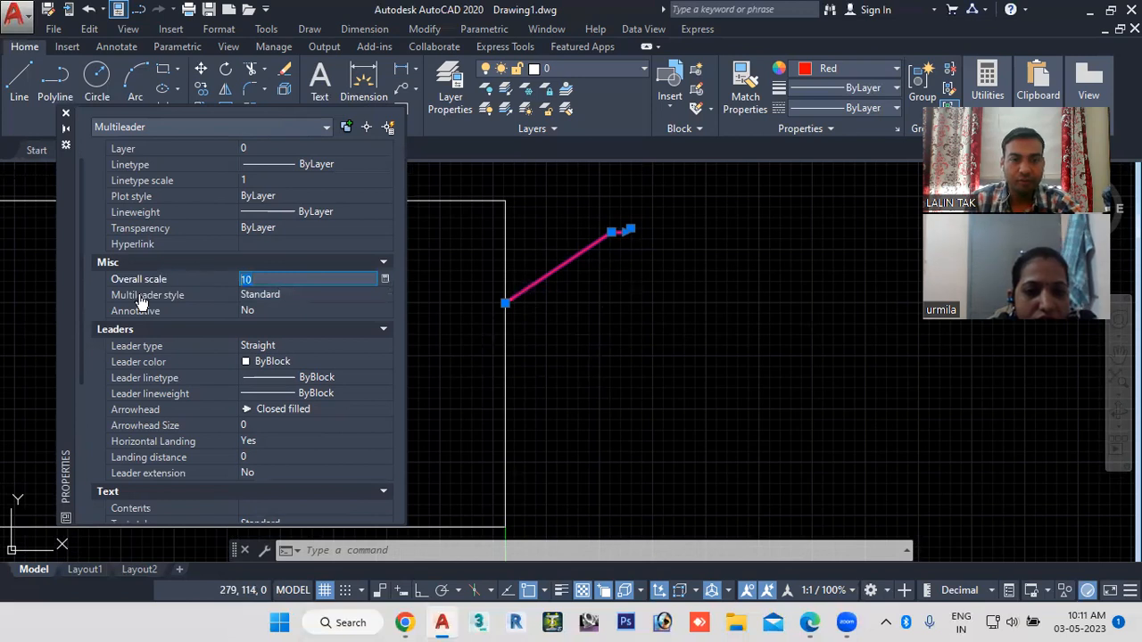
pyautogui.write('50')
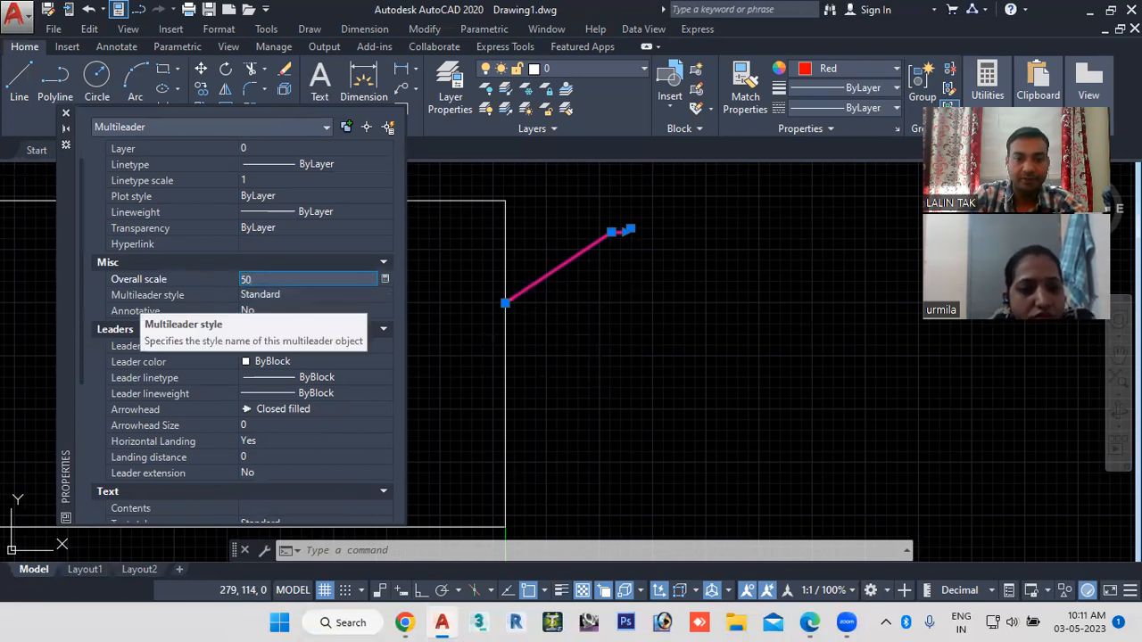
pyautogui.press('Return')
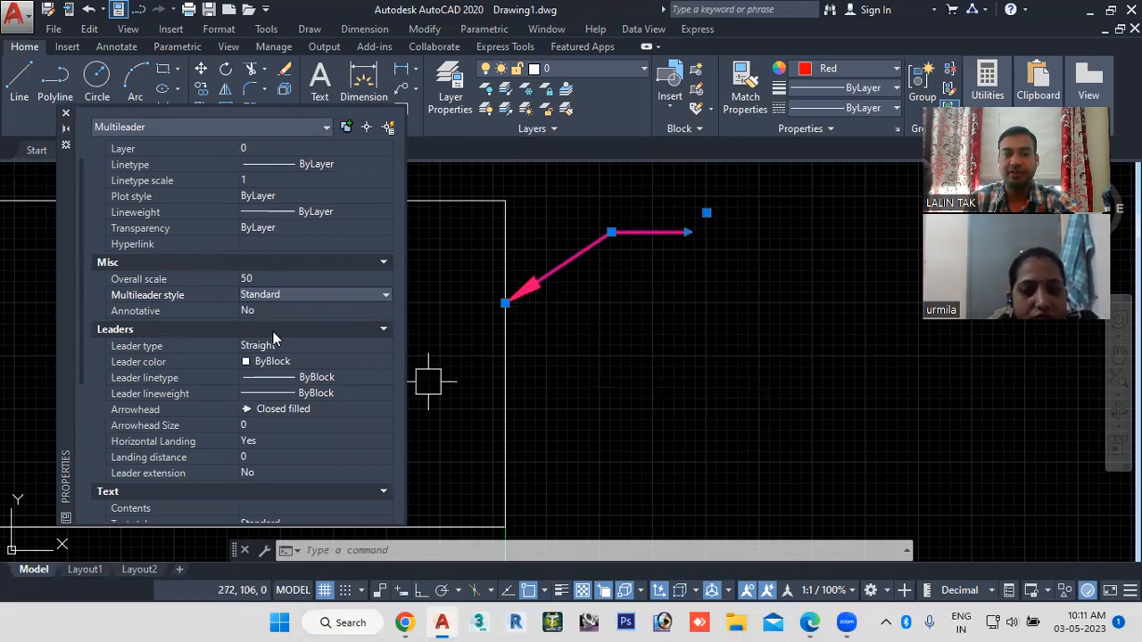
pyautogui.scroll(1, 299, 306)
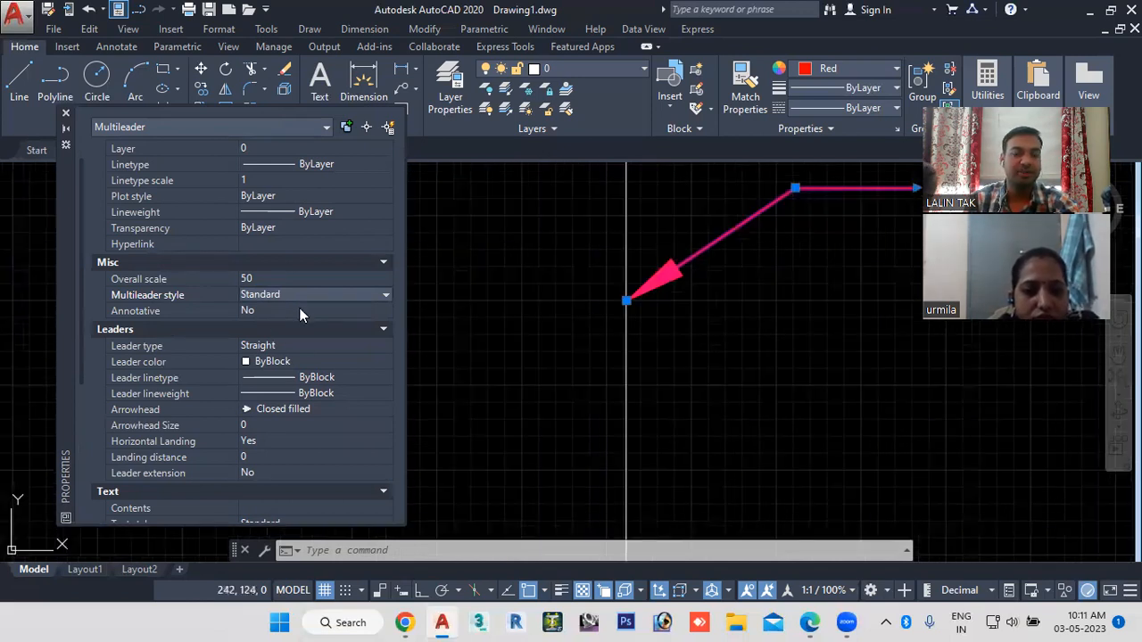
pyautogui.scroll(-3, 300, 314)
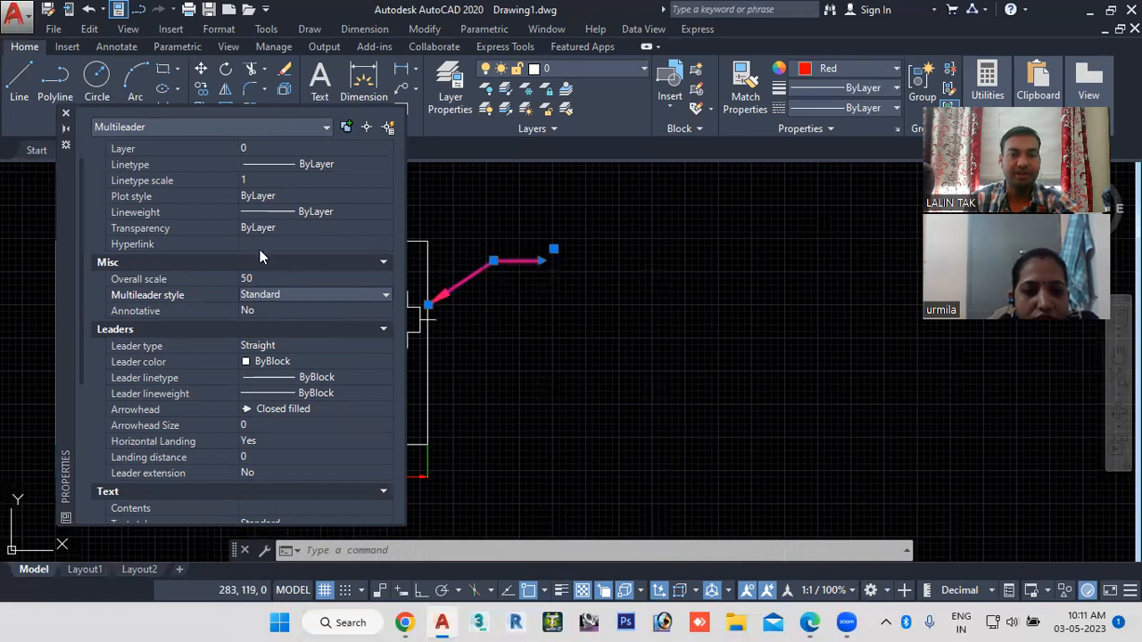
pyautogui.click(67, 116)
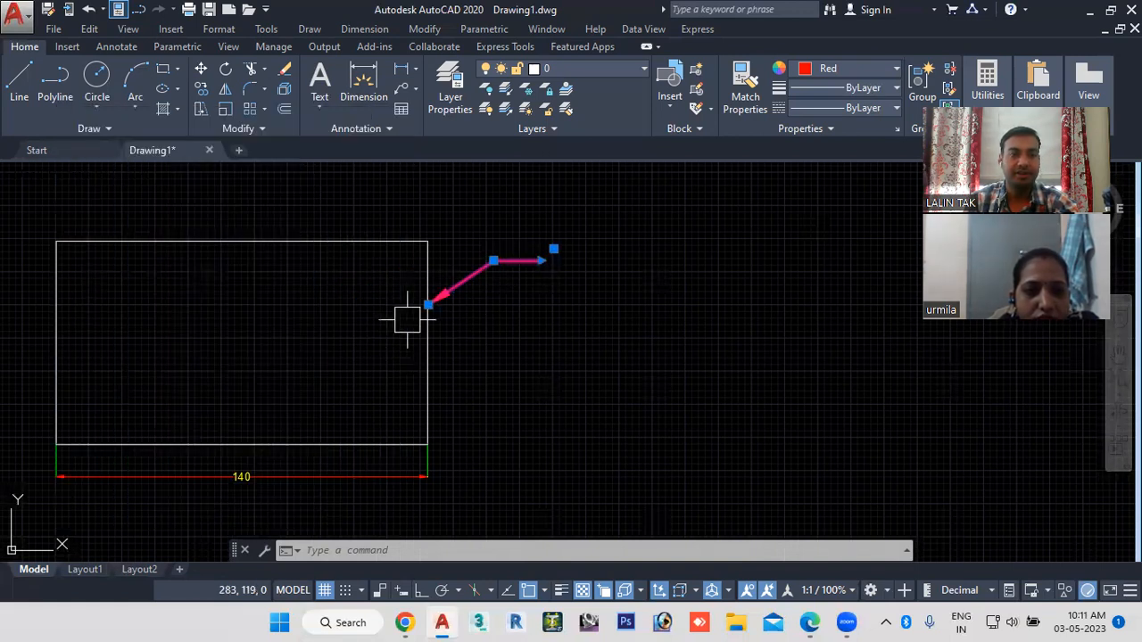
pyautogui.press('Escape')
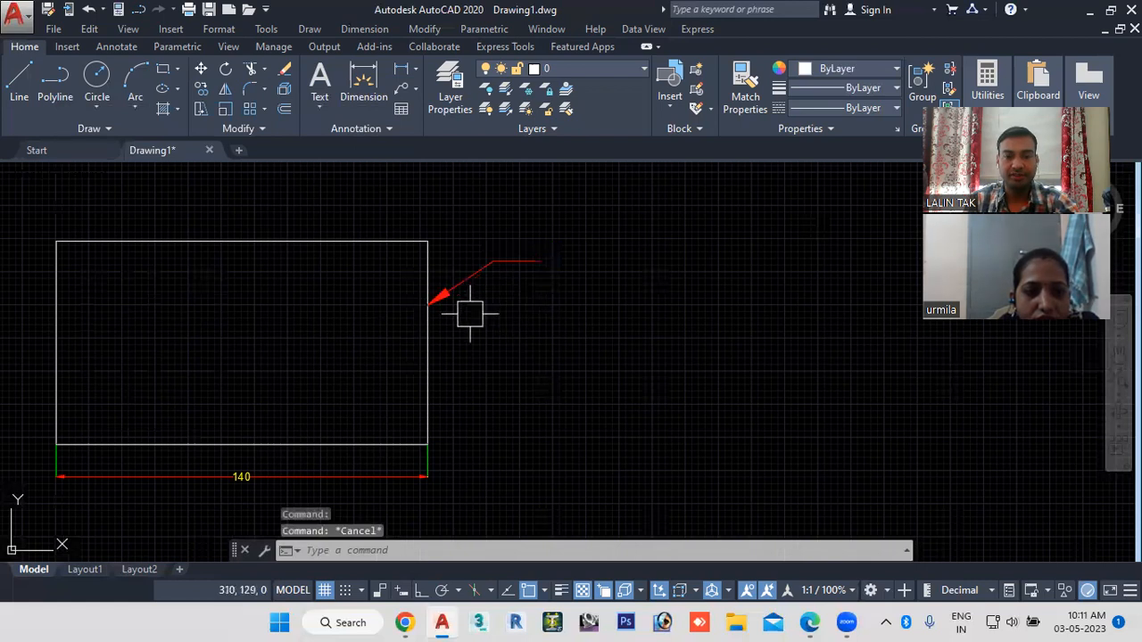
# Step: Create multiline text beside the multileader's landing, reading "Built Up" with "Area" on a second line
pyautogui.click(474, 550)
pyautogui.write('mt')
pyautogui.press('Return')
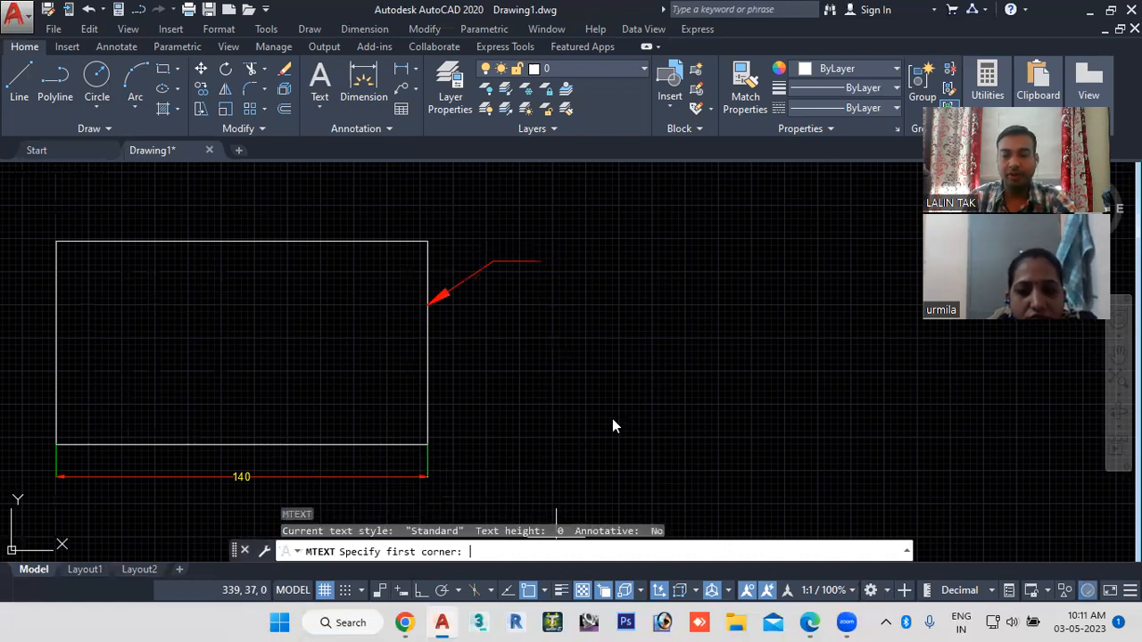
pyautogui.click(550, 241)
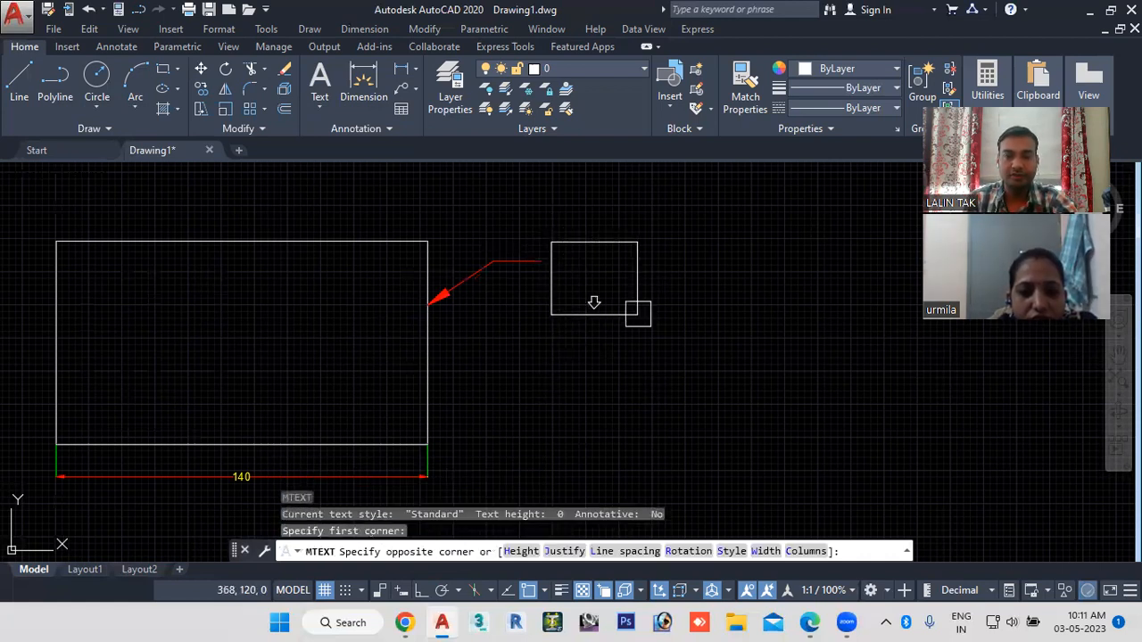
pyautogui.click(637, 282)
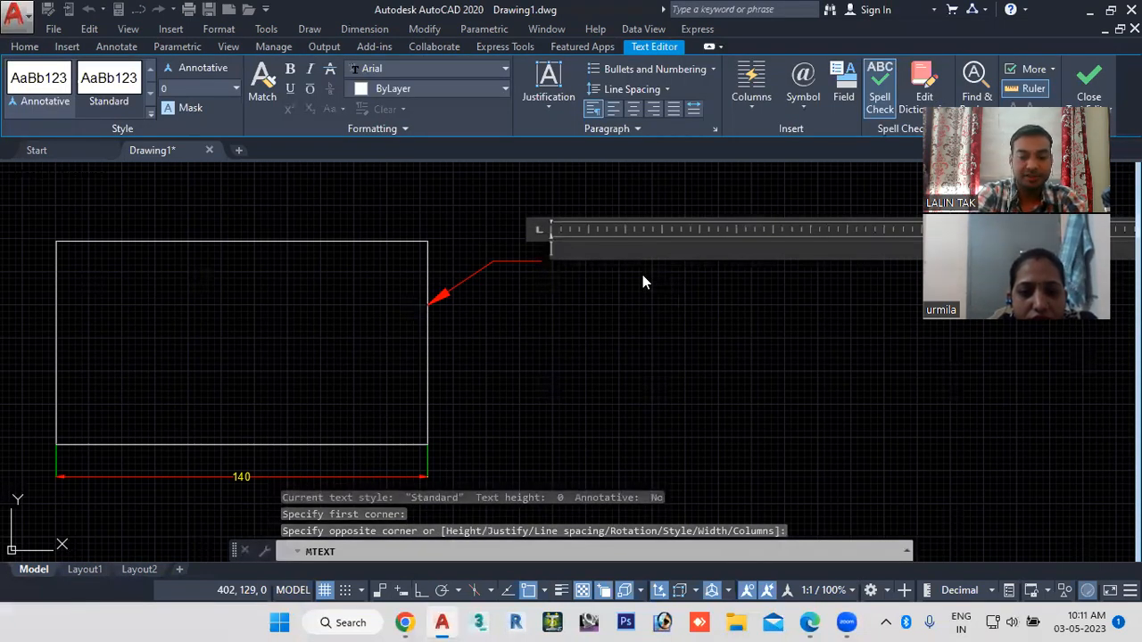
pyautogui.write('Bui')
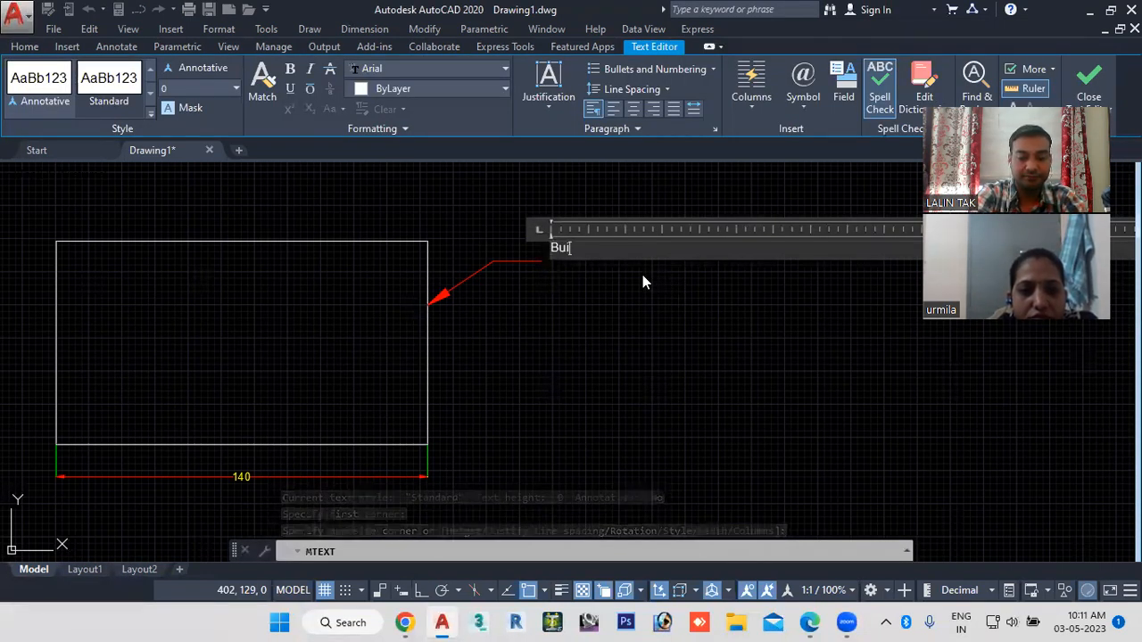
pyautogui.write('lt Up')
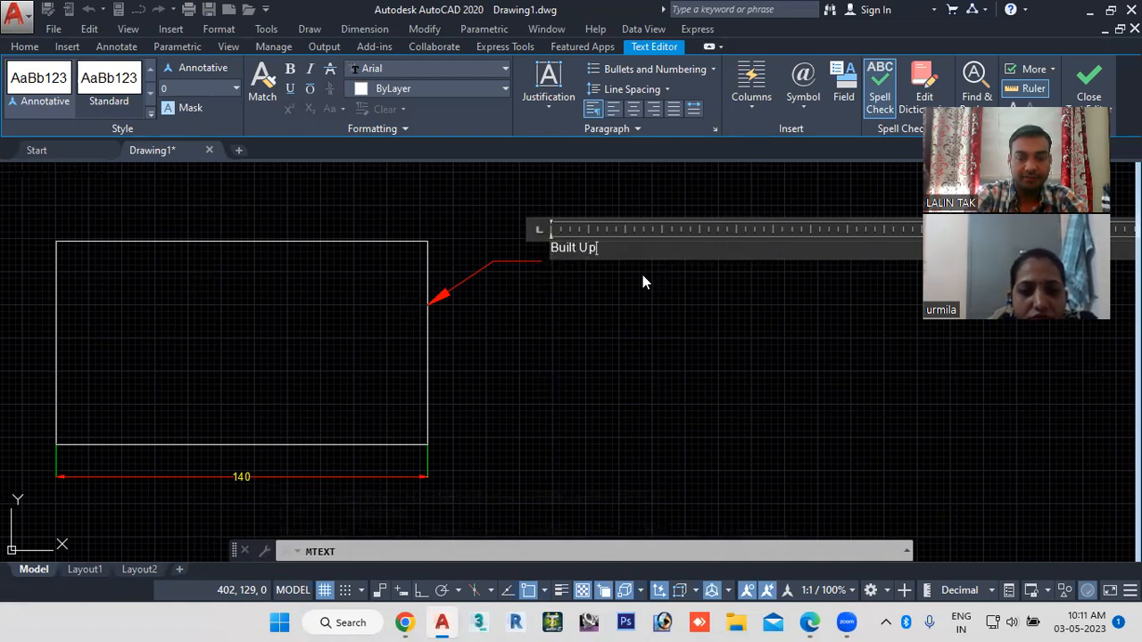
pyautogui.press('Return')
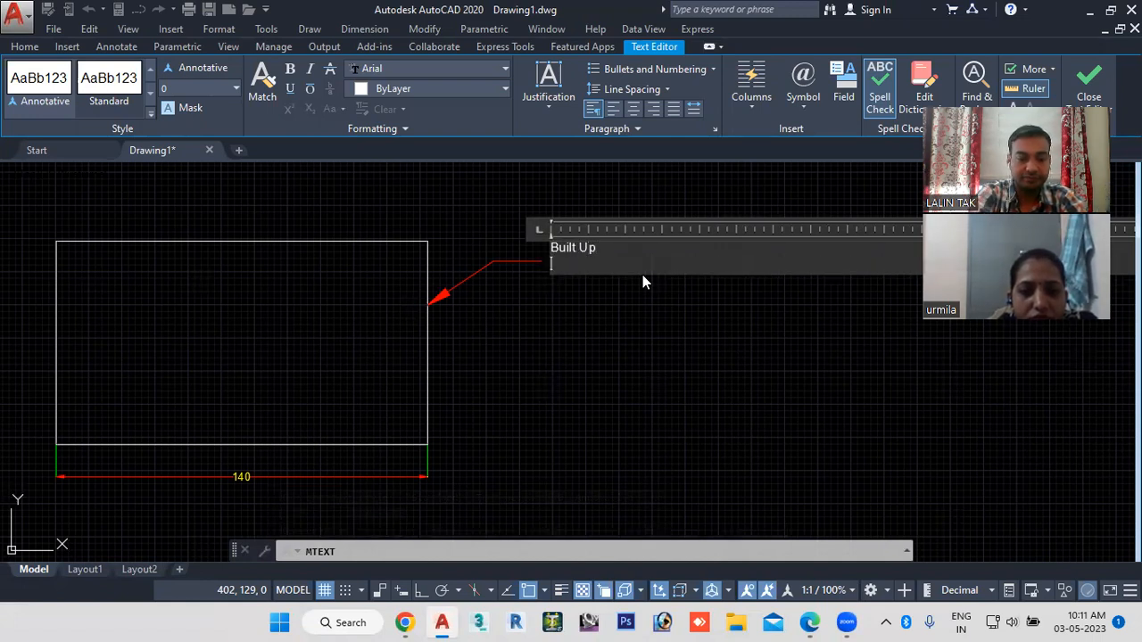
pyautogui.write('Area')
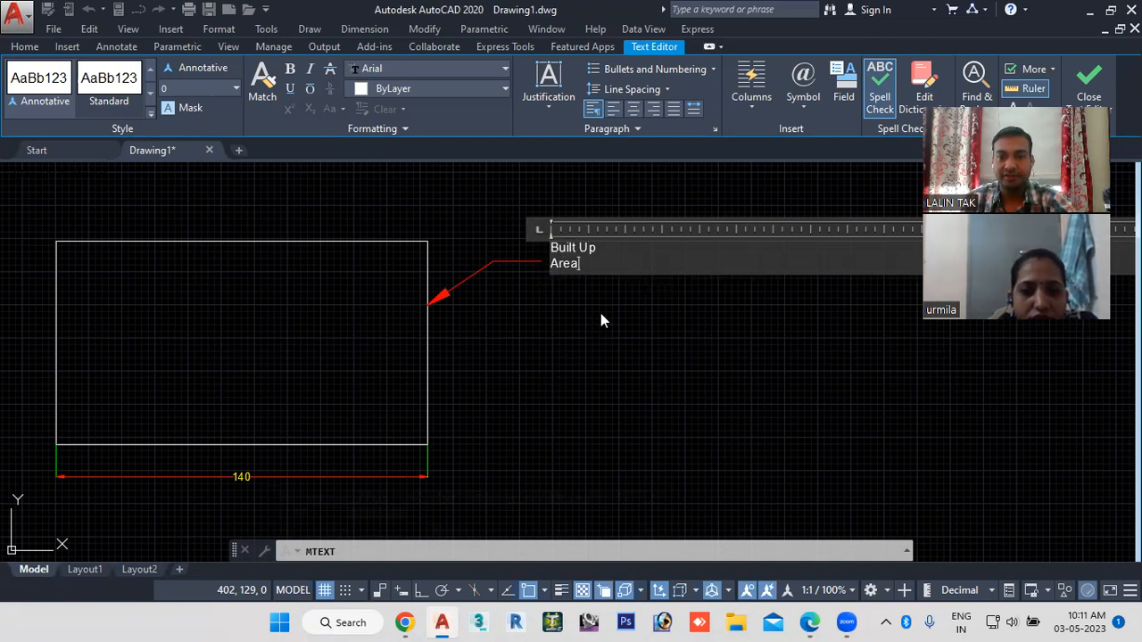
# Step: Delete the note's second line and re-enter it as "Area"
pyautogui.press('BackSpace')
pyautogui.press('BackSpace')
pyautogui.press('BackSpace')
pyautogui.press('BackSpace')
pyautogui.press('BackSpace')
pyautogui.scroll(-2, 608, 255)
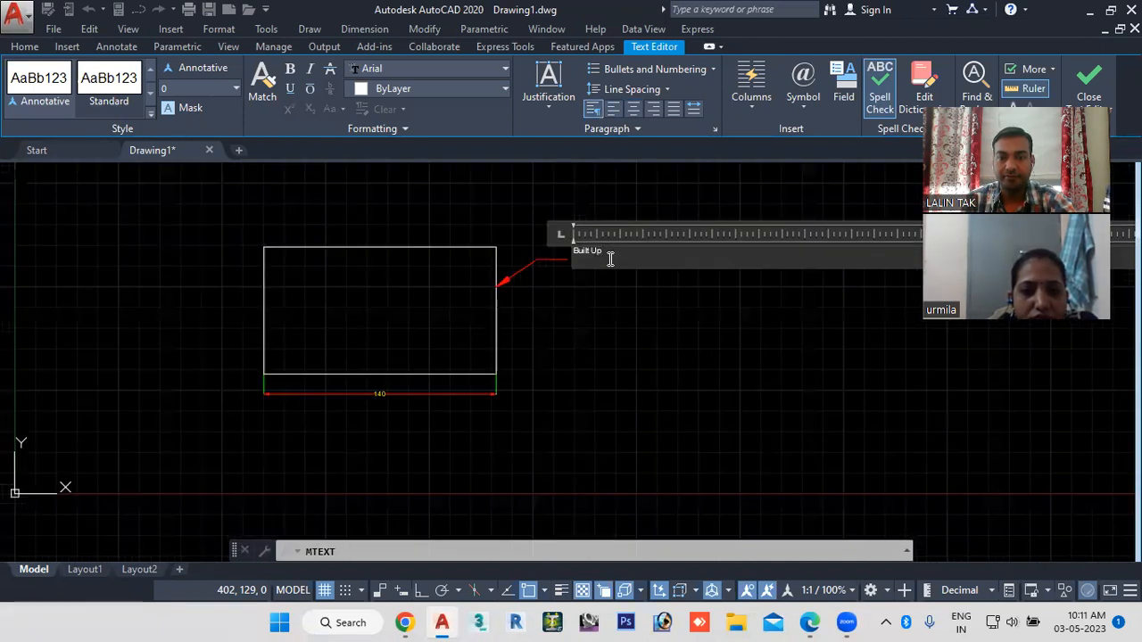
pyautogui.scroll(2, 610, 259)
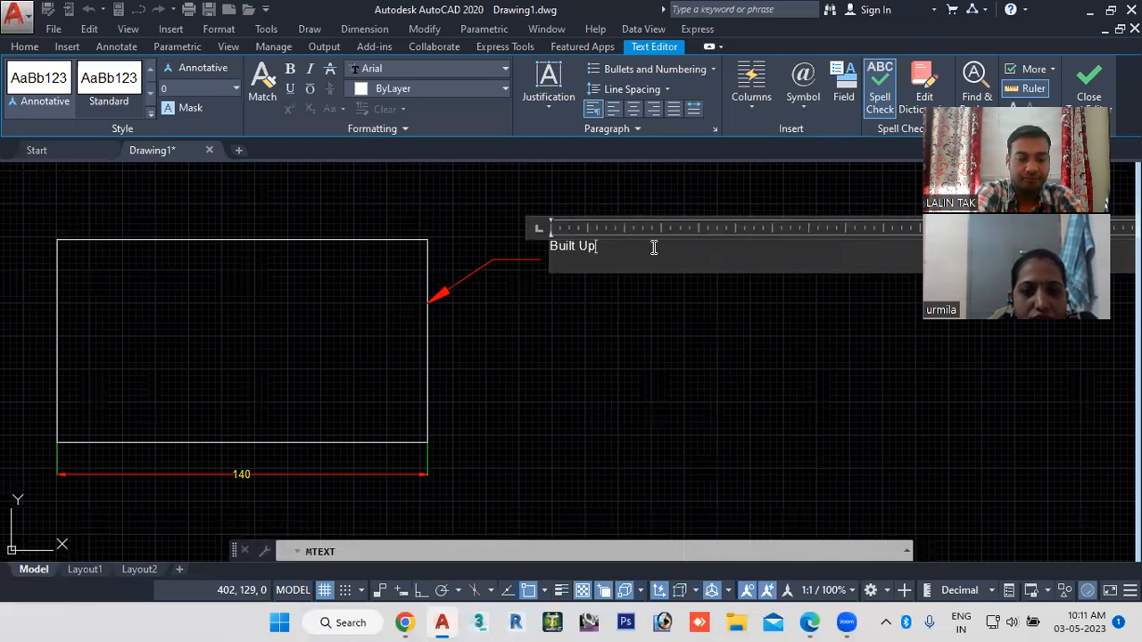
pyautogui.press('Return')
pyautogui.write('Area')
# Step: Center-align all lines of the note and finish the multiline text
pyautogui.moveTo(590, 268); pyautogui.dragTo(547, 241)
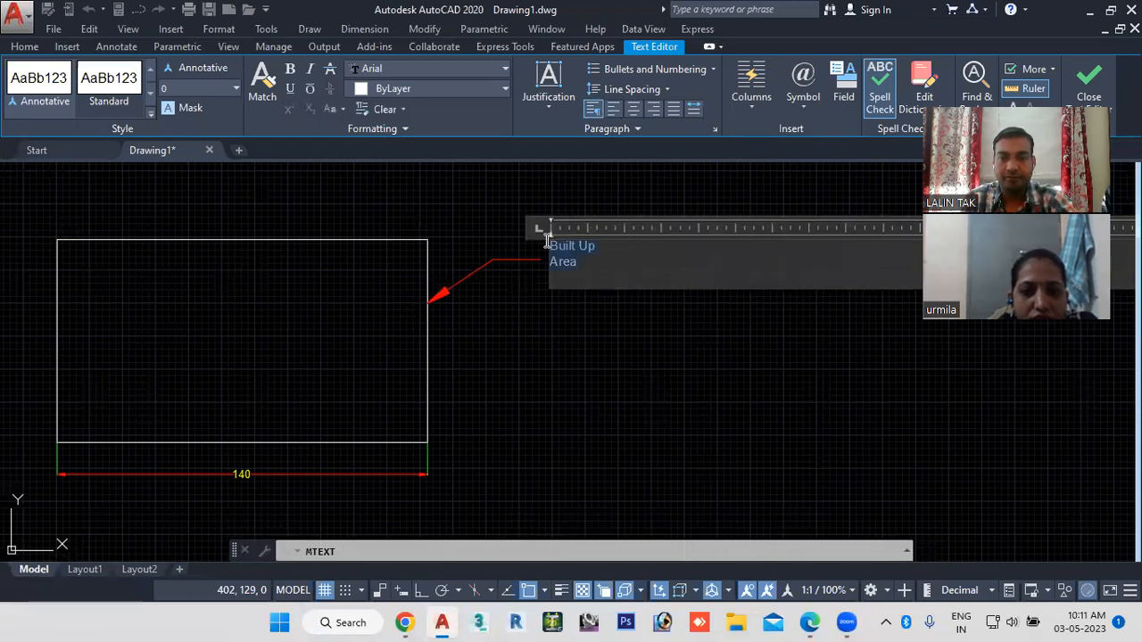
pyautogui.click(632, 110)
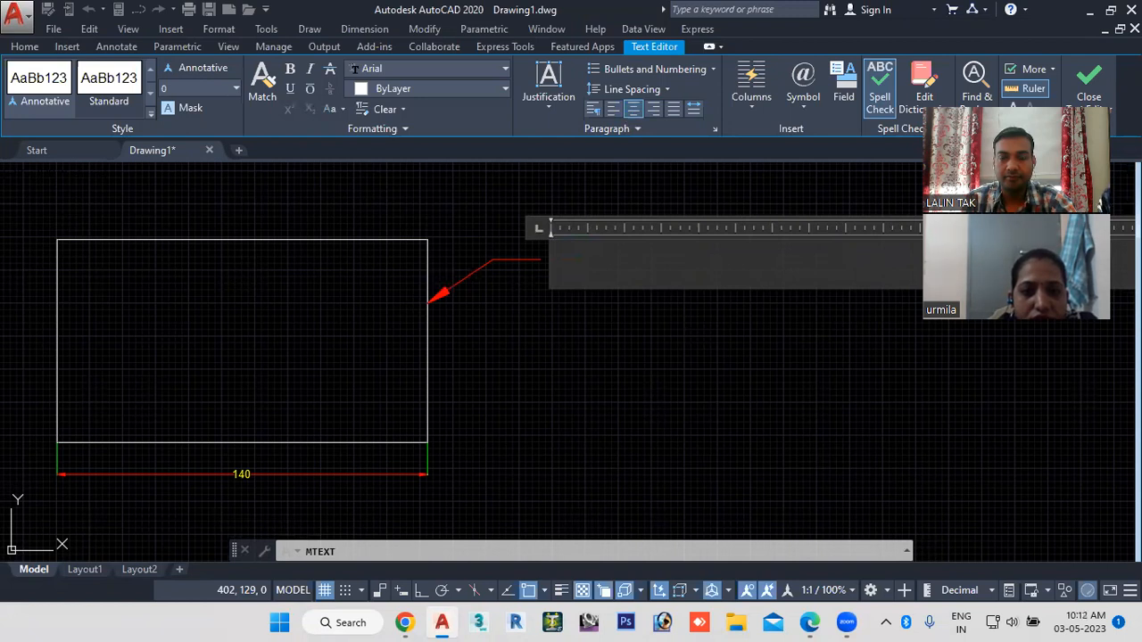
pyautogui.click(635, 241)
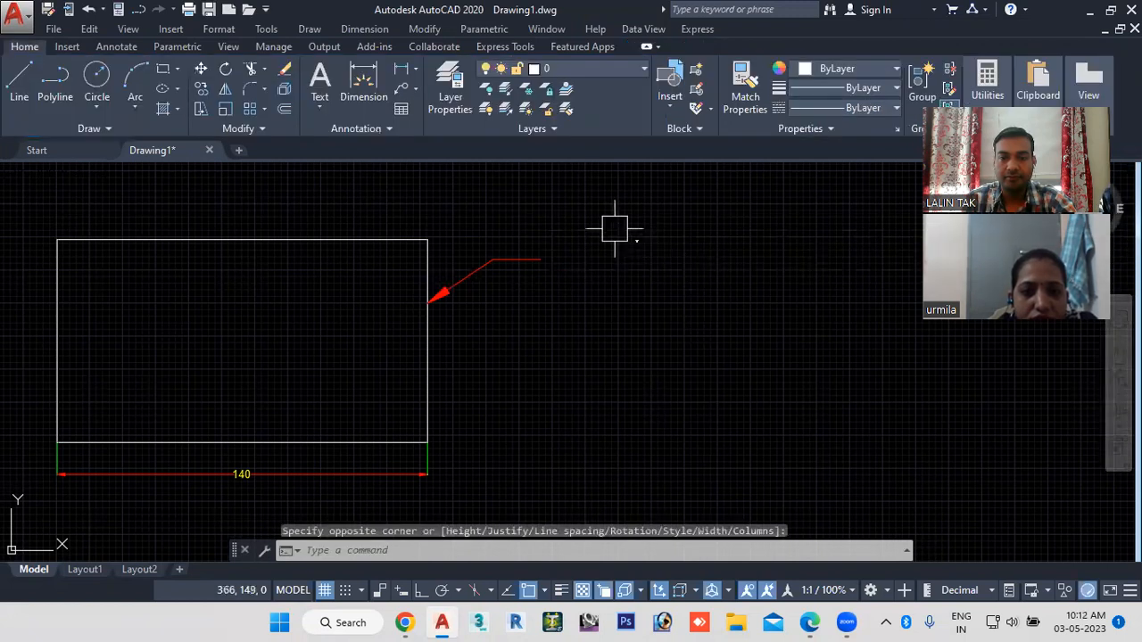
pyautogui.click(589, 200)
pyautogui.press('Escape')
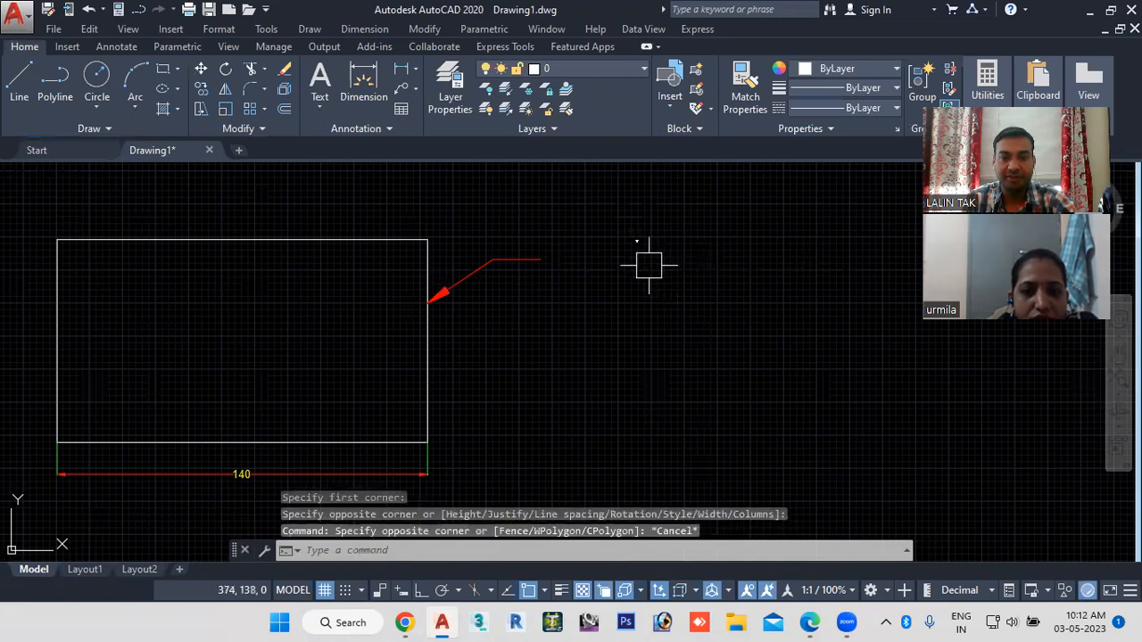
# Step: Reopen the tiny multiline text for editing and set the height of all its text to 5
pyautogui.click(637, 241)
pyautogui.doubleClick(645, 240)
pyautogui.moveTo(619, 273); pyautogui.dragTo(517, 247)
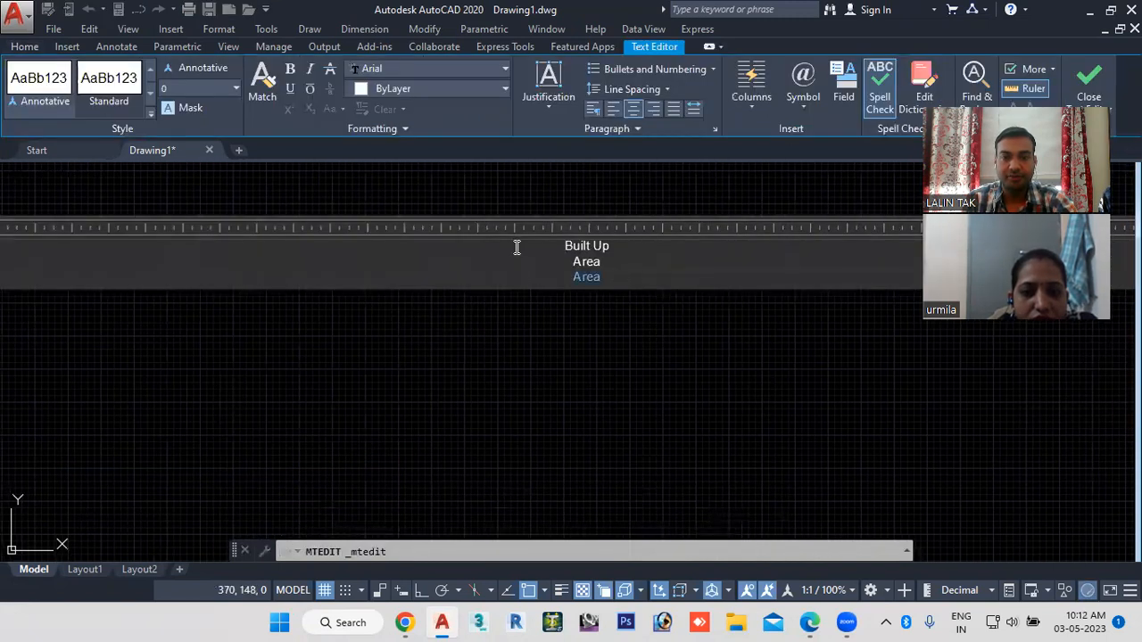
pyautogui.click(234, 88)
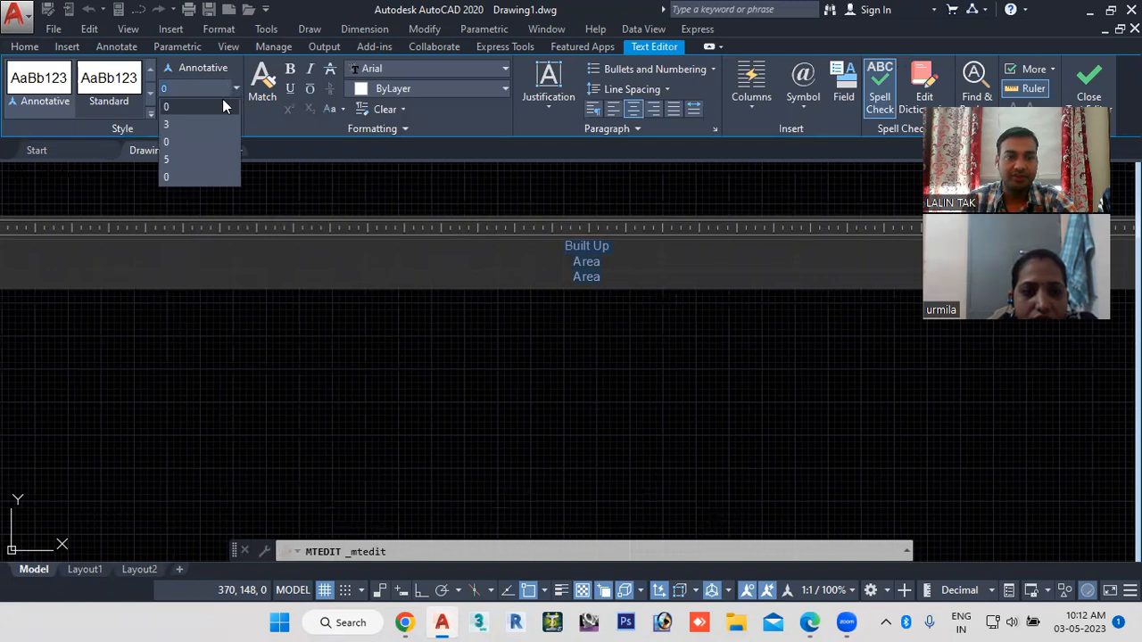
pyautogui.click(174, 157)
pyautogui.scroll(-3, 461, 292)
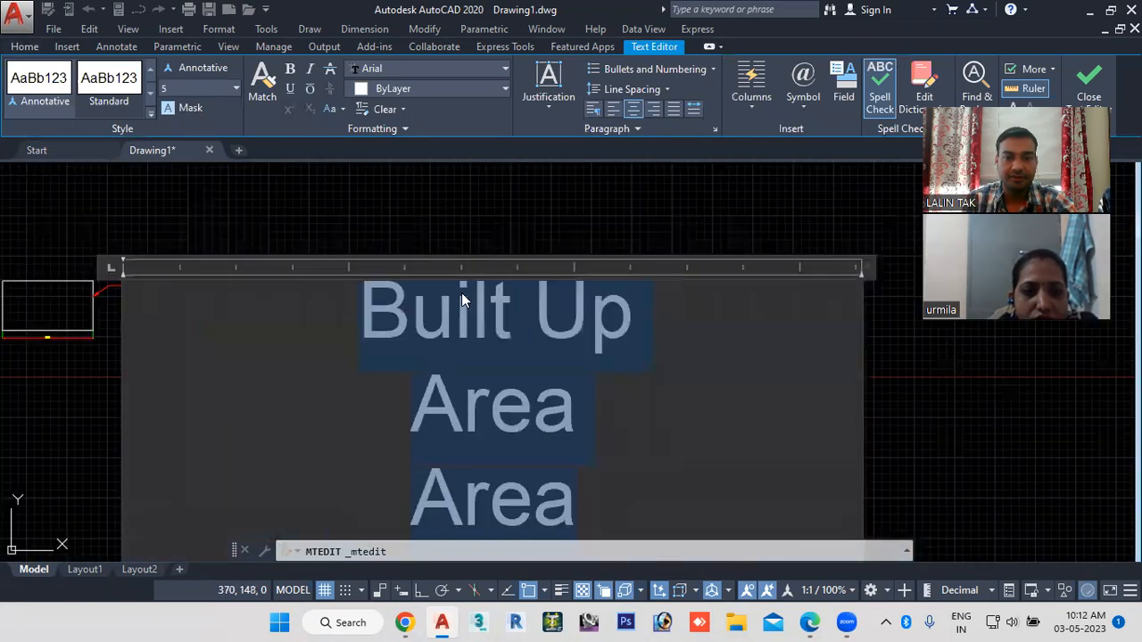
pyautogui.click(461, 191)
# Step: Move the "Built Up Area" note so its text starts right at the end of the multileader's landing line
pyautogui.moveTo(181, 323)
pyautogui.mouseDown(button='middle')
pyautogui.moveTo(569, 323)
pyautogui.moveTo(715, 351)
pyautogui.mouseUp(button='middle')
pyautogui.scroll(5, 568, 323)
pyautogui.click(716, 278)
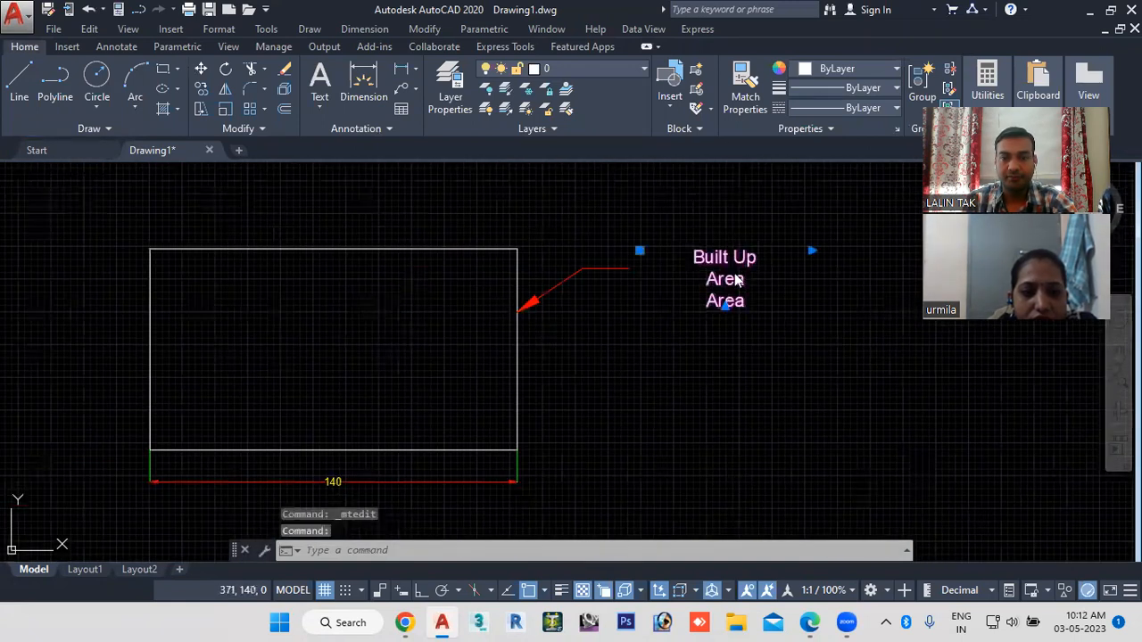
pyautogui.rightClick(727, 299)
pyautogui.click(772, 310)
pyautogui.click(639, 249)
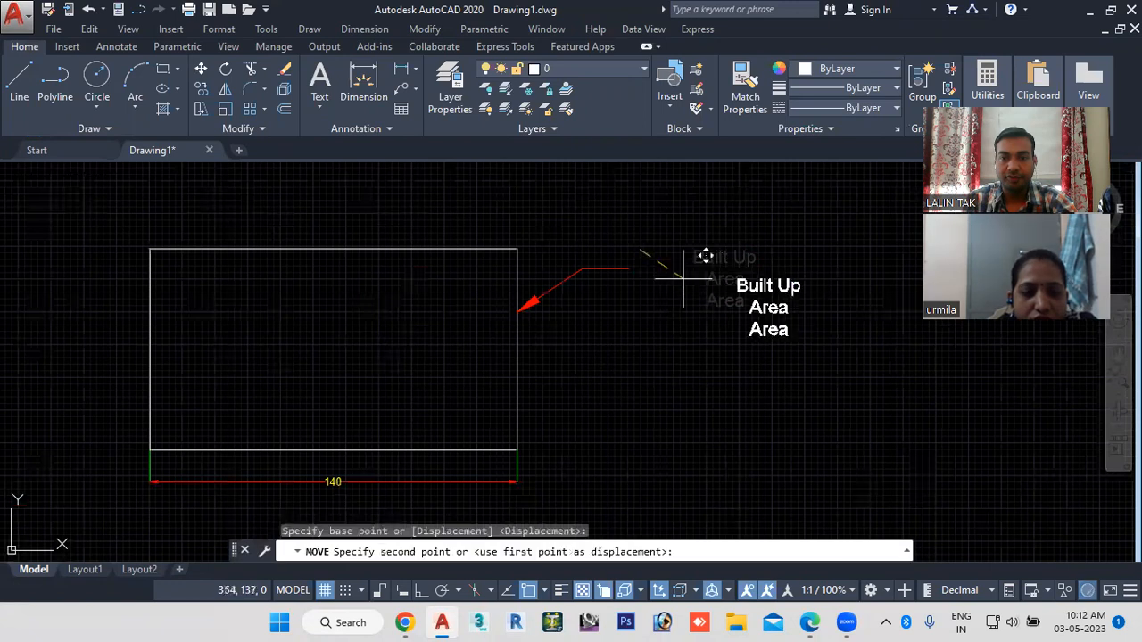
pyautogui.click(580, 245)
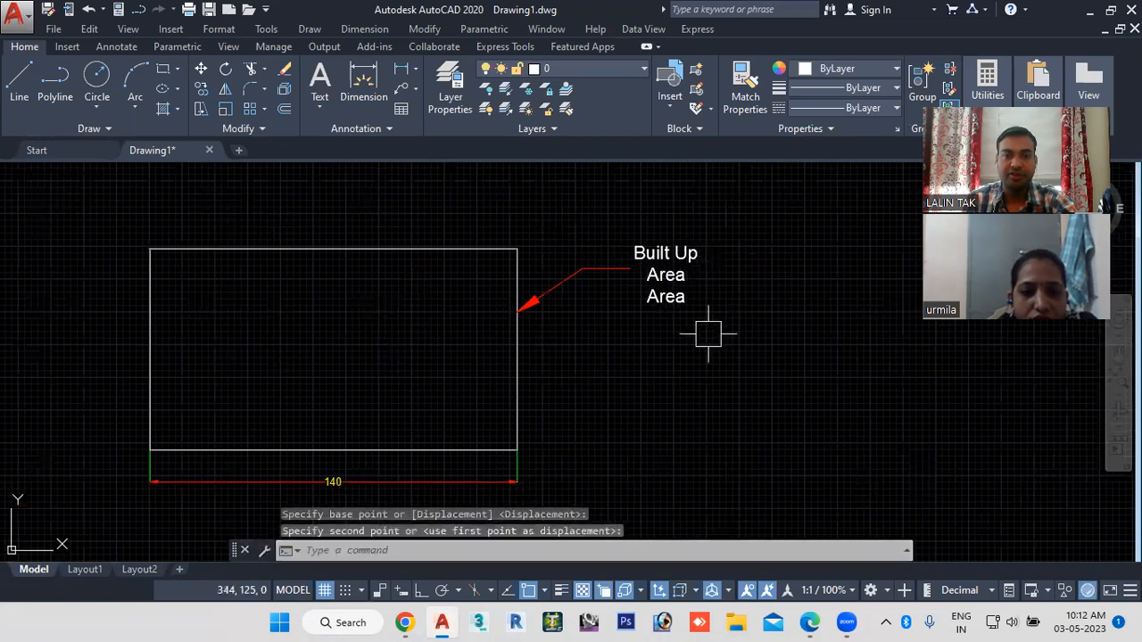
# Step: Remove the duplicate third line "Area" from the note beside the multileader
pyautogui.click(666, 302)
pyautogui.doubleClick(666, 299)
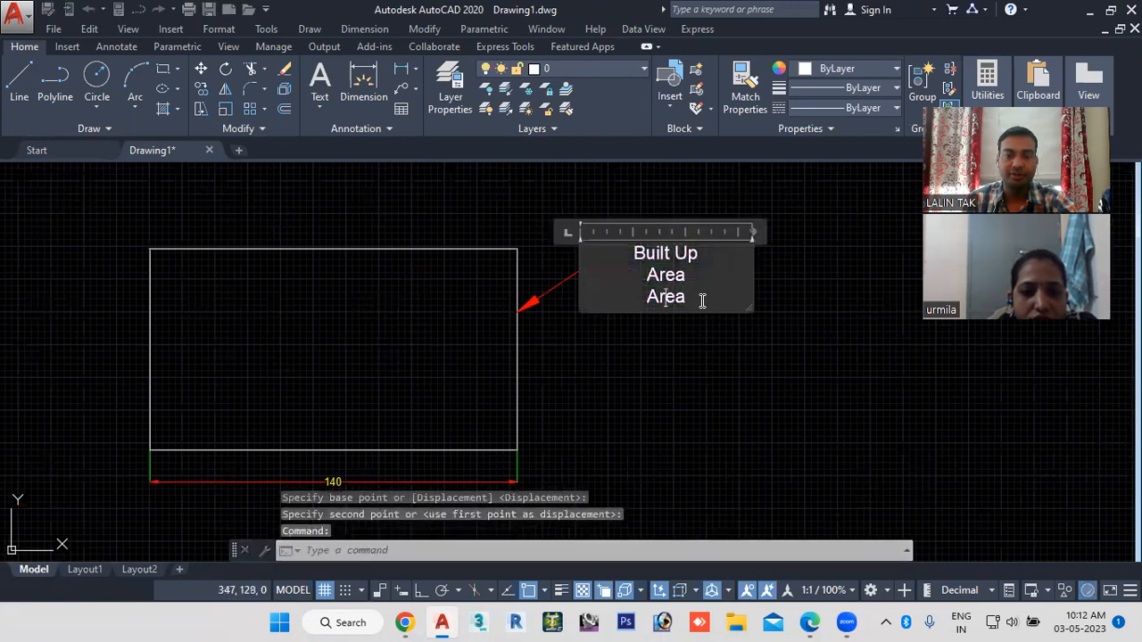
pyautogui.moveTo(693, 300); pyautogui.dragTo(633, 301)
pyautogui.press('Delete')
pyautogui.click(667, 339)
# Step: Set the color of the "Built Up Area" note to Yellow and deselect it
pyautogui.click(665, 268)
pyautogui.click(843, 70)
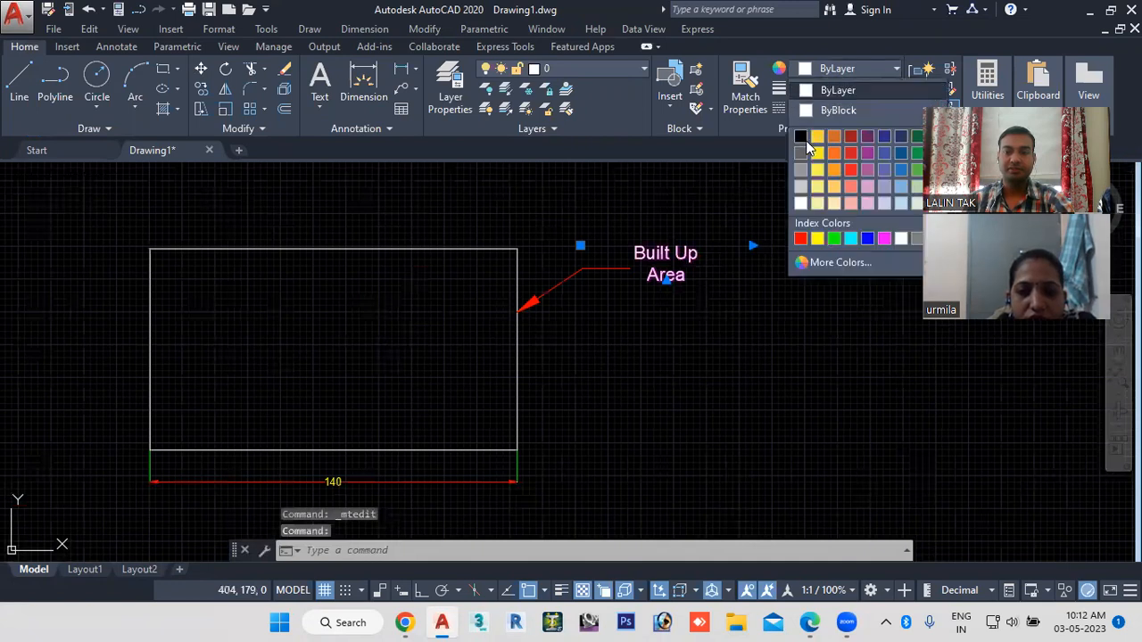
pyautogui.click(817, 238)
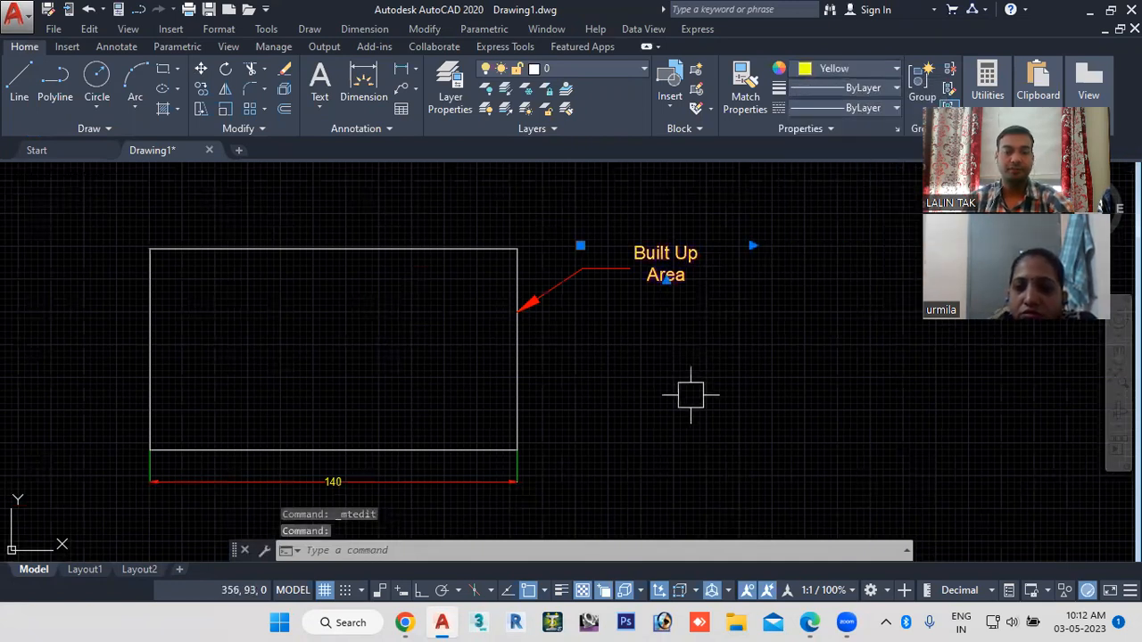
pyautogui.press('Escape')
pyautogui.moveTo(556, 377)
pyautogui.mouseDown(button='middle')
pyautogui.moveTo(609, 356)
pyautogui.moveTo(616, 379)
pyautogui.mouseUp(button='middle')
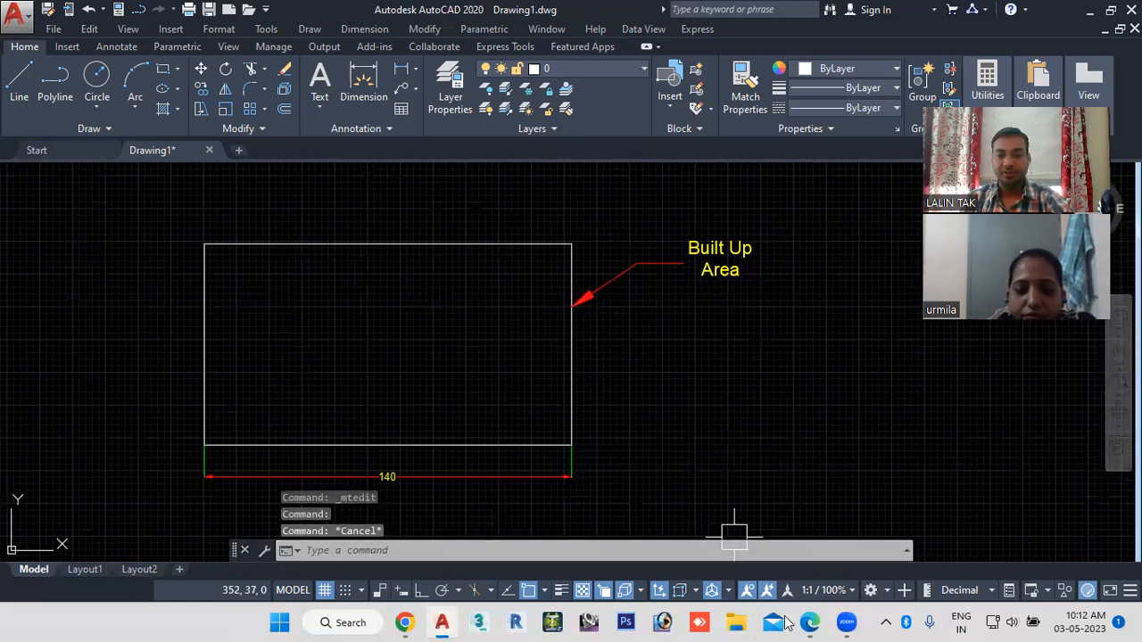
# Step: Check the dimension command list in Dimension measurement.pdf in Edge, then switch back to AutoCAD
pyautogui.moveTo(810, 621)
pyautogui.click(819, 566)
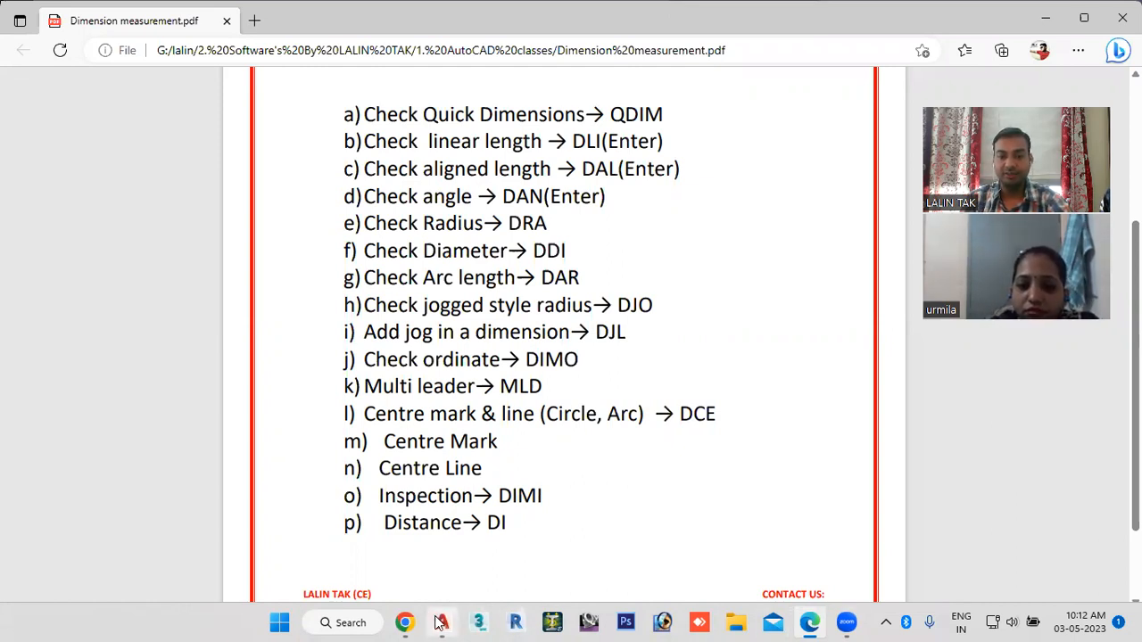
pyautogui.moveTo(442, 622)
pyautogui.click(467, 554)
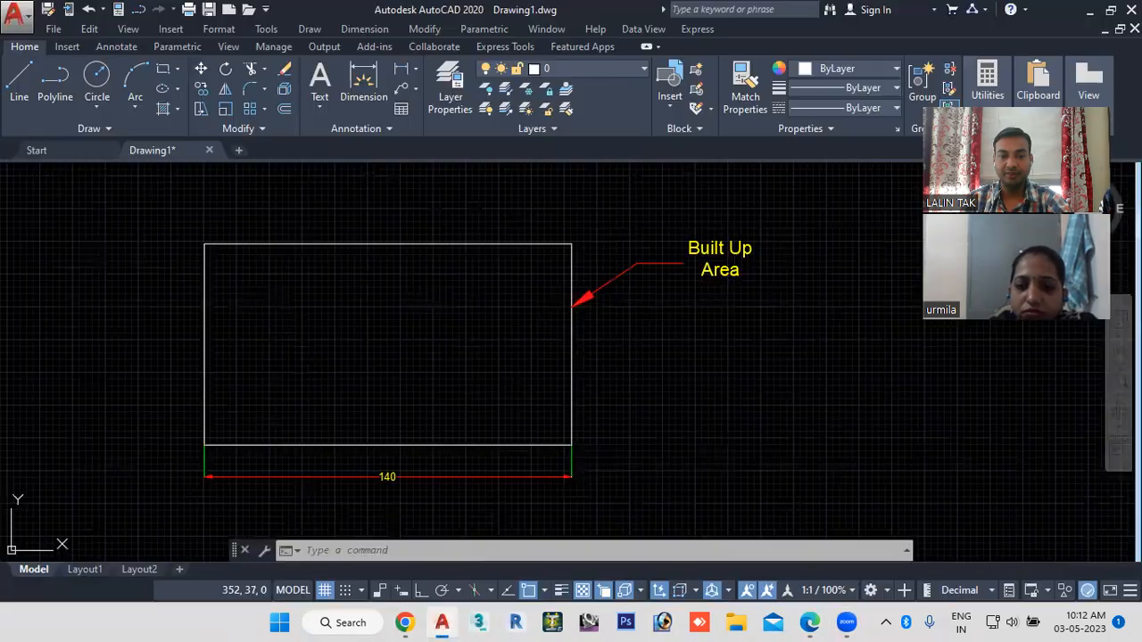
# Step: Draw a circle in the empty area to the right of the "Built Up Area" note
pyautogui.moveTo(706, 362); pyautogui.dragTo(286, 371, button='middle')
pyautogui.scroll(2, 286, 371)
pyautogui.click(96, 77)
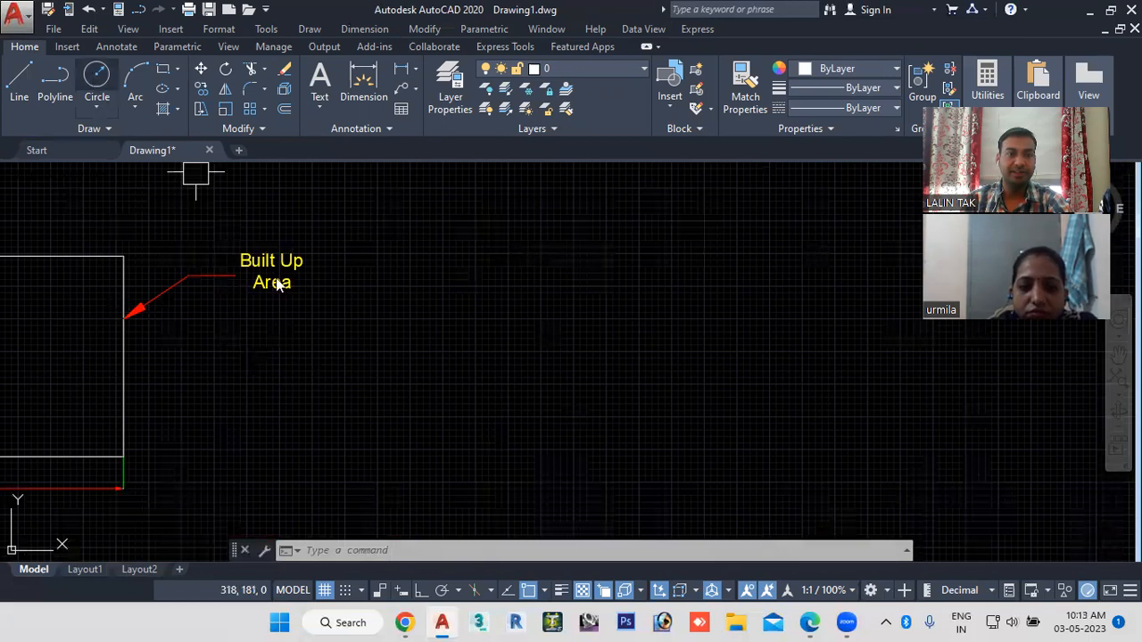
pyautogui.click(555, 318)
pyautogui.click(640, 384)
pyautogui.moveTo(624, 382)
pyautogui.mouseDown(button='middle')
pyautogui.moveTo(604, 342)
pyautogui.moveTo(618, 359)
pyautogui.mouseUp(button='middle')
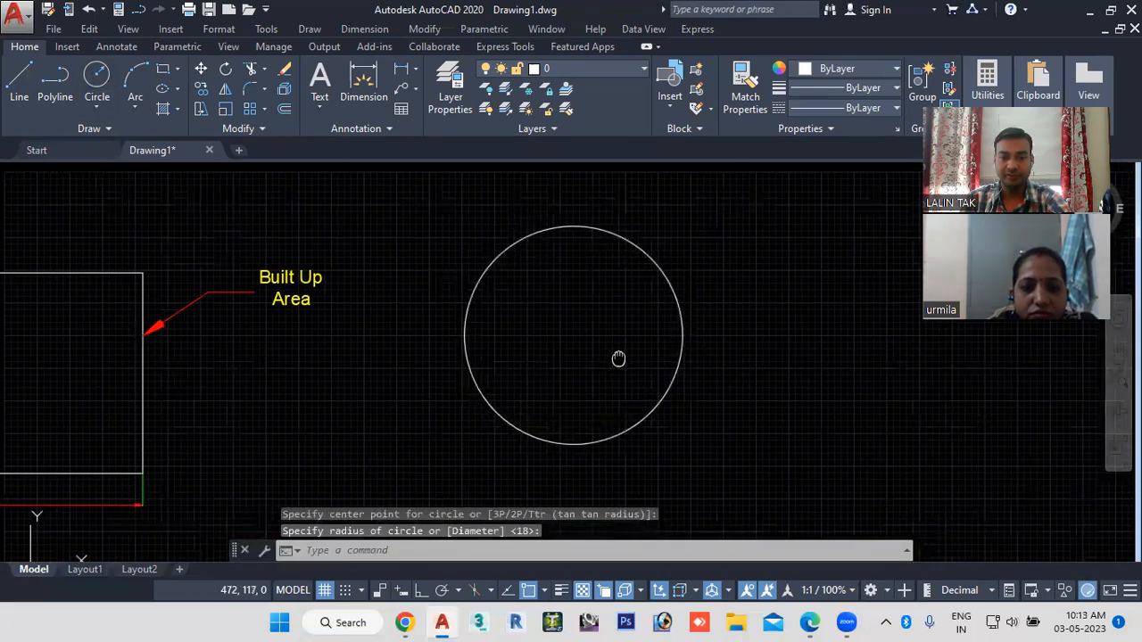
# Step: Add a center mark to the circle beside the "Built Up Area" note using DIMCENTER
pyautogui.click(374, 550)
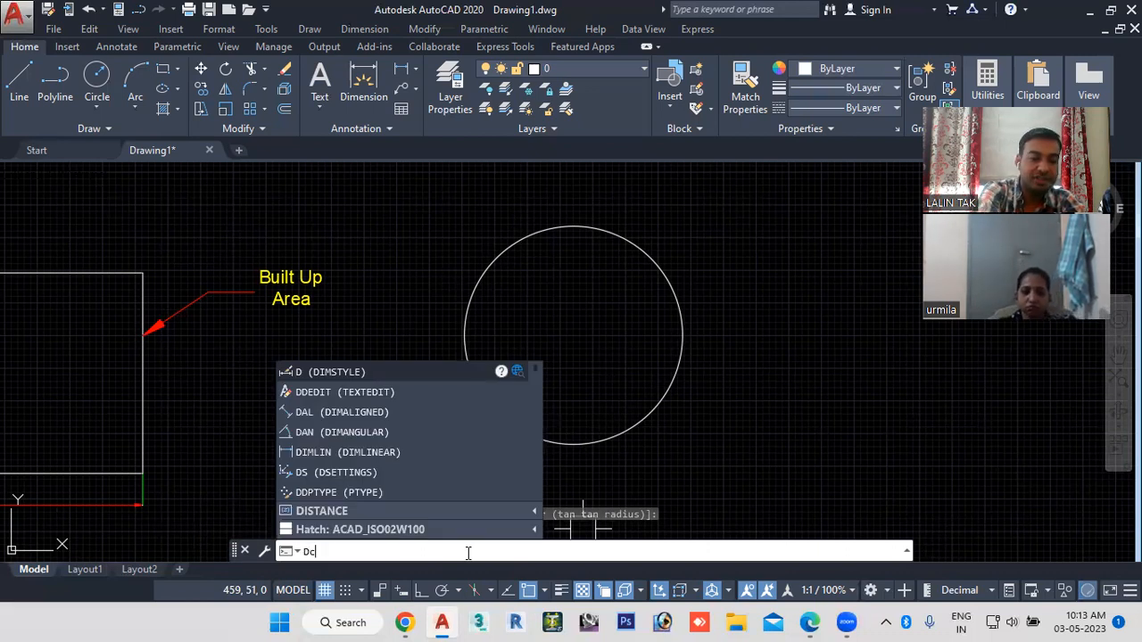
pyautogui.write('E')
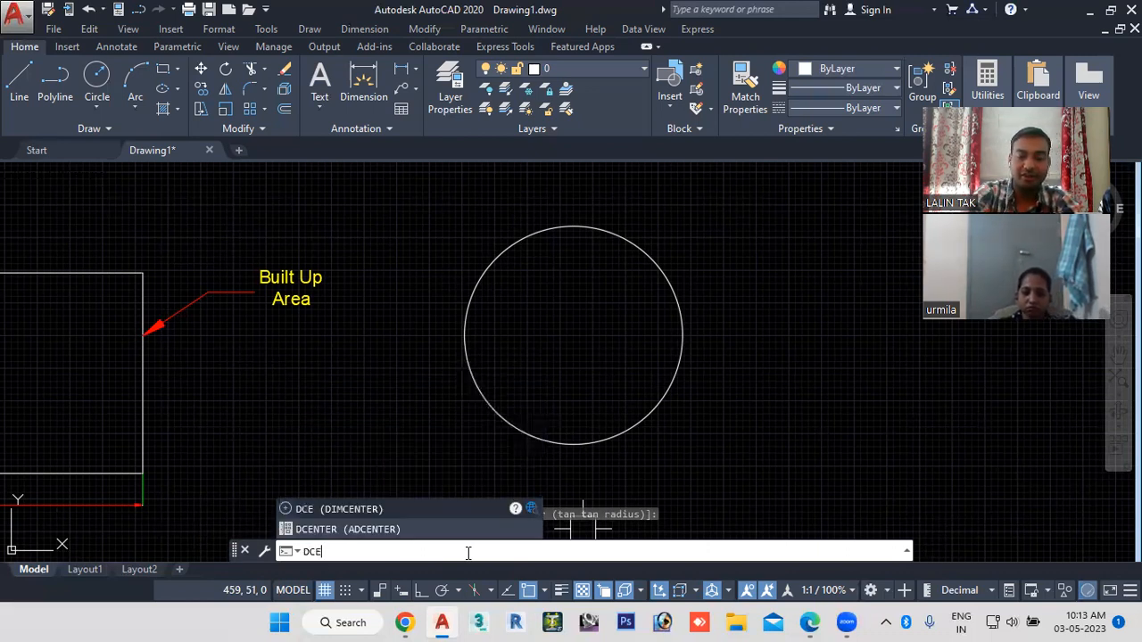
pyautogui.press('Return')
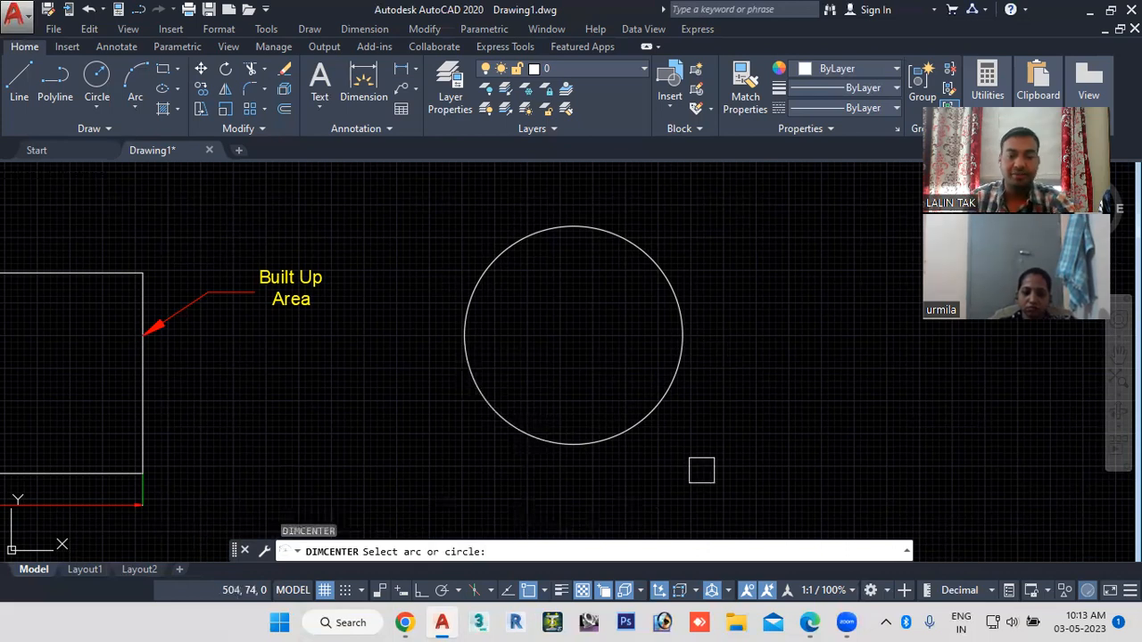
pyautogui.click(678, 370)
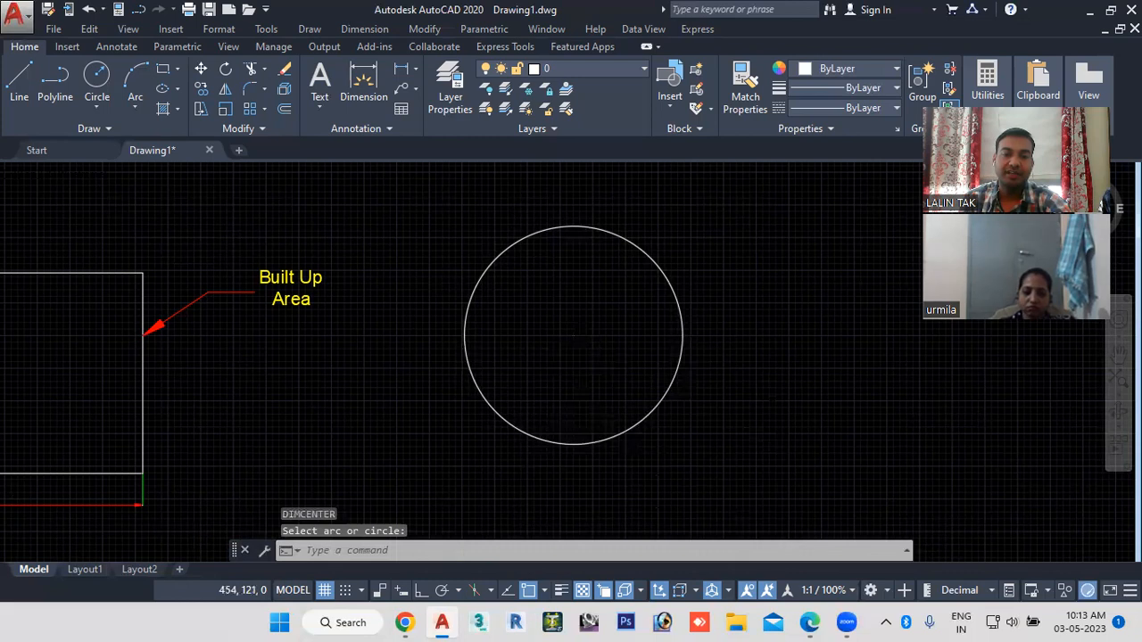
# Step: Examine the size of the center mark in the middle of the circle
pyautogui.scroll(2, 571, 347)
pyautogui.scroll(5, 572, 342)
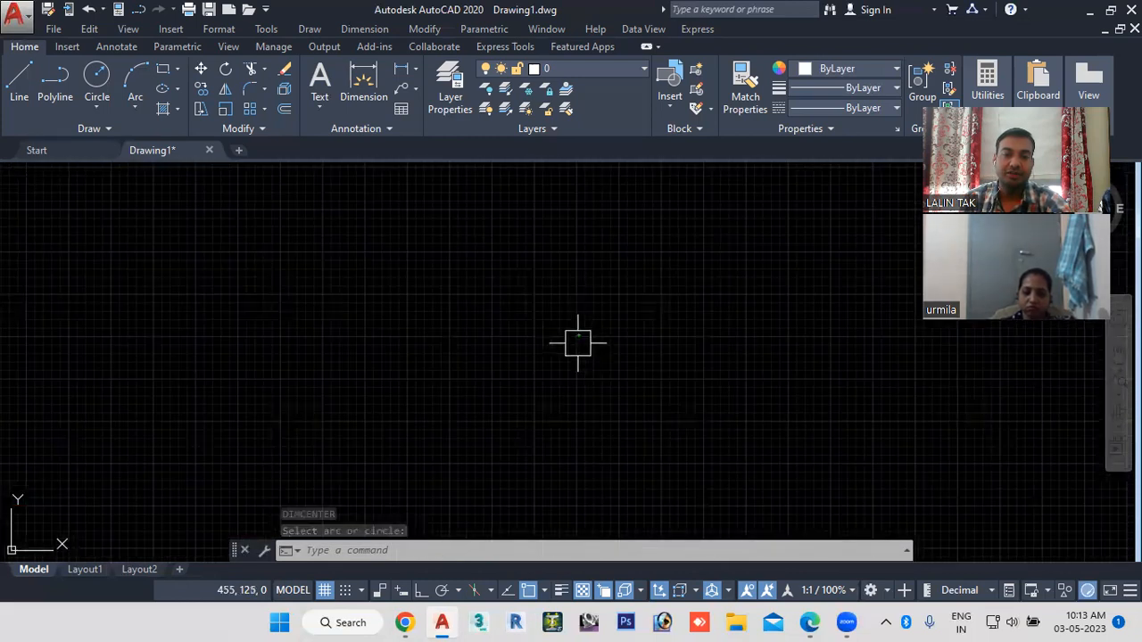
pyautogui.scroll(4, 578, 342)
pyautogui.scroll(5, 577, 301)
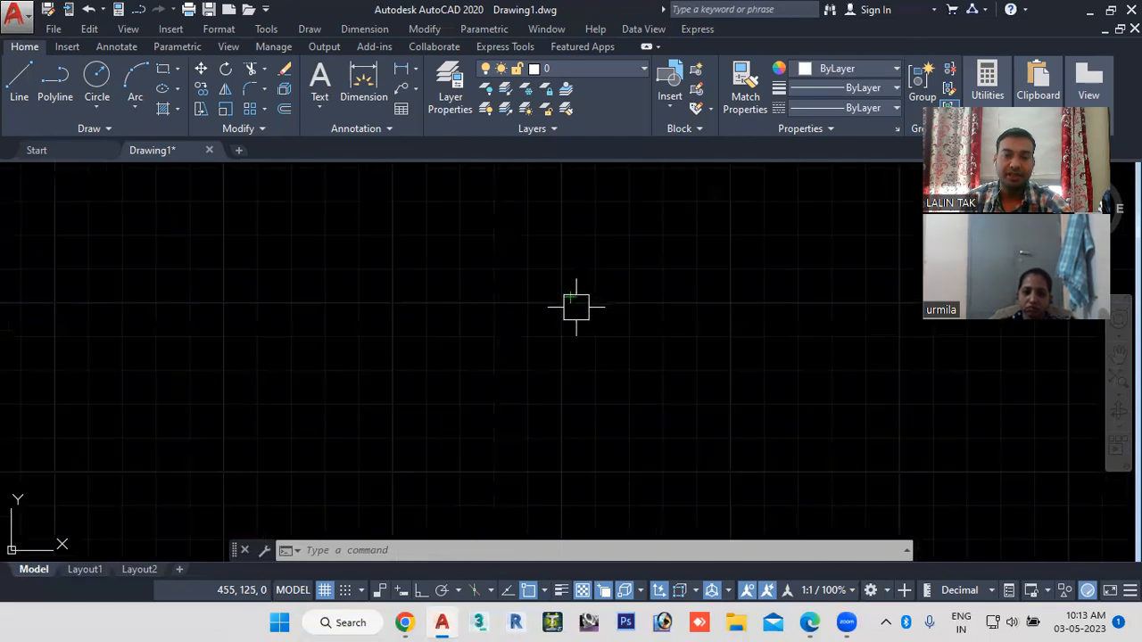
pyautogui.scroll(-12, 576, 307)
pyautogui.scroll(2, 576, 313)
pyautogui.scroll(10, 576, 313)
pyautogui.scroll(2, 516, 267)
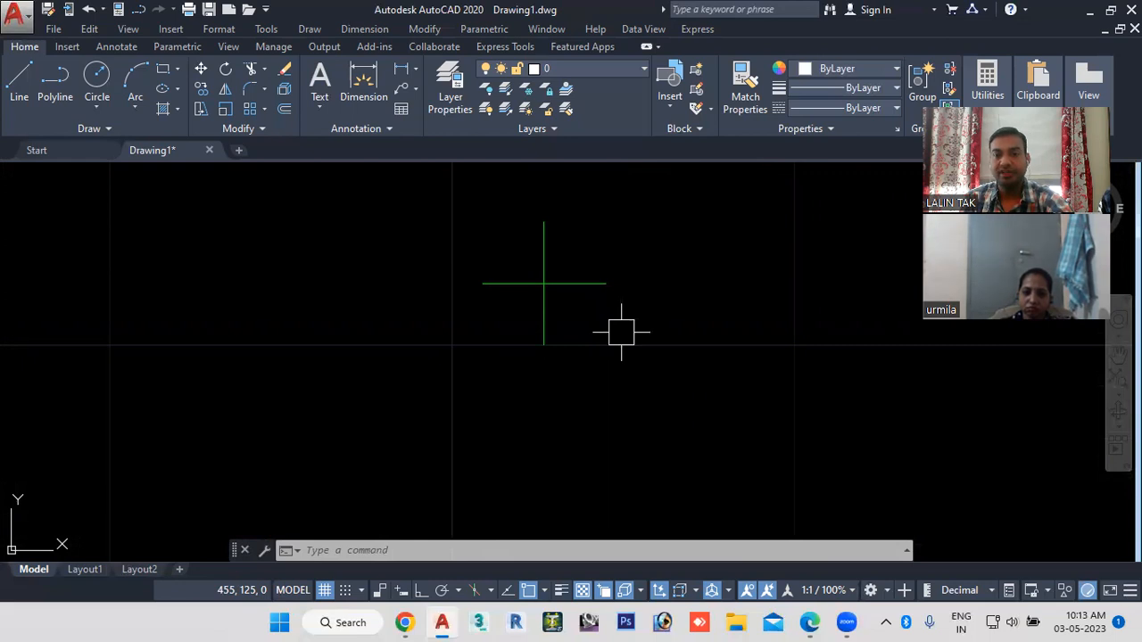
pyautogui.scroll(-8, 621, 332)
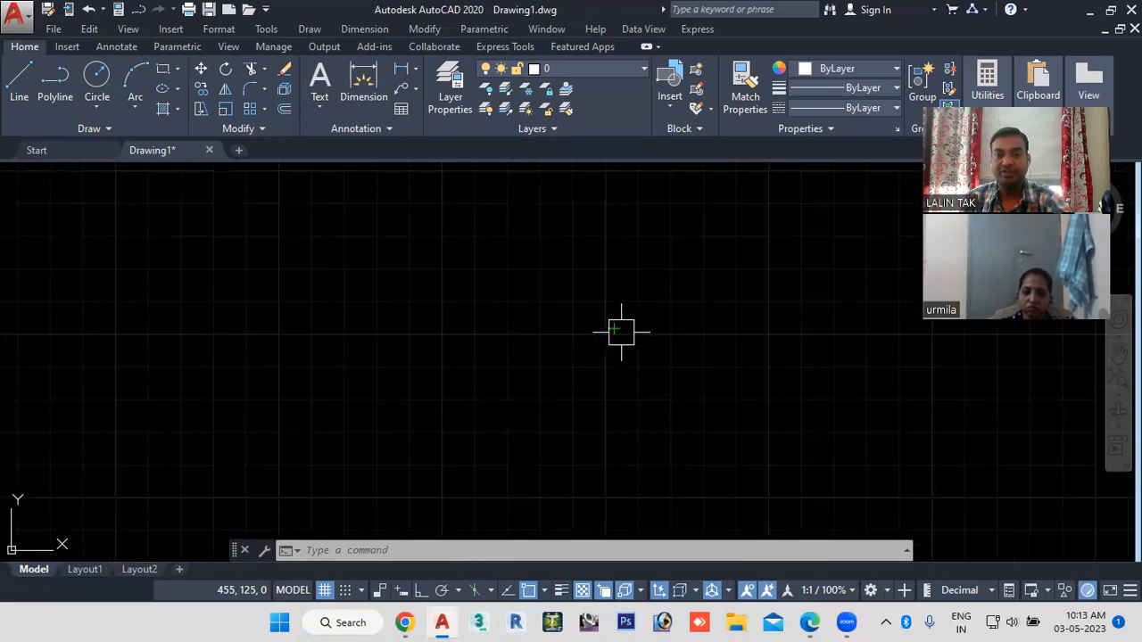
# Step: Modify the Standard dimension style so its center marks use the Mark type with size 5
pyautogui.click(424, 549)
pyautogui.write('d')
pyautogui.press('Return')
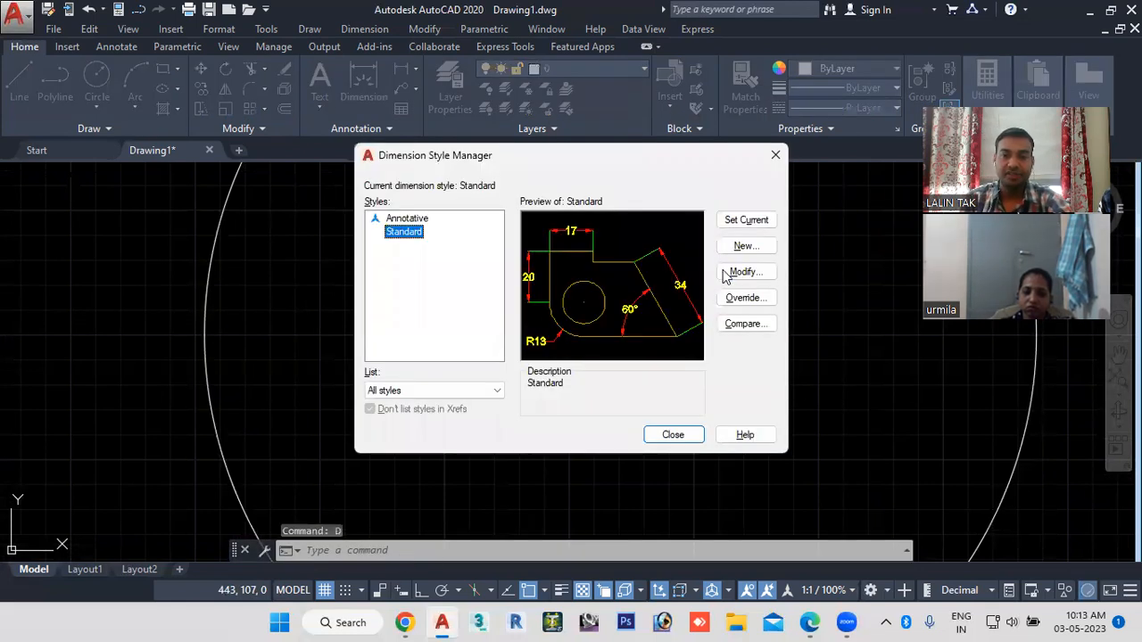
pyautogui.click(741, 272)
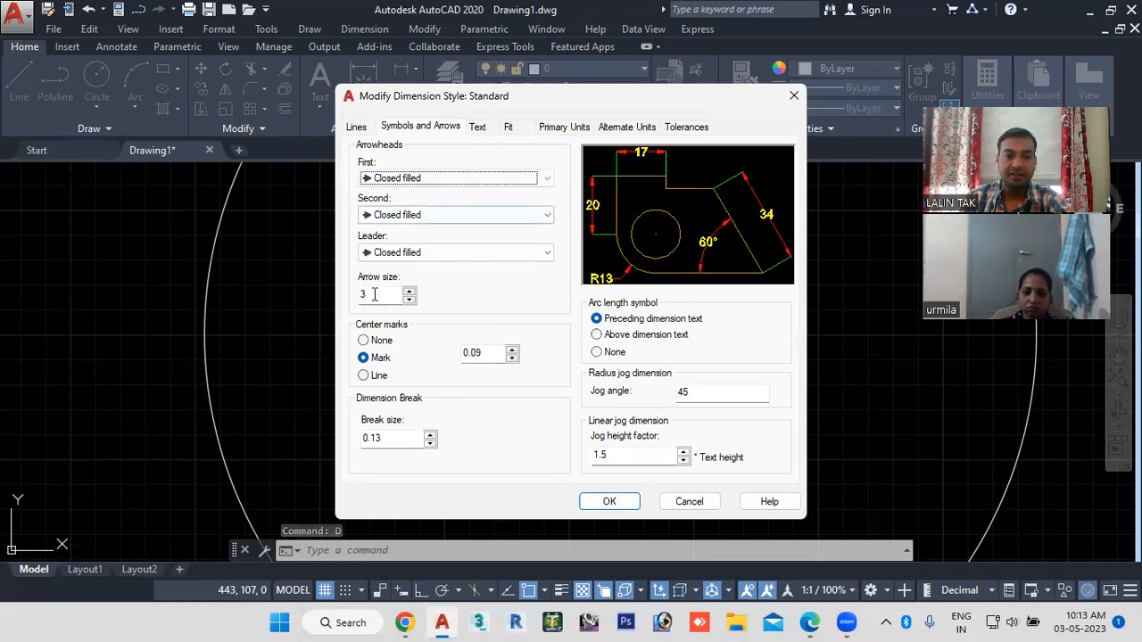
pyautogui.click(358, 126)
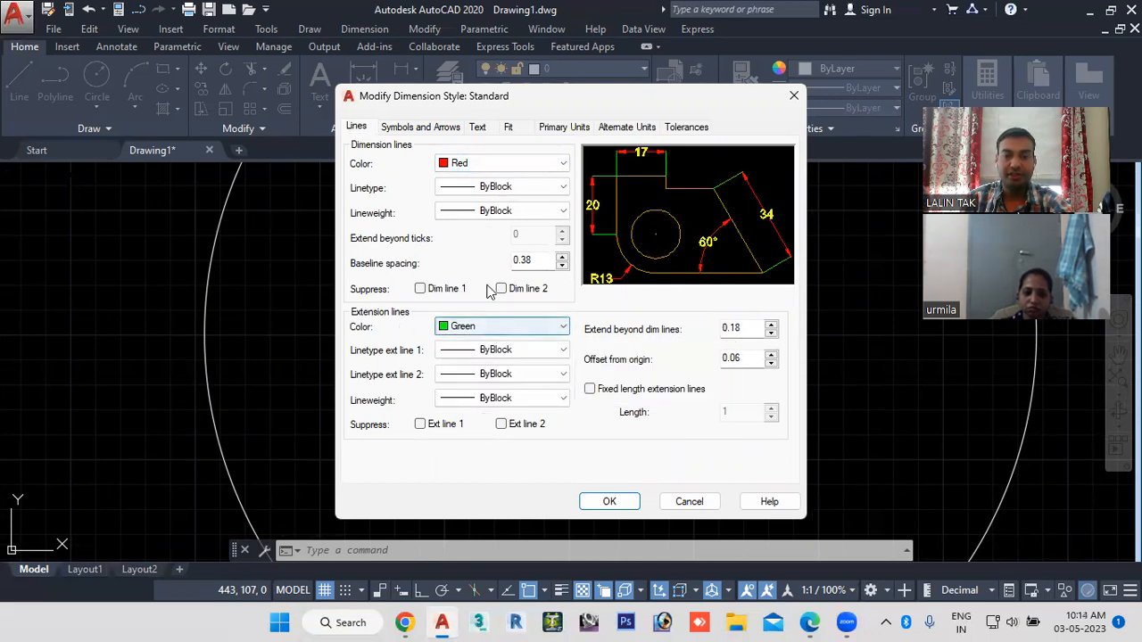
pyautogui.click(446, 128)
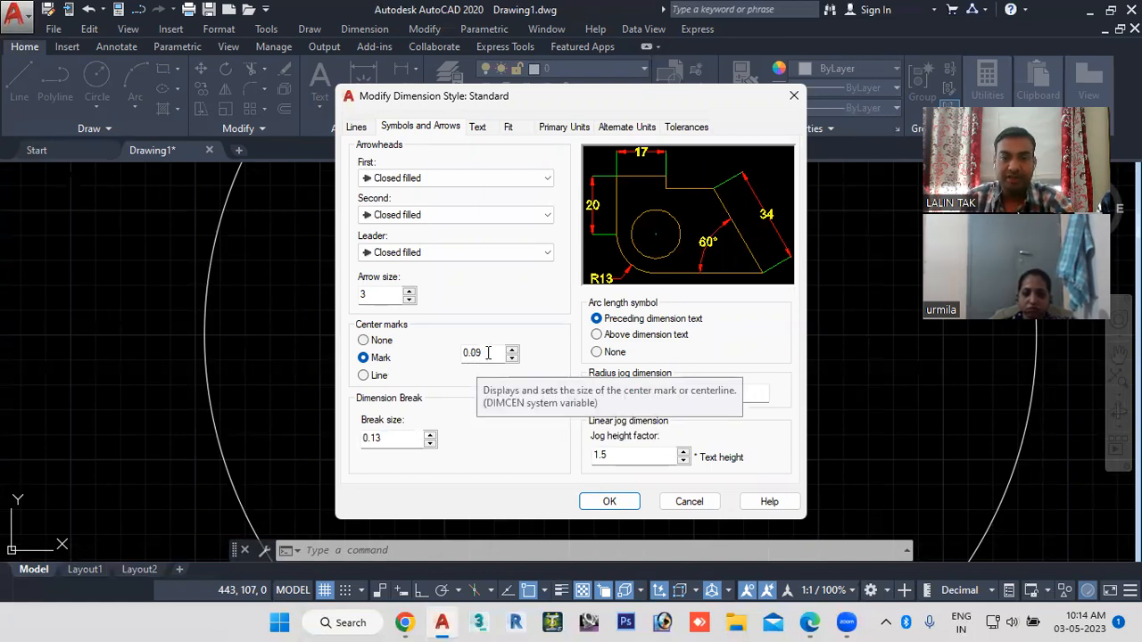
pyautogui.moveTo(488, 352); pyautogui.dragTo(379, 354)
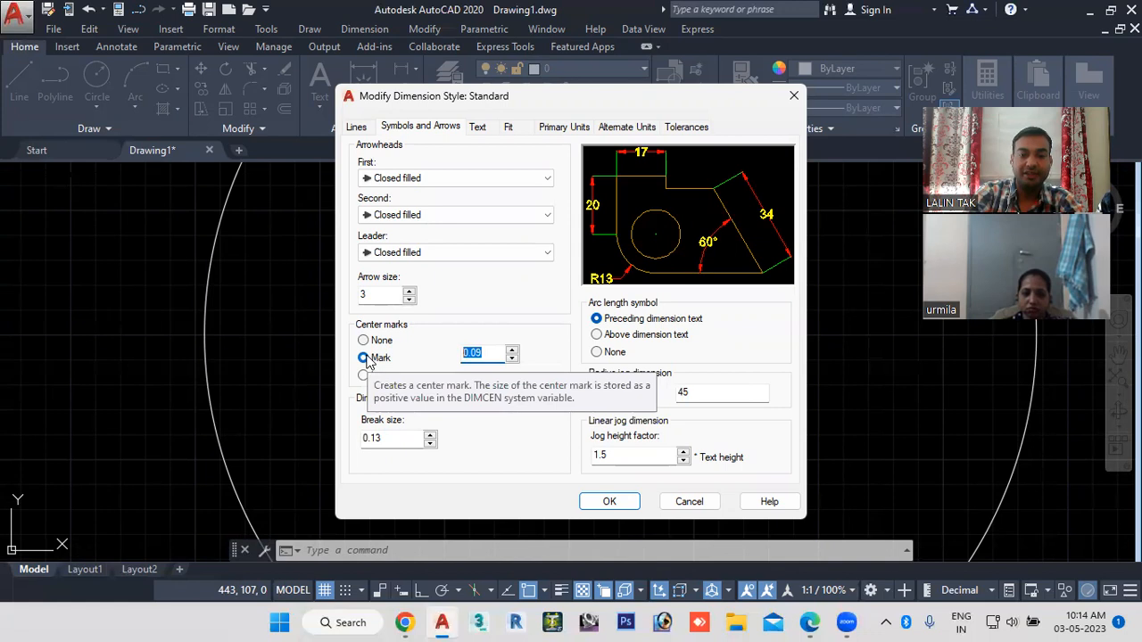
pyautogui.write('5')
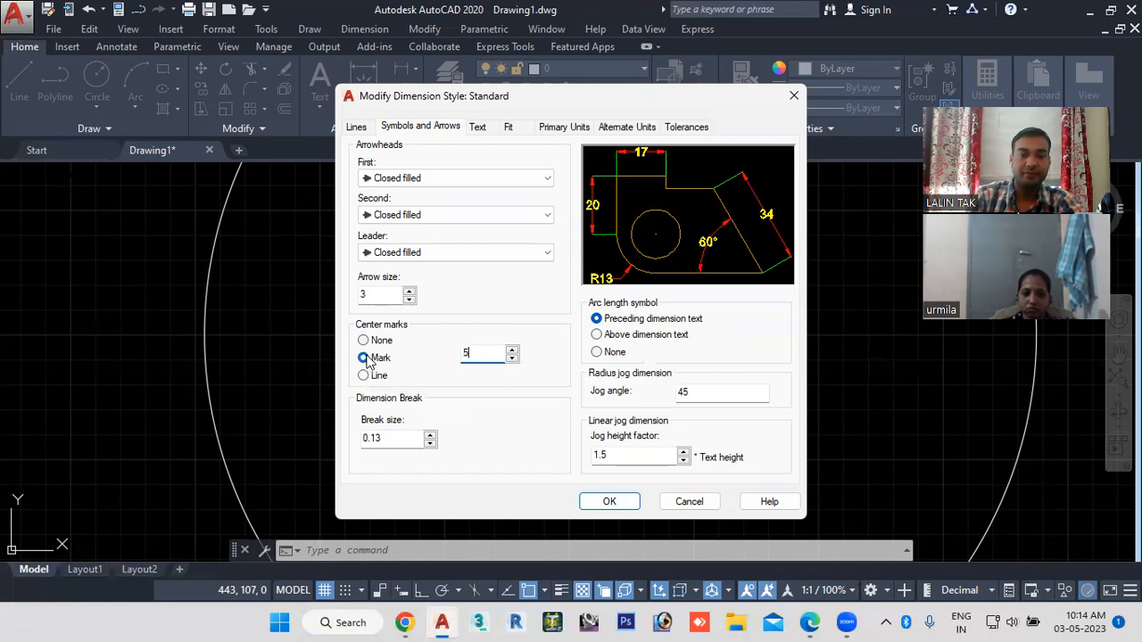
pyautogui.click(603, 505)
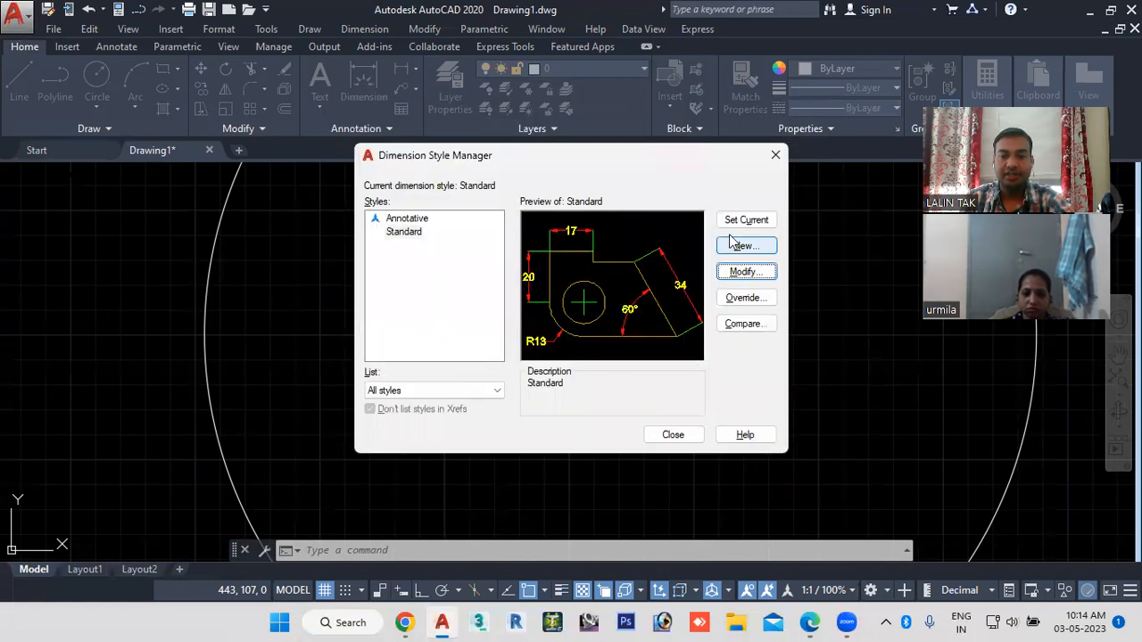
pyautogui.click(674, 435)
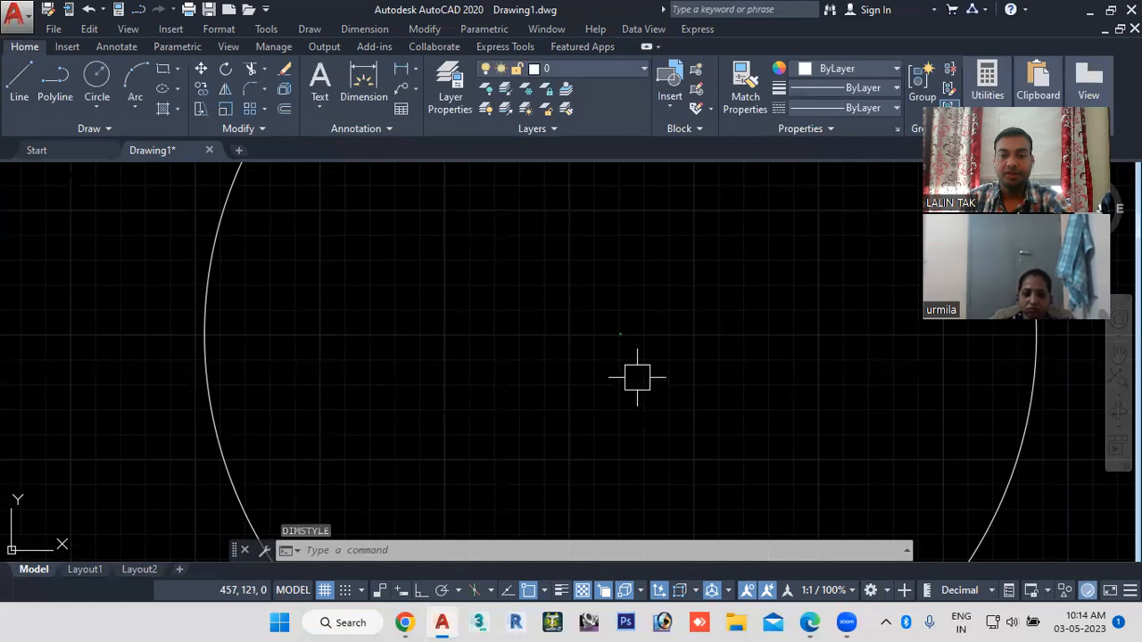
# Step: Delete the existing tiny center mark from the circle
pyautogui.scroll(3, 621, 350)
pyautogui.scroll(2, 622, 350)
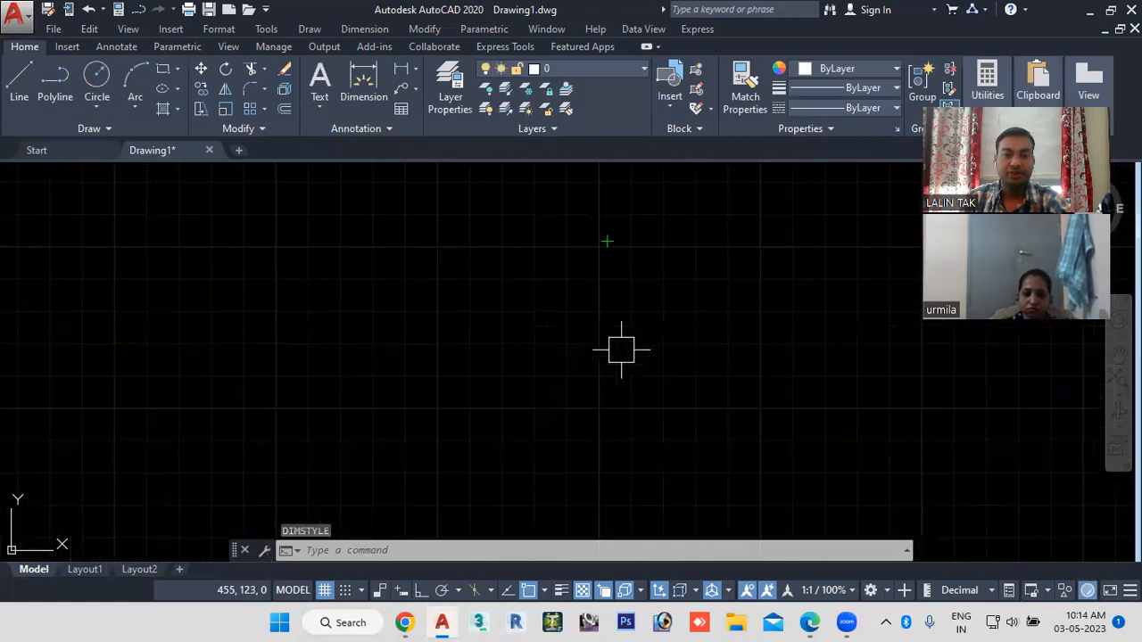
pyautogui.scroll(-3, 622, 350)
pyautogui.click(564, 273)
pyautogui.click(675, 374)
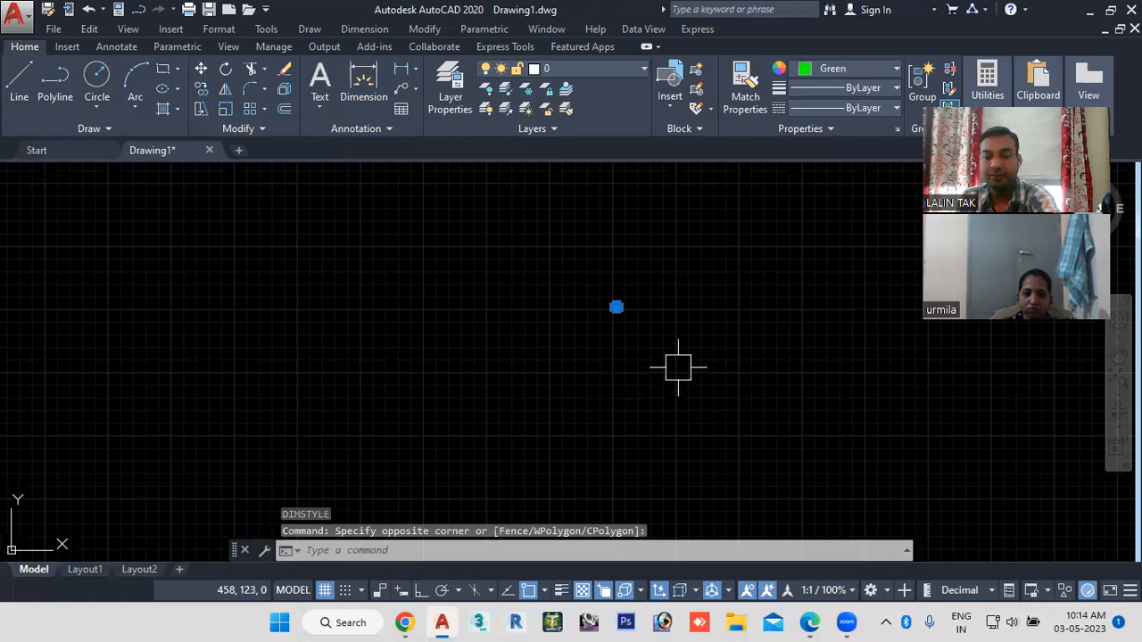
pyautogui.press('Delete')
pyautogui.scroll(-5, 675, 361)
# Step: Apply DIMCENTER to the circle to place a center mark with the updated dimension style
pyautogui.click(440, 553)
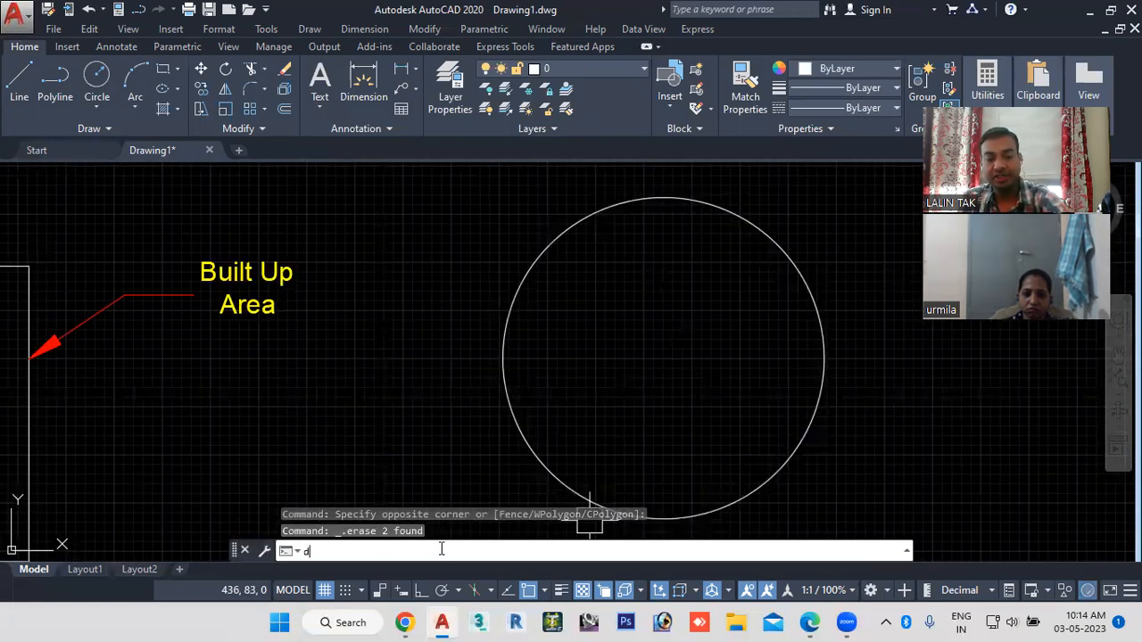
pyautogui.write('Dce')
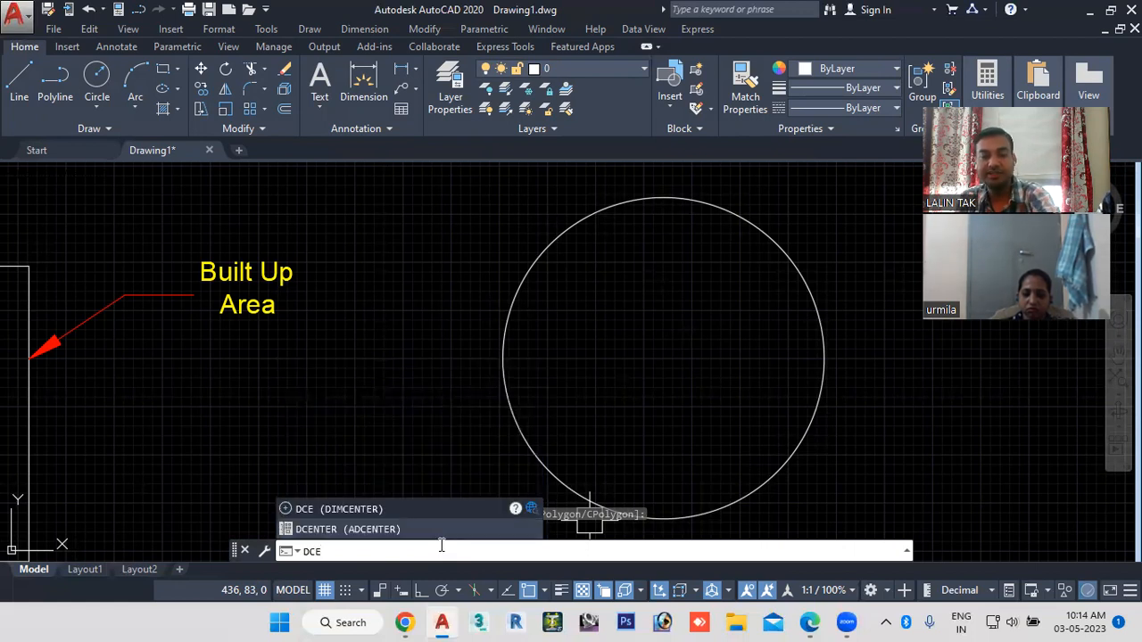
pyautogui.press('Return')
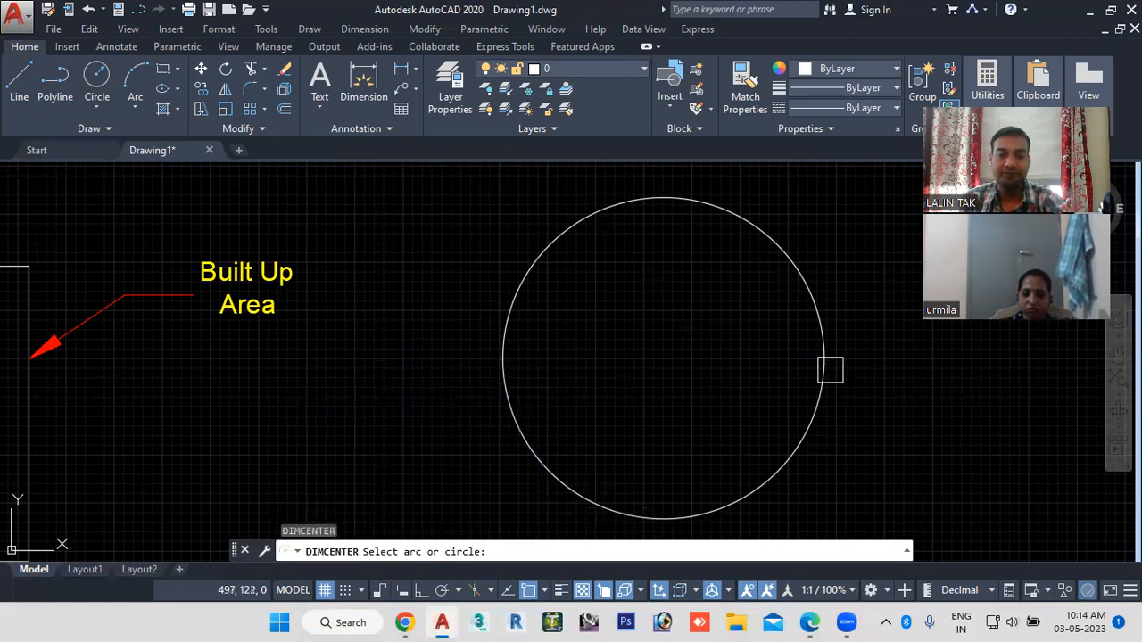
pyautogui.click(819, 384)
pyautogui.moveTo(658, 438)
pyautogui.mouseDown(button='middle')
pyautogui.moveTo(645, 414)
pyautogui.moveTo(584, 415)
pyautogui.mouseUp(button='middle')
pyautogui.scroll(4, 583, 335)
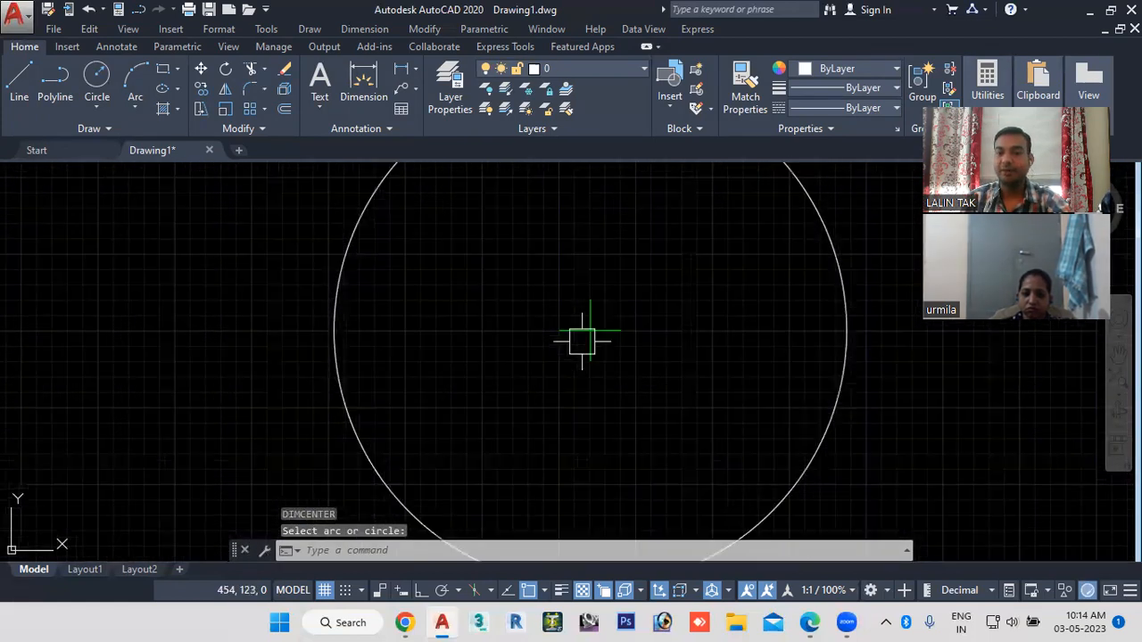
pyautogui.scroll(-4, 611, 342)
pyautogui.scroll(-3, 624, 361)
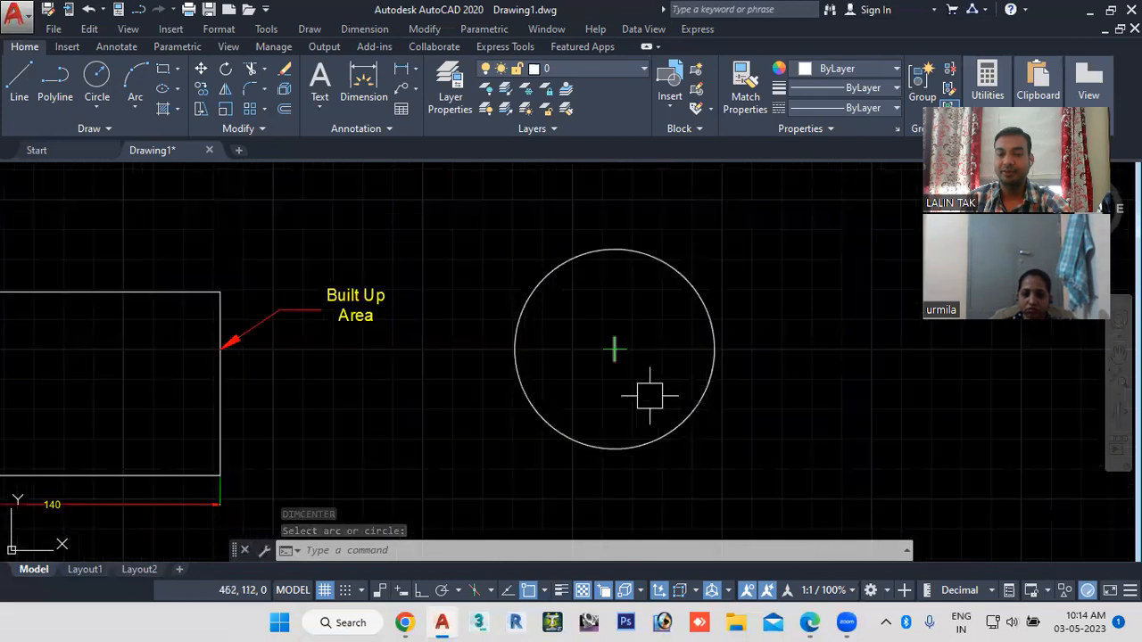
# Step: Draw a second circle of similar size to the right of the marked circle
pyautogui.moveTo(649, 395); pyautogui.dragTo(433, 388, button='middle')
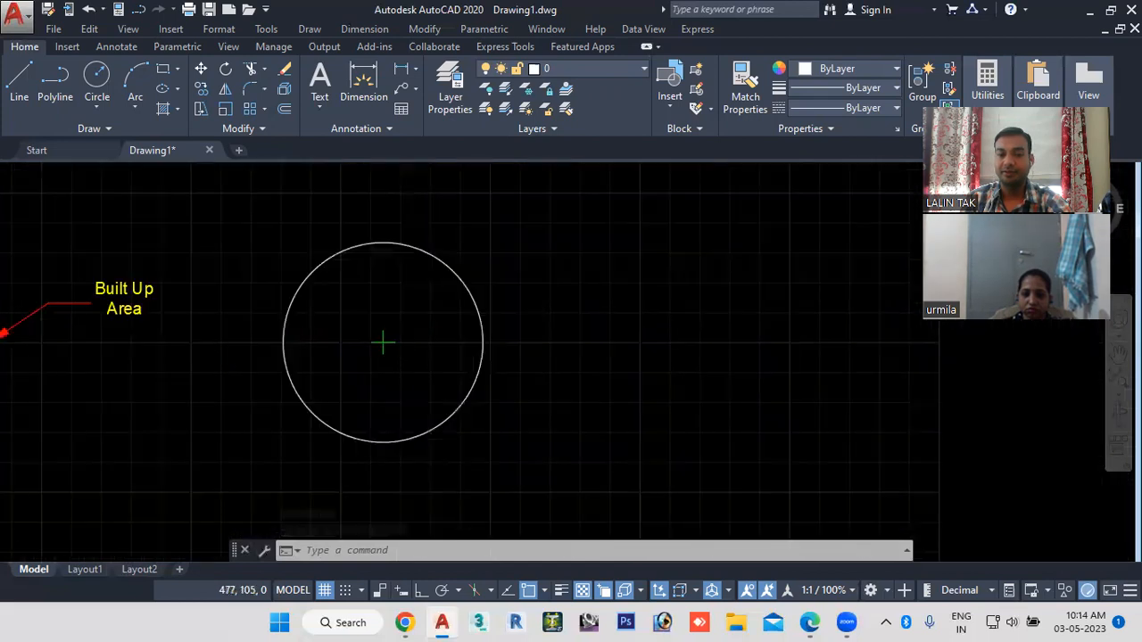
pyautogui.click(96, 76)
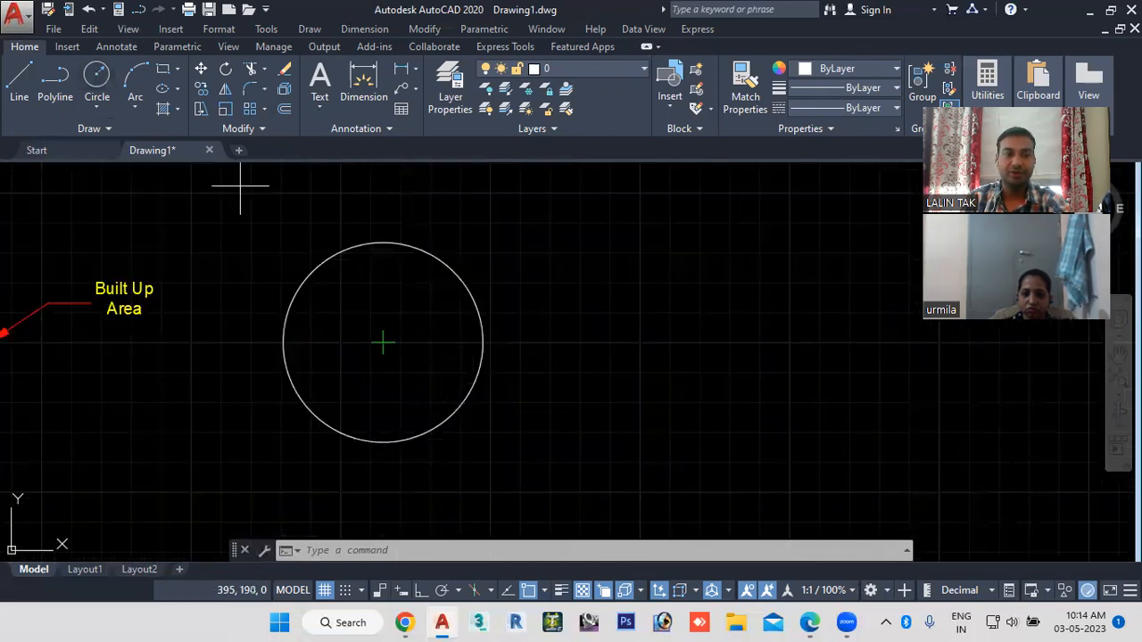
pyautogui.click(711, 337)
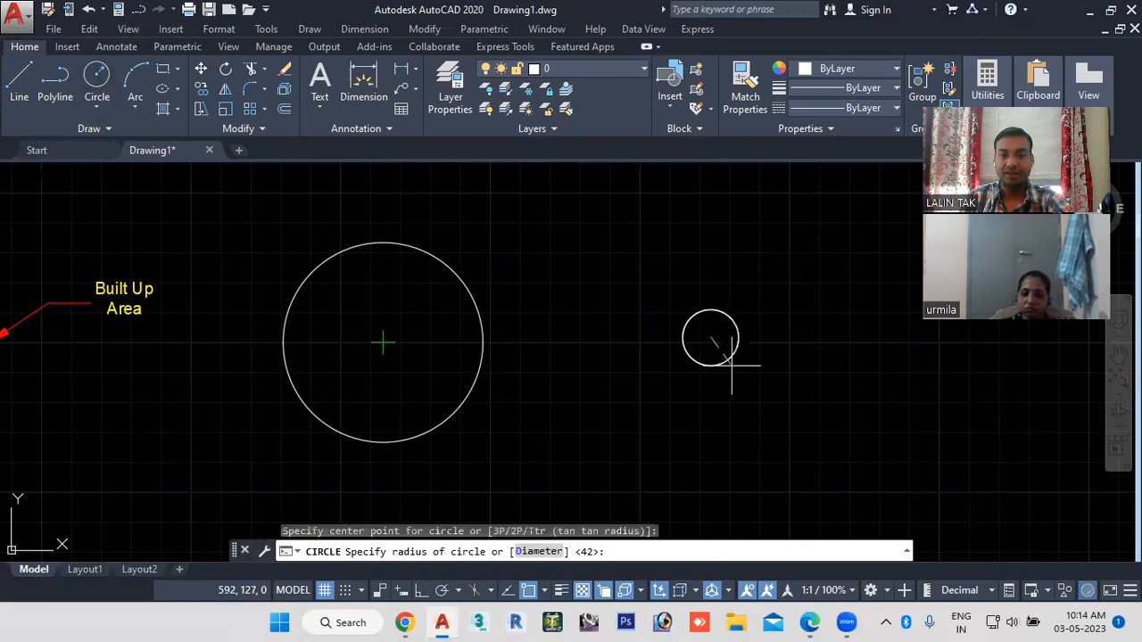
pyautogui.click(795, 408)
# Step: Add an associative center mark to the second circle with the CENTREMARK command and end the command
pyautogui.click(453, 553)
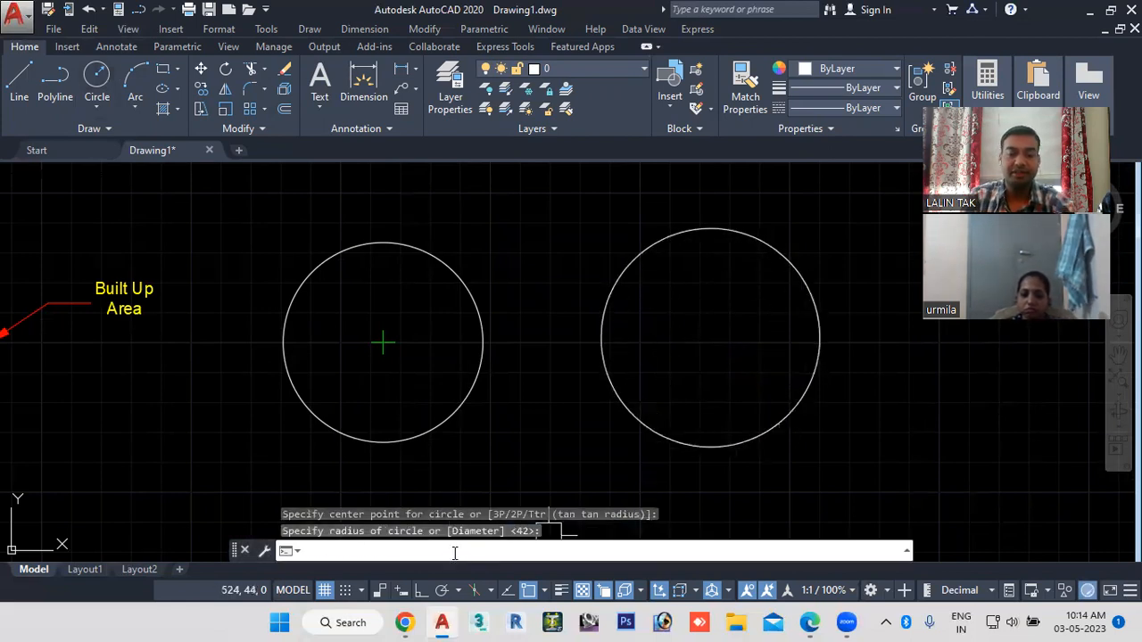
pyautogui.write('c')
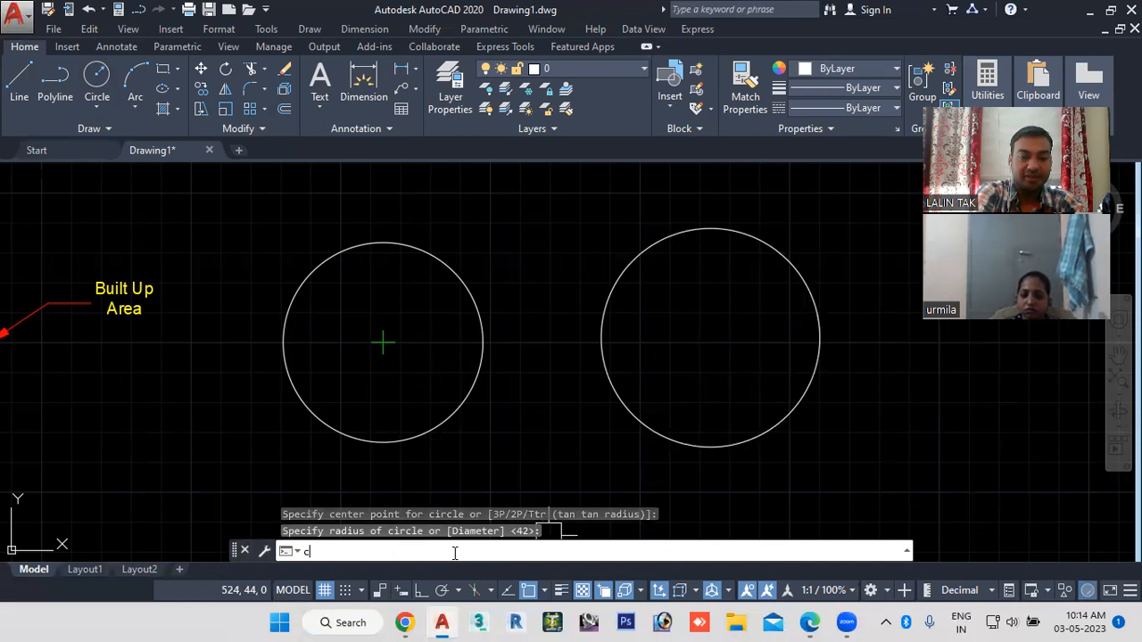
pyautogui.write('entre')
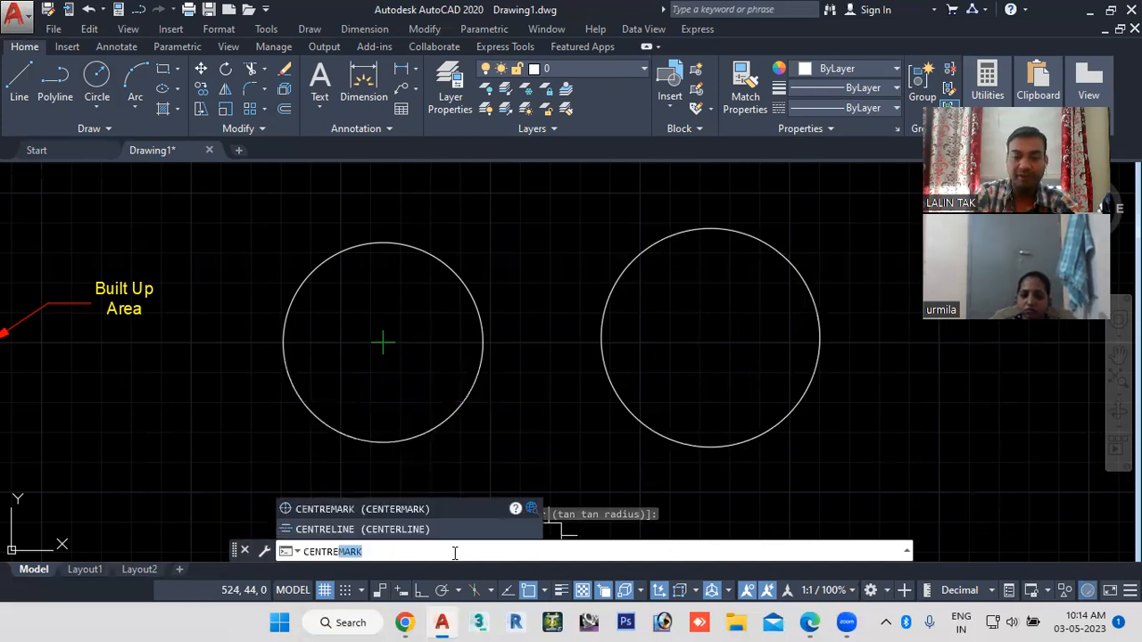
pyautogui.press('Return')
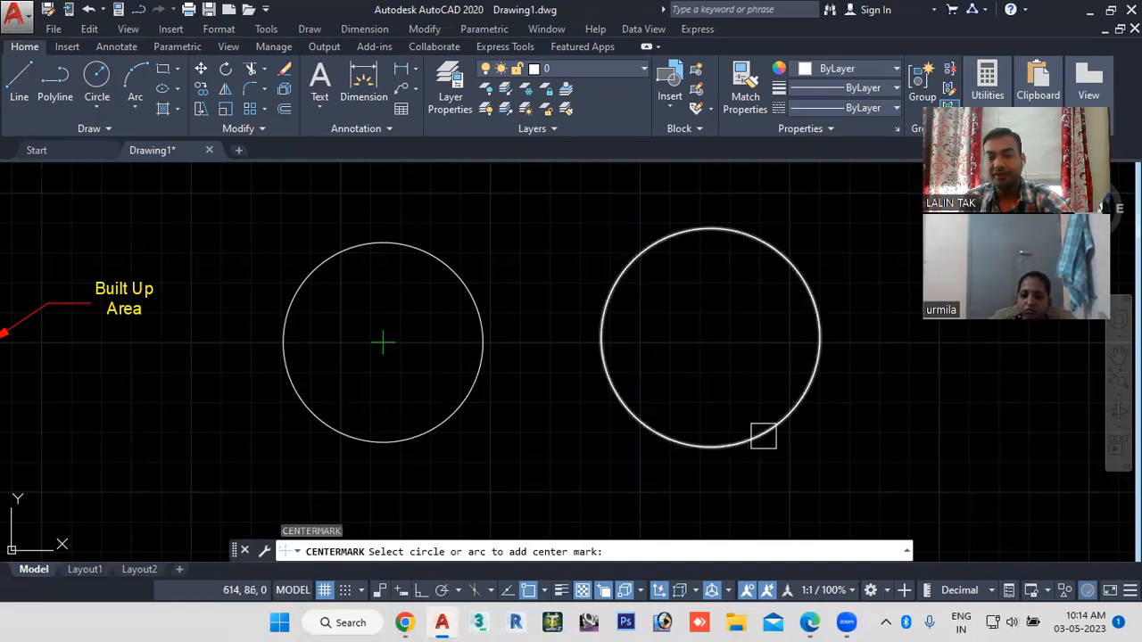
pyautogui.click(747, 441)
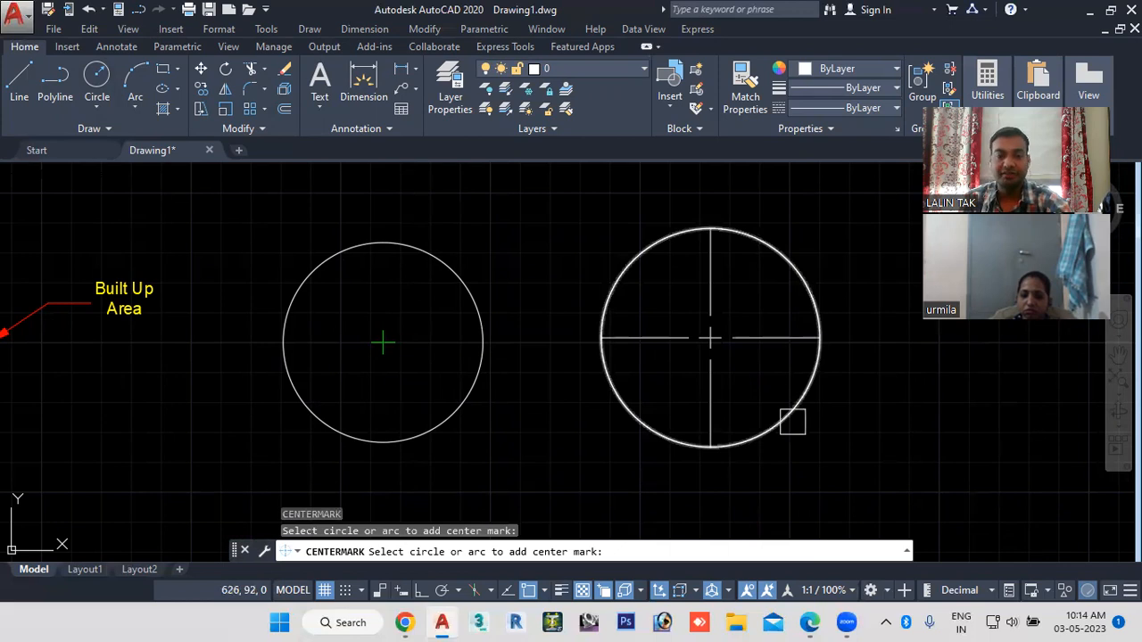
pyautogui.press('Escape')
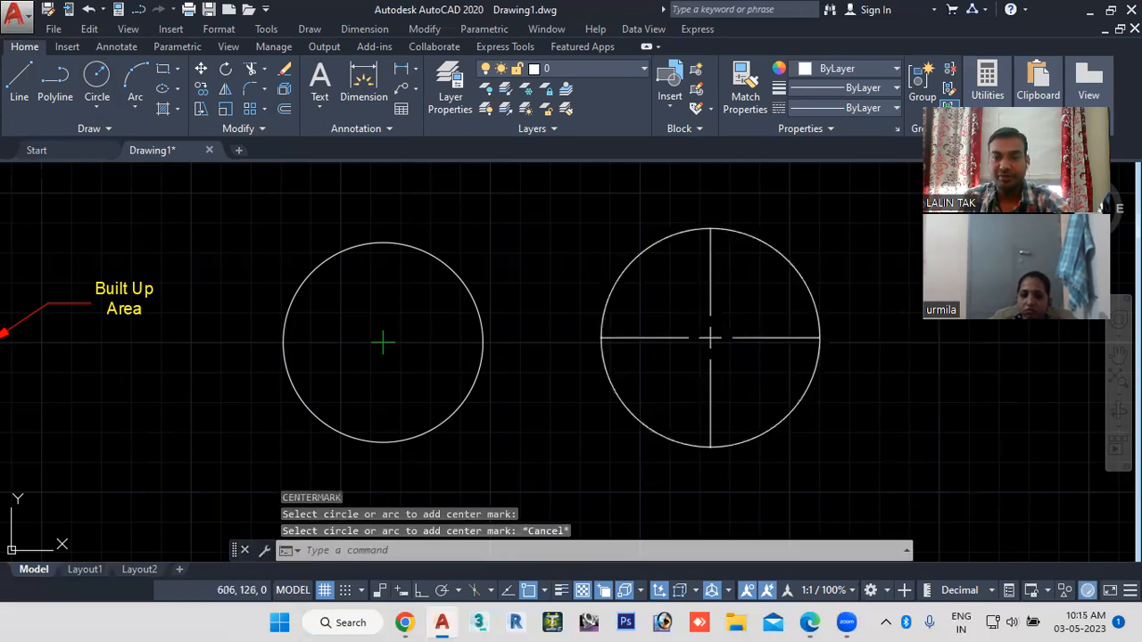
# Step: Turn off Show extension in the properties of the second circle's center mark
pyautogui.click(743, 339)
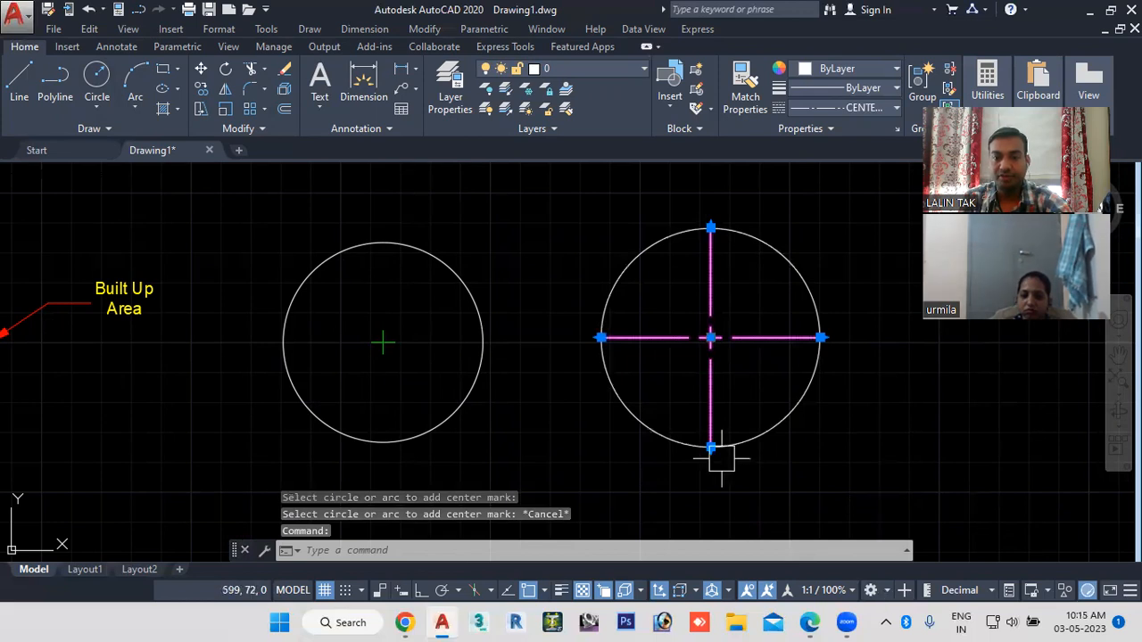
pyautogui.hotkey('ctrl', '1')
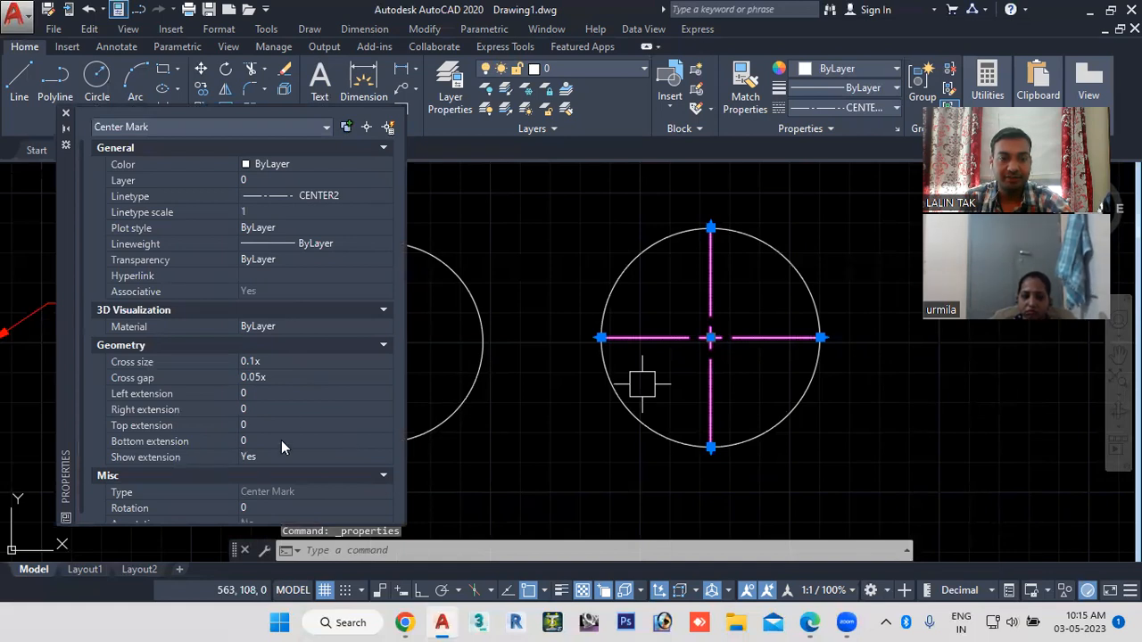
pyautogui.scroll(-5, 314, 378)
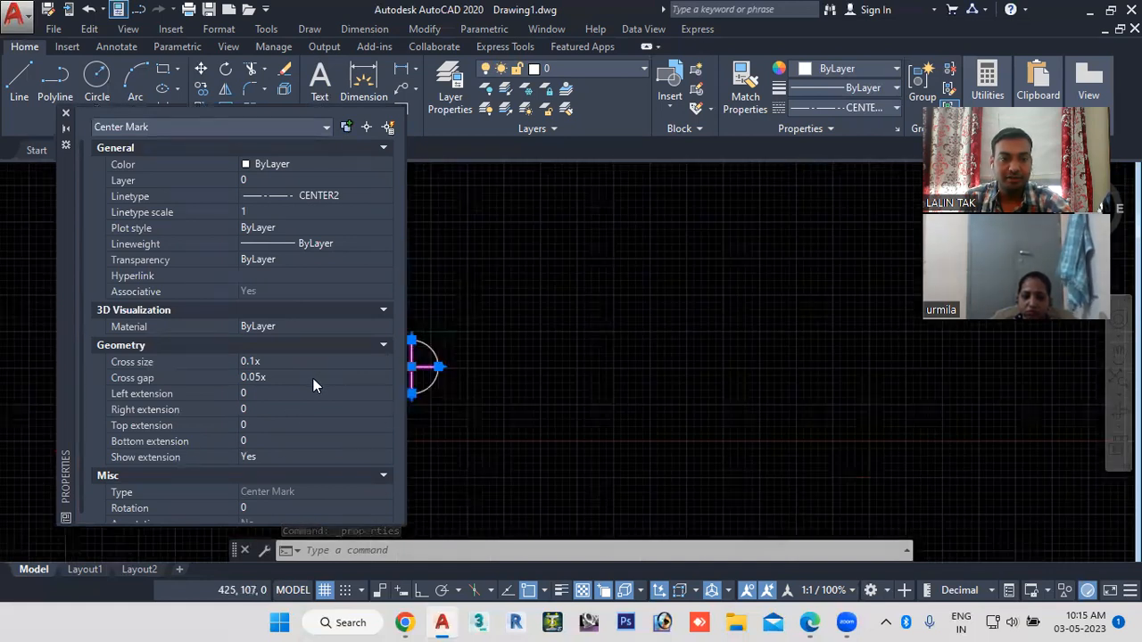
pyautogui.scroll(4, 313, 378)
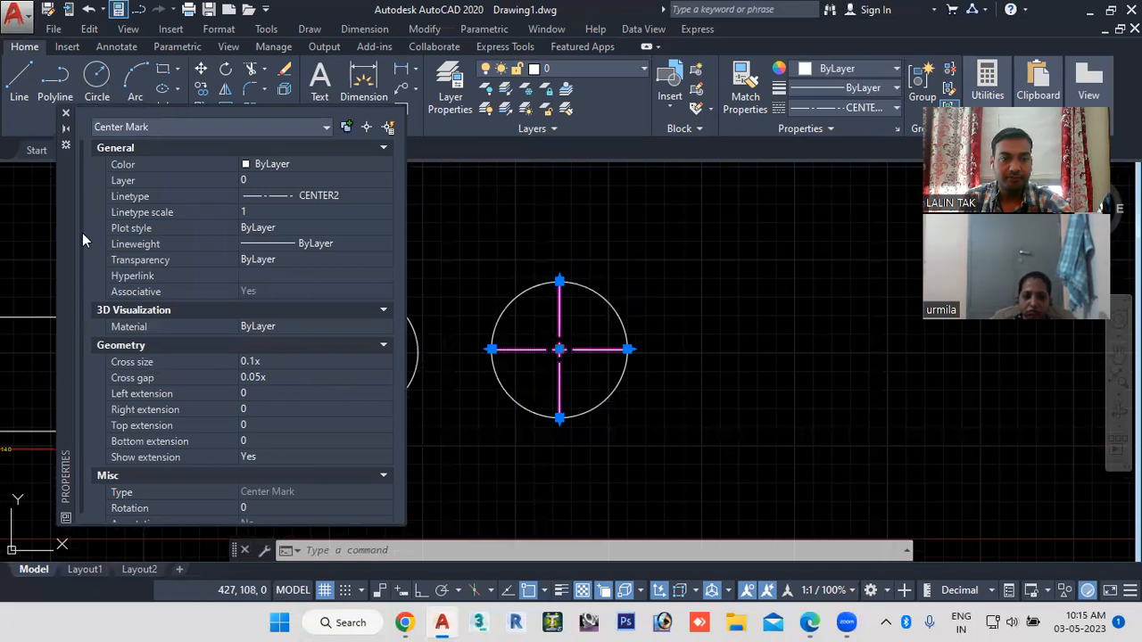
pyautogui.scroll(-1, 75, 302)
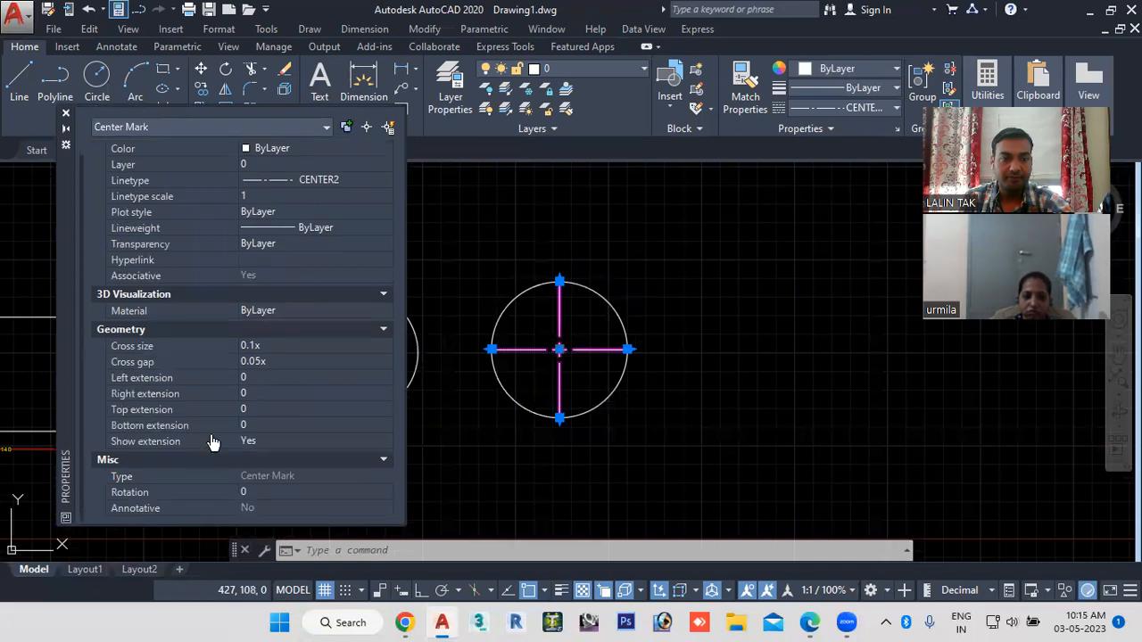
pyautogui.click(288, 443)
pyautogui.click(288, 443)
pyautogui.click(256, 468)
pyautogui.click(65, 112)
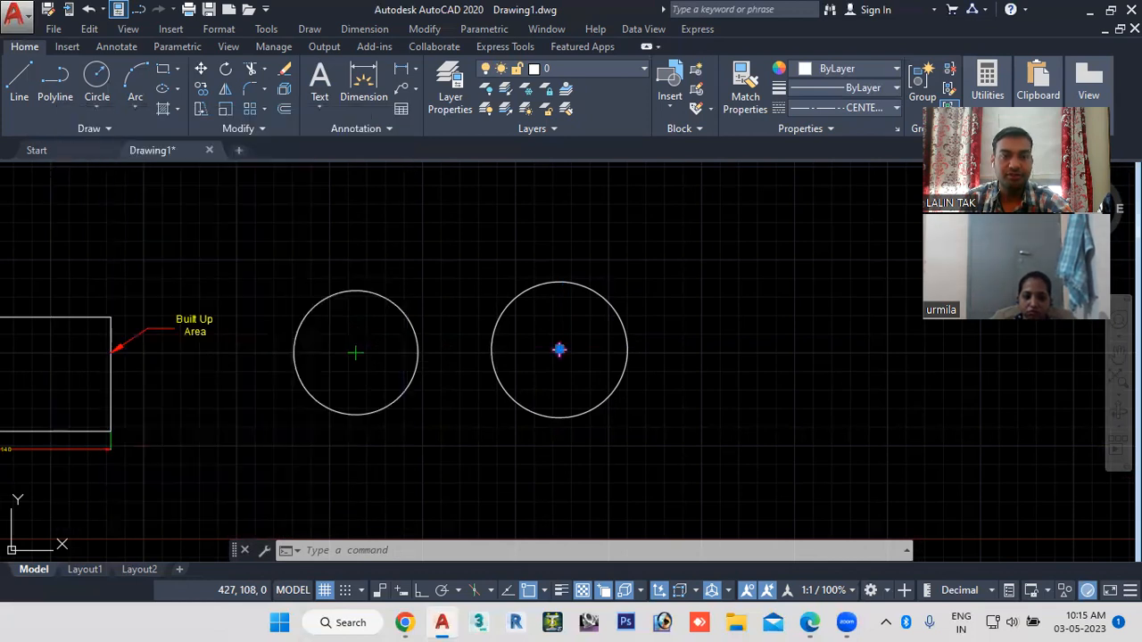
# Step: Examine the center marks of both circles up close and compare their size, colour and selection behaviour
pyautogui.scroll(2, 518, 389)
pyautogui.moveTo(518, 390); pyautogui.dragTo(581, 382, button='middle')
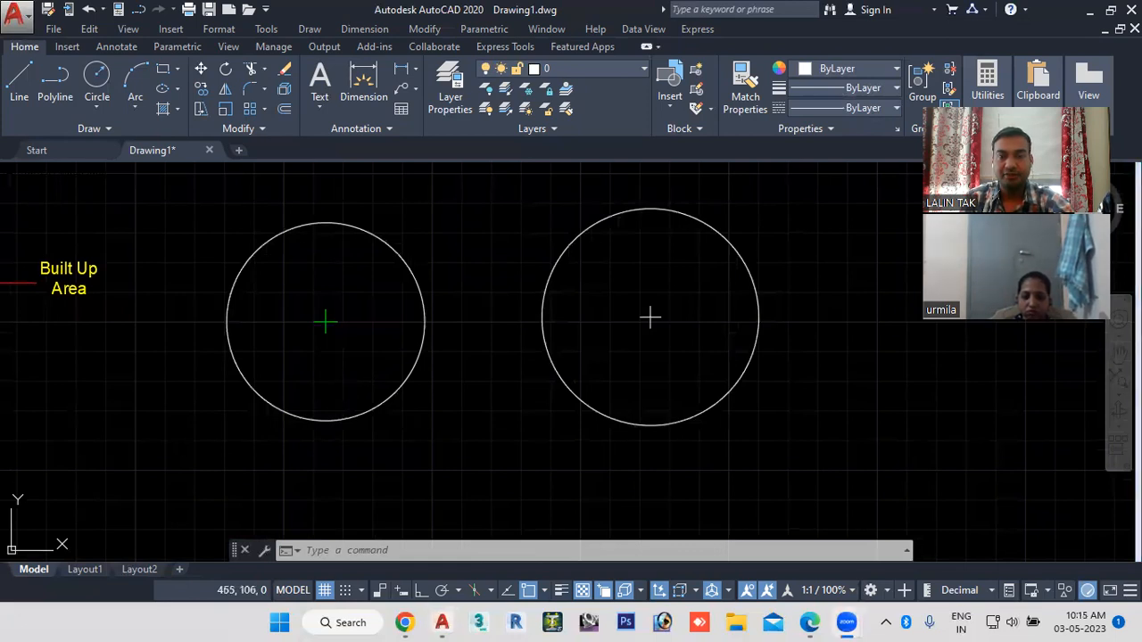
pyautogui.scroll(1, 317, 330)
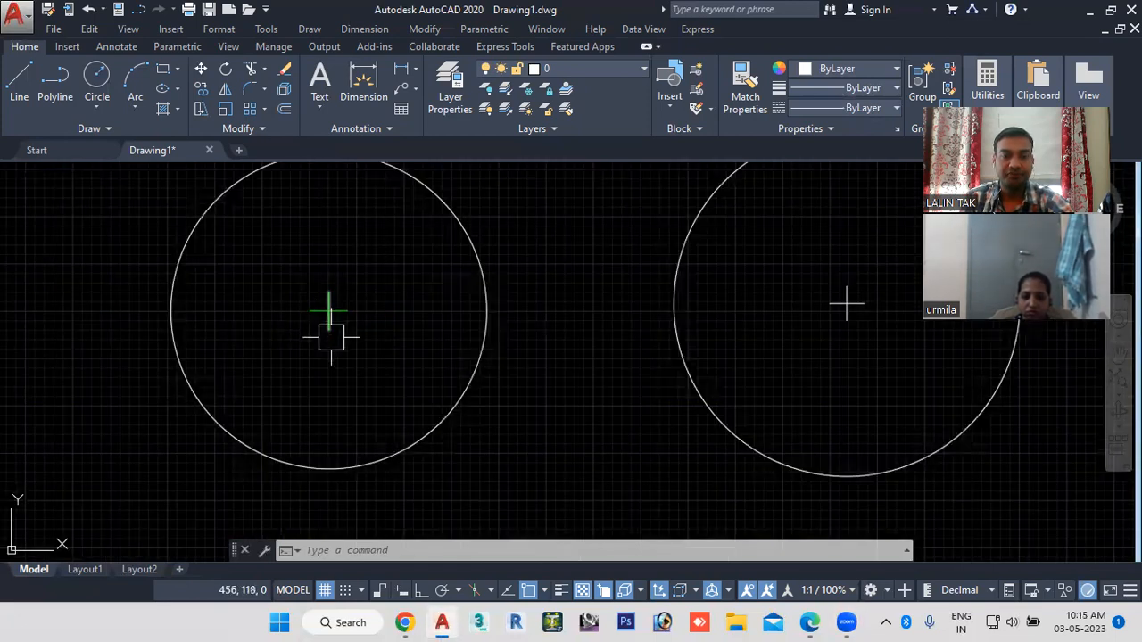
pyautogui.scroll(-1, 330, 328)
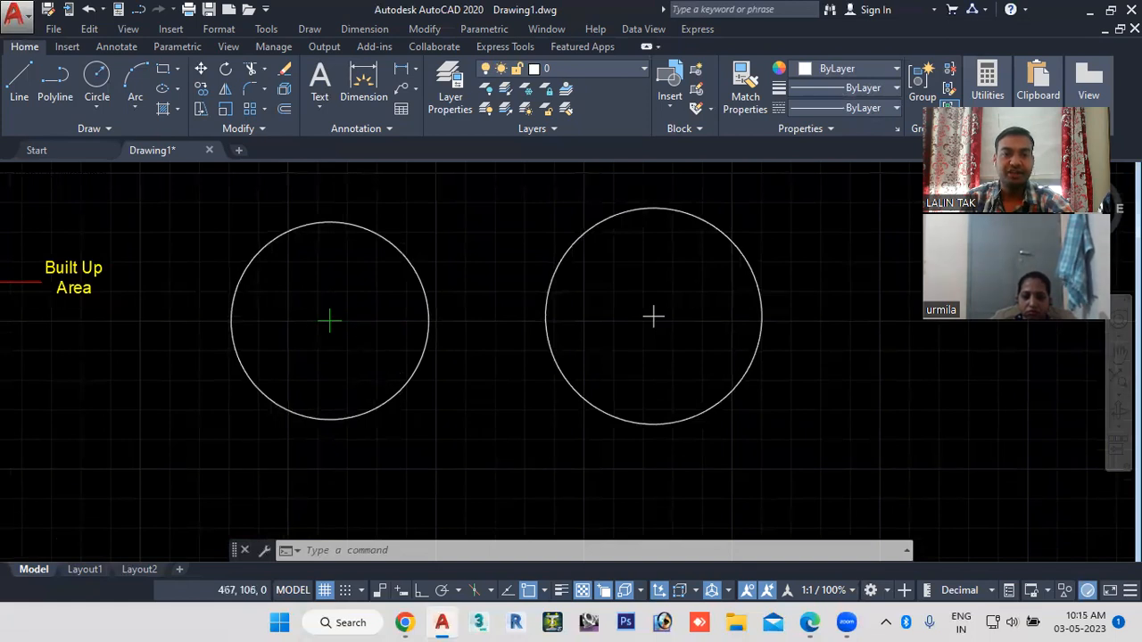
pyautogui.scroll(-1, 359, 364)
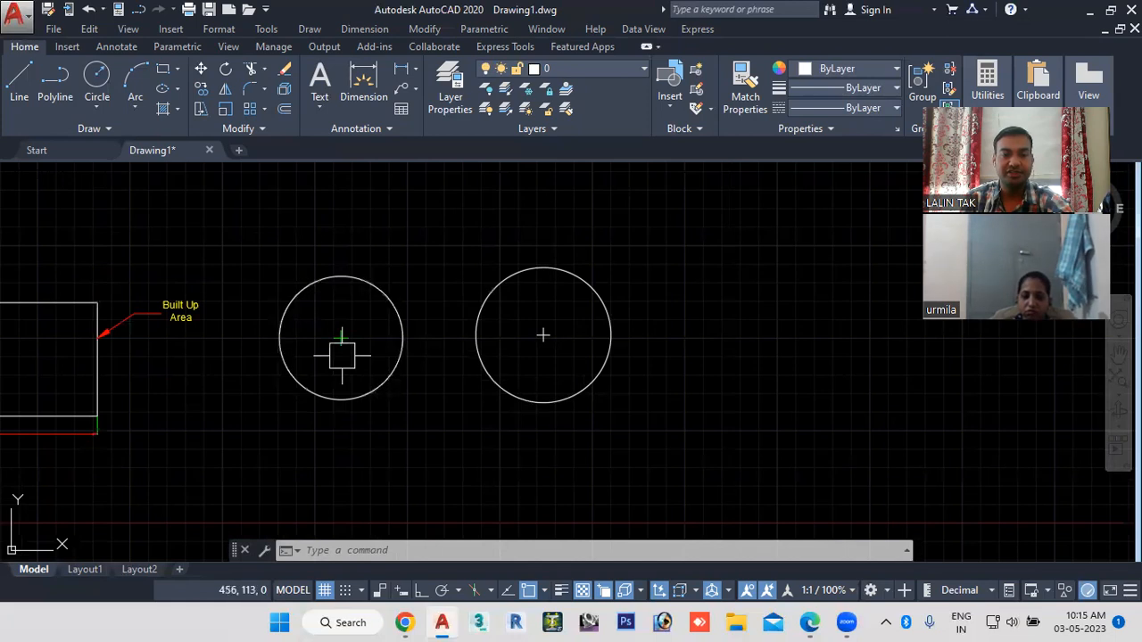
pyautogui.scroll(1, 341, 355)
pyautogui.scroll(1, 659, 326)
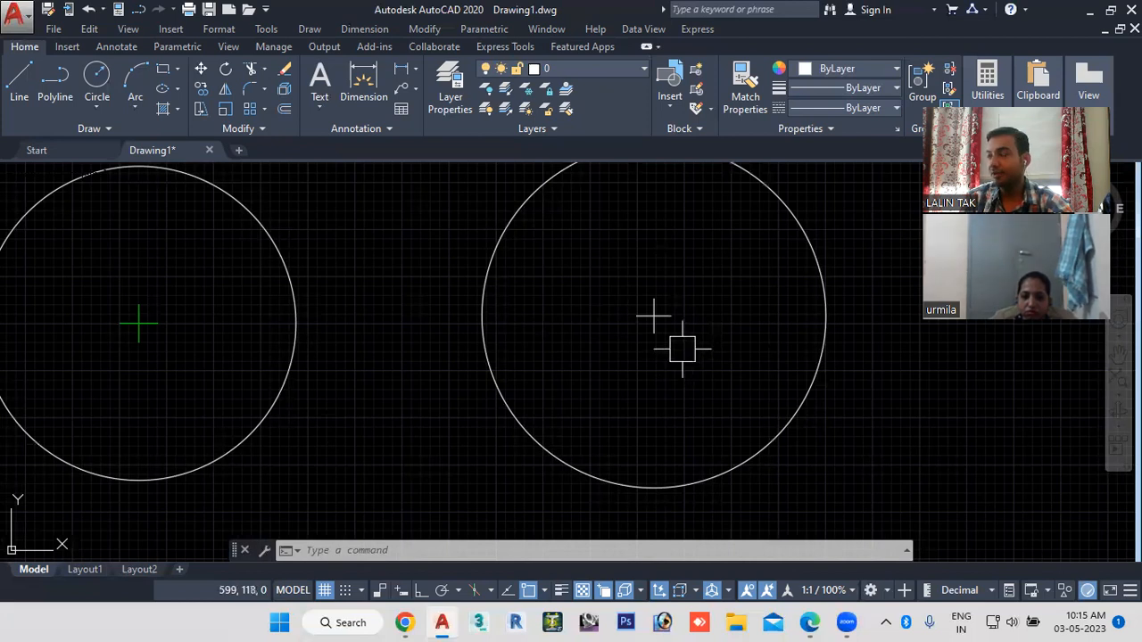
pyautogui.scroll(-2, 655, 348)
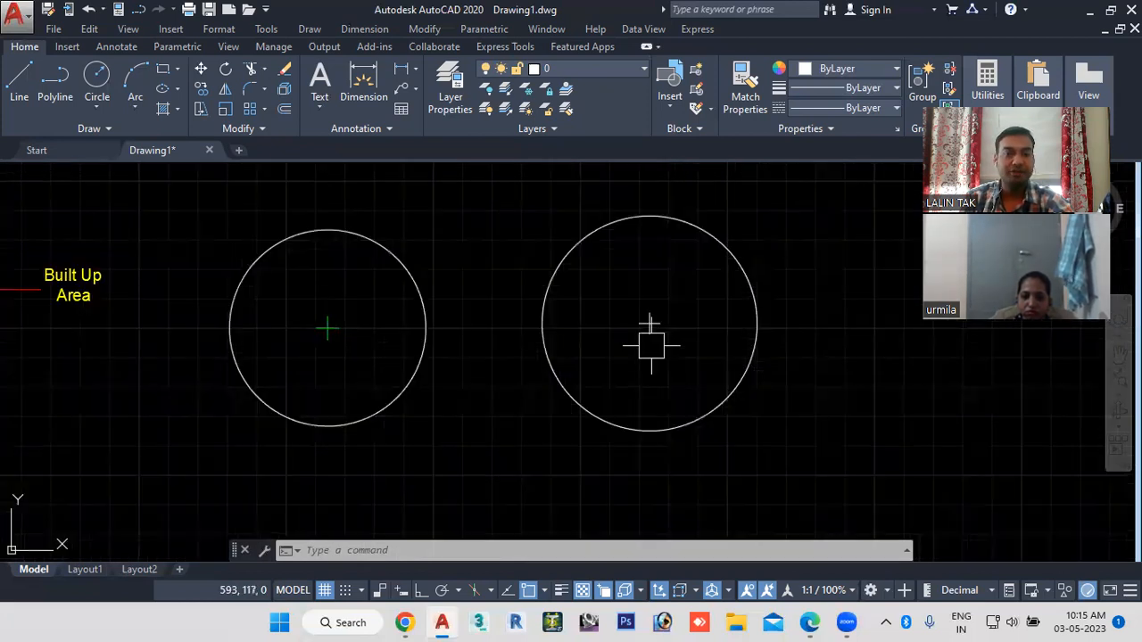
pyautogui.scroll(2, 650, 345)
pyautogui.click(650, 340)
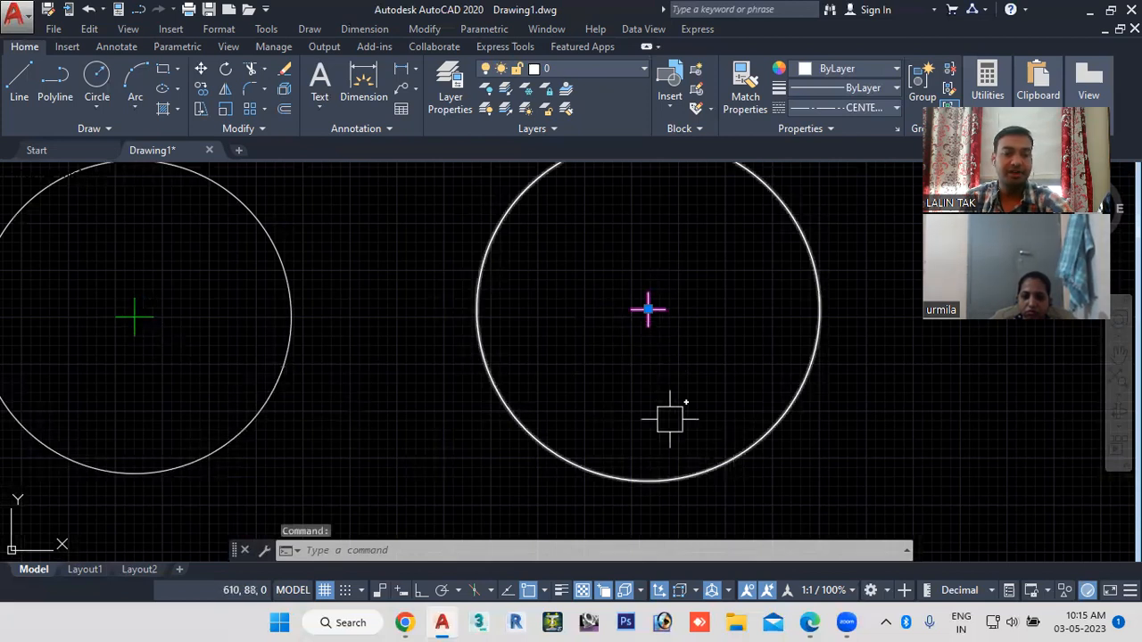
pyautogui.press('Escape')
pyautogui.scroll(-2, 644, 388)
pyautogui.moveTo(288, 371); pyautogui.dragTo(322, 353, button='middle')
pyautogui.click(314, 293)
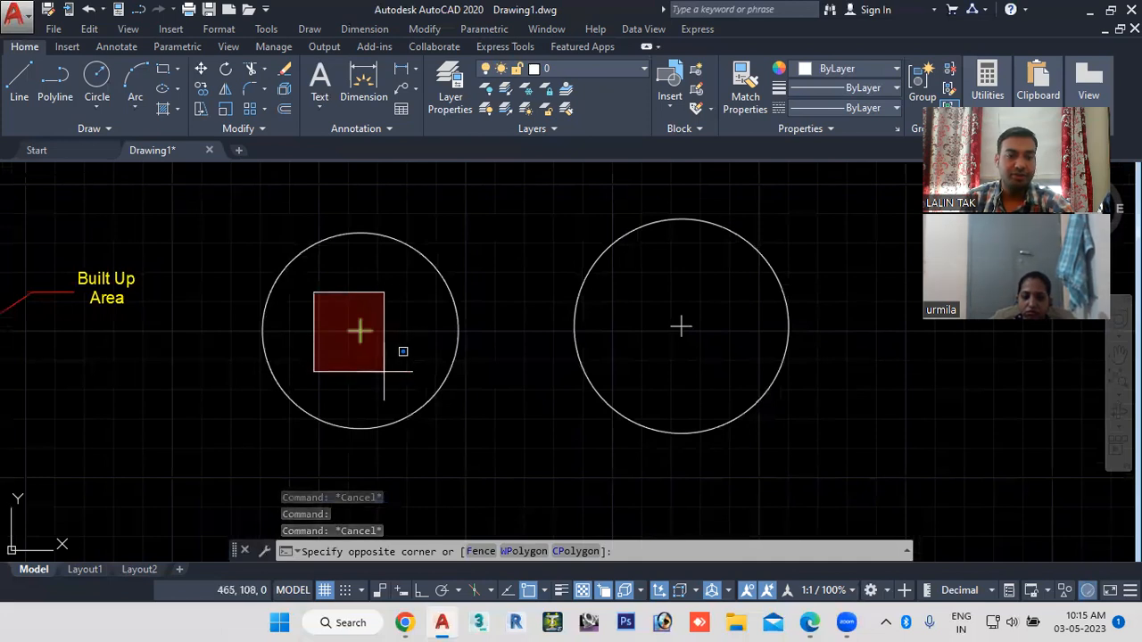
pyautogui.press('Escape')
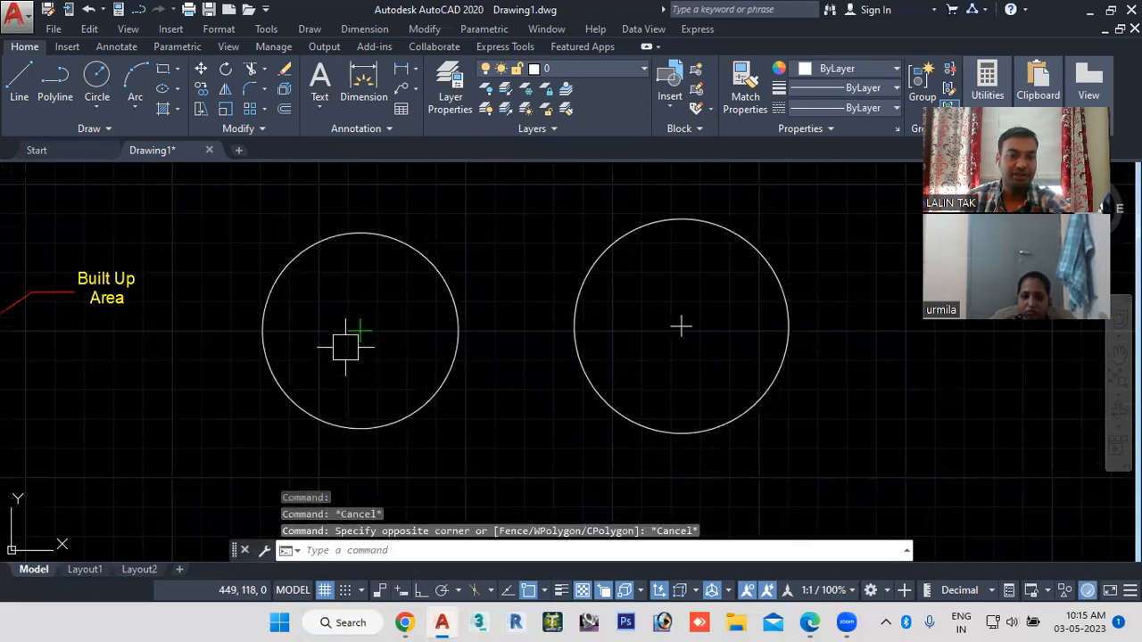
pyautogui.scroll(2, 349, 351)
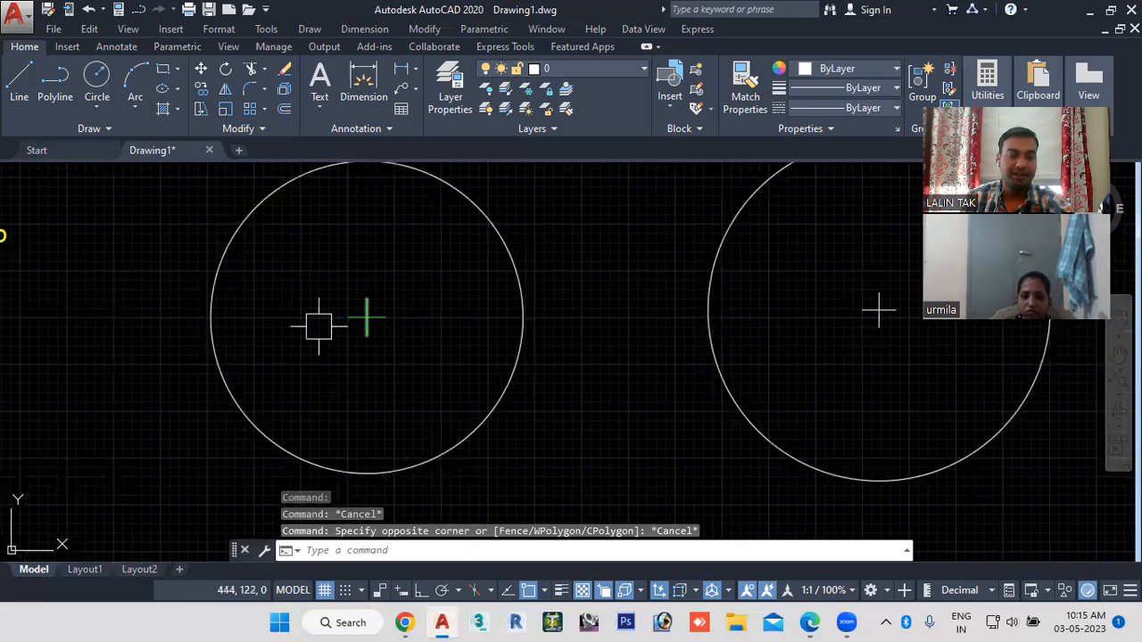
pyautogui.scroll(-4, 455, 334)
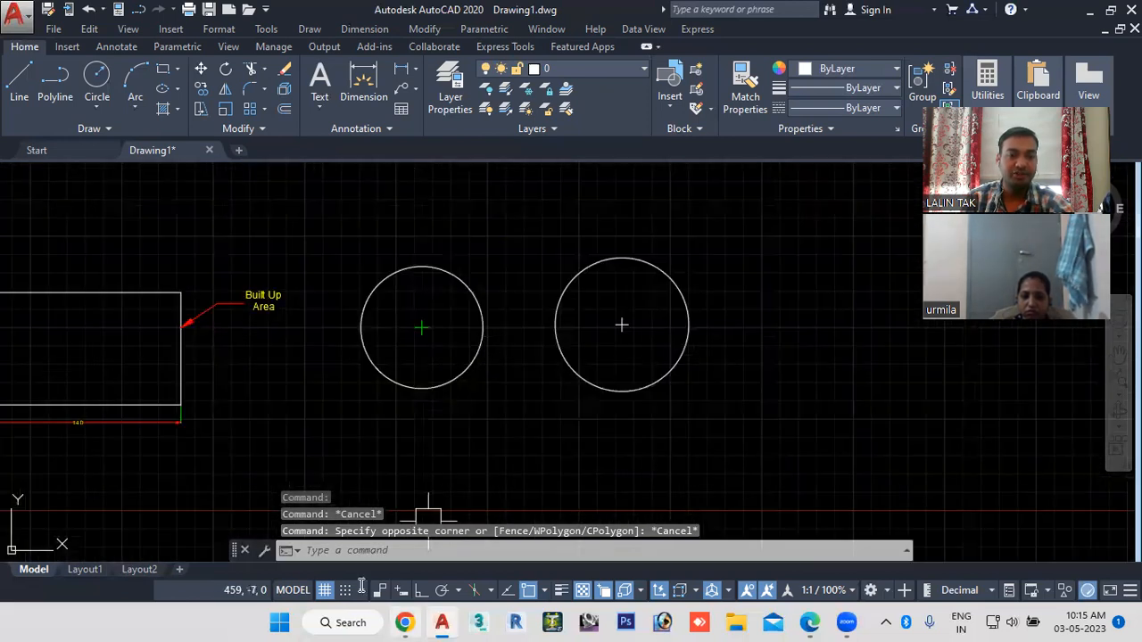
# Step: Modify the Standard dimension style so its center marks use the Line option
pyautogui.write('d')
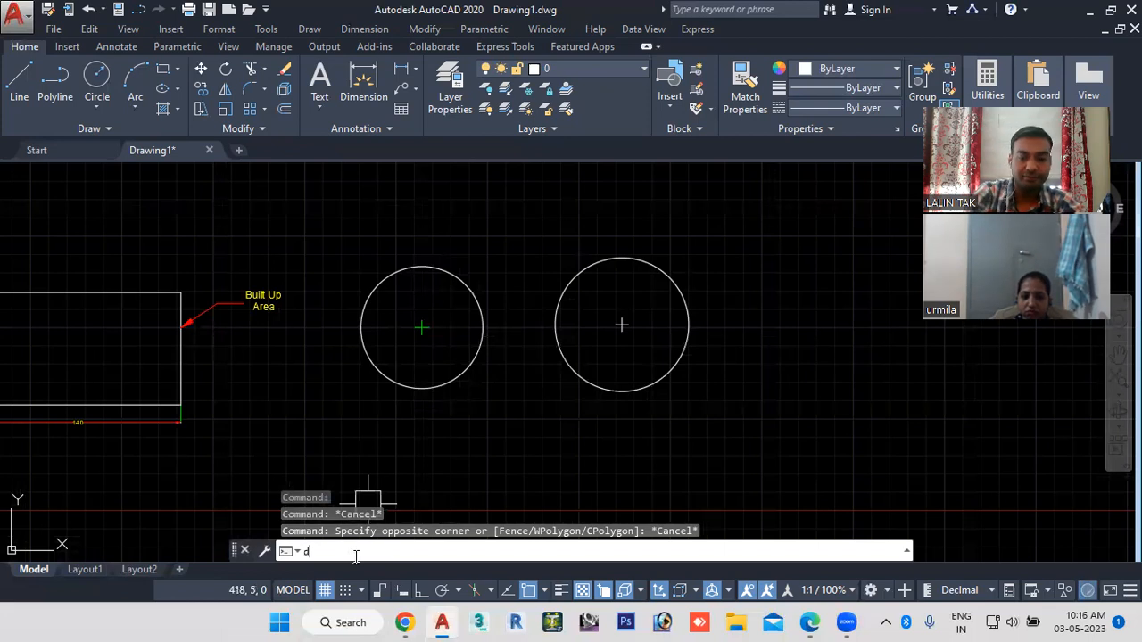
pyautogui.press('Return')
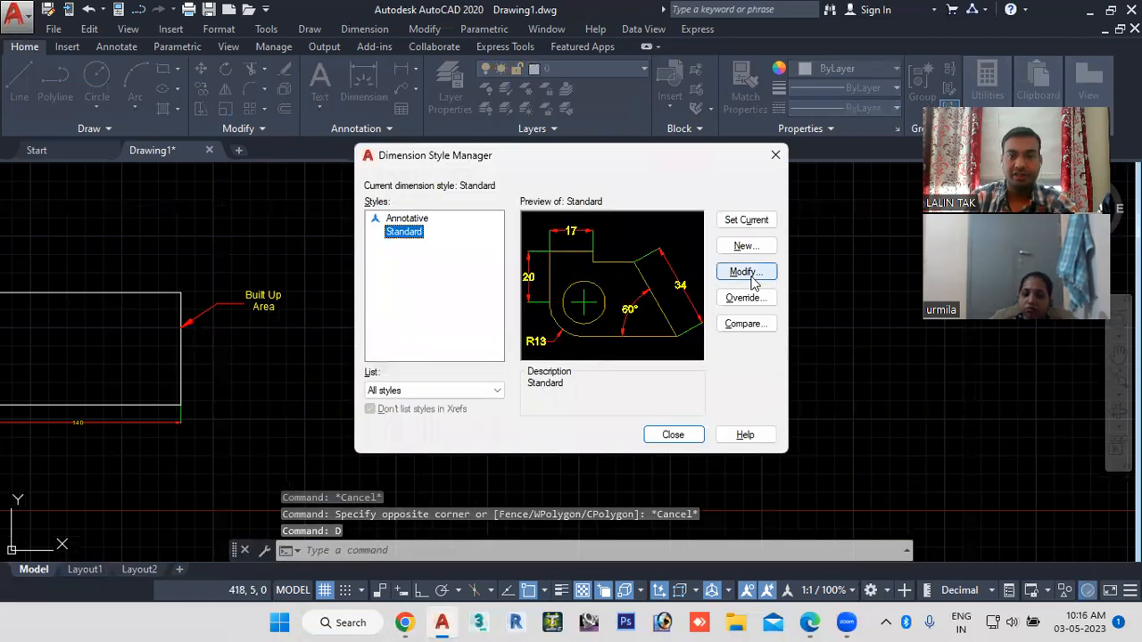
pyautogui.click(745, 272)
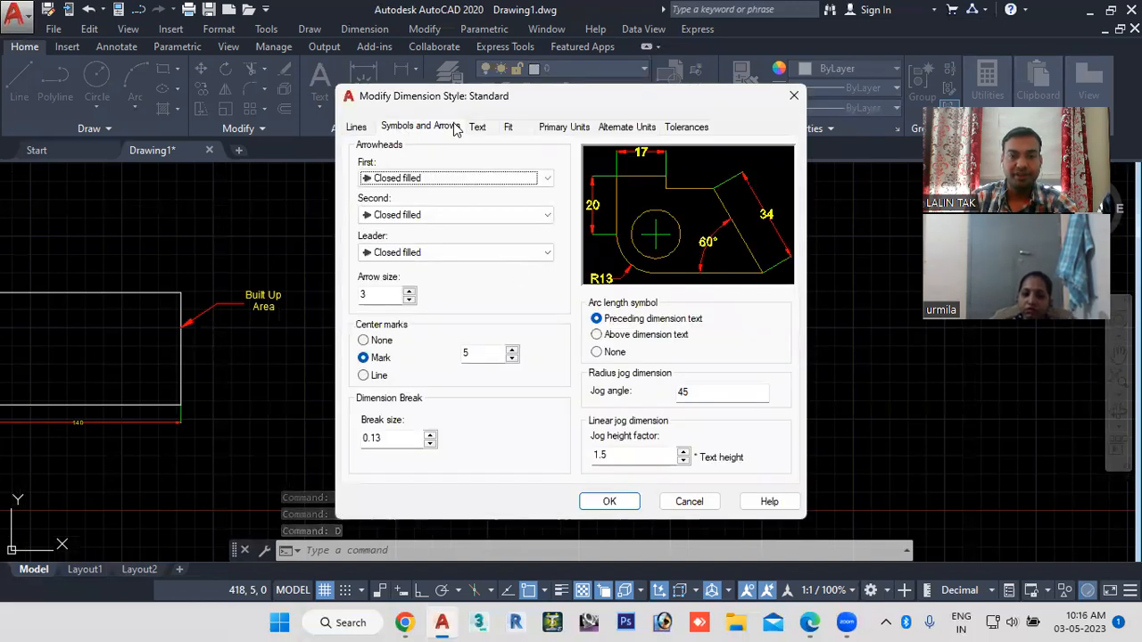
pyautogui.click(364, 376)
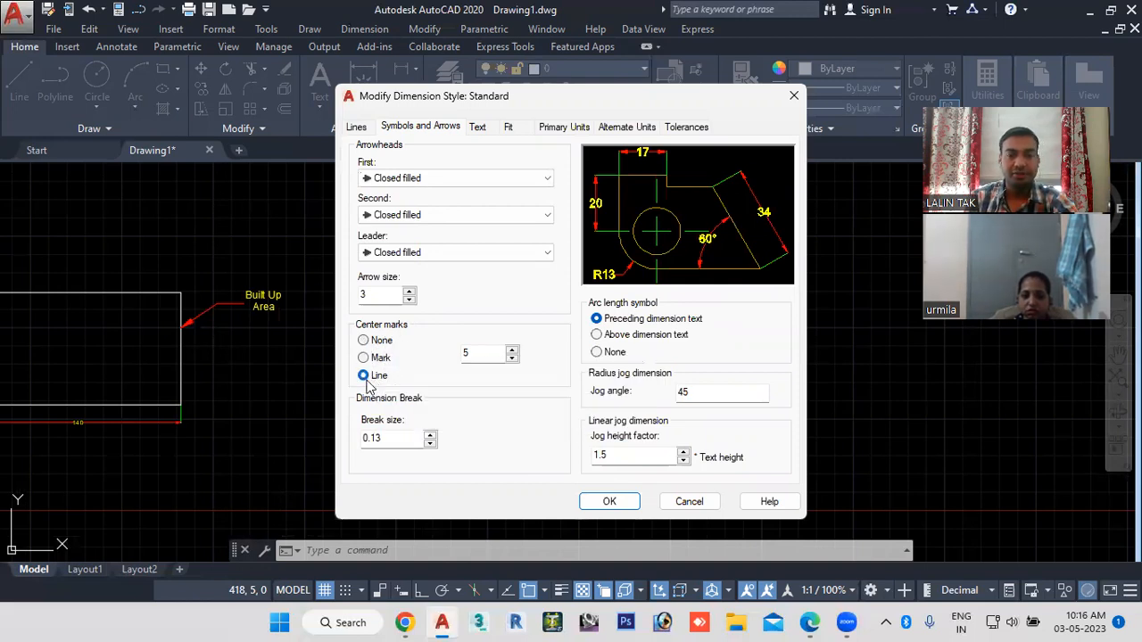
pyautogui.click(607, 502)
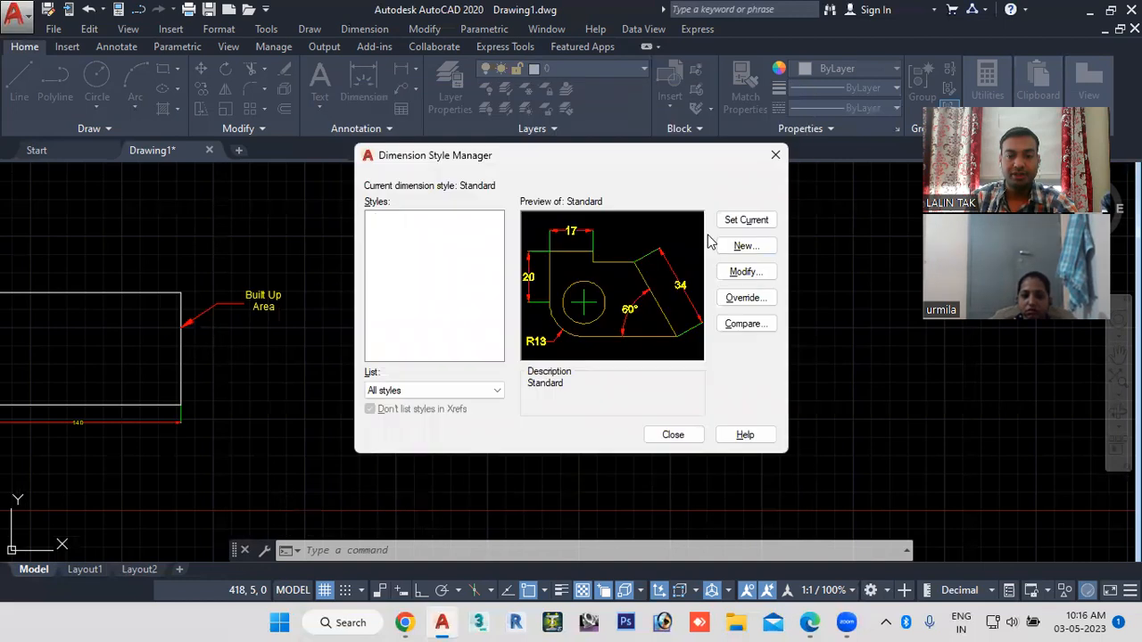
pyautogui.click(674, 435)
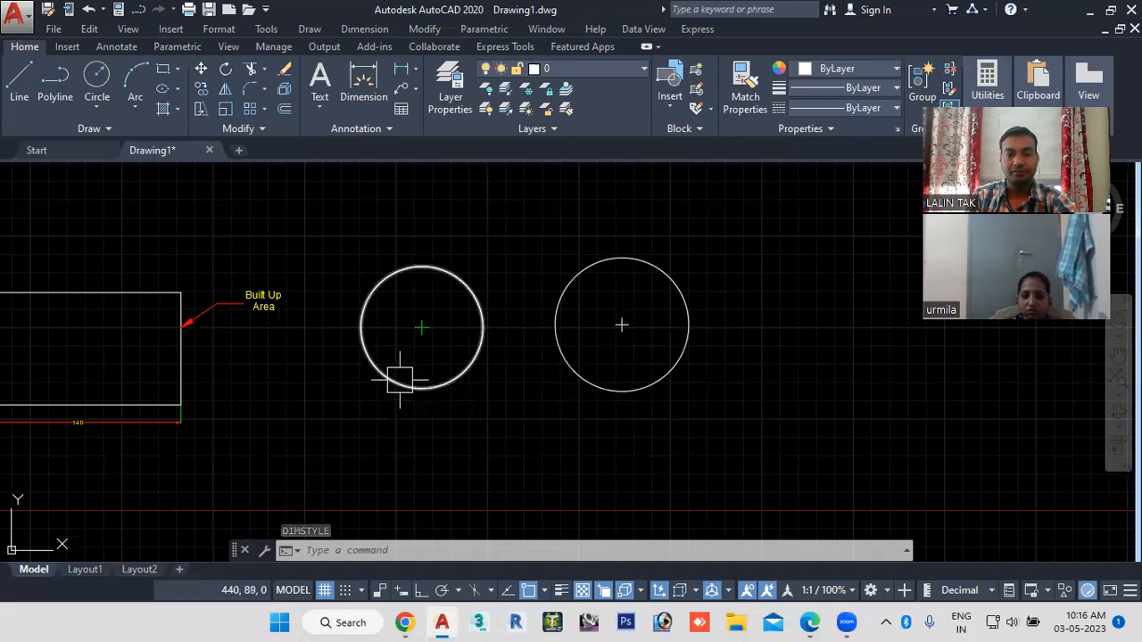
# Step: Delete the green center mark from the circle nearest the Built Up Area label
pyautogui.scroll(4, 409, 334)
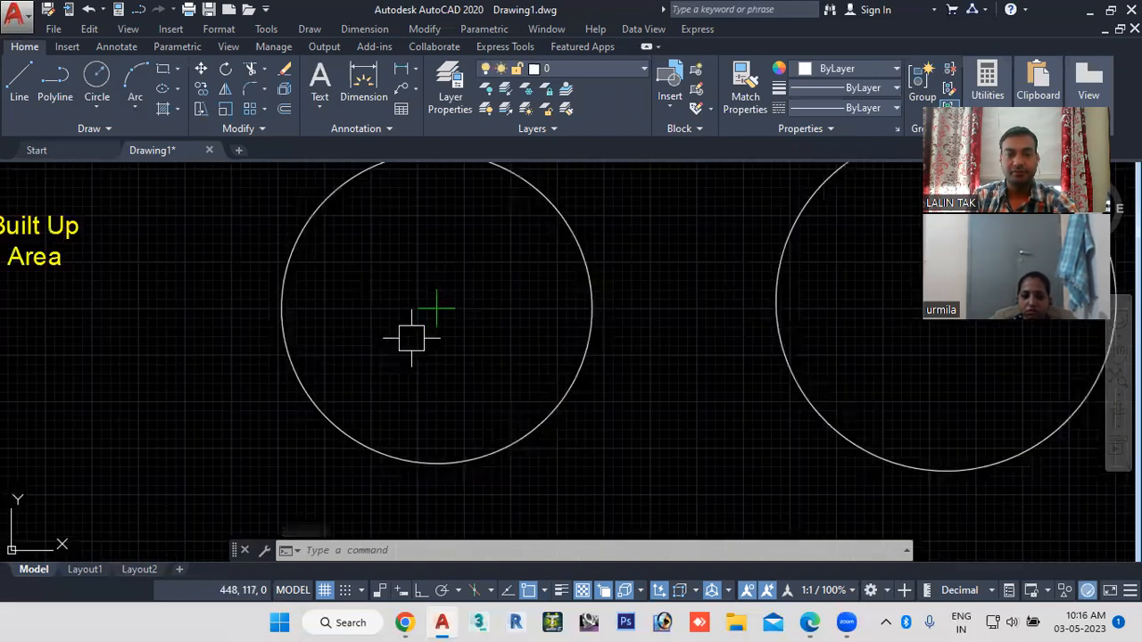
pyautogui.moveTo(464, 374)
pyautogui.mouseDown(button='middle')
pyautogui.moveTo(492, 402)
pyautogui.moveTo(529, 412)
pyautogui.mouseUp(button='middle')
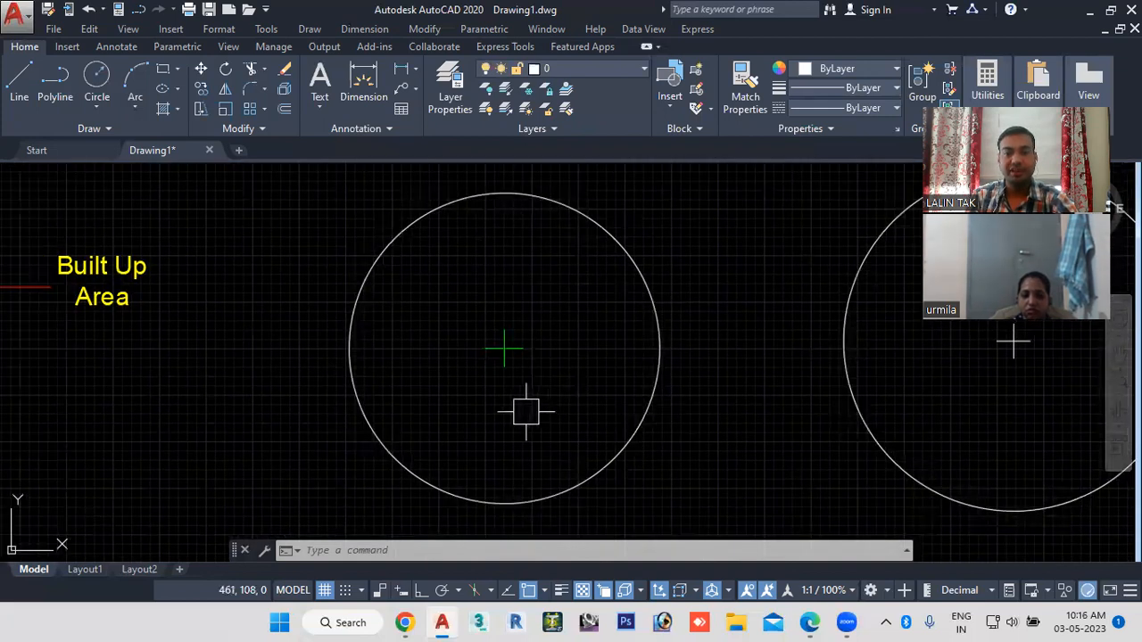
pyautogui.scroll(-2, 526, 412)
pyautogui.click(471, 335)
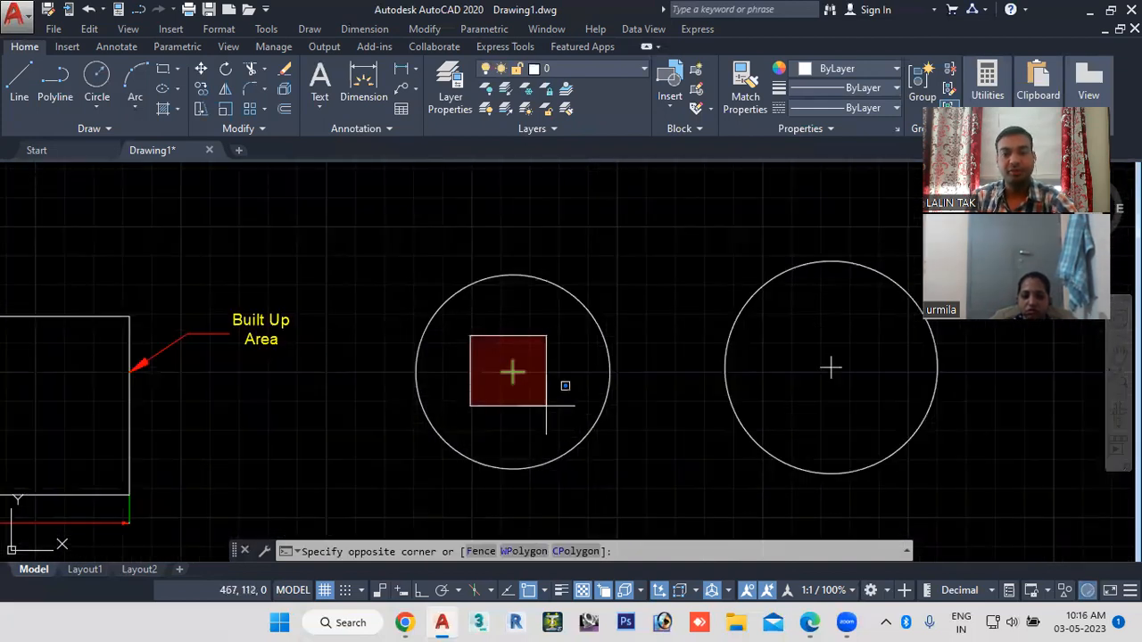
pyautogui.click(553, 408)
pyautogui.press('Delete')
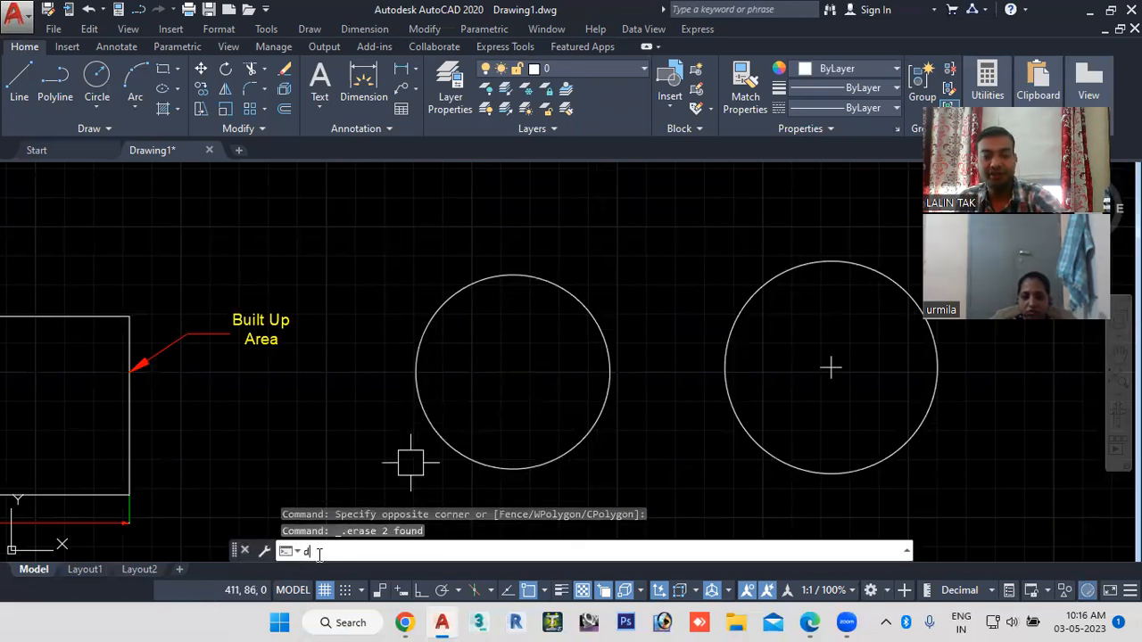
# Step: Apply DIMCENTER to the unmarked circle to place a center mark with centerlines
pyautogui.write('dce')
pyautogui.press('Return')
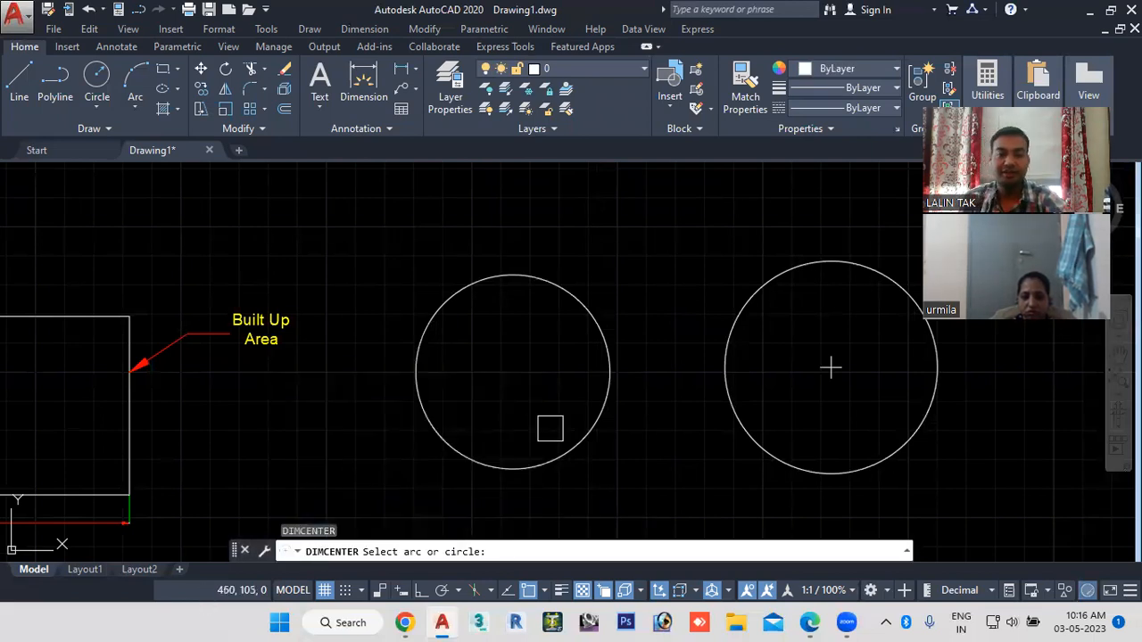
pyautogui.click(585, 447)
pyautogui.moveTo(576, 461); pyautogui.dragTo(546, 415, button='middle')
pyautogui.scroll(2, 455, 349)
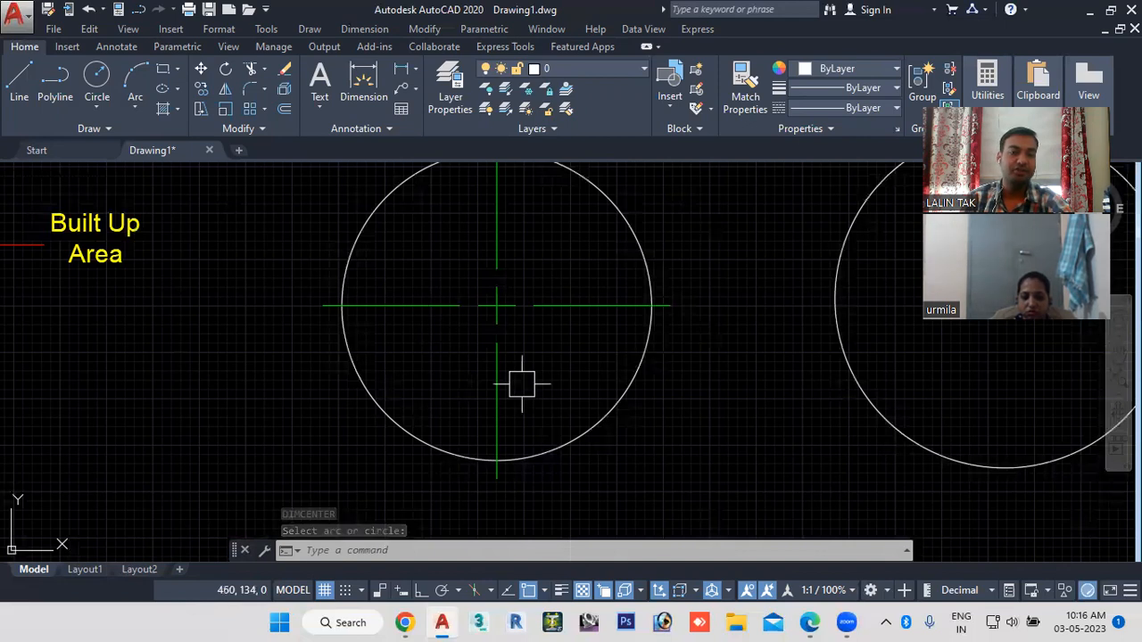
# Step: Delete the white center mark from the second circle
pyautogui.scroll(-2, 752, 453)
pyautogui.moveTo(752, 453); pyautogui.dragTo(413, 447, button='middle')
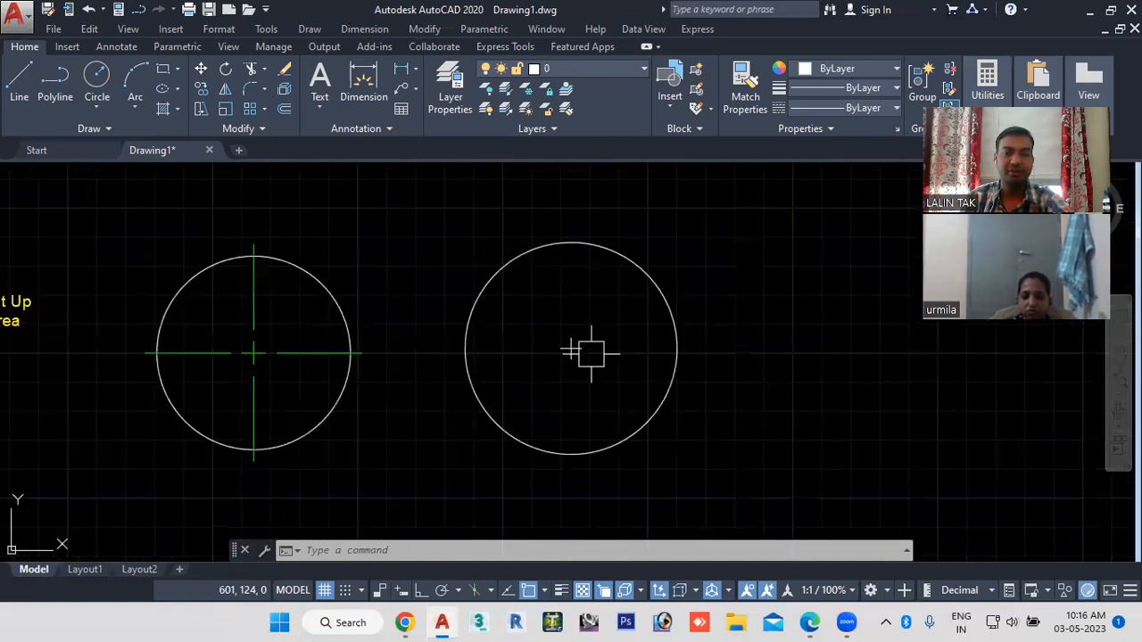
pyautogui.click(533, 305)
pyautogui.click(606, 372)
pyautogui.press('Delete')
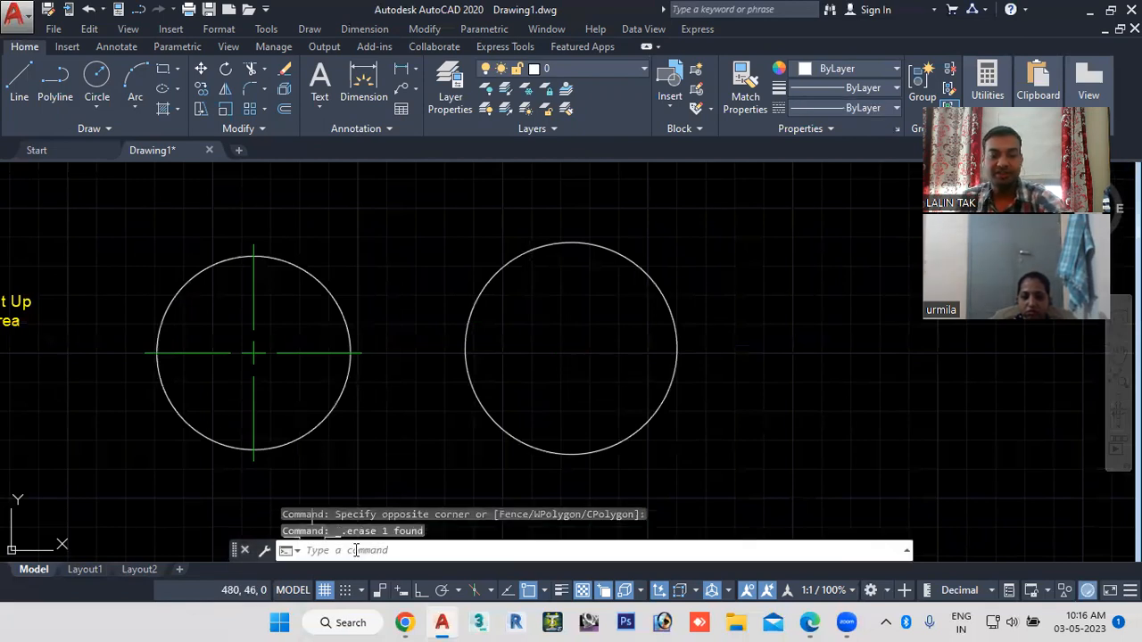
# Step: Add a new associative center mark to the second circle with the CENTERMARK command
pyautogui.write('cen')
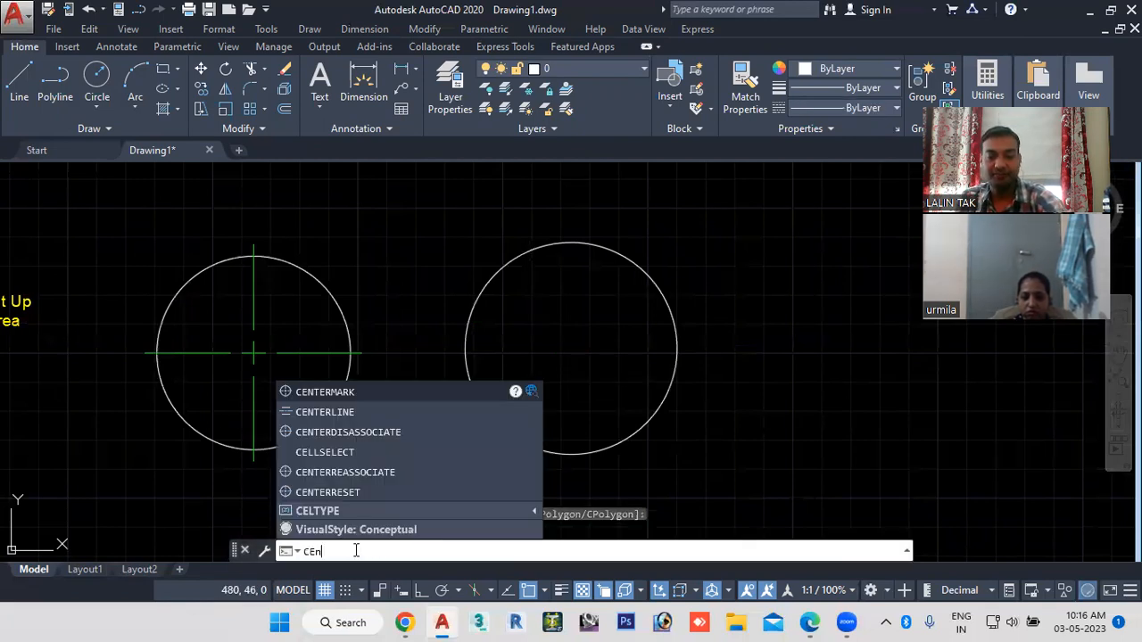
pyautogui.write('ter')
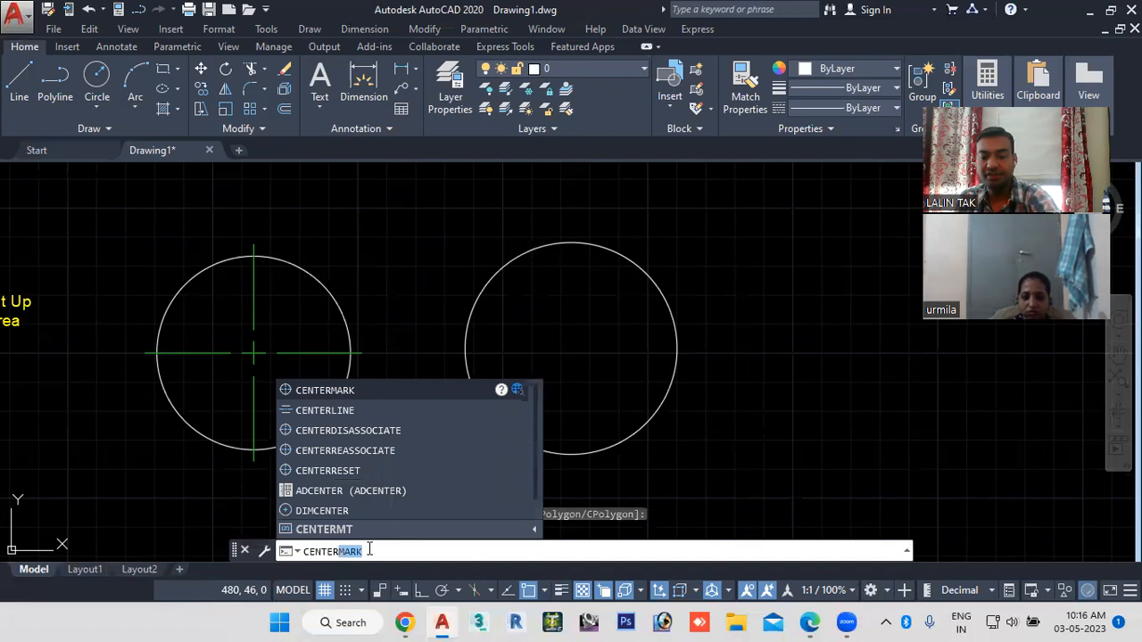
pyautogui.press('Return')
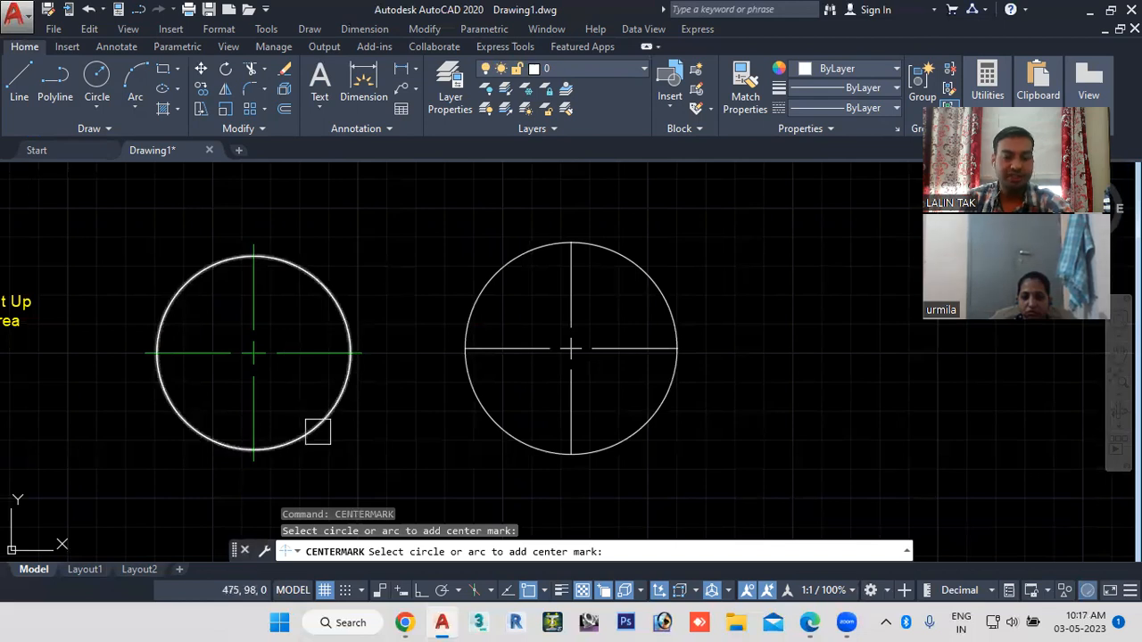
# Step: Open the object properties and set the second circle's center mark color to Yellow
pyautogui.hotkey('ctrl', '1')
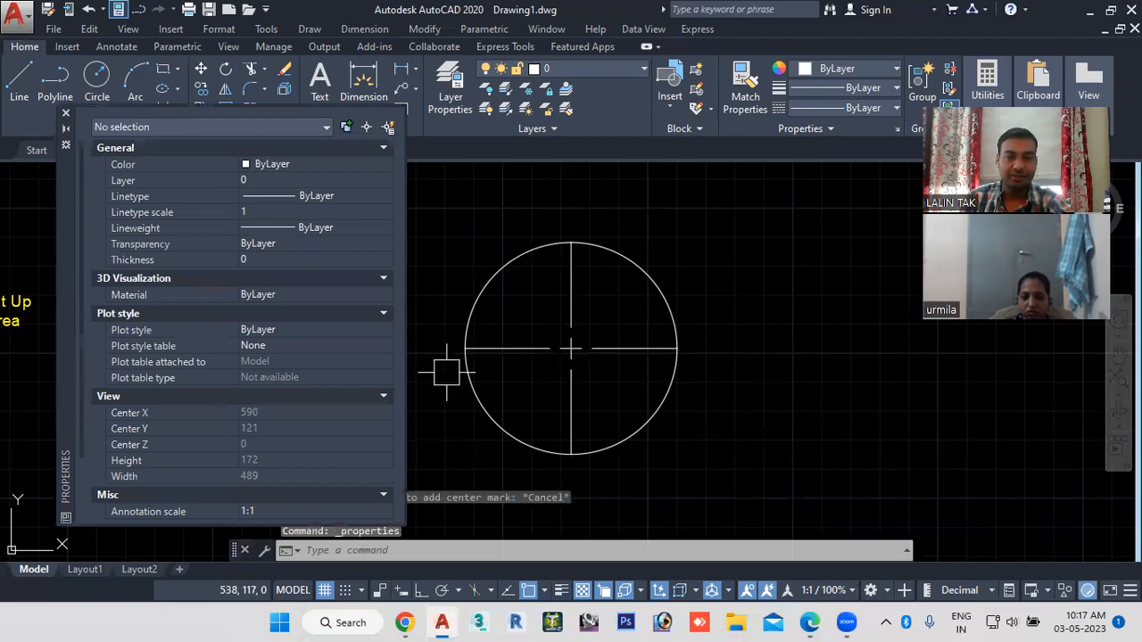
pyautogui.click(549, 351)
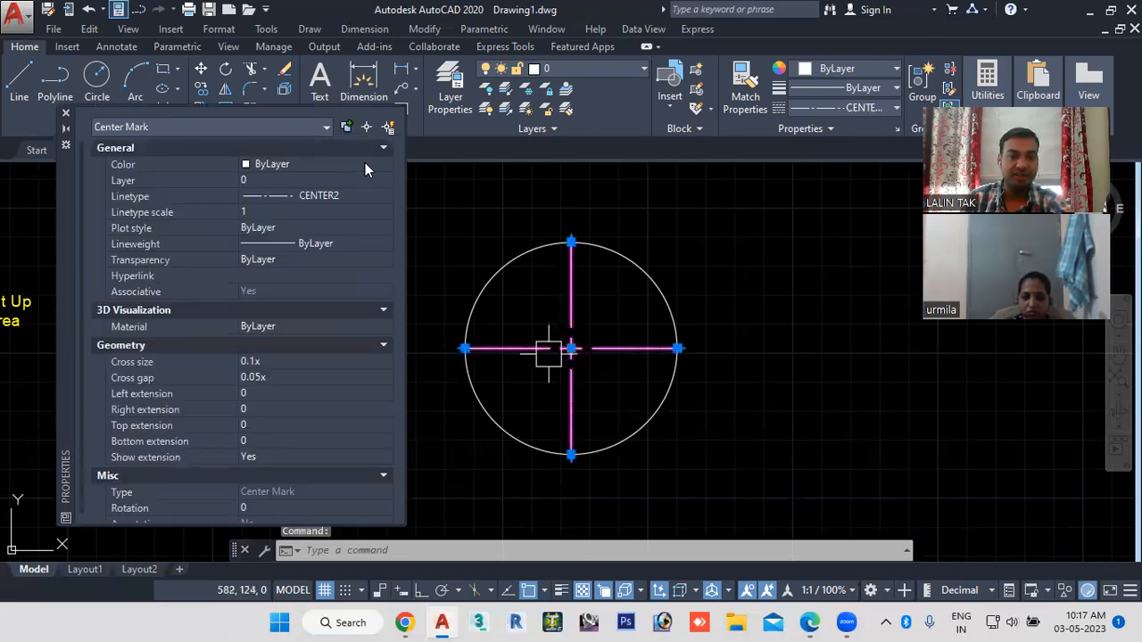
pyautogui.click(376, 160)
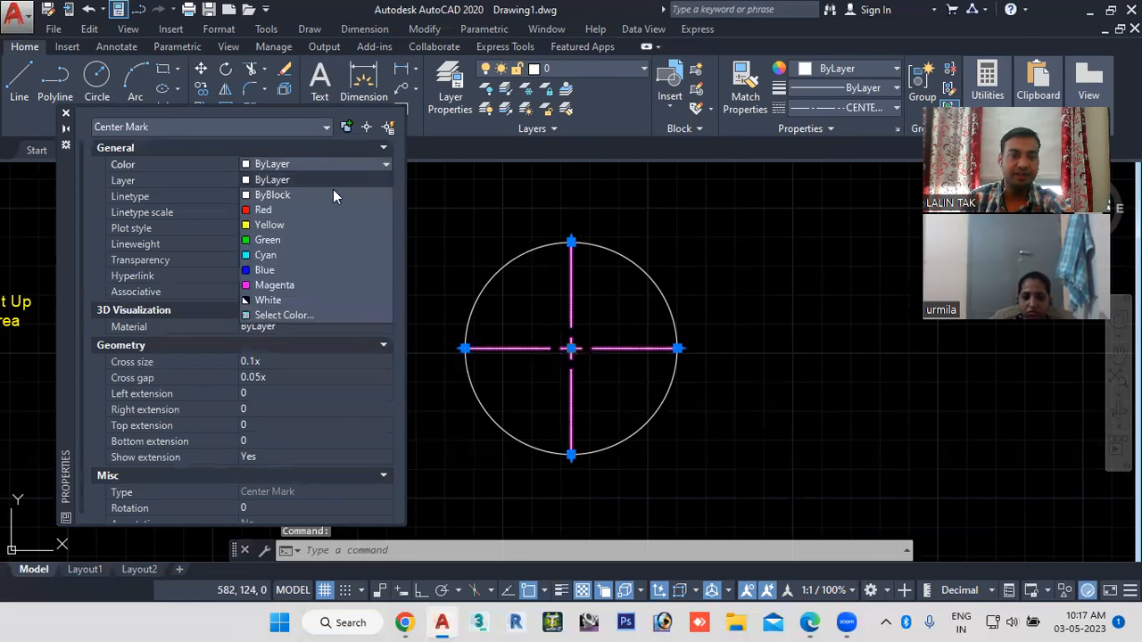
pyautogui.click(277, 228)
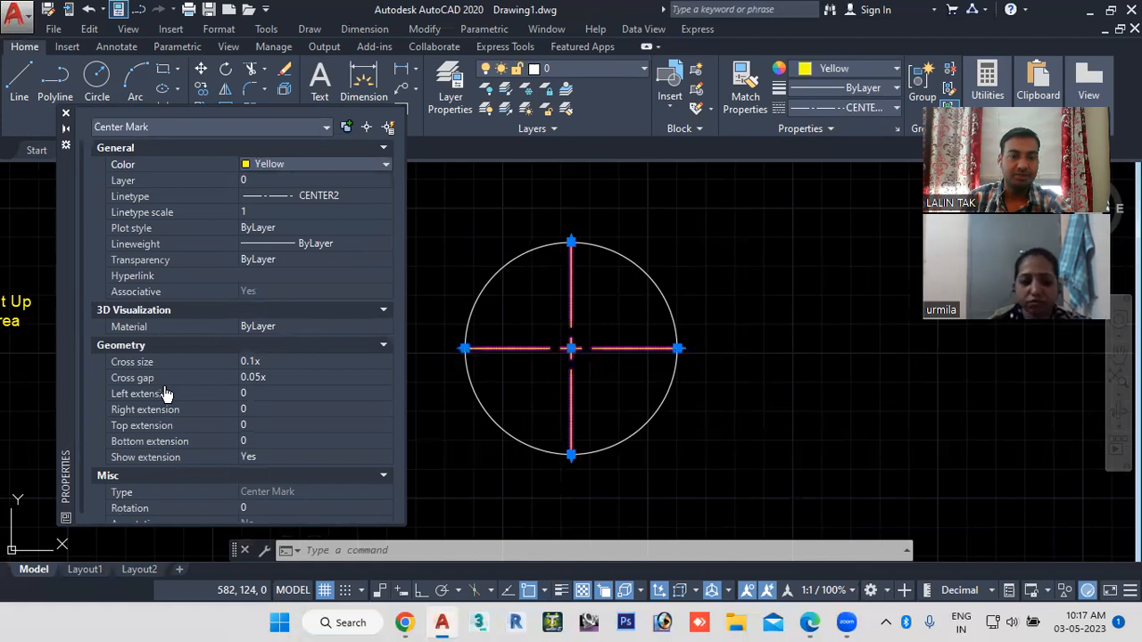
# Step: Set the yellow center mark's cross size to 0.3x and its cross gap to 0.10x
pyautogui.click(250, 362)
pyautogui.click(254, 361)
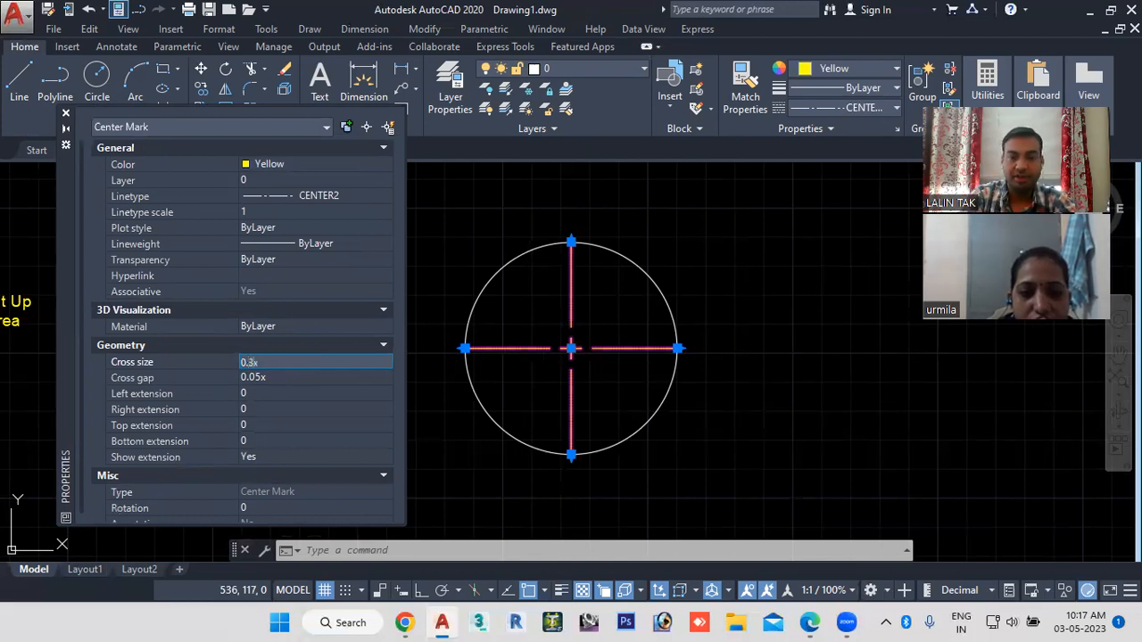
pyautogui.press('Tab')
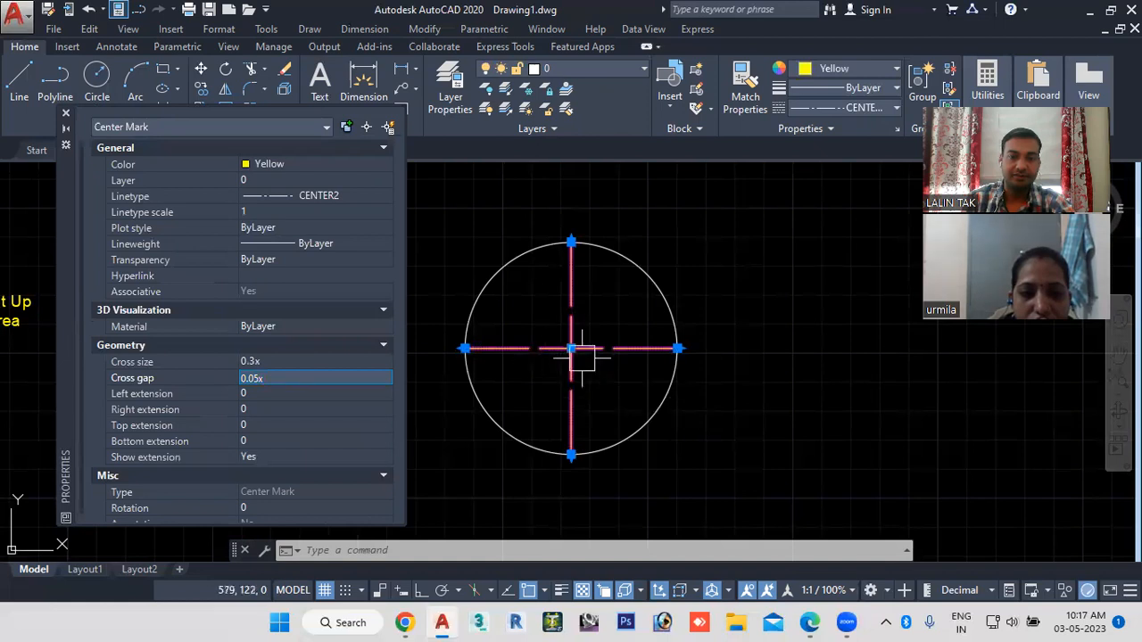
pyautogui.scroll(2, 541, 384)
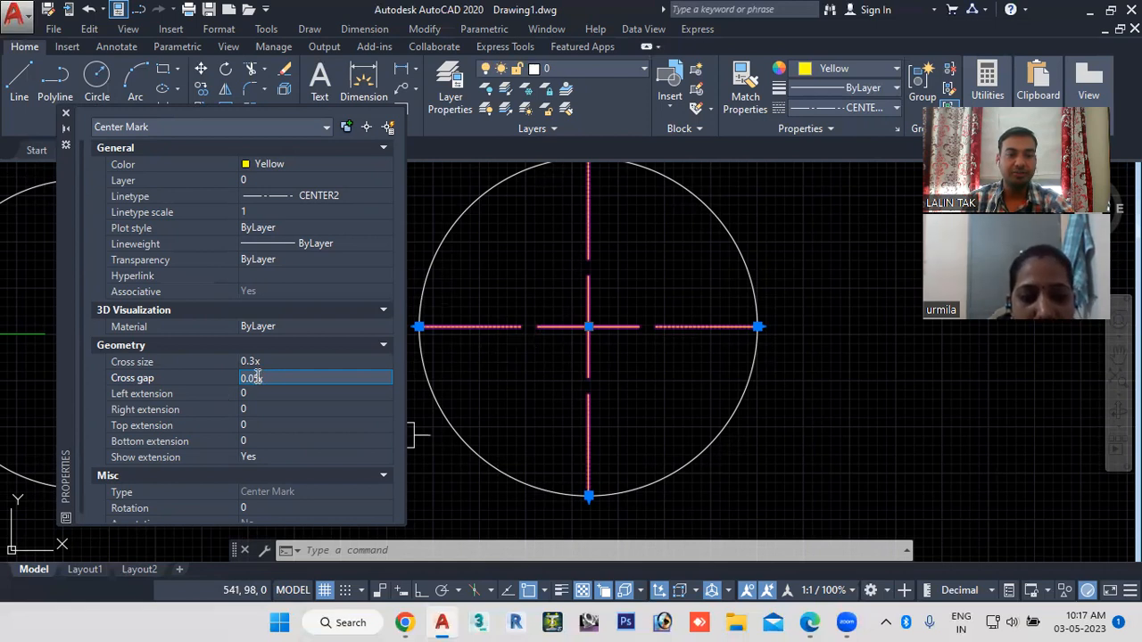
pyautogui.press('BackSpace')
pyautogui.press('BackSpace')
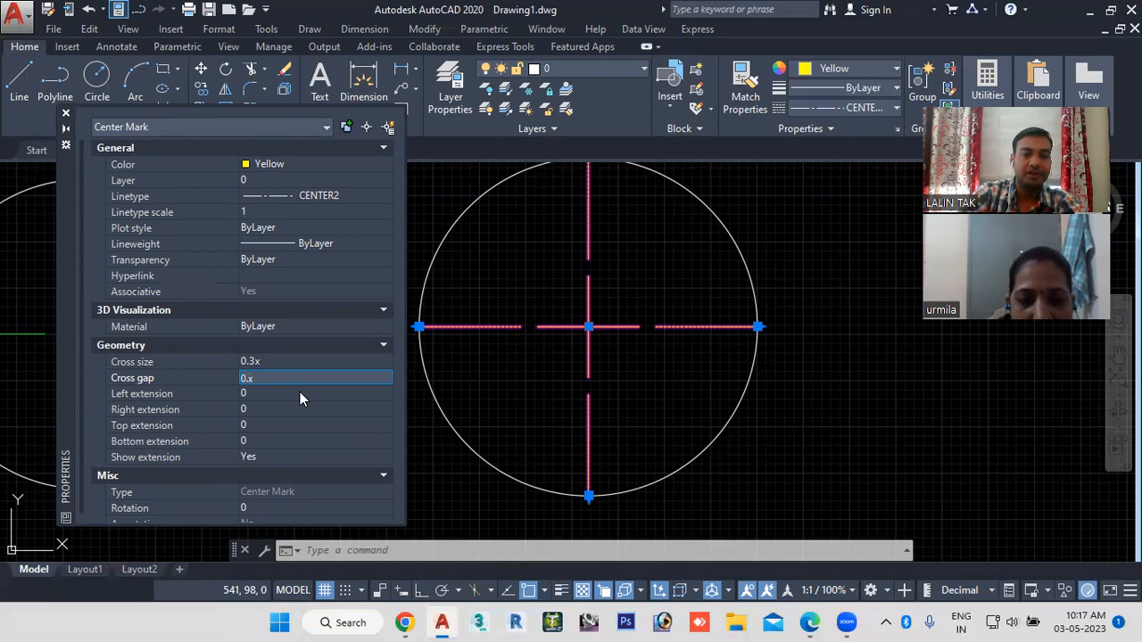
pyautogui.write('10')
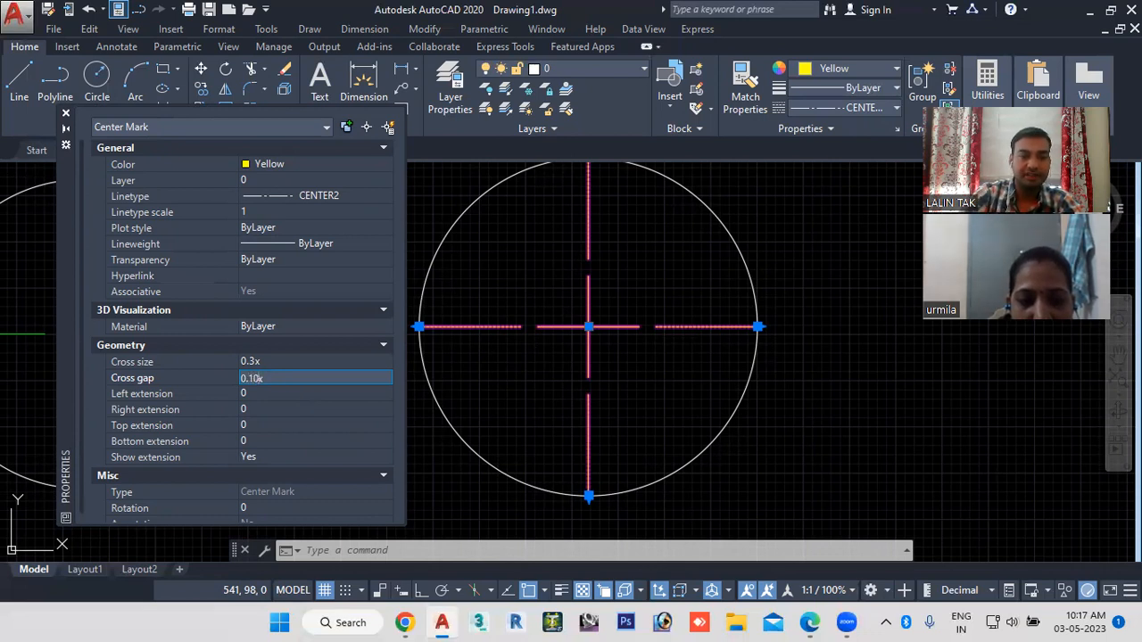
pyautogui.press('Tab')
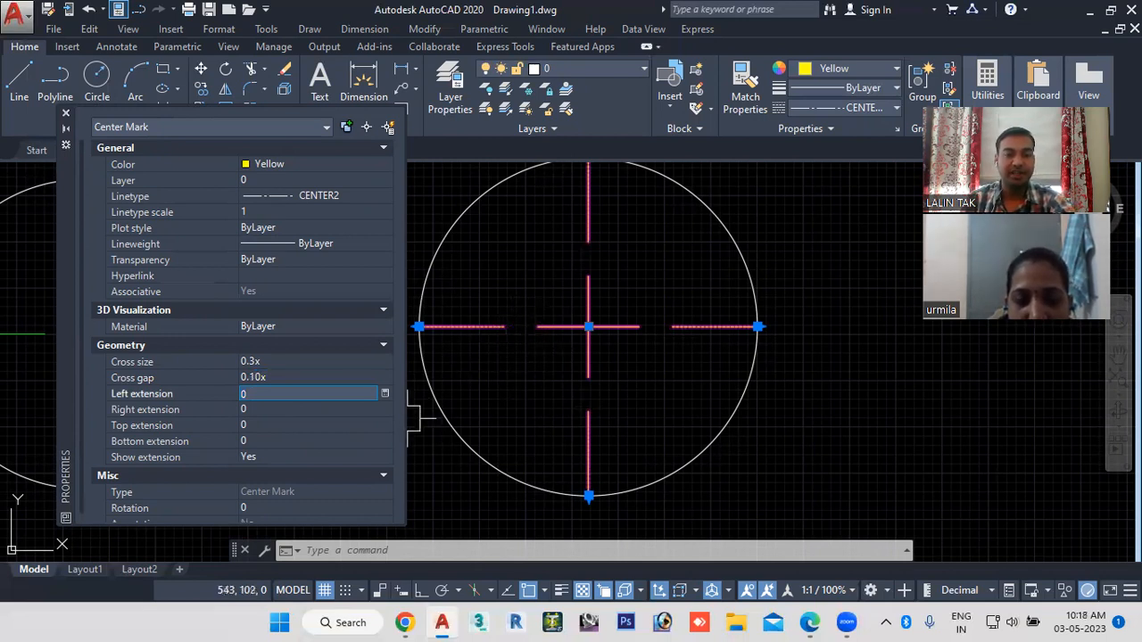
# Step: Change the second circle's center mark linetype to Continuous
pyautogui.click(362, 194)
pyautogui.click(370, 196)
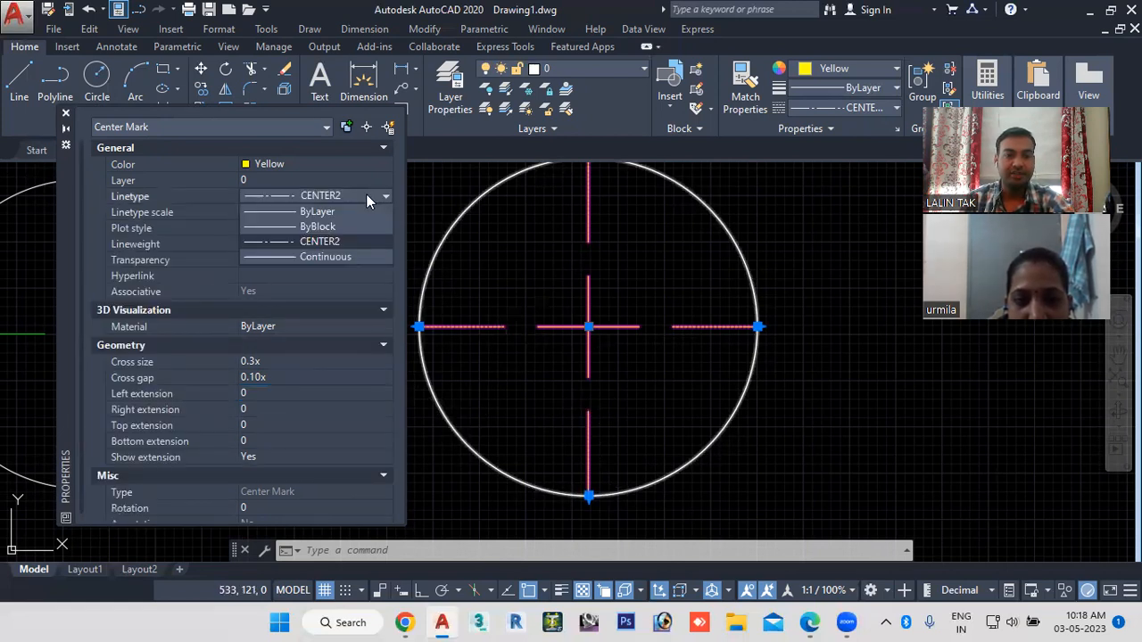
pyautogui.click(330, 256)
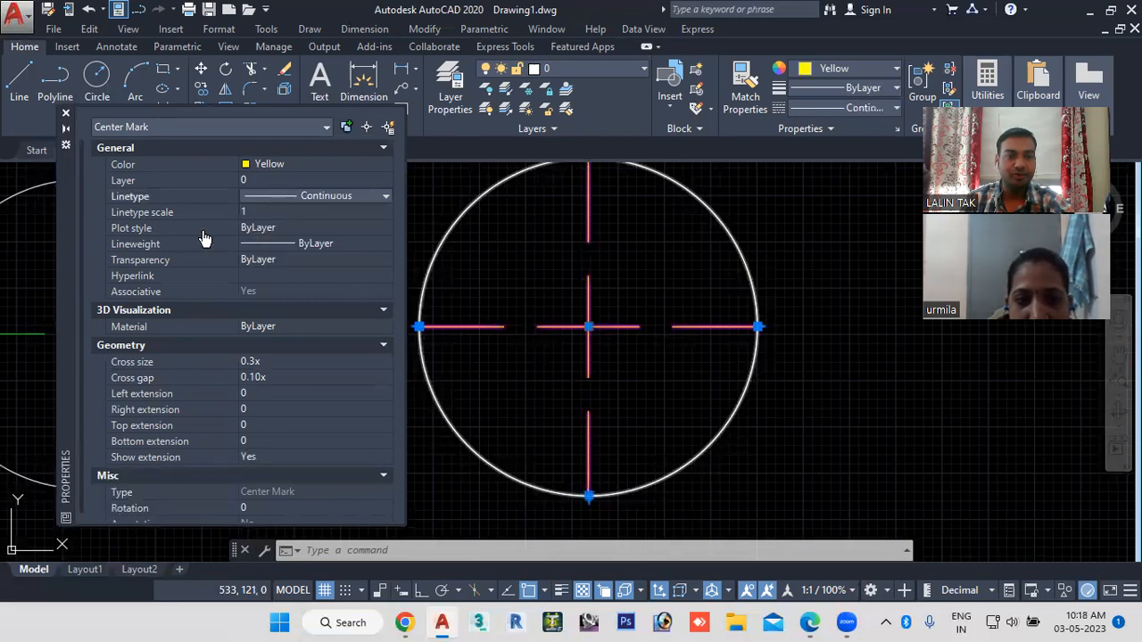
# Step: Set the center mark's lineweight to 2.00 mm and turn on lineweight display, leaving the properties and selection cleared
pyautogui.click(356, 242)
pyautogui.click(366, 243)
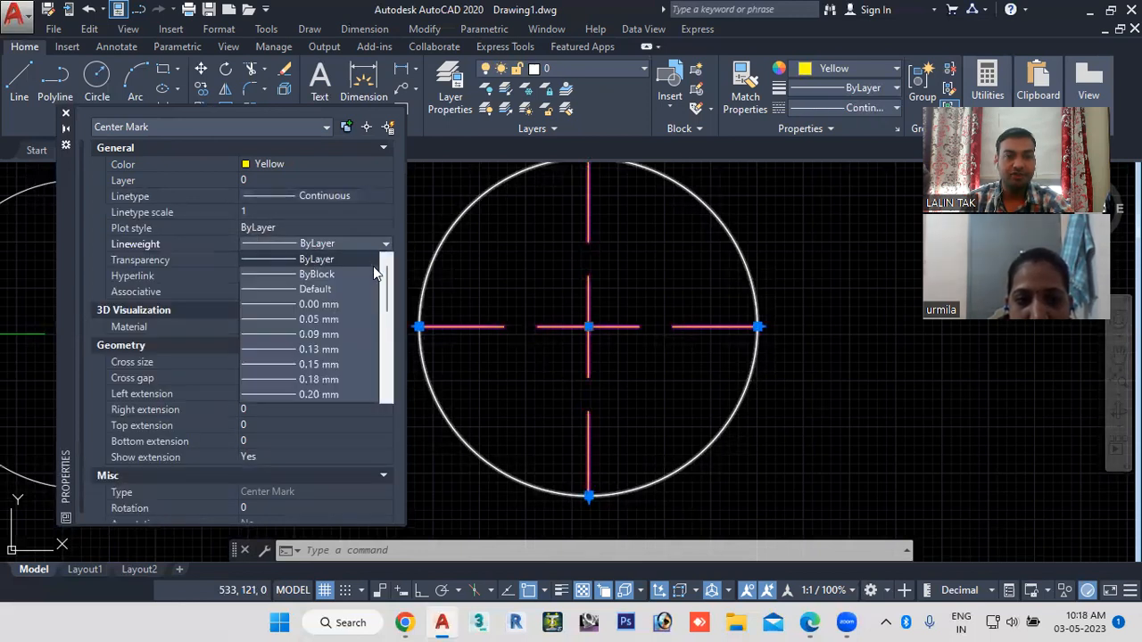
pyautogui.scroll(-6, 321, 357)
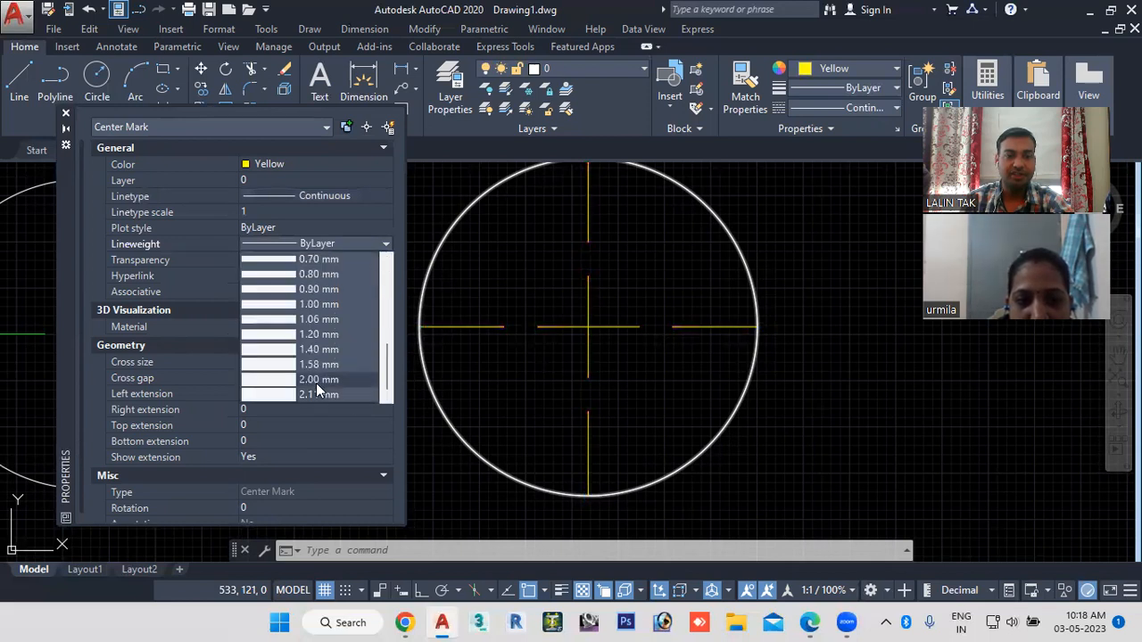
pyautogui.click(316, 380)
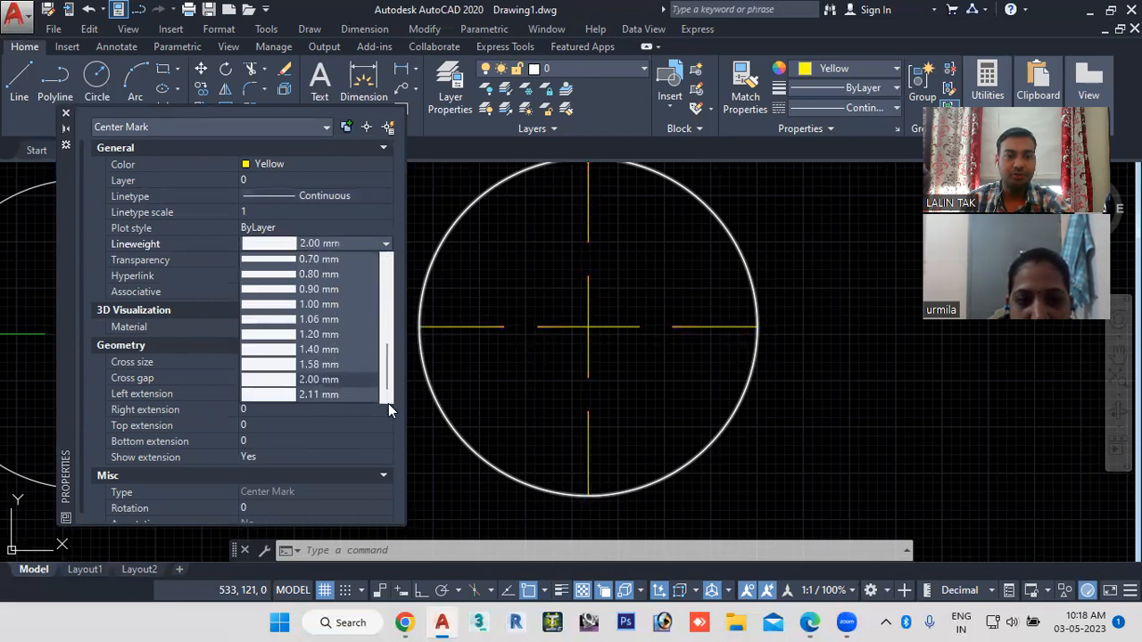
pyautogui.click(562, 591)
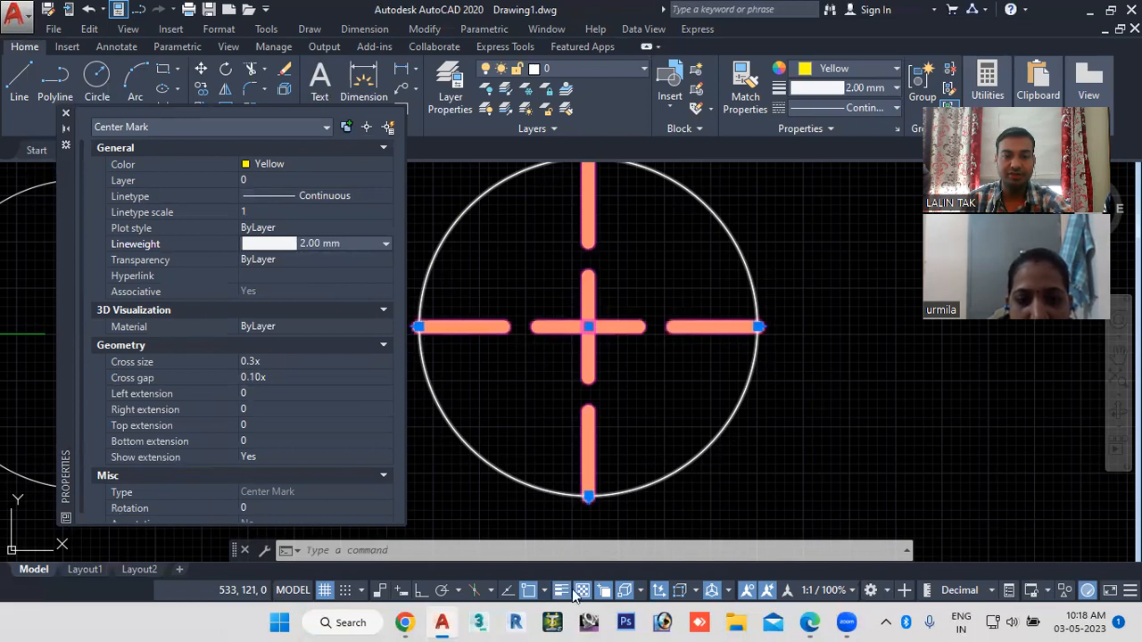
pyautogui.scroll(-1, 780, 416)
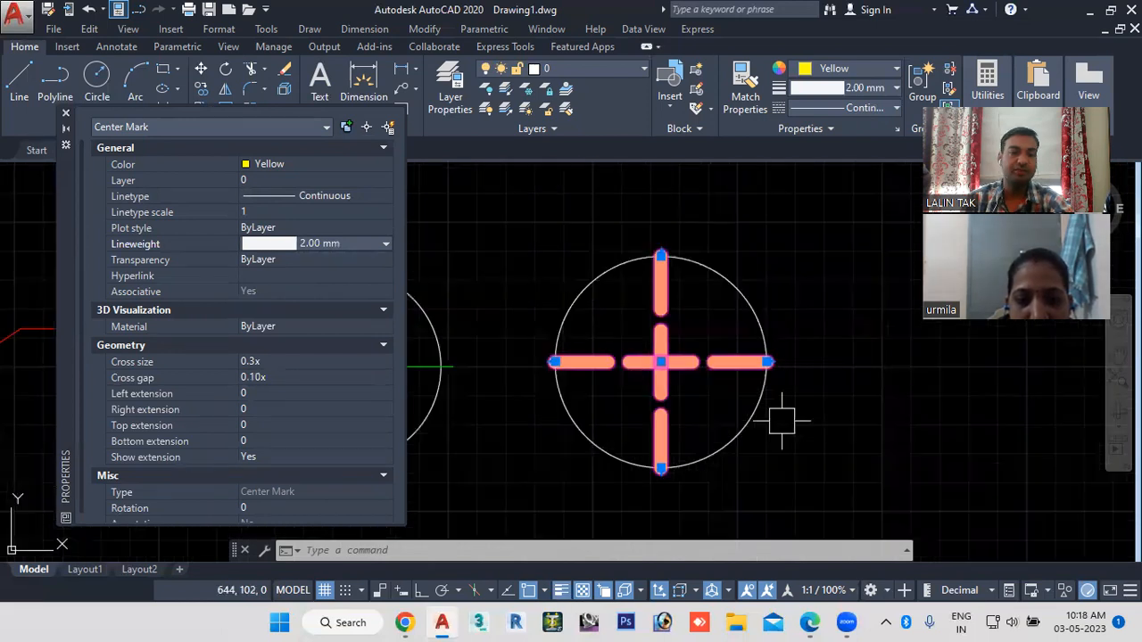
pyautogui.click(65, 113)
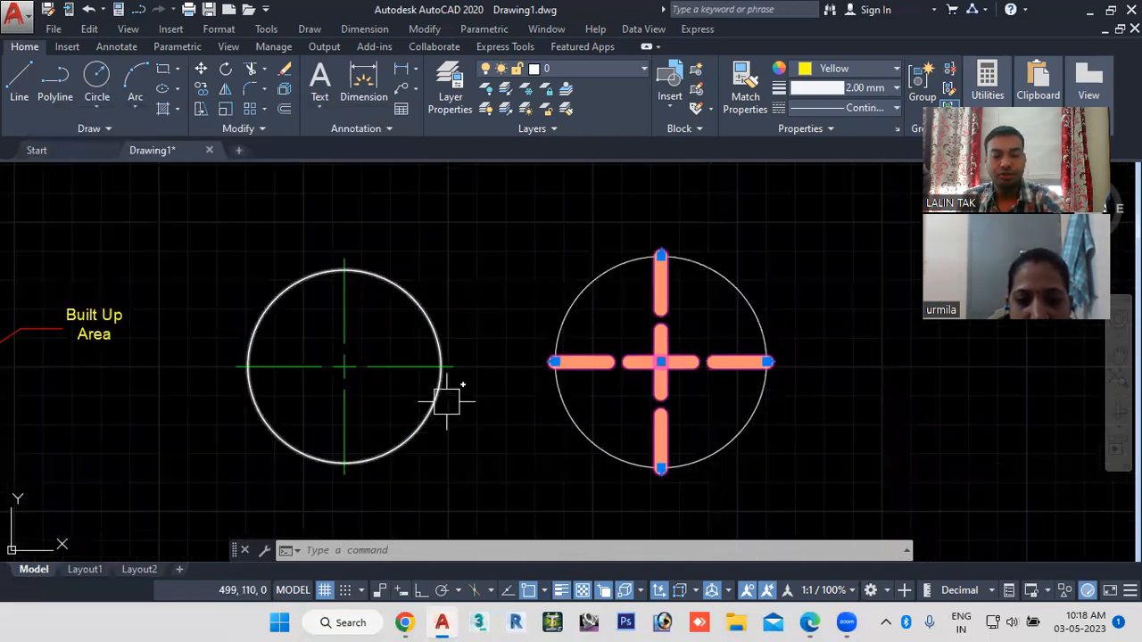
pyautogui.press('Escape')
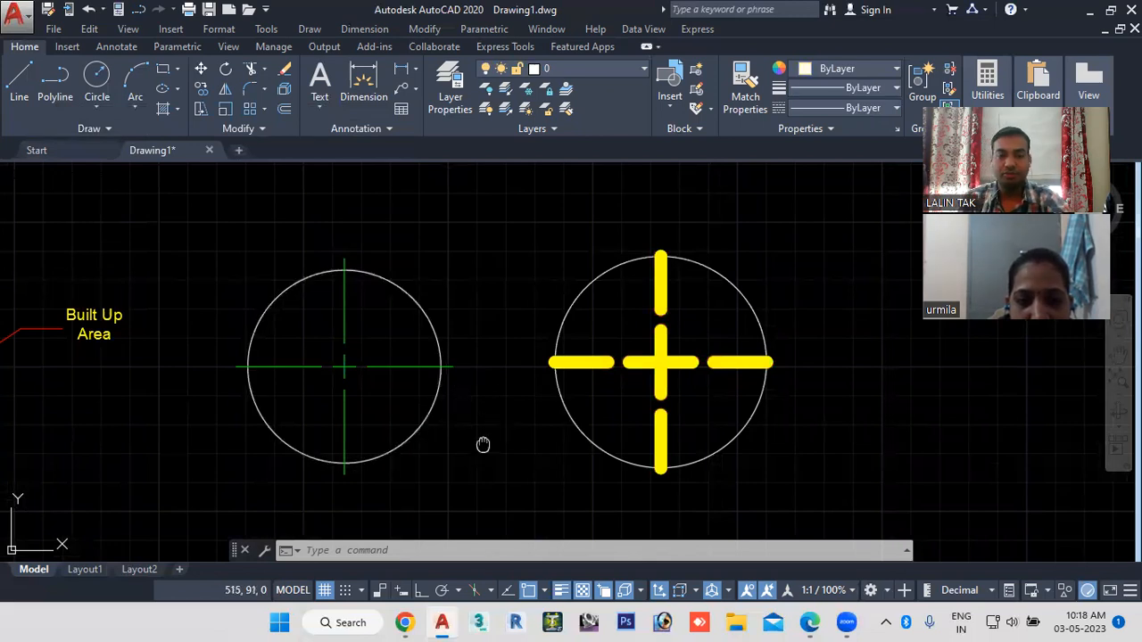
pyautogui.scroll(-3, 499, 428)
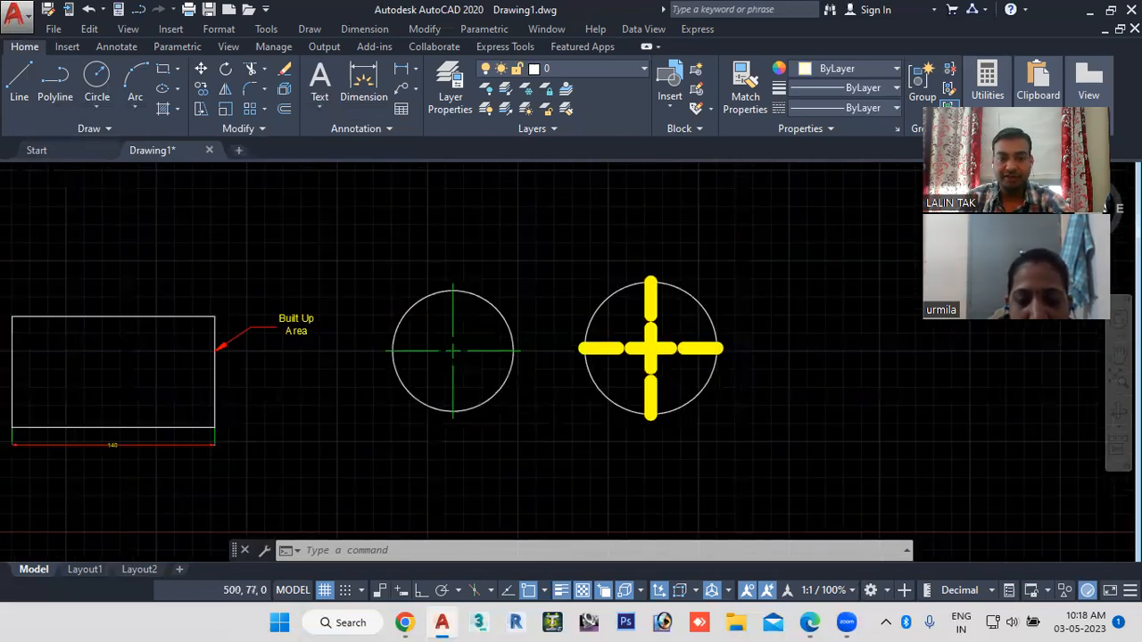
pyautogui.scroll(2, 452, 351)
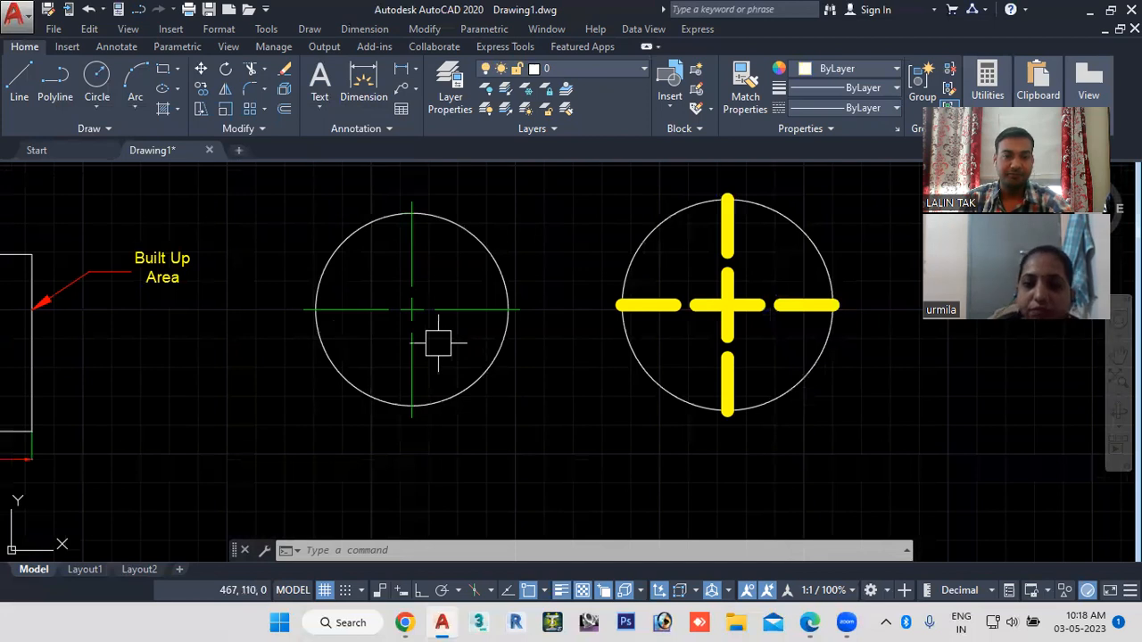
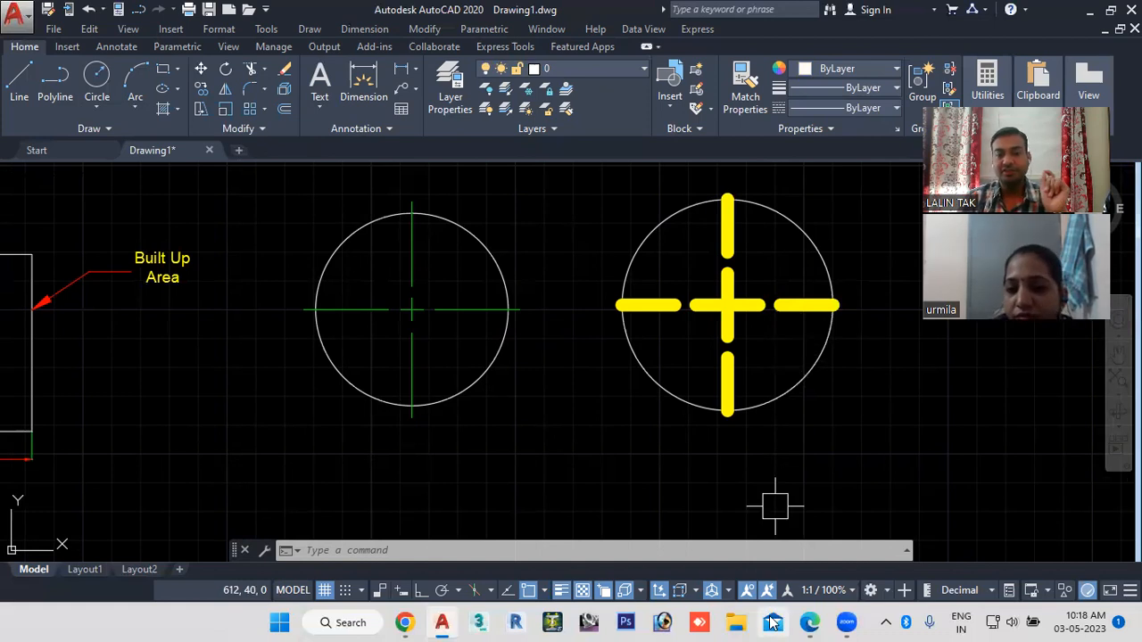
# Step: Switch to Edge to check the command list in Dimension measurement.pdf, and return to AutoCAD
pyautogui.moveTo(809, 622)
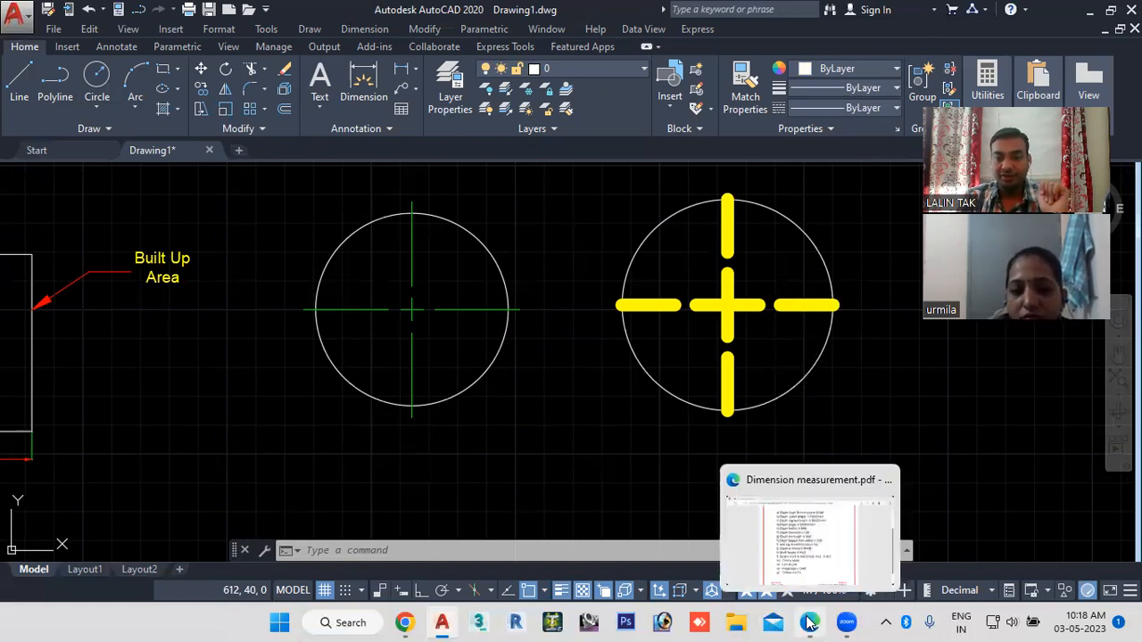
pyautogui.click(785, 526)
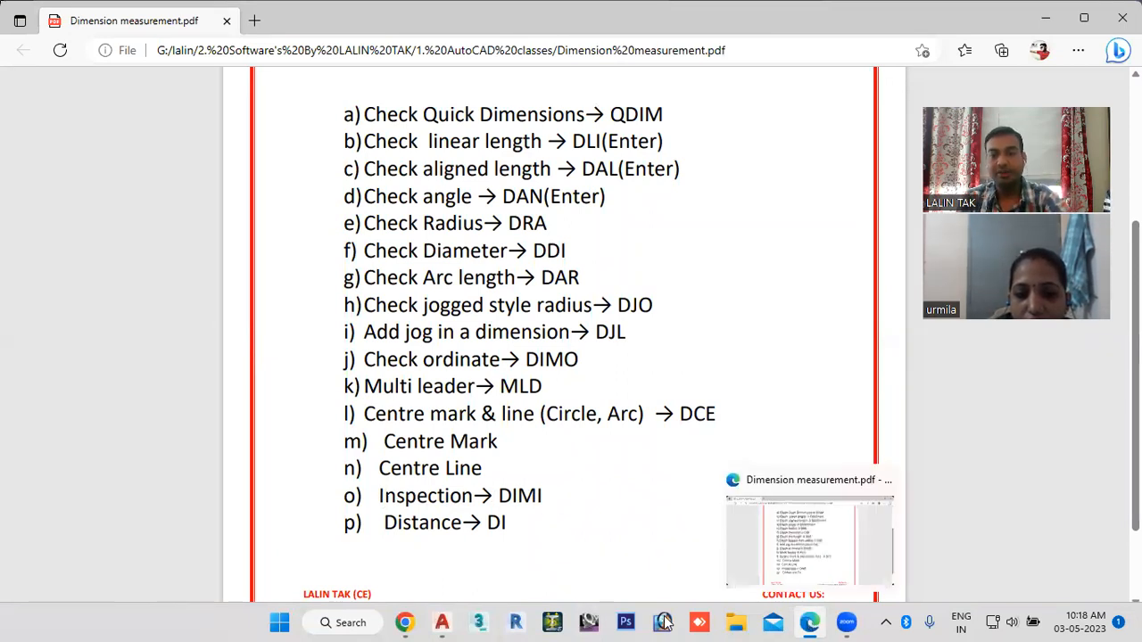
pyautogui.click(446, 622)
# Step: Start DIMINSPECT and choose the horizontal dimension below the rectangle as the dimension to inspect
pyautogui.scroll(-3, 462, 360)
pyautogui.moveTo(461, 362); pyautogui.dragTo(791, 351, button='middle')
pyautogui.scroll(4, 567, 387)
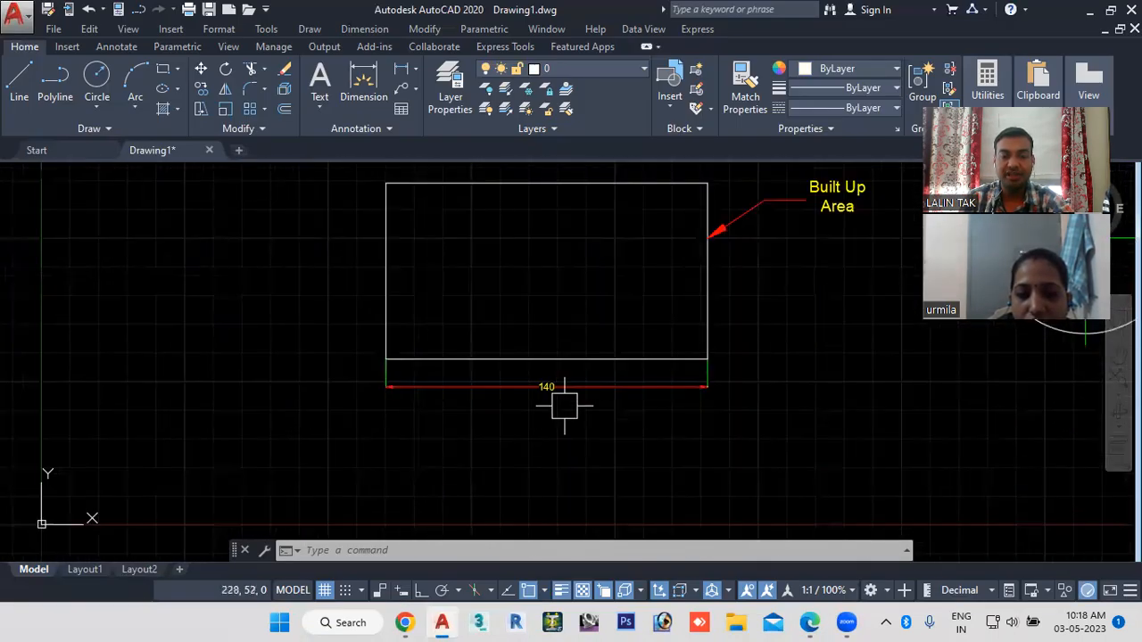
pyautogui.moveTo(565, 400); pyautogui.dragTo(545, 446, button='middle')
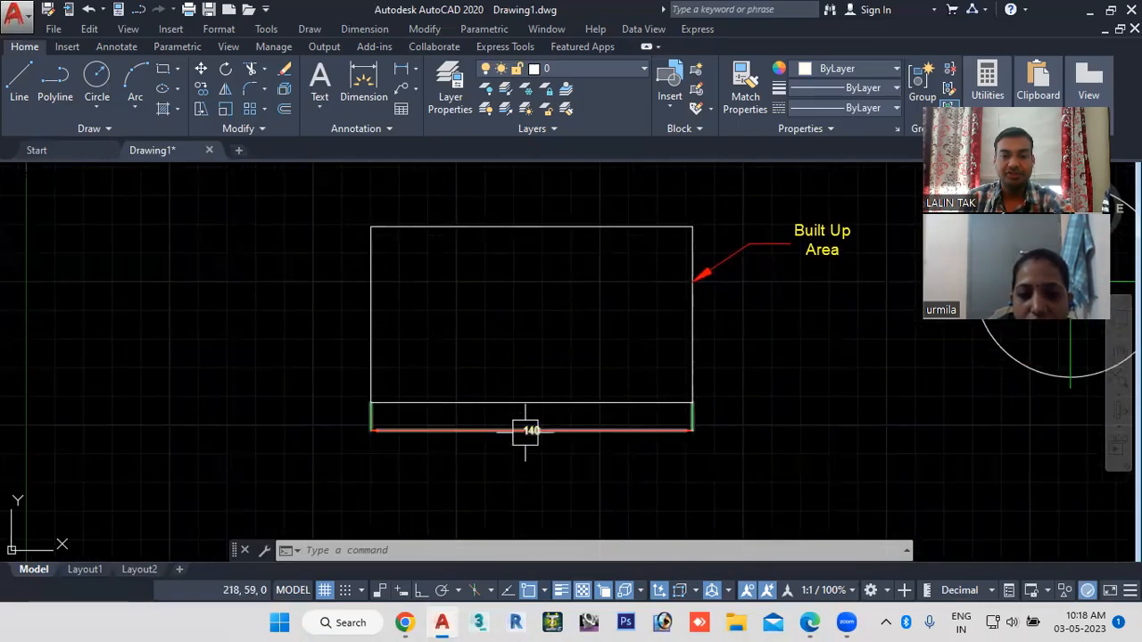
pyautogui.scroll(2, 527, 440)
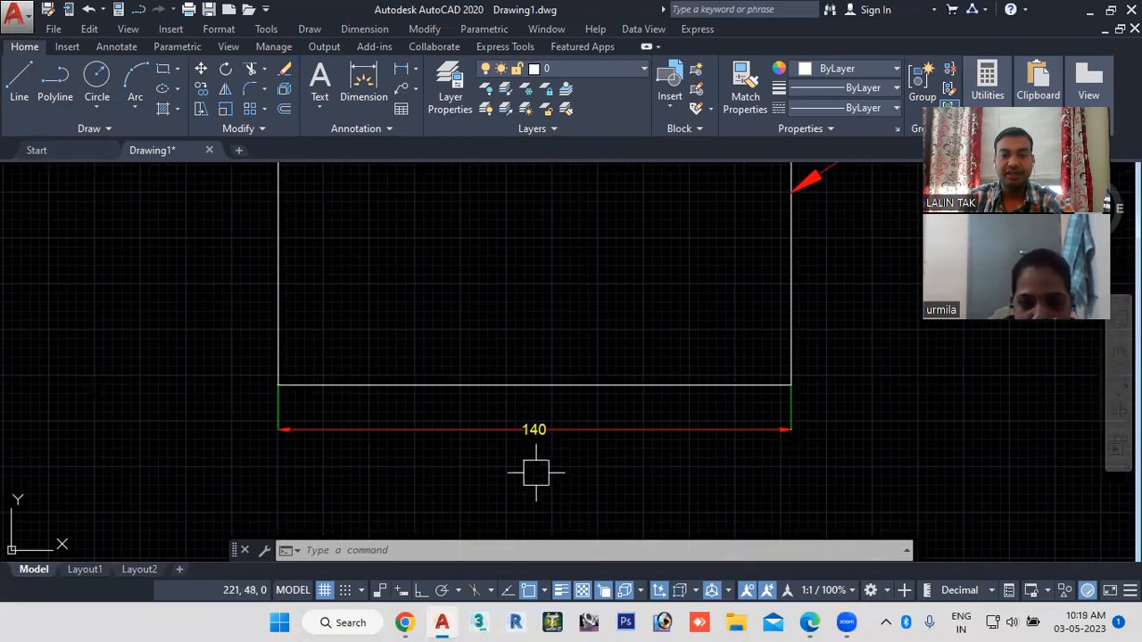
pyautogui.scroll(2, 532, 459)
pyautogui.scroll(2, 542, 429)
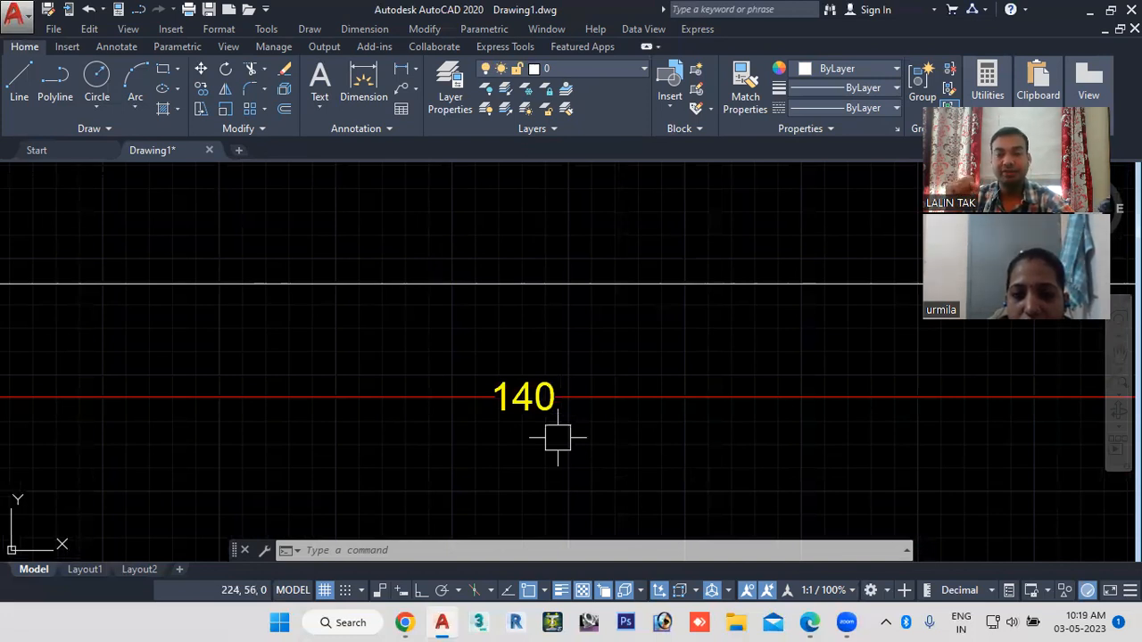
pyautogui.click(362, 551)
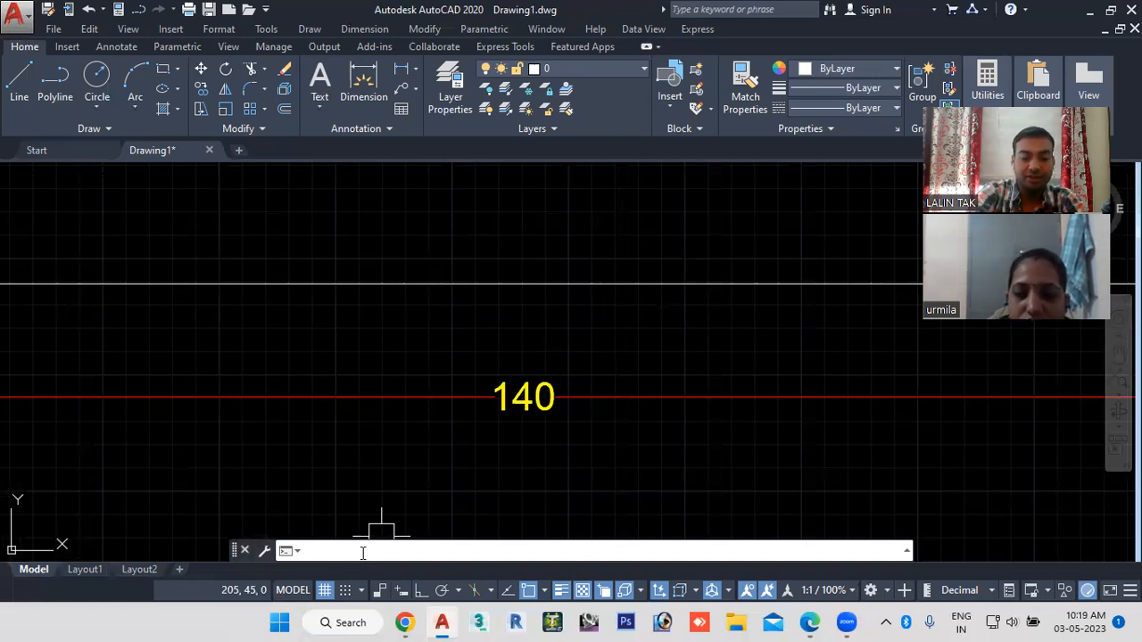
pyautogui.write('dim')
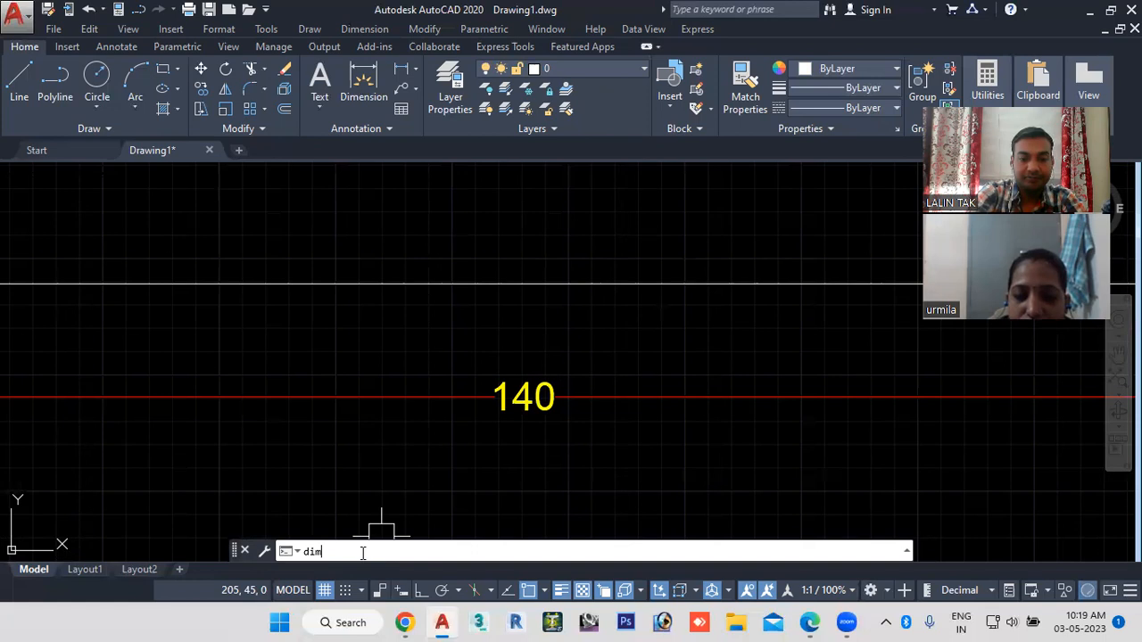
pyautogui.press('BackSpace')
pyautogui.press('BackSpace')
pyautogui.write('i')
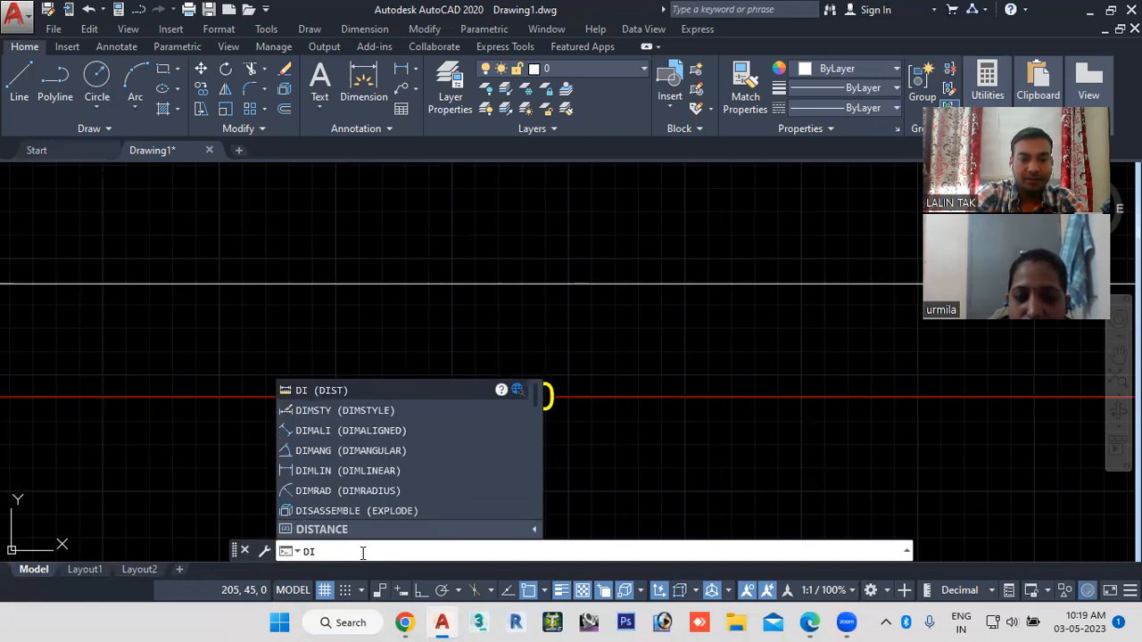
pyautogui.write('ns')
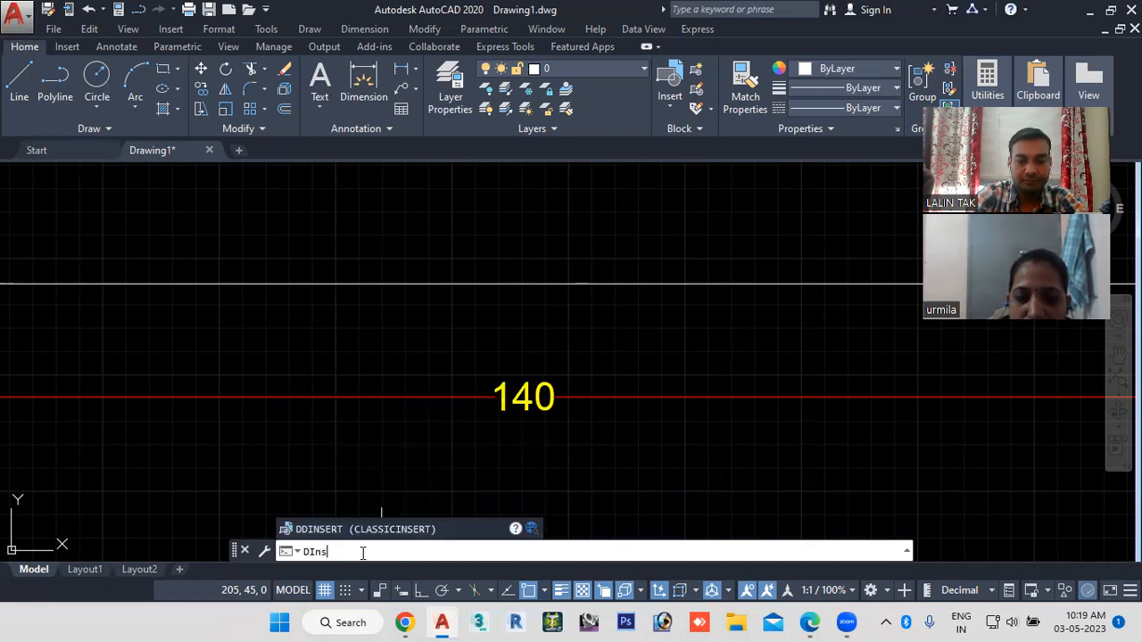
pyautogui.press('BackSpace')
pyautogui.write('d')
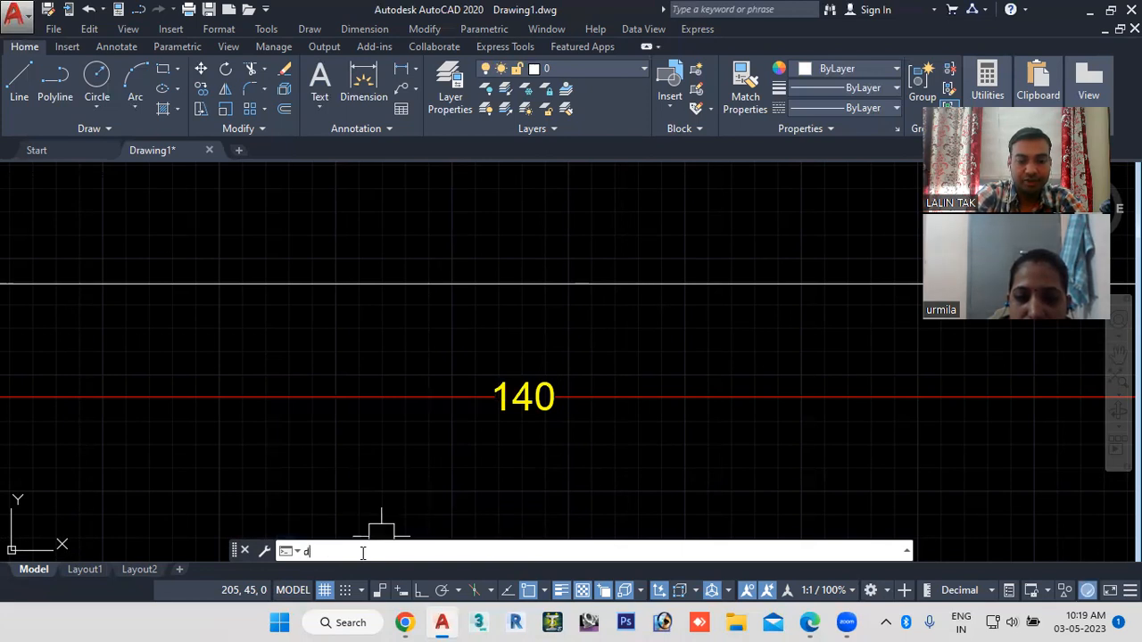
pyautogui.write('imin')
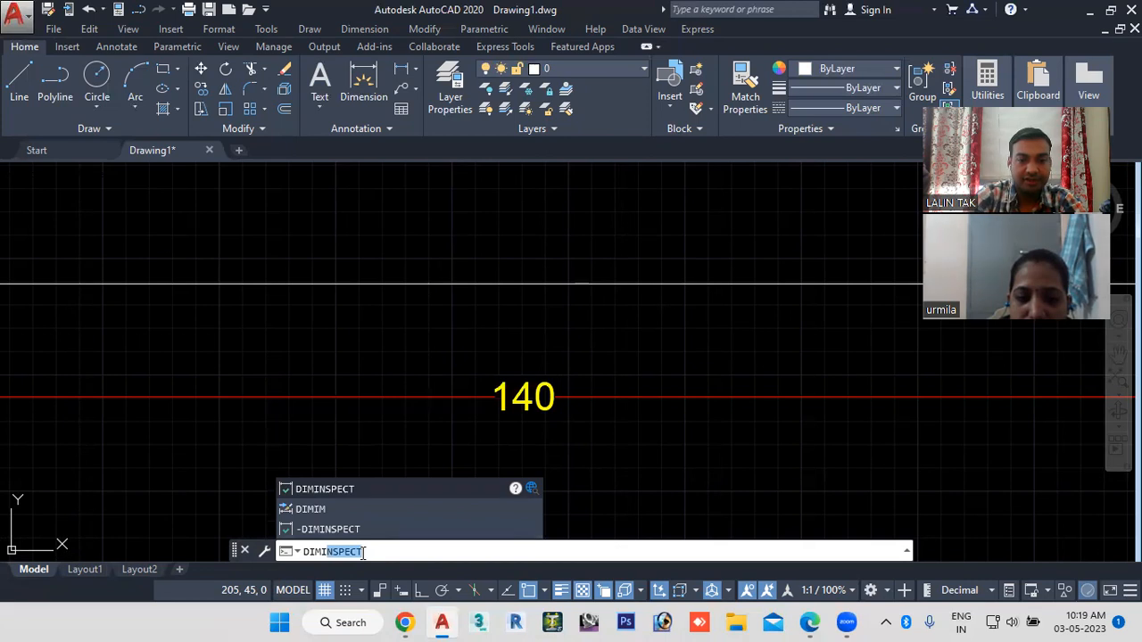
pyautogui.click(363, 553)
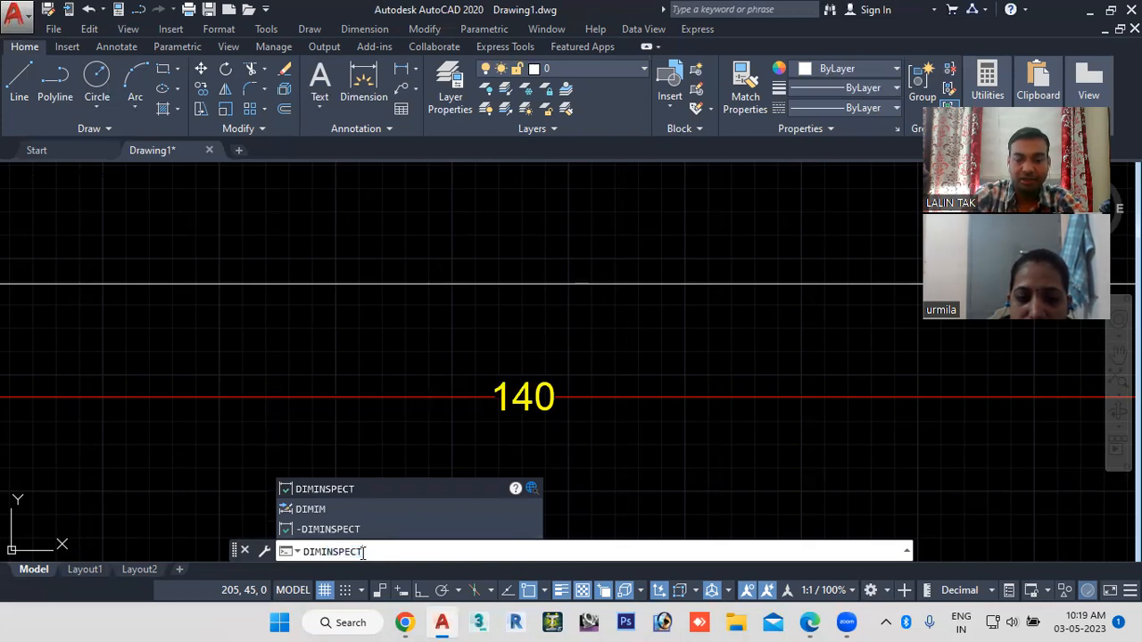
pyautogui.press('Return')
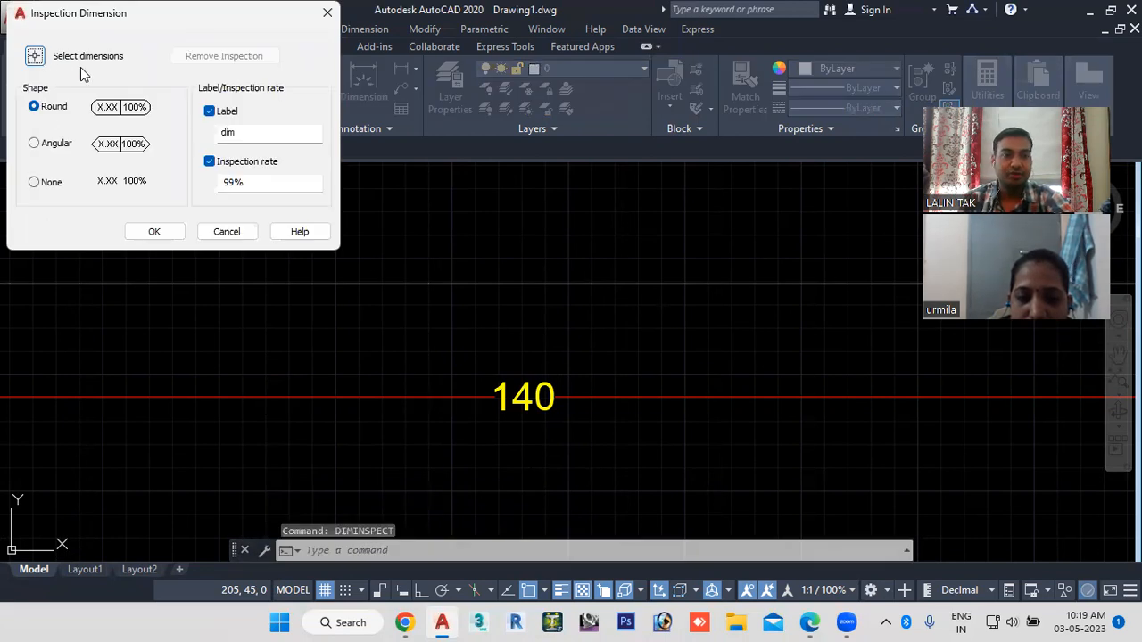
pyautogui.click(34, 58)
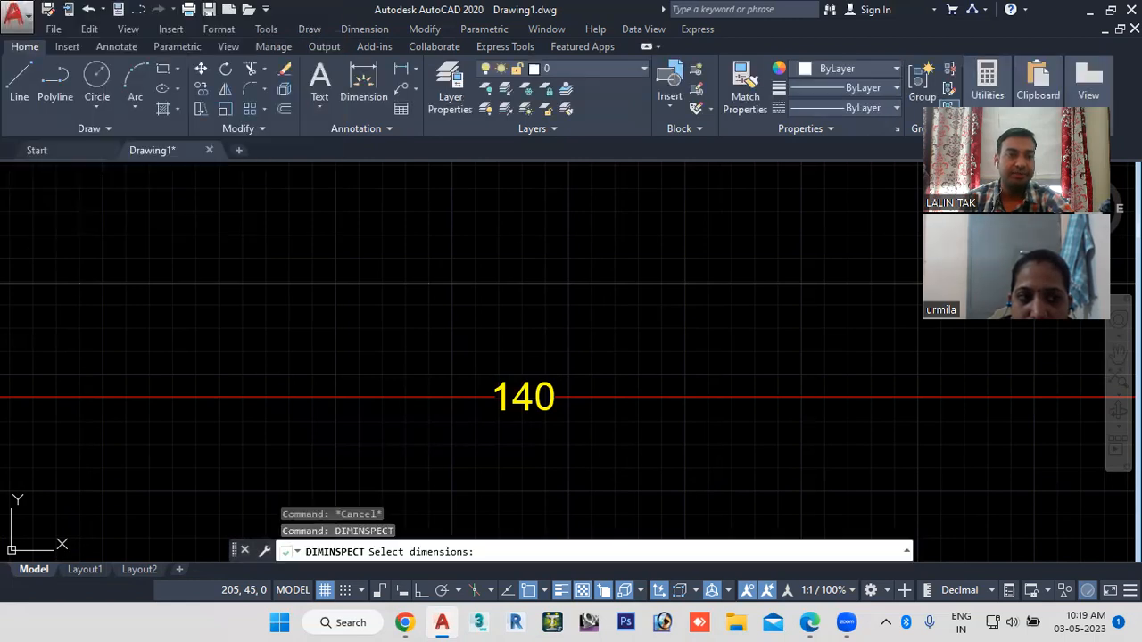
pyautogui.click(433, 396)
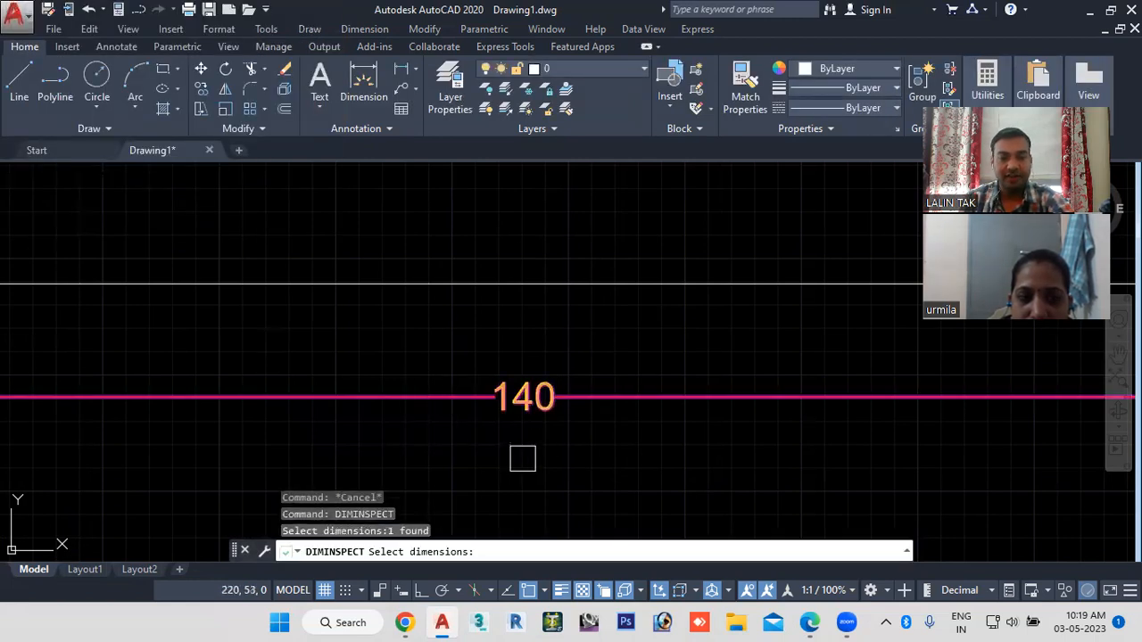
pyautogui.press('Return')
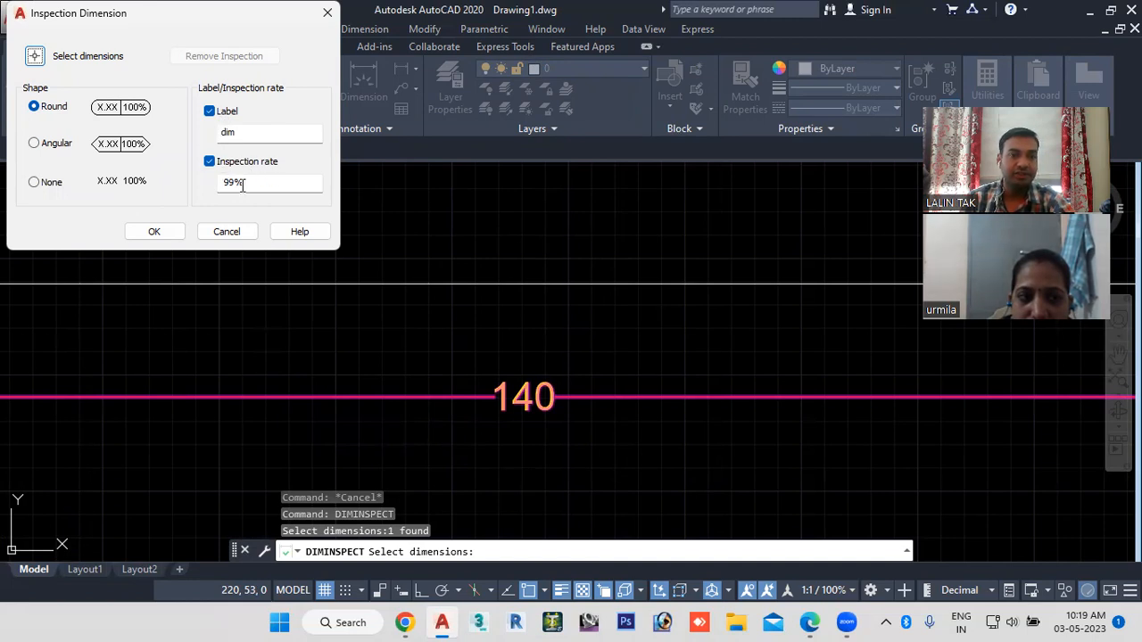
# Step: Apply a round inspection frame to the selected dimension with the inspection rate 5 mm and the label check
pyautogui.moveTo(249, 184); pyautogui.dragTo(124, 204)
pyautogui.write('5')
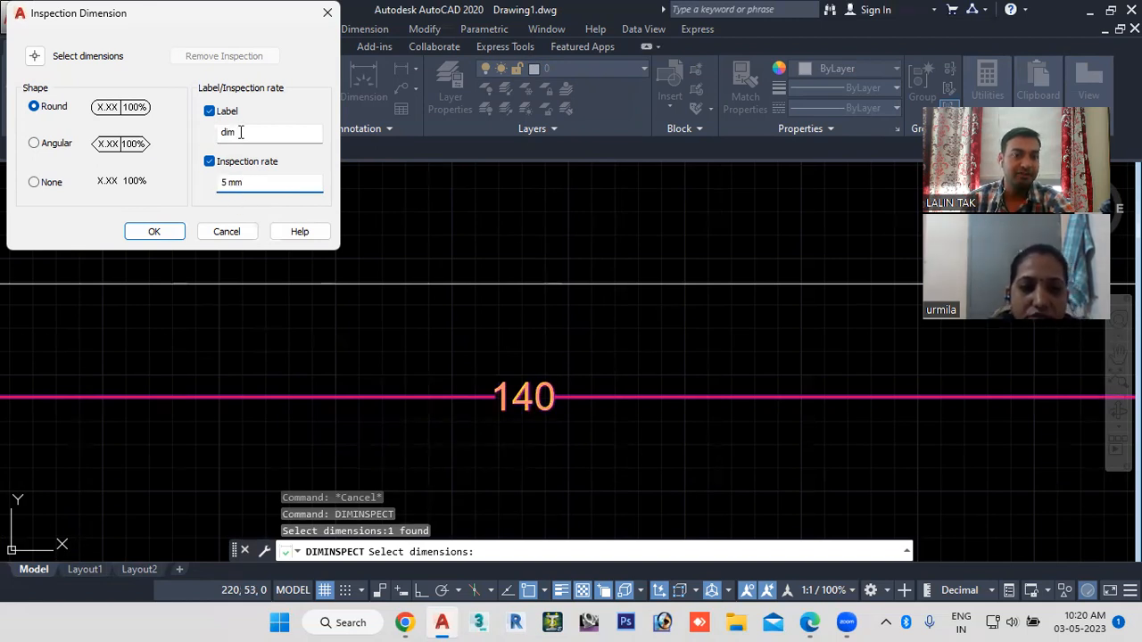
pyautogui.moveTo(241, 132); pyautogui.dragTo(215, 139)
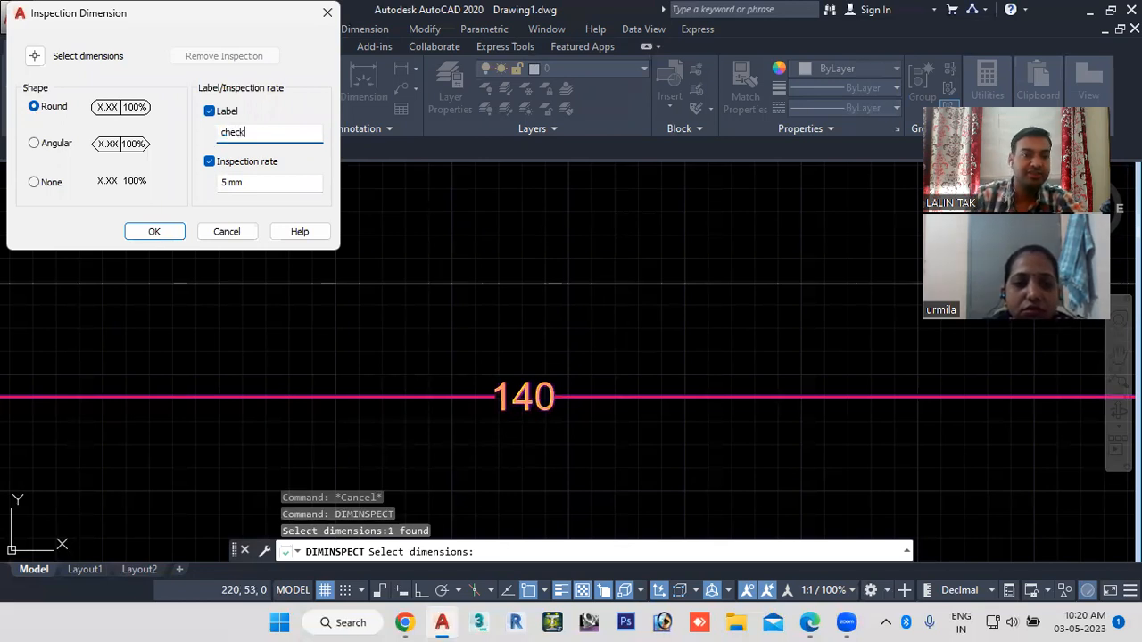
pyautogui.click(154, 230)
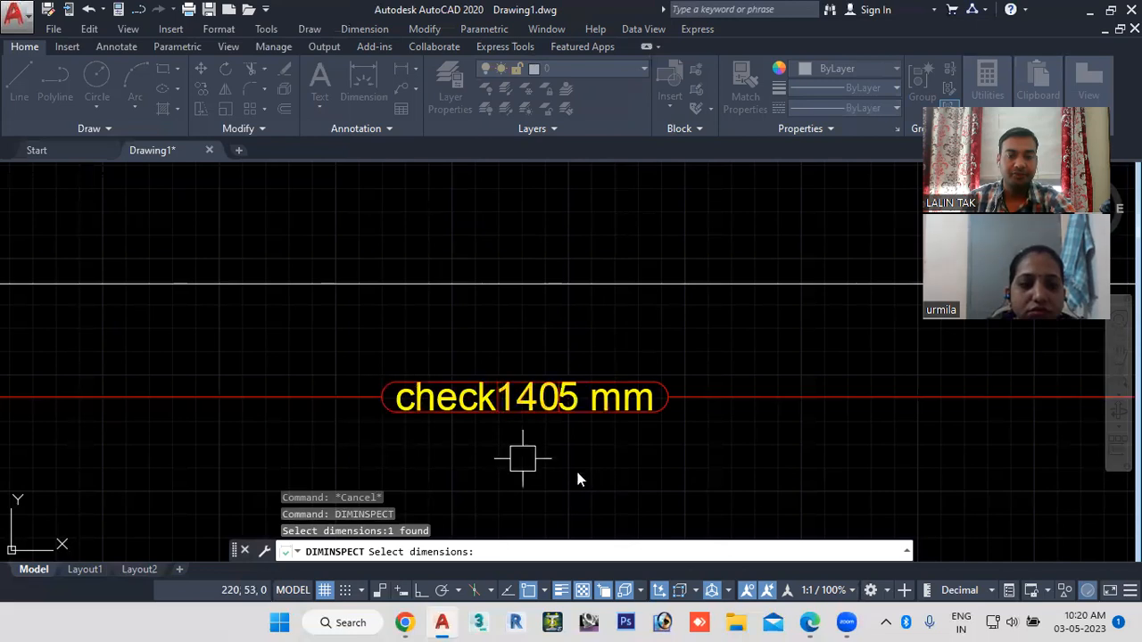
pyautogui.press('Return')
pyautogui.scroll(2, 561, 443)
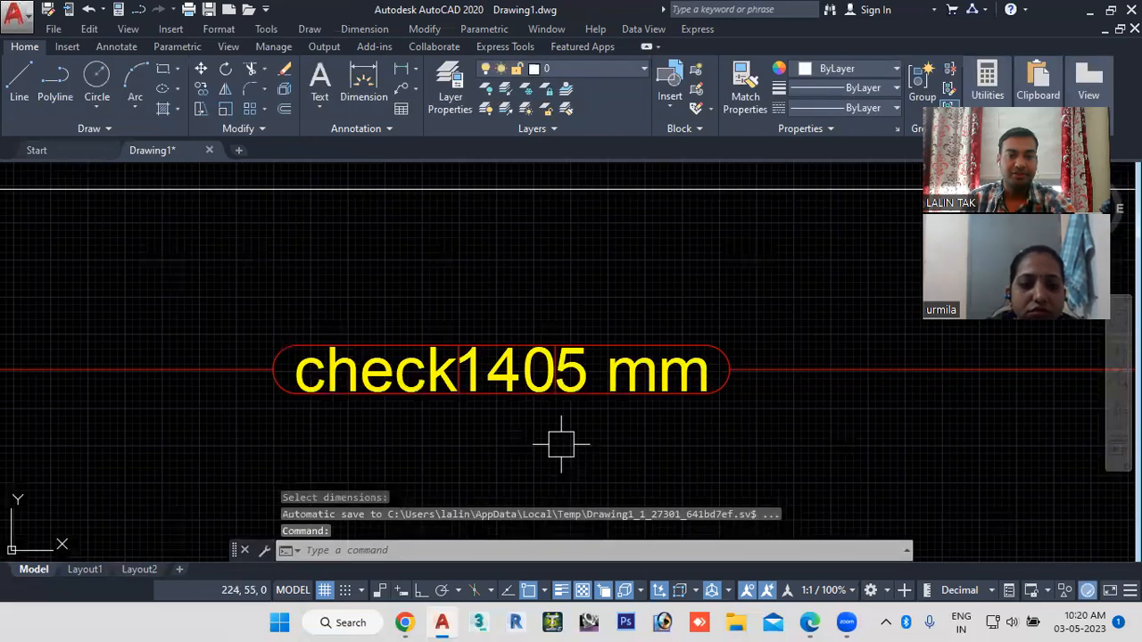
pyautogui.scroll(2, 561, 443)
pyautogui.moveTo(515, 407); pyautogui.dragTo(530, 403, button='middle')
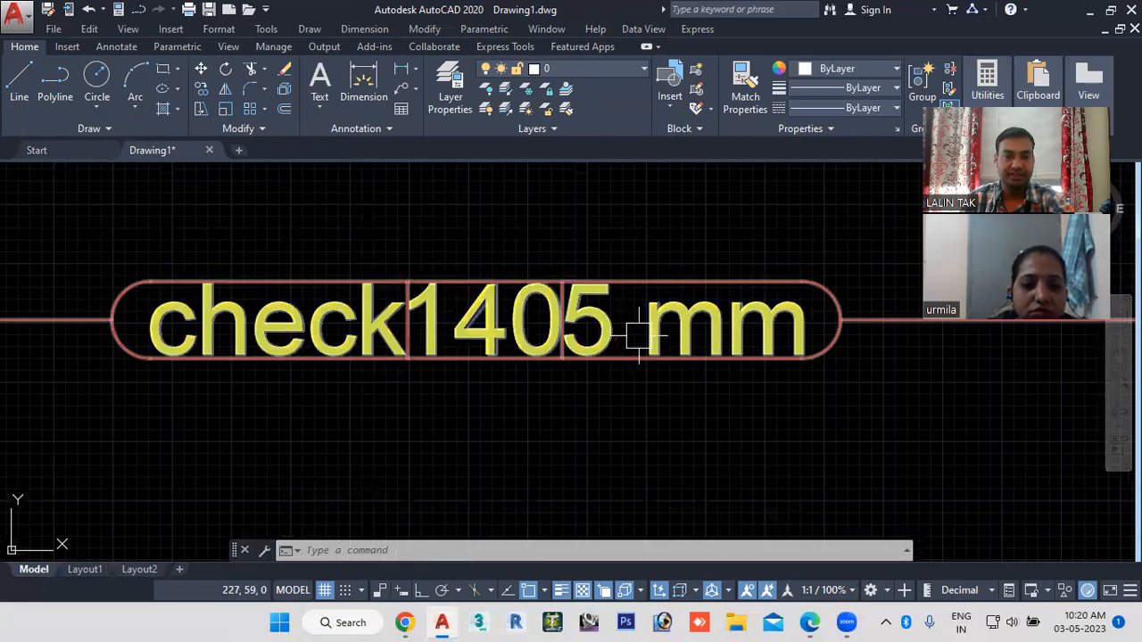
pyautogui.scroll(-4, 639, 335)
pyautogui.scroll(2, 596, 409)
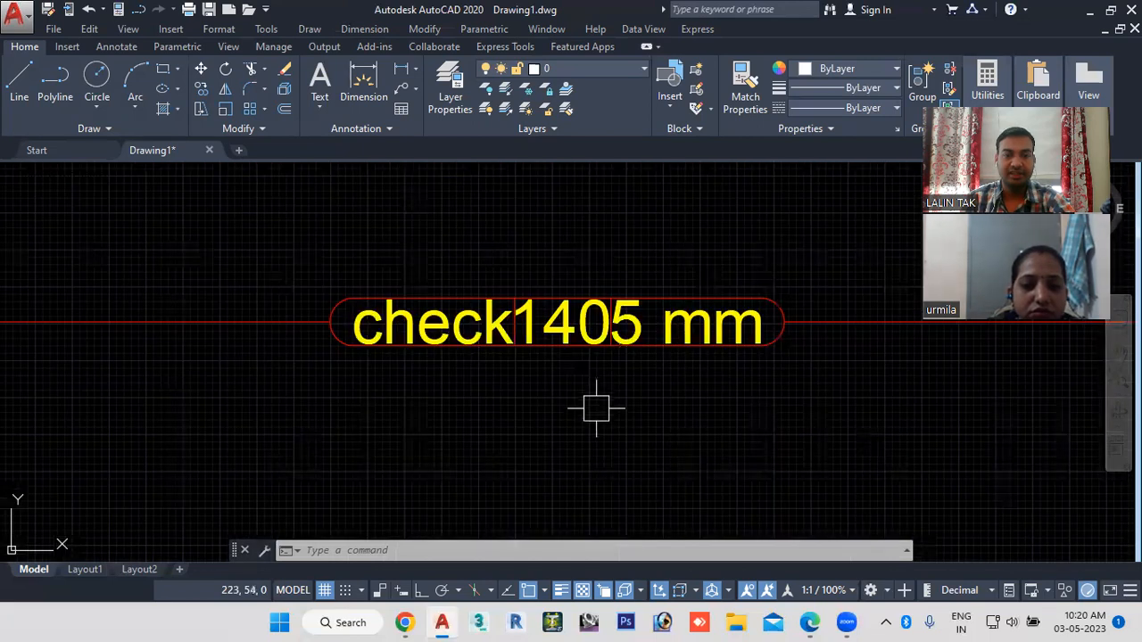
# Step: Run DIMINSPECT on the same dimension again and change its inspection frame shape to Angular
pyautogui.write('dimin')
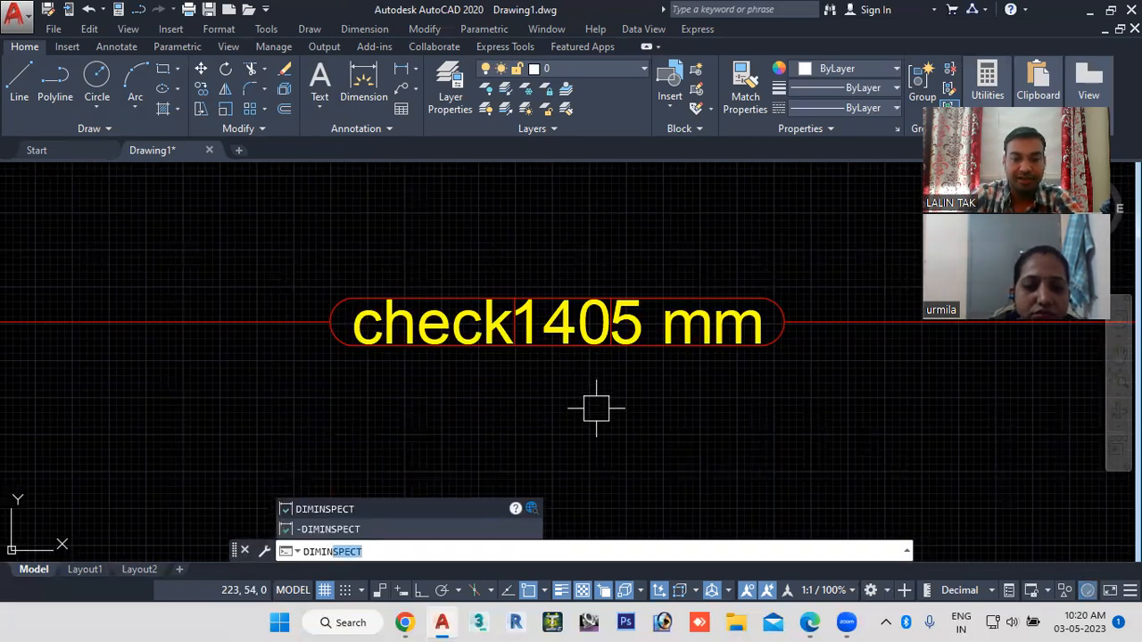
pyautogui.press('Return')
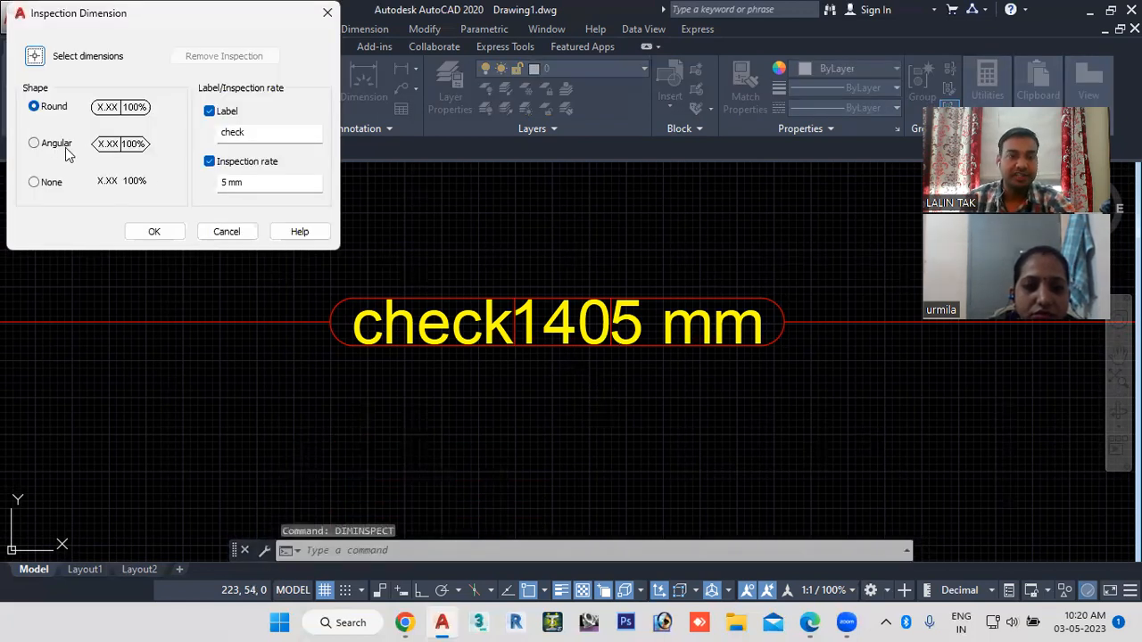
pyautogui.click(34, 60)
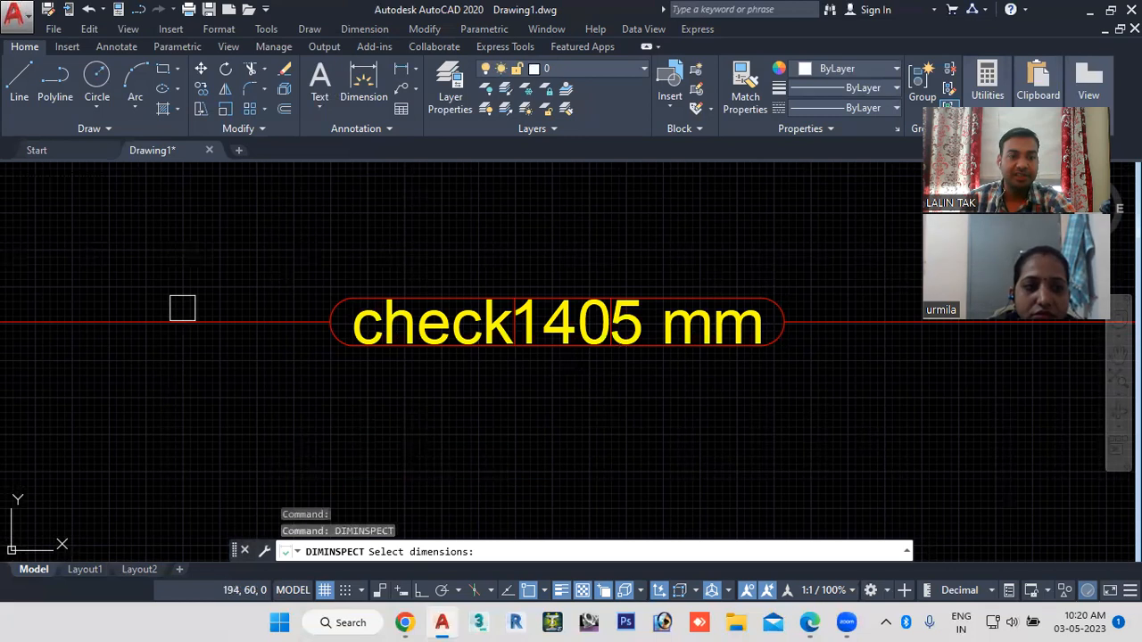
pyautogui.click(195, 318)
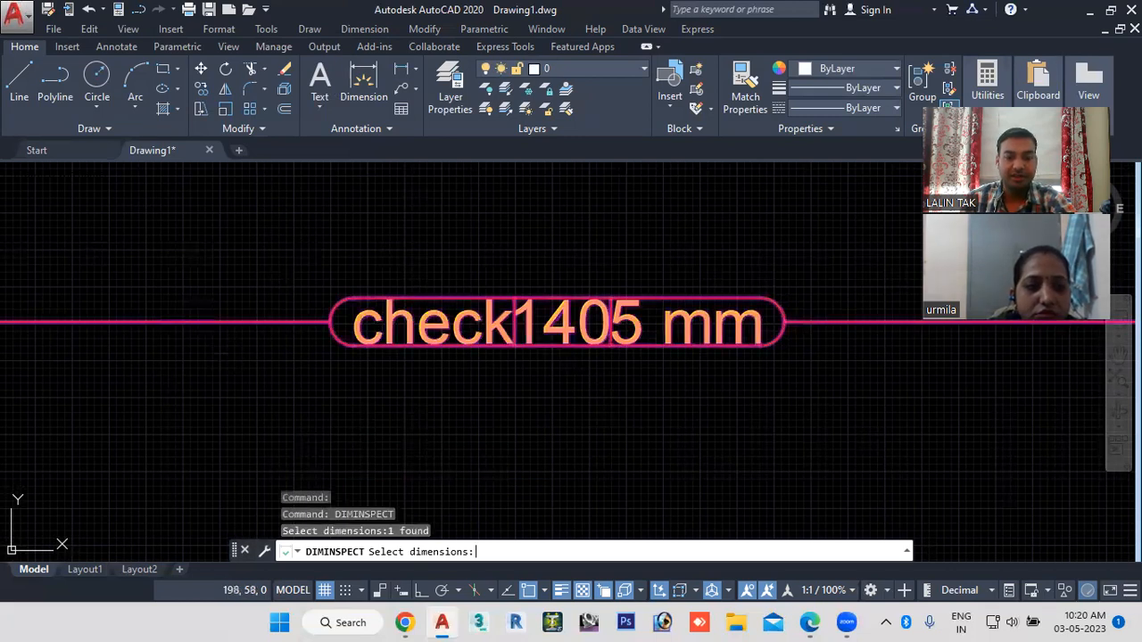
pyautogui.press('Return')
pyautogui.click(35, 143)
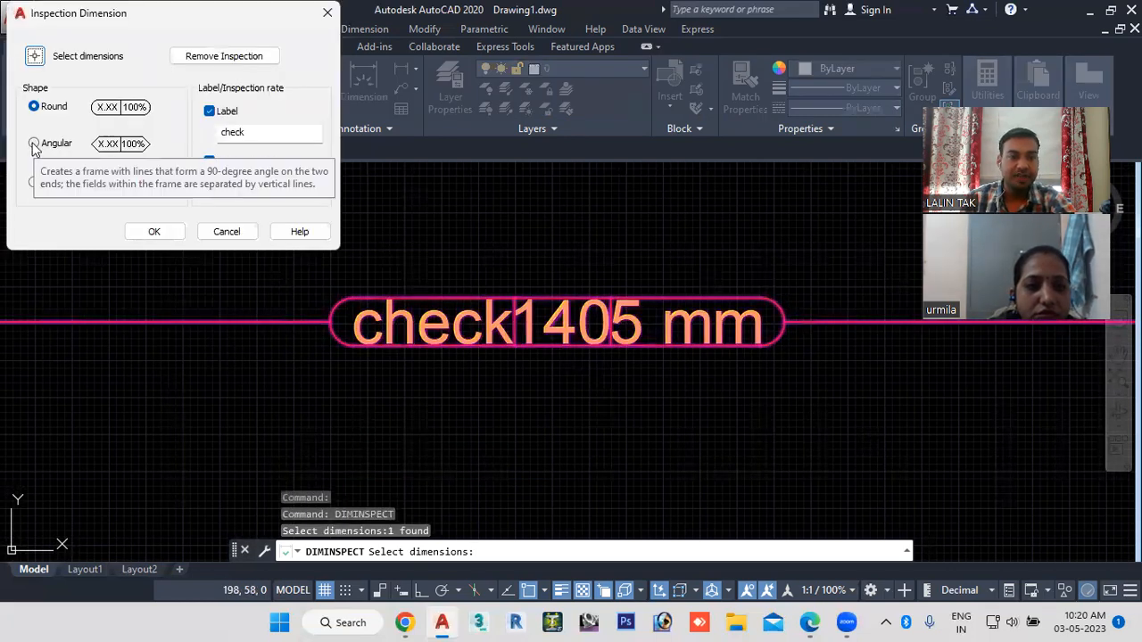
pyautogui.click(152, 230)
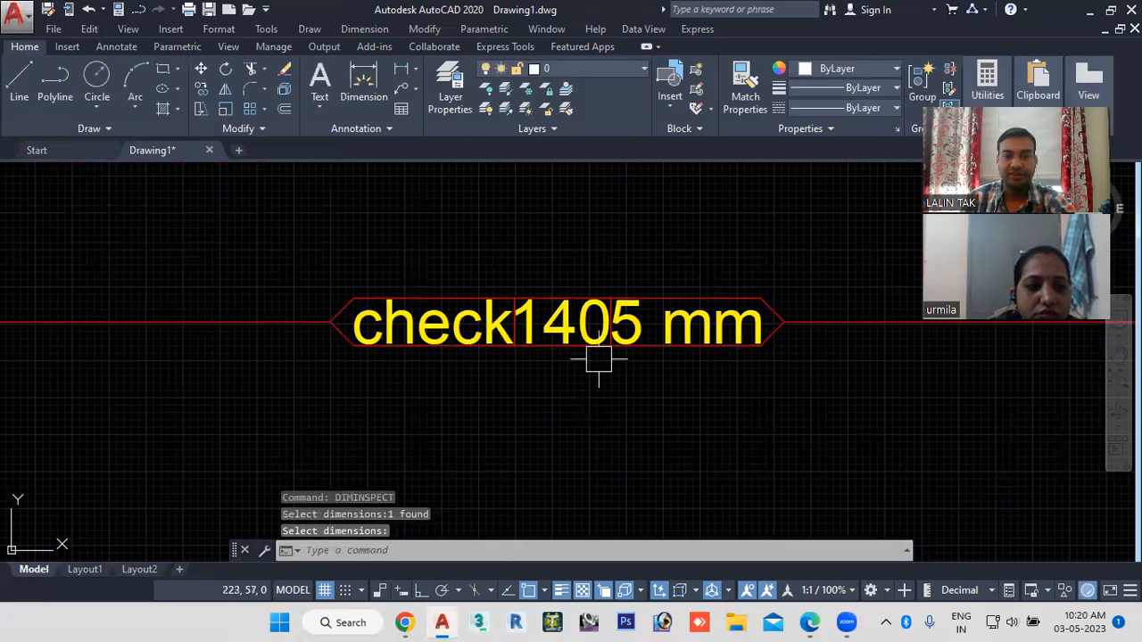
pyautogui.scroll(2, 598, 360)
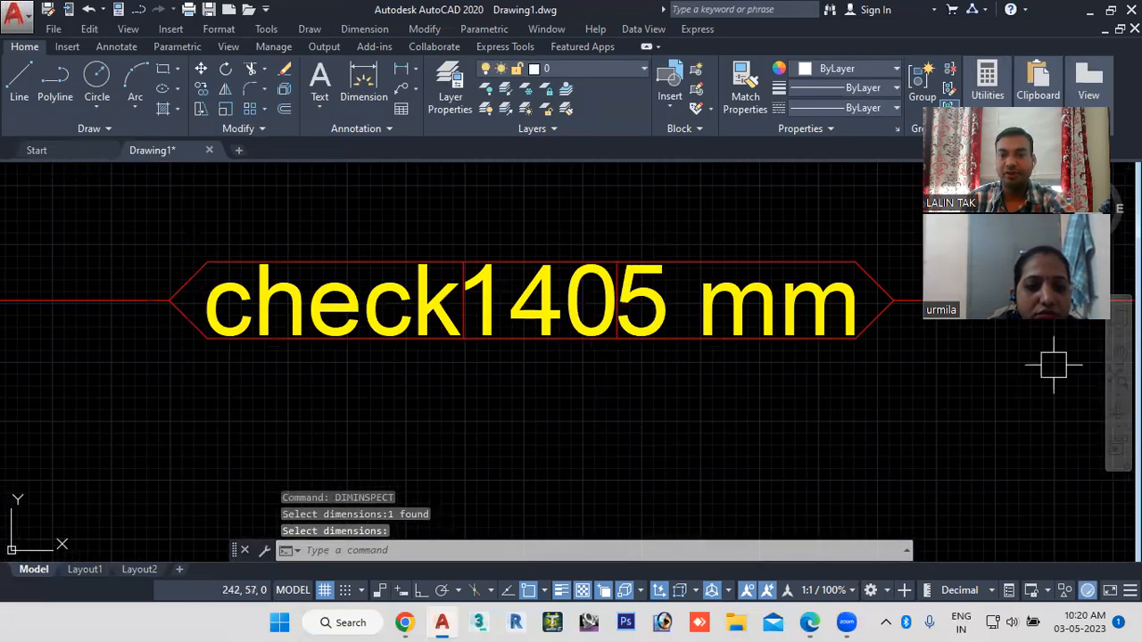
# Step: Repeat DIMINSPECT on the dimension and set its inspection frame shape to None
pyautogui.click(407, 553)
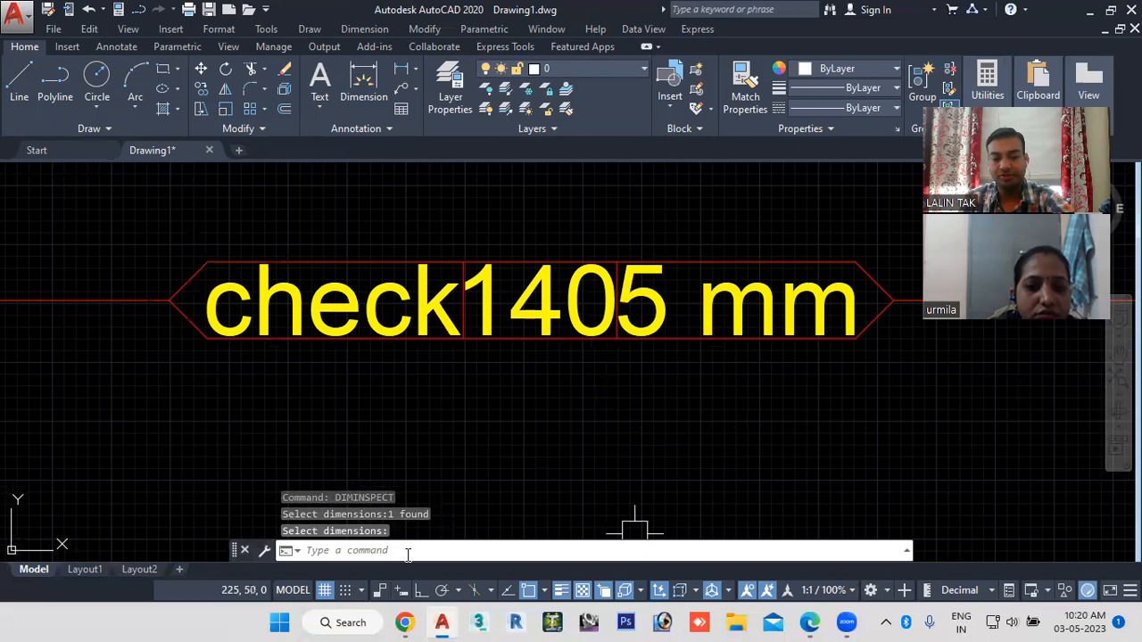
pyautogui.press('Return')
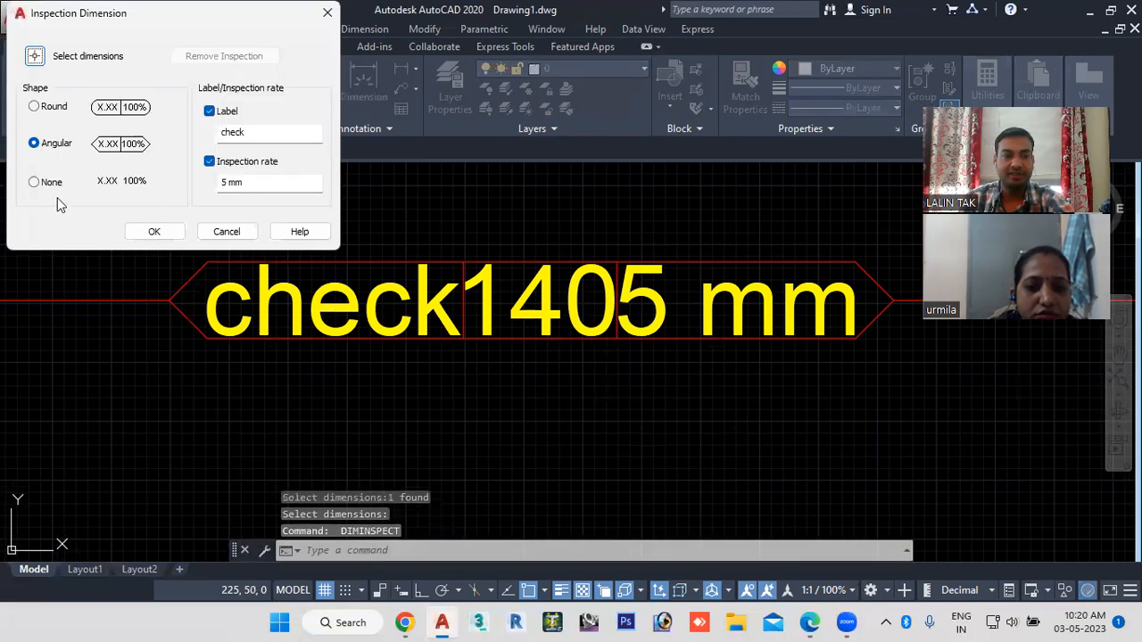
pyautogui.click(35, 56)
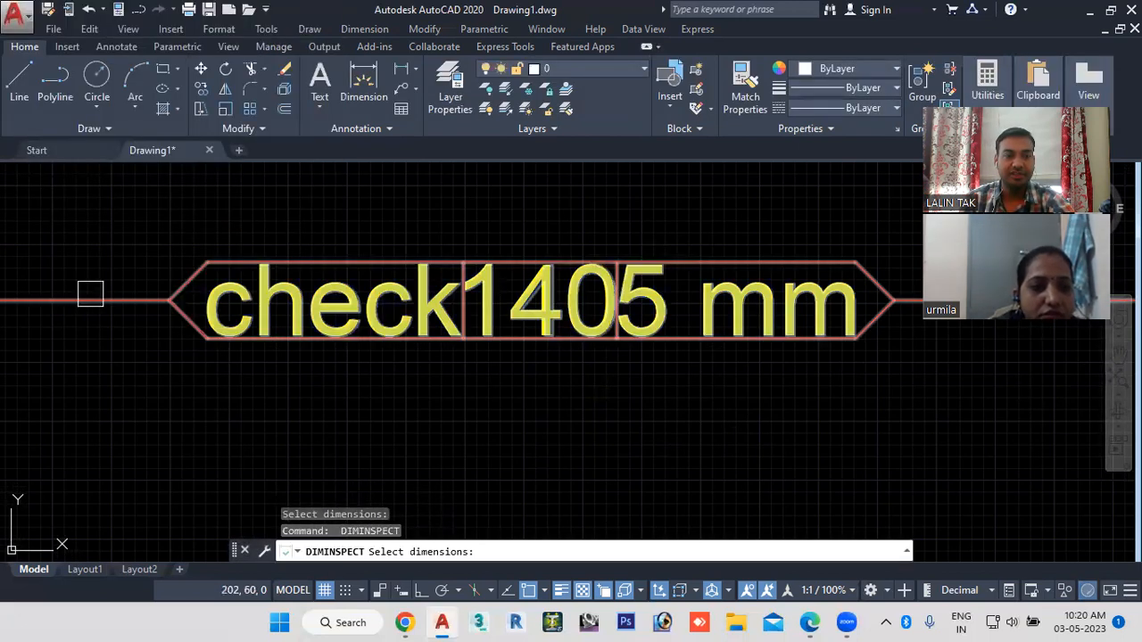
pyautogui.click(91, 293)
pyautogui.press('Return')
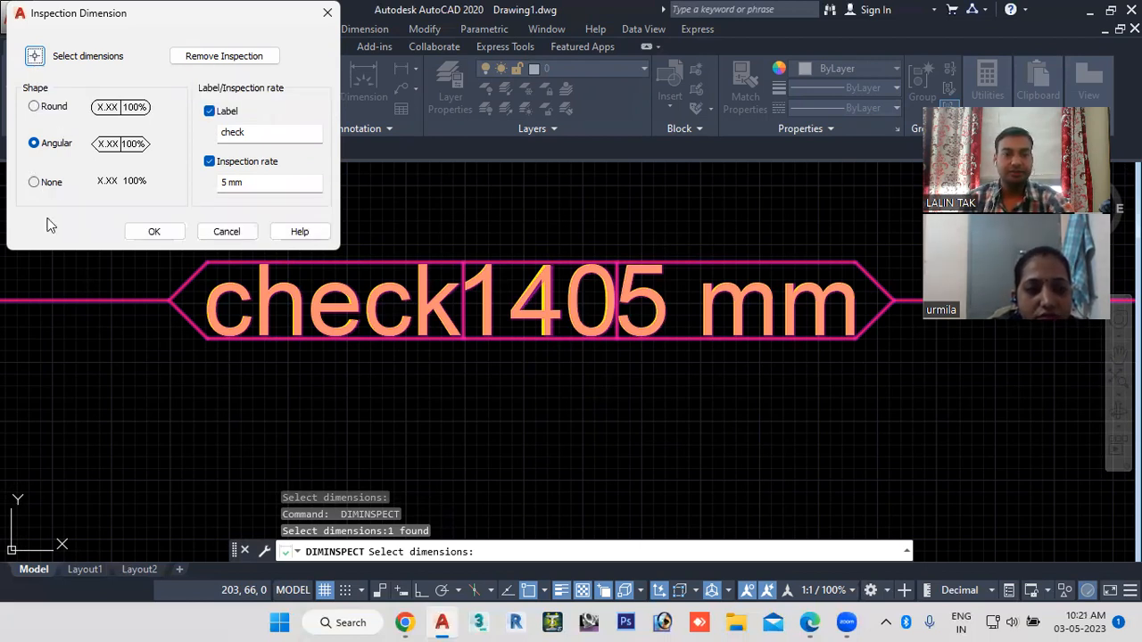
pyautogui.click(54, 185)
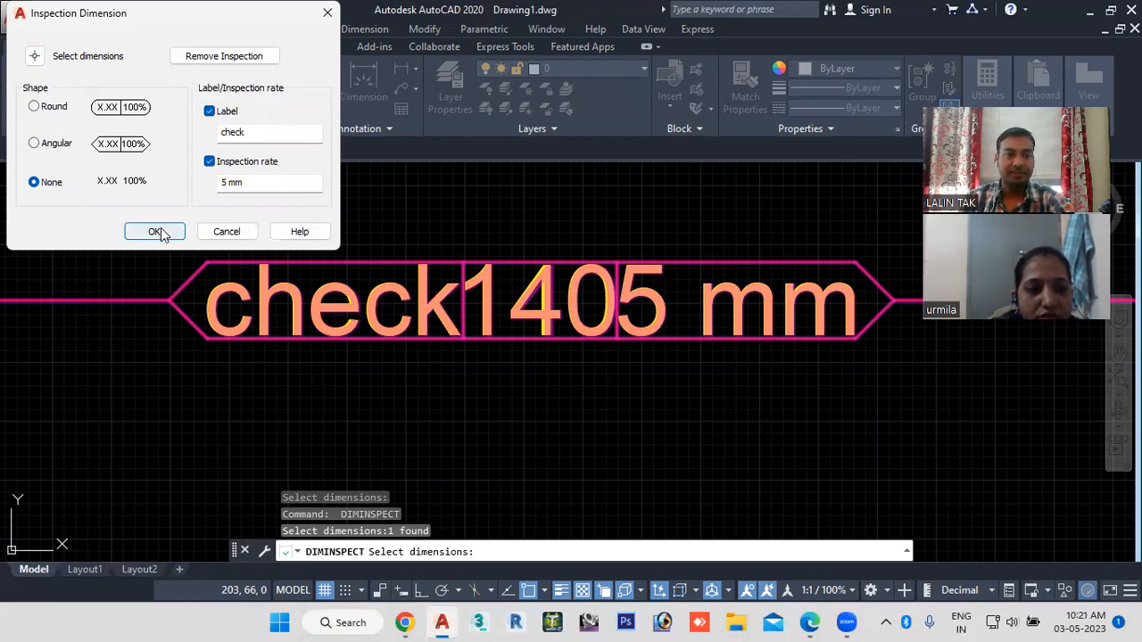
pyautogui.press('Return')
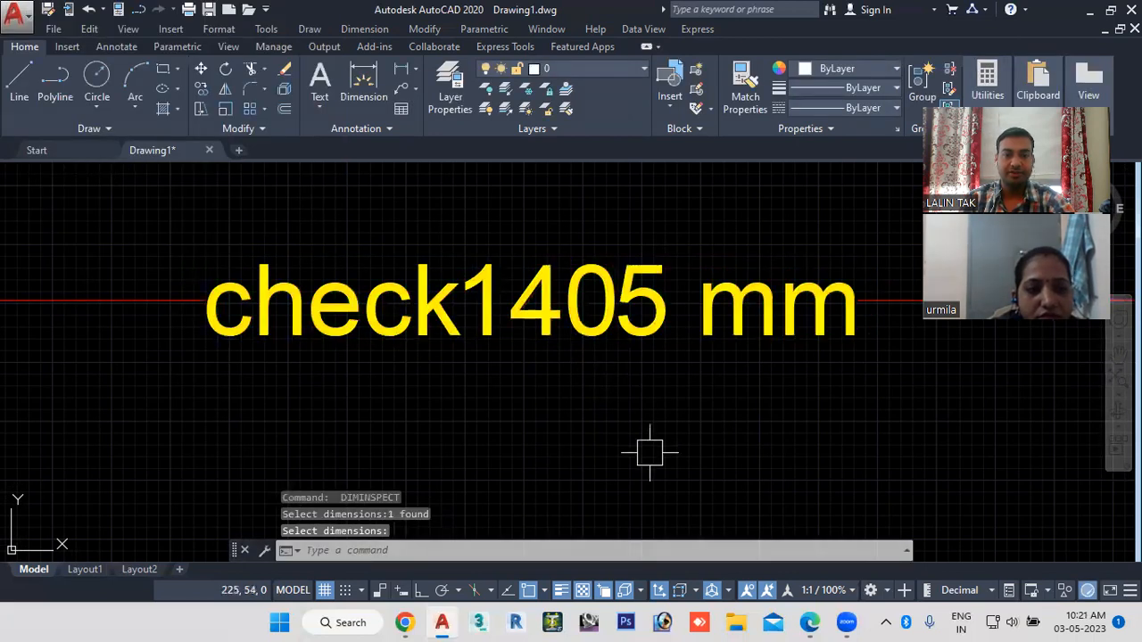
pyautogui.scroll(-2, 484, 302)
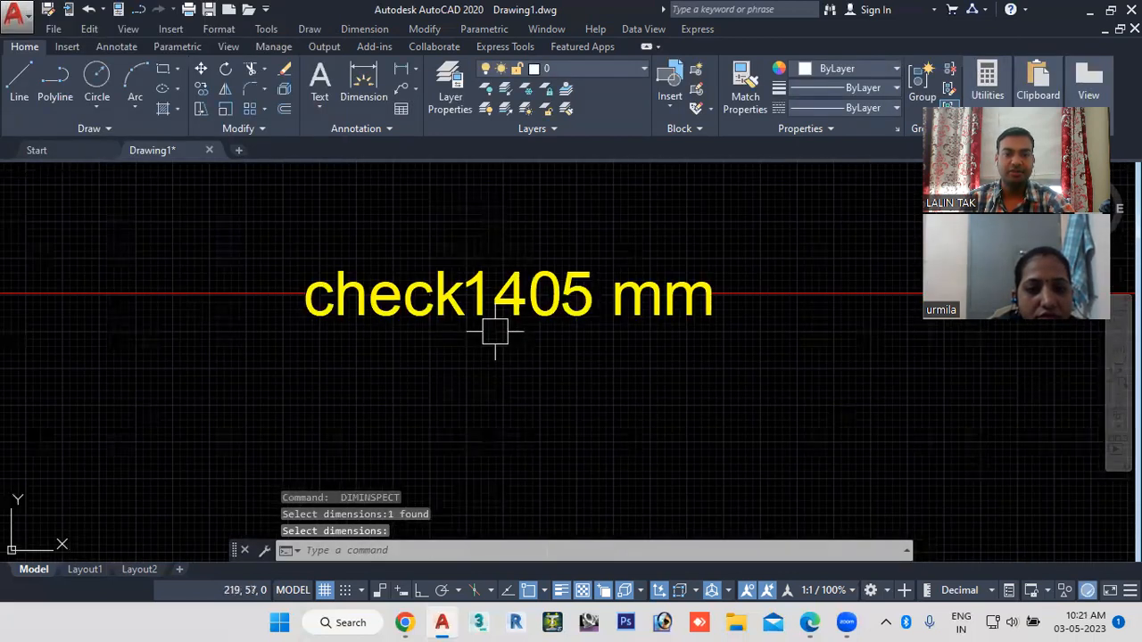
# Step: Try to apply a round inspection frame with the label true through DIMINSPECT without selecting a dimension
pyautogui.scroll(2, 495, 332)
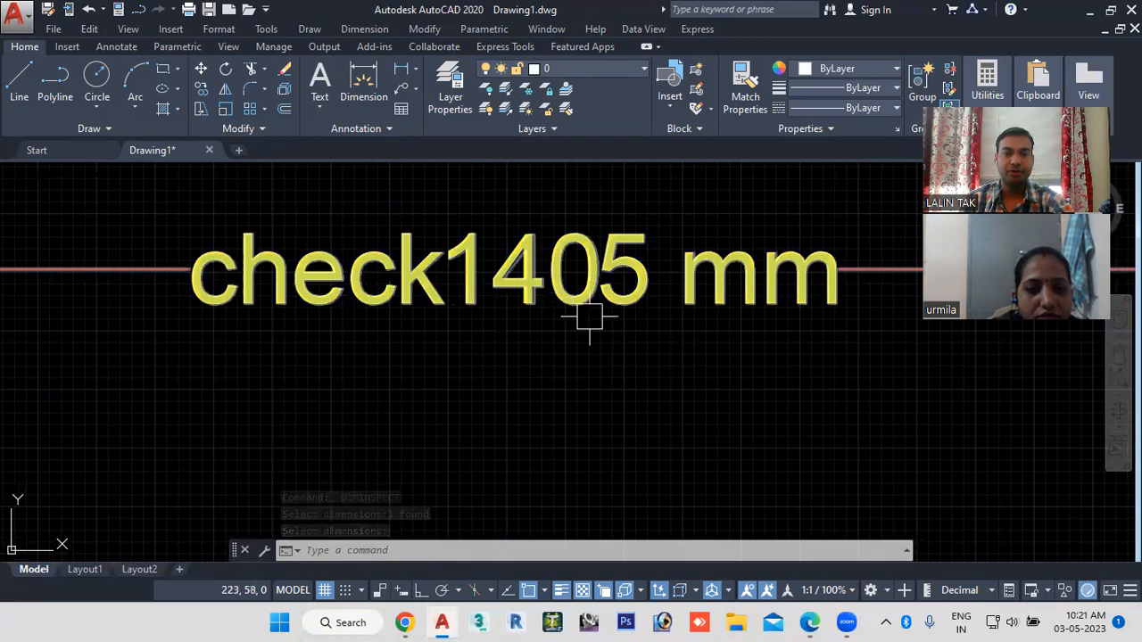
pyautogui.click(461, 550)
pyautogui.press('Return')
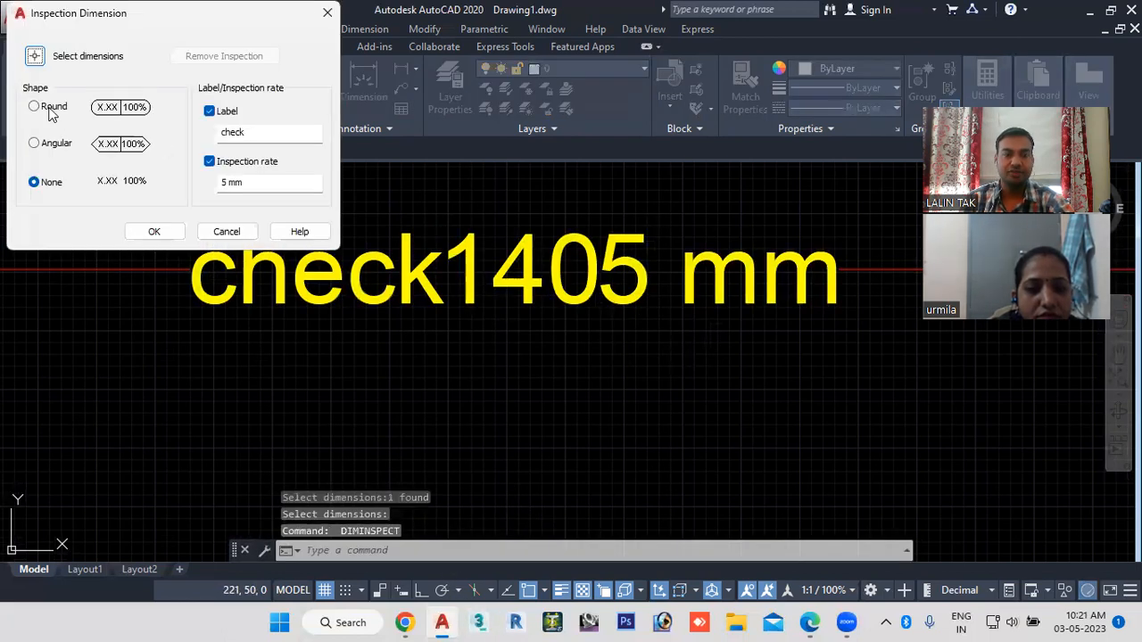
pyautogui.click(36, 107)
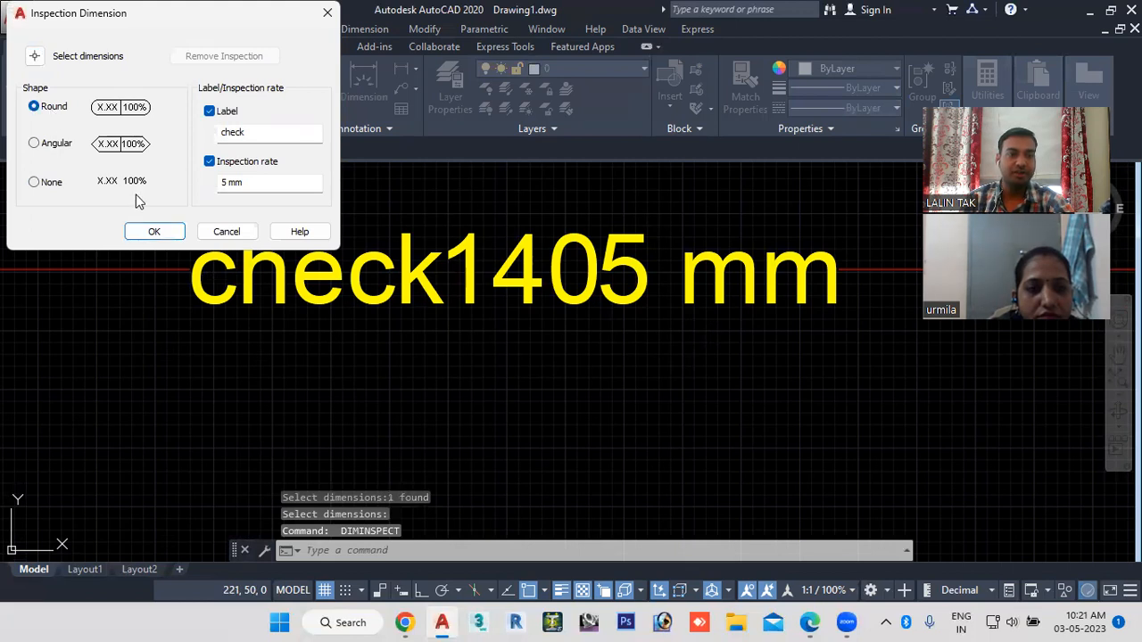
pyautogui.click(252, 132)
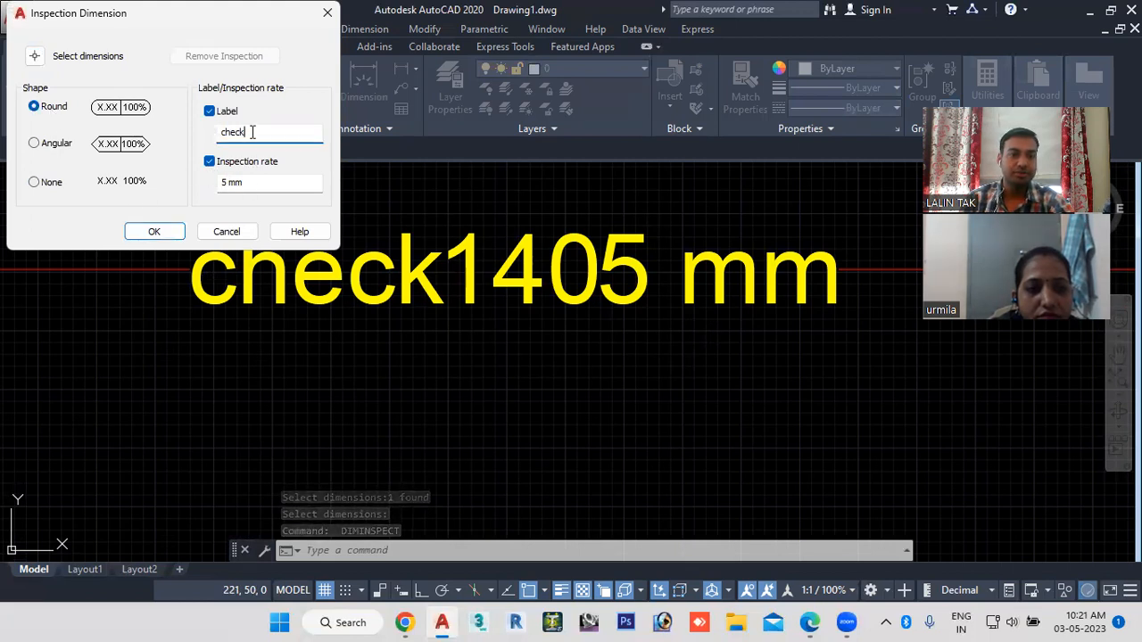
pyautogui.press('BackSpace')
pyautogui.press('BackSpace')
pyautogui.press('BackSpace')
pyautogui.press('BackSpace')
pyautogui.press('BackSpace')
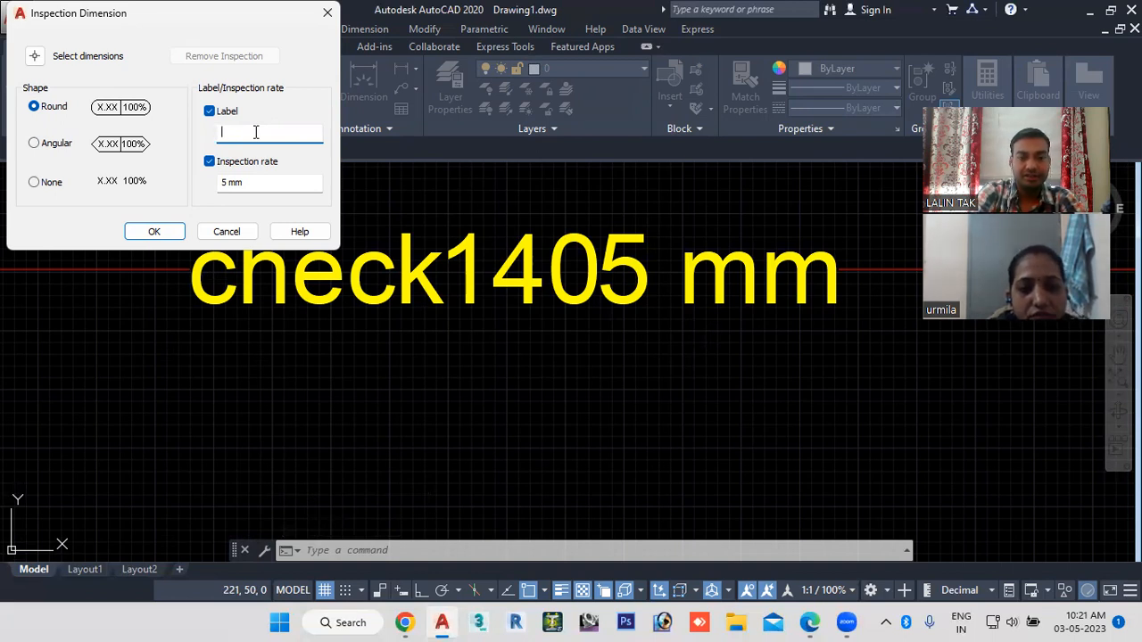
pyautogui.write('t')
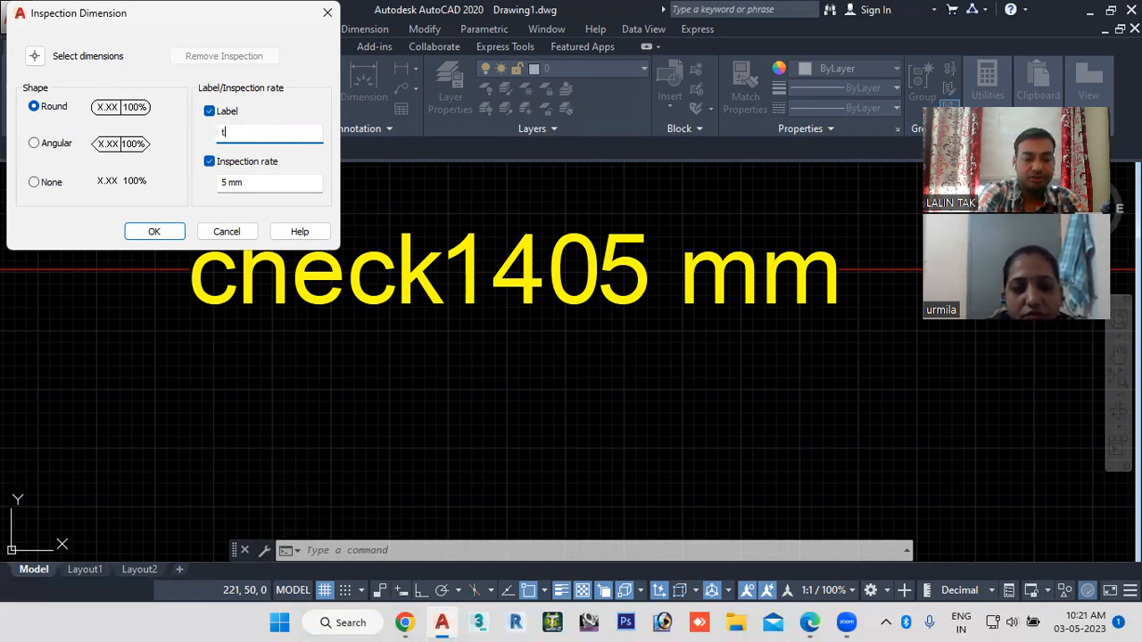
pyautogui.write('rue')
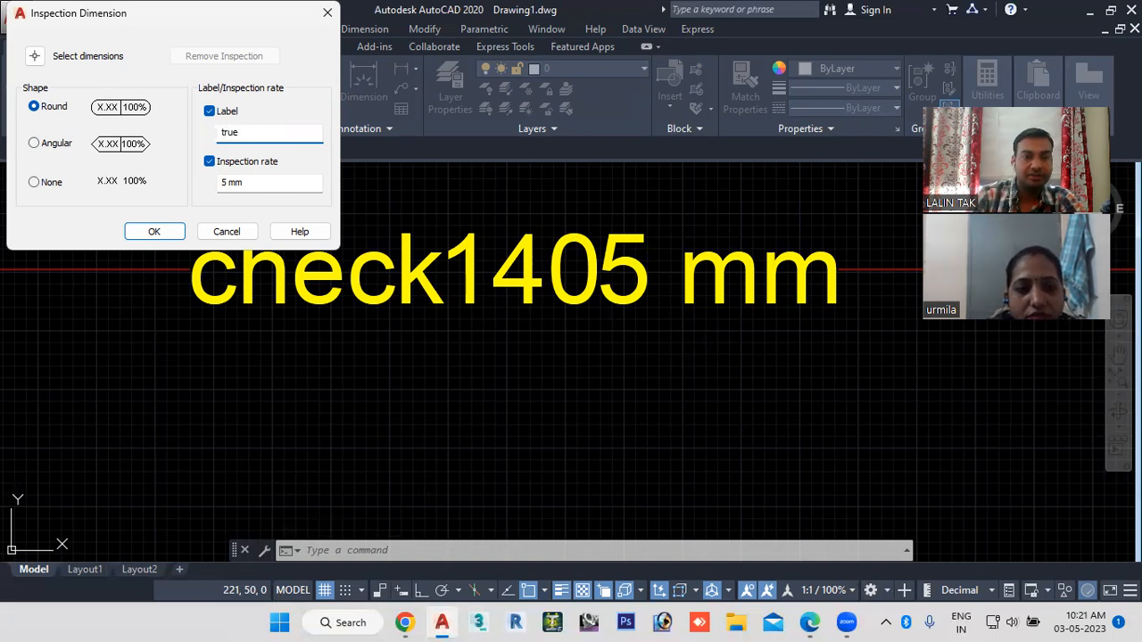
pyautogui.click(160, 237)
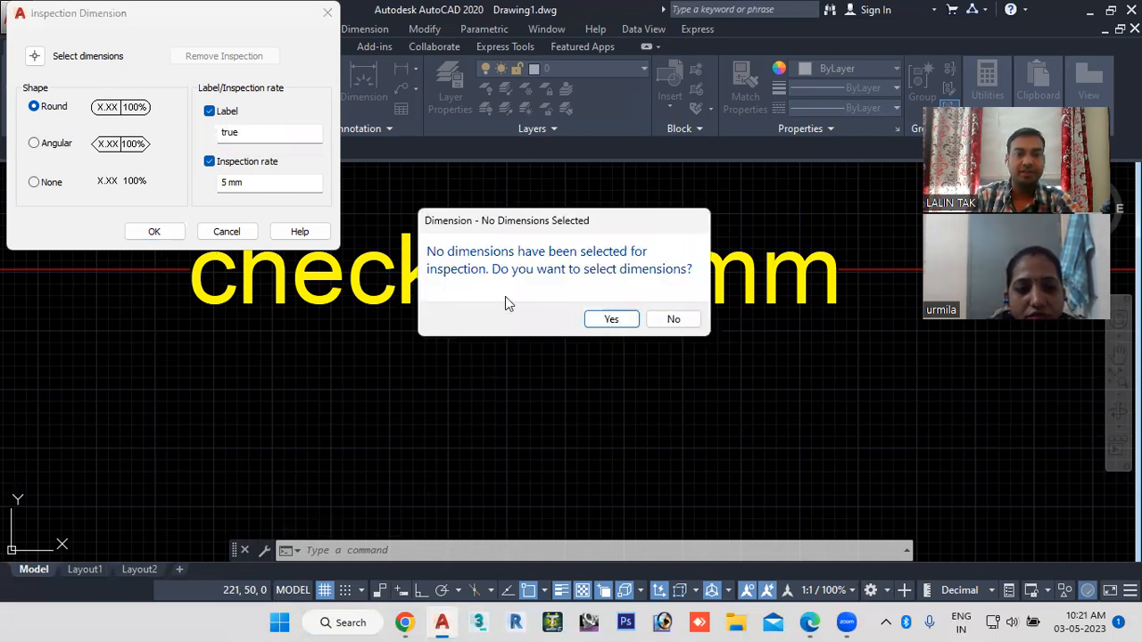
pyautogui.click(676, 320)
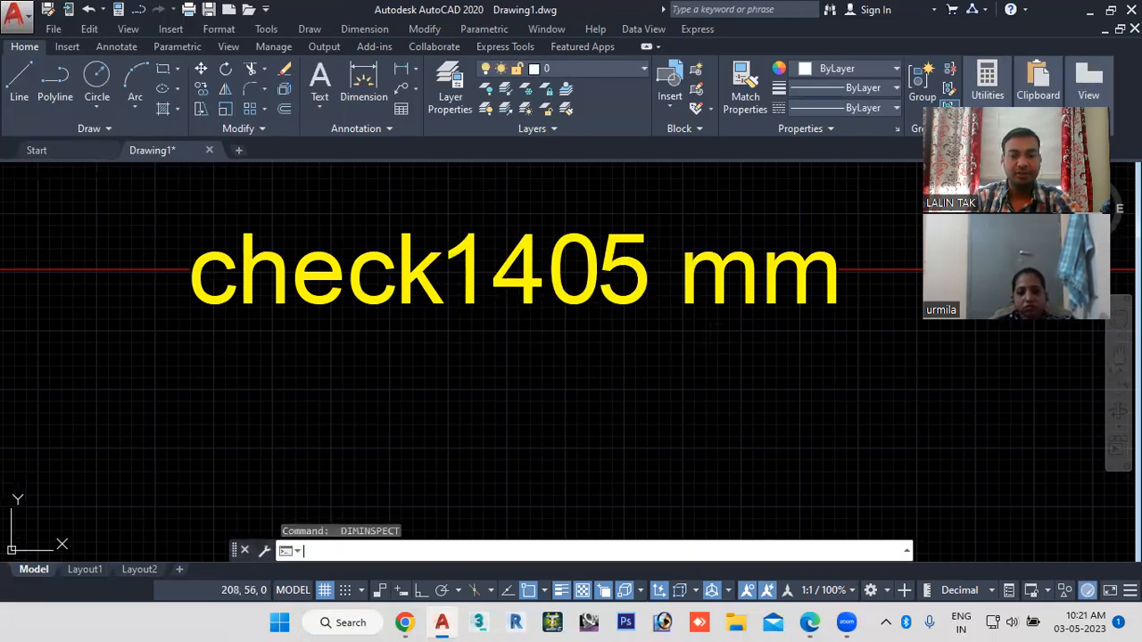
# Step: Run DIMINSPECT again on the dimension below the rectangle and set its inspection frame shape to Round
pyautogui.press('Return')
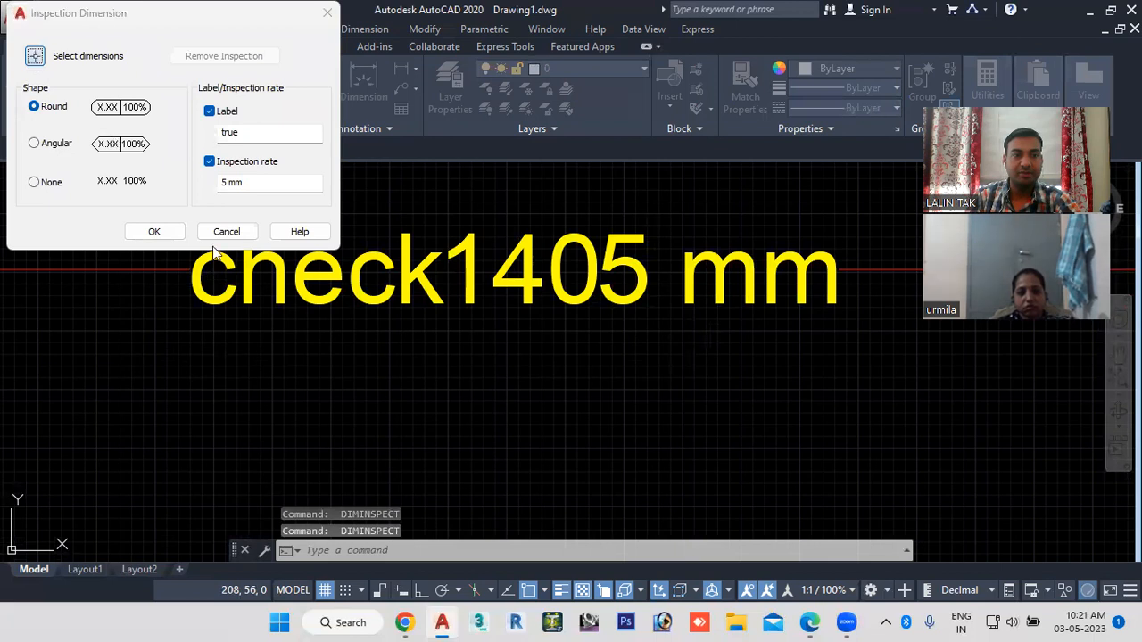
pyautogui.press('Return')
pyautogui.click(170, 266)
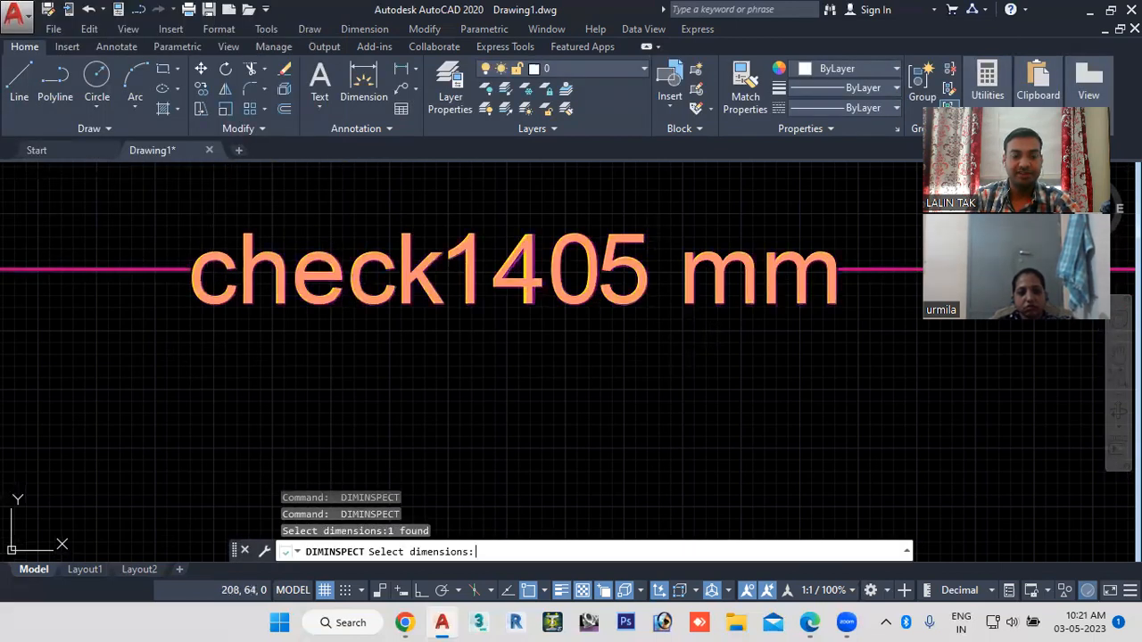
pyautogui.press('Return')
pyautogui.click(34, 107)
pyautogui.press('Return')
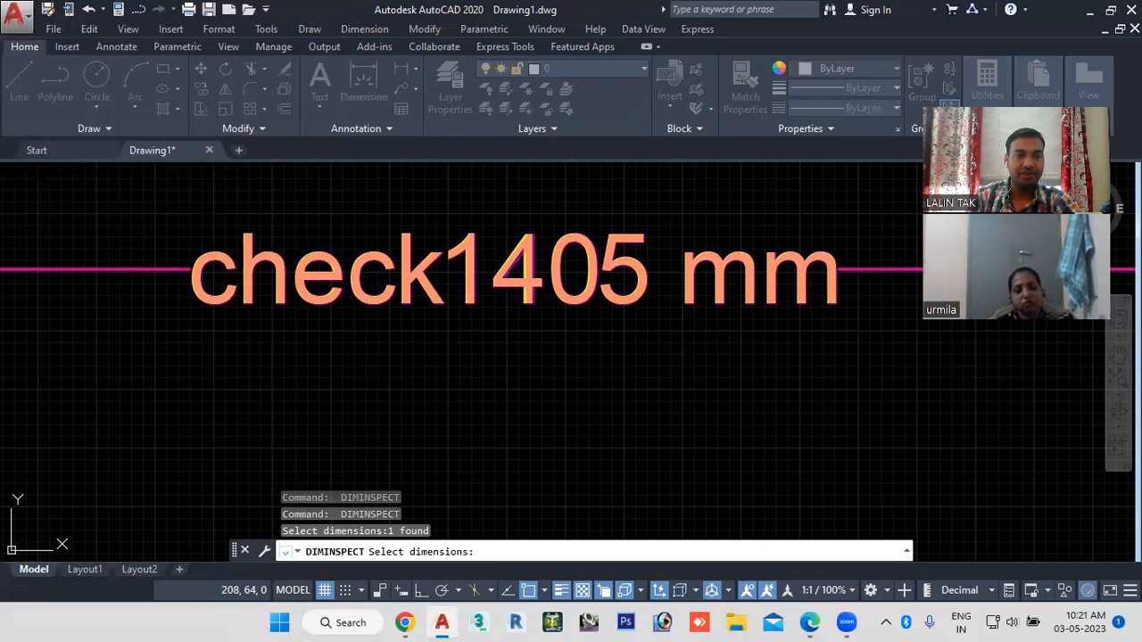
# Step: Examine the round inspection frame and its text up close, and in relation to the rectangle
pyautogui.scroll(-1, 530, 299)
pyautogui.scroll(2, 407, 272)
pyautogui.scroll(-2, 679, 352)
pyautogui.scroll(2, 696, 342)
pyautogui.moveTo(681, 355); pyautogui.dragTo(410, 379, button='middle')
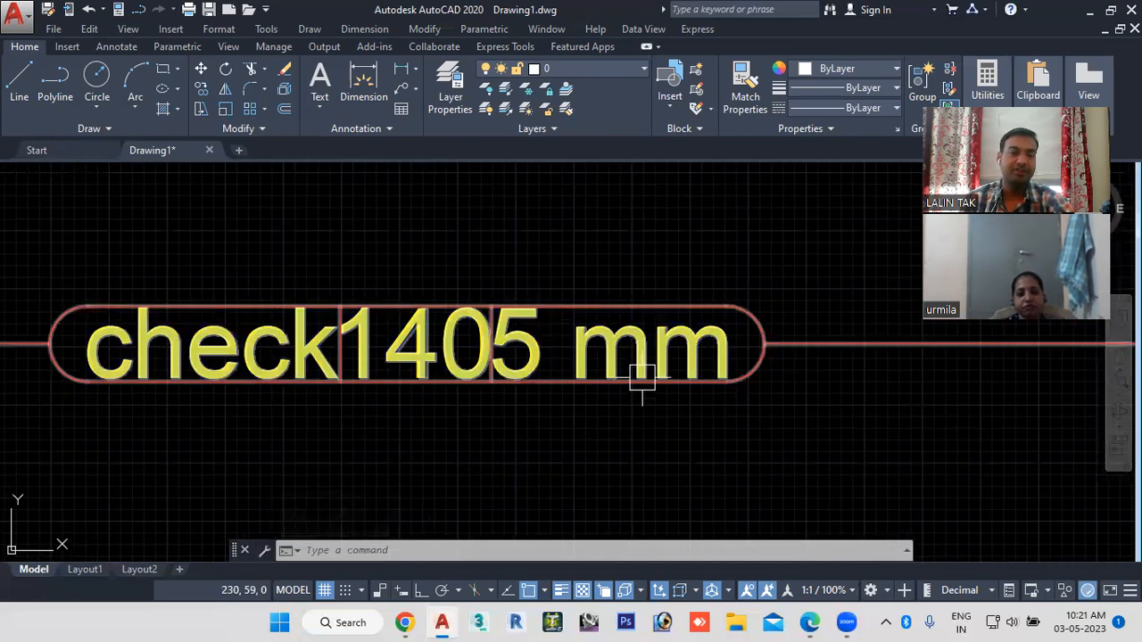
pyautogui.scroll(-2, 641, 379)
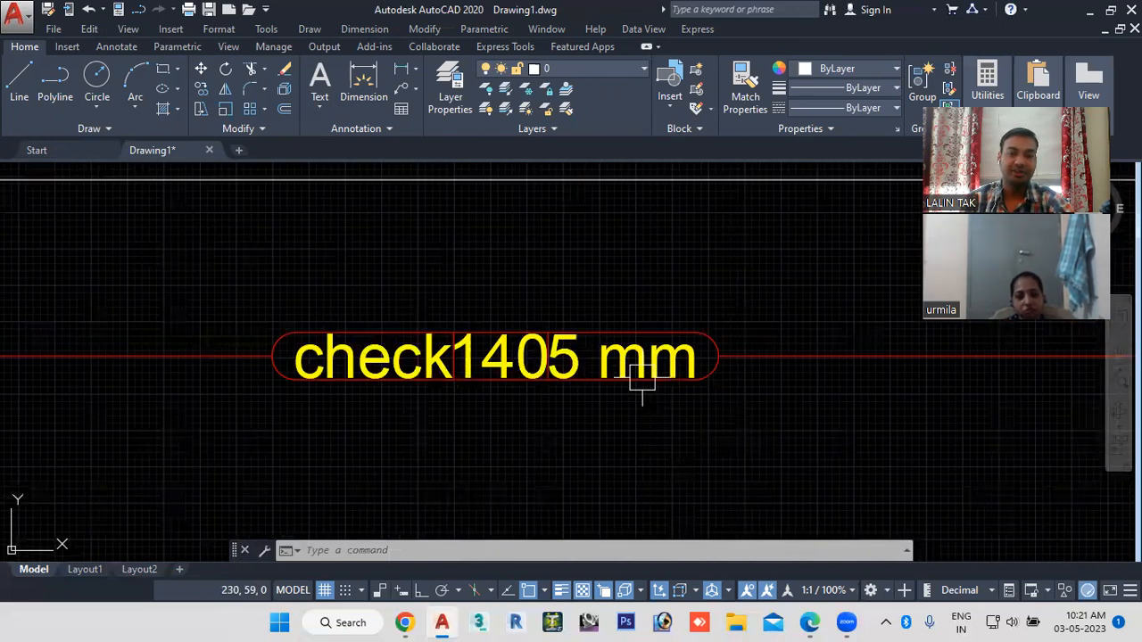
pyautogui.moveTo(642, 377); pyautogui.dragTo(658, 378, button='middle')
pyautogui.scroll(2, 612, 374)
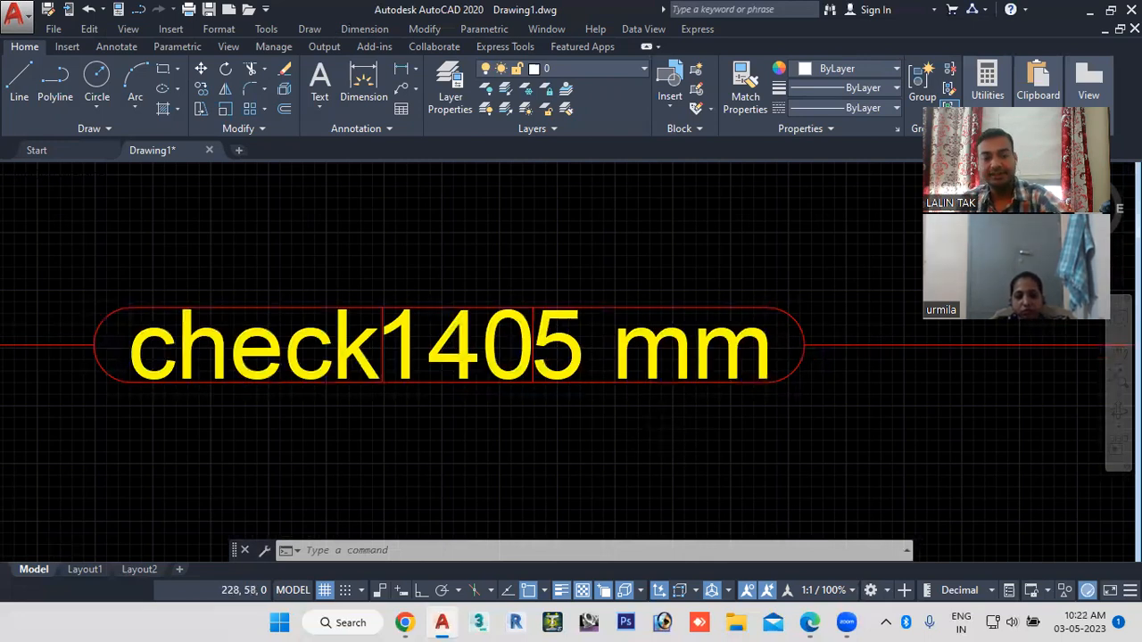
pyautogui.scroll(-5, 630, 406)
pyautogui.scroll(-5, 629, 406)
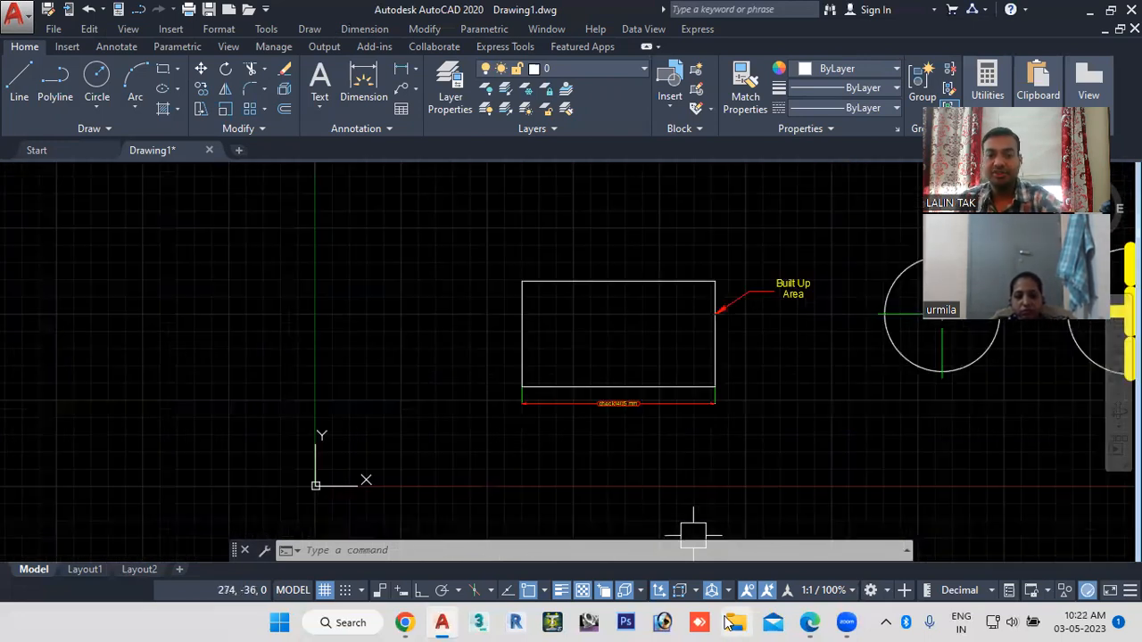
# Step: Switch to the Dimension measurement PDF in Edge to check the command list, and return to AutoCAD
pyautogui.click(810, 623)
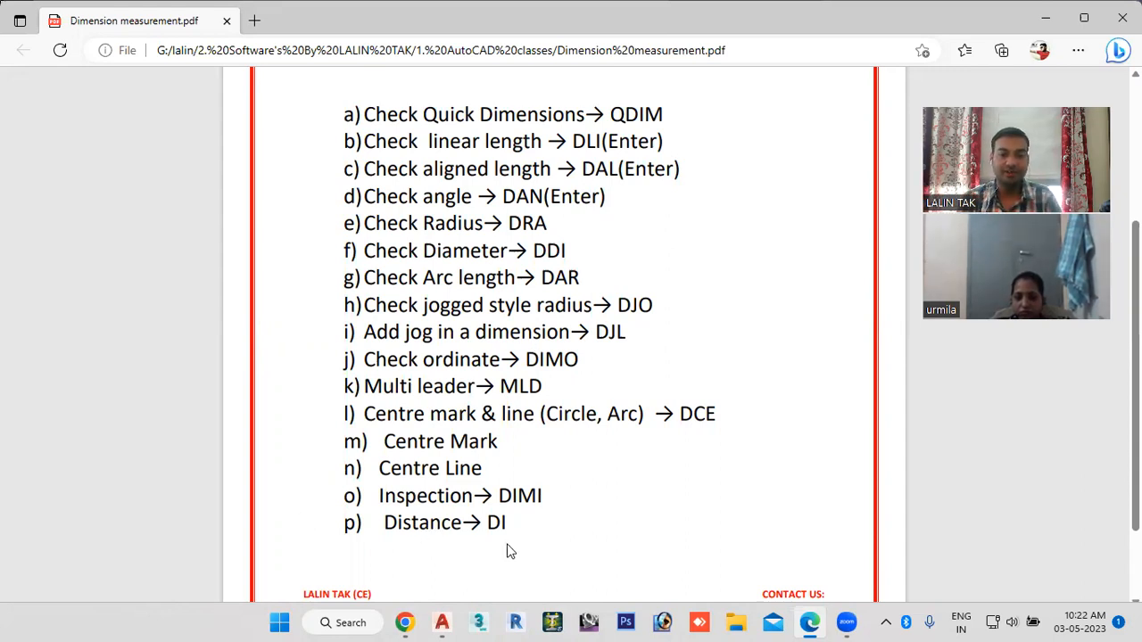
pyautogui.moveTo(443, 623)
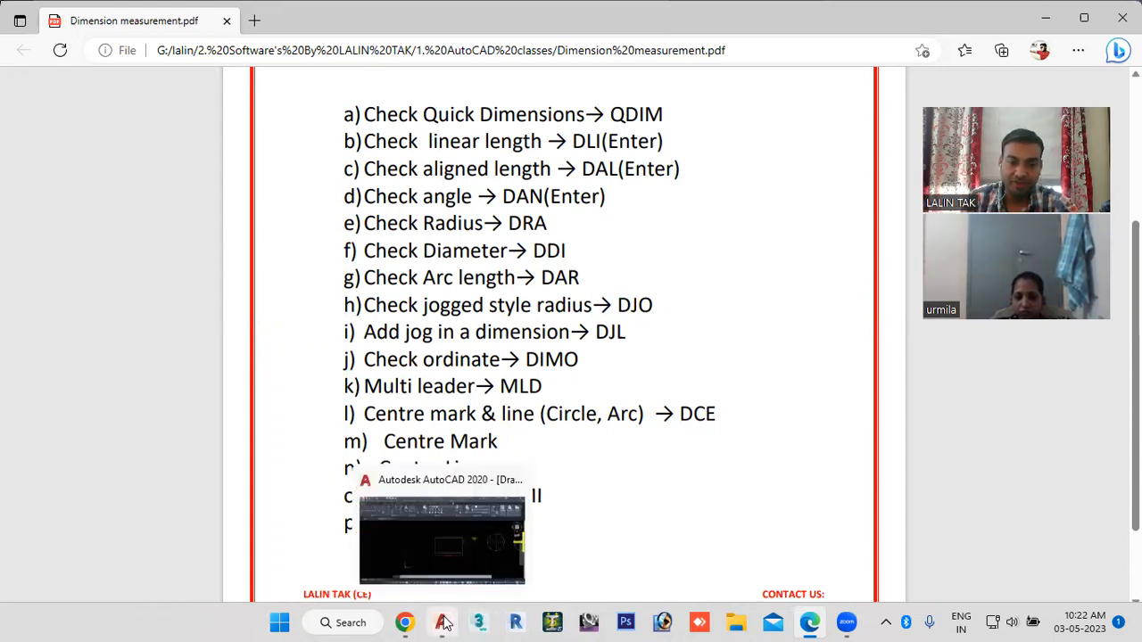
pyautogui.click(448, 548)
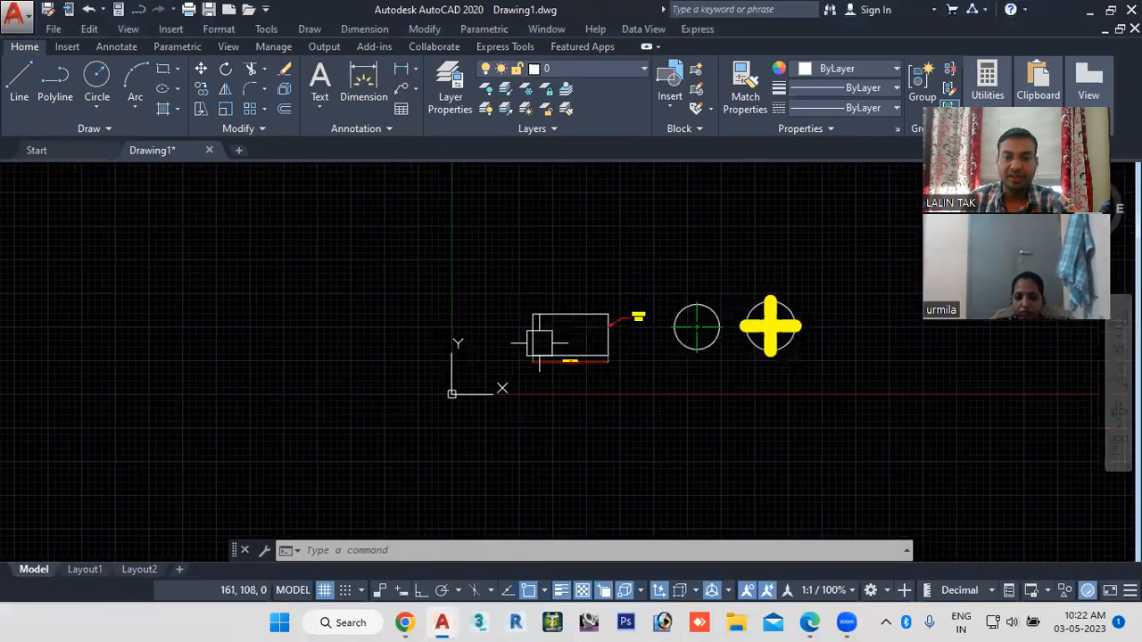
# Step: Draw a zigzag of five connected line segments in the empty area beside the circle with the thick yellow centre mark
pyautogui.moveTo(772, 422); pyautogui.dragTo(358, 425, button='middle')
pyautogui.scroll(4, 328, 363)
pyautogui.moveTo(441, 366); pyautogui.dragTo(258, 415, button='middle')
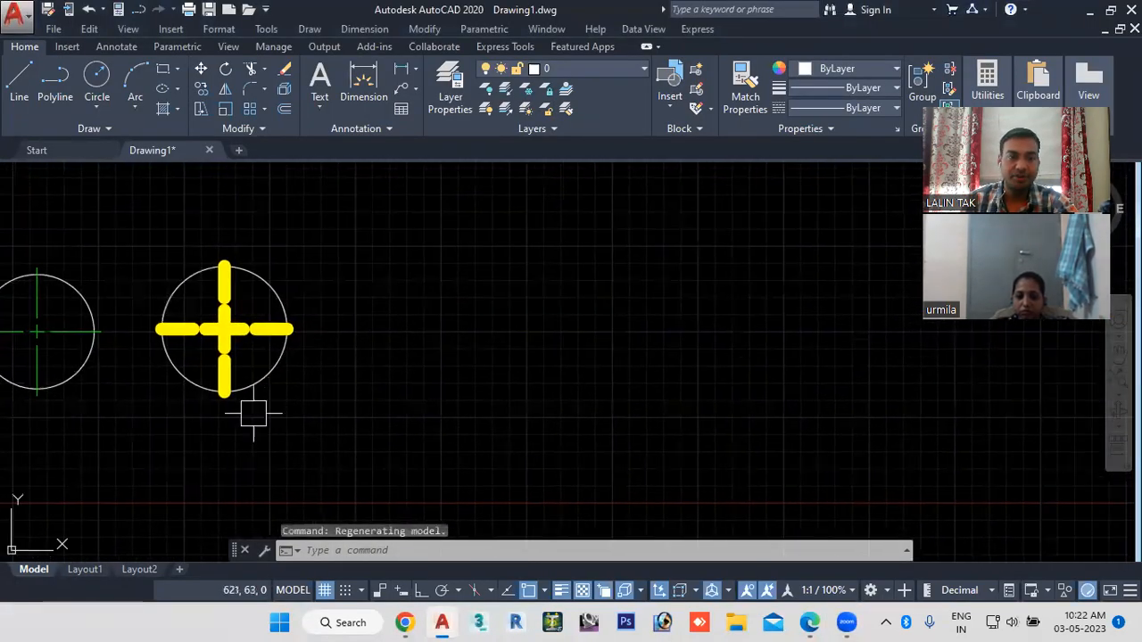
pyautogui.click(19, 79)
pyautogui.moveTo(378, 395); pyautogui.dragTo(297, 355, button='middle')
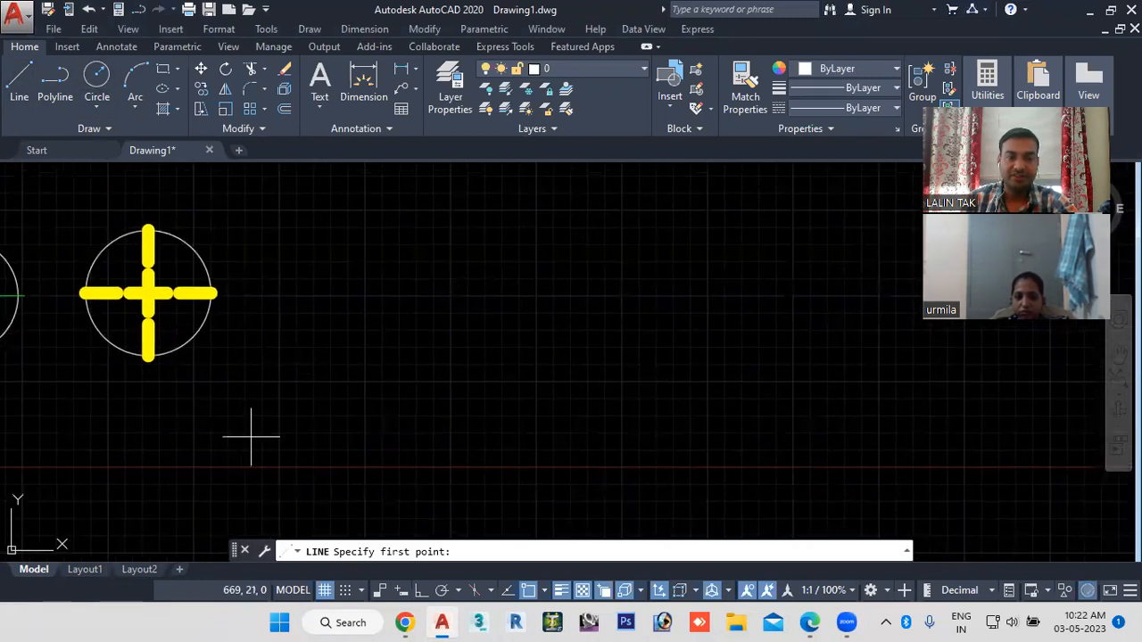
pyautogui.click(247, 425)
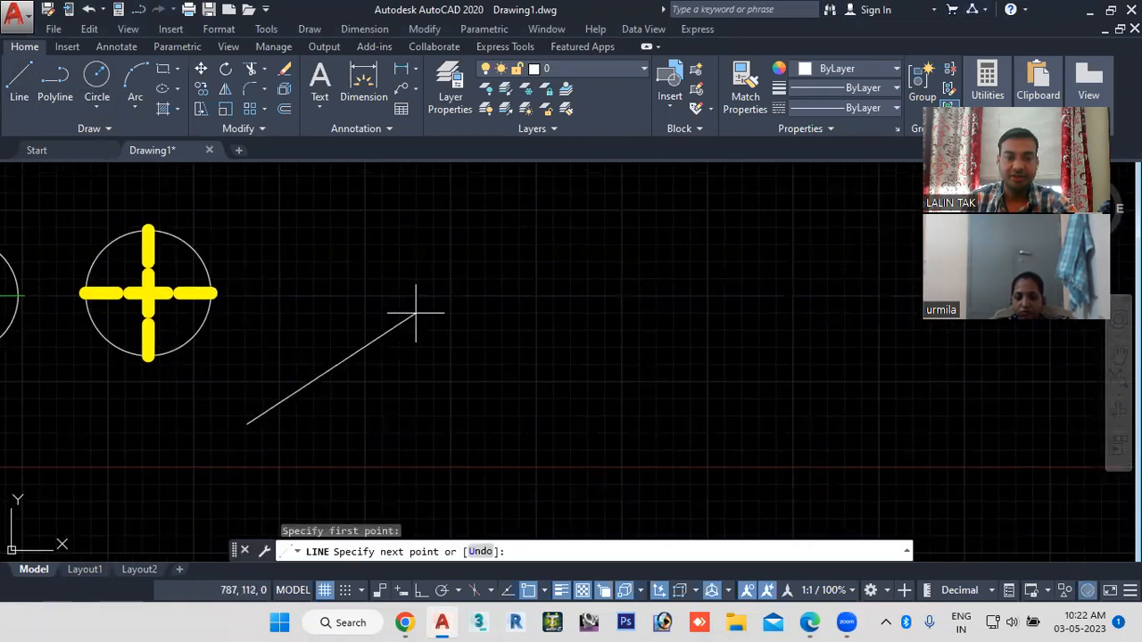
pyautogui.click(415, 314)
pyautogui.click(573, 425)
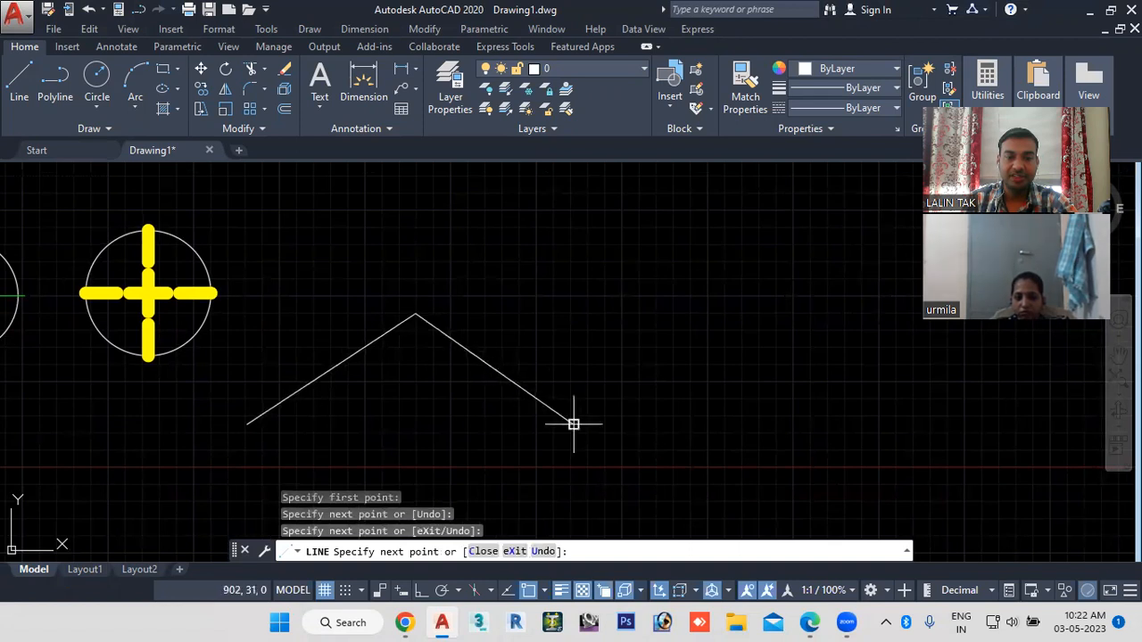
pyautogui.click(699, 325)
pyautogui.click(796, 415)
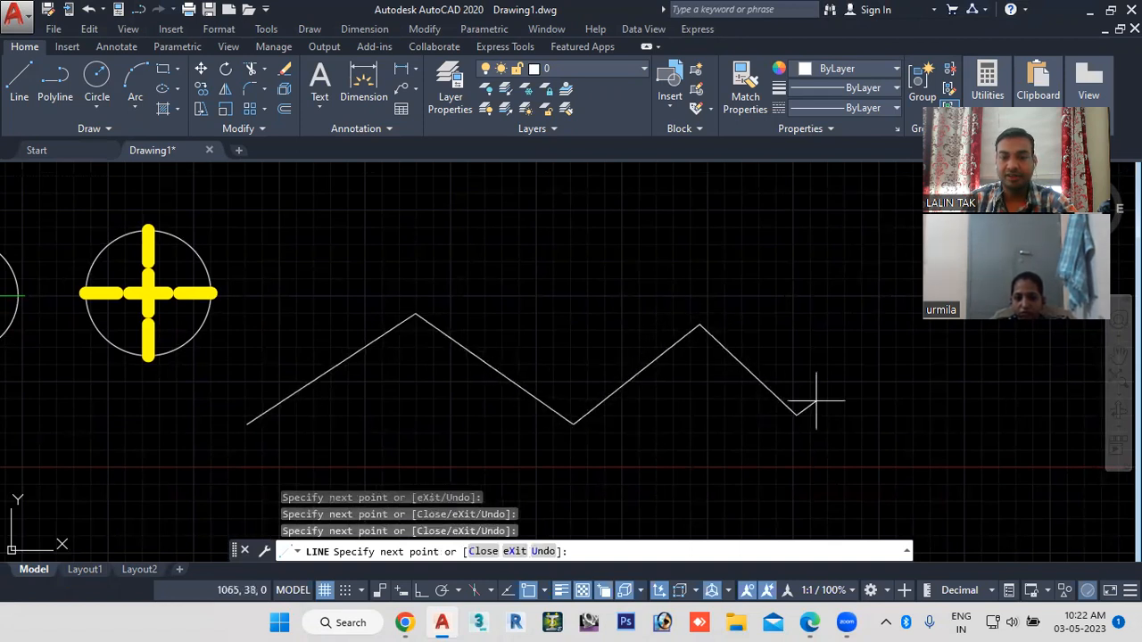
pyautogui.click(898, 342)
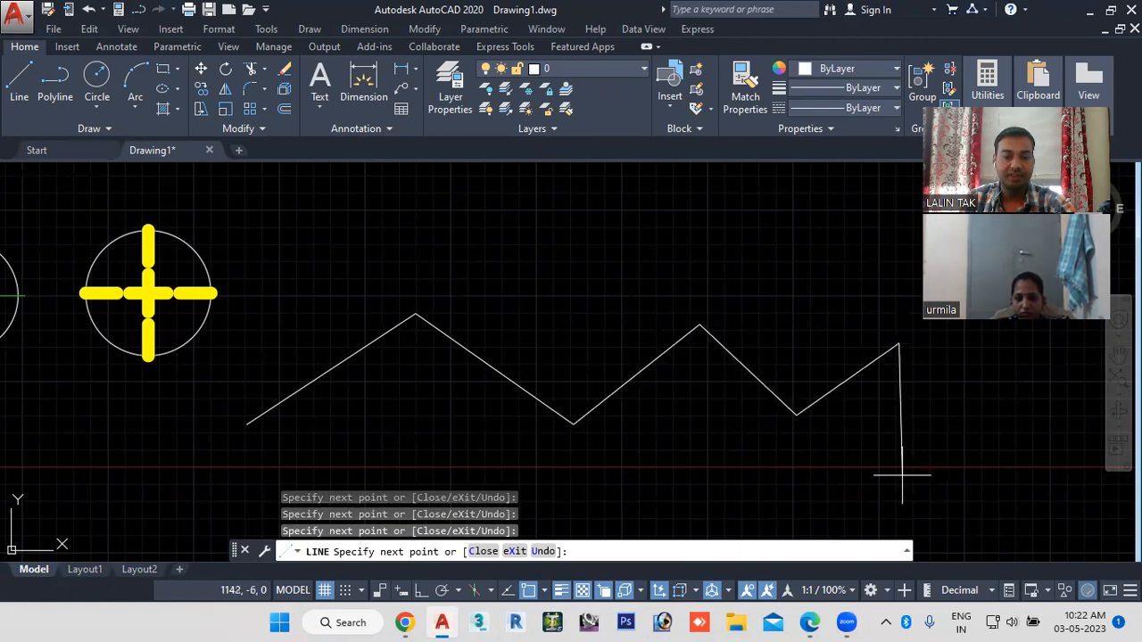
pyautogui.press('Escape')
pyautogui.press('Escape')
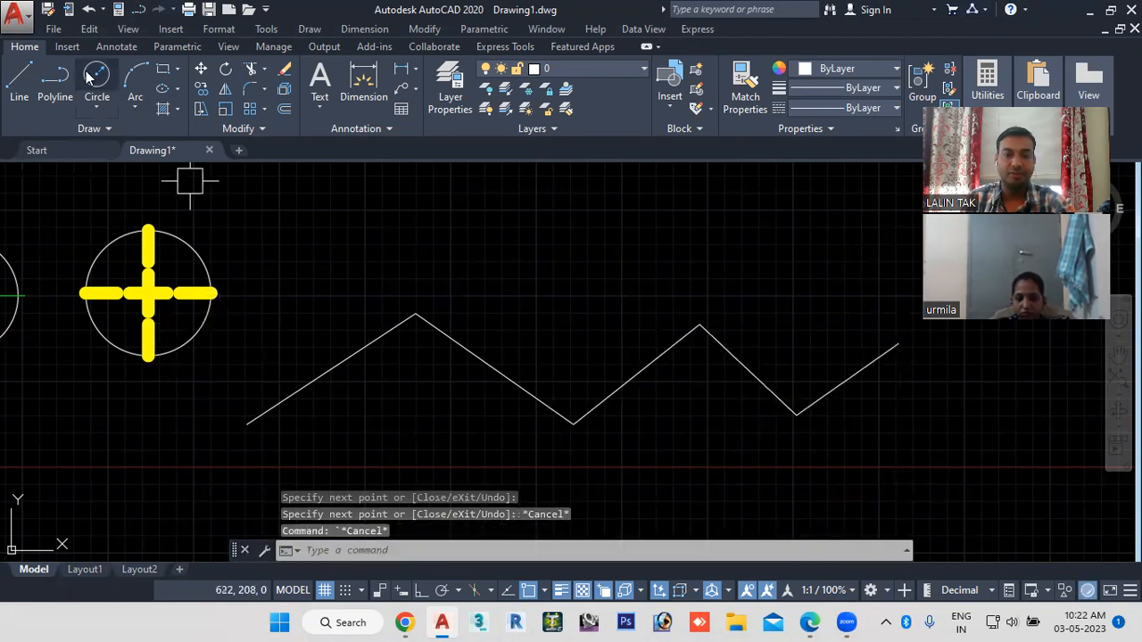
# Step: Add an aligned dimension (DAL) to the first zigzag segment, with its dimension line above the segment
pyautogui.click(328, 553)
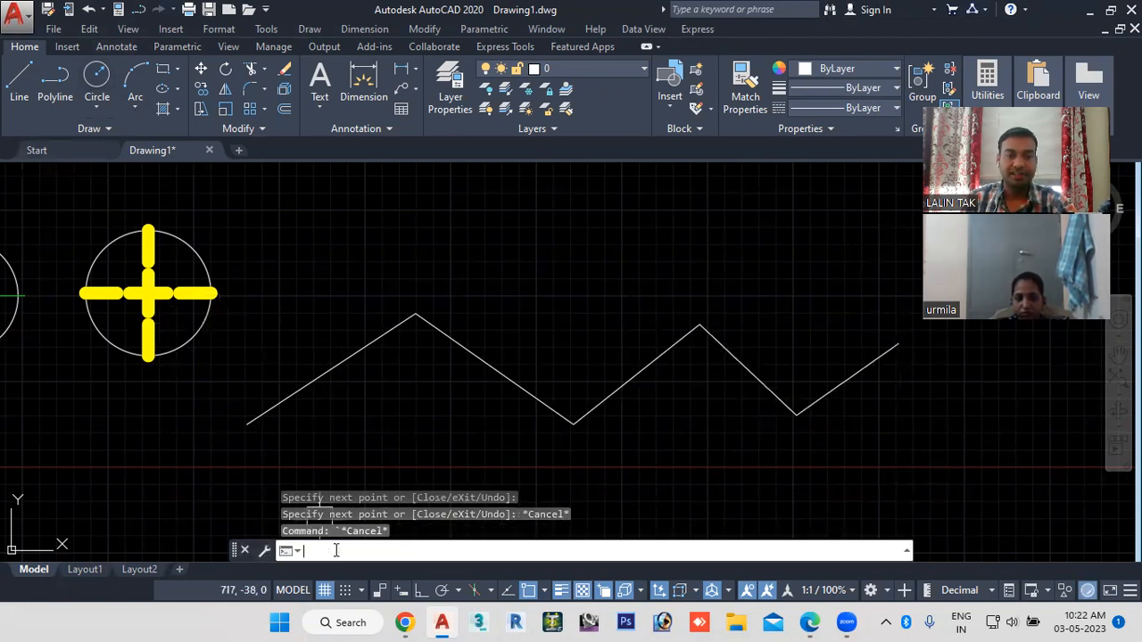
pyautogui.write('da')
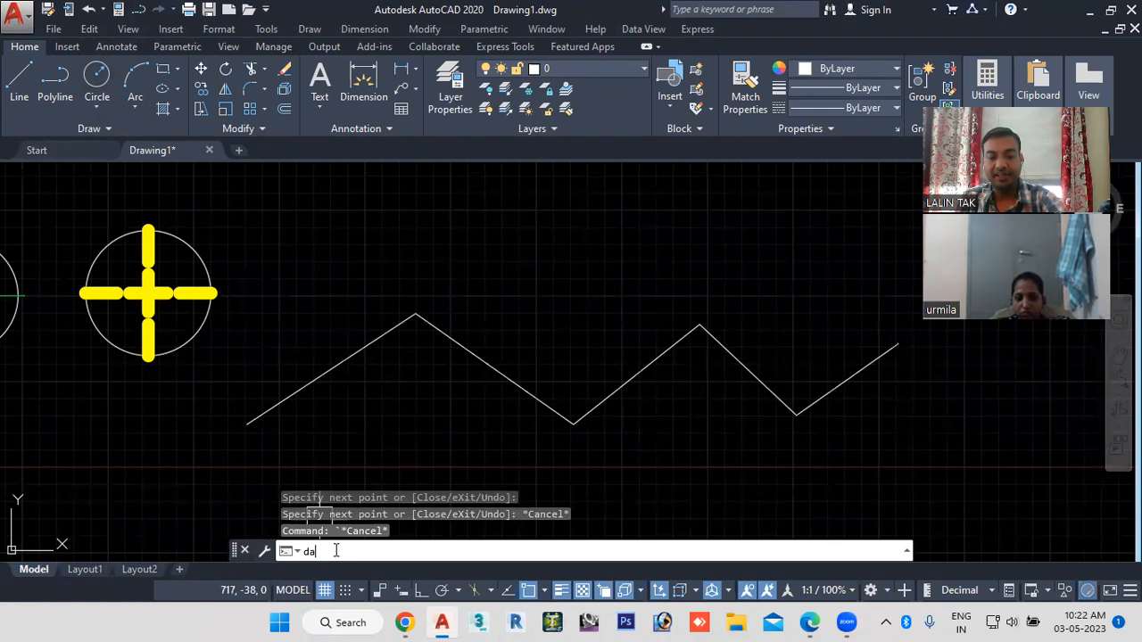
pyautogui.write('l')
pyautogui.press('Return')
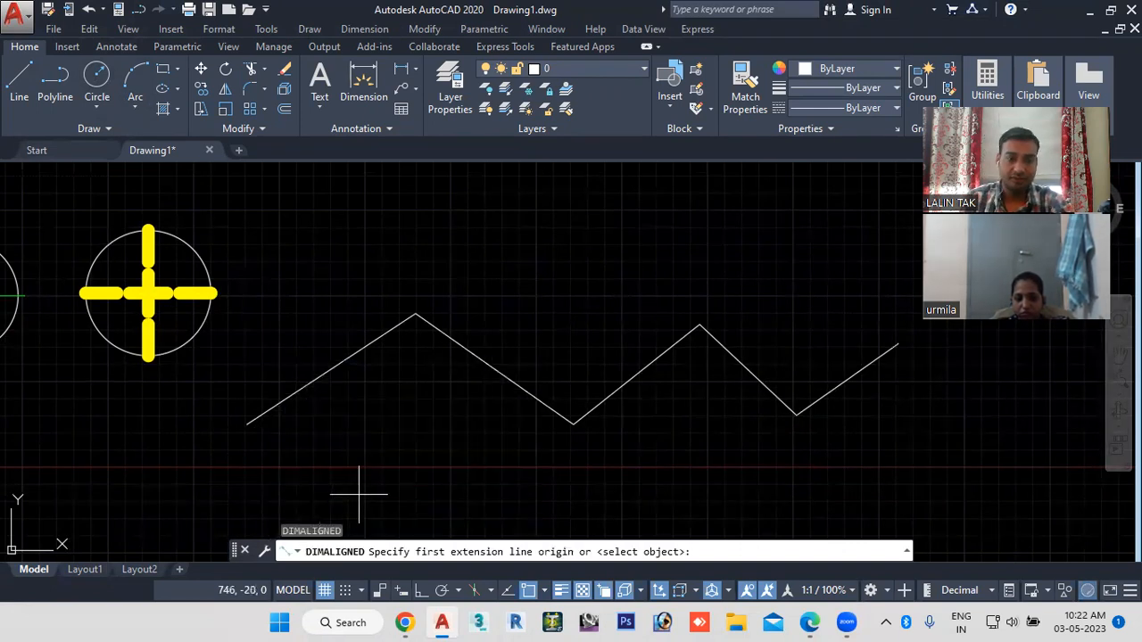
pyautogui.click(247, 423)
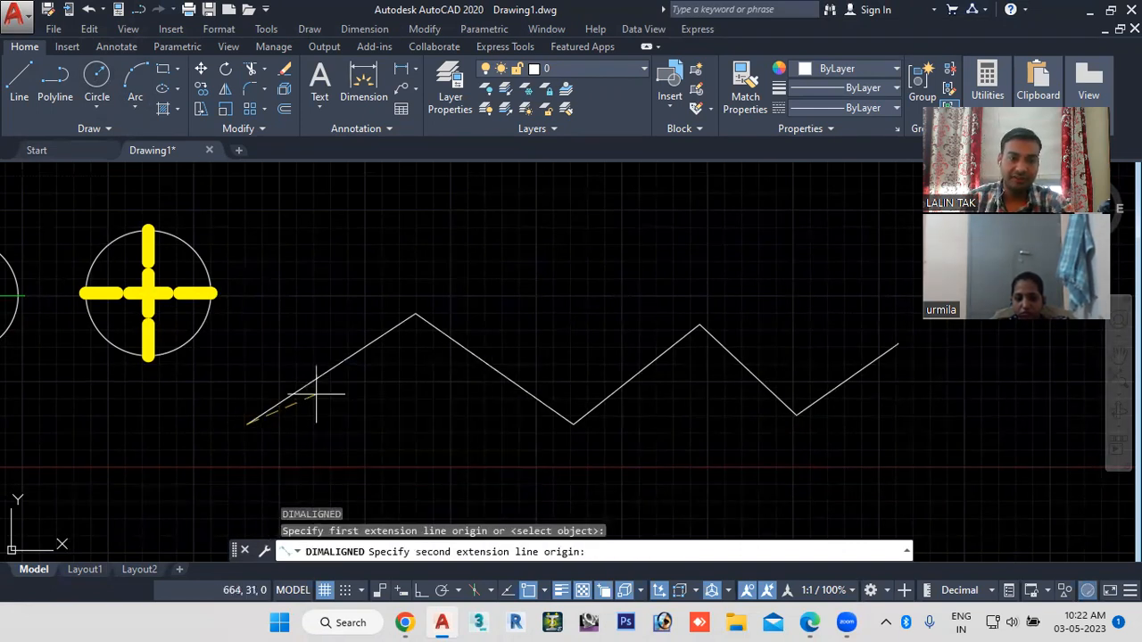
pyautogui.click(414, 314)
pyautogui.click(298, 357)
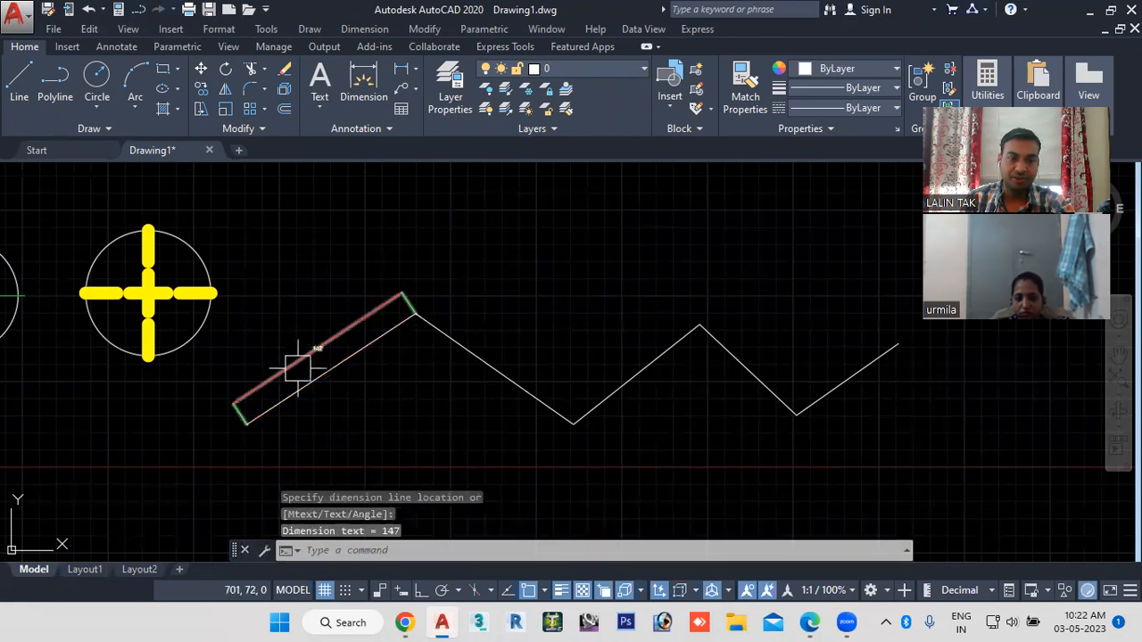
pyautogui.scroll(3, 298, 357)
pyautogui.scroll(2, 223, 428)
# Step: Add another aligned dimension from the first peak to the following valley, with its dimension line below the second segment
pyautogui.scroll(-4, 541, 387)
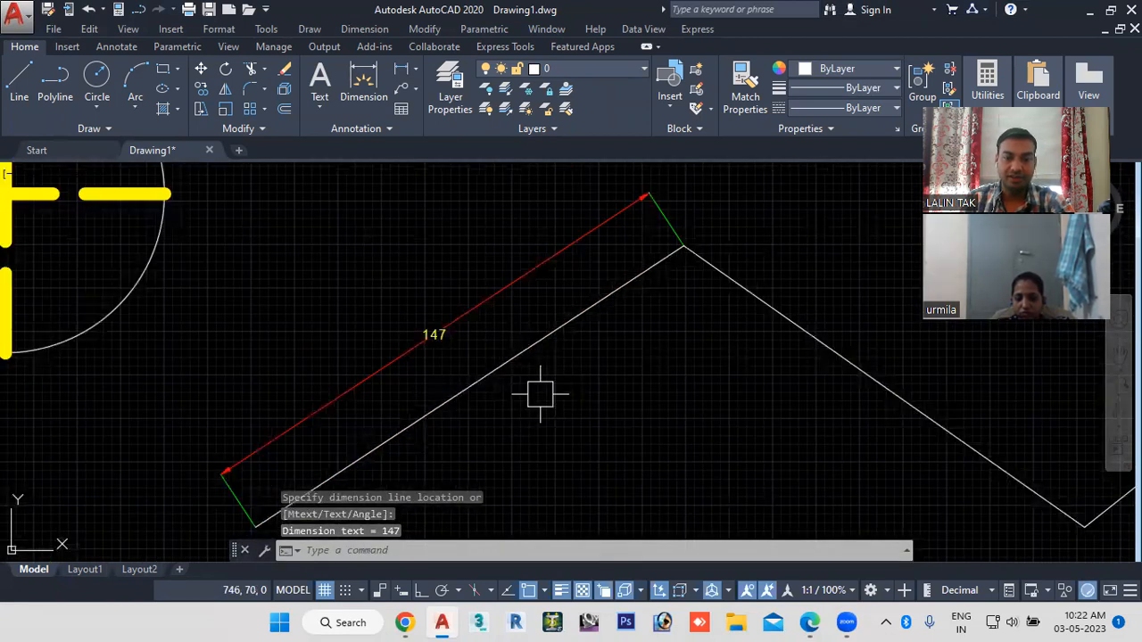
pyautogui.press('Return')
pyautogui.click(596, 338)
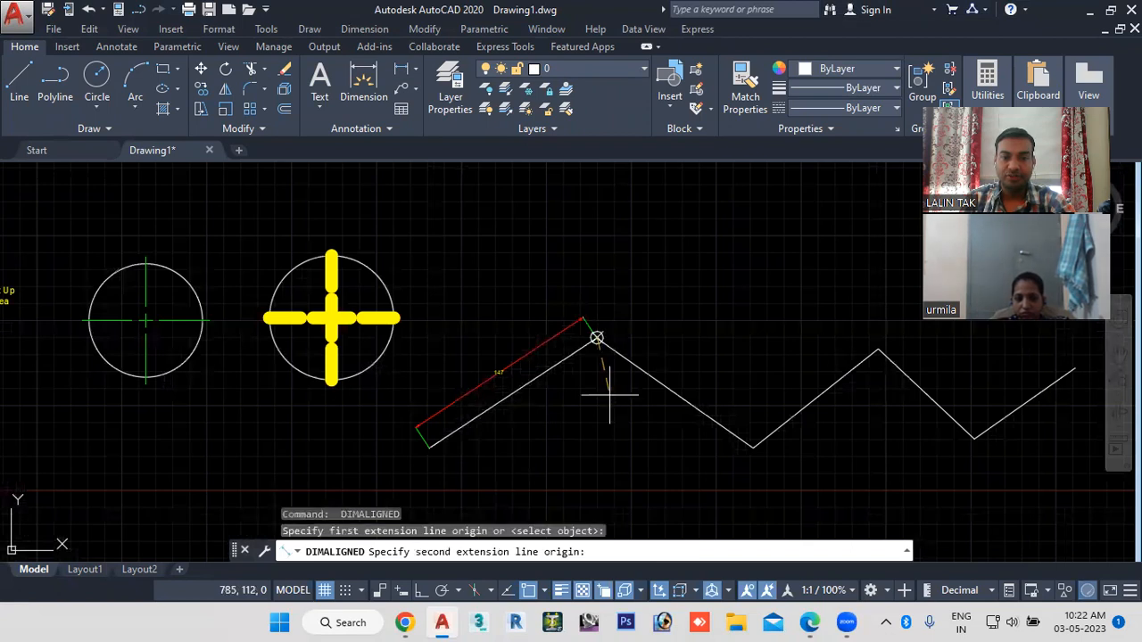
pyautogui.click(753, 446)
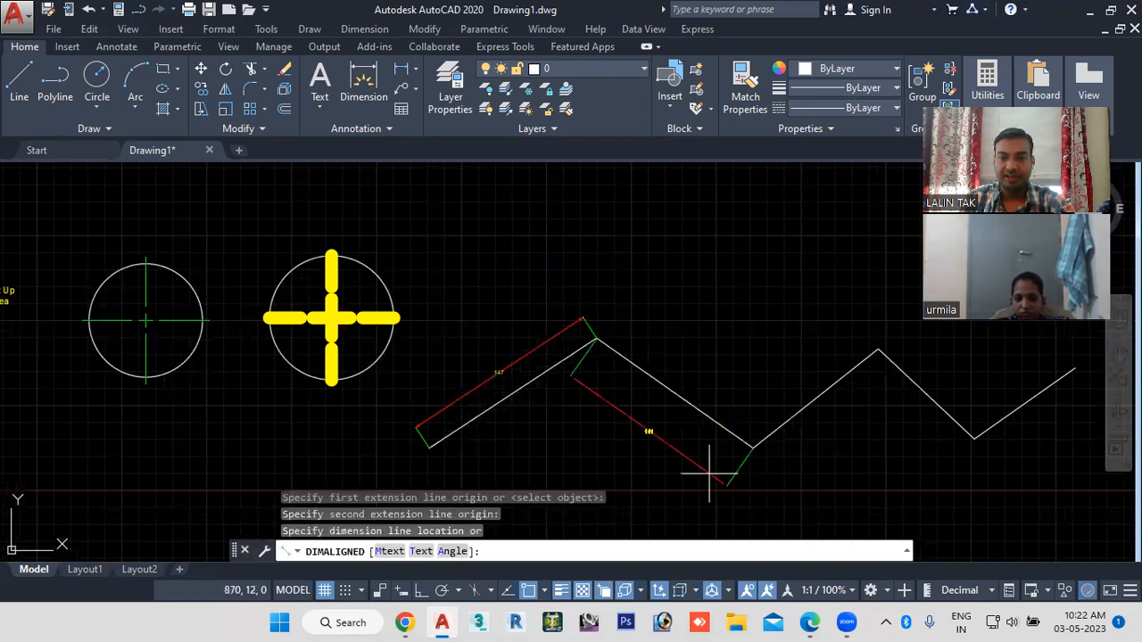
pyautogui.click(730, 461)
pyautogui.scroll(4, 660, 428)
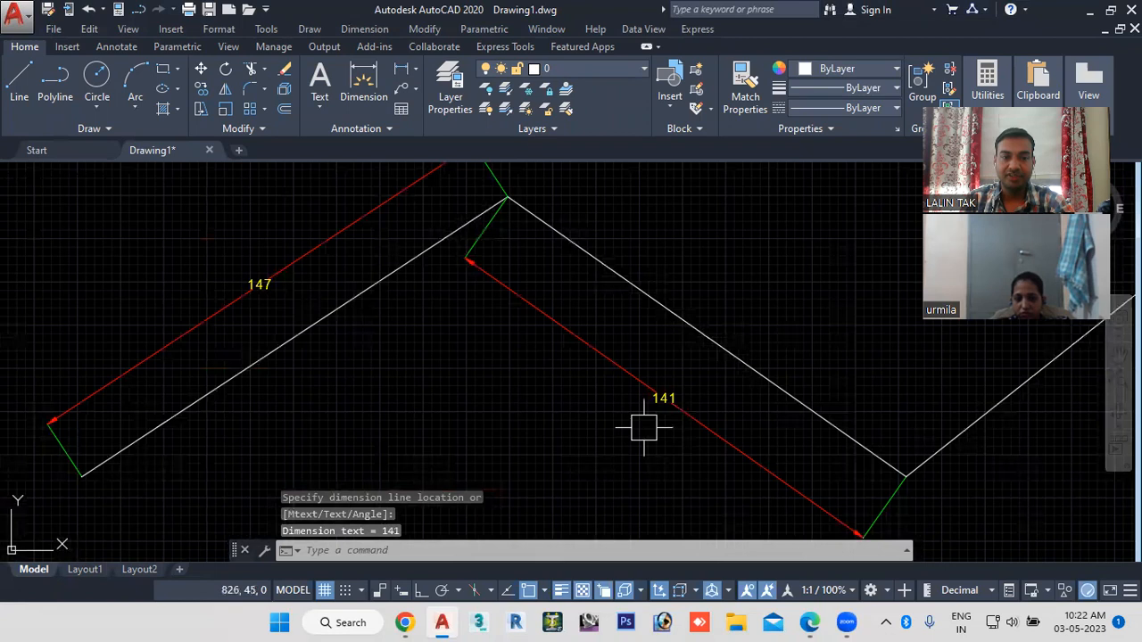
# Step: Erase both aligned dimensions from the first two zigzag segments, leaving only the zigzag line
pyautogui.scroll(-2, 650, 428)
pyautogui.scroll(-4, 705, 433)
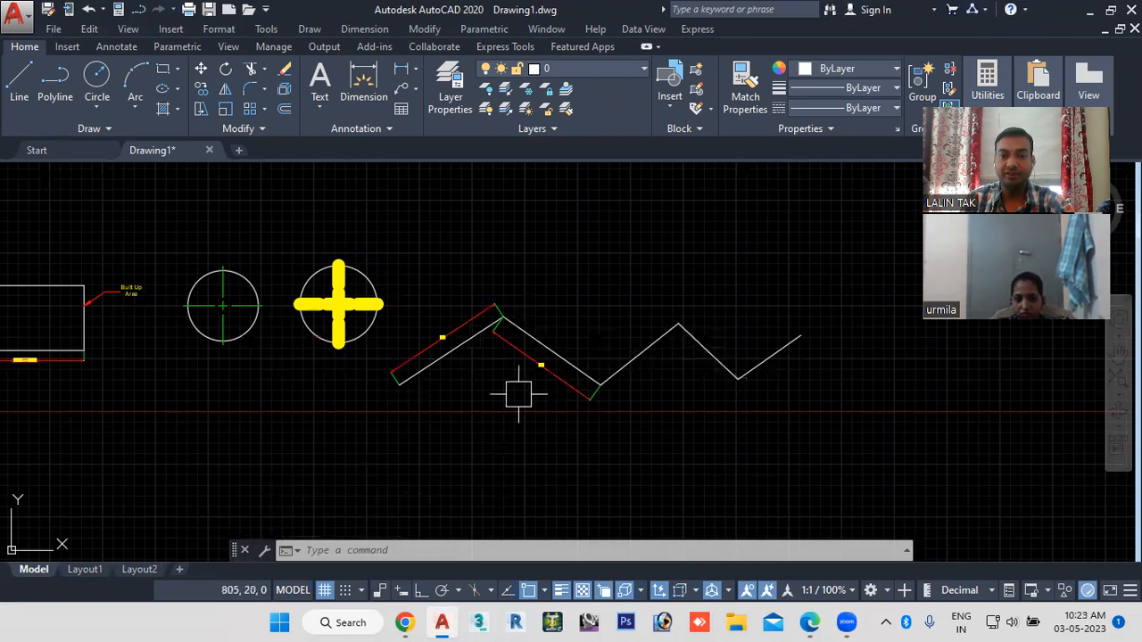
pyautogui.scroll(2, 520, 390)
pyautogui.click(553, 348)
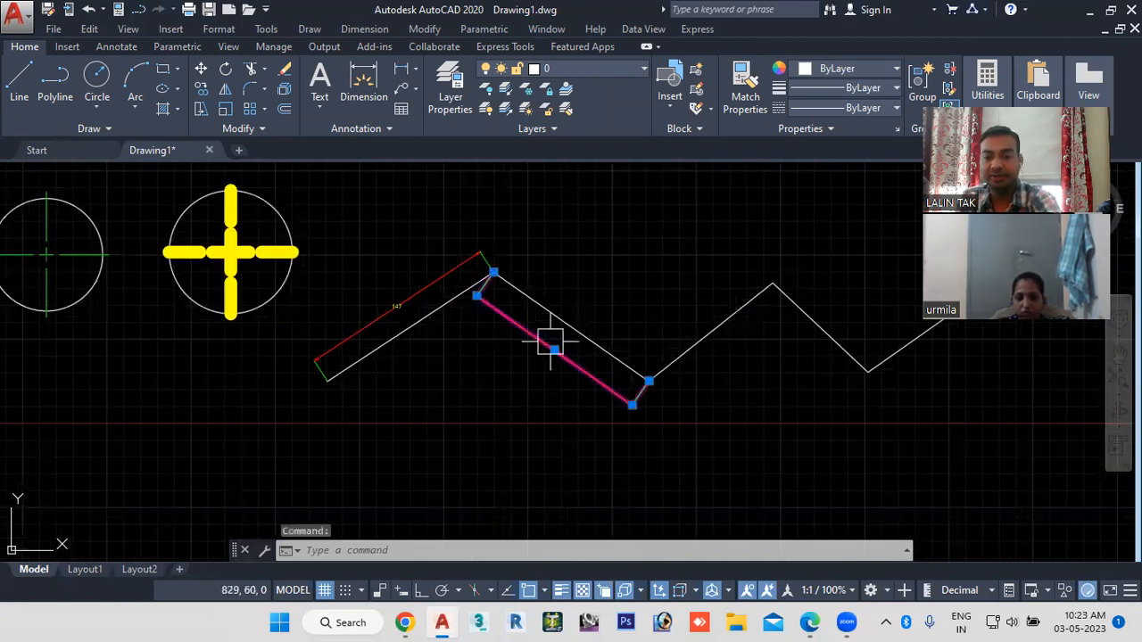
pyautogui.press('Delete')
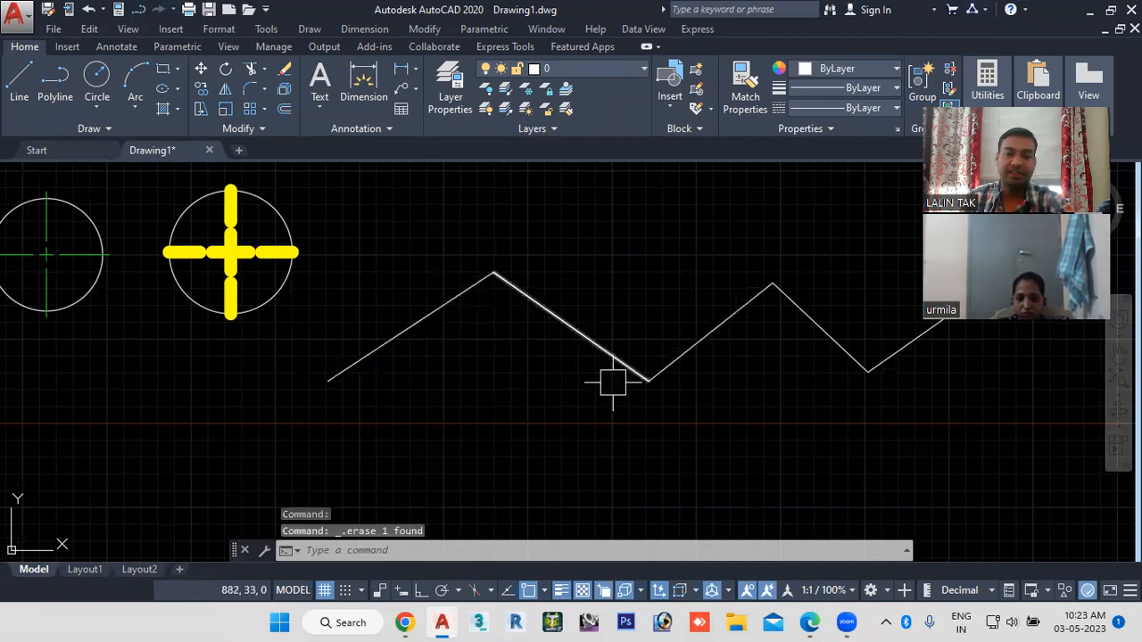
# Step: Measure the first zigzag segment from its start point to the first peak with the DIST command (DI)
pyautogui.scroll(-2, 605, 382)
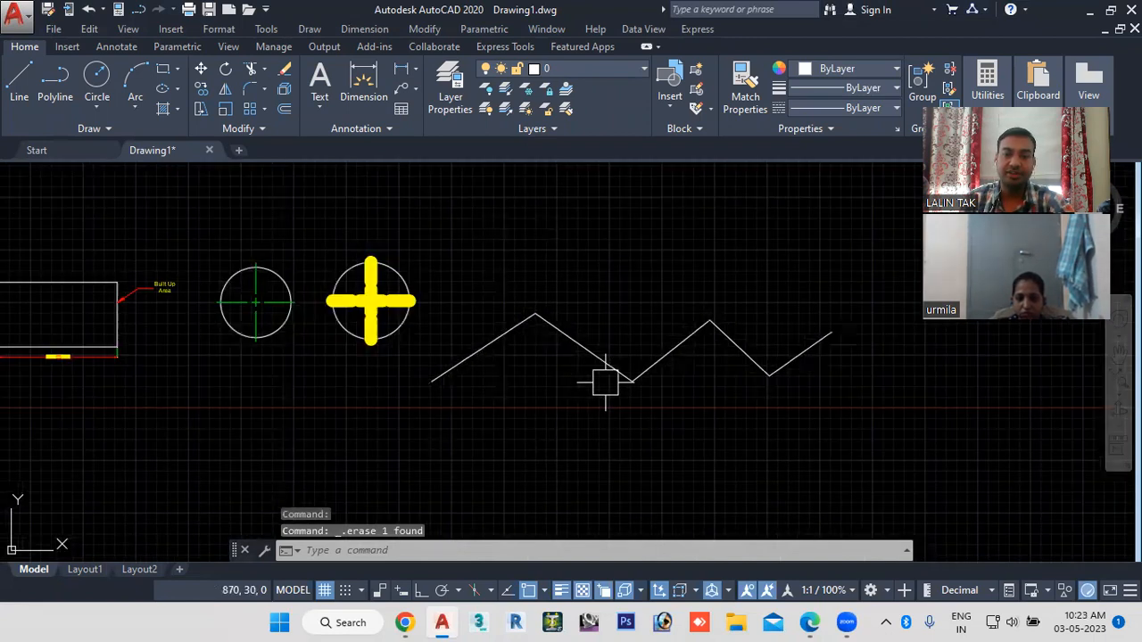
pyautogui.click(393, 551)
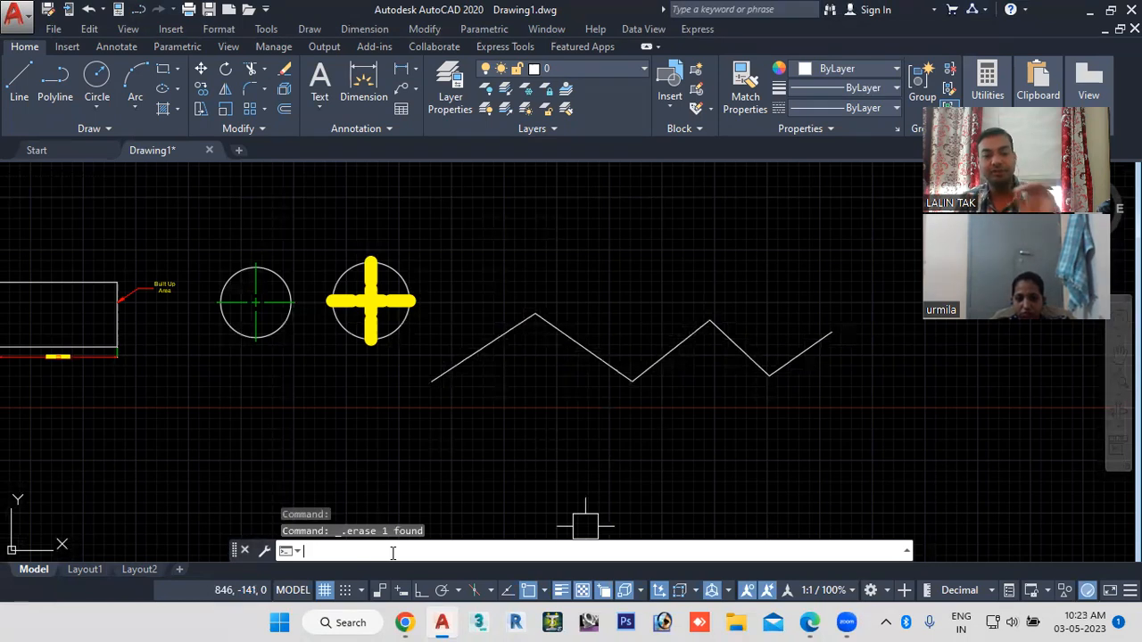
pyautogui.write('di')
pyautogui.press('Return')
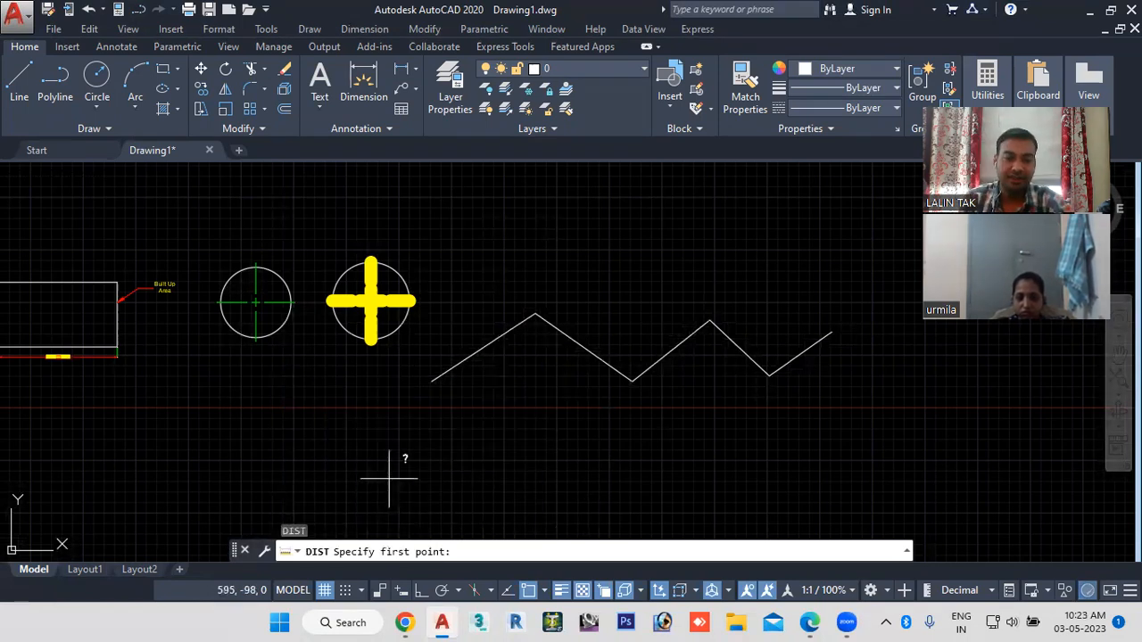
pyautogui.scroll(2, 424, 452)
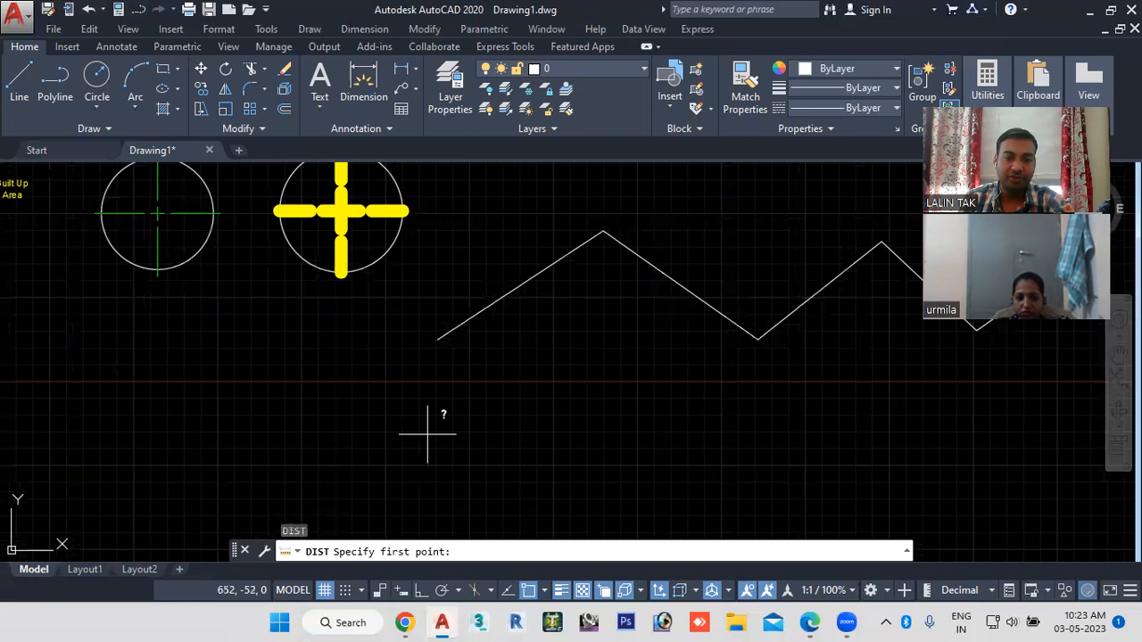
pyautogui.click(437, 339)
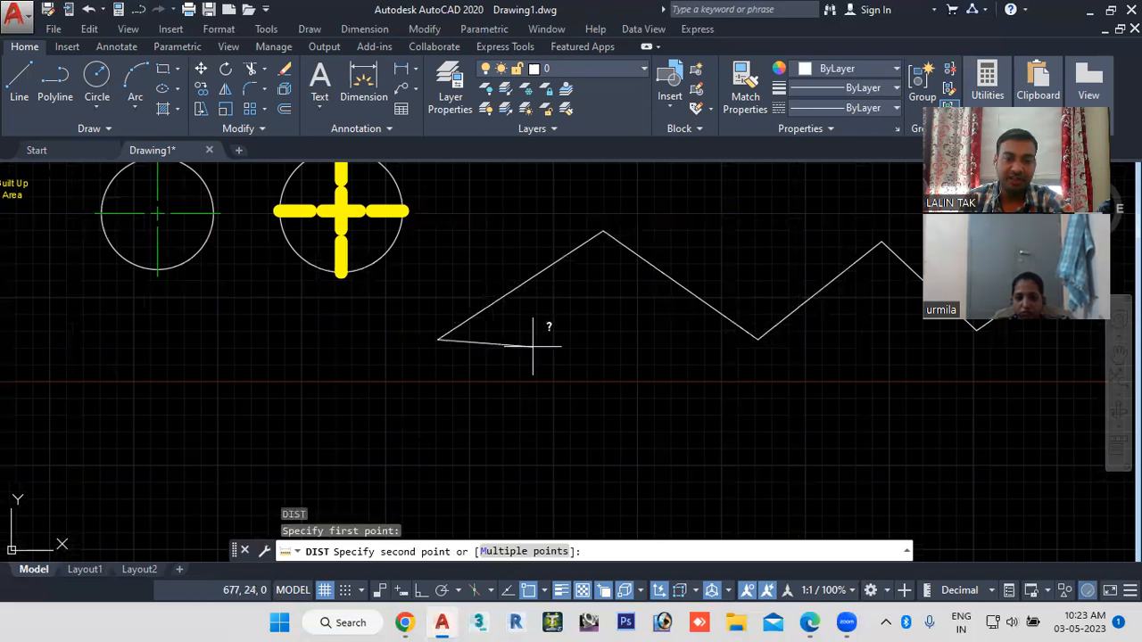
pyautogui.click(603, 230)
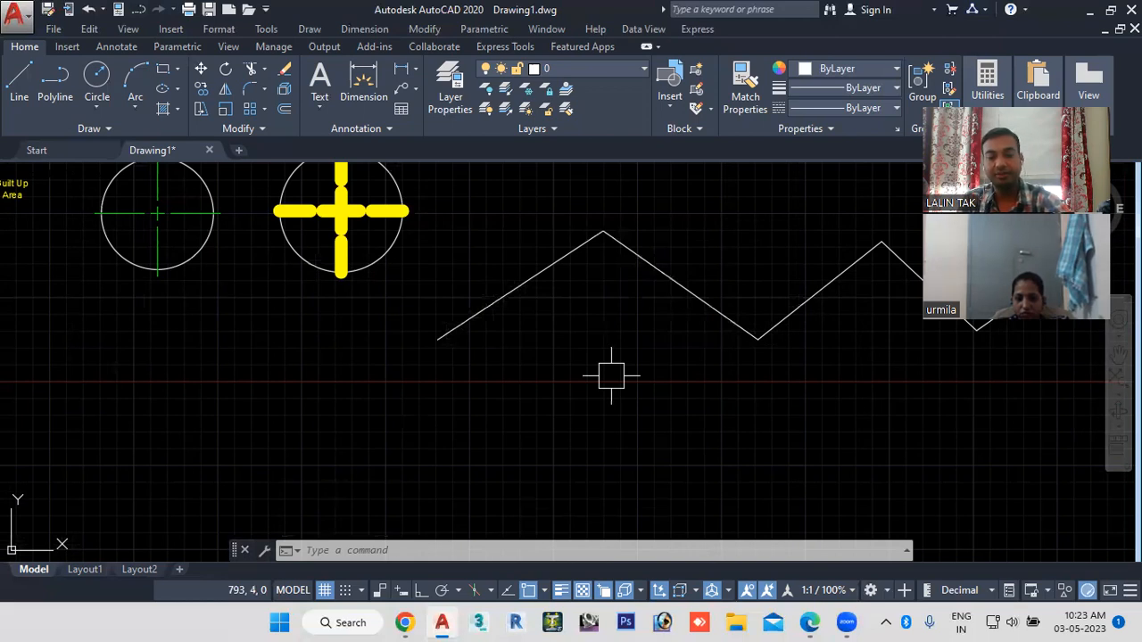
# Step: Measure the zigzag's total length with DIST and the Multiple points option, from its start point through every vertex to its far end
pyautogui.write('dist')
pyautogui.press('Return')
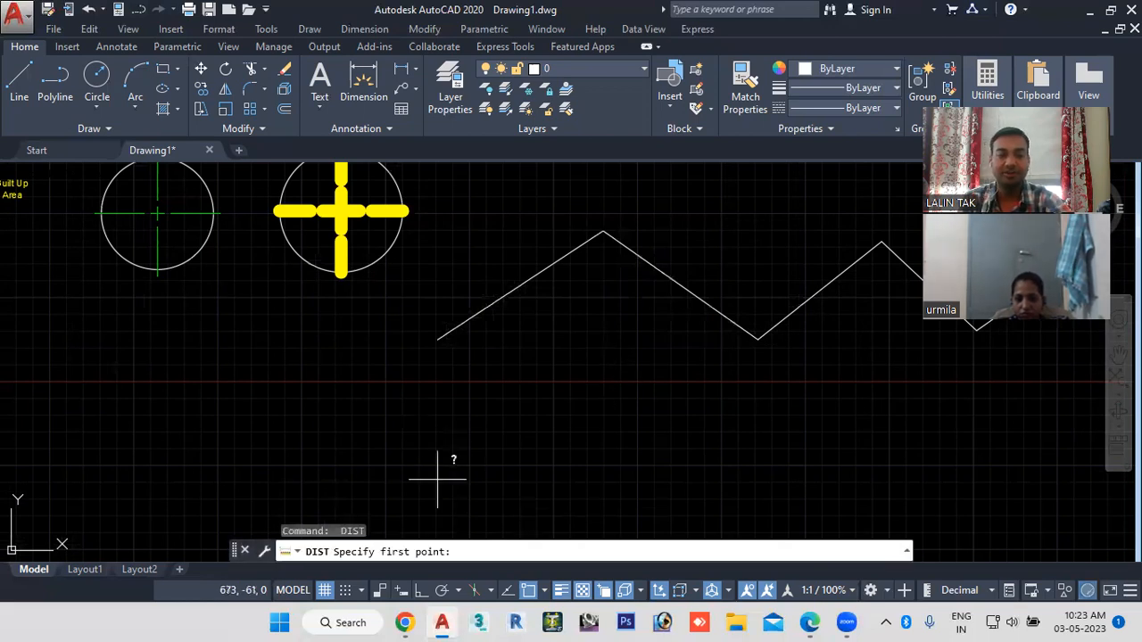
pyautogui.click(437, 339)
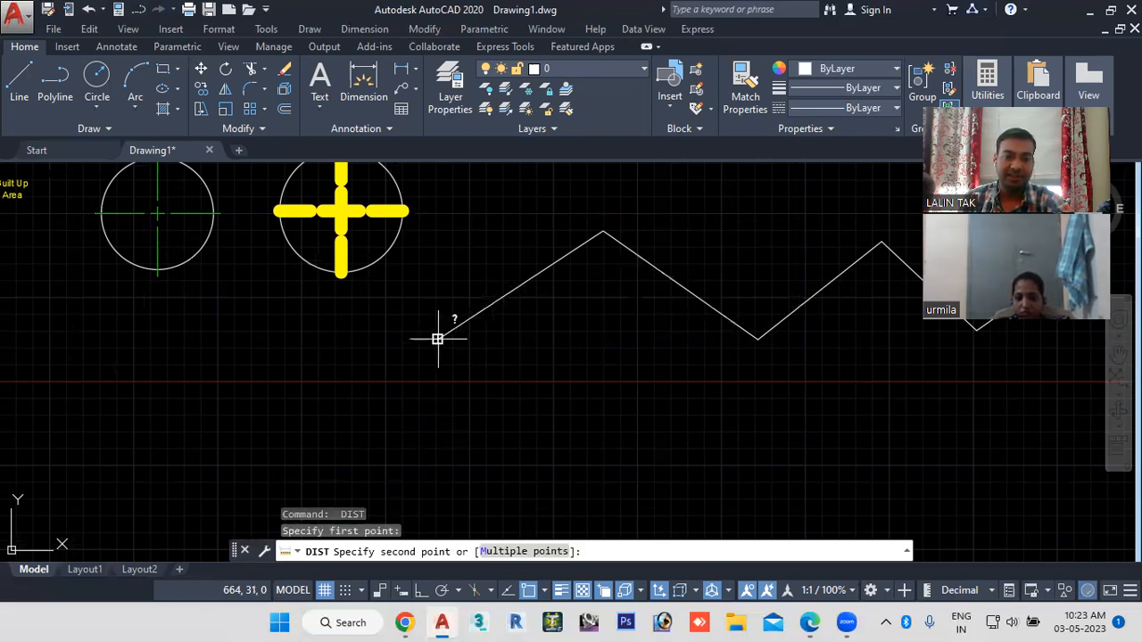
pyautogui.click(533, 551)
pyautogui.scroll(2, 556, 402)
pyautogui.moveTo(556, 403); pyautogui.dragTo(499, 496, button='middle')
pyautogui.scroll(-2, 496, 408)
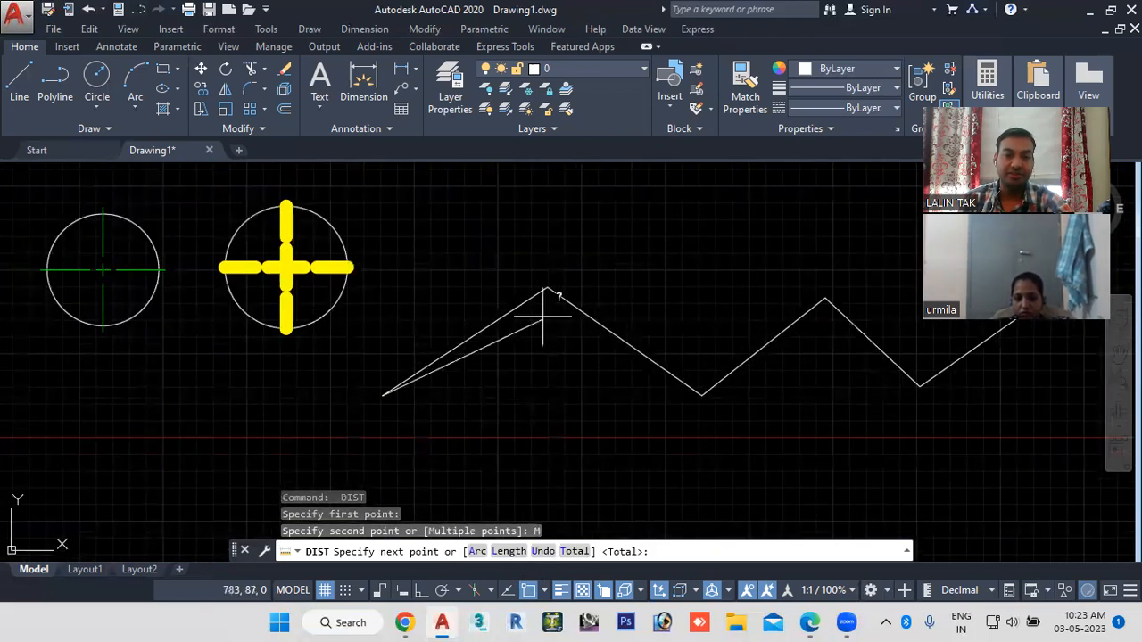
pyautogui.click(548, 286)
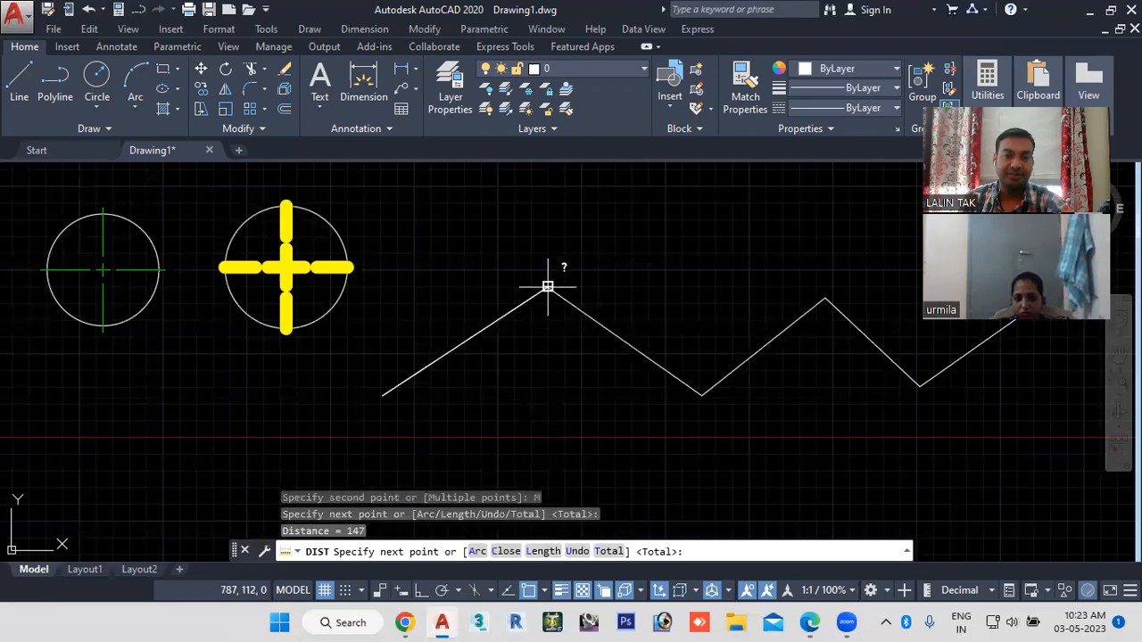
pyautogui.moveTo(568, 389); pyautogui.dragTo(538, 374, button='middle')
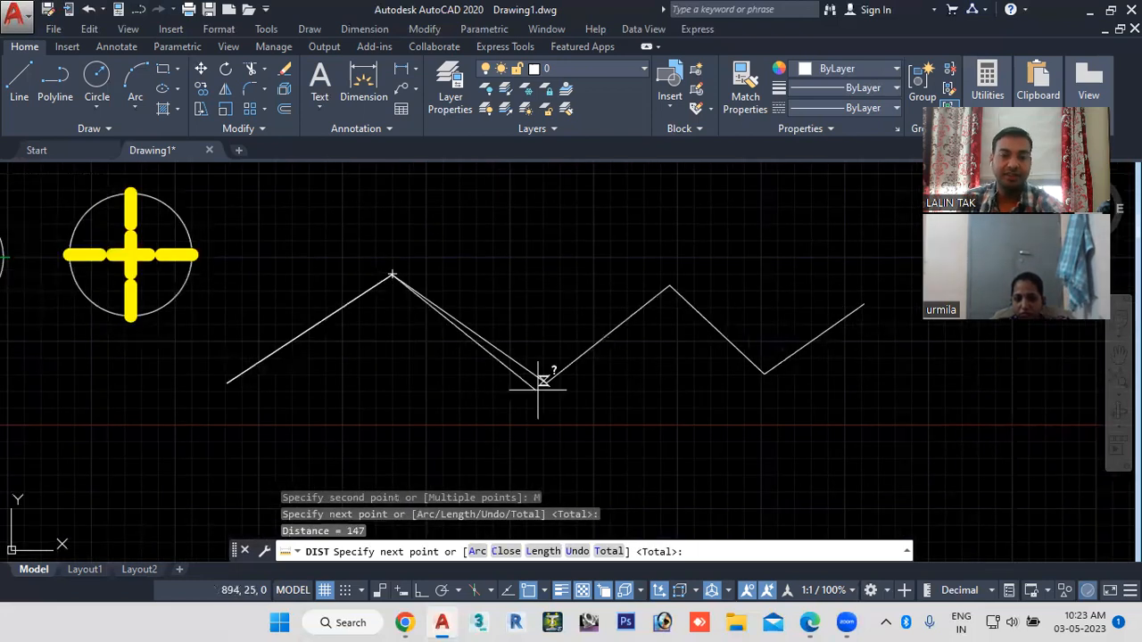
pyautogui.click(547, 381)
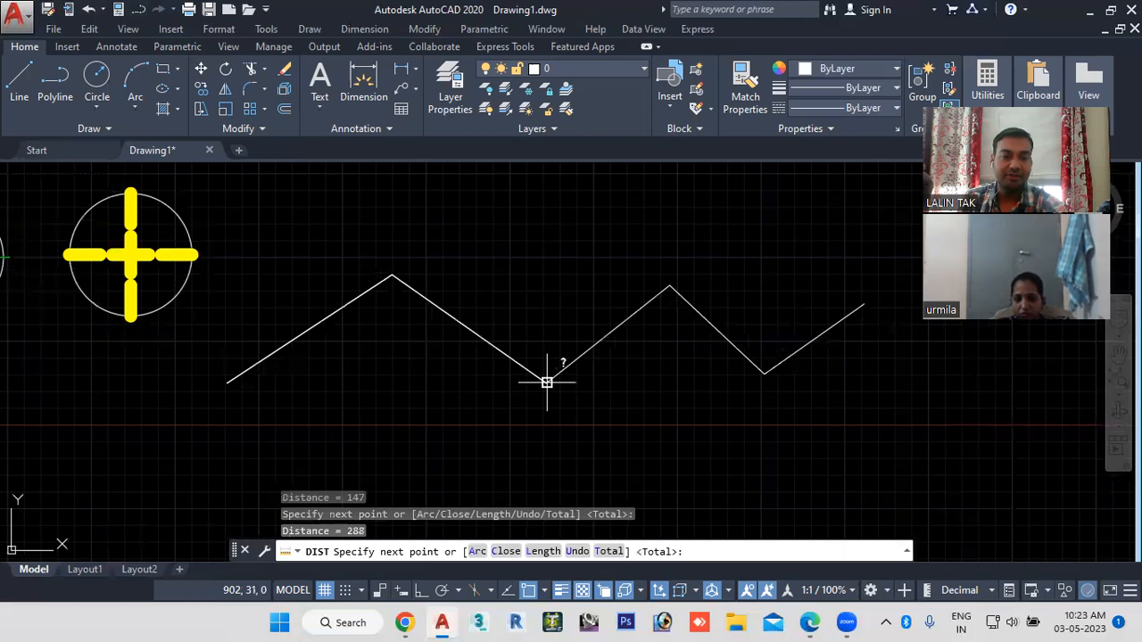
pyautogui.click(670, 284)
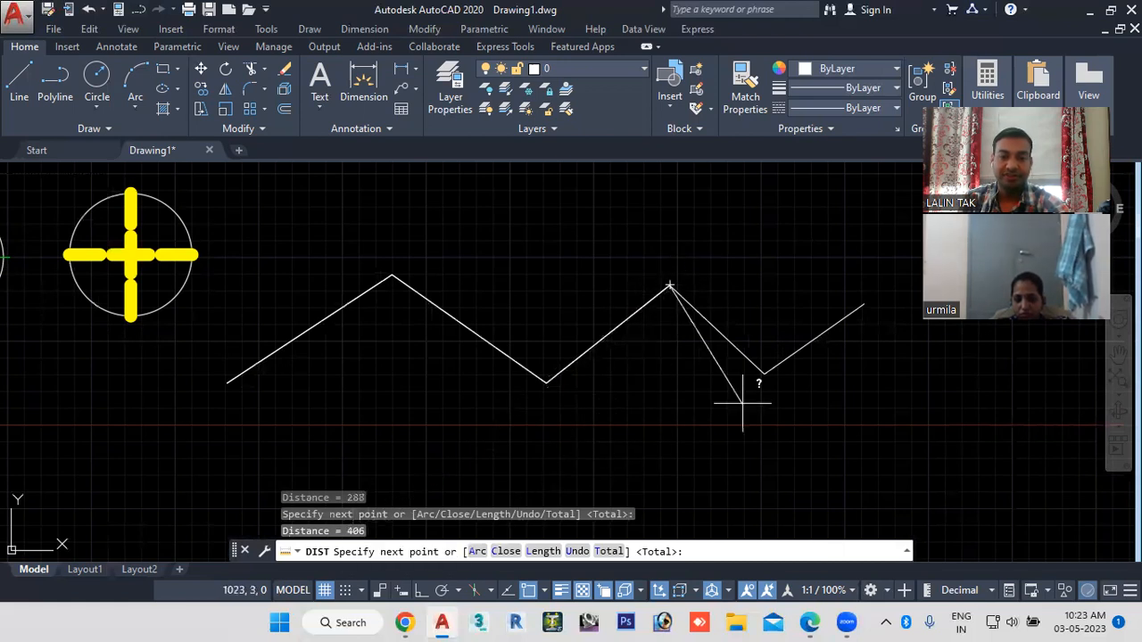
pyautogui.click(764, 374)
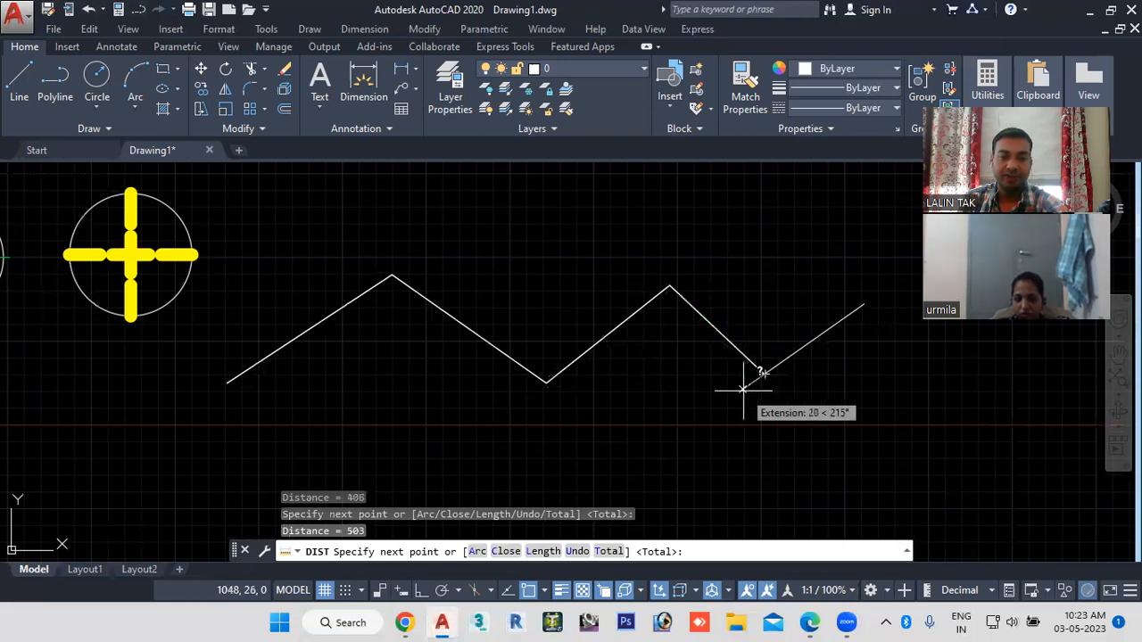
pyautogui.click(864, 304)
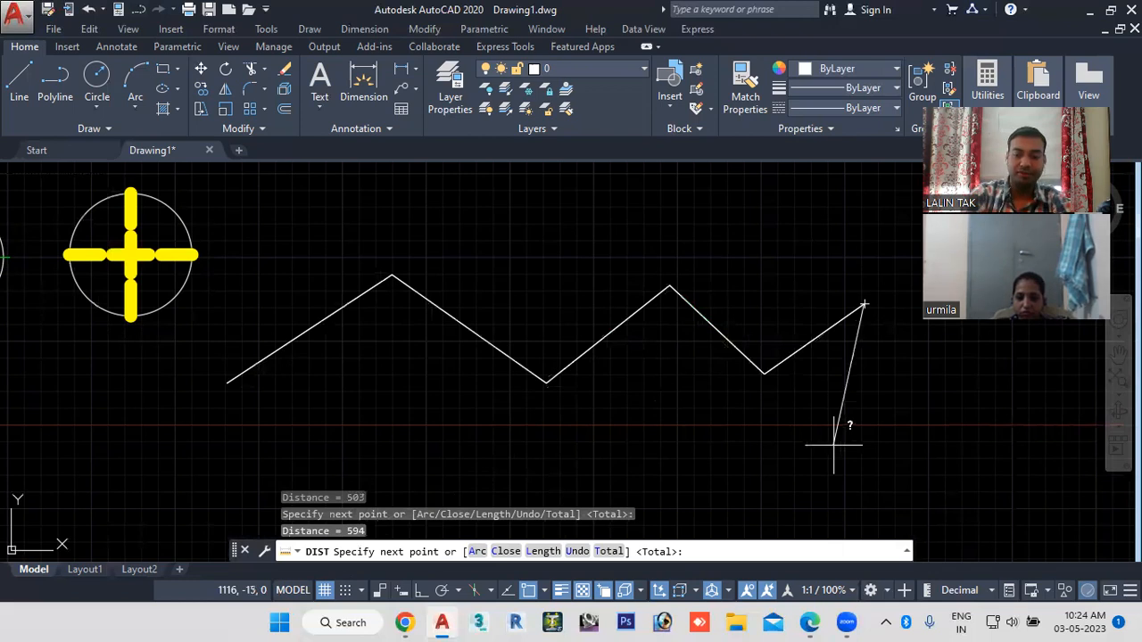
pyautogui.press('Return')
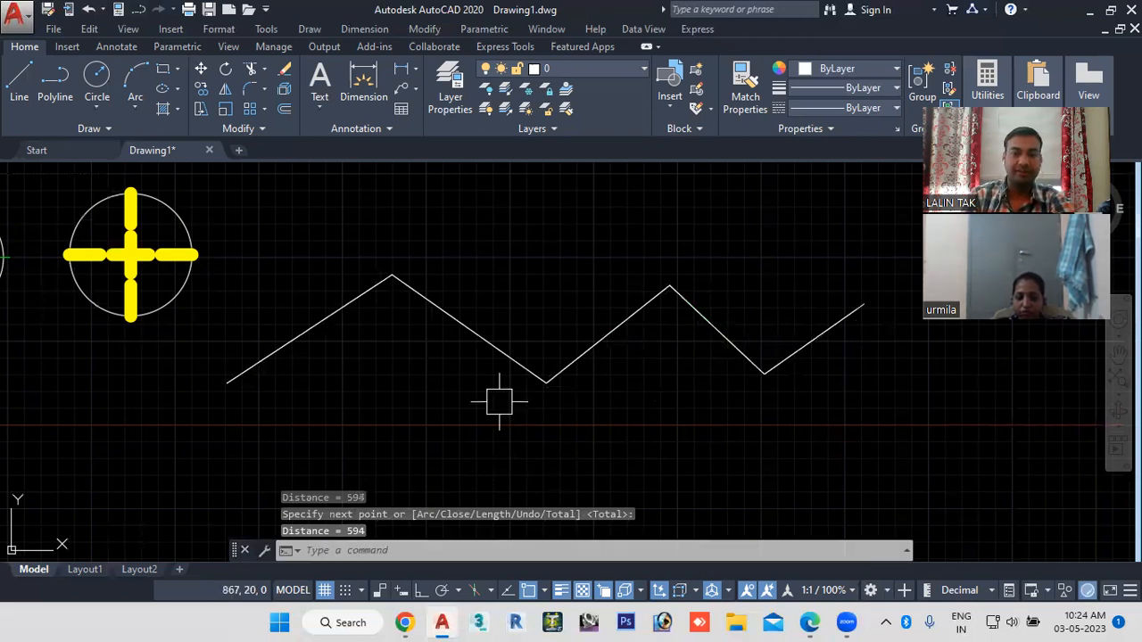
# Step: Add the multiline text "Distance=594" below the second zigzag segment
pyautogui.click(377, 547)
pyautogui.write('mt')
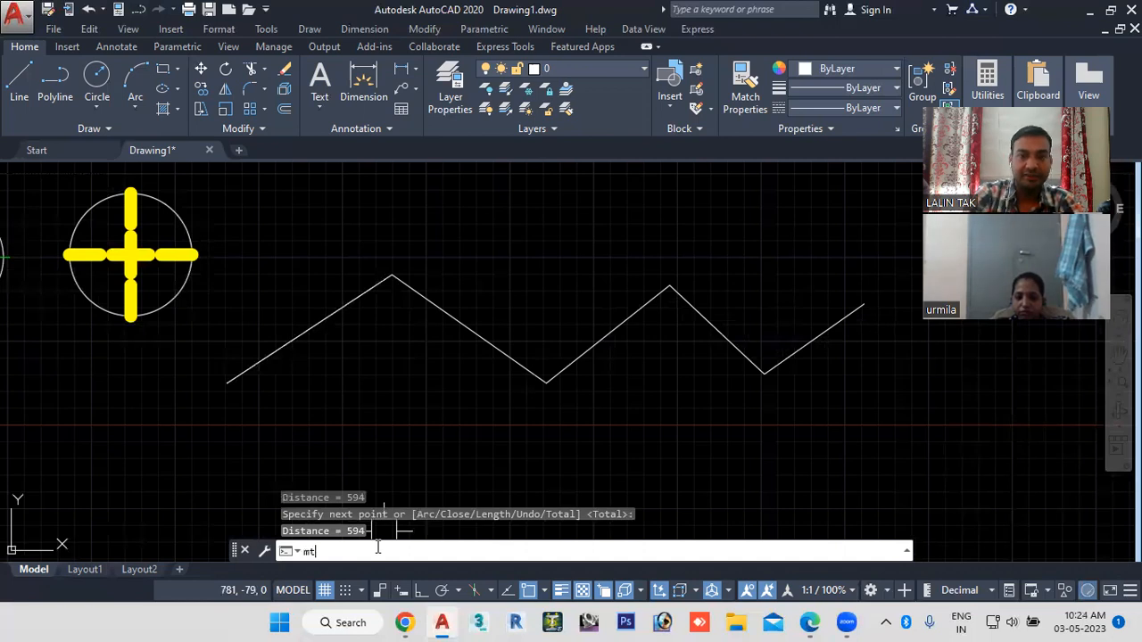
pyautogui.press('Return')
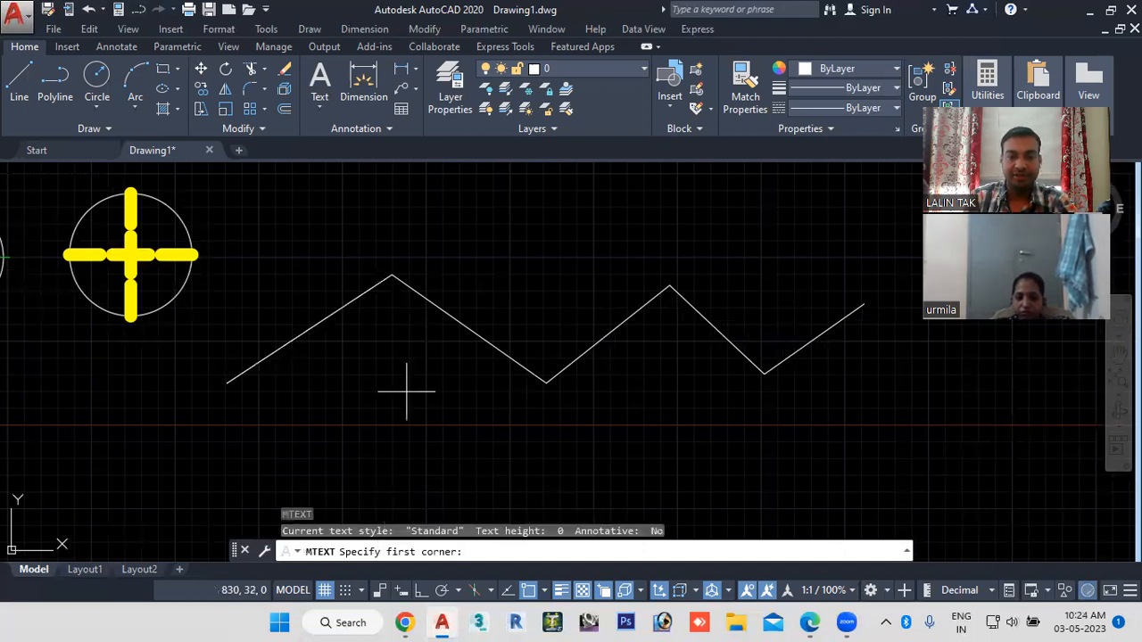
pyautogui.click(406, 399)
pyautogui.click(709, 467)
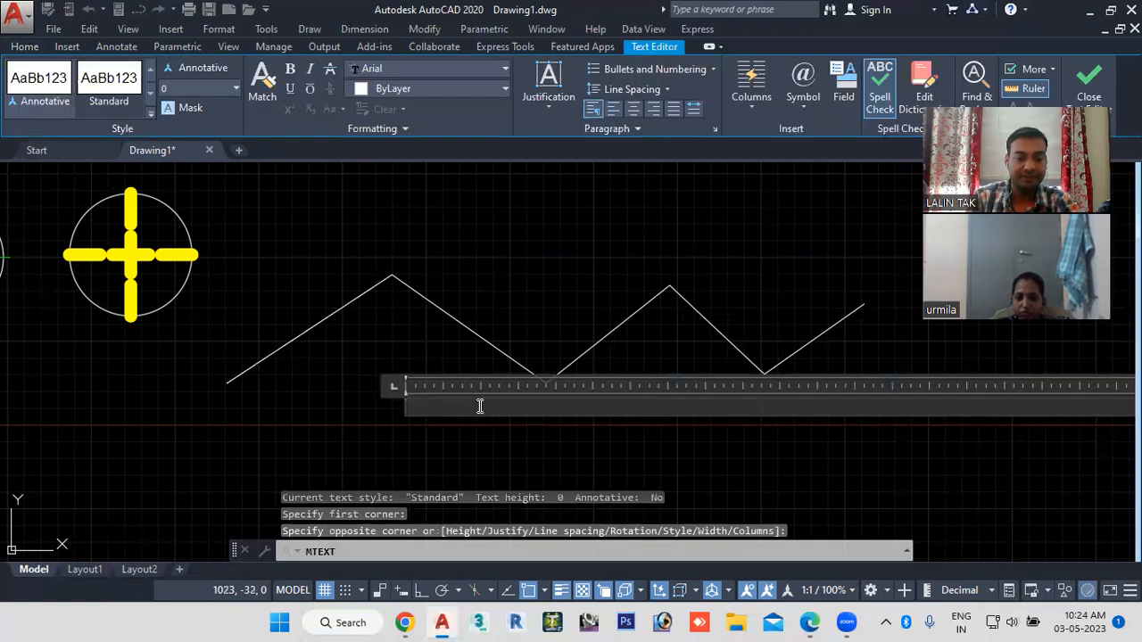
pyautogui.write('Di')
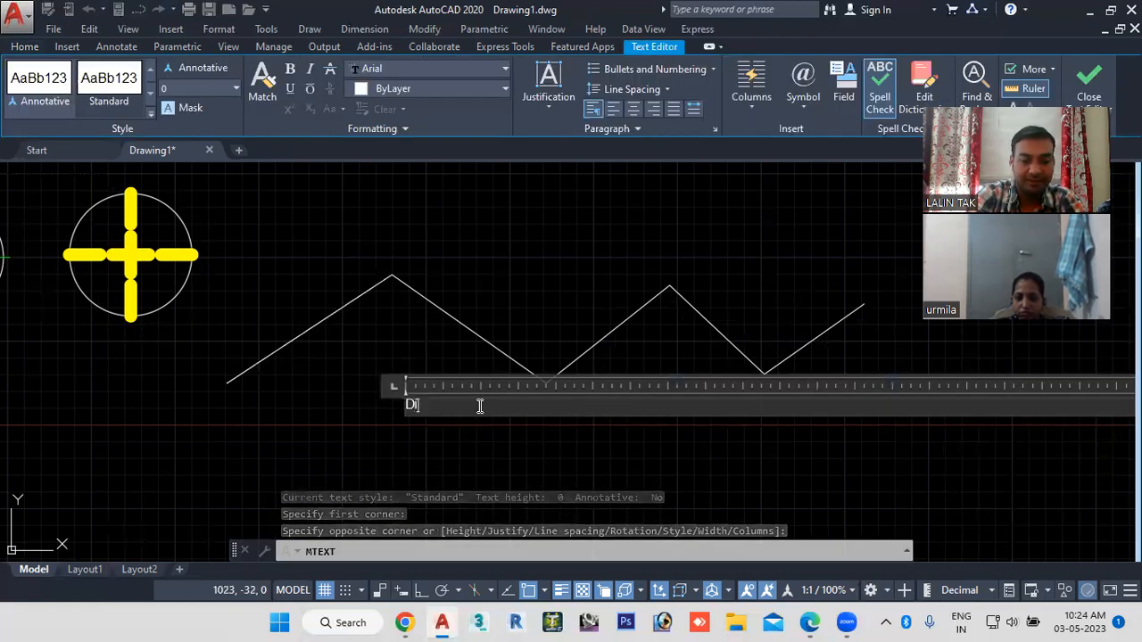
pyautogui.write('stance=594')
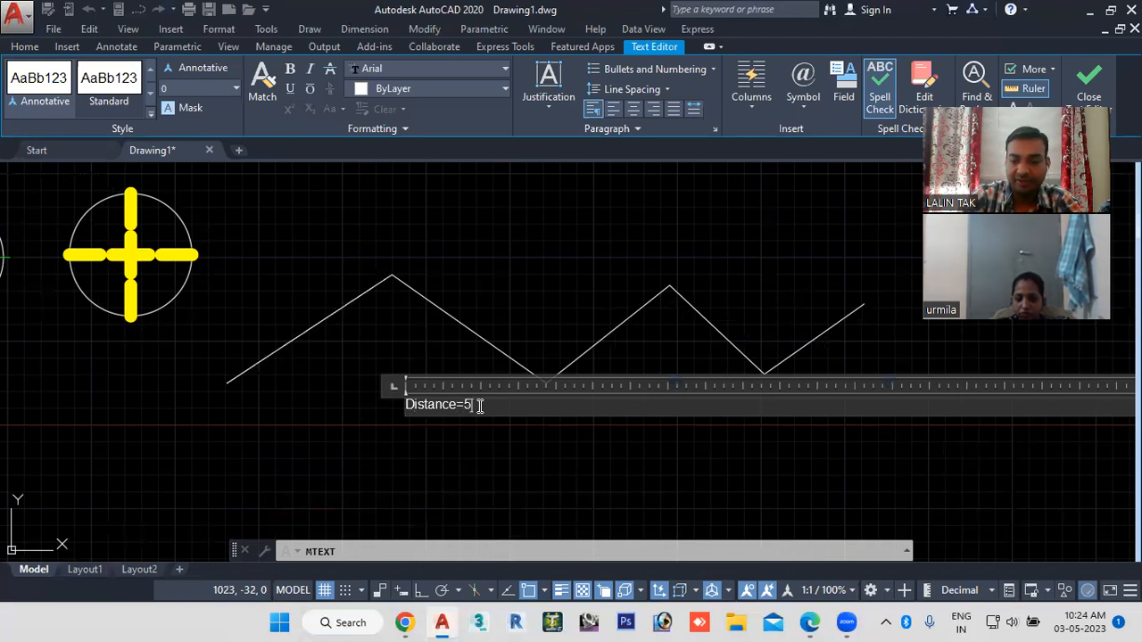
pyautogui.click(429, 449)
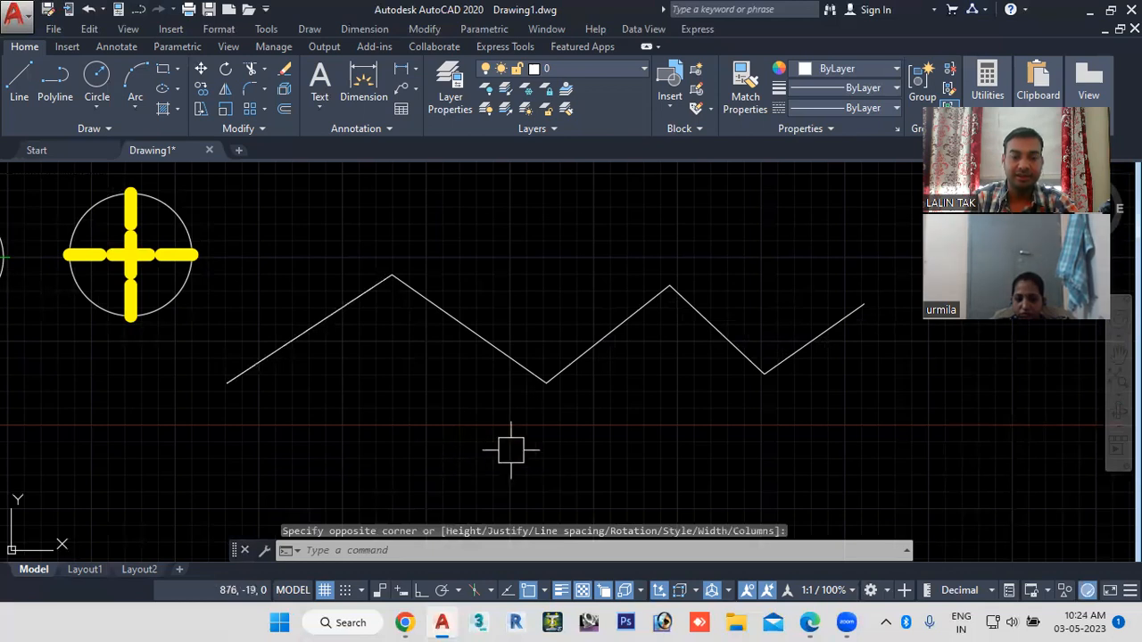
# Step: Set the text height of the "Distance=594" note to 5
pyautogui.scroll(-2, 499, 455)
pyautogui.moveTo(494, 458); pyautogui.dragTo(458, 448, button='middle')
pyautogui.scroll(4, 446, 446)
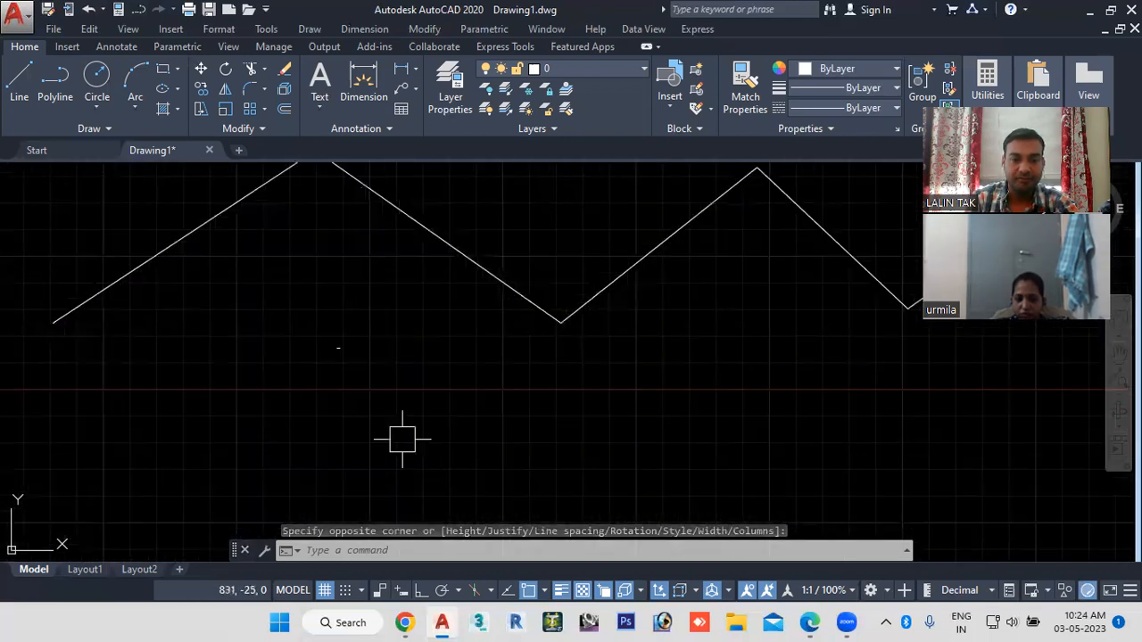
pyautogui.click(310, 323)
pyautogui.press('Escape')
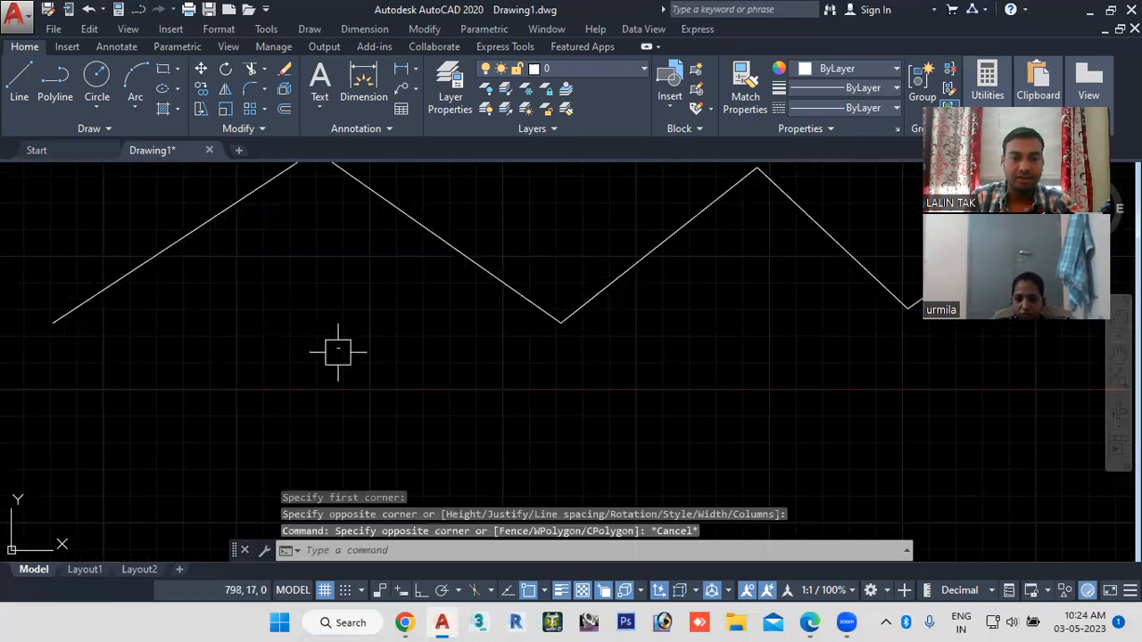
pyautogui.doubleClick(446, 359)
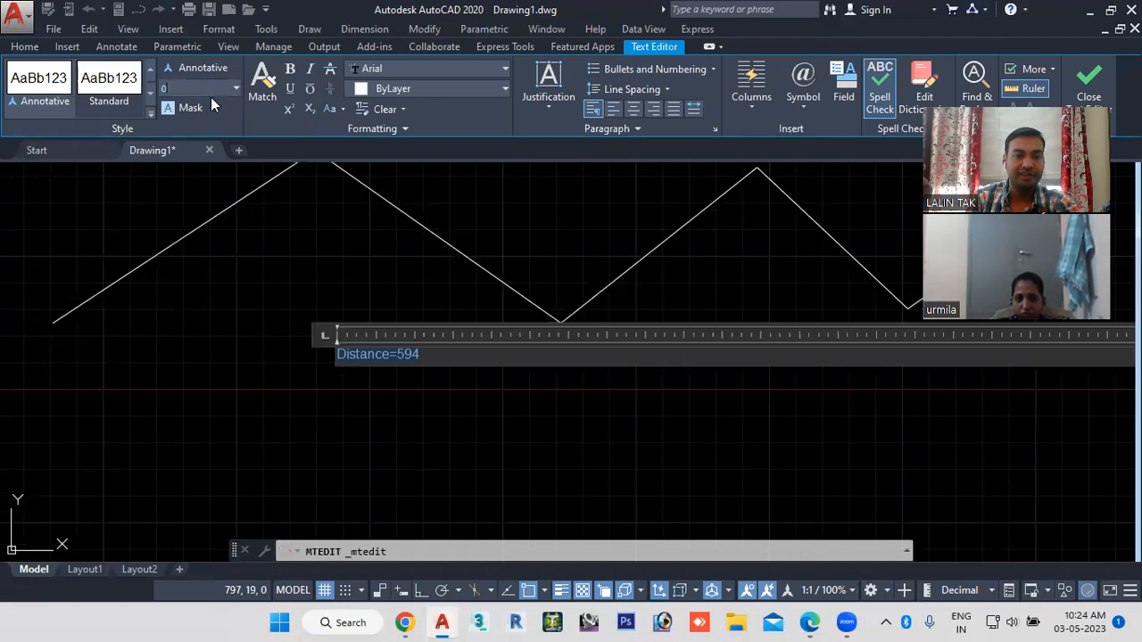
pyautogui.click(235, 89)
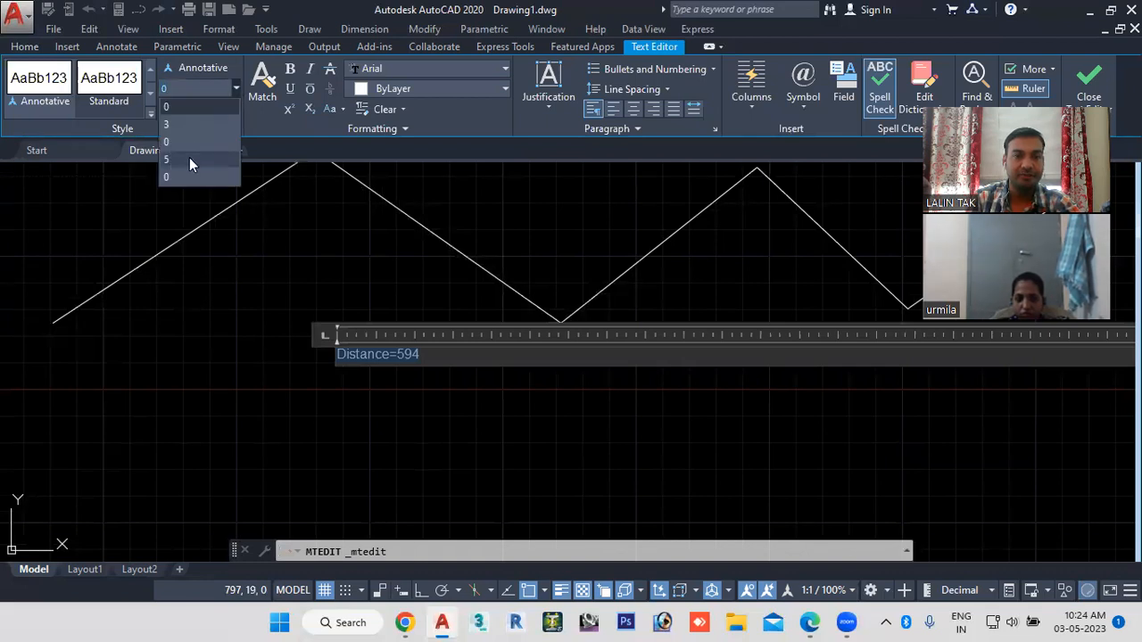
pyautogui.click(189, 159)
pyautogui.click(241, 353)
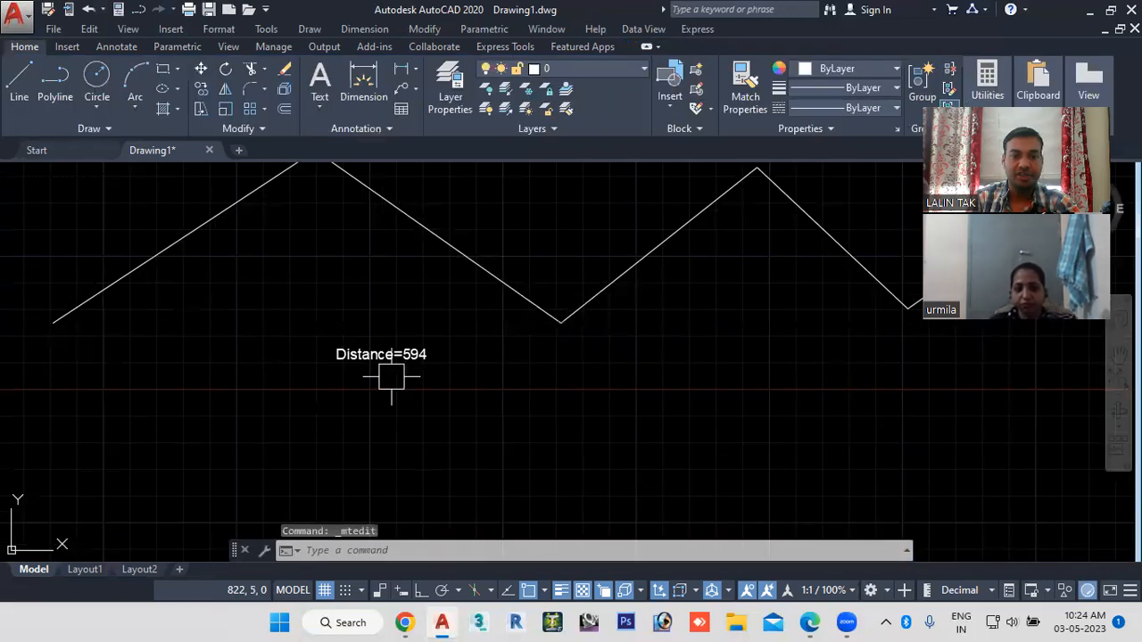
pyautogui.scroll(1, 385, 380)
pyautogui.scroll(-1, 390, 383)
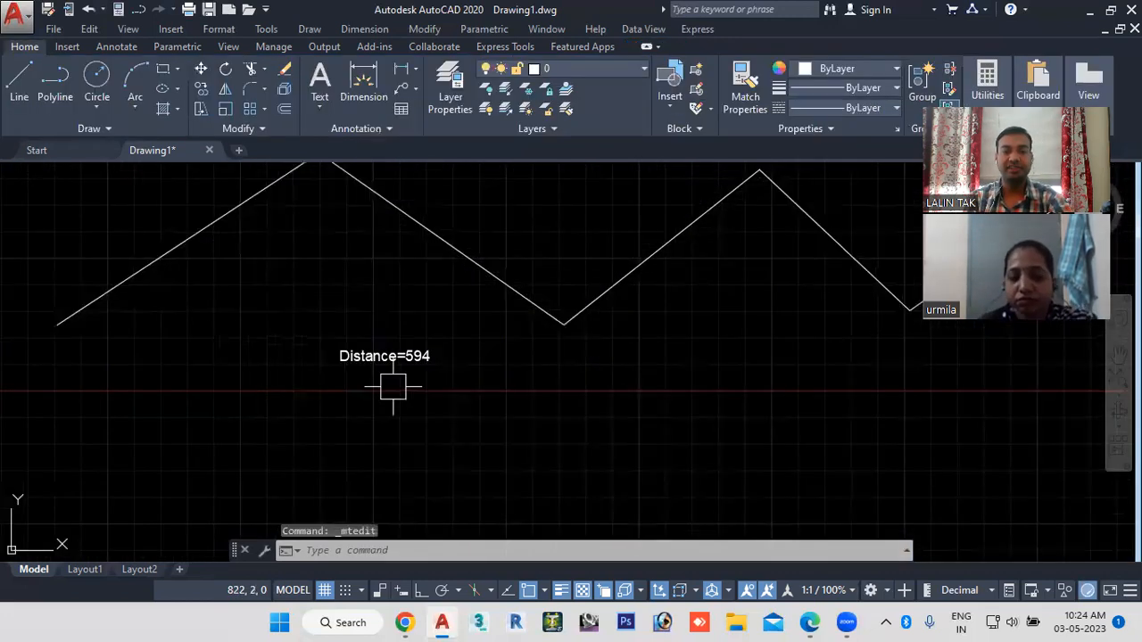
pyautogui.scroll(-1, 393, 386)
pyautogui.scroll(1, 356, 383)
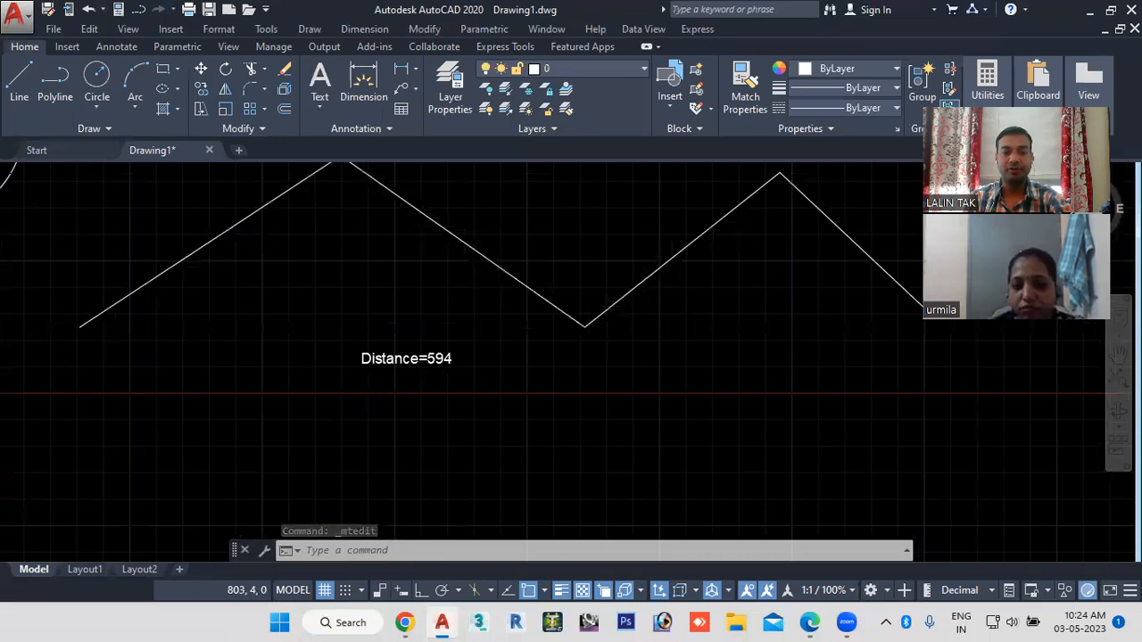
pyautogui.scroll(-1, 415, 380)
pyautogui.scroll(2, 389, 369)
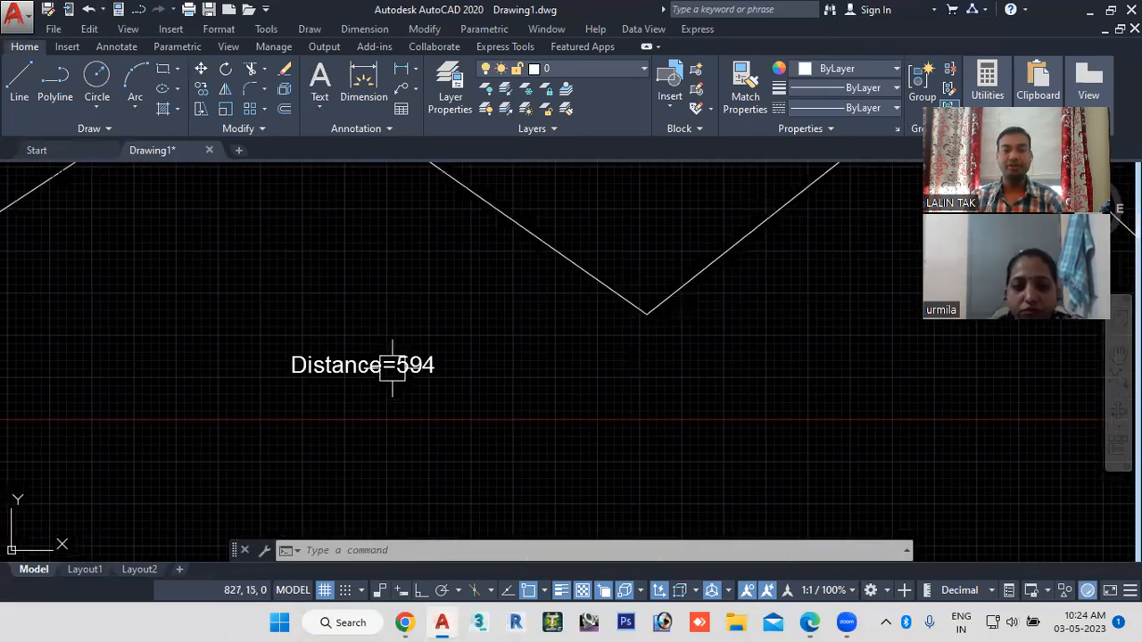
pyautogui.scroll(-2, 393, 366)
pyautogui.scroll(-2, 714, 374)
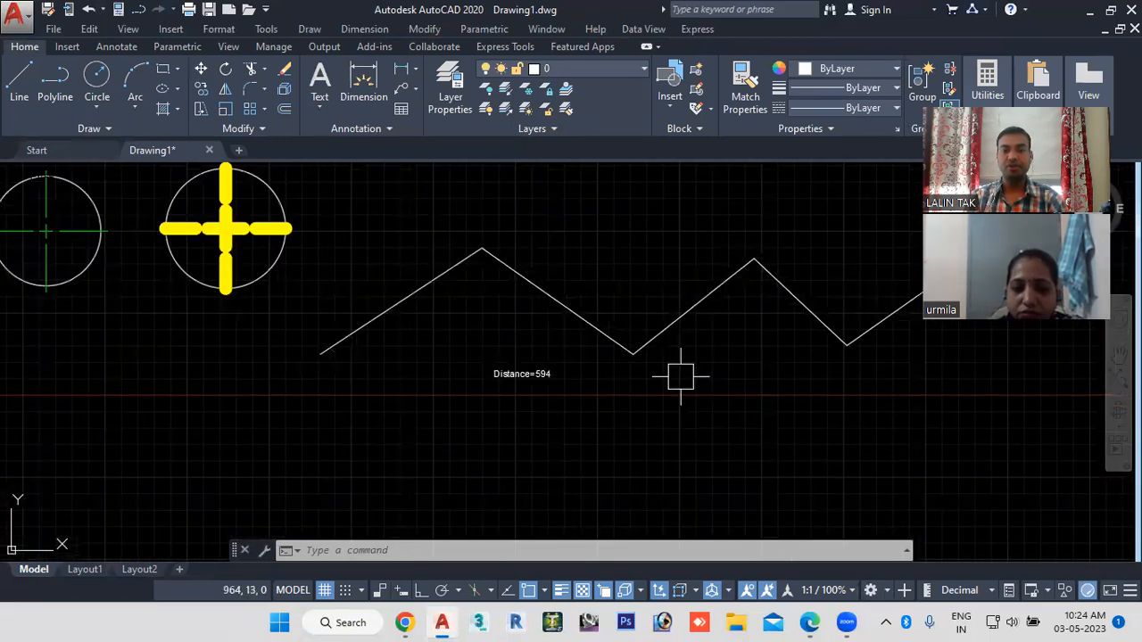
pyautogui.moveTo(774, 343); pyautogui.dragTo(591, 379, button='middle')
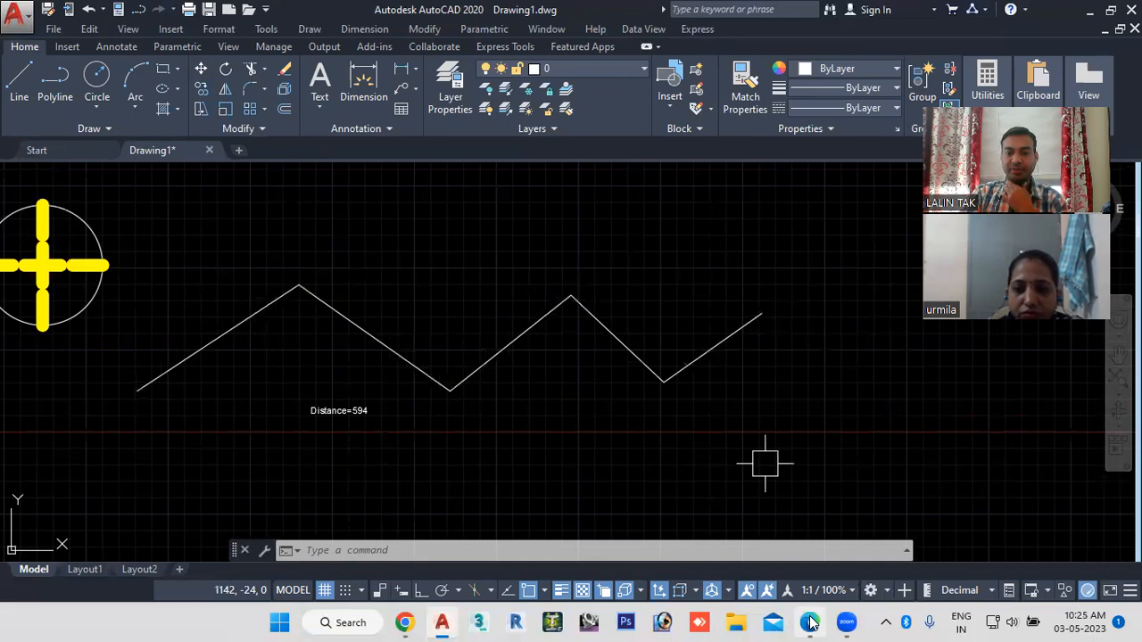
# Step: Switch to the Dimension measurement PDF in Edge and review the list of dimension commands
pyautogui.hotkey('alt', 'Tab')
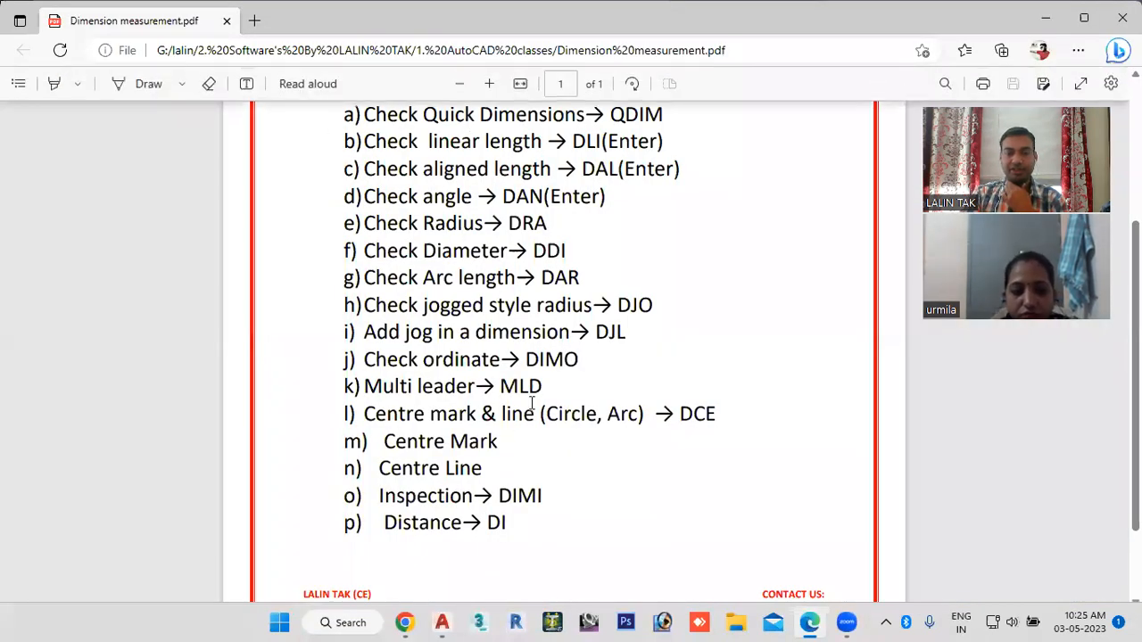
pyautogui.scroll(1, 532, 404)
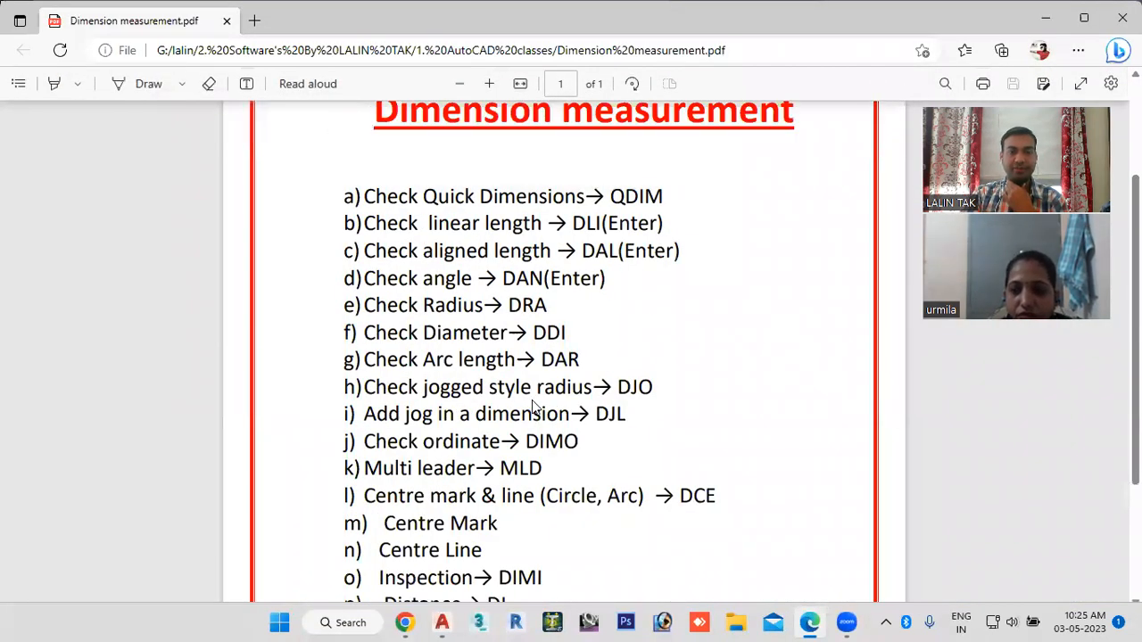
pyautogui.scroll(-1, 533, 404)
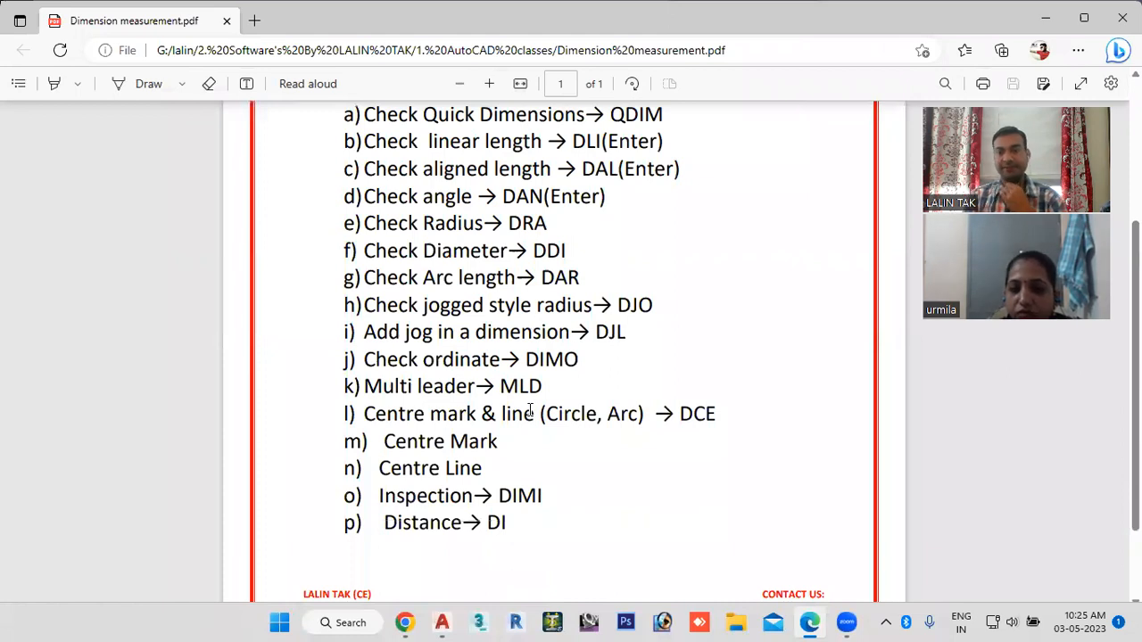